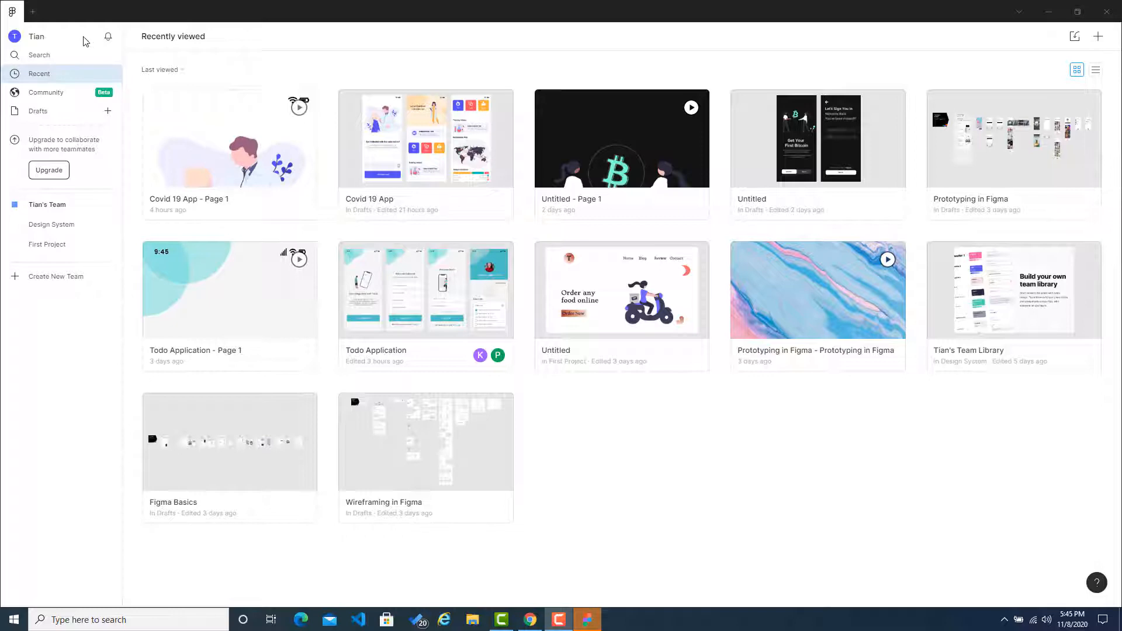
Step: Create a new draft design file and name it "Food App"
left_click(32, 12)
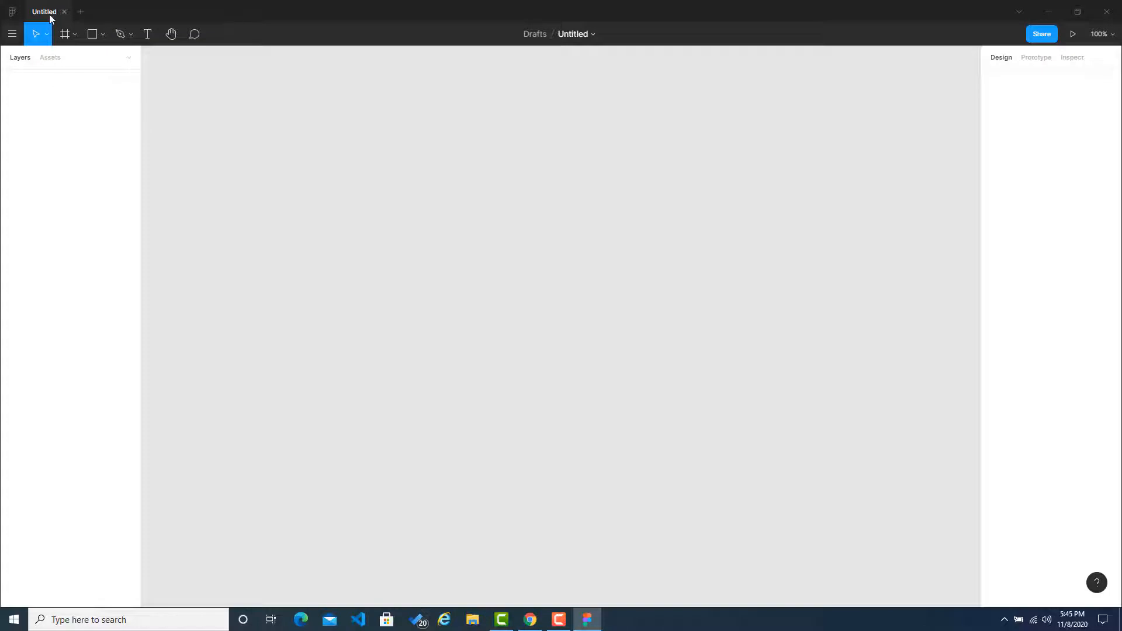
left_click(580, 34)
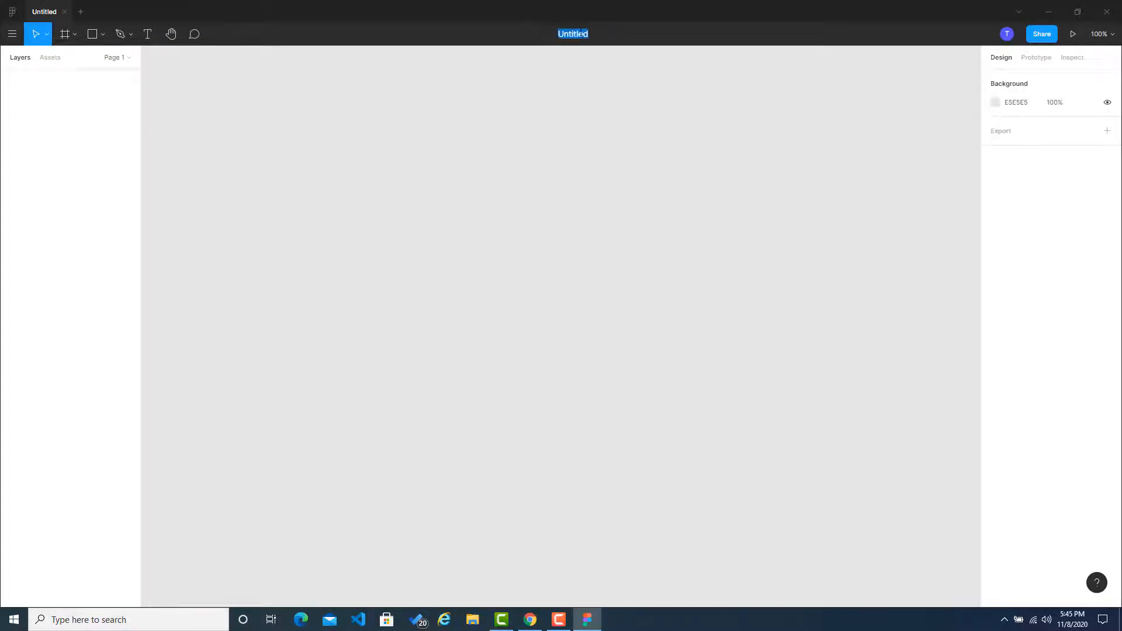
type("Food App")
key("Return")
Step: Add an iPhone 11 Pro / X frame (375 × 812) to the canvas
left_click(75, 34)
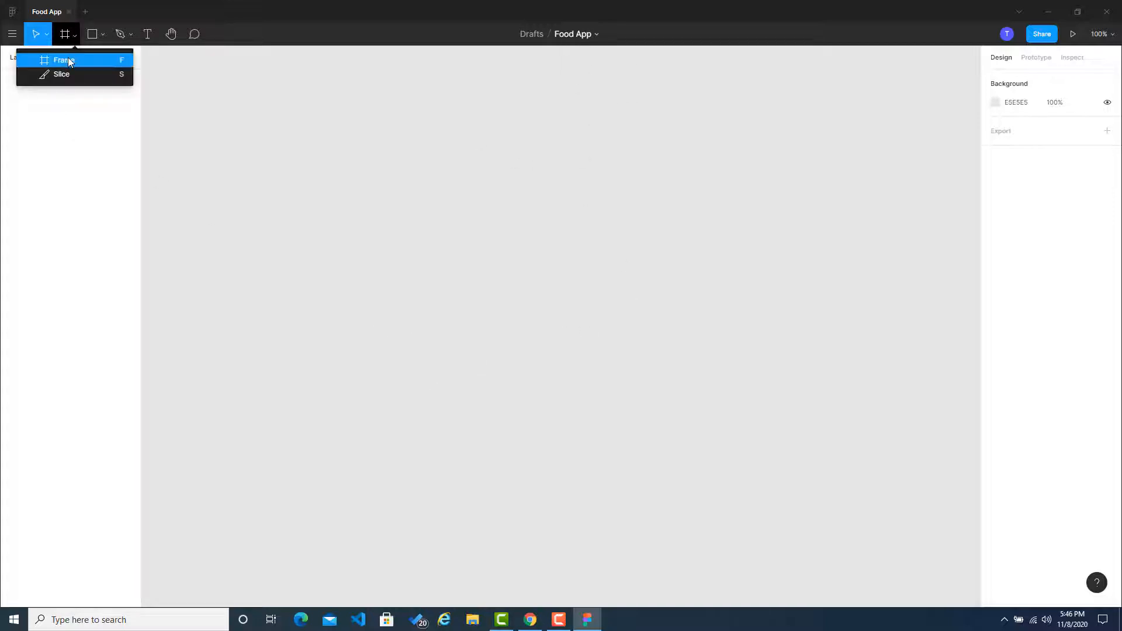
left_click(67, 57)
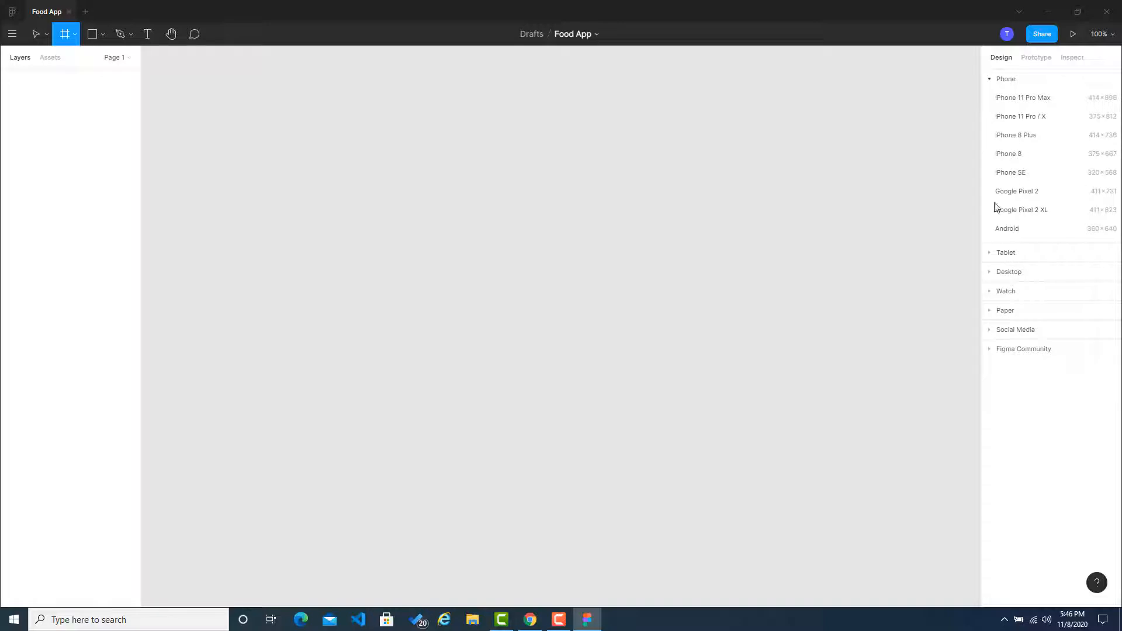
left_click(1001, 117)
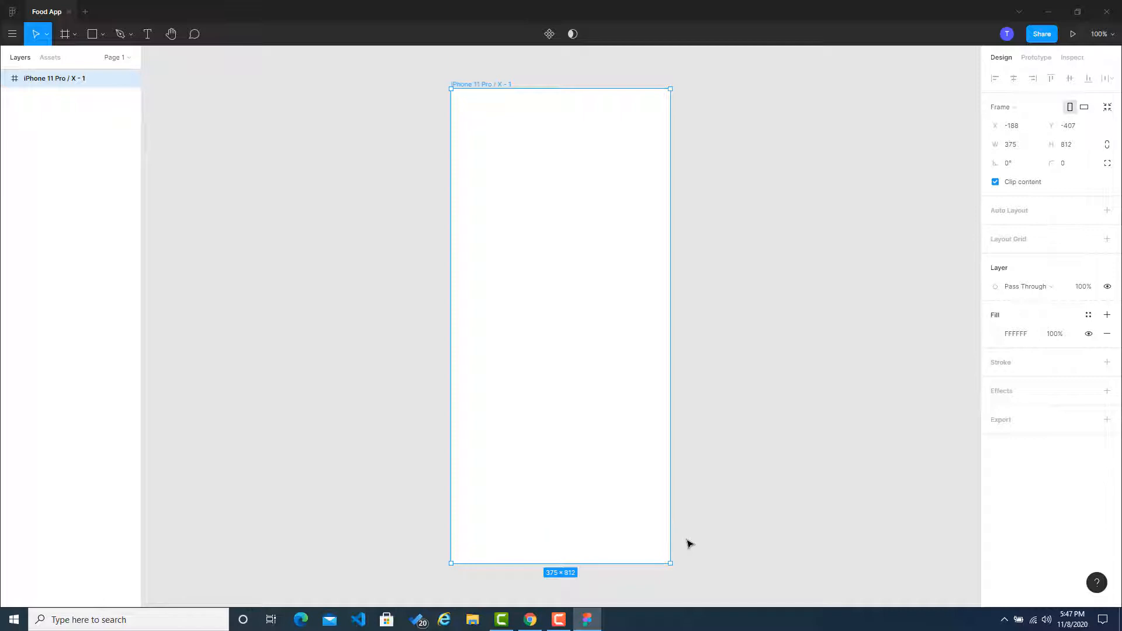
Step: Draw two horizontal divider lines across the frame's full 375 width, at about Y 91 and Y 228
left_click(102, 35)
left_click(95, 71)
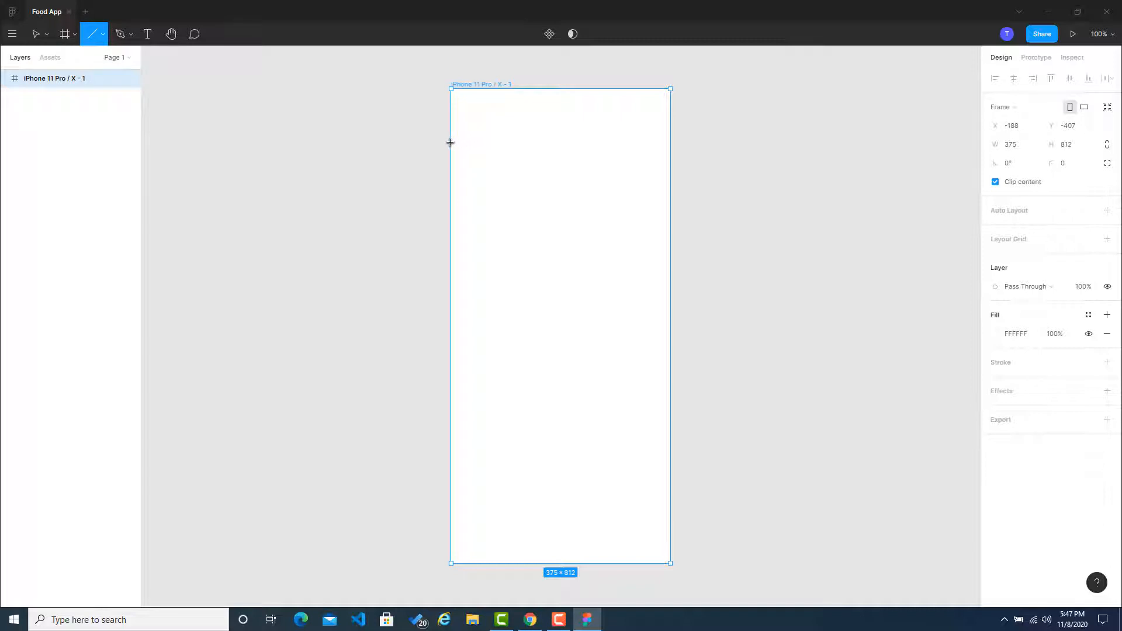
left_click_drag(451, 142, 671, 142)
left_click(546, 121)
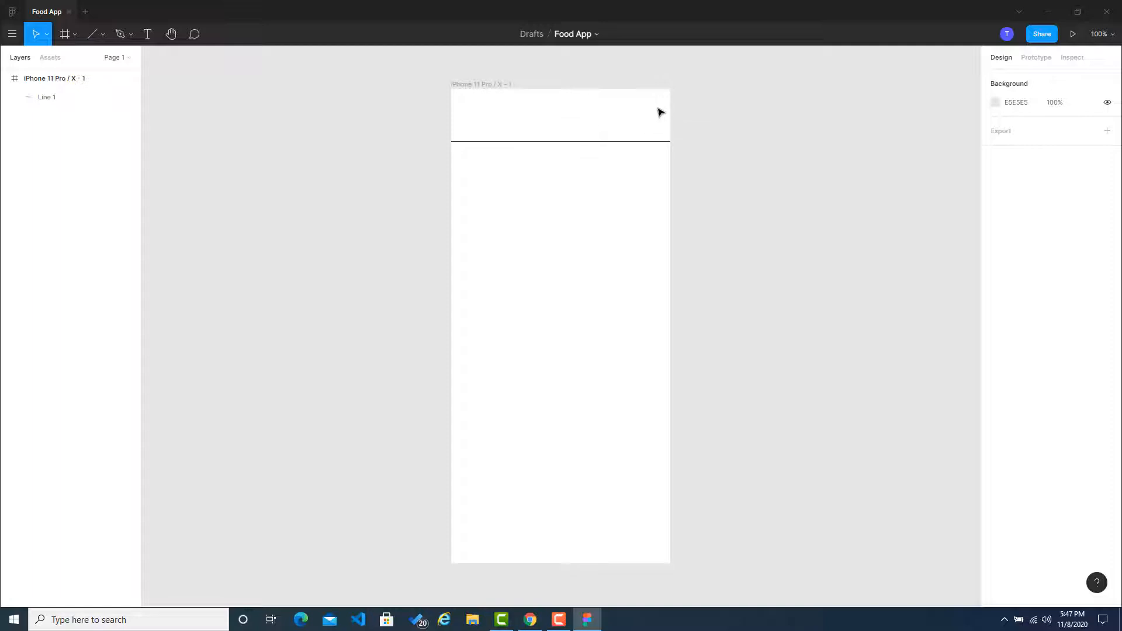
left_click(92, 38)
left_click(89, 74)
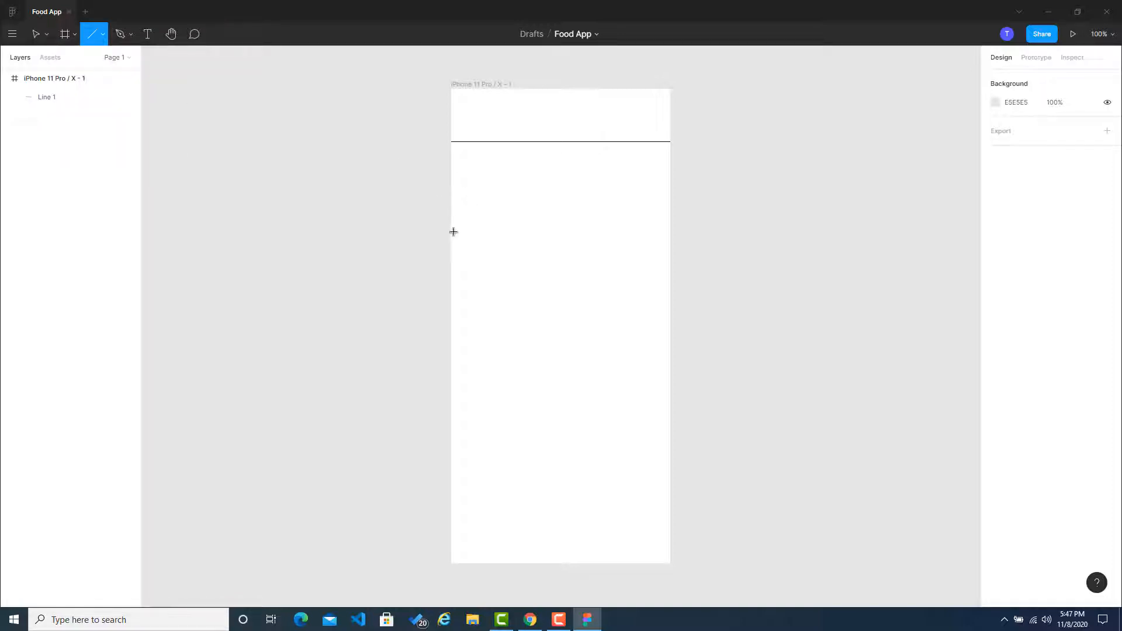
mouse_move(454, 222)
left_mouse_down()
mouse_move(672, 223)
mouse_move(661, 223)
left_mouse_up()
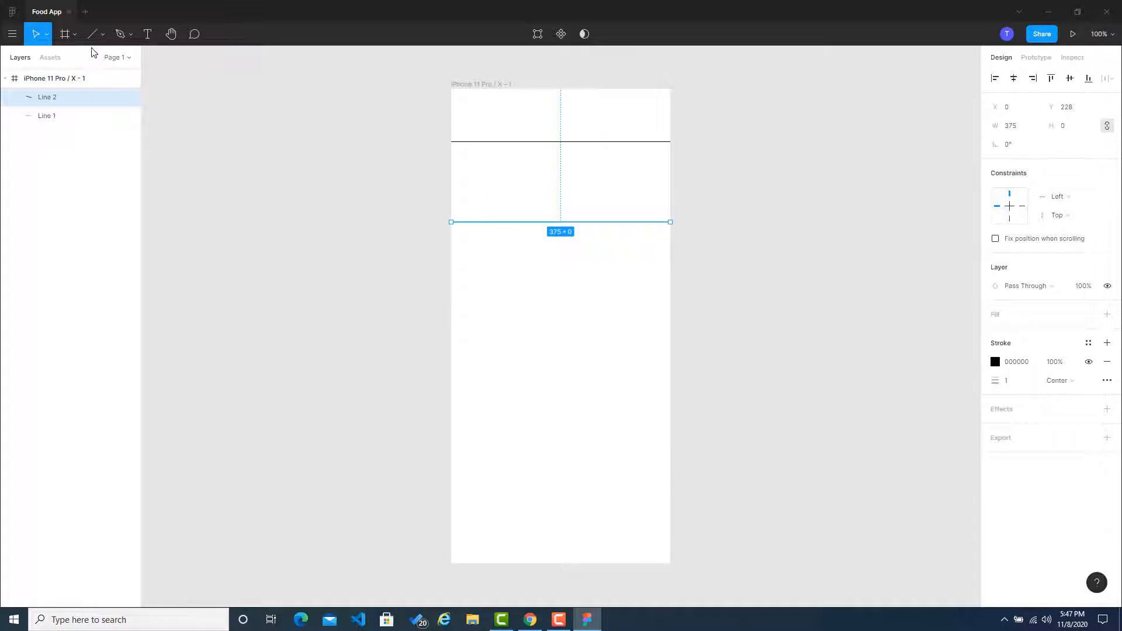
Step: Draw two more horizontal divider lines across the frame at about Y 395 and Y 678, extending the lowest to the full 375 width
left_click(94, 34)
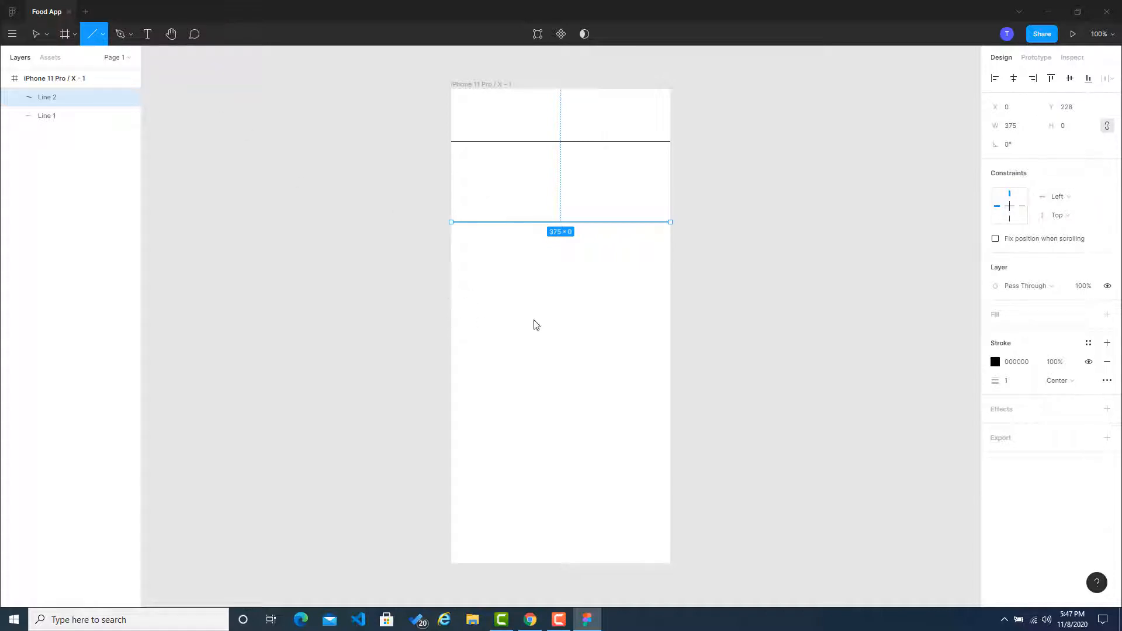
left_click_drag(451, 319, 671, 319)
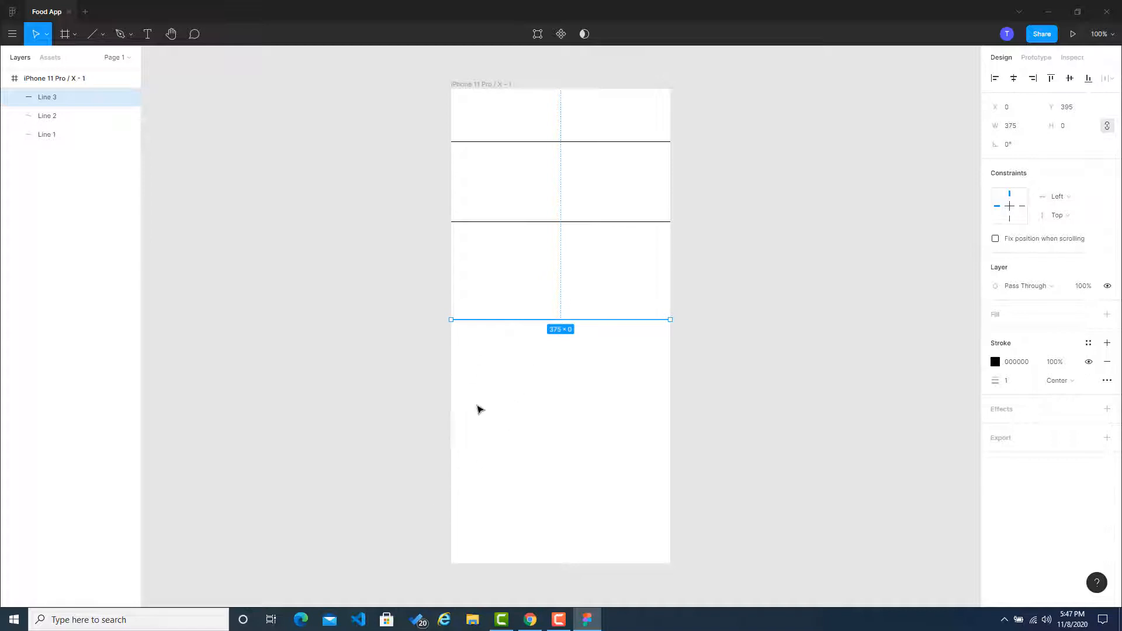
left_click(96, 43)
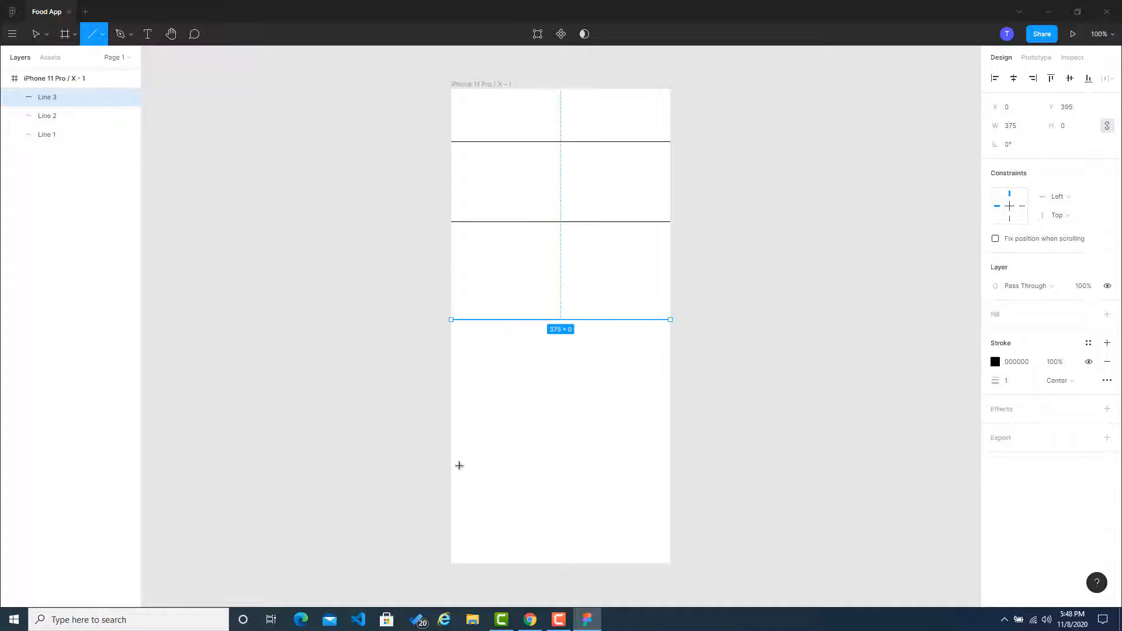
left_click_drag(451, 484, 667, 484)
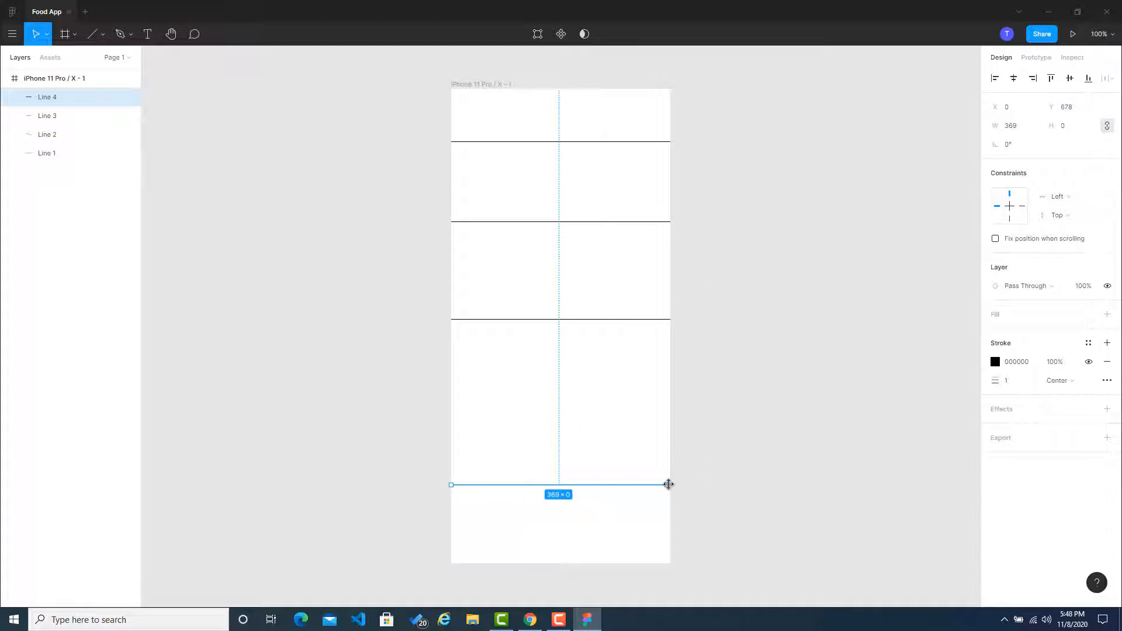
left_click_drag(667, 484, 670, 485)
left_click(722, 490)
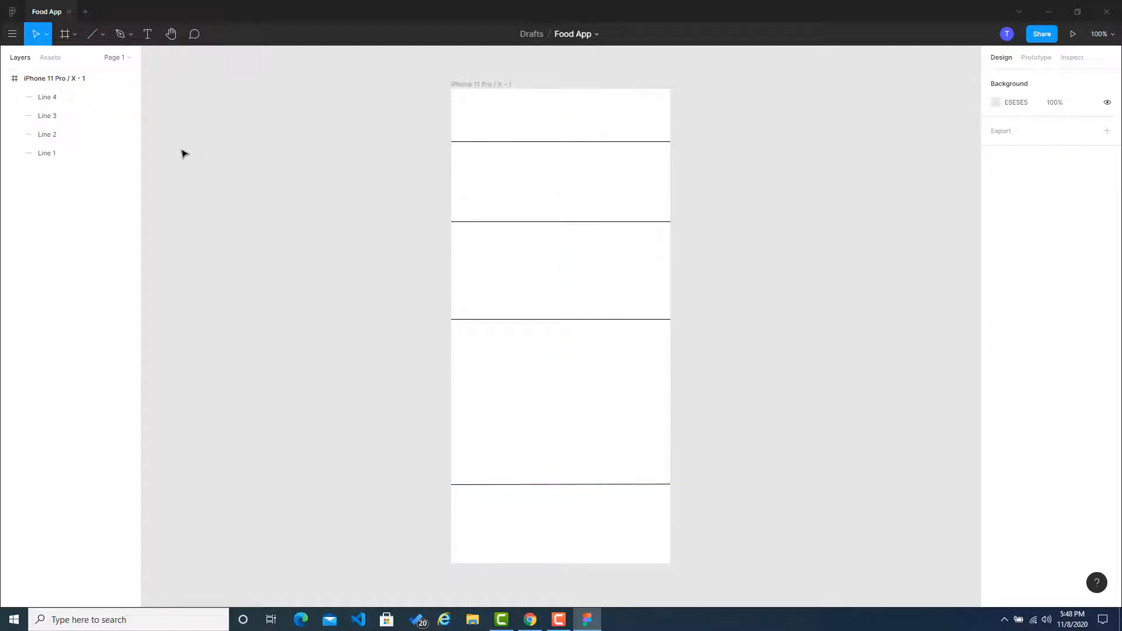
Step: Rename the iPhone frame to "Main Screen"
left_click(462, 85)
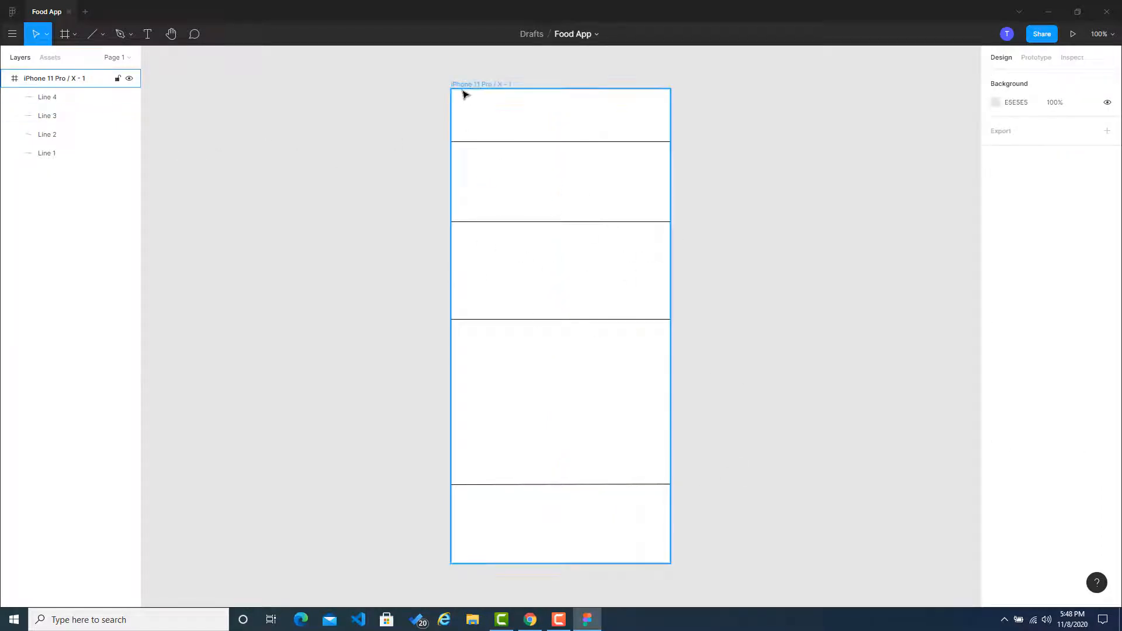
key("ctrl+r")
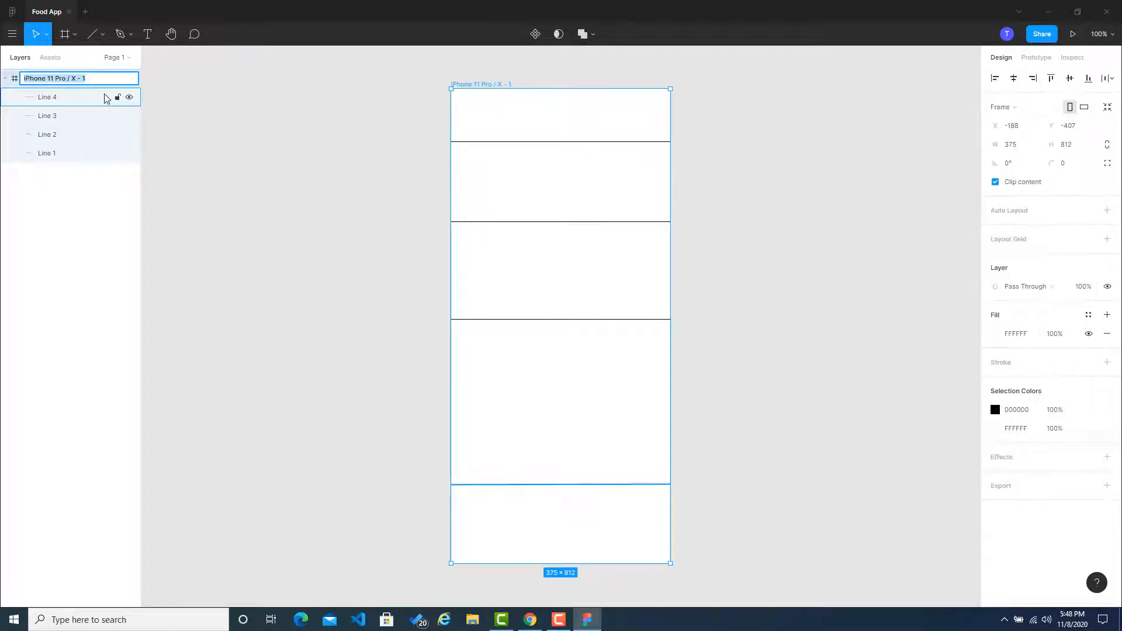
type("Main Screen")
key("Return")
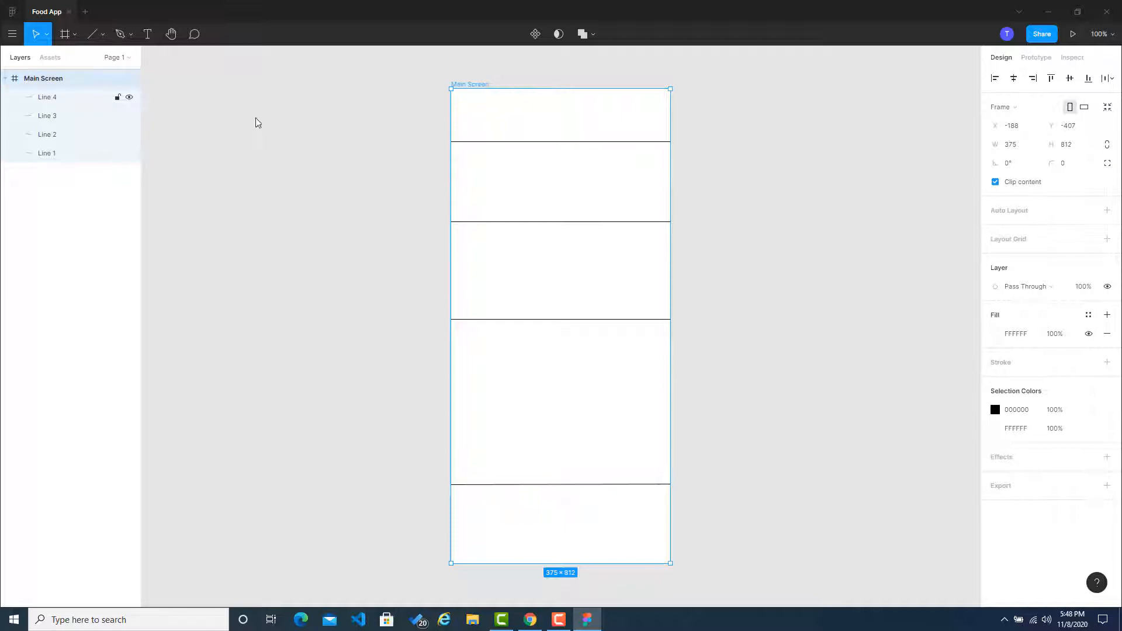
Step: Inspect the divider lines one by one, preview the Main Screen layout in the phone mockup, and close the preview
left_click(545, 141)
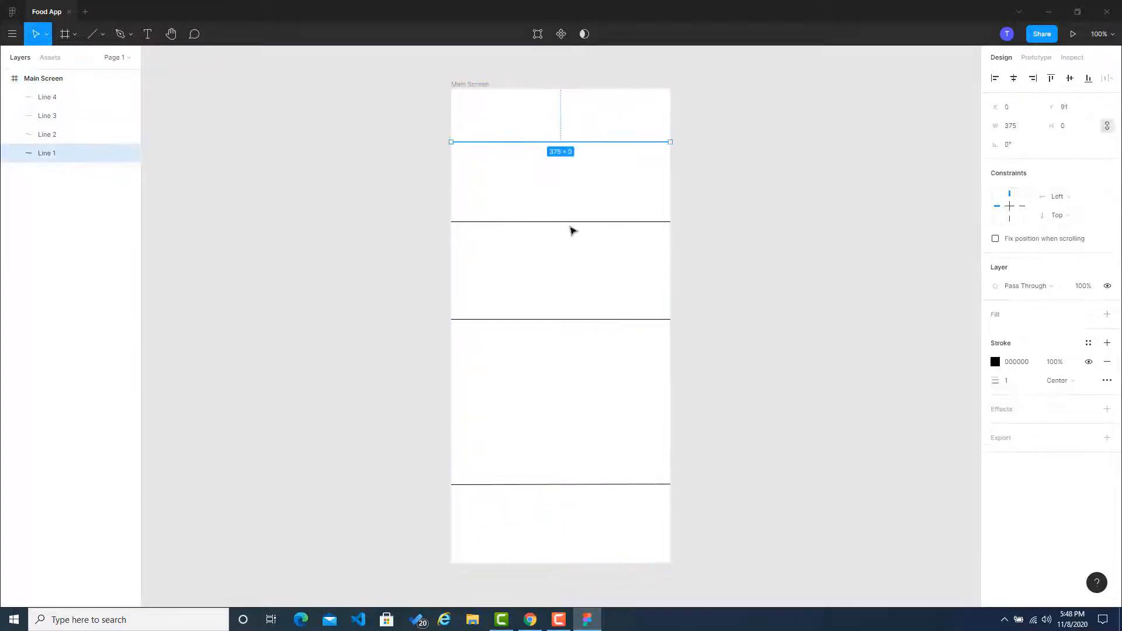
left_click(574, 222)
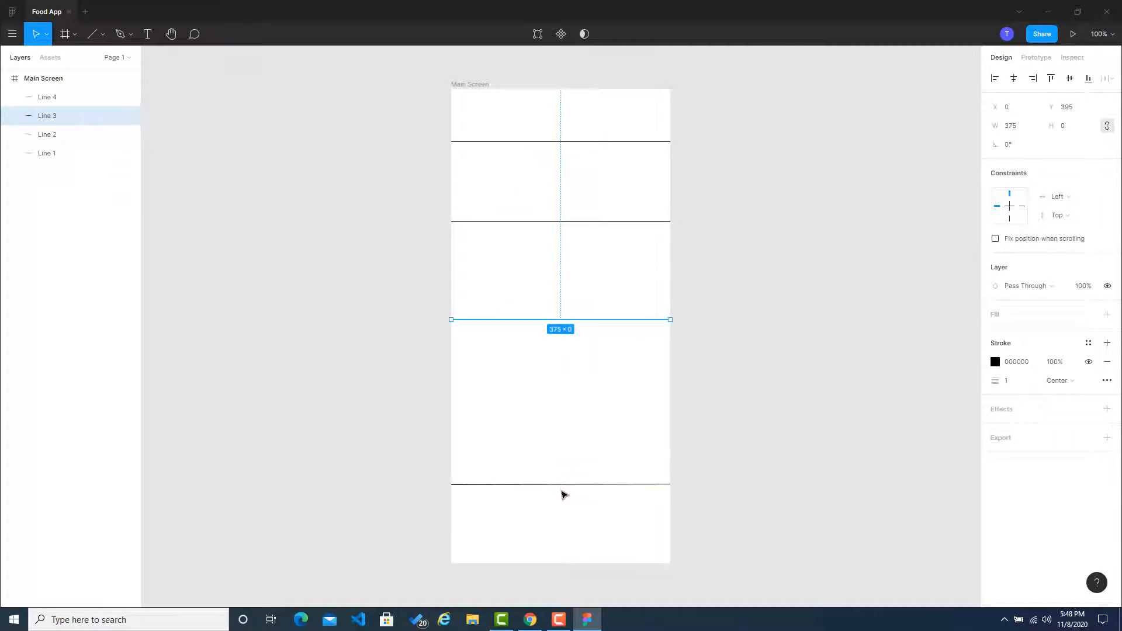
left_click(569, 485)
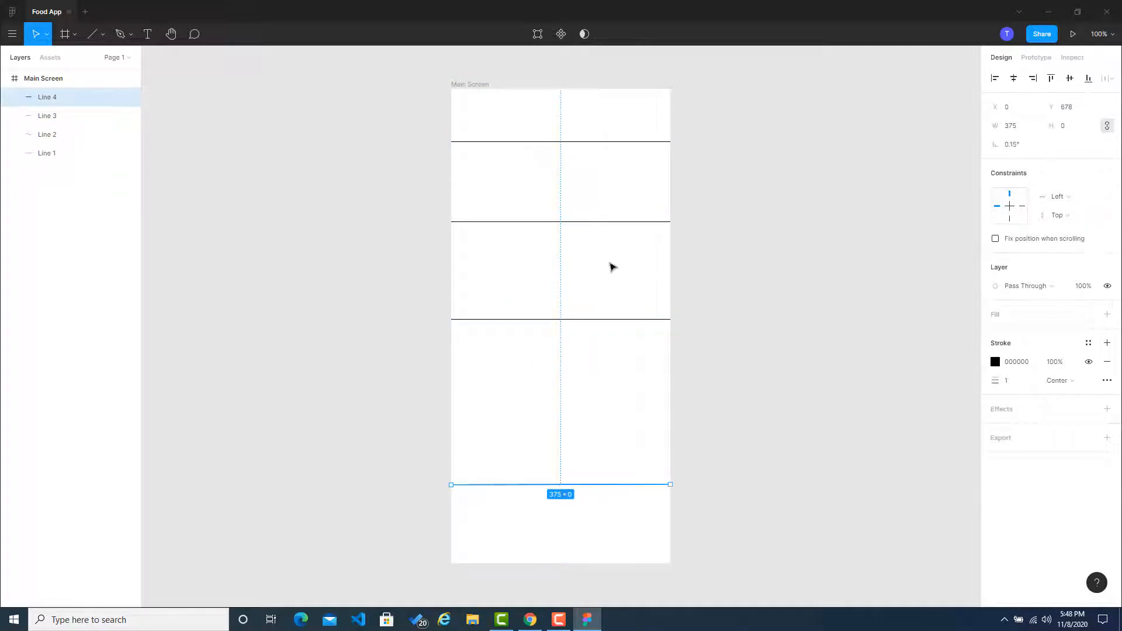
left_click(759, 273)
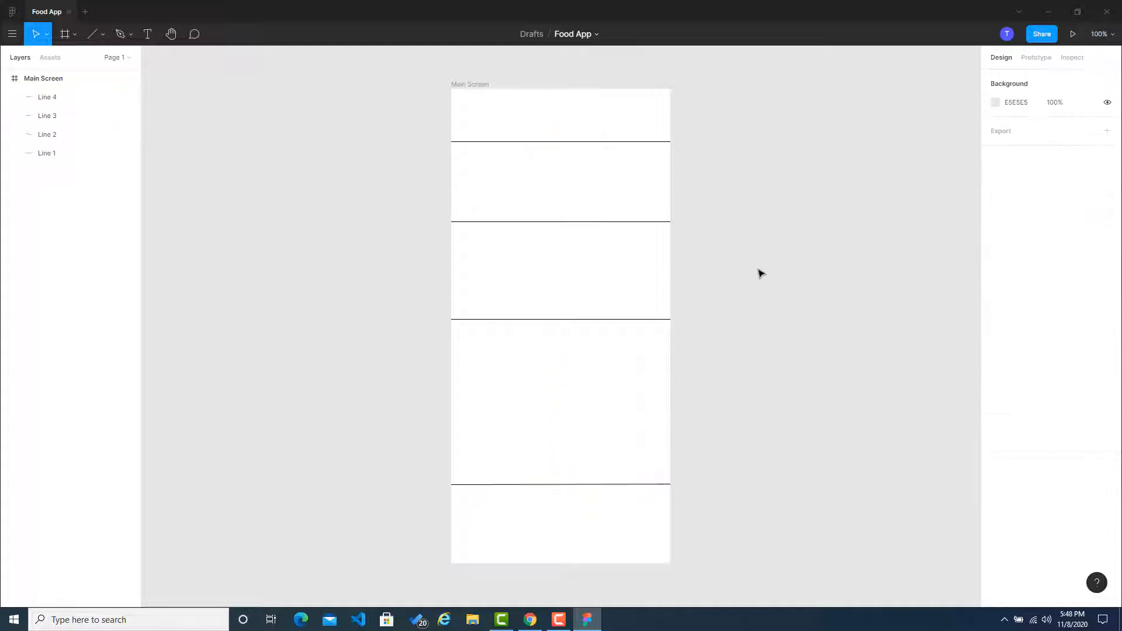
left_click(1074, 34)
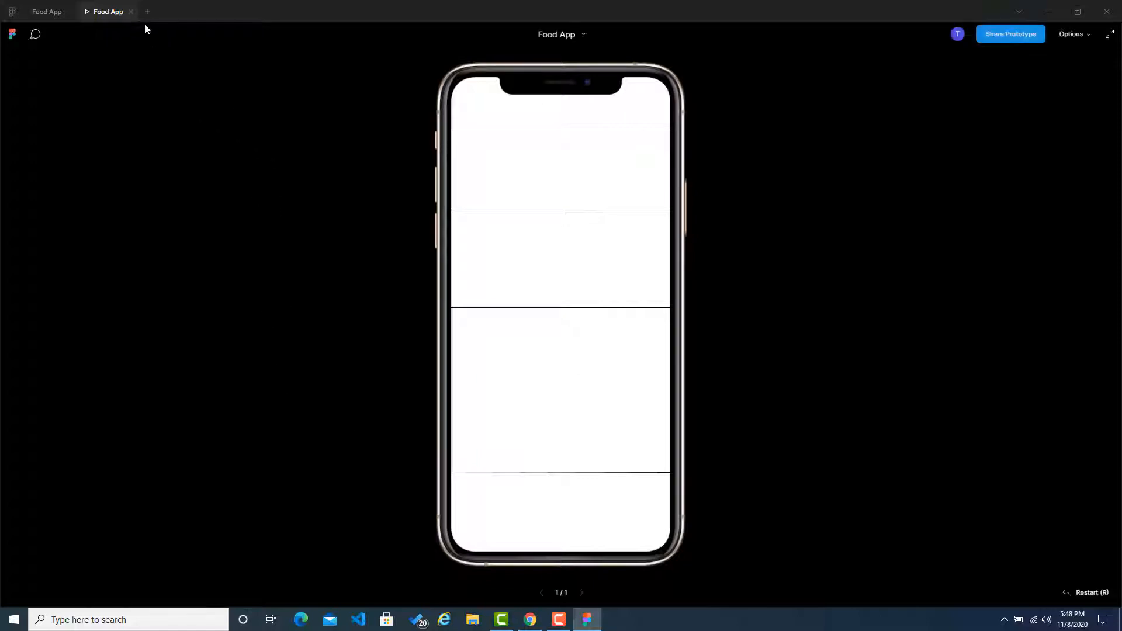
left_click(131, 11)
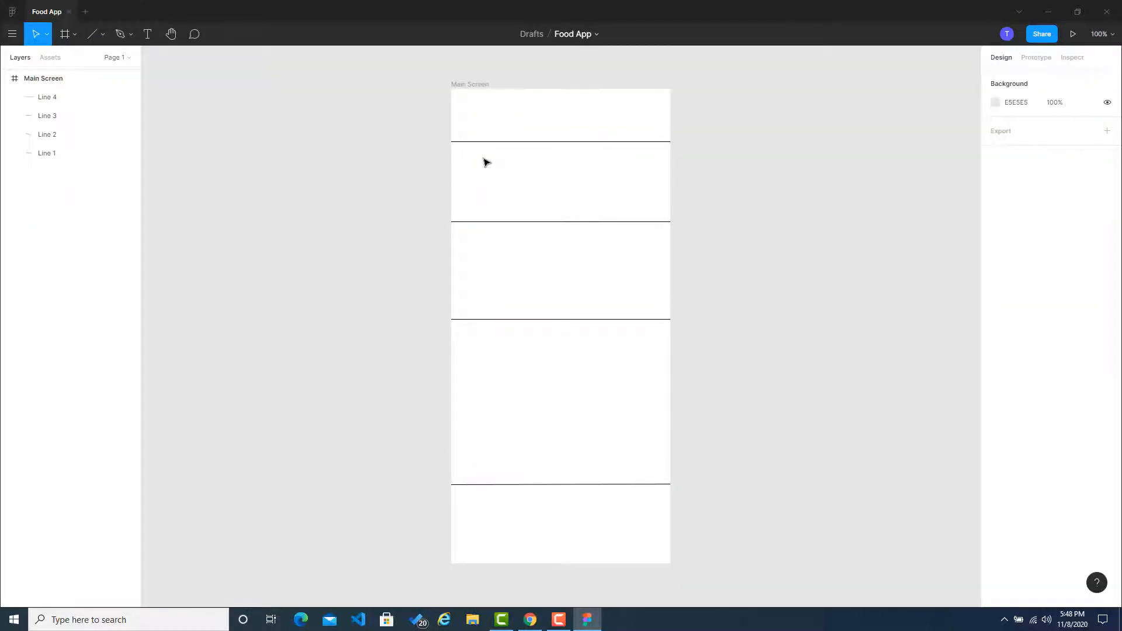
Step: Draw a horizontal line about 39 long in the header section at about X 18, Y 50, and set its stroke thickness to 3
scroll(472, 120, "up", 8)
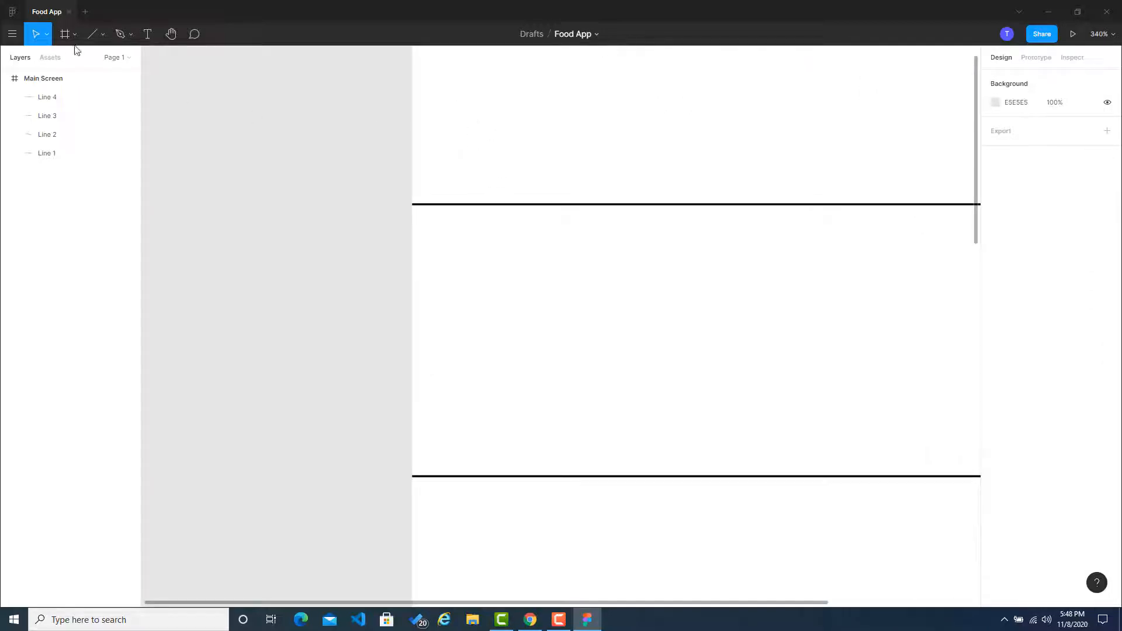
left_click(92, 33)
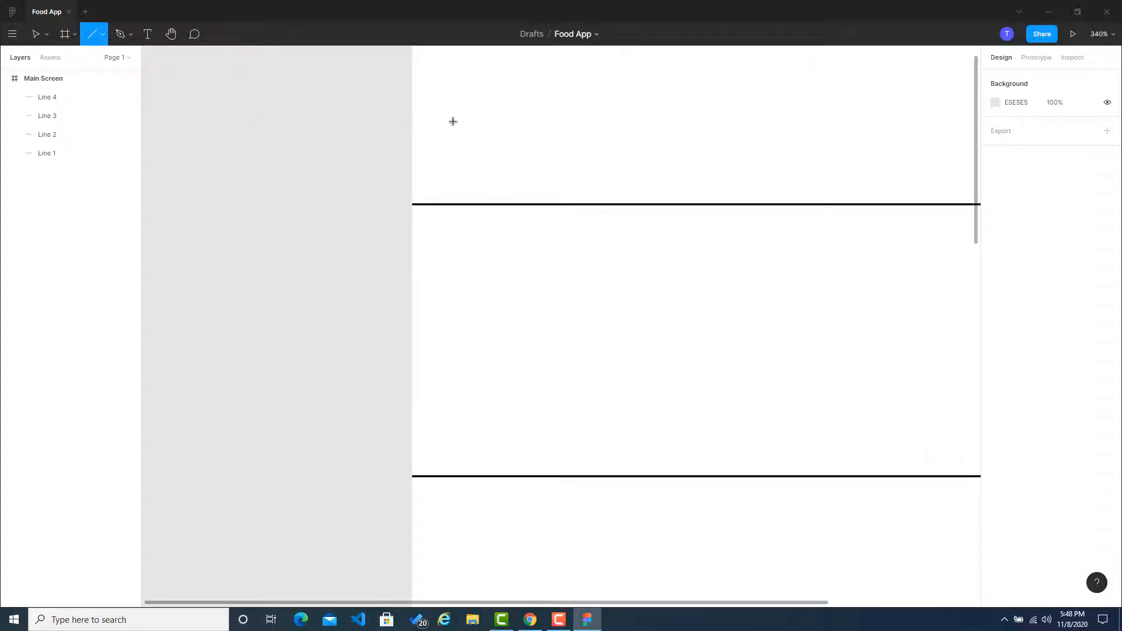
mouse_move(448, 124)
left_mouse_down()
mouse_move(562, 129)
mouse_move(494, 121)
mouse_move(526, 123)
left_mouse_up()
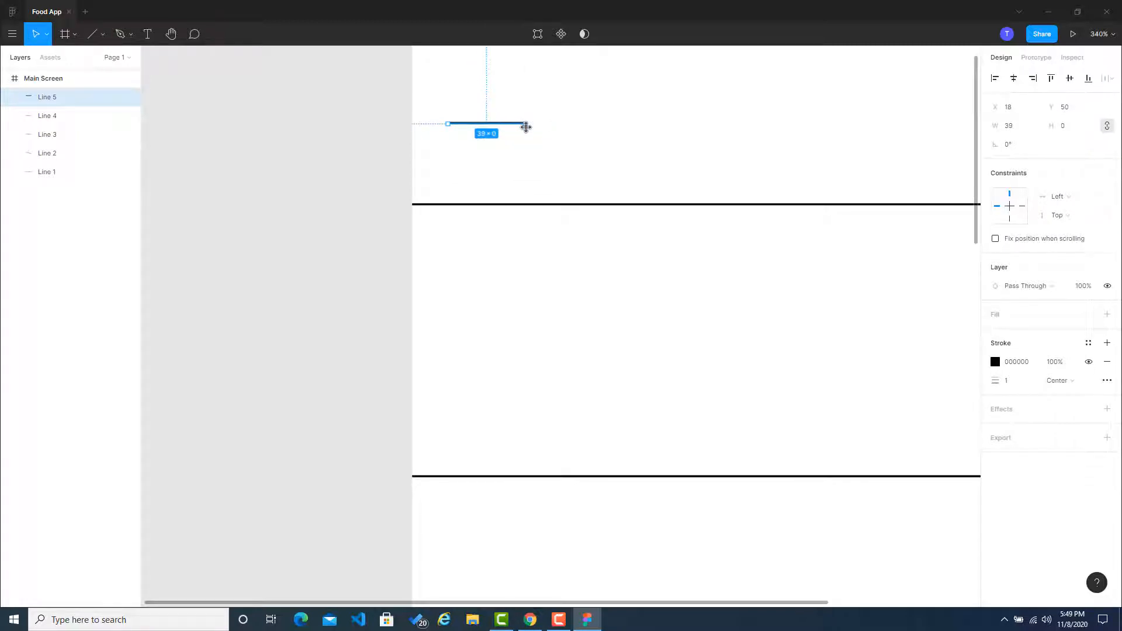
left_click(1021, 386)
key("Return")
left_click(306, 238)
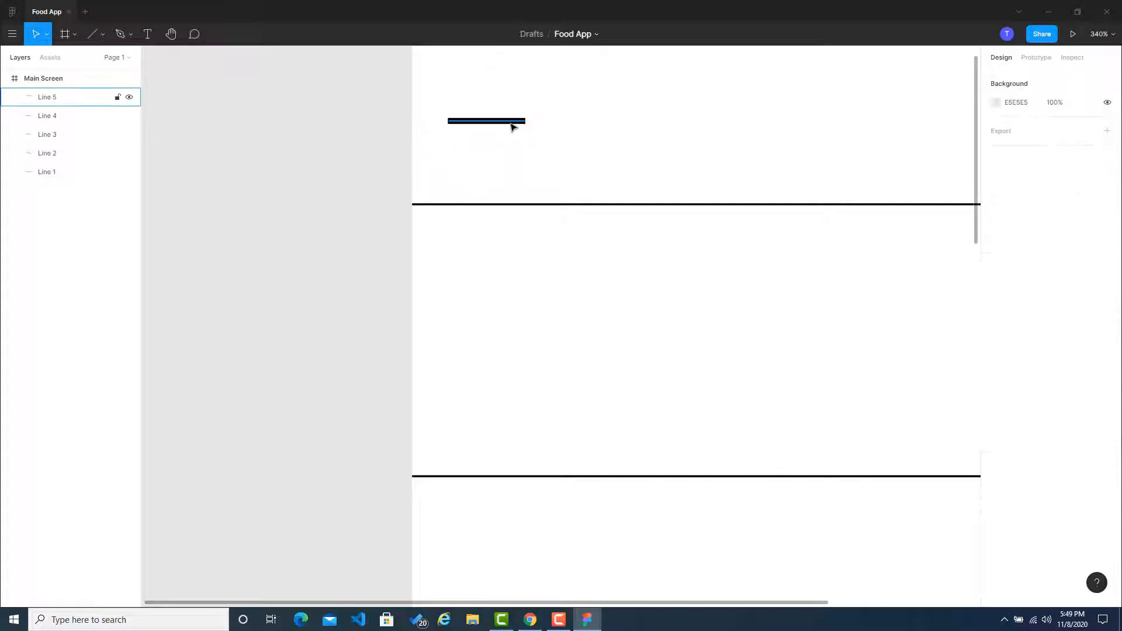
Step: Duplicate the short header line twice, stacking the copies below it down to about Y 69 to form a three-bar menu icon
left_click(512, 124)
key("ctrl+v")
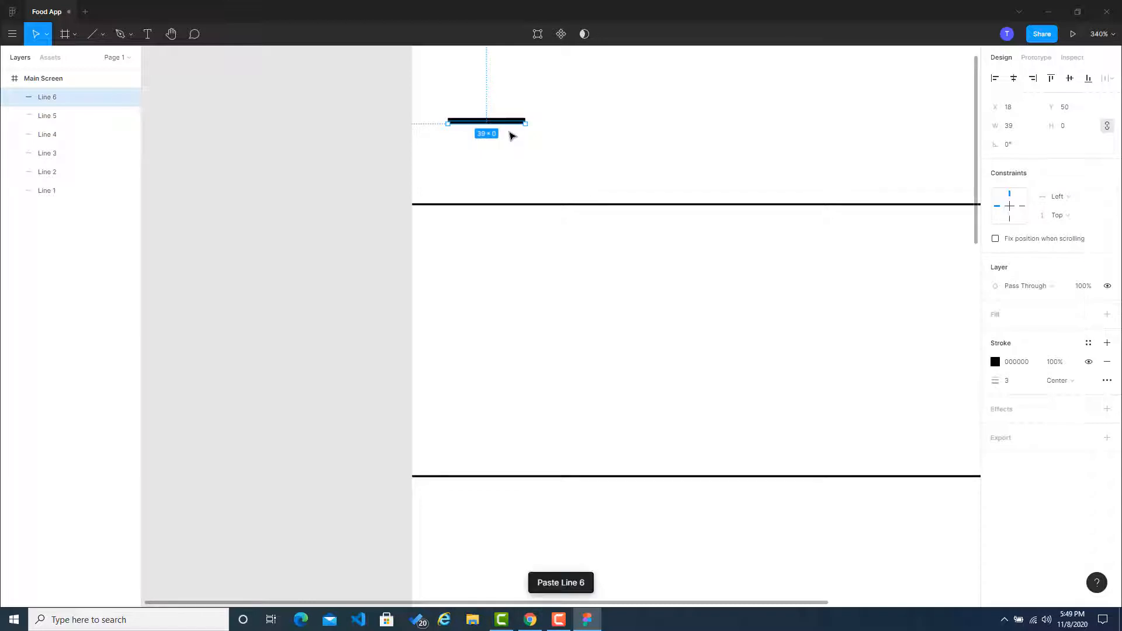
left_click_drag(511, 125, 512, 163)
key("ctrl+v")
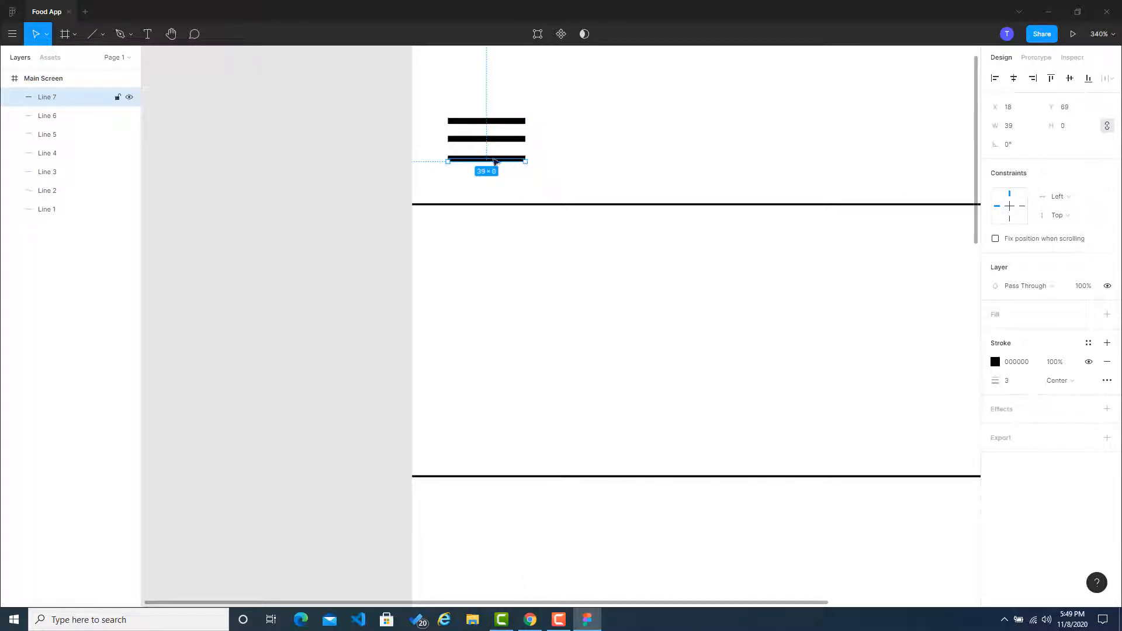
left_click(477, 121)
left_click(465, 91)
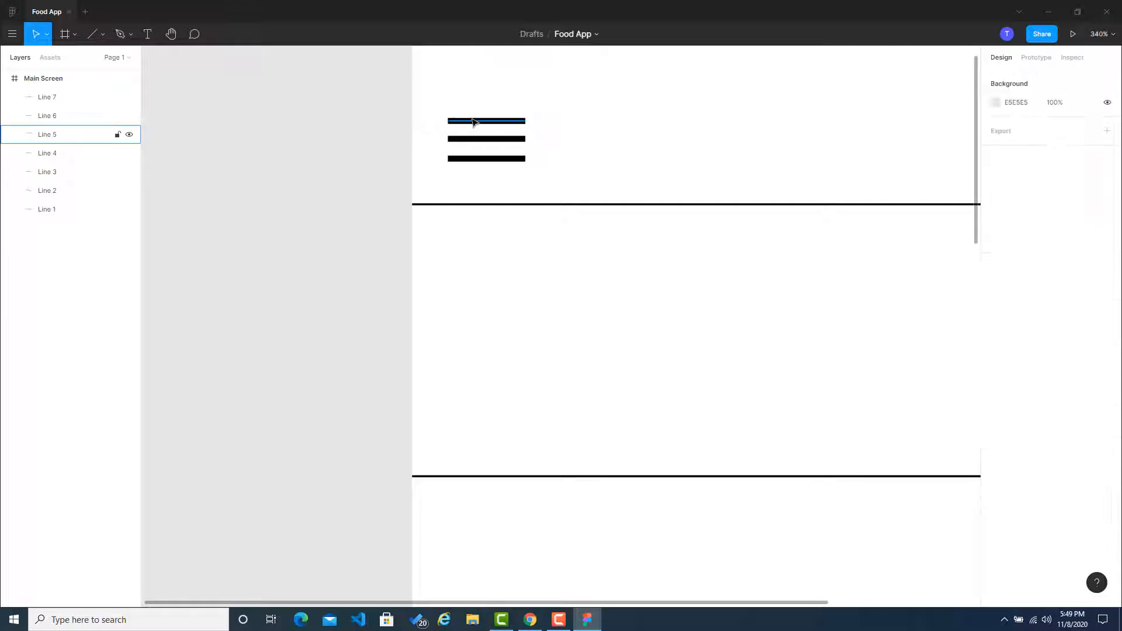
left_click(474, 122)
left_click(475, 140, "shift")
left_click(474, 159, "shift")
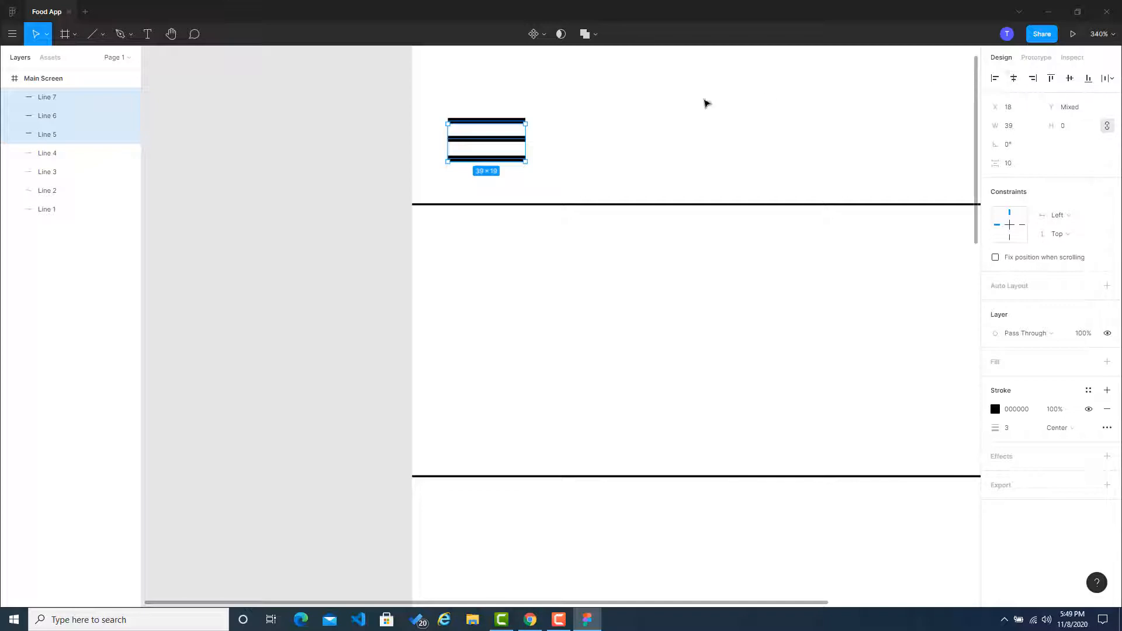
left_click(357, 169)
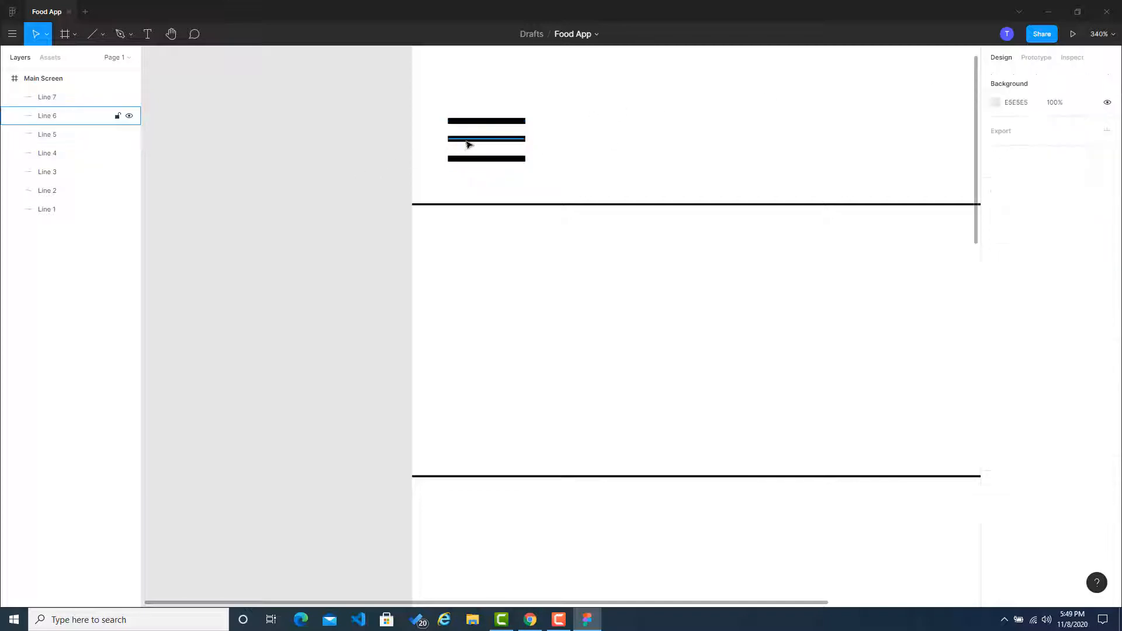
Step: Nudge the menu icon's middle bar down slightly and distribute the vertical spacing of all three bars evenly
left_click_drag(468, 143, 472, 146)
left_click(559, 145)
left_click(510, 143)
left_click(510, 125, "shift")
left_click(509, 158, "shift")
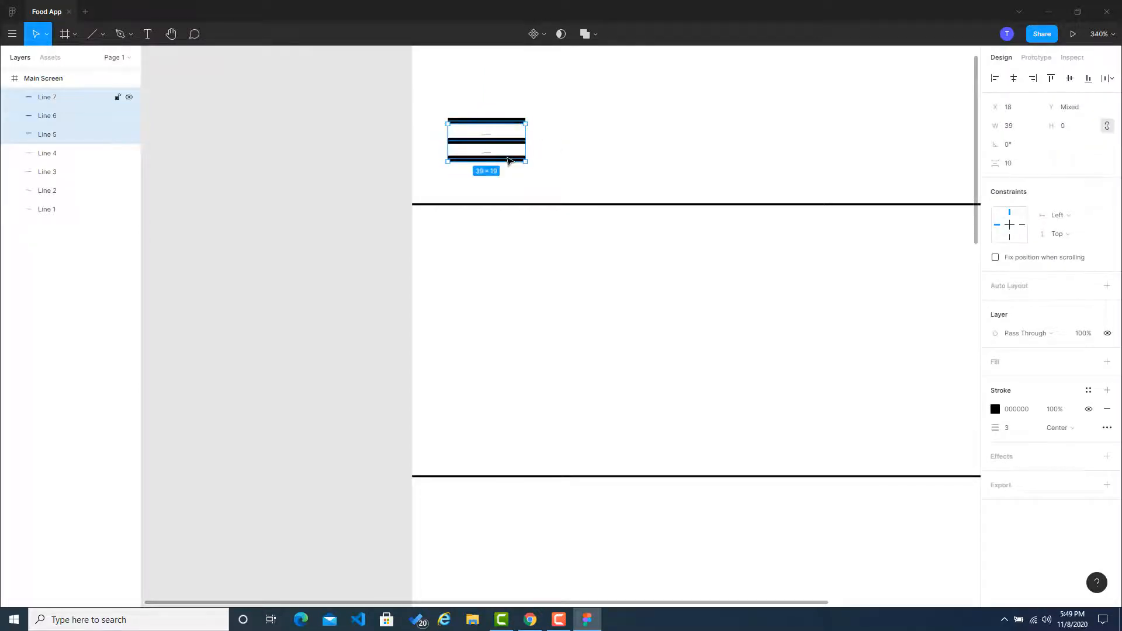
left_click(1109, 80)
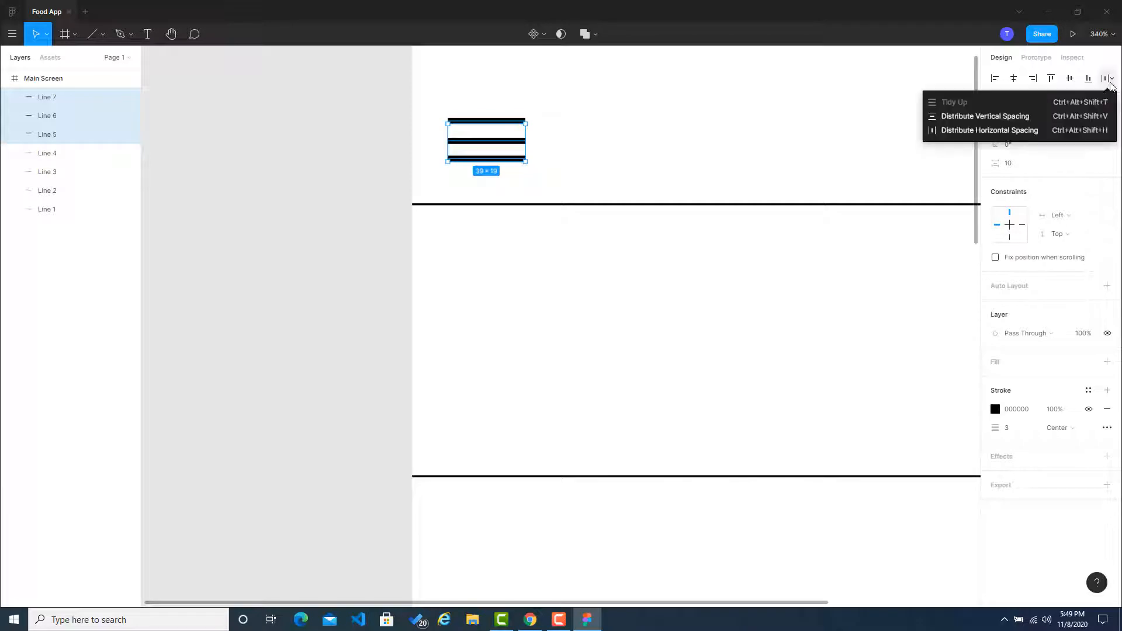
left_click(1012, 121)
left_click(361, 187)
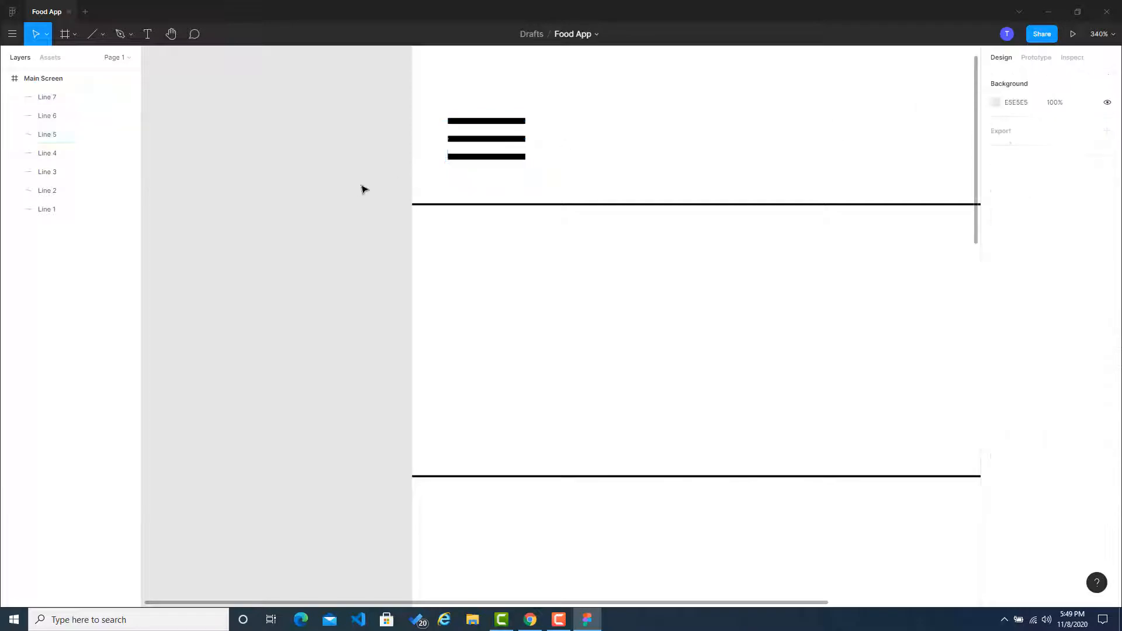
Step: Shorten the menu icon's middle bar and shorten its bottom bar further, to about 19 long, keeping both left-aligned
left_click(517, 140)
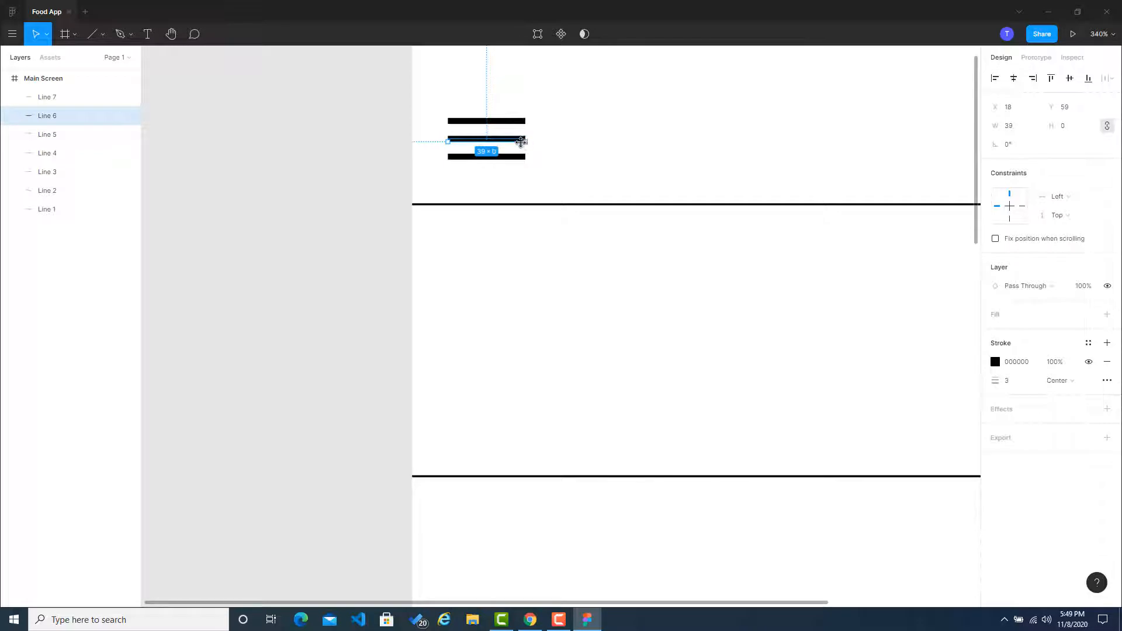
left_click_drag(520, 142, 481, 160)
left_click(511, 157)
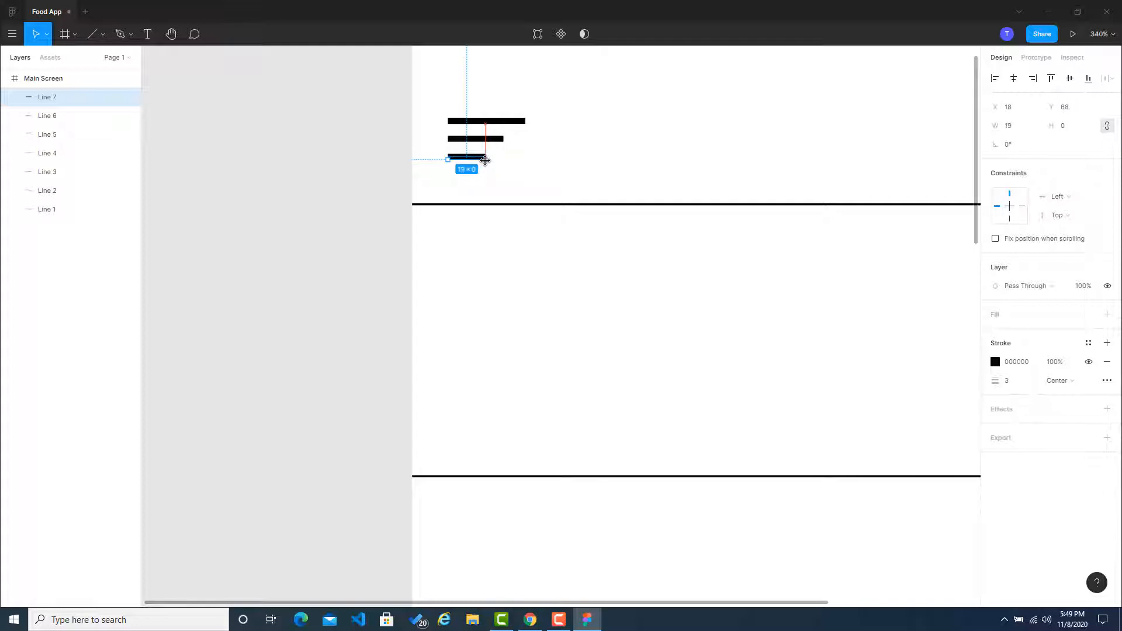
left_click(346, 168)
Step: Try to scale the menu icon's three bars down together as one selection, and undo the resize
key("shift+1")
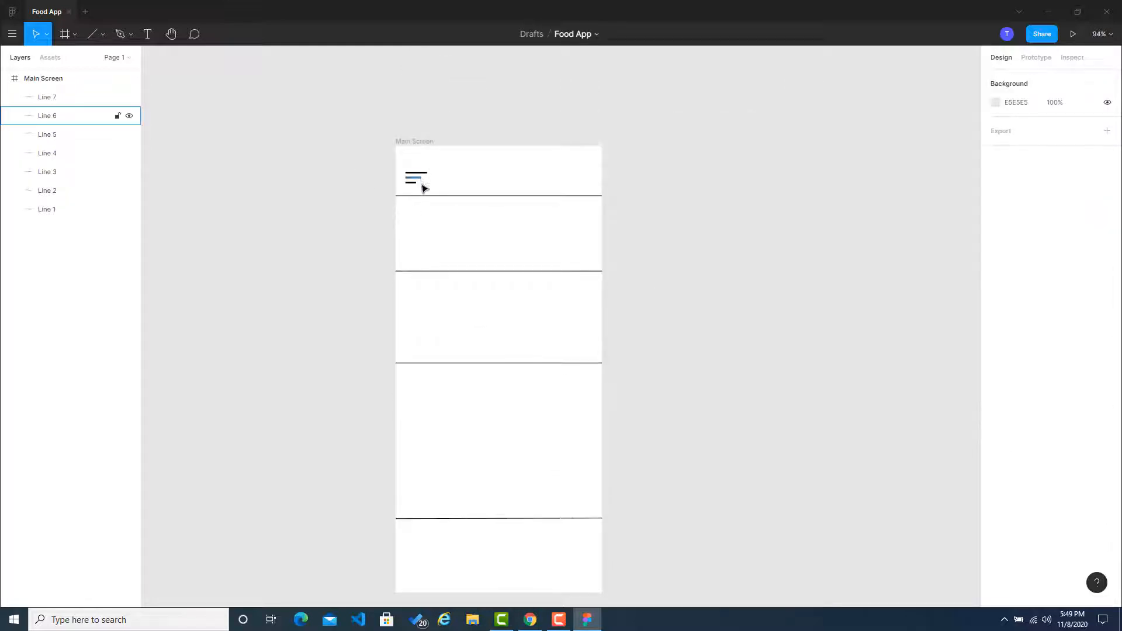
scroll(423, 187, "down", 2)
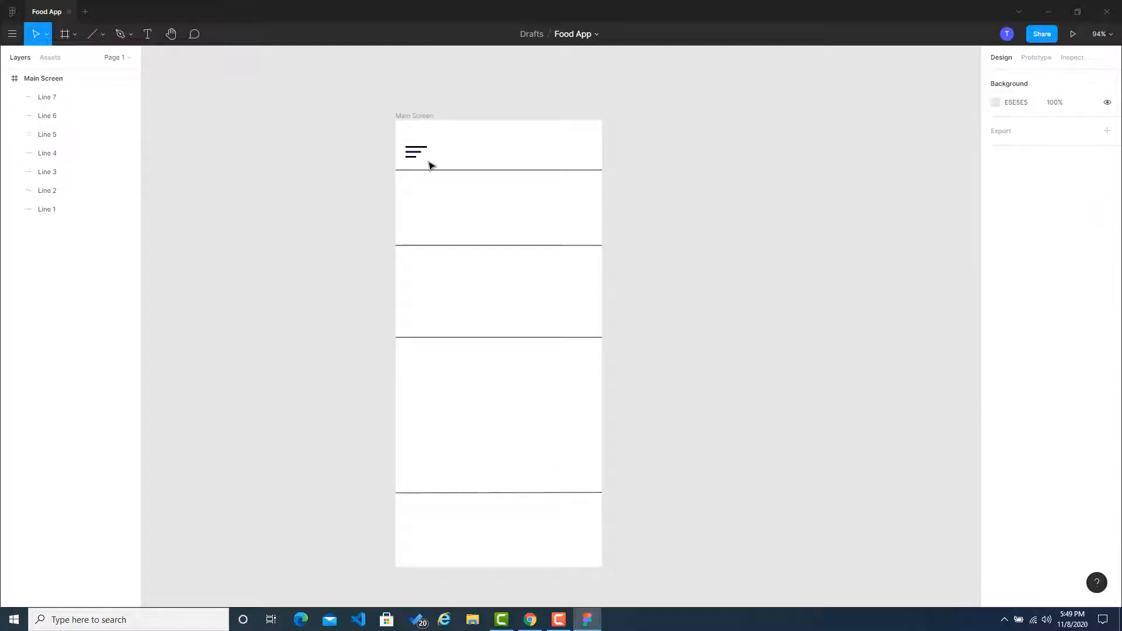
left_click_drag(428, 164, 416, 146)
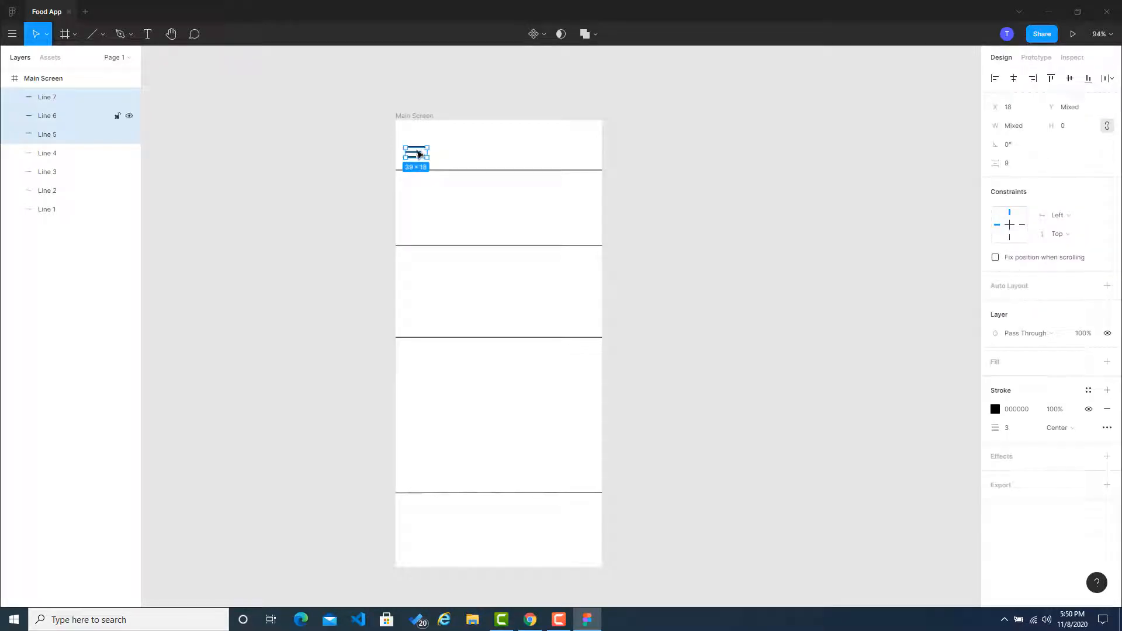
scroll(416, 151, "up", 5)
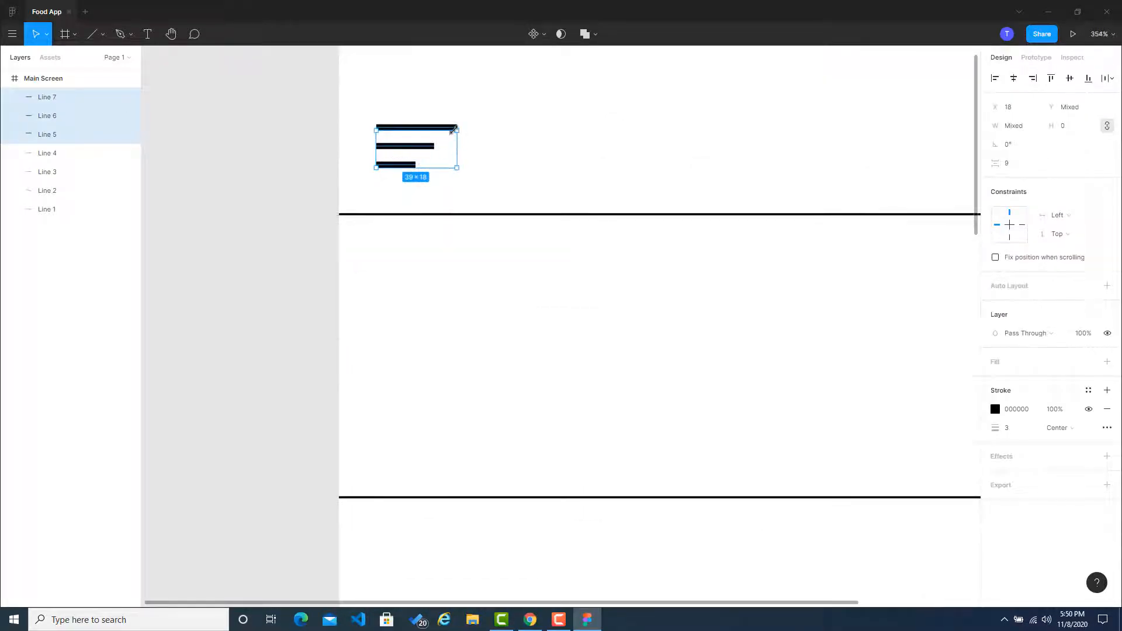
mouse_move(456, 128)
left_mouse_down()
mouse_move(439, 139)
mouse_move(470, 122)
mouse_move(447, 138)
left_mouse_up()
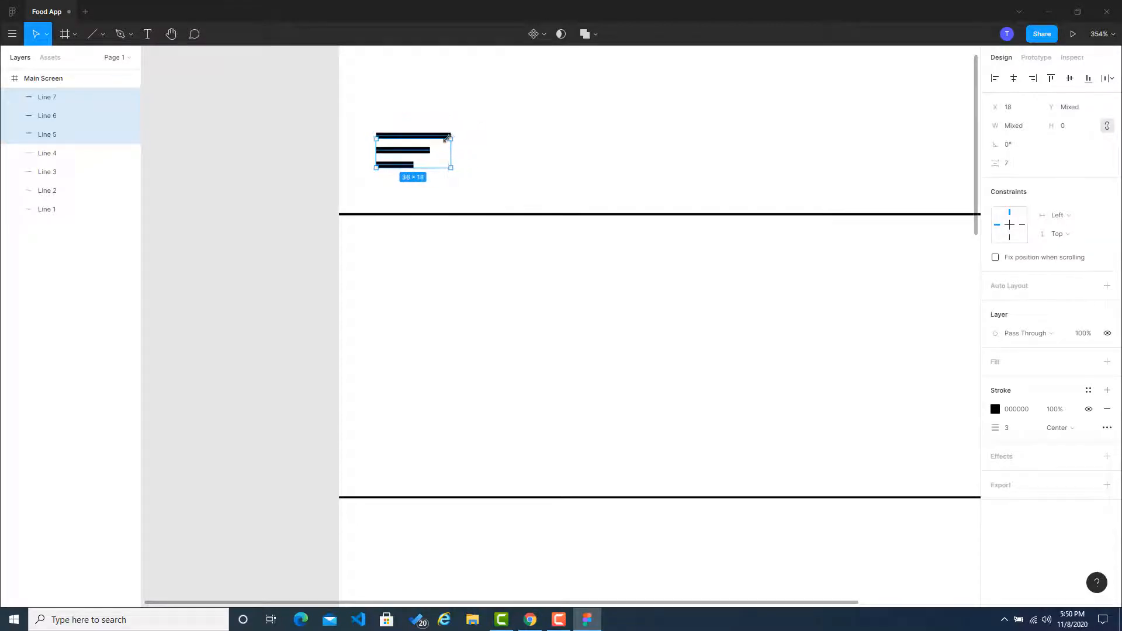
key("ctrl+z")
key("ctrl+z")
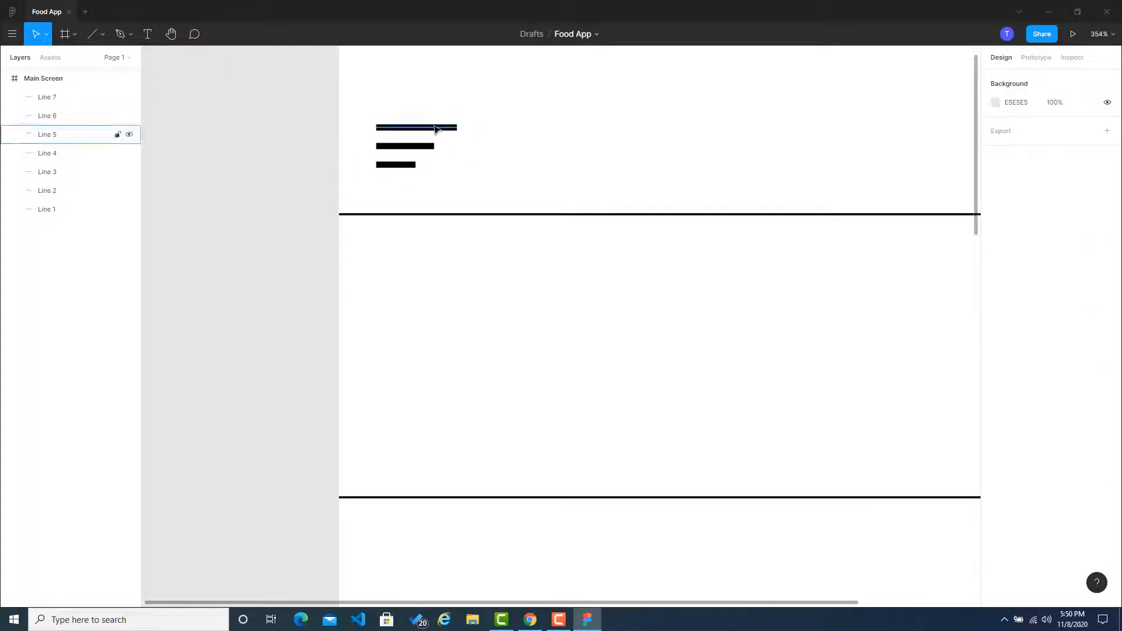
Step: Select the menu icon's three bars and group them
left_click(434, 128)
left_click(390, 148, "shift")
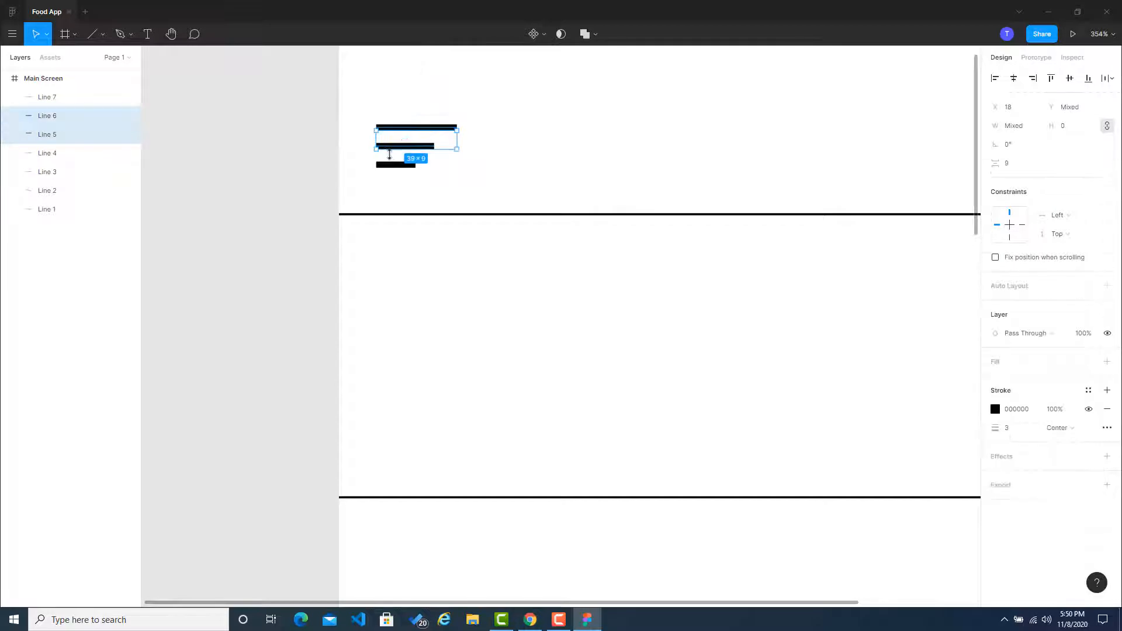
left_click(391, 166, "shift")
right_click(391, 166)
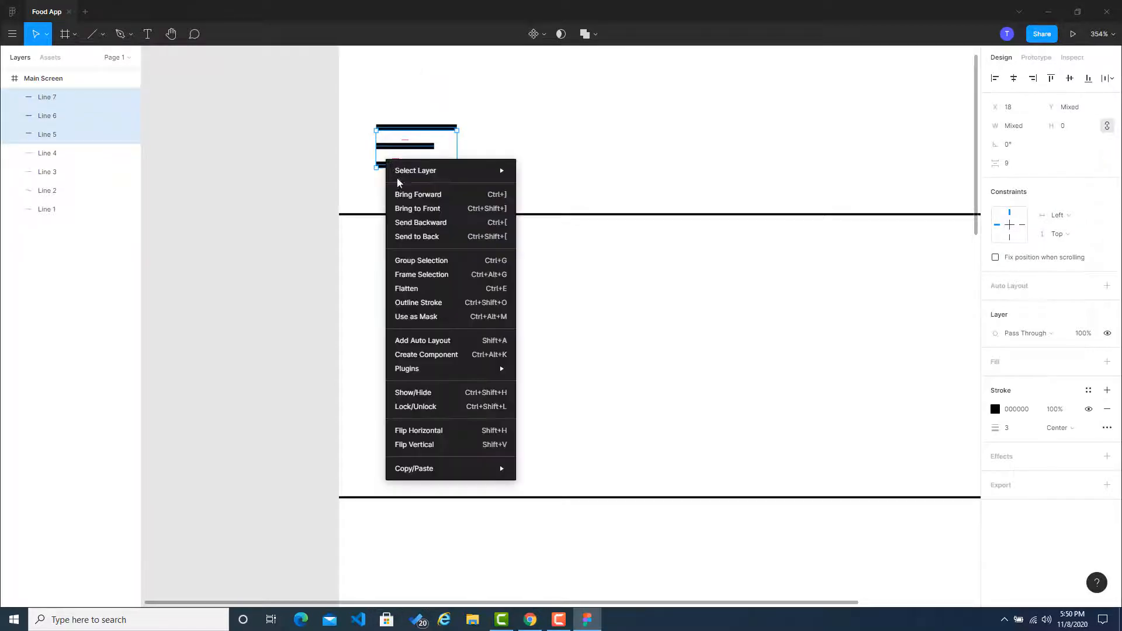
left_click(425, 263)
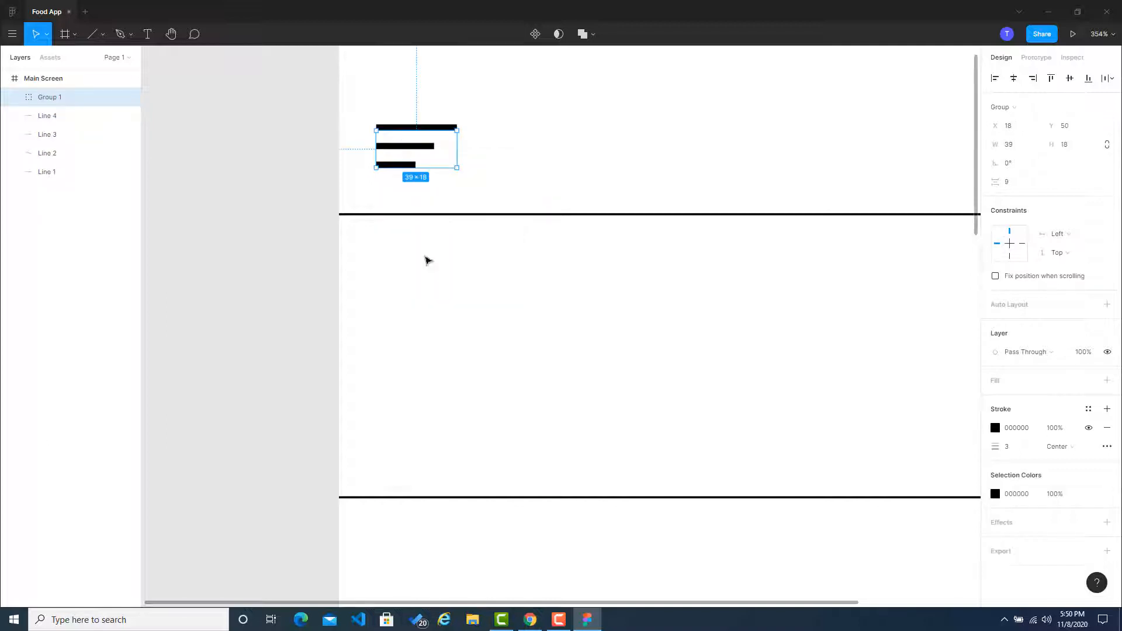
Step: Rename the group of three bars as Menu Button
double_click(84, 103)
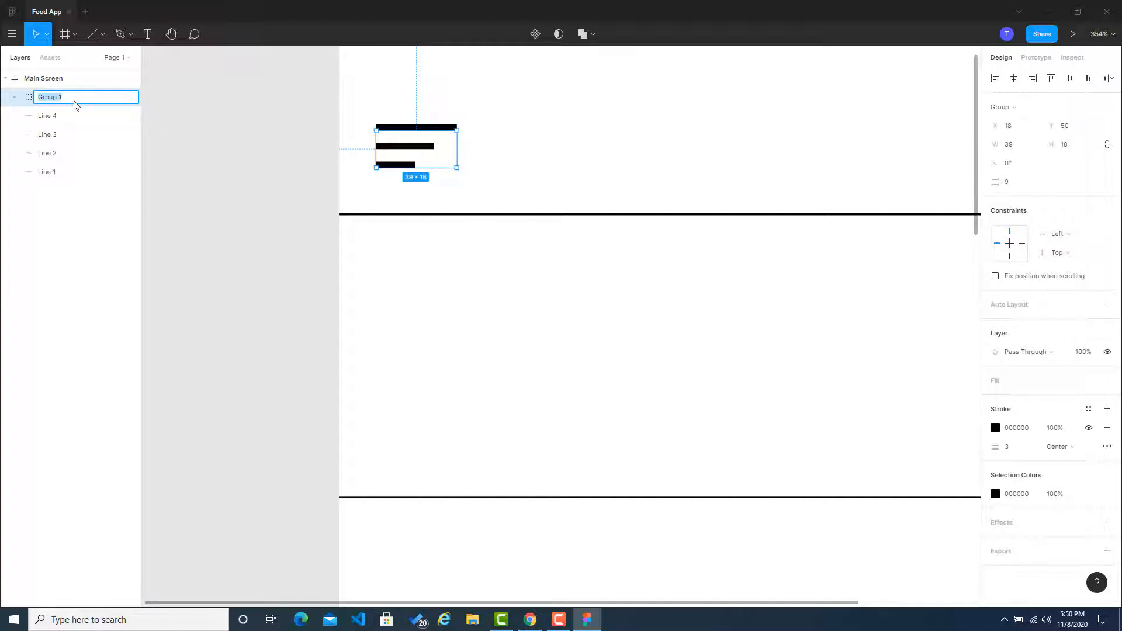
type("Menu Button")
key("Return")
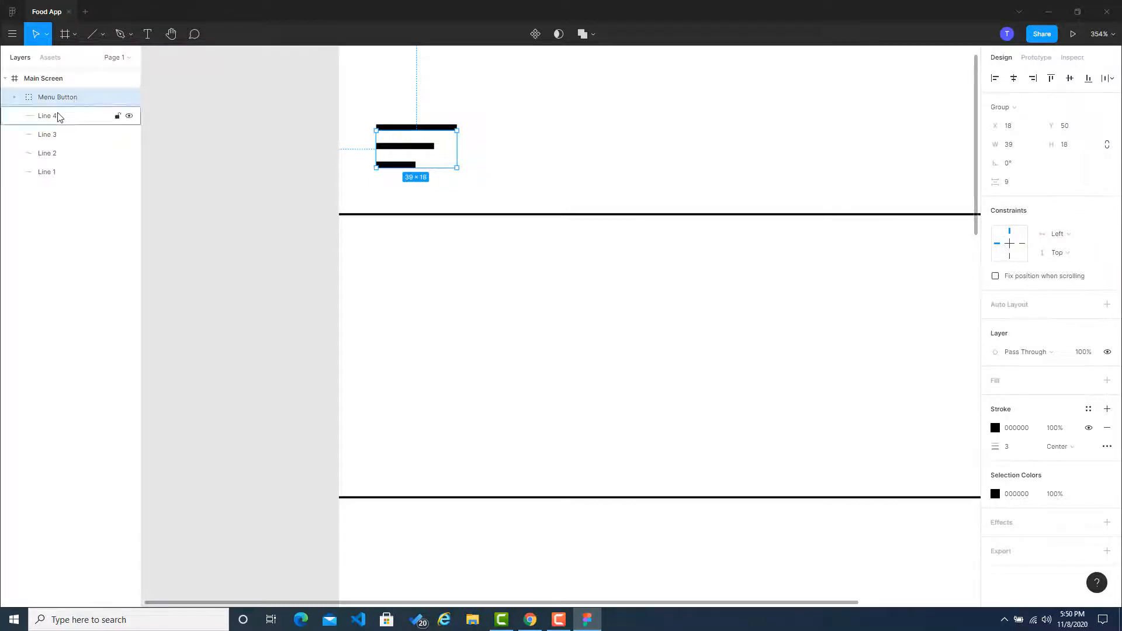
Step: Scale the Menu Button group down to about 28 × 13, keeping its lower-left corner in place
left_click(320, 164)
left_click(448, 127)
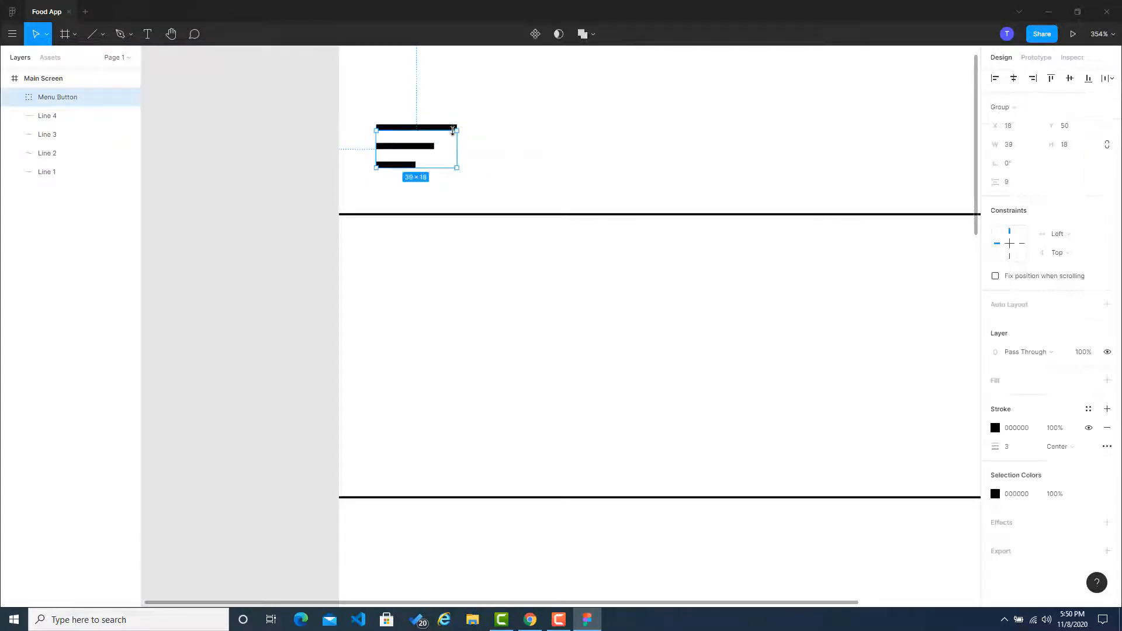
left_click_drag(449, 134, 426, 141)
left_click(292, 146)
scroll(328, 214, "down", 5)
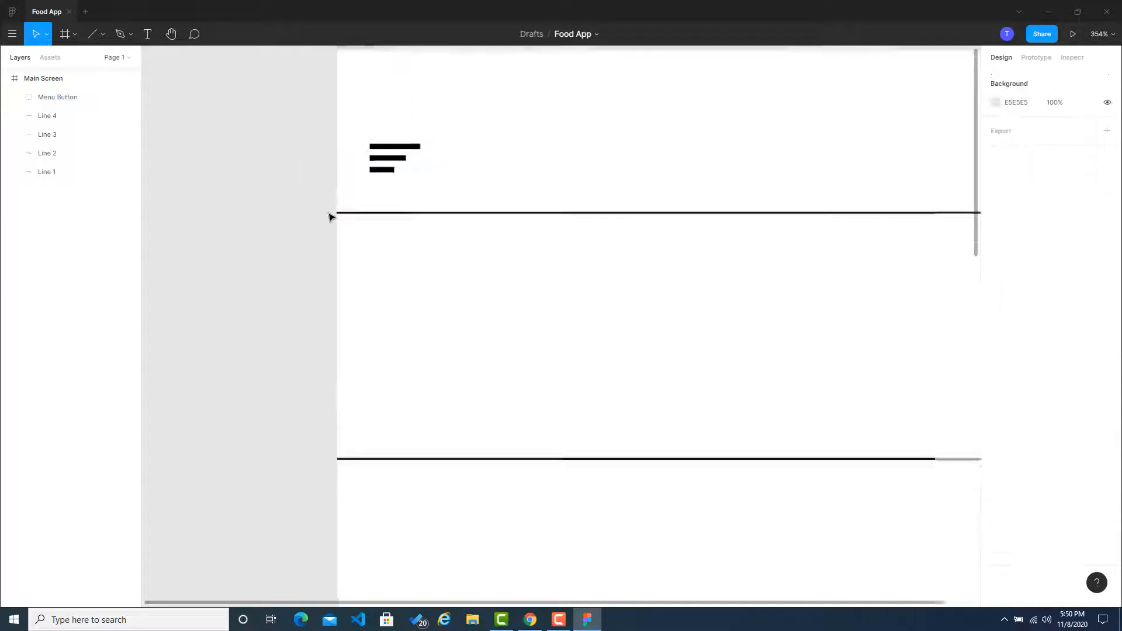
Step: Reduce the stroke thickness of the Menu Button group so its bars look thinner
left_click(374, 185)
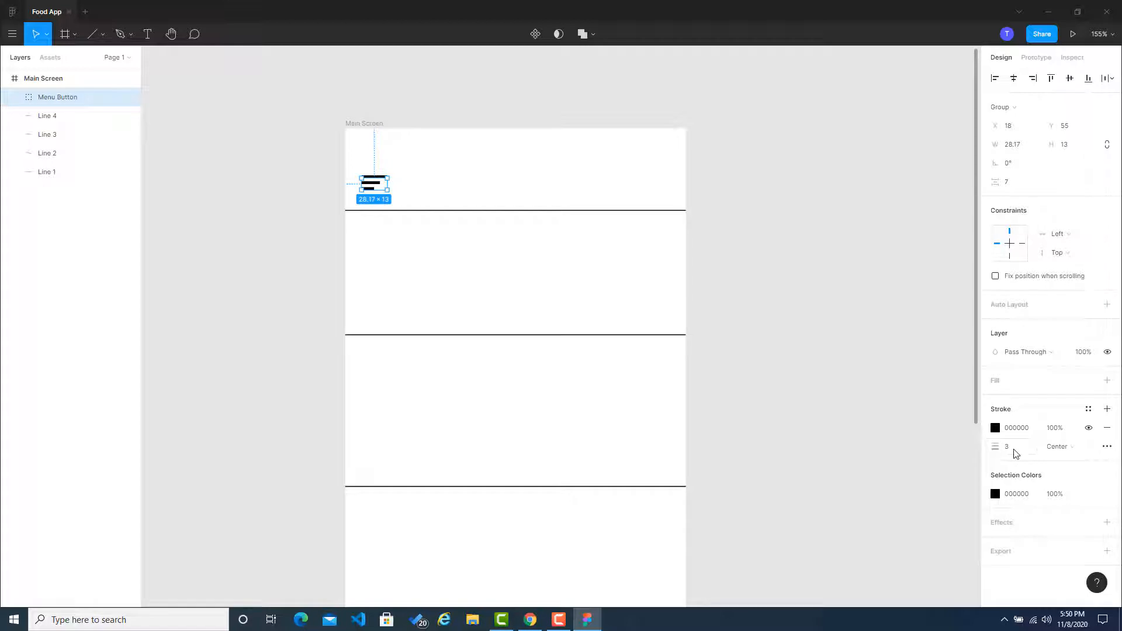
left_click(759, 270)
scroll(373, 184, "up", 5)
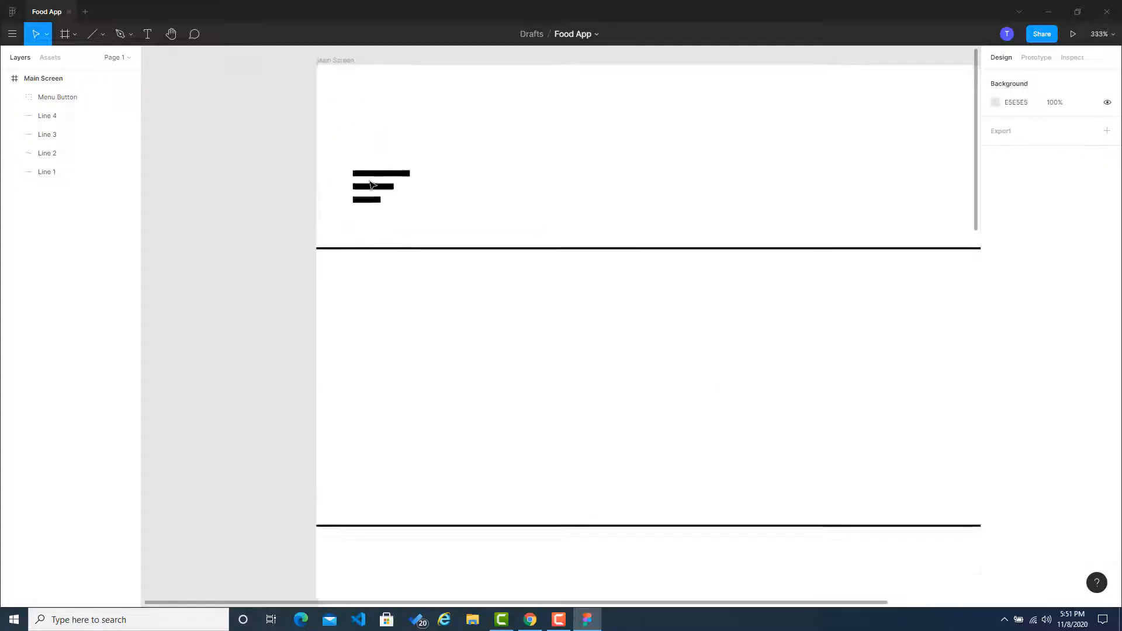
scroll(373, 185, "up", 1)
left_click(374, 187)
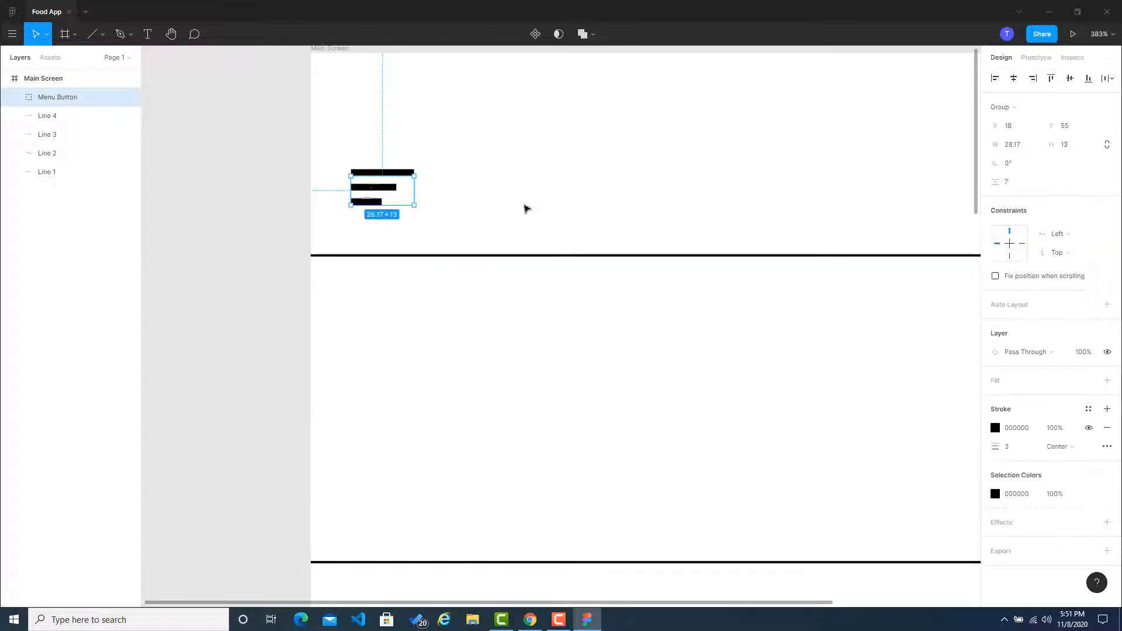
left_click(1014, 451)
key("Return")
left_click(212, 258)
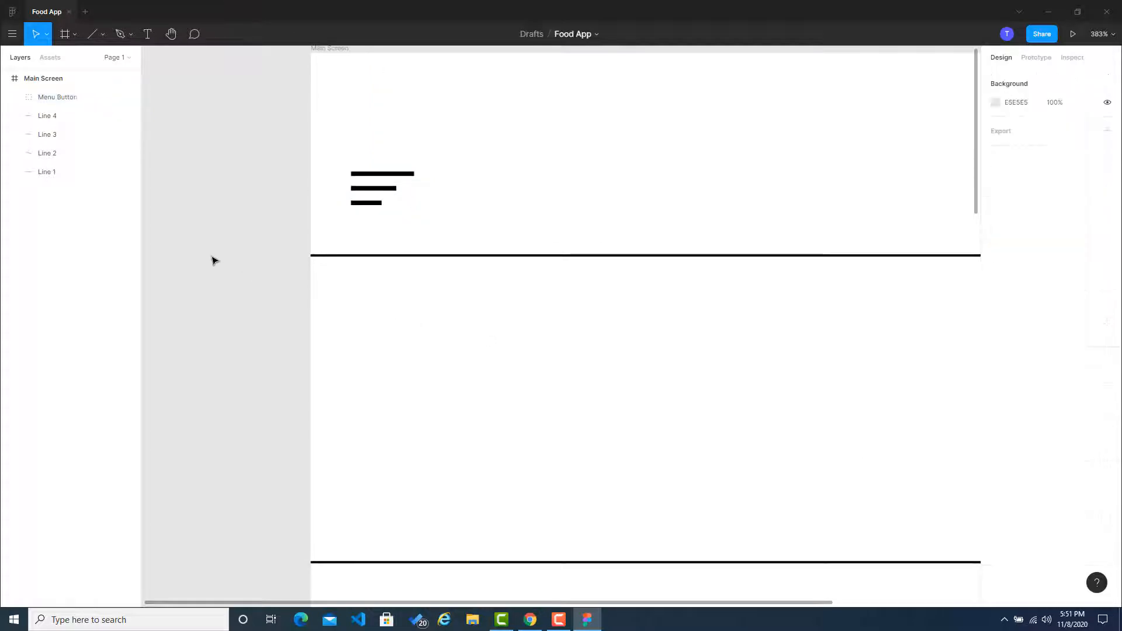
Step: Add a text box about 122 × 16 in the header at about X 113, Y 57, reading "Breakfast"
scroll(218, 269, "down", 4)
scroll(218, 269, "down", 1)
left_click_drag(288, 323, 273, 212)
scroll(274, 211, "down", 2)
scroll(275, 208, "down", 1)
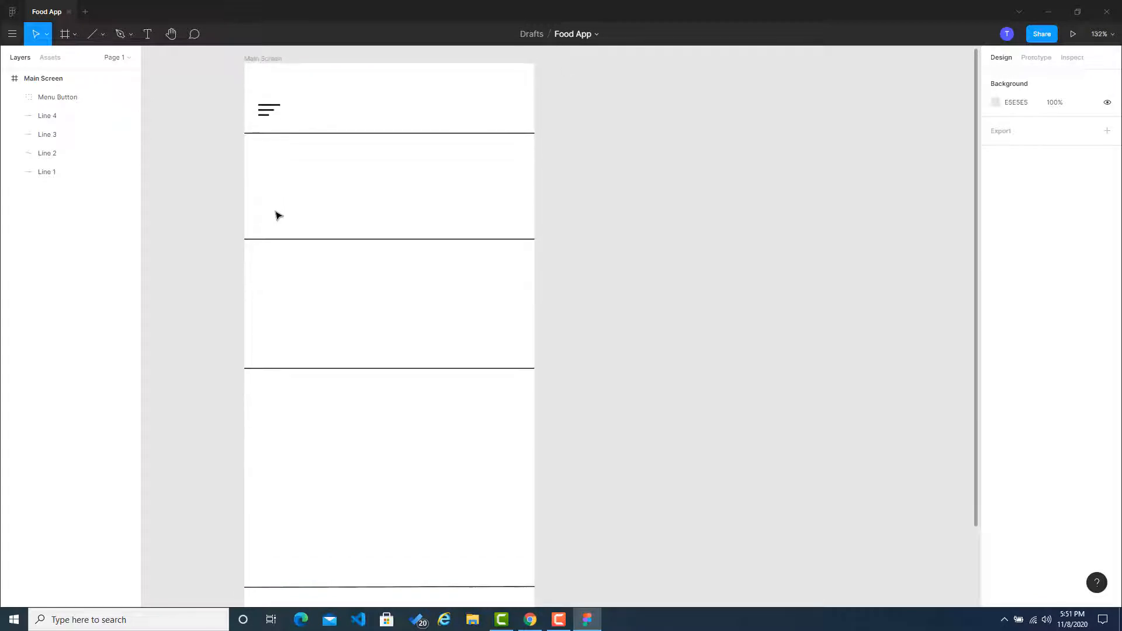
scroll(278, 210, "up", 2)
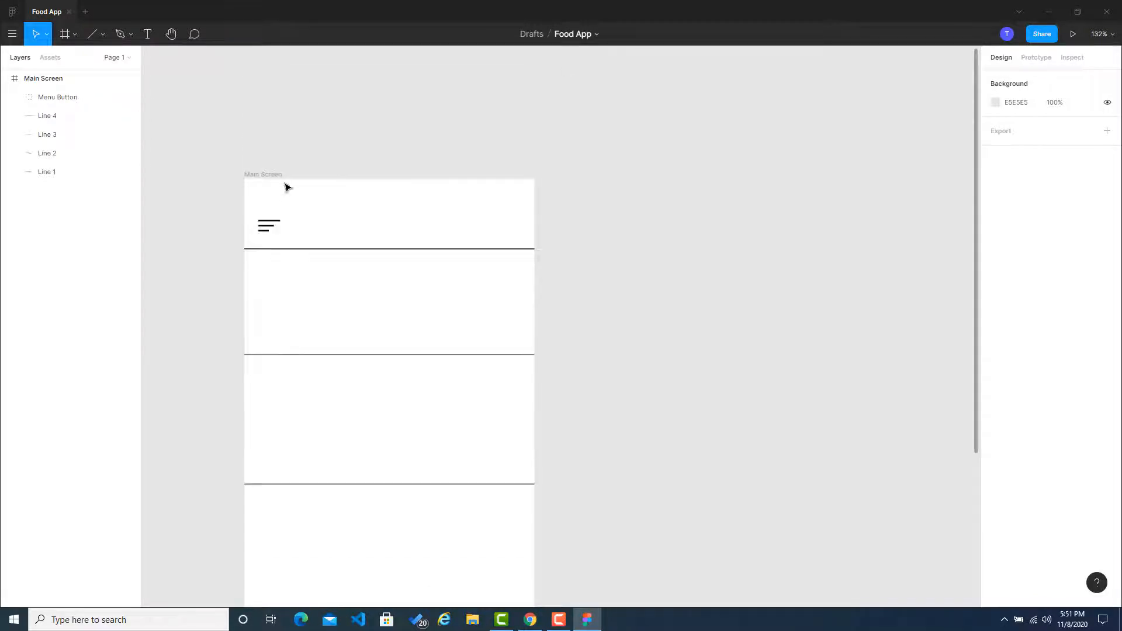
left_click(147, 34)
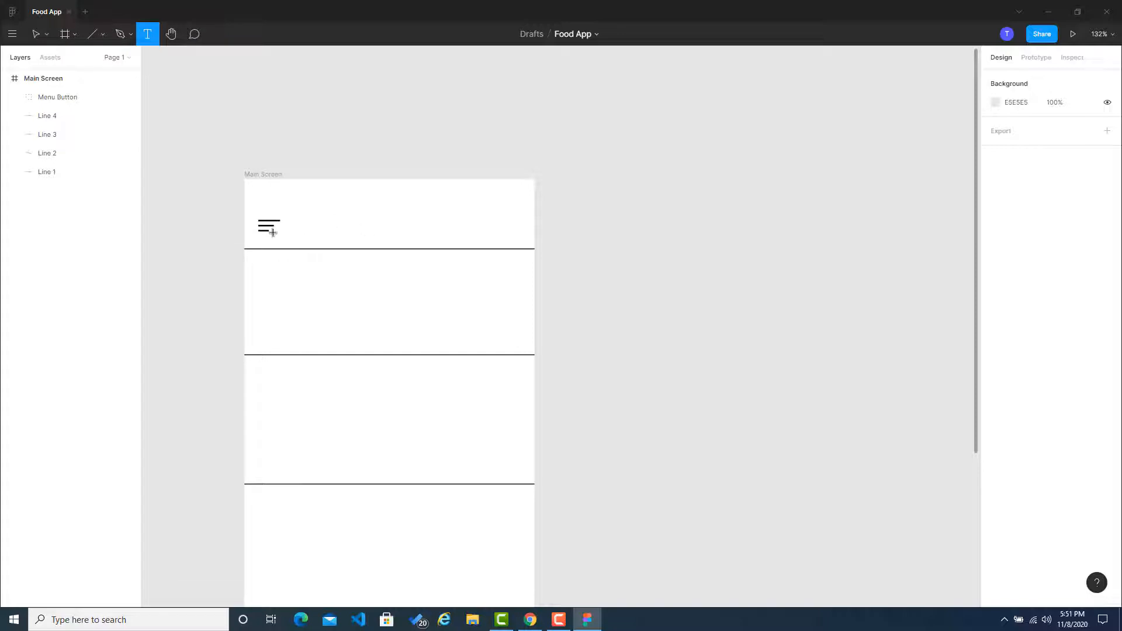
left_click_drag(331, 222, 427, 236)
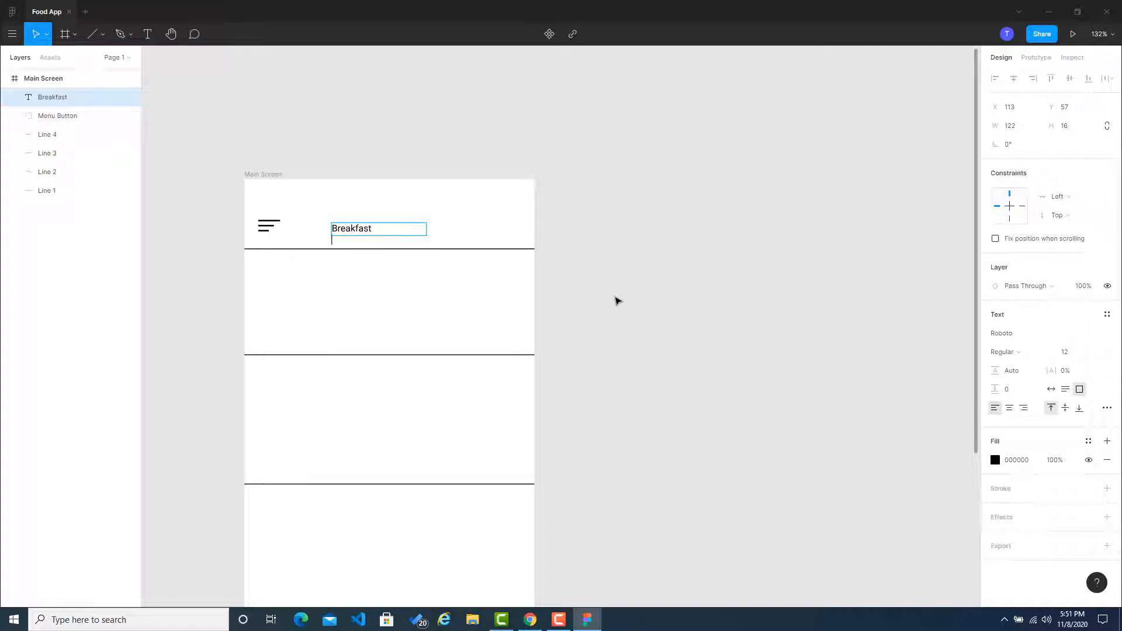
key("Escape")
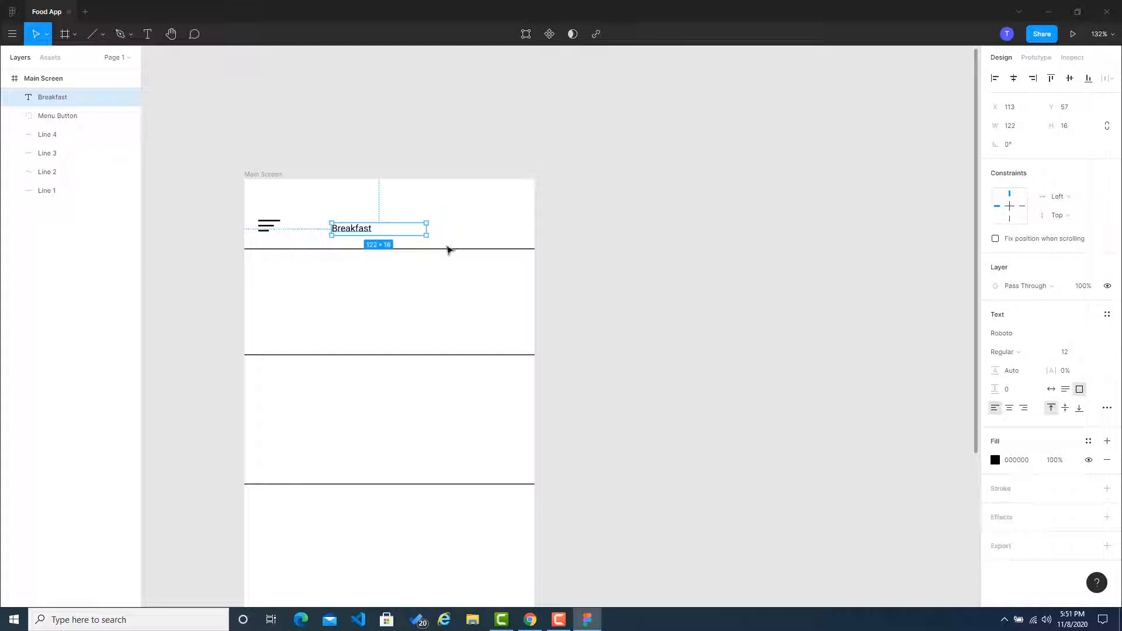
key("Escape")
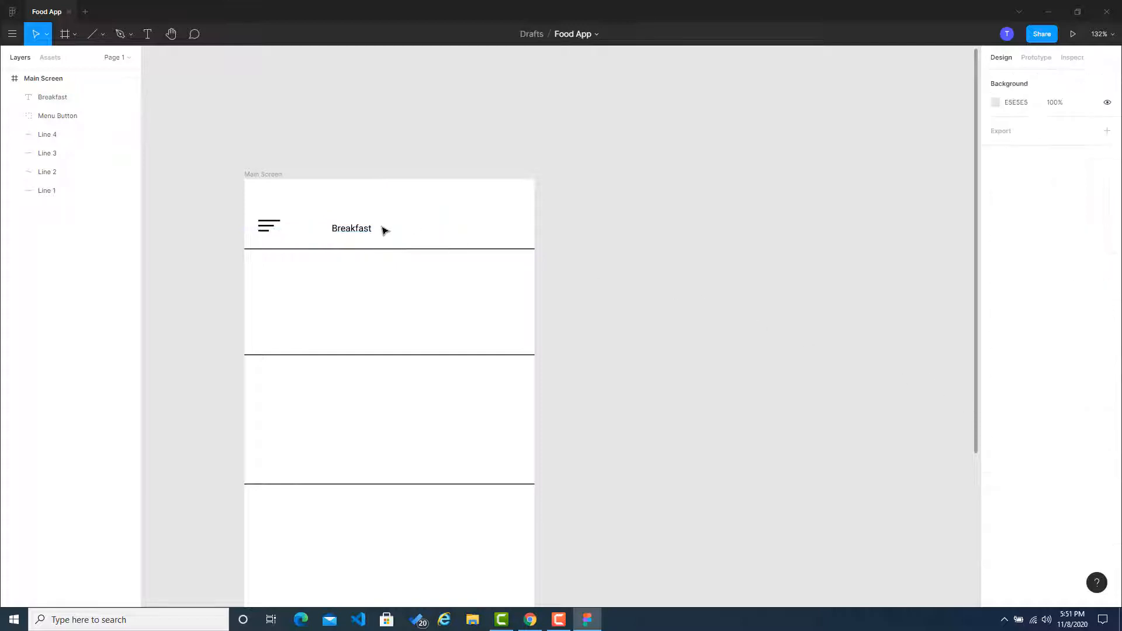
Step: Move the Breakfast text to about X 149, Y 55 and set its box to auto width
left_click_drag(345, 234, 373, 232)
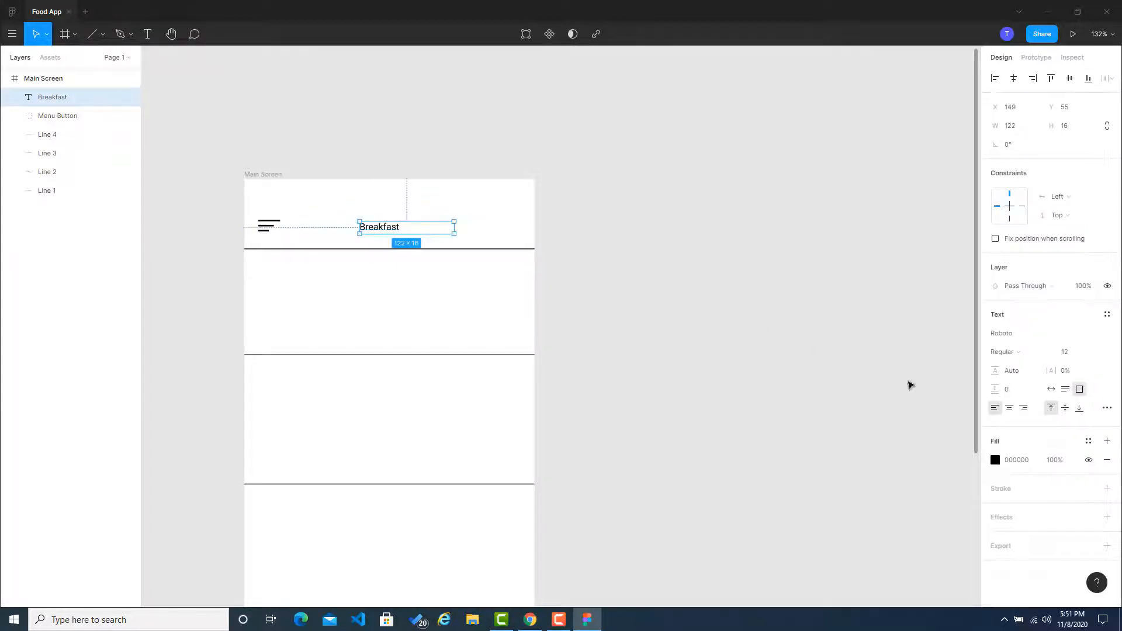
left_click(1051, 389)
left_click(590, 341)
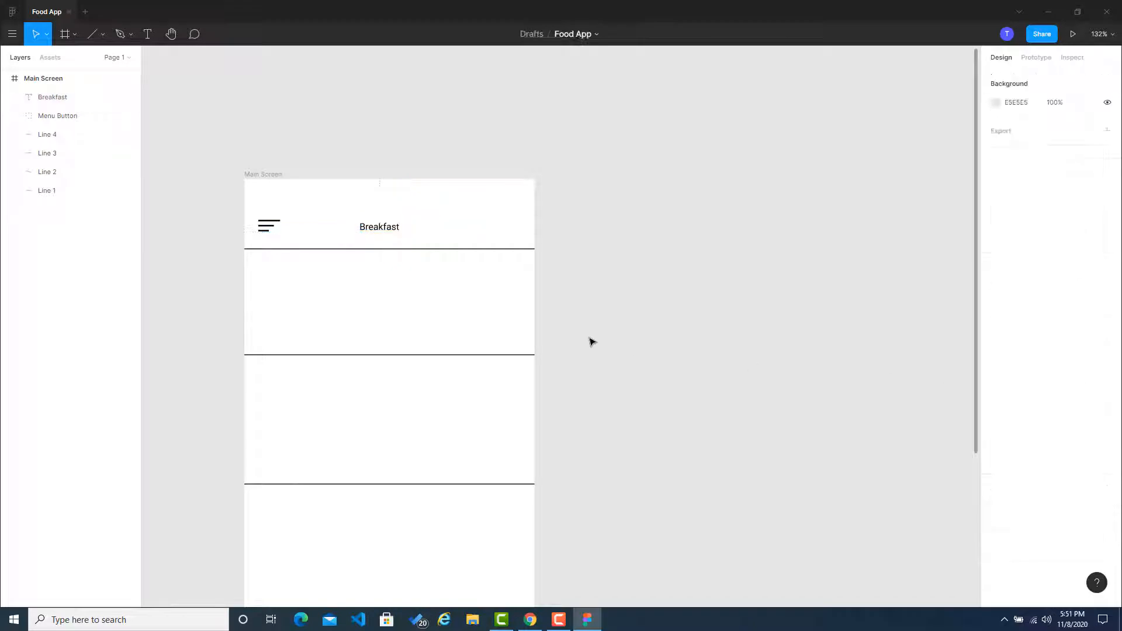
Step: Align the Breakfast text to the vertical middle and the horizontal centre of its text box
left_click(393, 230)
left_click(1065, 408)
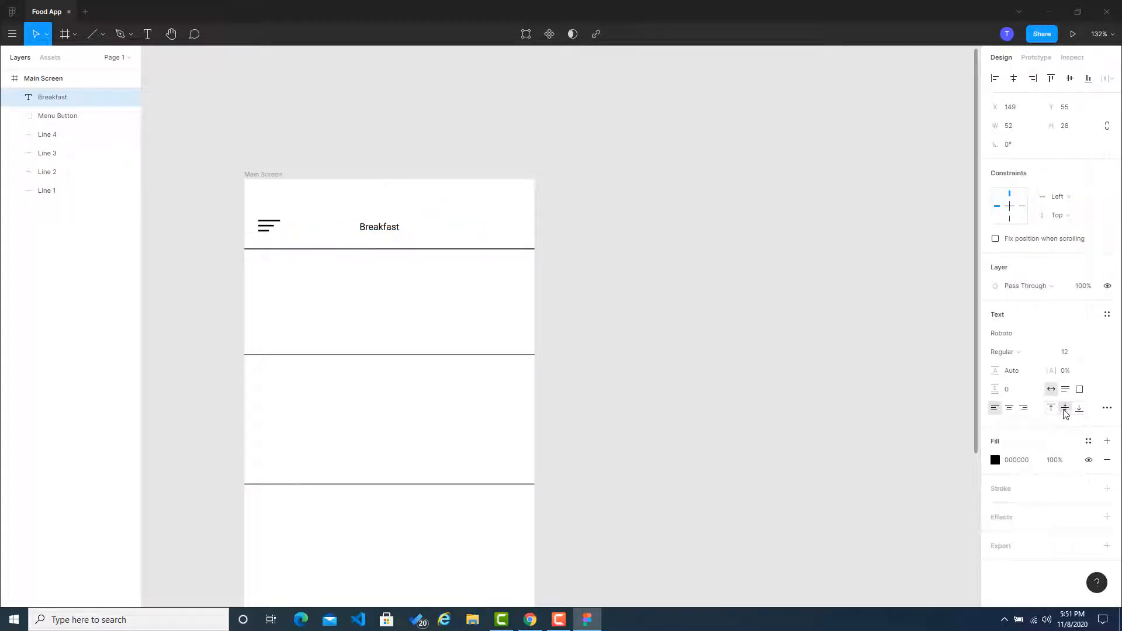
left_click(730, 353)
left_click(390, 236)
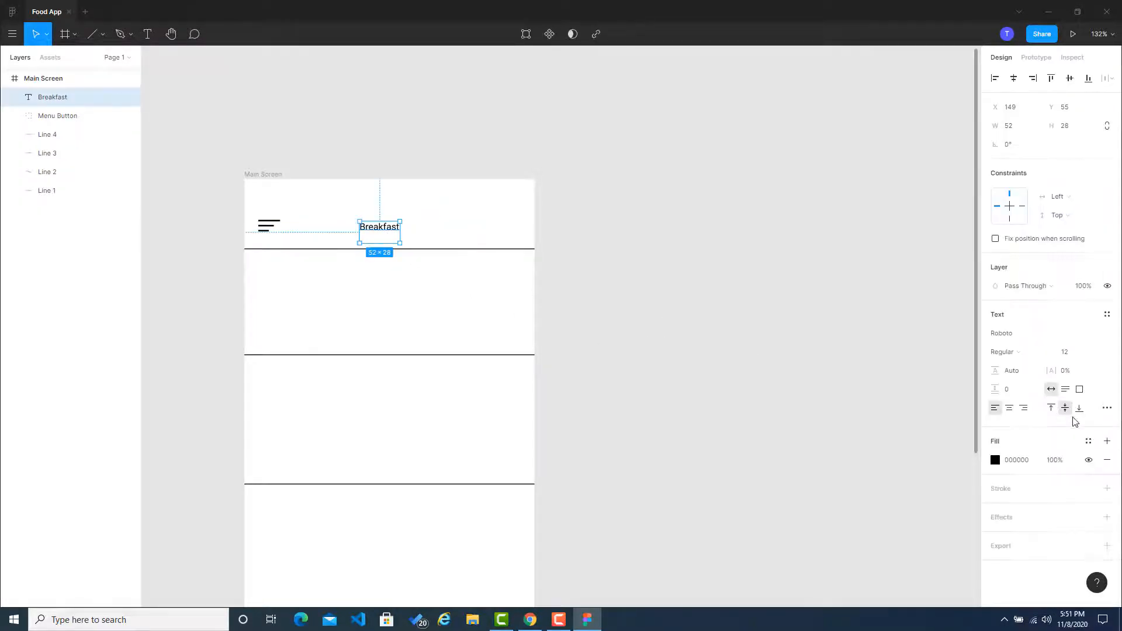
left_click(1055, 409)
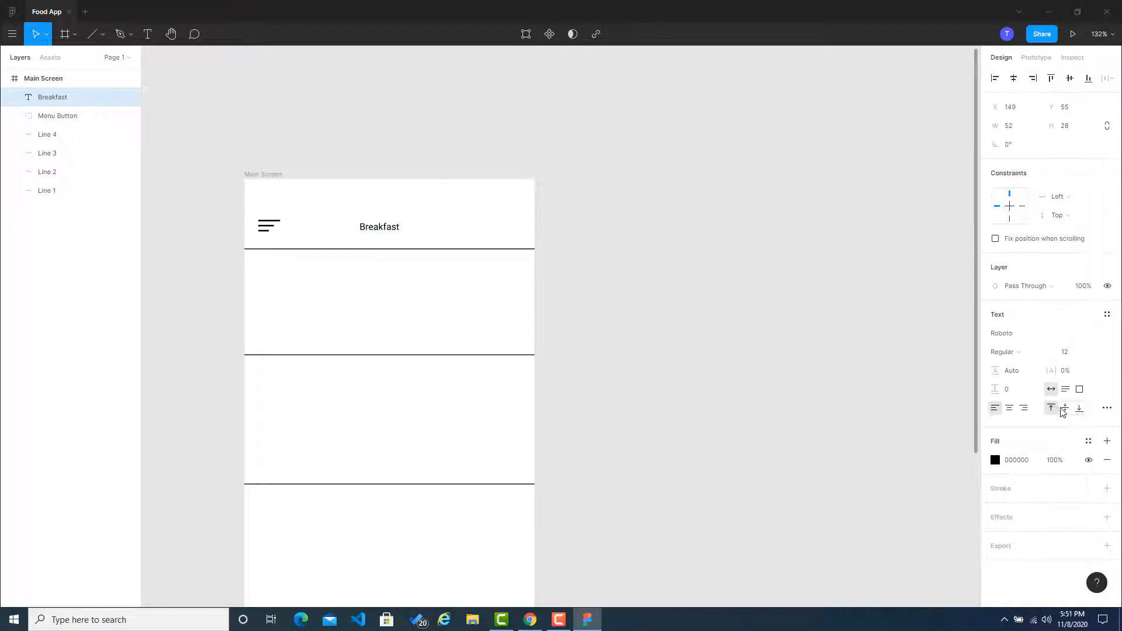
left_click(1065, 408)
left_click(382, 239)
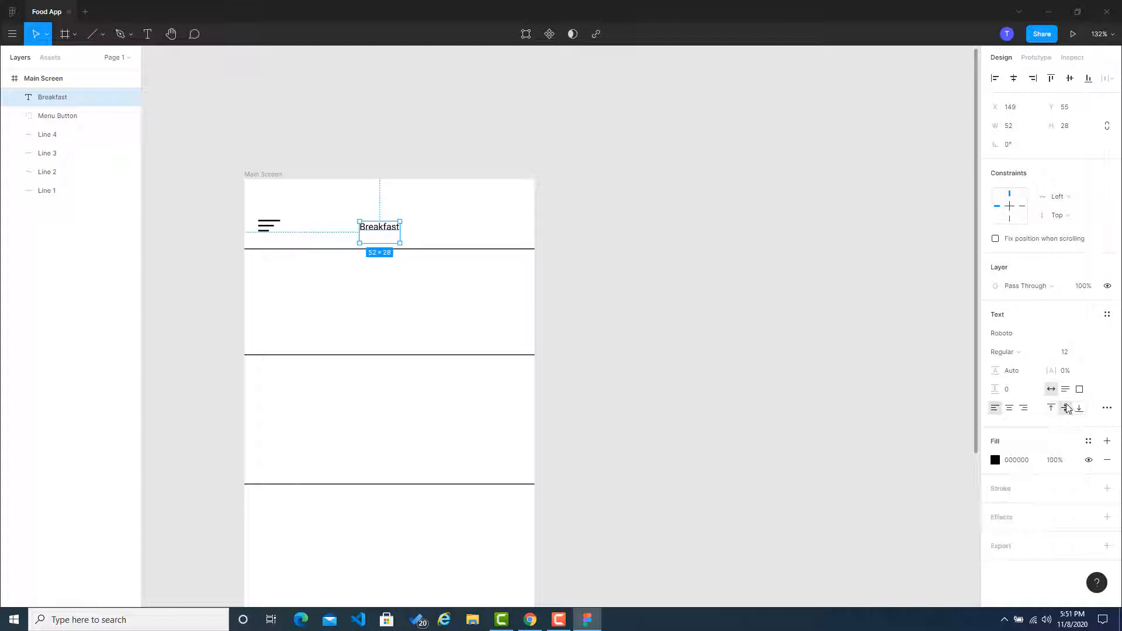
left_click(1010, 408)
left_click(754, 340)
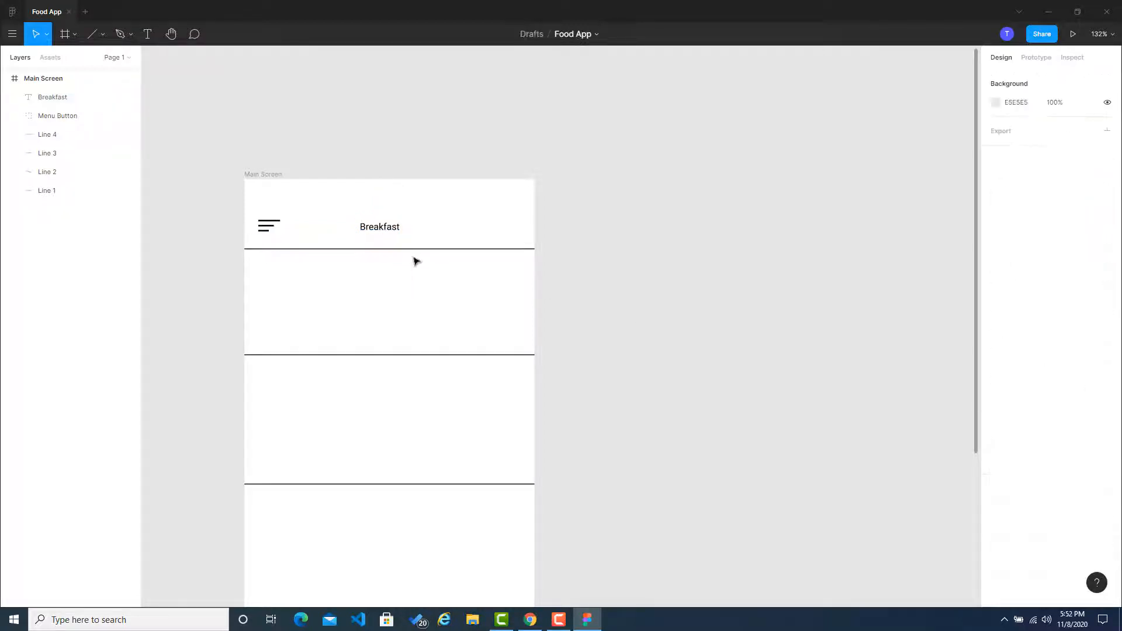
Step: Move the Breakfast text to about X 161, Y 54 in the header and set its font size to 16
left_click(399, 235)
left_click_drag(399, 235, 401, 230)
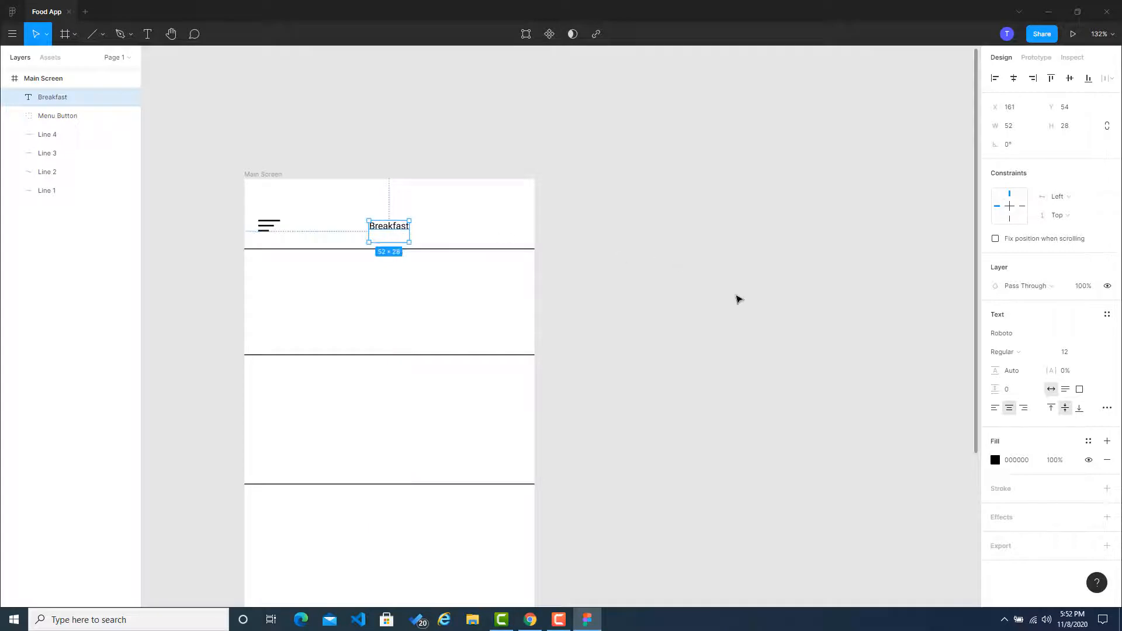
left_click(1072, 355)
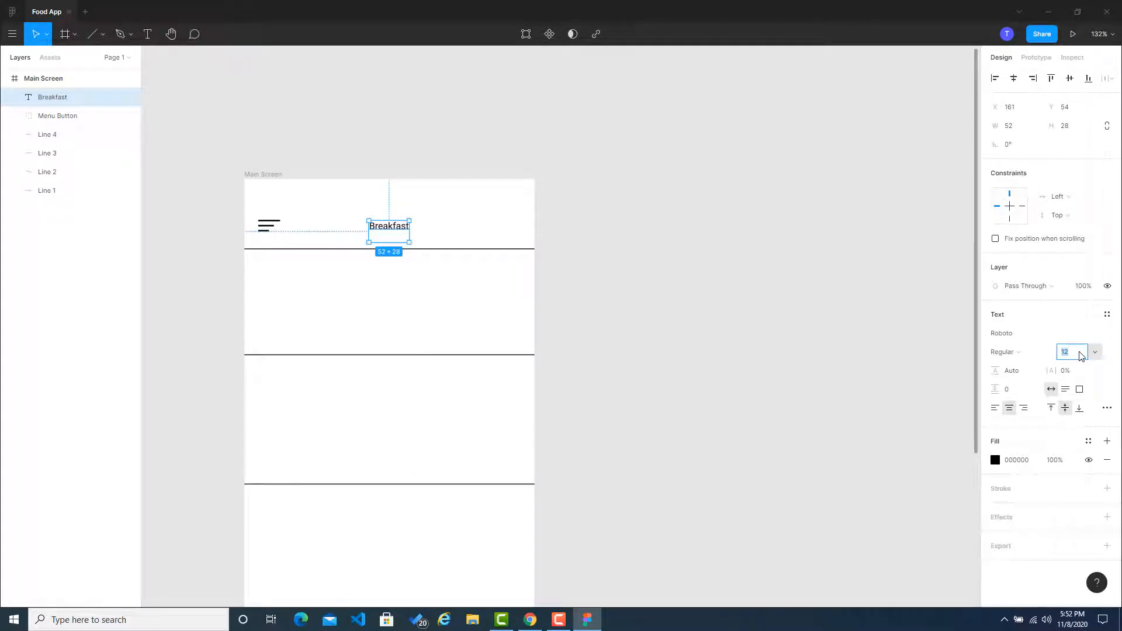
key("Return")
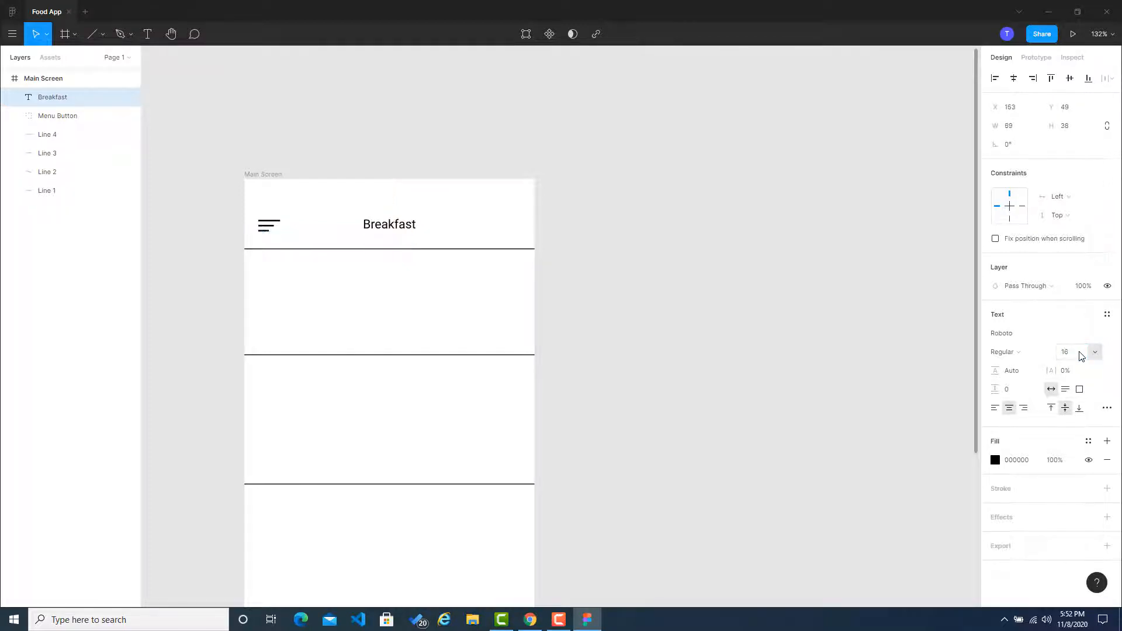
Step: Set the Breakfast header text's font size to 18
left_click(625, 253)
left_click(396, 228)
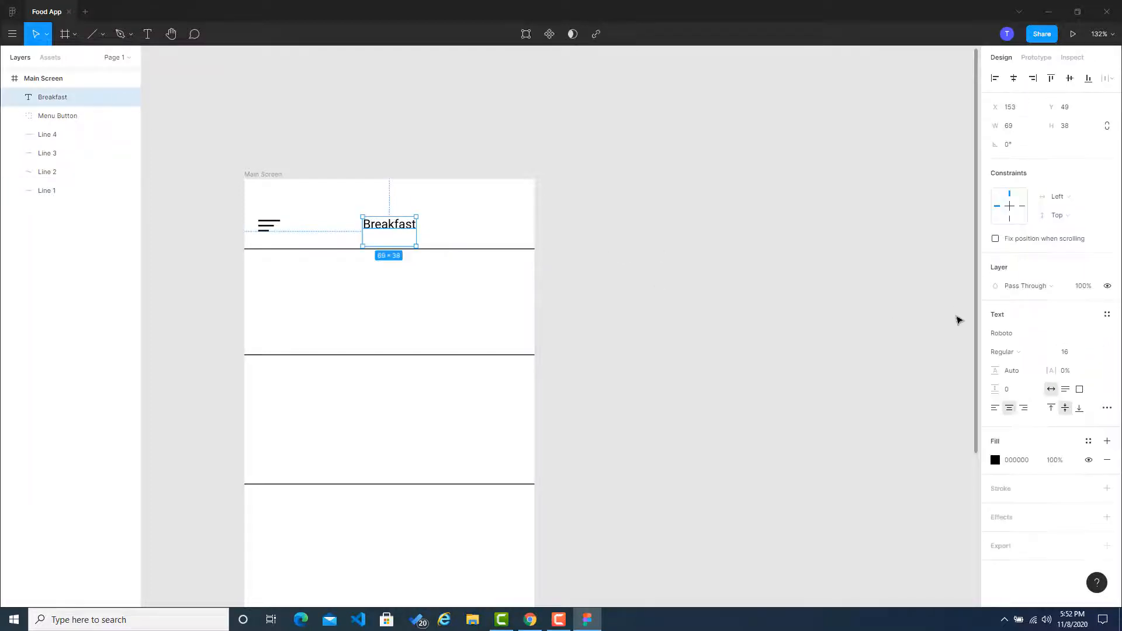
left_click(1073, 355)
type("18")
key("Return")
left_click(686, 298)
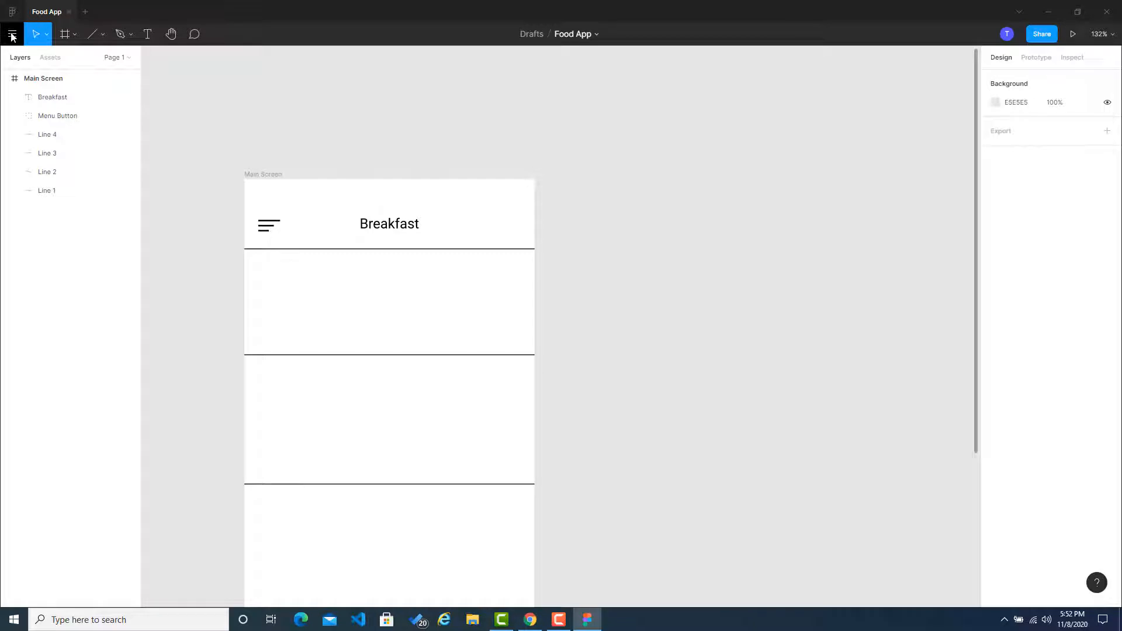
Step: Draw a circle about 33 × 33 with the Ellipse tool in the header at about X 321, Y 42
left_click(75, 39)
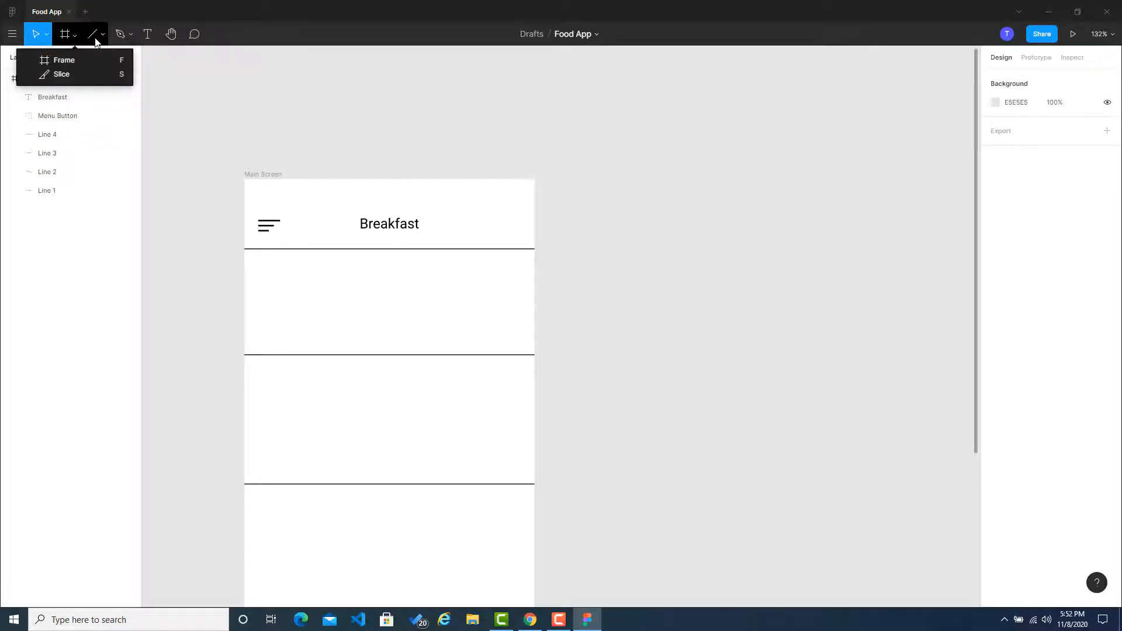
left_click(100, 42)
left_click(100, 42)
left_click(92, 100)
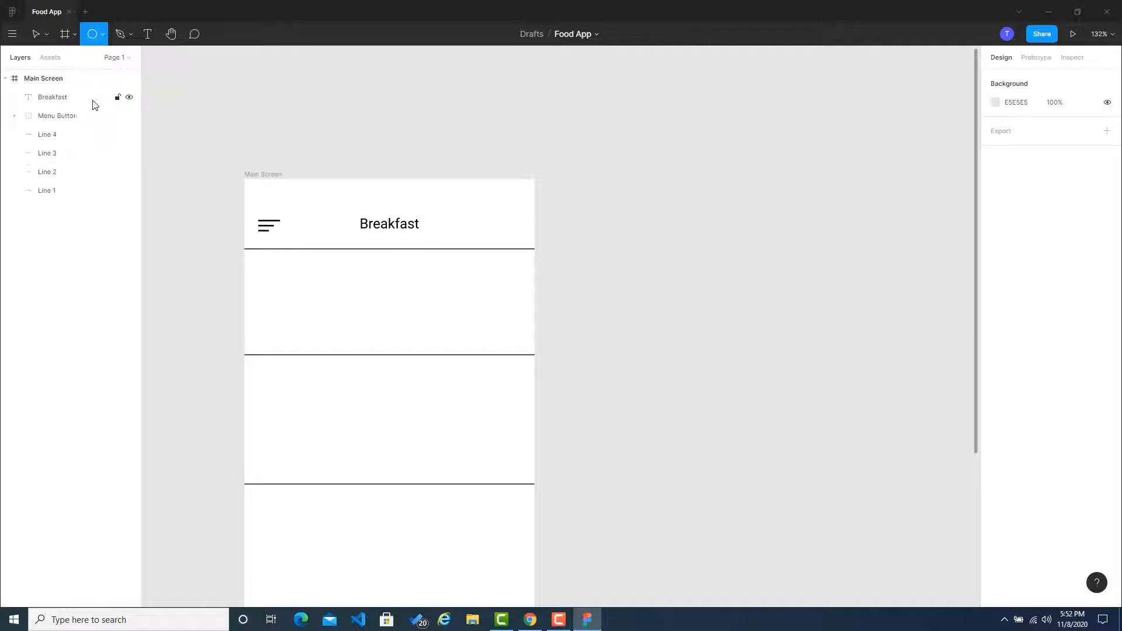
scroll(517, 226, "up", 5)
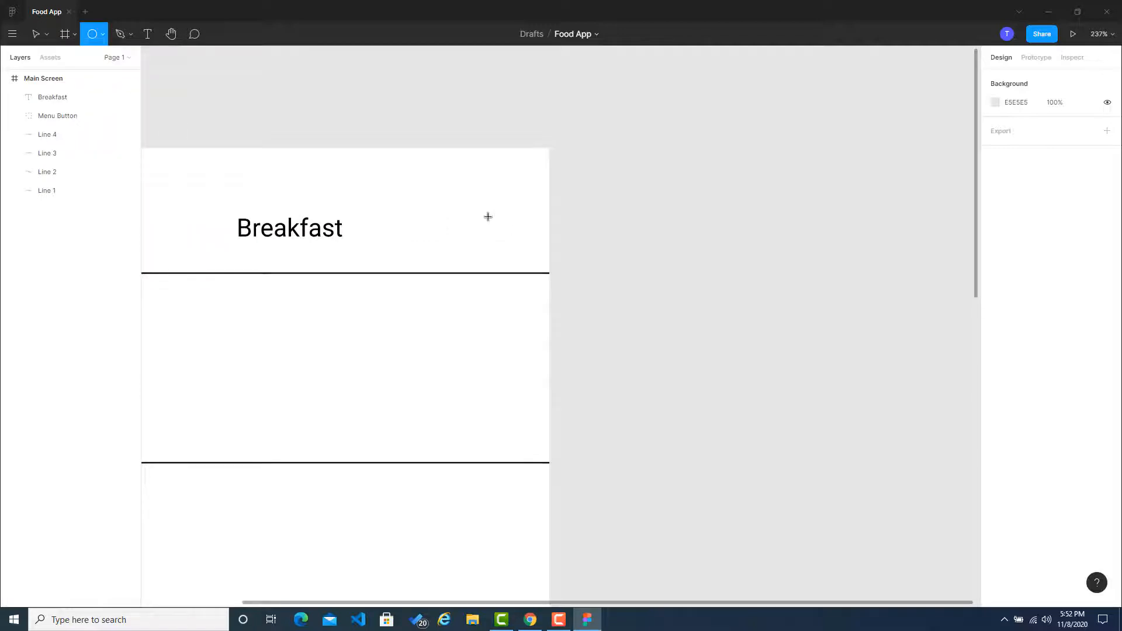
left_click_drag(488, 215, 511, 240)
left_click(636, 249)
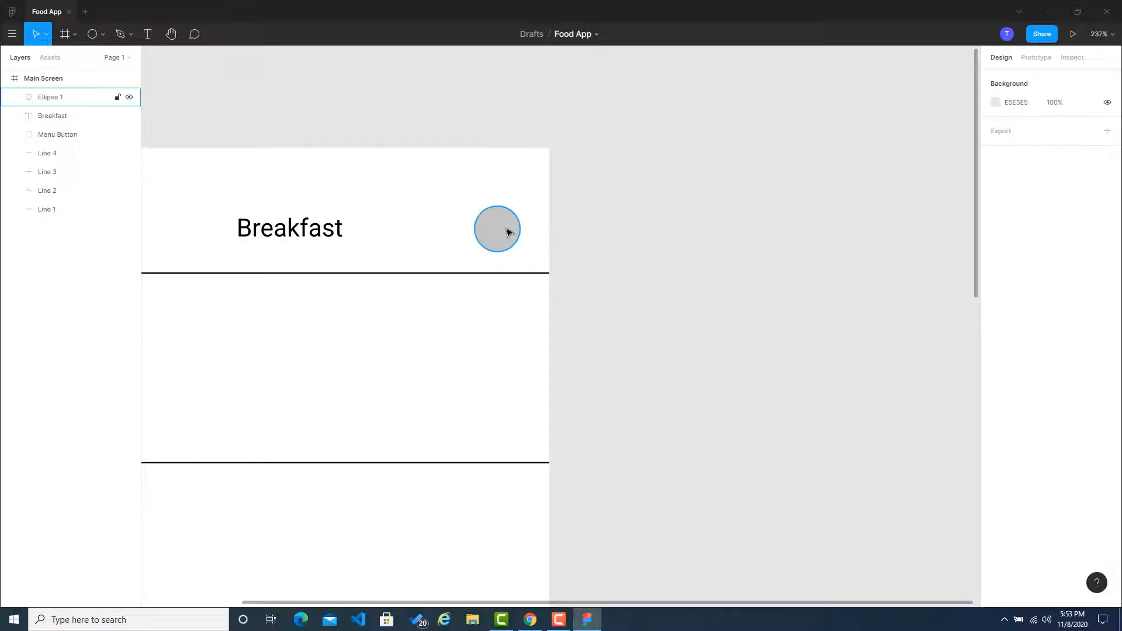
left_click(532, 620)
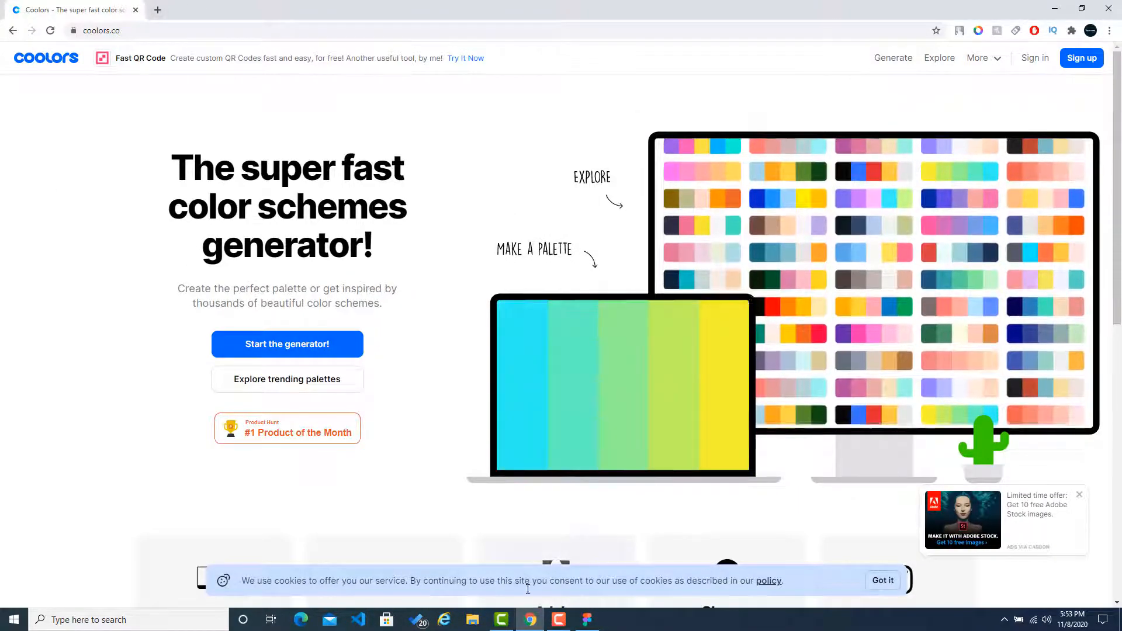
left_click(587, 619)
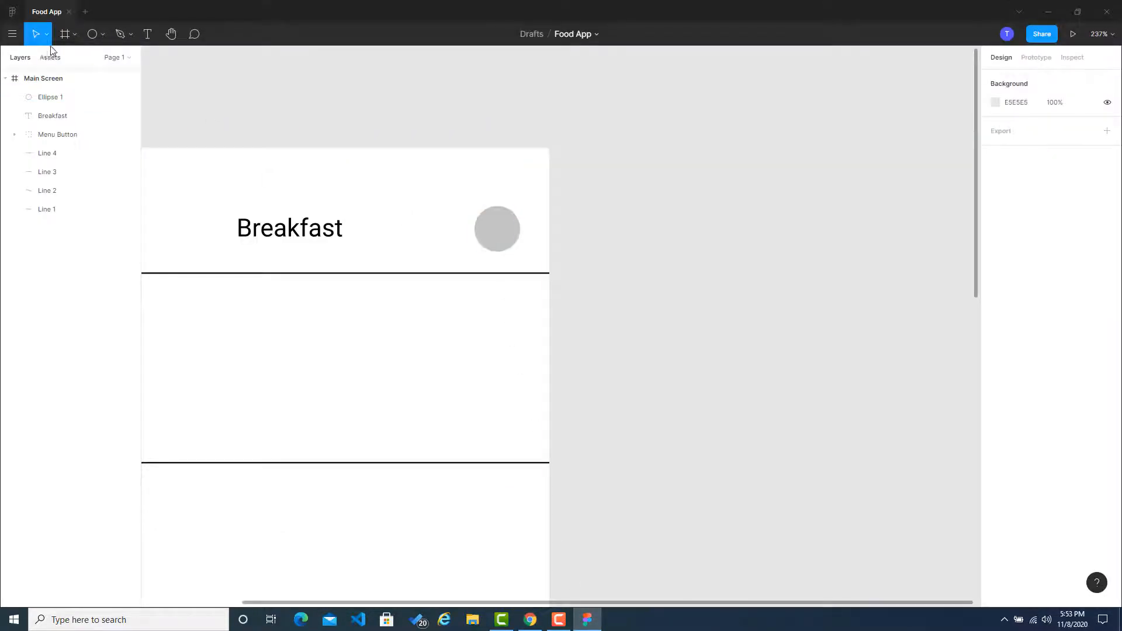
Step: Find the Avatars plugin among the Figma Community plugins and install it
left_click(11, 12)
left_click(42, 93)
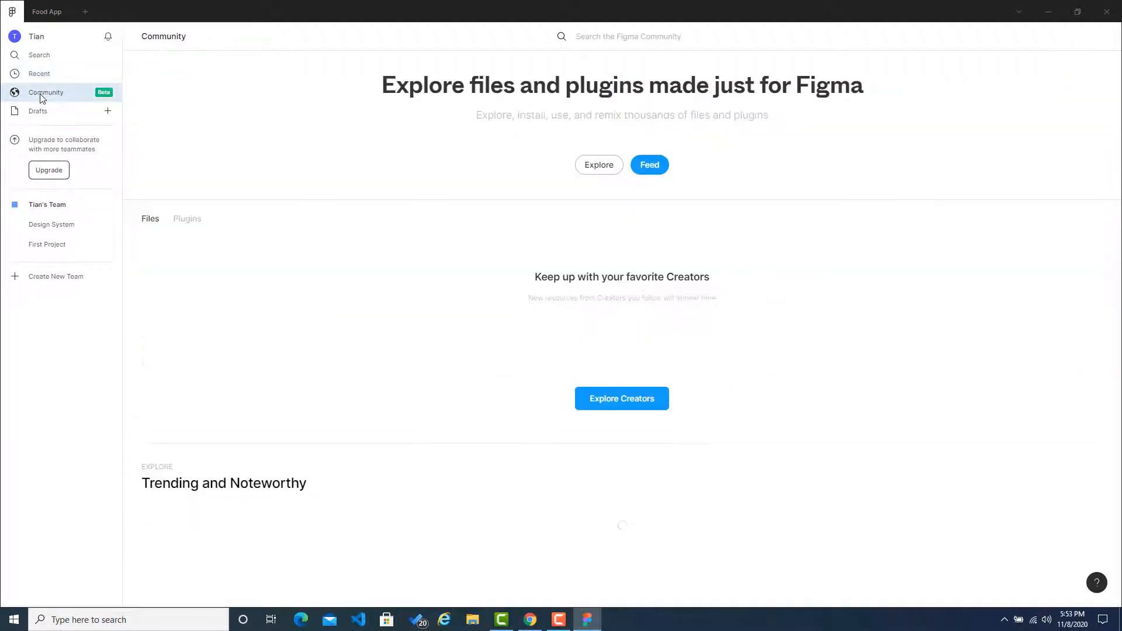
scroll(440, 256, "down", 1)
scroll(433, 255, "up", 1)
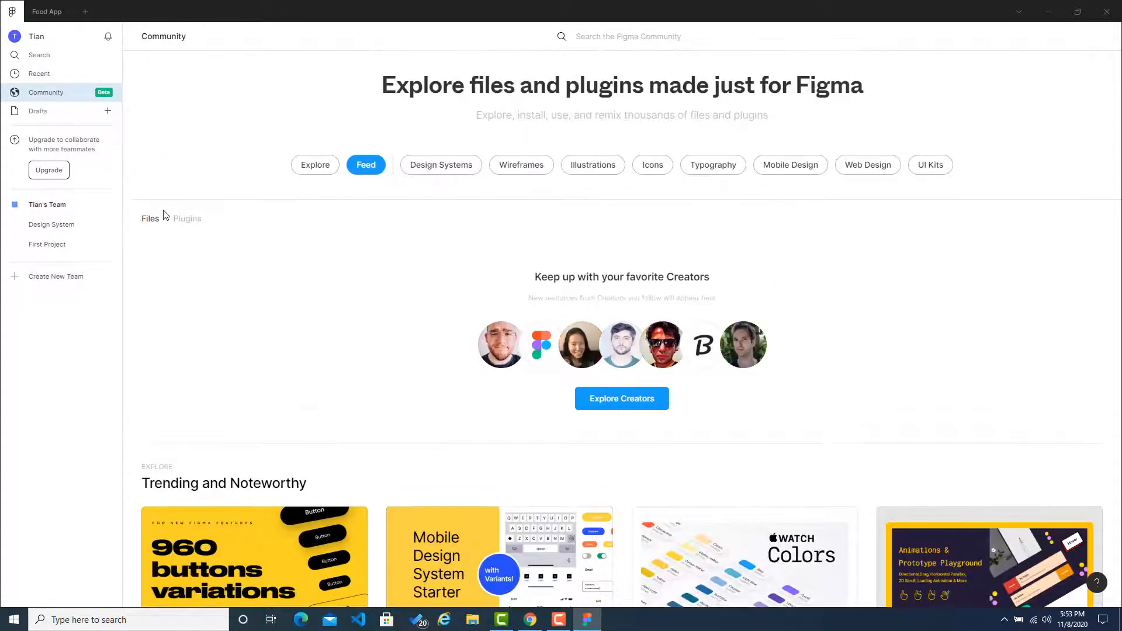
left_click(187, 217)
scroll(326, 261, "down", 7)
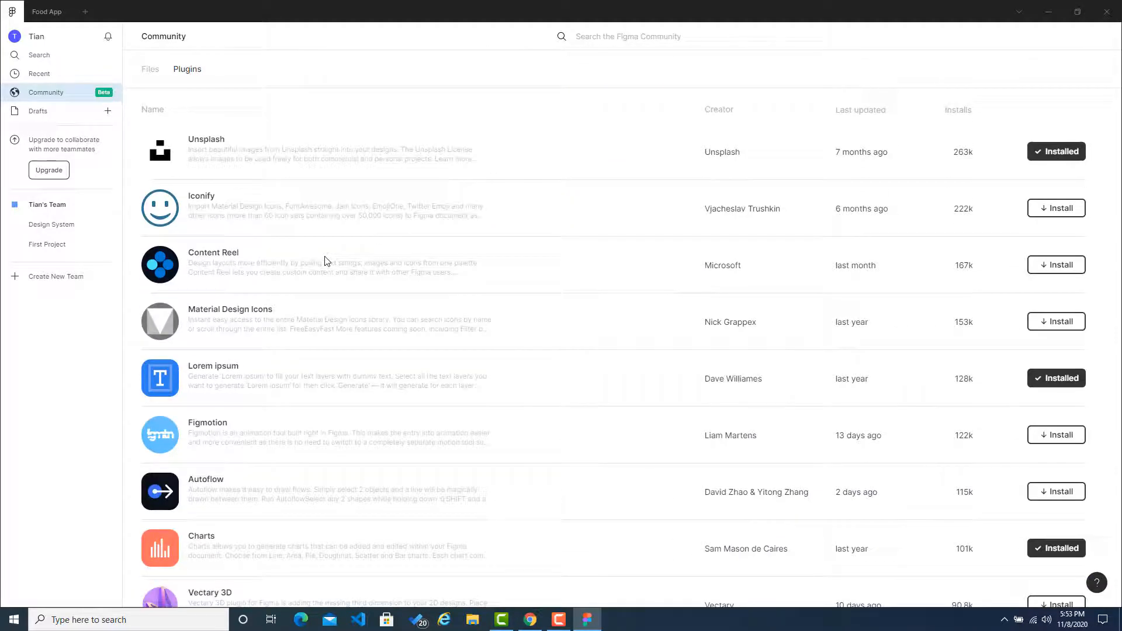
scroll(325, 261, "down", 4)
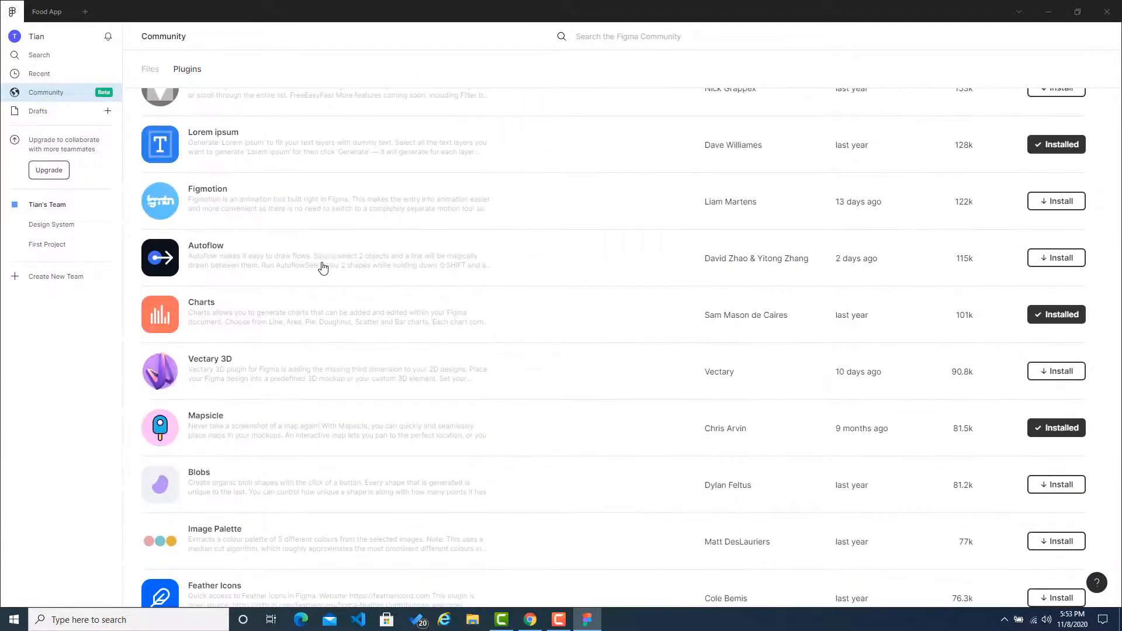
scroll(323, 268, "down", 4)
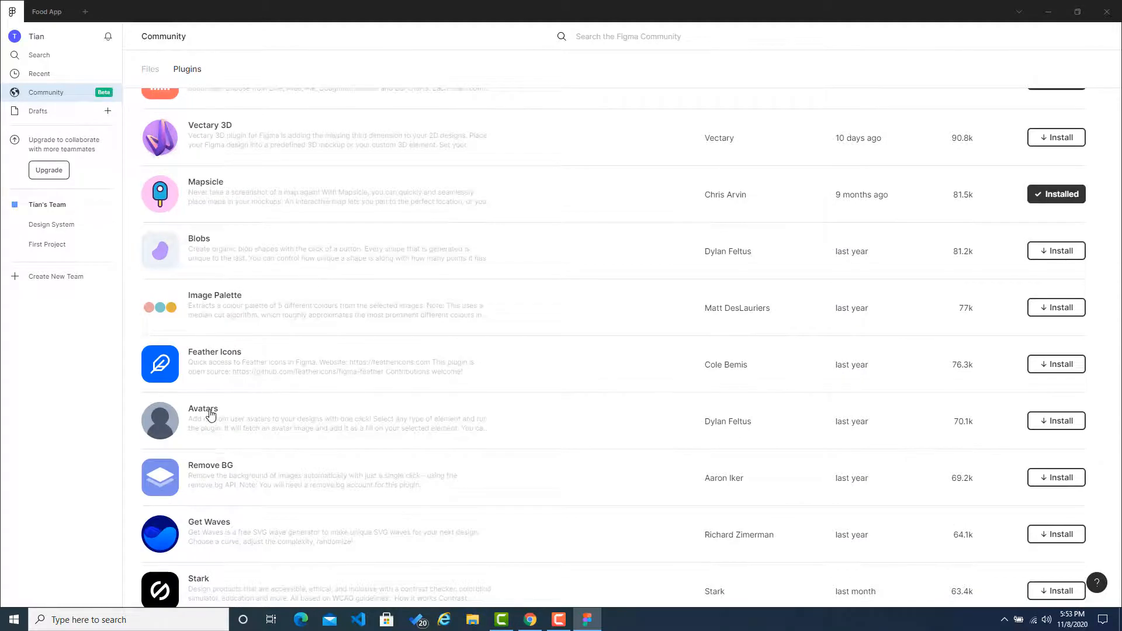
left_click(1051, 427)
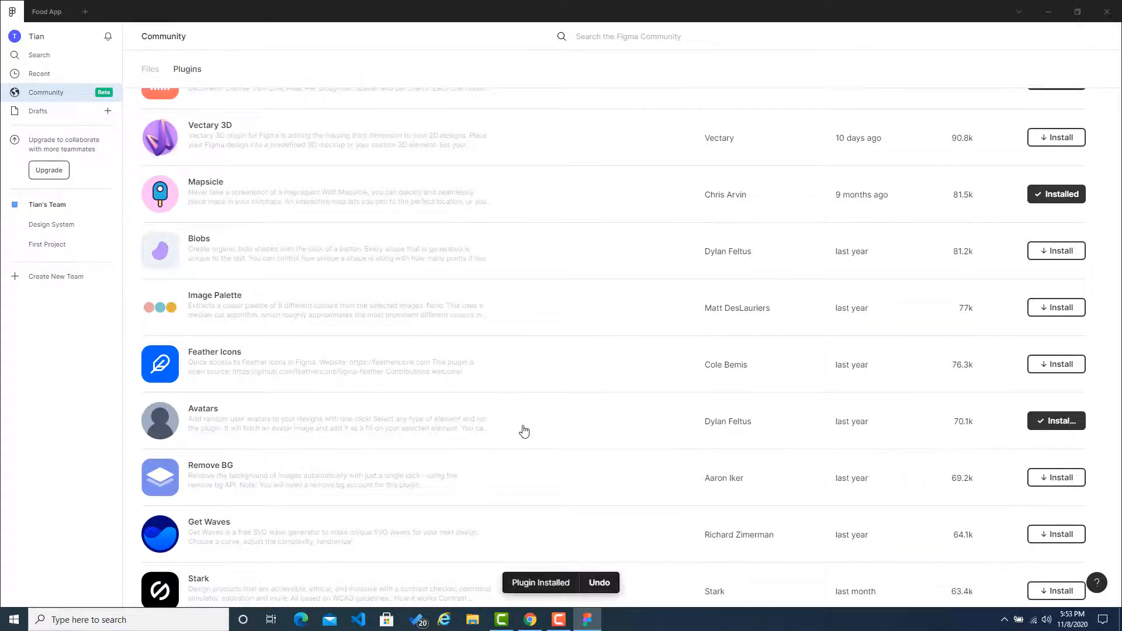
Step: Open the Avatars plugin's details page and read how the plugin is used
left_click(234, 427)
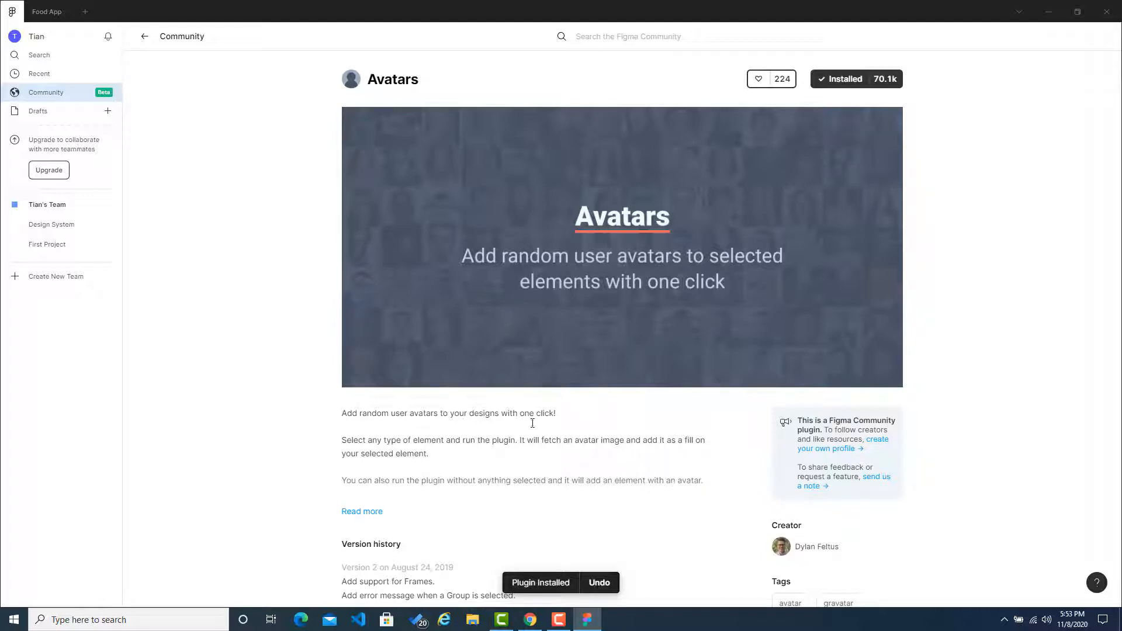
scroll(534, 433, "down", 3)
scroll(533, 438, "up", 3)
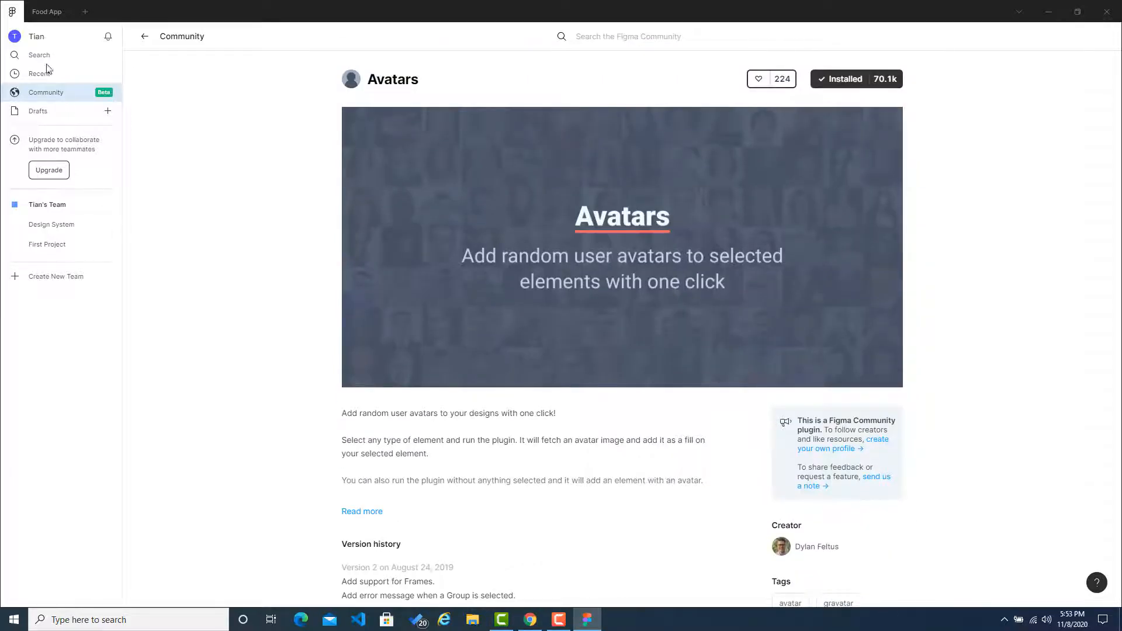
Step: Return to the Food App file and fill the header circle with a random avatar using the Avatars plugin
left_click(47, 12)
left_click(498, 226)
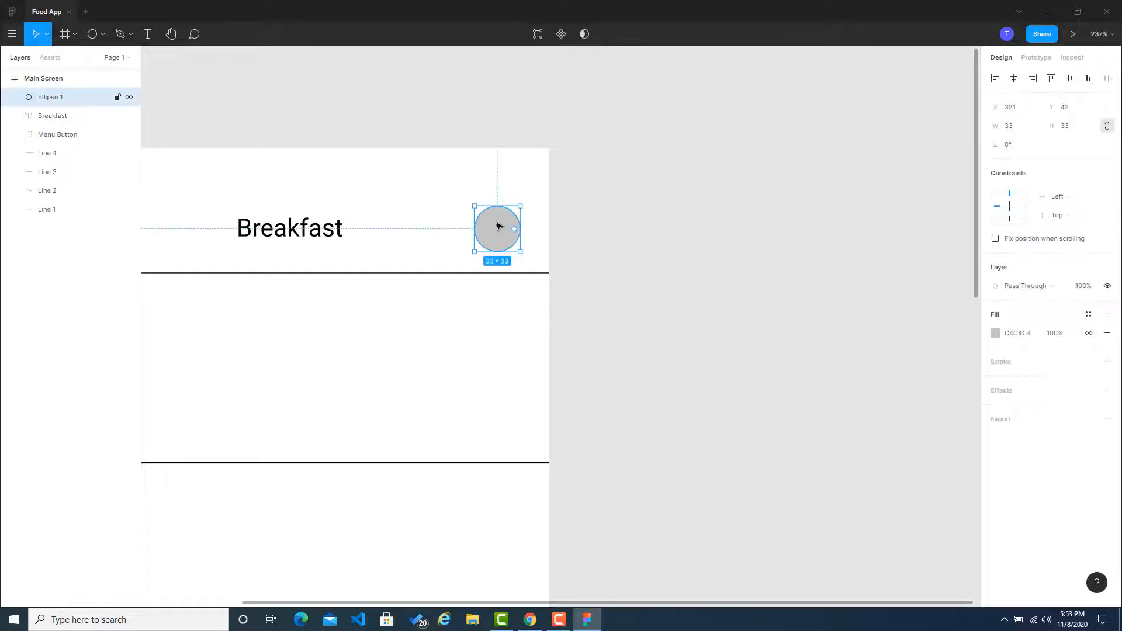
right_click(497, 226)
mouse_move(574, 433)
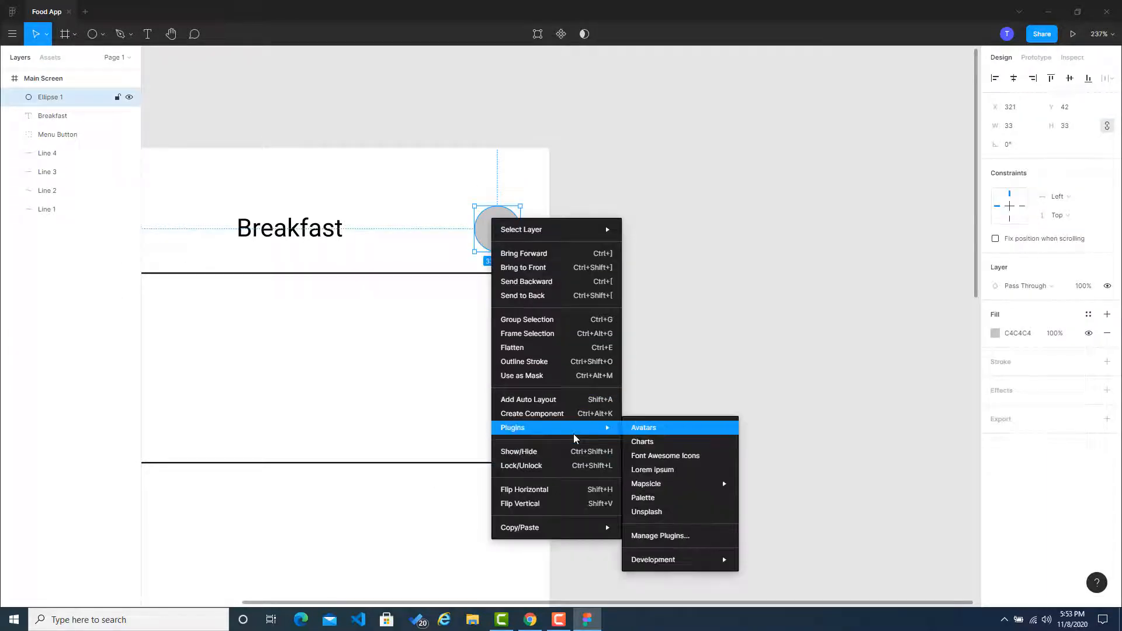
left_click(646, 429)
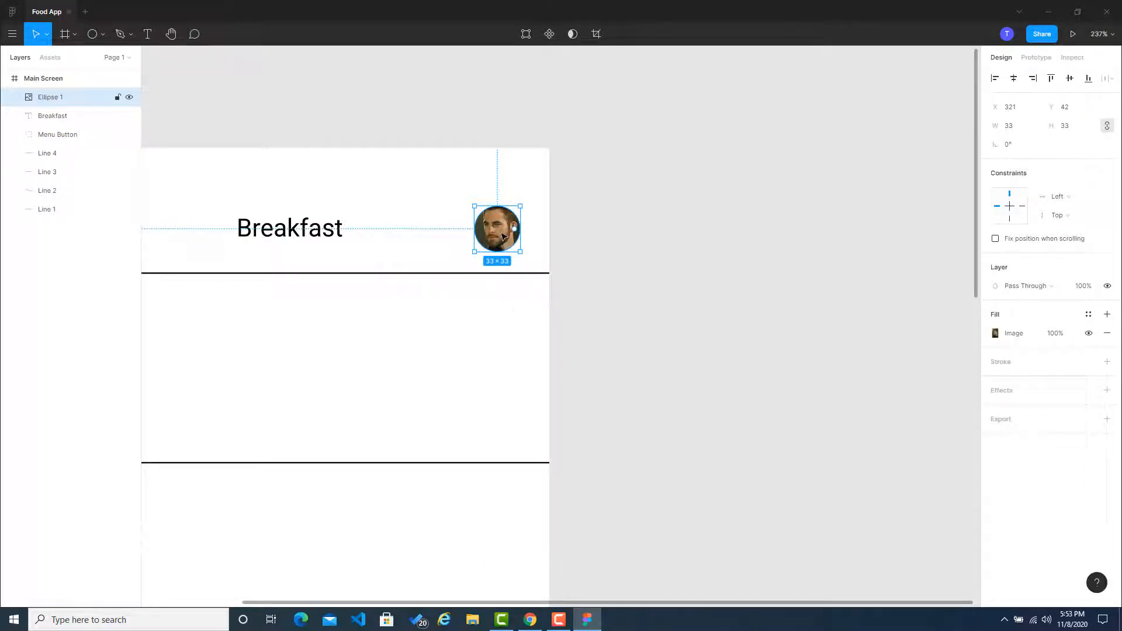
Step: Move the circular avatar to about X 269, Y 11 to free space in the header
scroll(503, 236, "up", 5)
left_click_drag(503, 236, 343, 162)
left_click(533, 306)
left_click(470, 224)
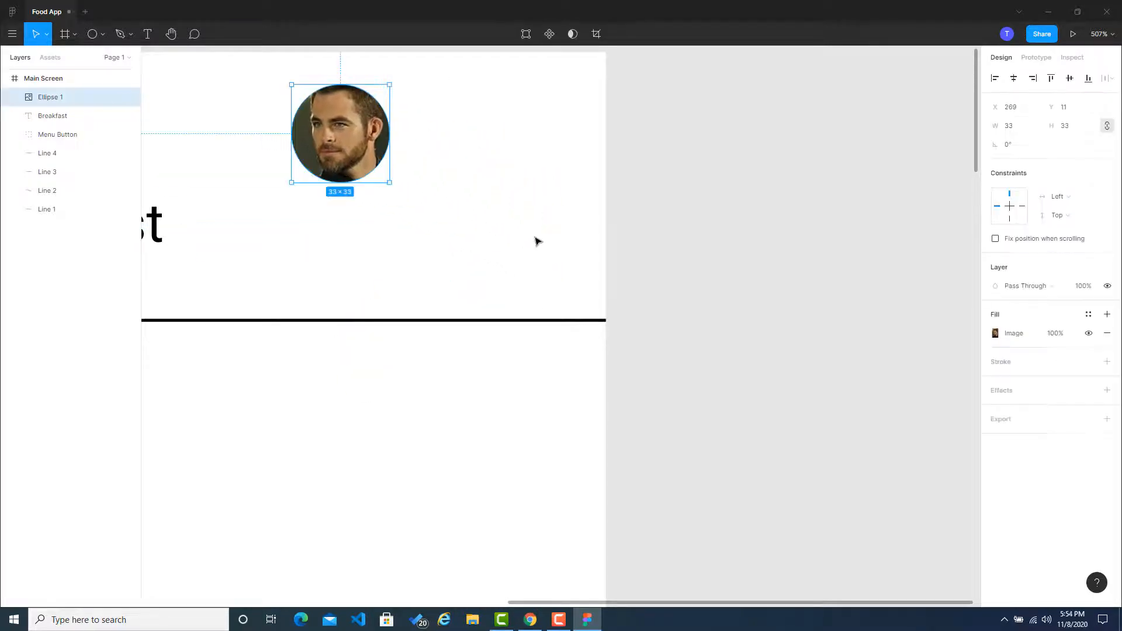
Step: Draw a square about 46 × 46 with the Rectangle tool at about X 320, Y 39 in the header
left_click(102, 33)
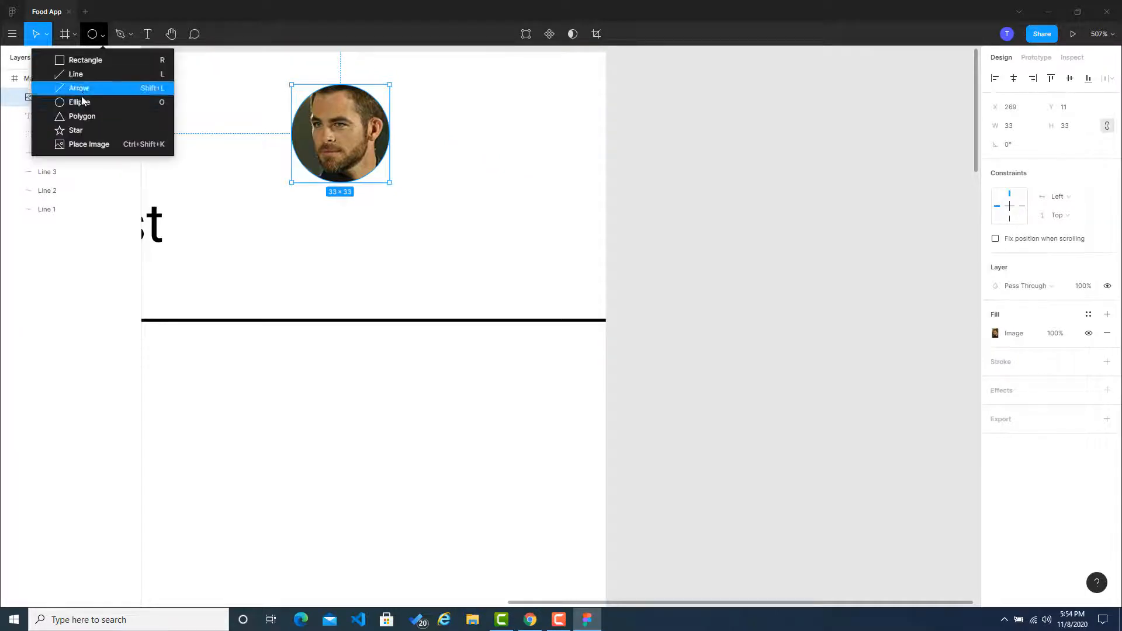
left_click(85, 60)
mouse_move(444, 168)
left_mouse_down()
mouse_move(532, 240)
mouse_move(579, 303)
left_mouse_up()
left_click(643, 278)
left_click(565, 235)
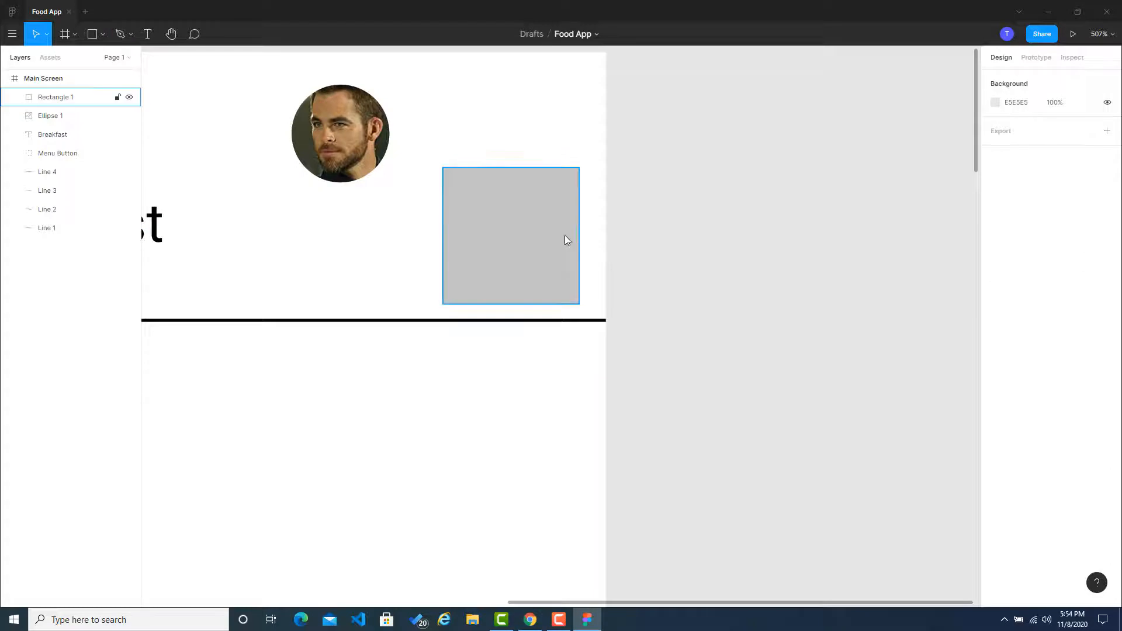
Step: Fill the header square with a random avatar using the Avatars plugin
right_click(555, 231)
left_click(535, 235)
right_click(535, 235)
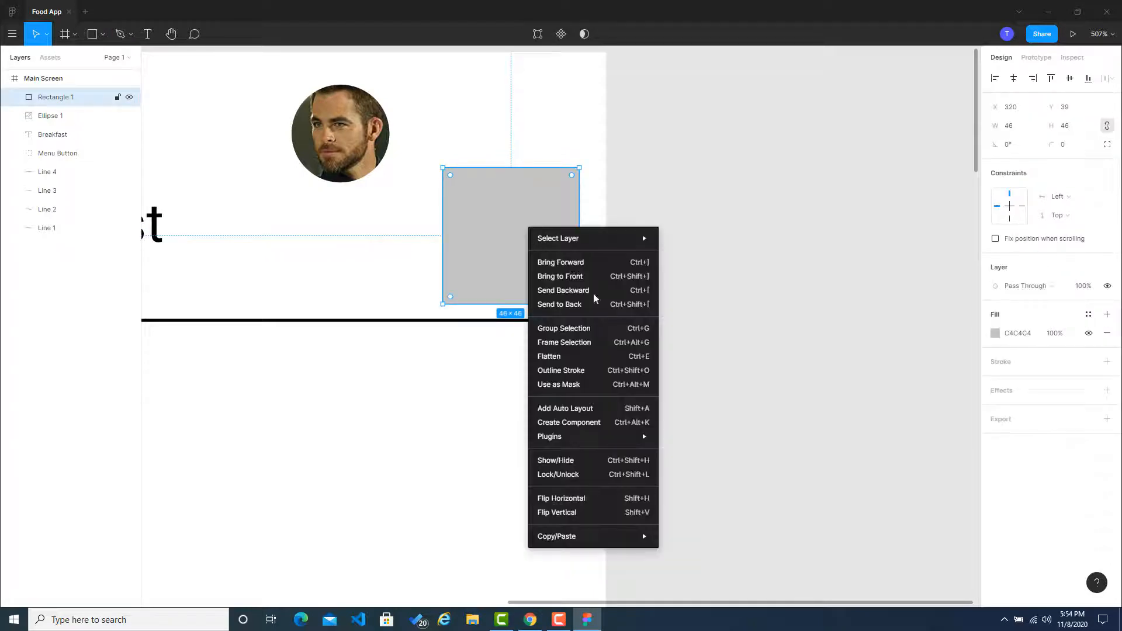
mouse_move(598, 440)
left_click(692, 436)
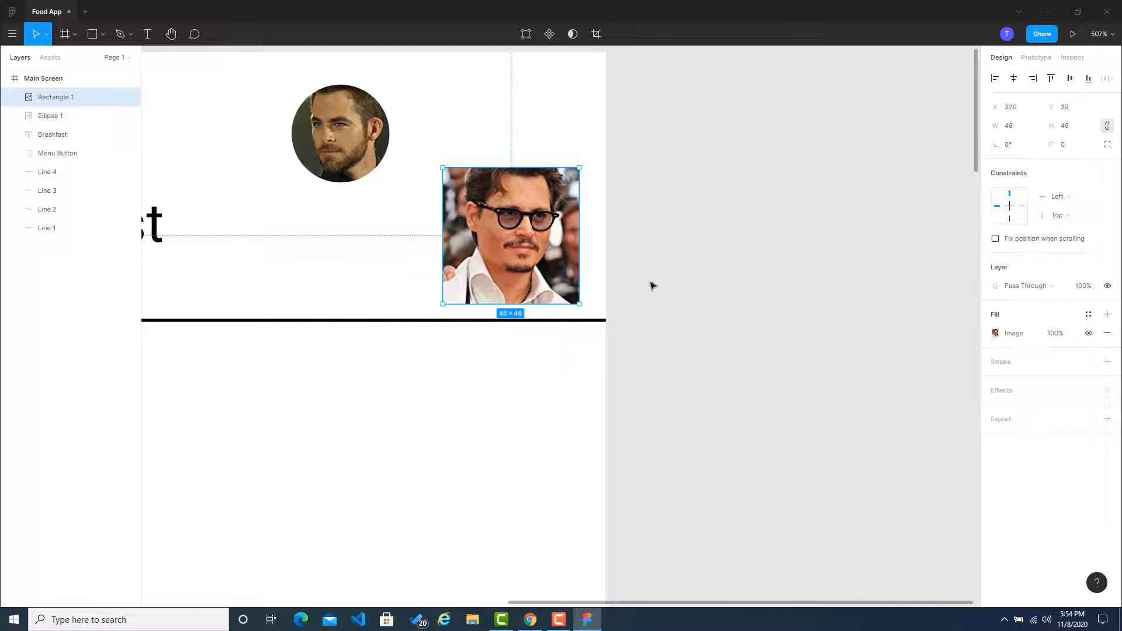
left_click(646, 223)
Step: Delete the avatar square and move the circular avatar back to the header's right end, level with the Breakfast title
left_click(539, 236)
scroll(539, 236, "down", 5)
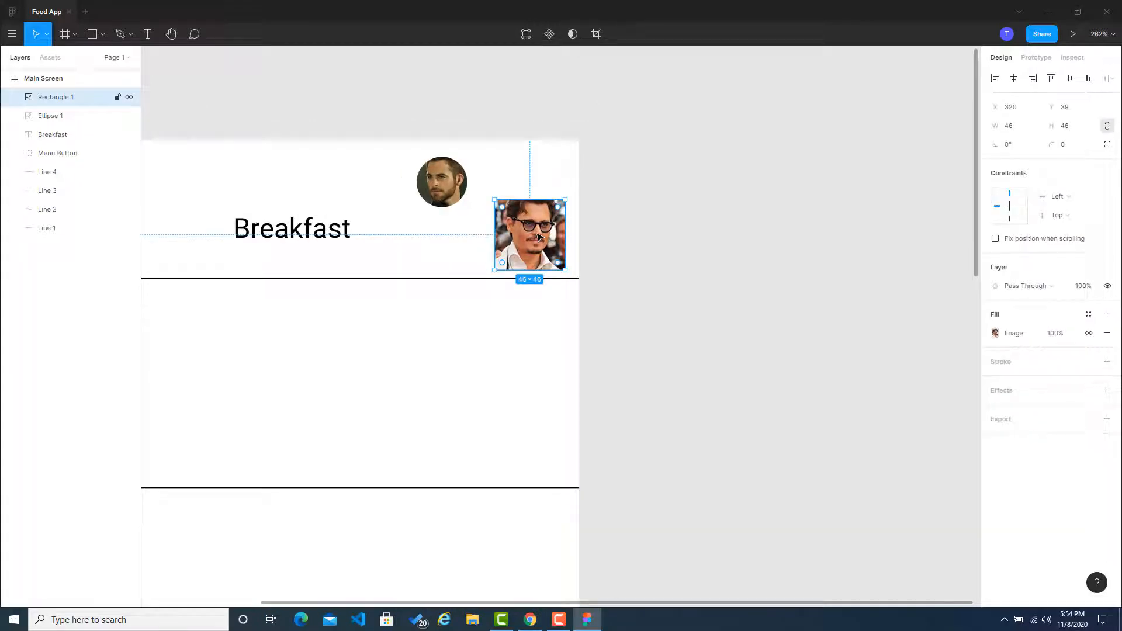
key("Delete")
left_click_drag(456, 189, 534, 233)
left_click(584, 263)
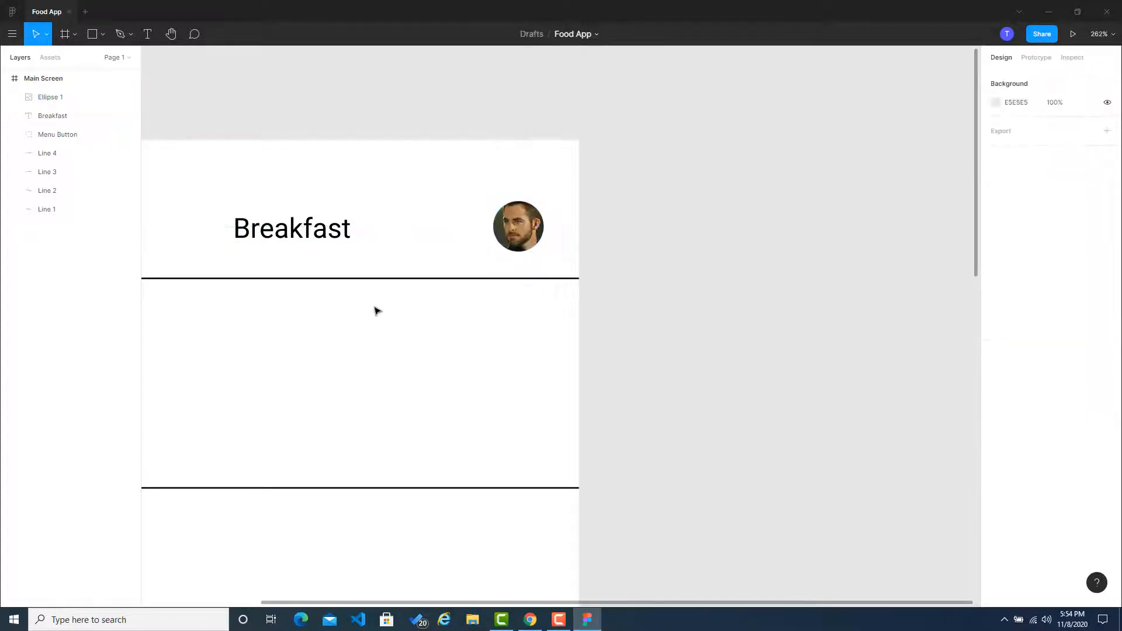
Step: Select the Main Screen frame and run the Font Awesome Icons plugin
scroll(377, 311, "down", 3)
scroll(376, 314, "down", 1)
scroll(376, 316, "up", 1)
left_click_drag(334, 308, 571, 312)
left_click(582, 229)
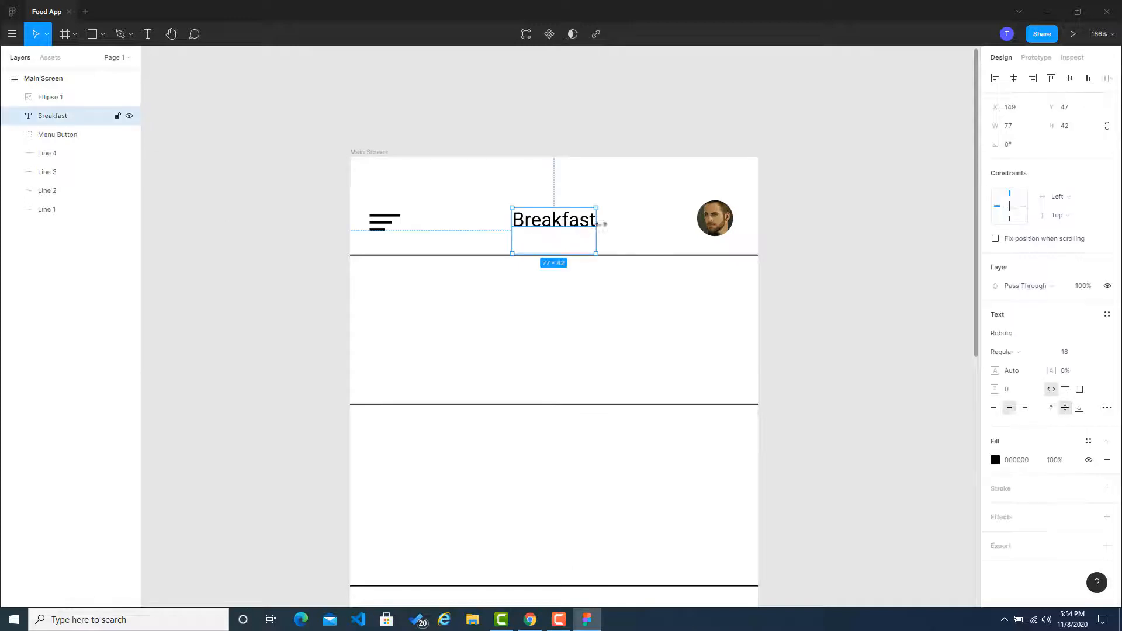
left_click(604, 228)
right_click(605, 228)
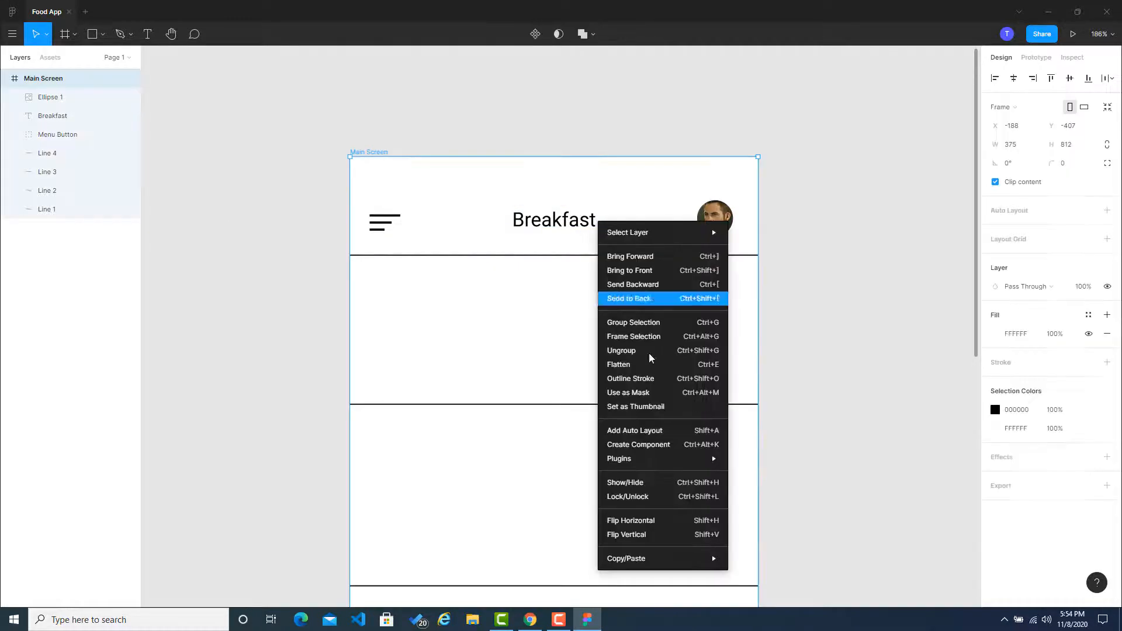
mouse_move(656, 458)
mouse_move(764, 448)
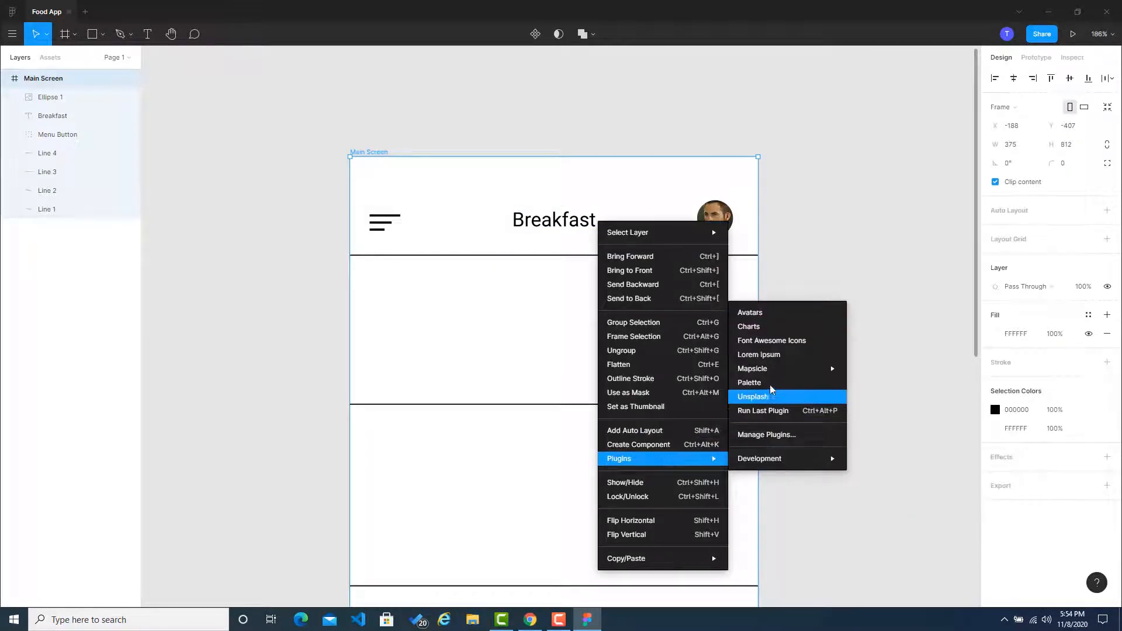
left_click(776, 343)
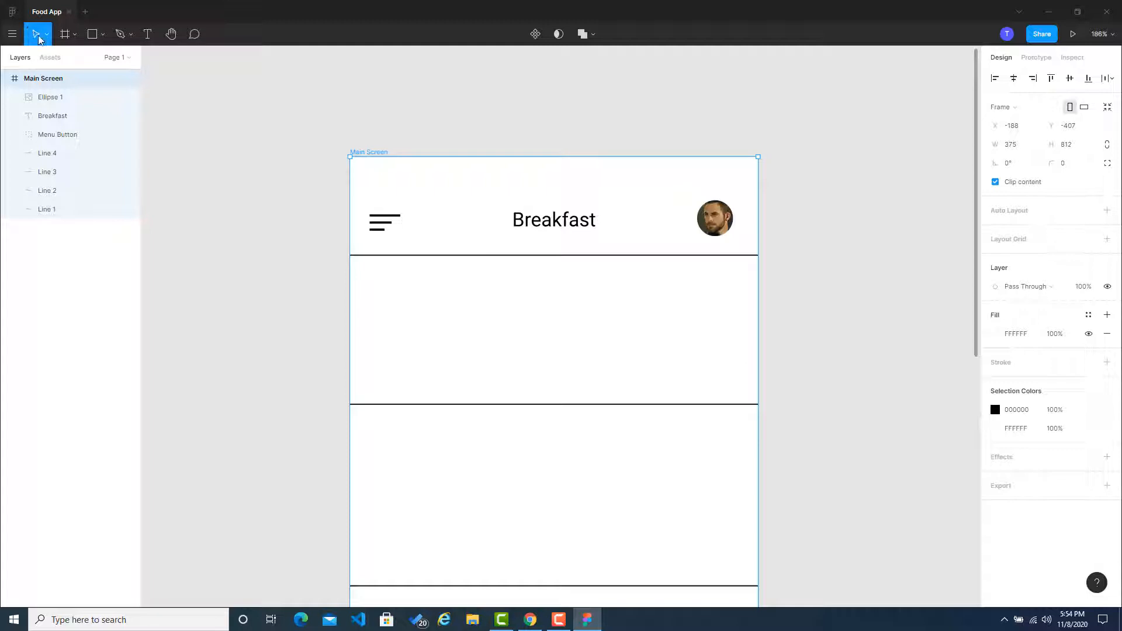
Step: Review the account's list of installed plugins and return to the Food App file
left_click(12, 14)
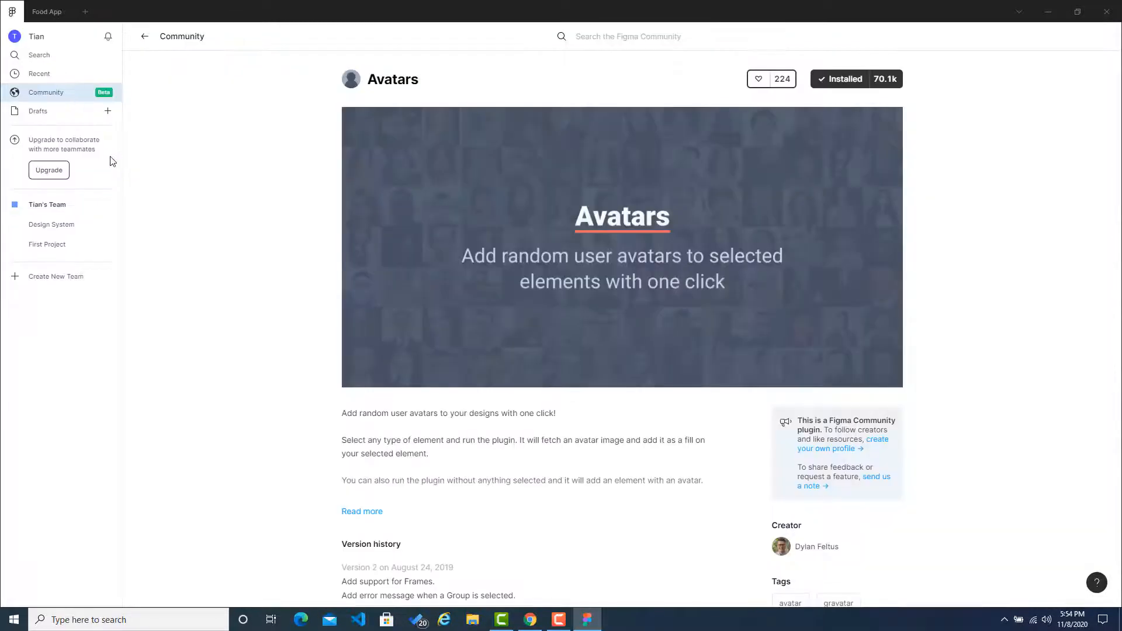
left_click(50, 98)
left_click(47, 38)
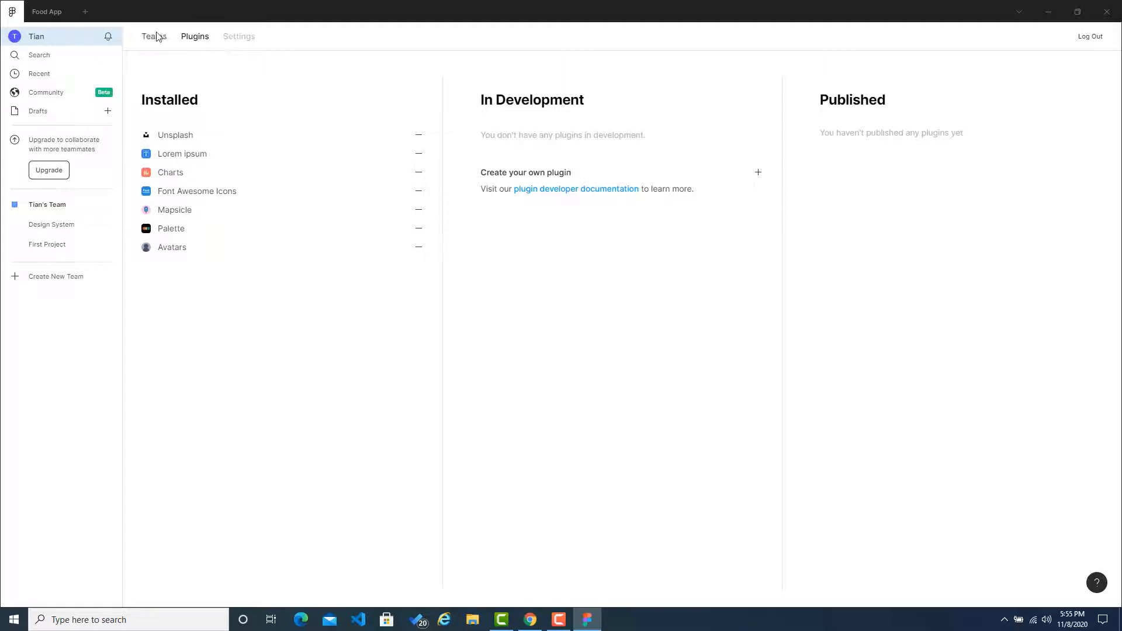
left_click(51, 10)
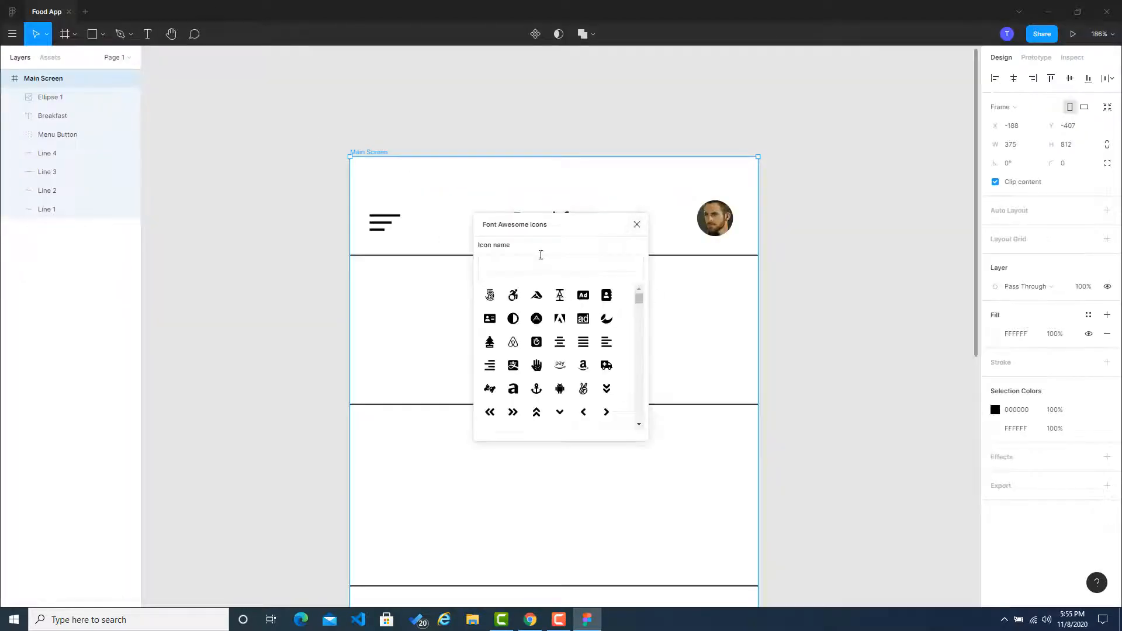
Step: Search the Font Awesome icons for "down" and insert the angle-down icon
left_click(538, 265)
type("down arro")
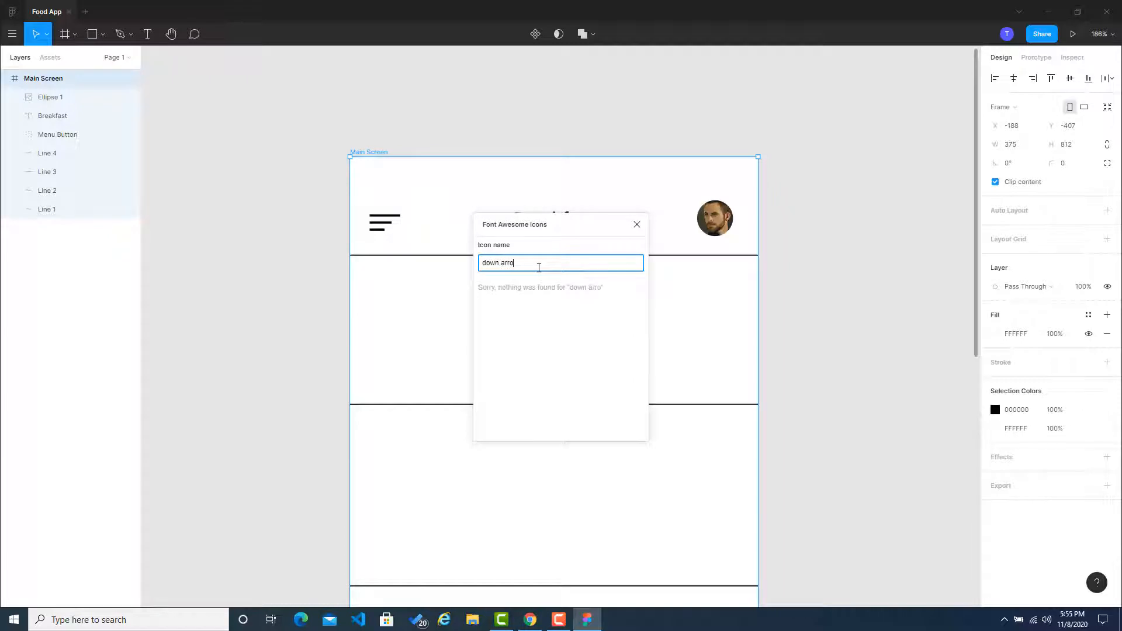
key("BackSpace")
key("BackSpace")
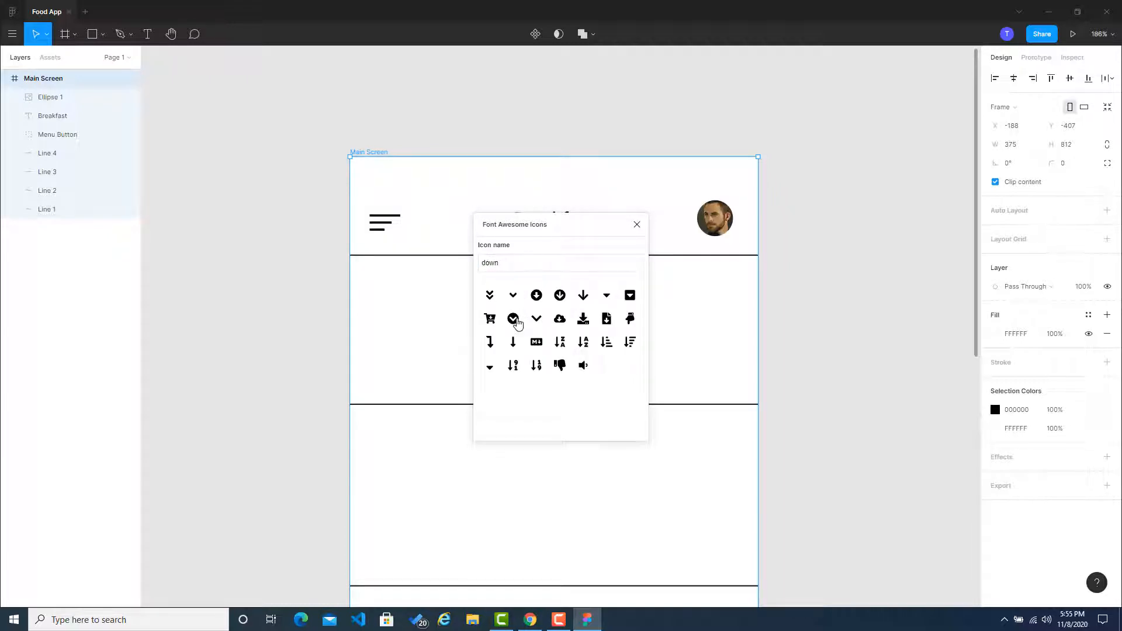
left_click(514, 298)
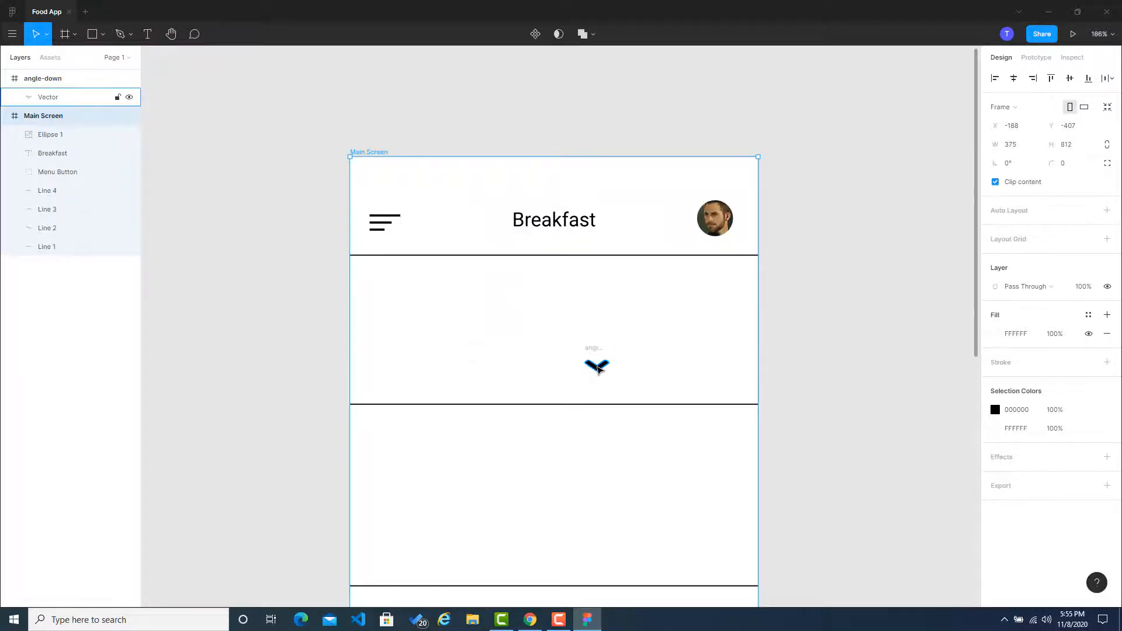
Step: Move the arrow vector out of its angle-down frame onto the Main Screen and delete the empty frame
left_click_drag(598, 370, 601, 320)
left_click(827, 335)
left_click(596, 357)
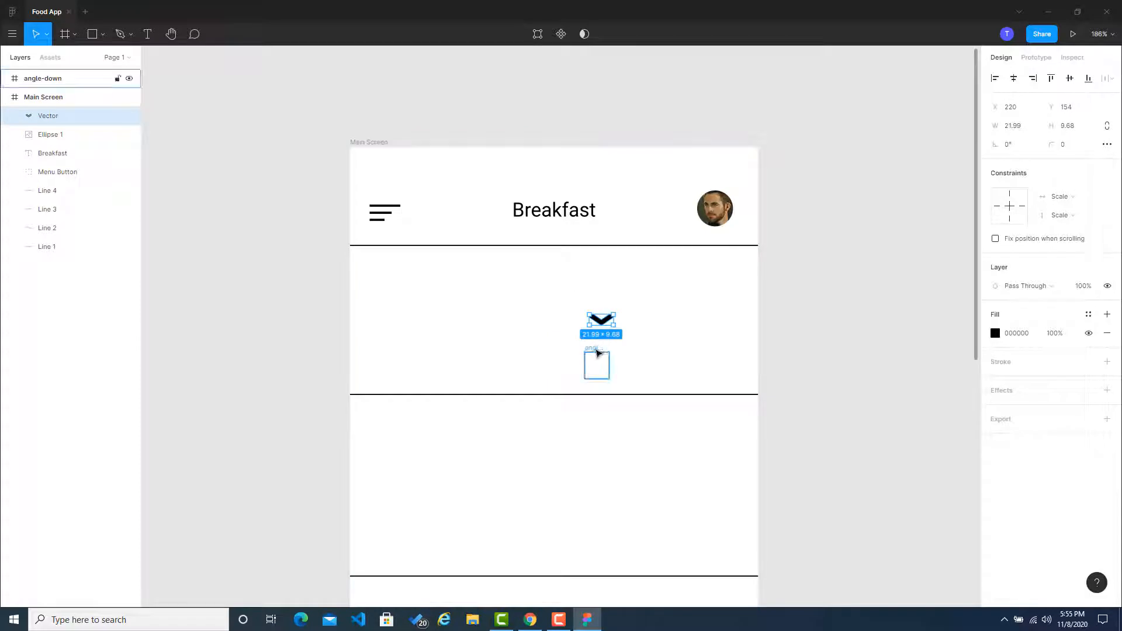
right_click(598, 352)
left_click(836, 349)
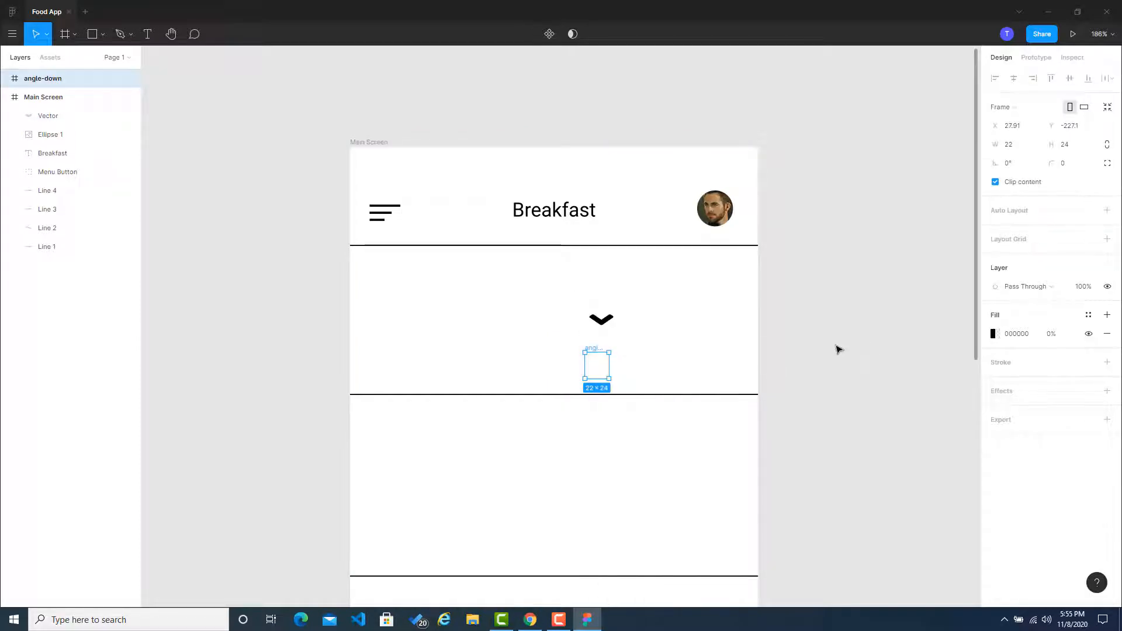
left_click(858, 339)
left_click(596, 352)
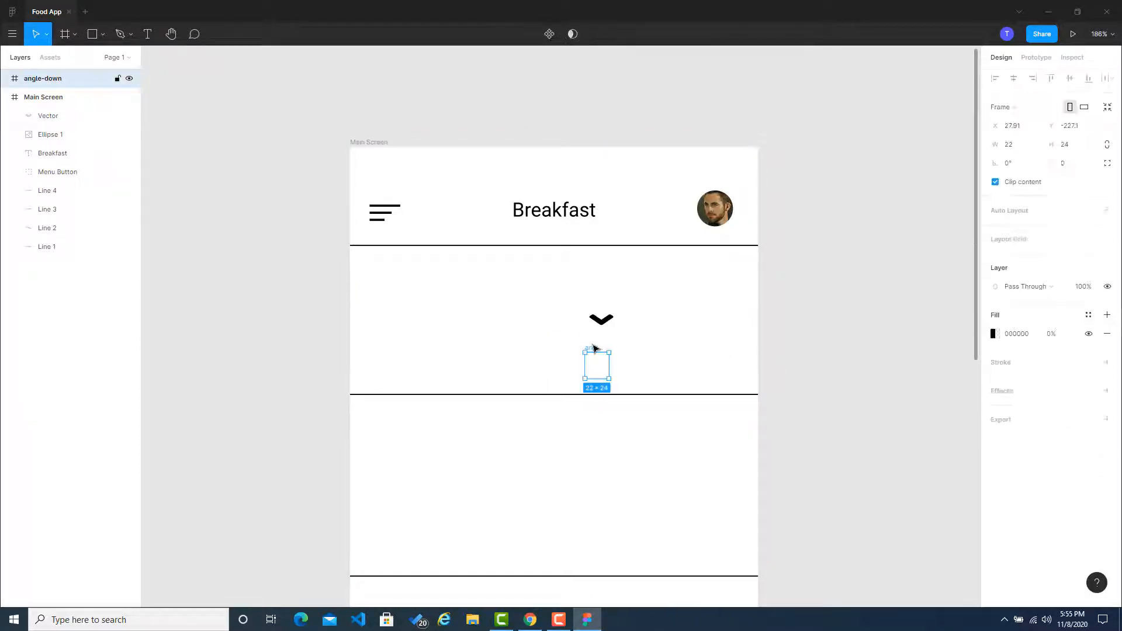
key("Delete")
Step: Try the angle-down arrow beside the Breakfast title, then delete it
left_click_drag(599, 327, 614, 217)
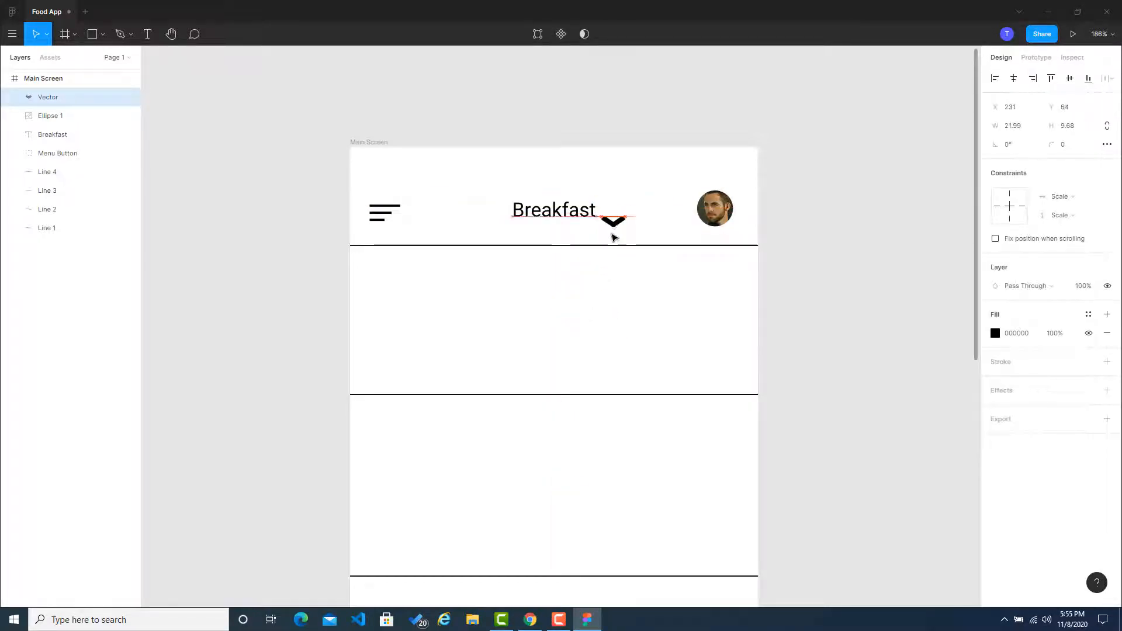
key("Delete")
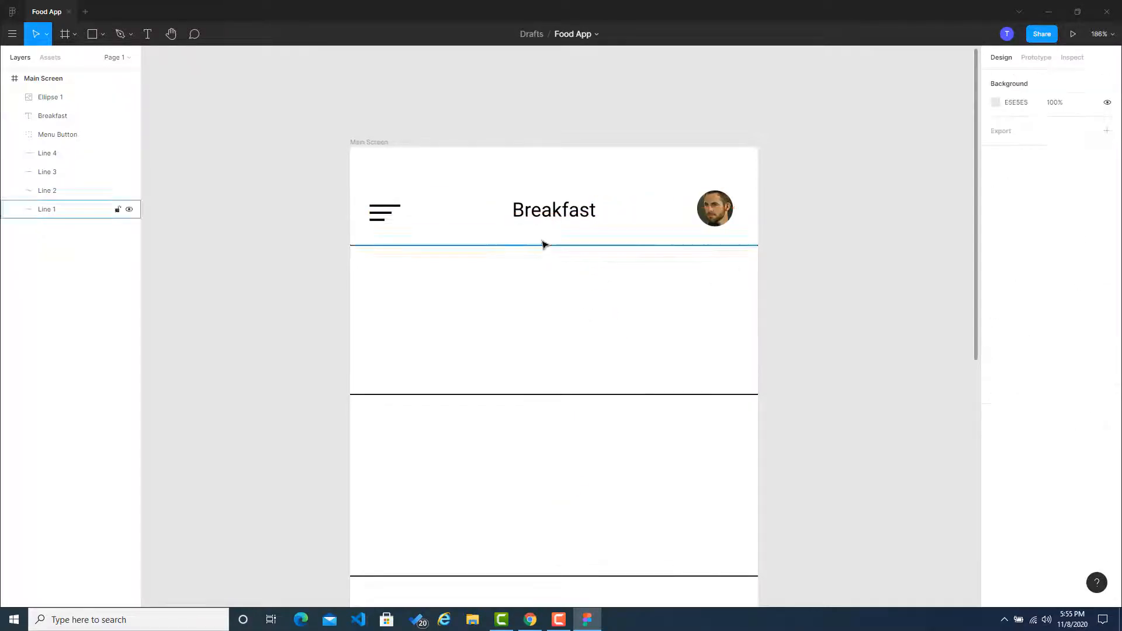
Step: Run the Font Awesome Icons plugin on the Main Screen frame, search for "down" and insert the chevron-circle-down icon
right_click(579, 316)
mouse_move(642, 495)
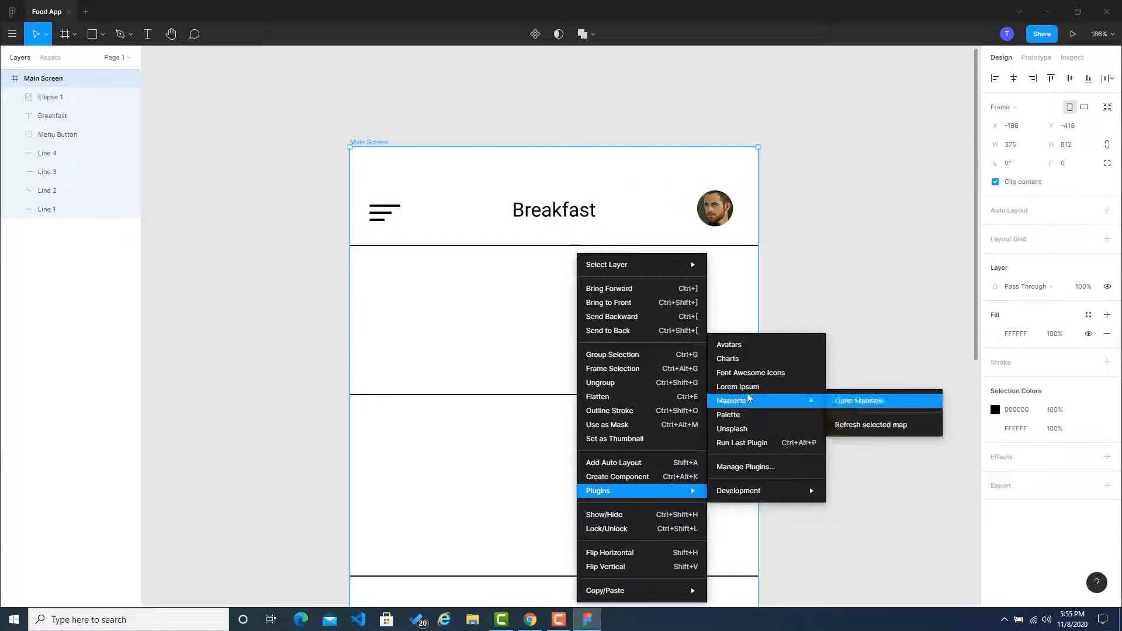
left_click(751, 374)
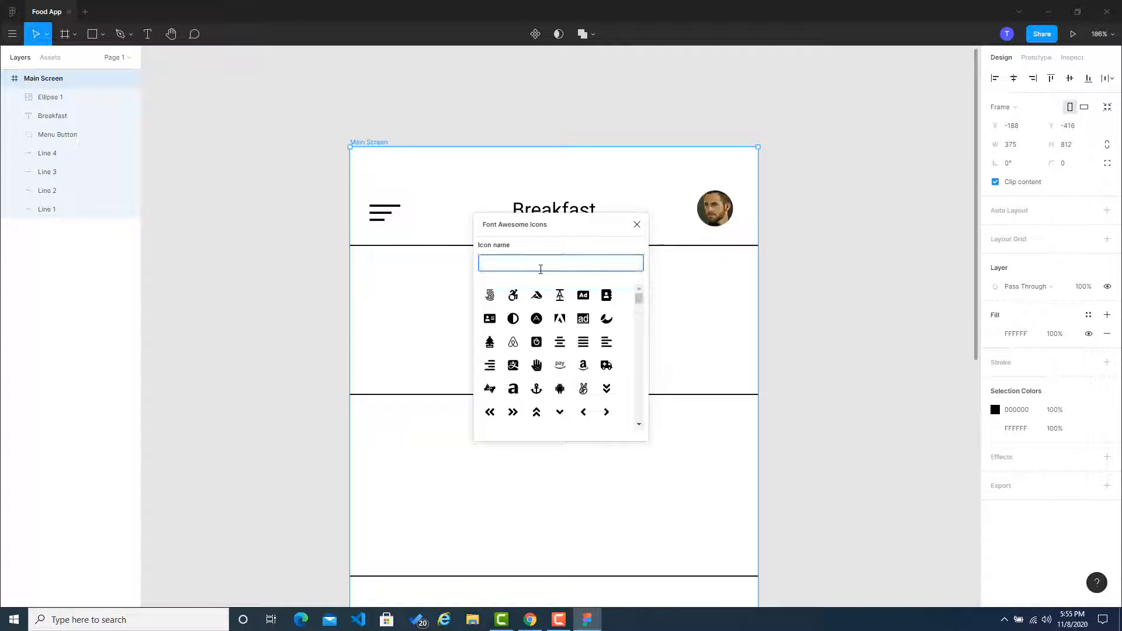
key("o")
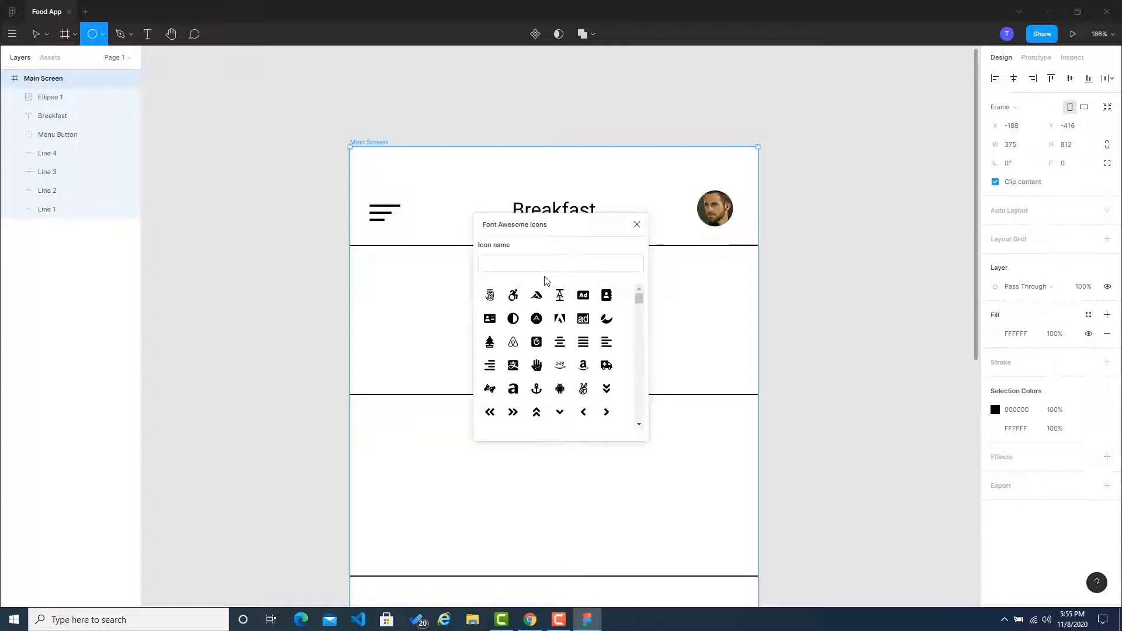
left_click(548, 267)
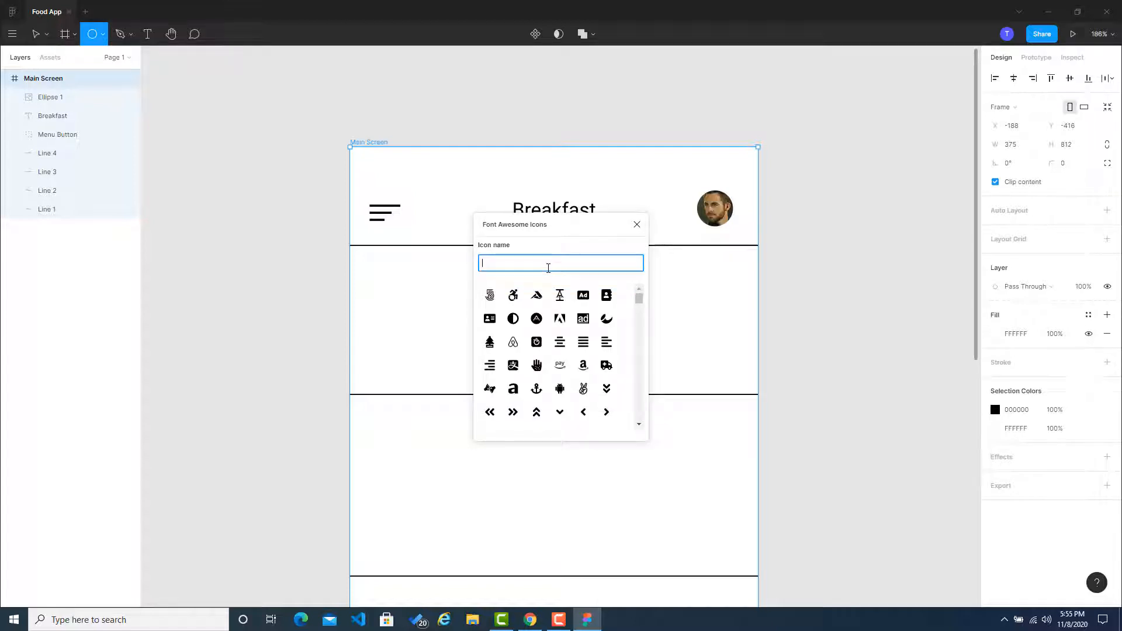
type("down")
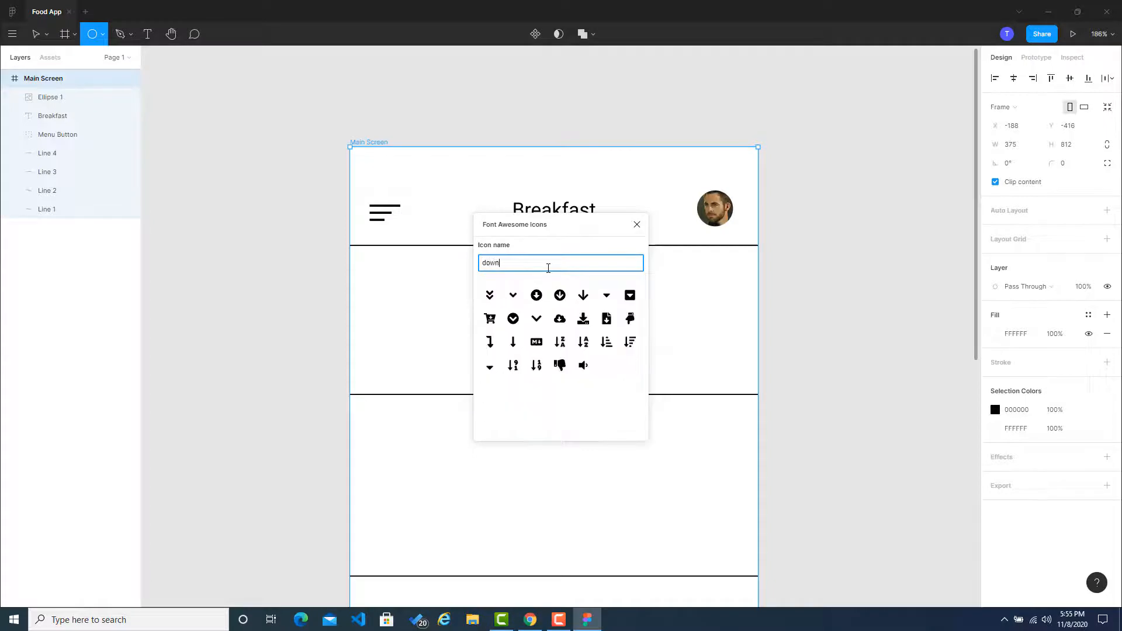
left_click(547, 280)
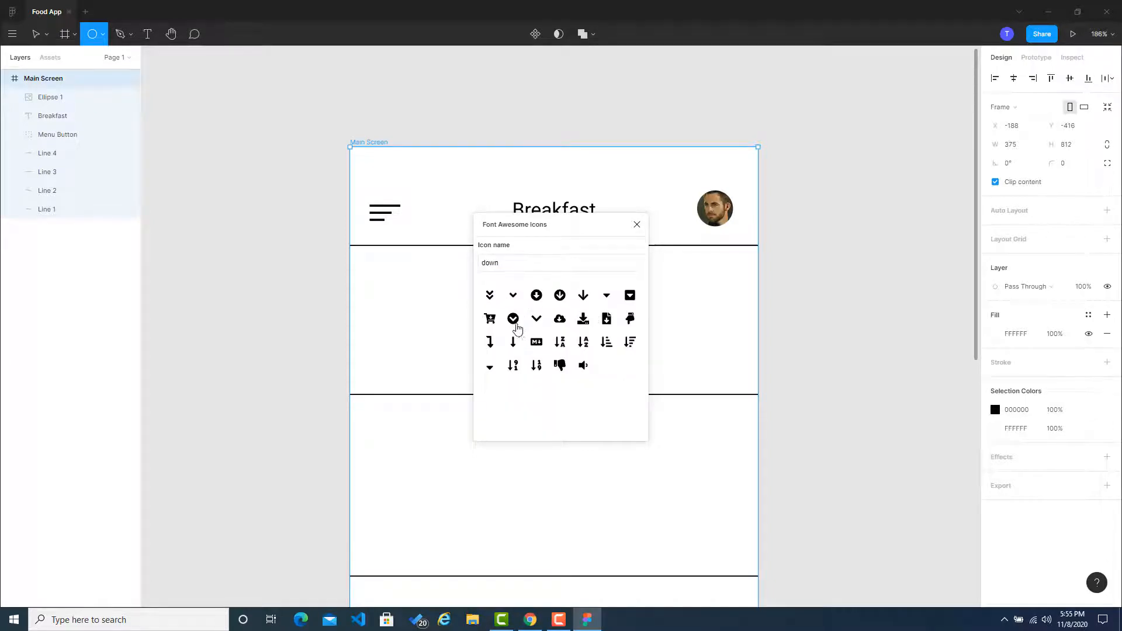
left_click(513, 318)
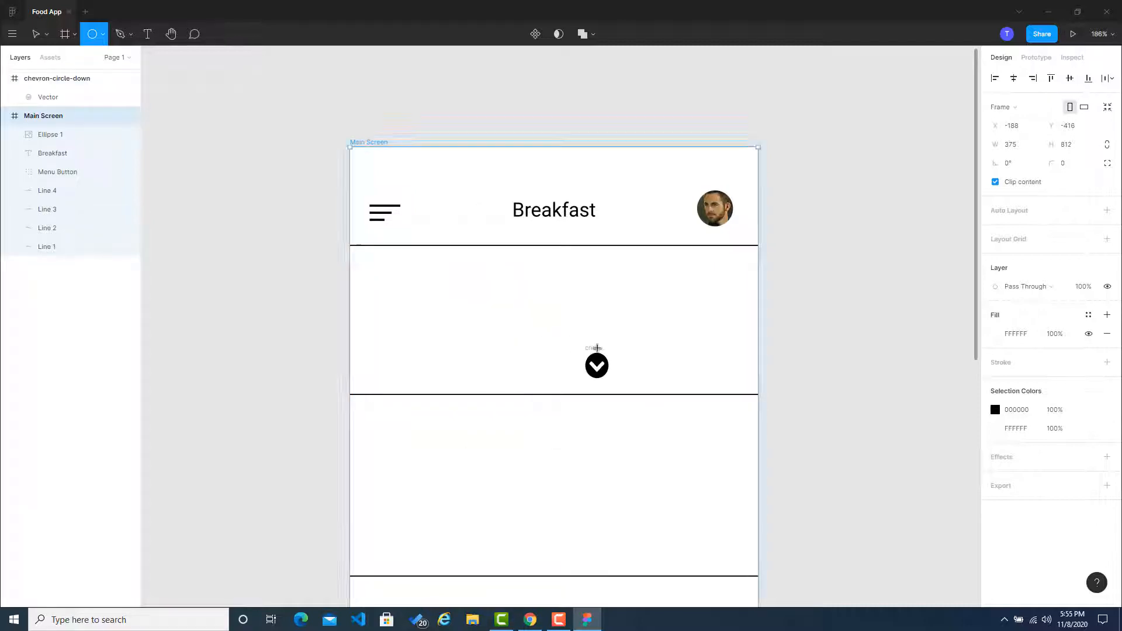
Step: Move the chevron icon out of its frame onto the Main Screen, and delete the stray grey circle and the empty chevron-circle-down frame
left_click(597, 349)
left_click(763, 349)
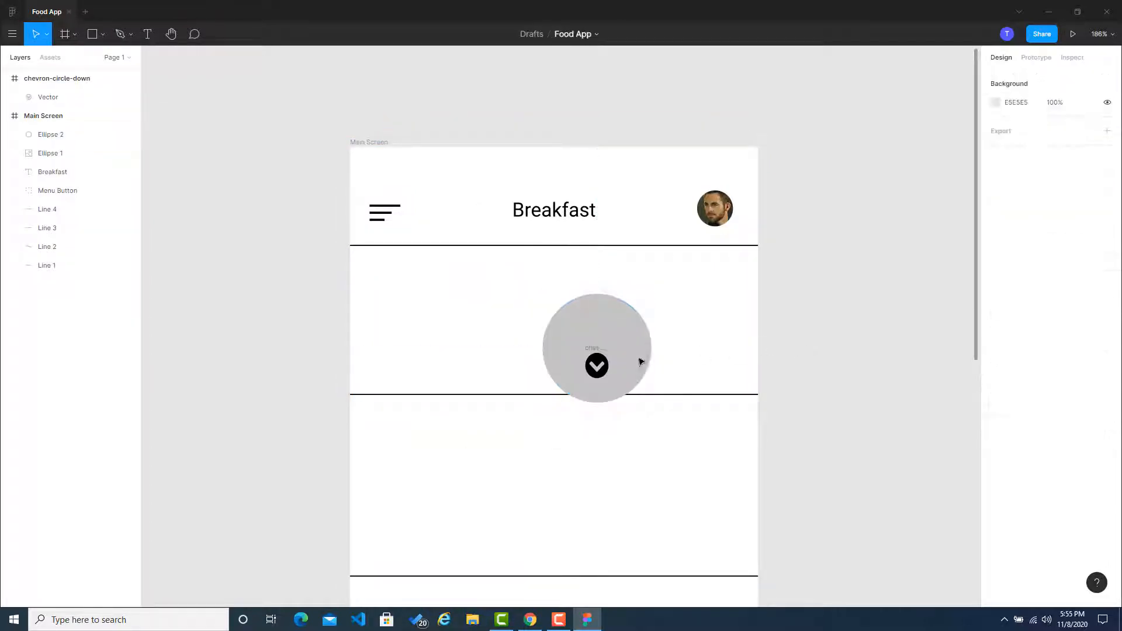
left_click(608, 363)
left_click_drag(608, 363, 705, 294)
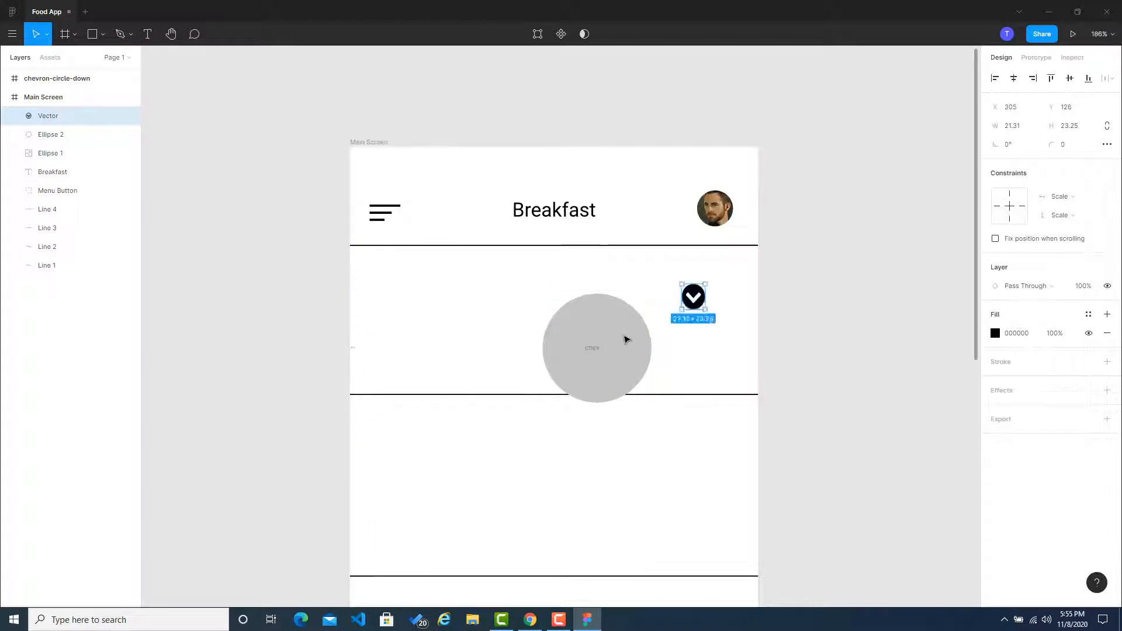
left_click(623, 334)
key("Delete")
left_click(596, 363)
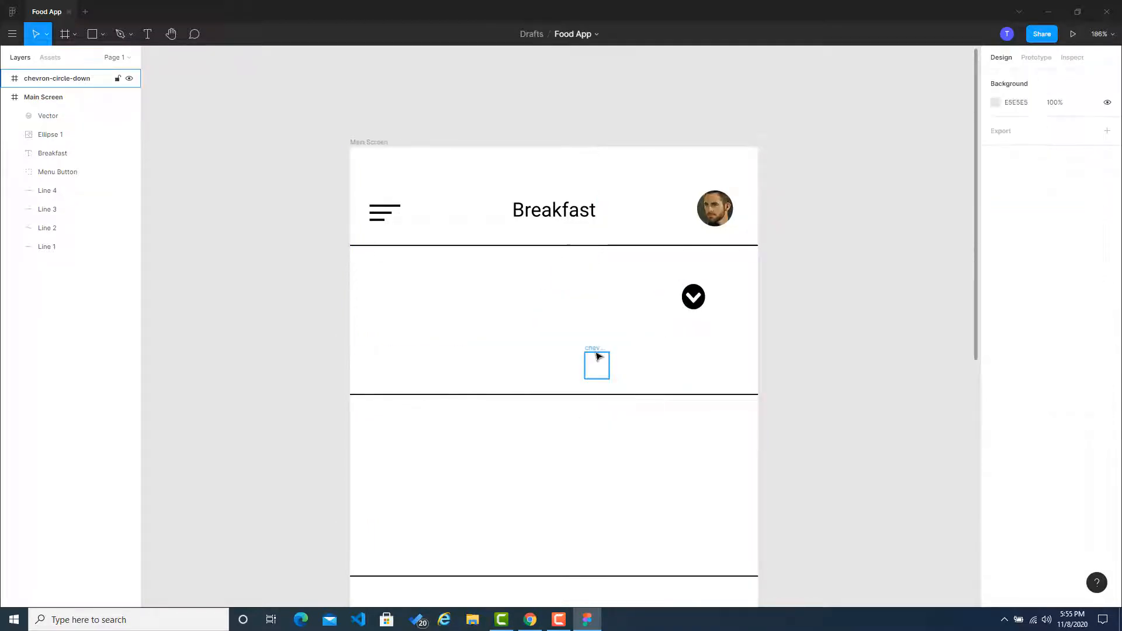
key("Delete")
Step: Place the circled chevron icon just after the Breakfast title and shrink it to about 13 × 14
left_click_drag(695, 304, 619, 222)
scroll(621, 224, "up", 5)
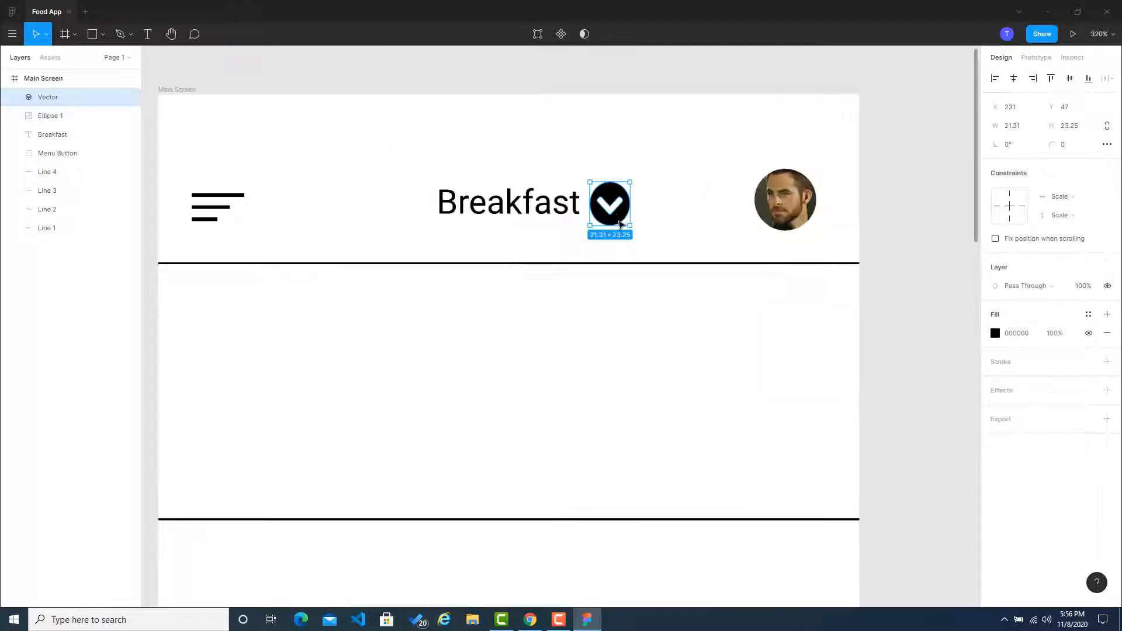
left_click_drag(624, 175, 616, 206)
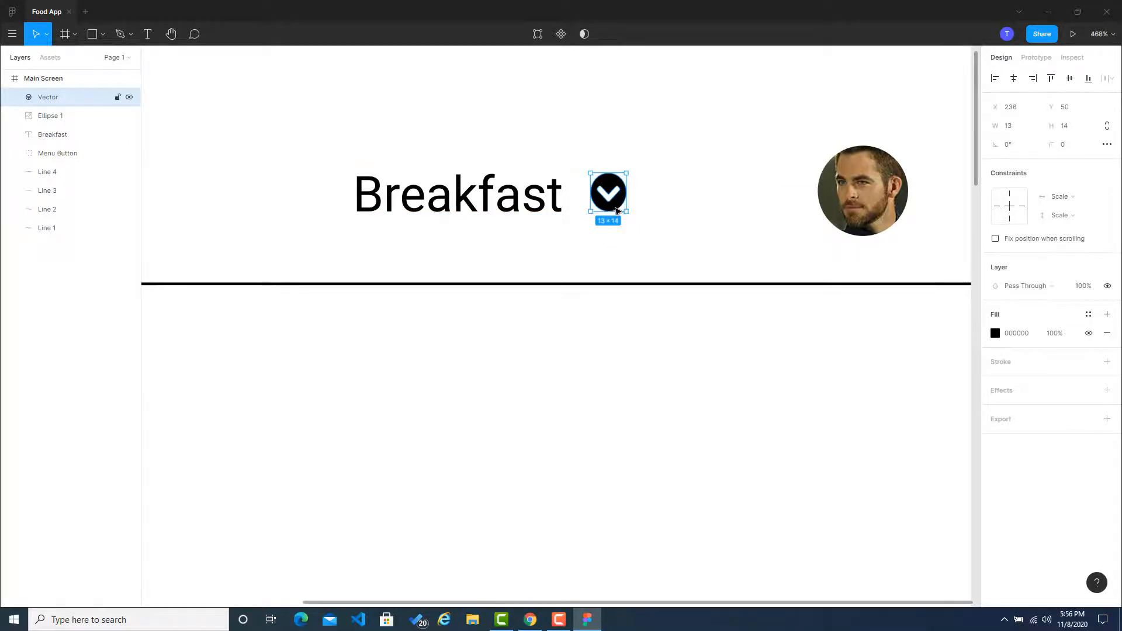
scroll(641, 234, "down", 2)
left_click(793, 254)
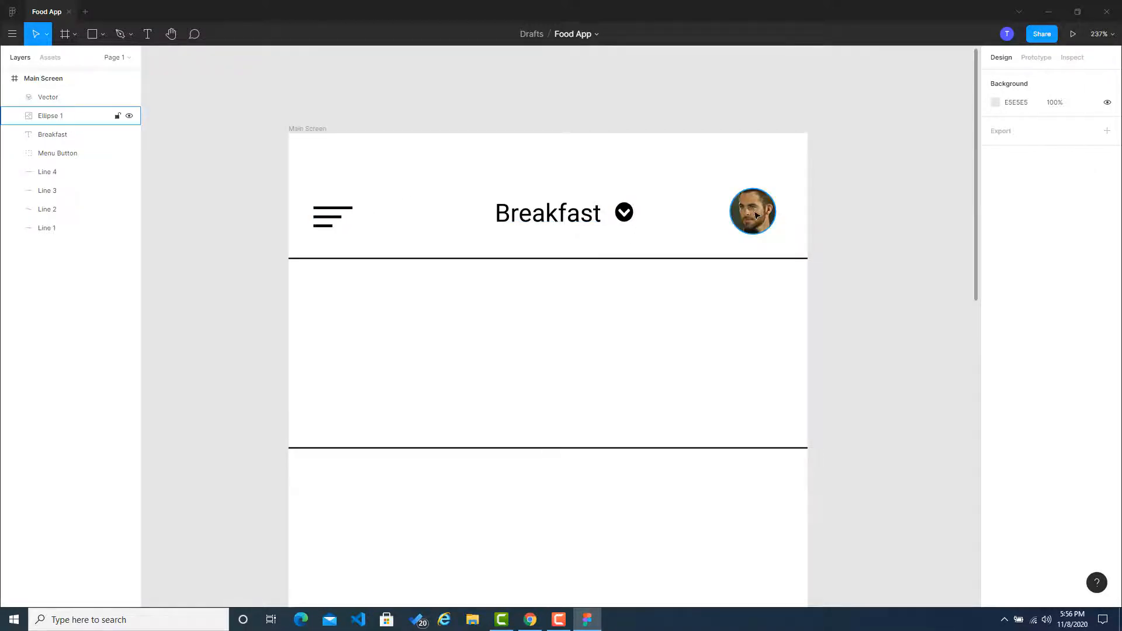
Step: Align the menu button, Breakfast title, chevron icon and avatar on their vertical centers
left_click(340, 211)
left_click(535, 221, "shift")
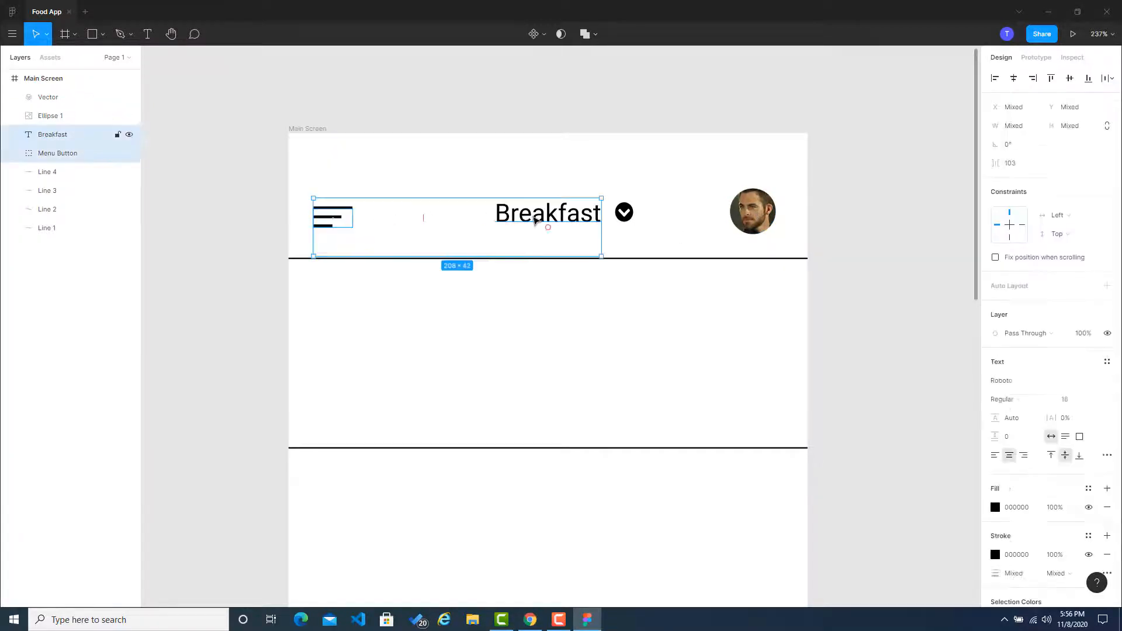
left_click(624, 217, "shift")
left_click(753, 213, "shift")
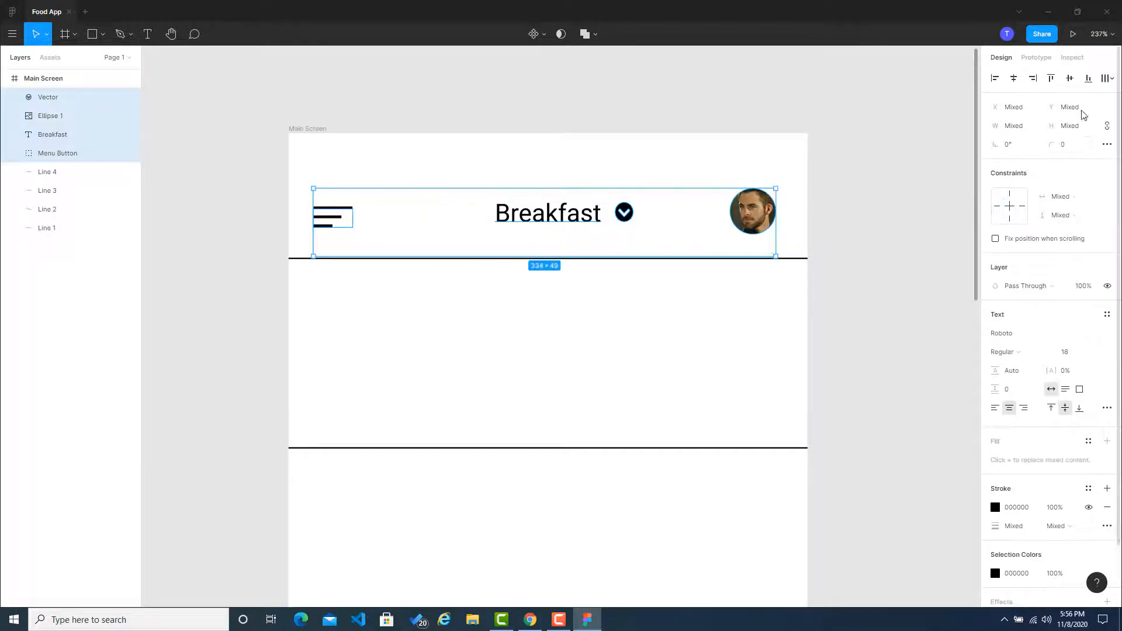
left_click(1112, 82)
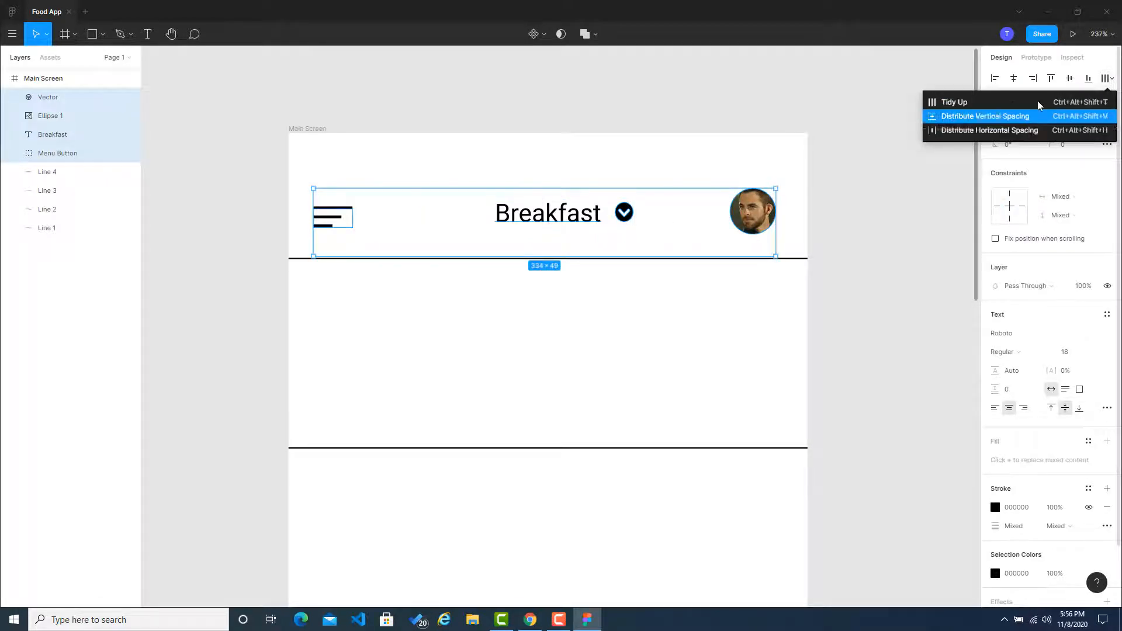
left_click(1070, 78)
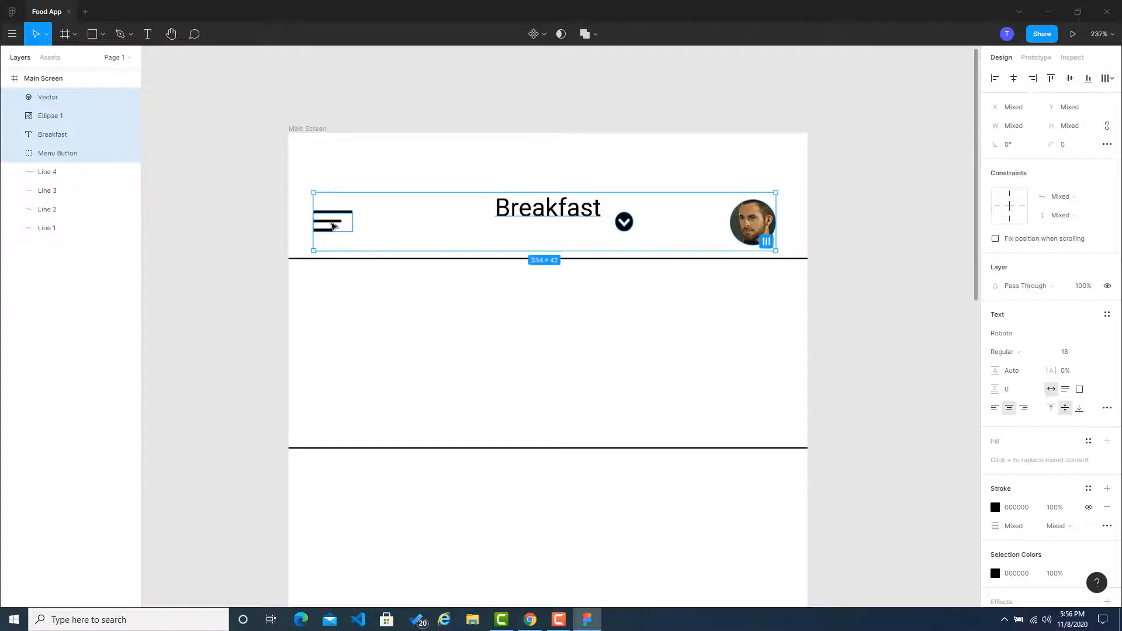
left_click(857, 228)
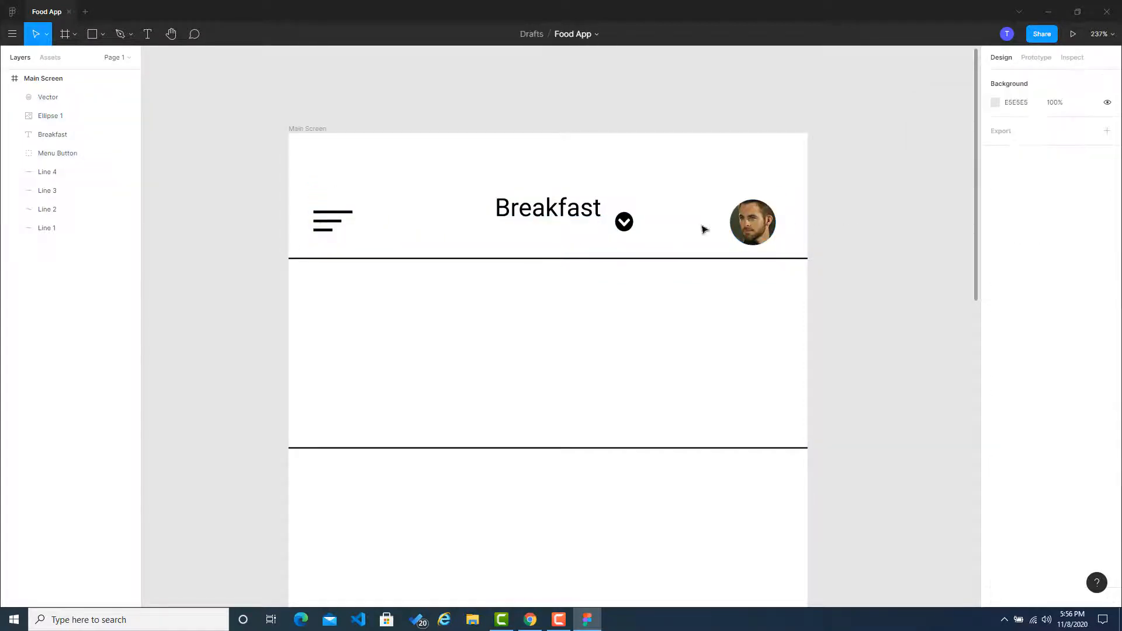
Step: Remove the blank second line from the Breakfast text so its box fits a single line
left_click(581, 221)
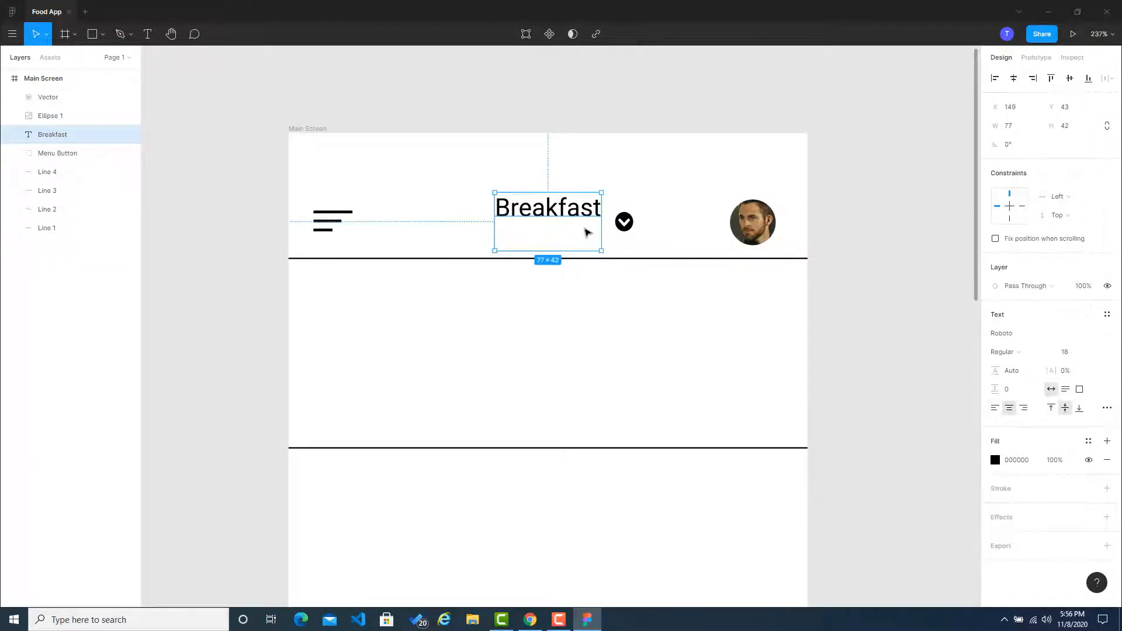
left_click(586, 230)
double_click(593, 219)
key("Right")
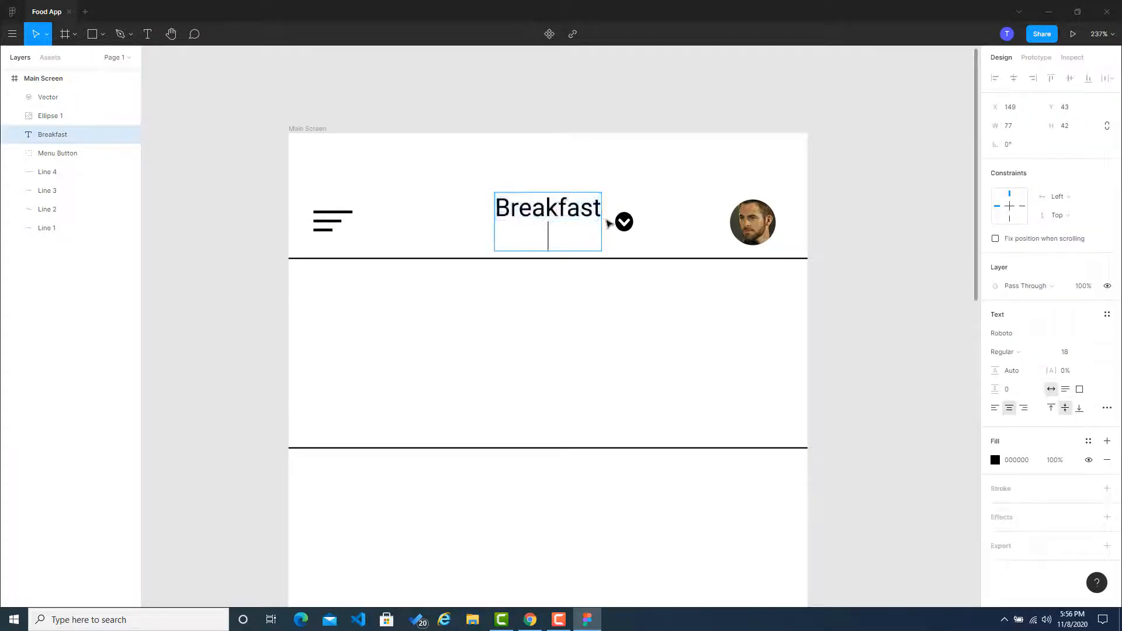
key("BackSpace")
key("Return")
key("BackSpace")
key("Escape")
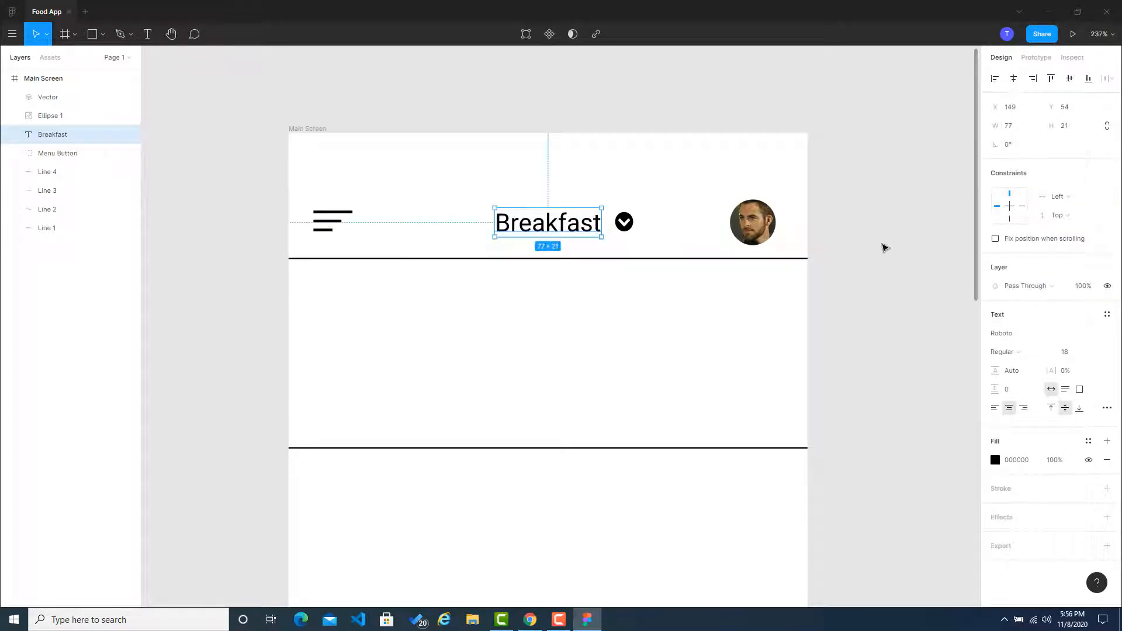
left_click(804, 249)
left_click(350, 222)
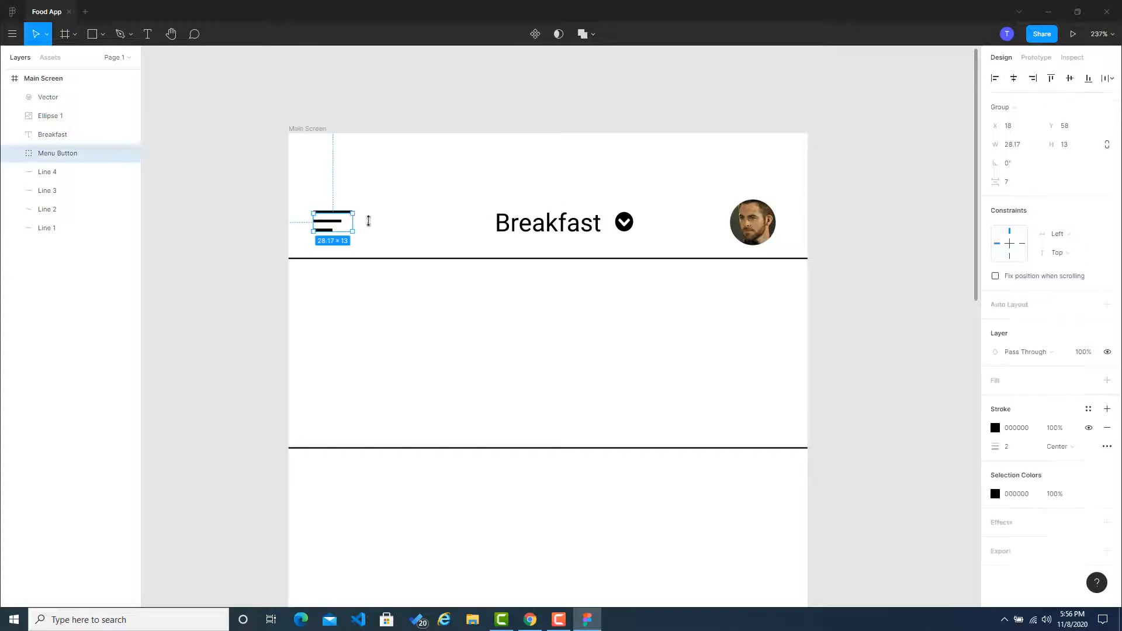
left_click(549, 227, "shift")
left_click(624, 222, "shift")
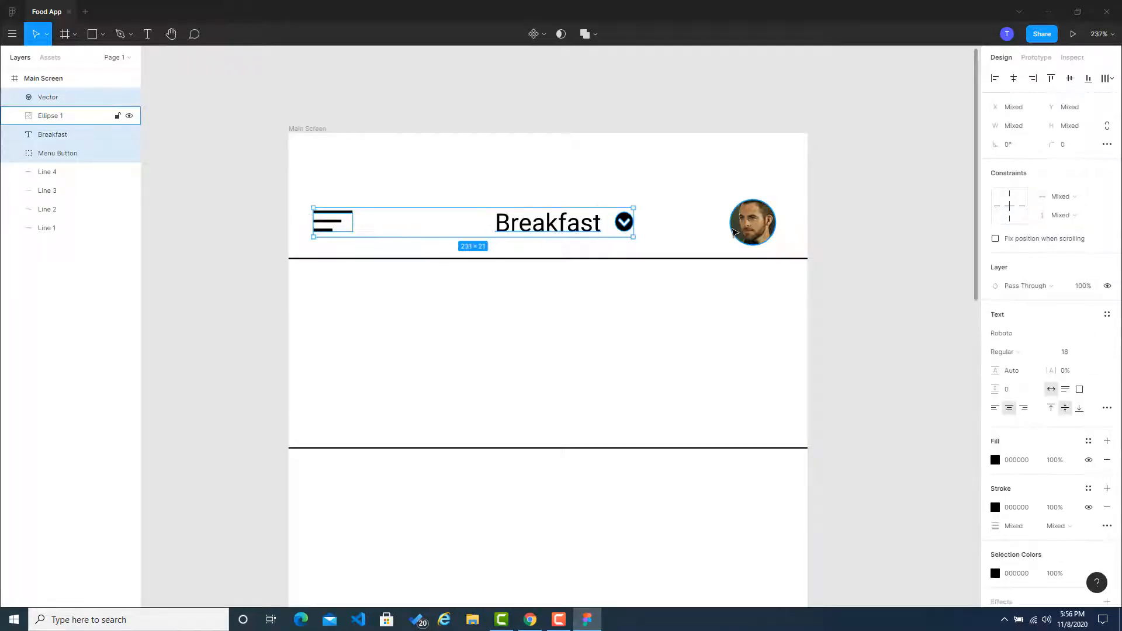
left_click(747, 232, "shift")
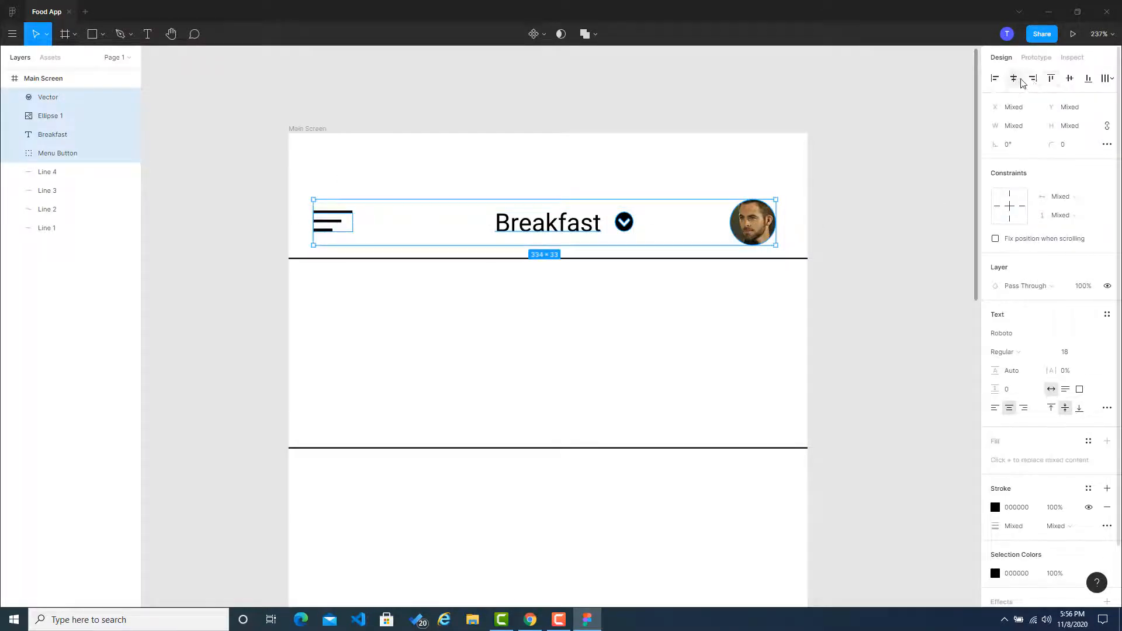
left_click(869, 180)
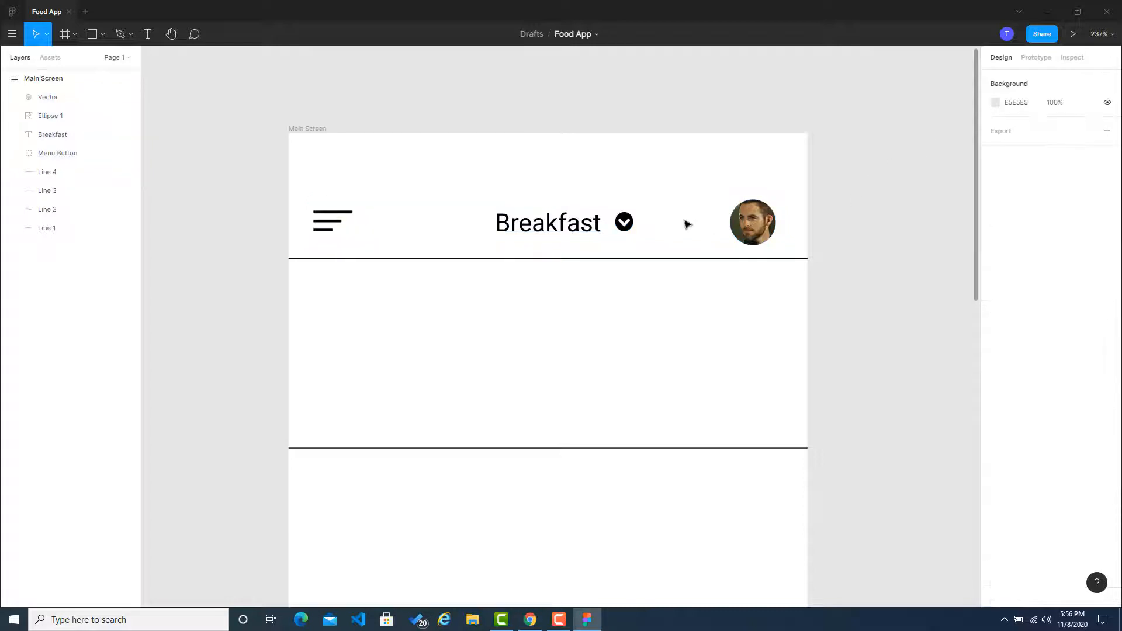
left_click(757, 232)
left_click(826, 233)
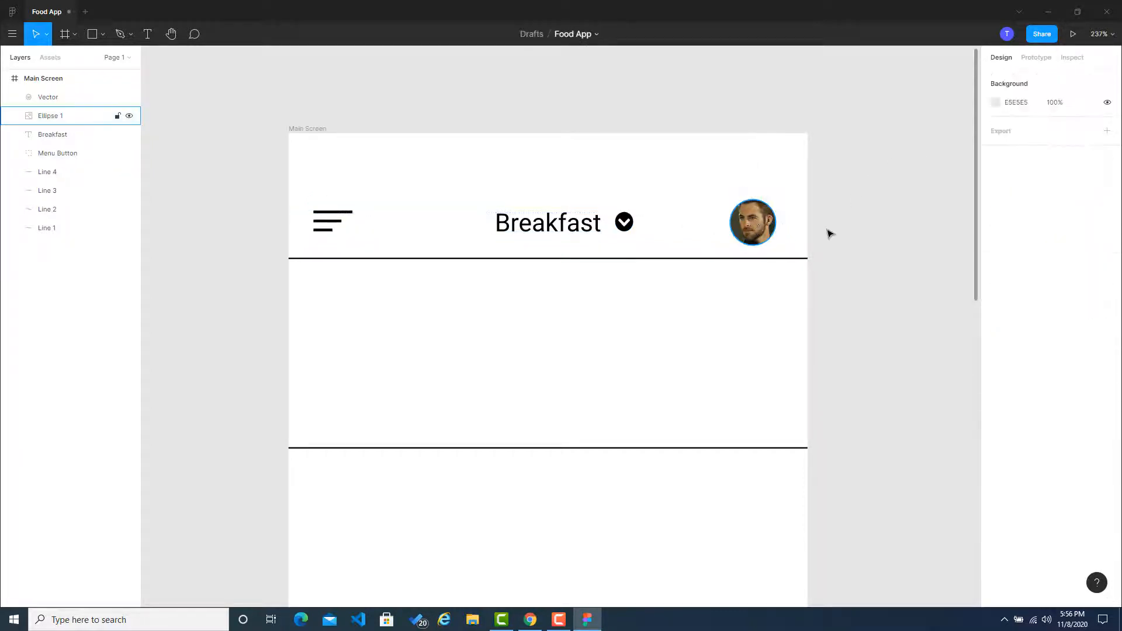
Step: Select the menu button, Breakfast title, chevron icon and avatar together and shift them slightly to the right
left_click_drag(327, 192, 764, 234)
left_click(839, 236)
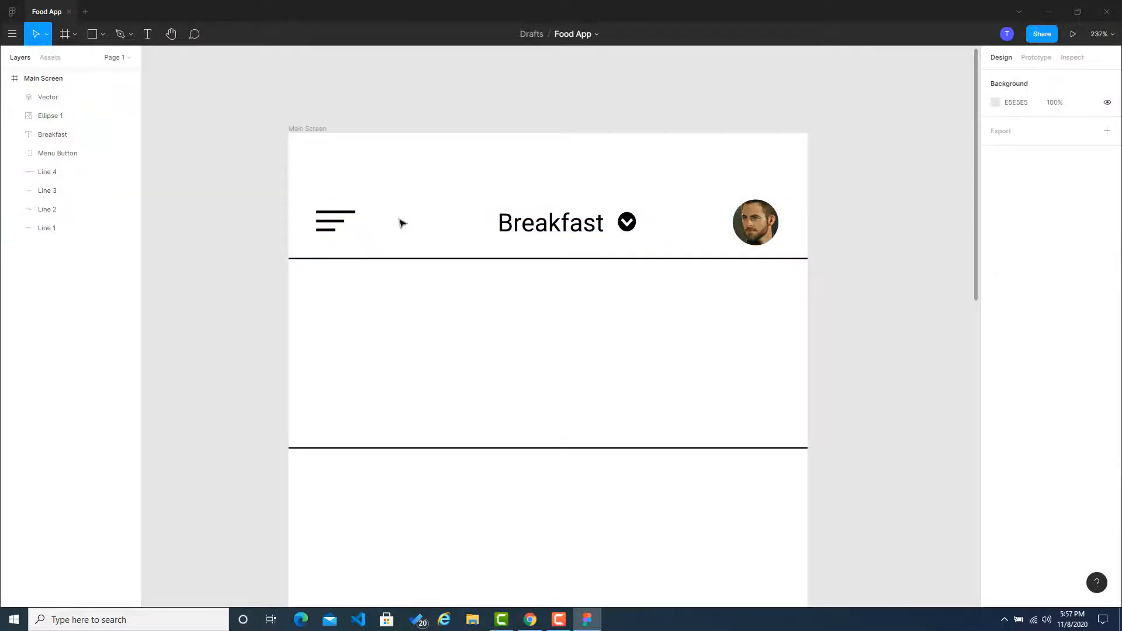
Step: Switch to the Coolors site in the browser and browse its trending color palettes
scroll(735, 272, "down", 4)
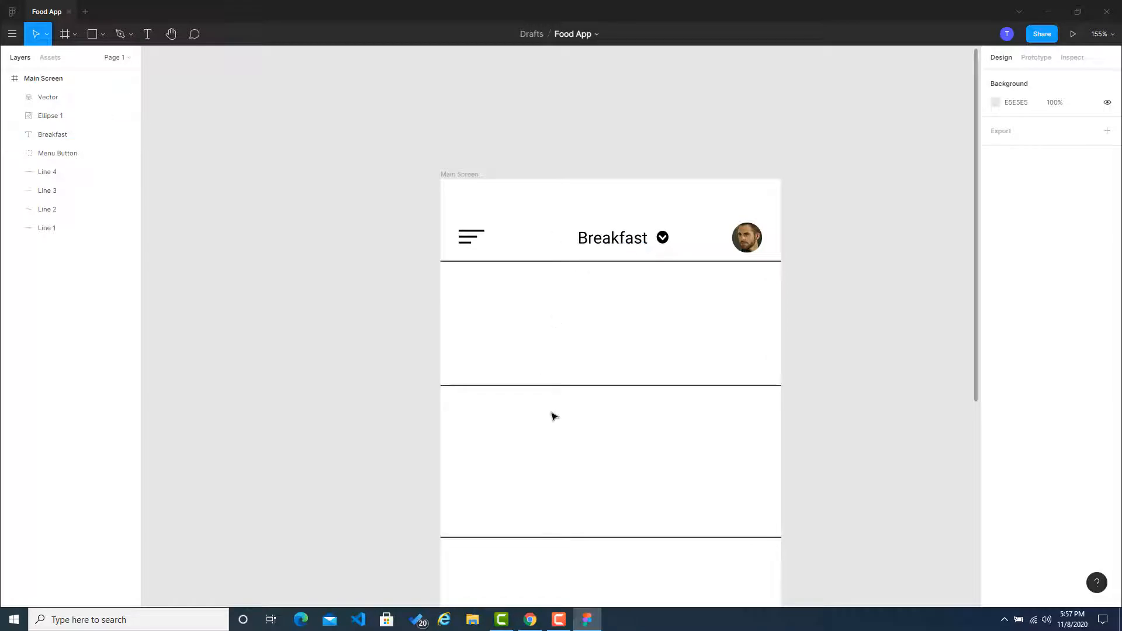
left_click(530, 619)
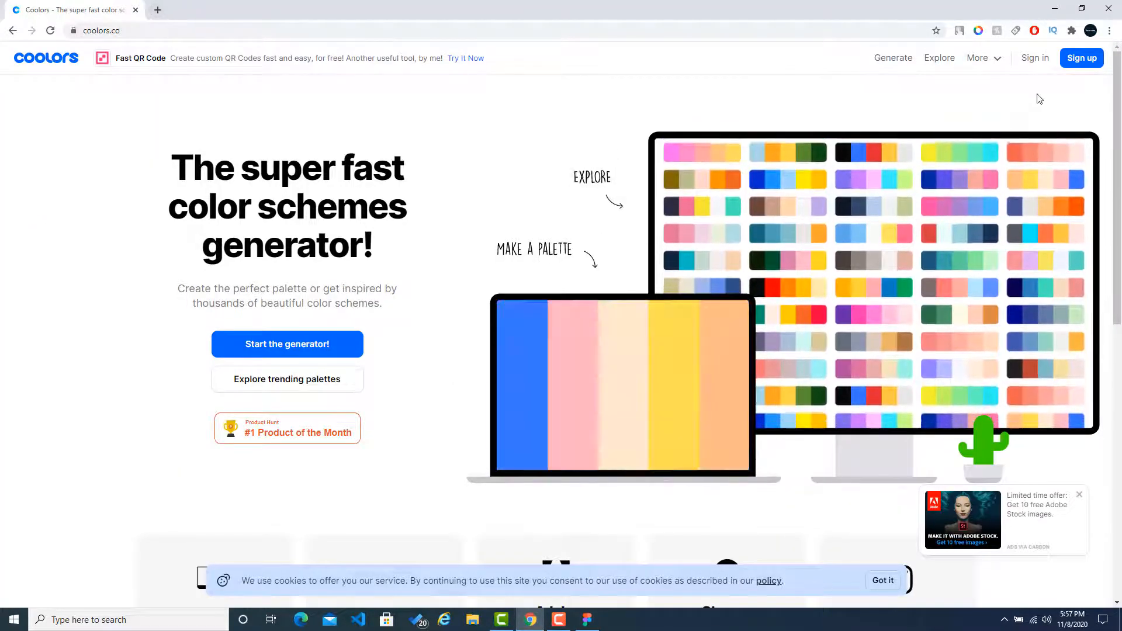
left_click(935, 62)
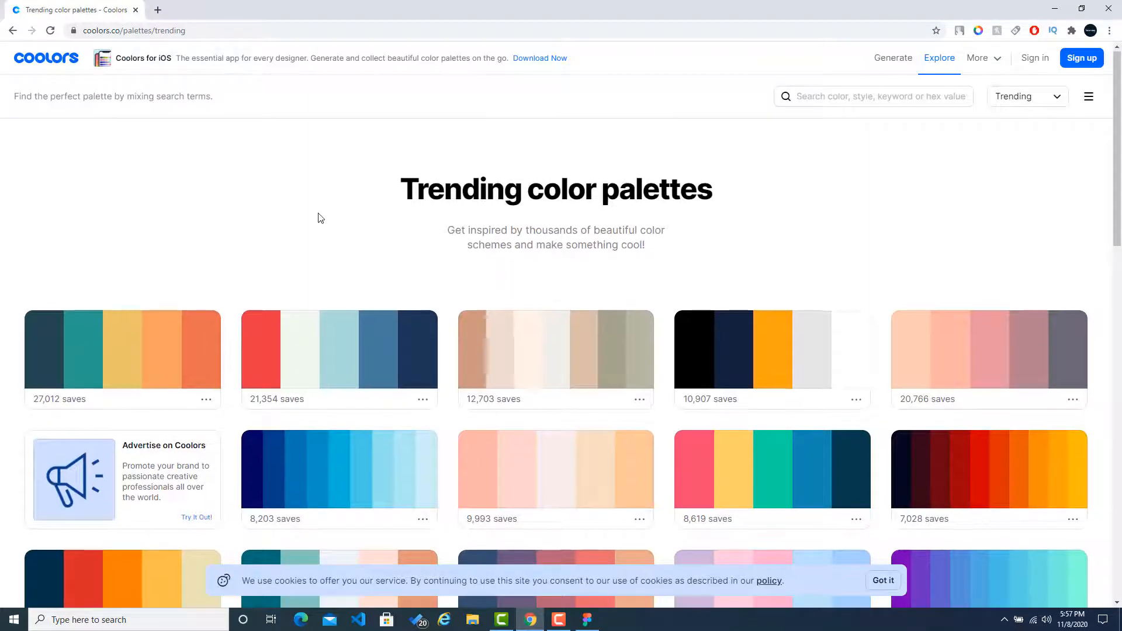
scroll(351, 213, "down", 2)
scroll(376, 198, "up", 2)
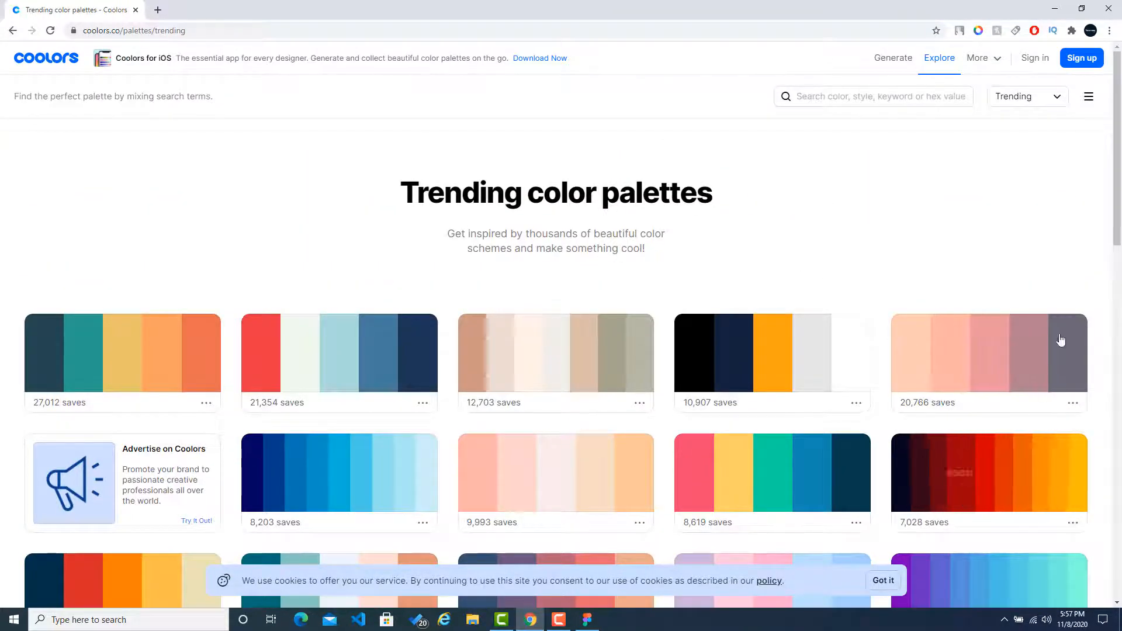
Step: Filter the palettes by Yellow, browse the matching ones and return to the unfiltered trending palettes
left_click(857, 93)
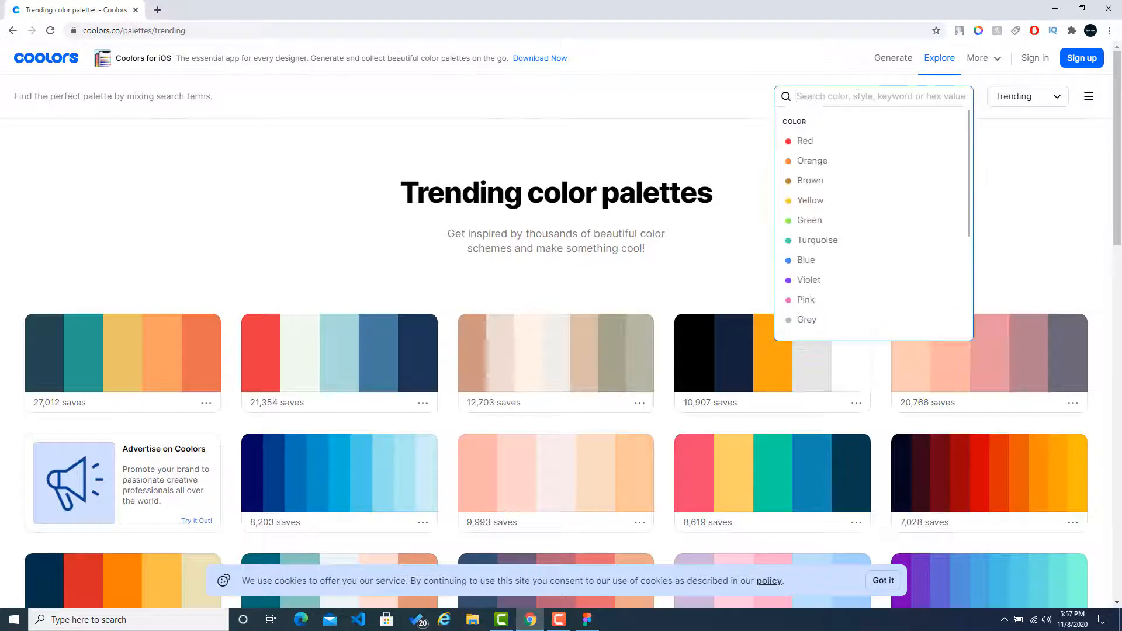
left_click(828, 200)
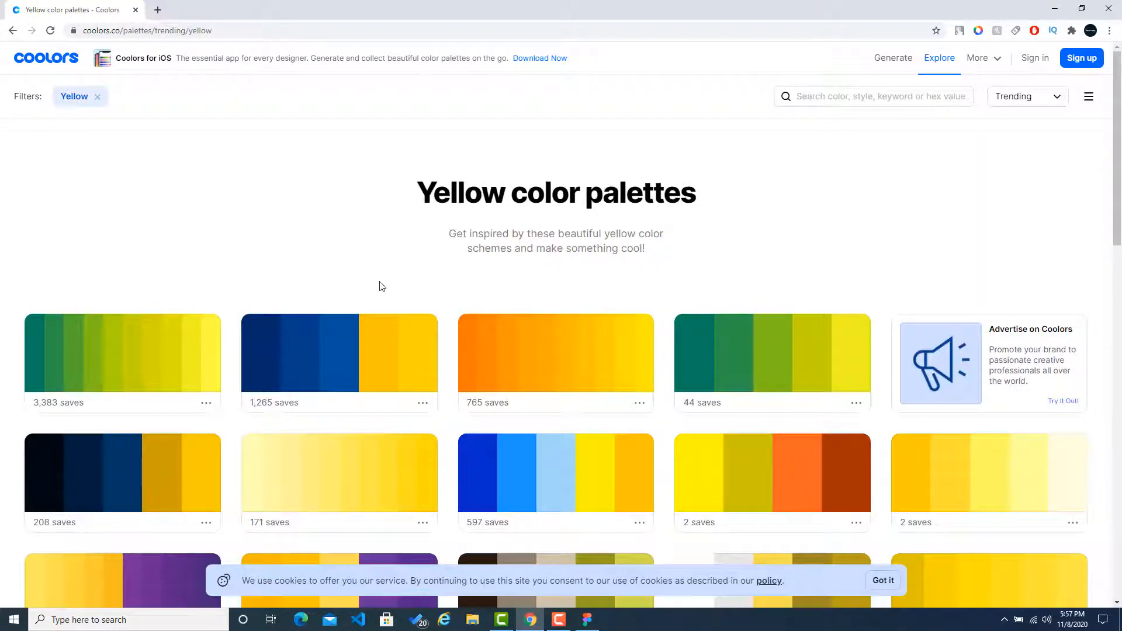
scroll(438, 267, "down", 2)
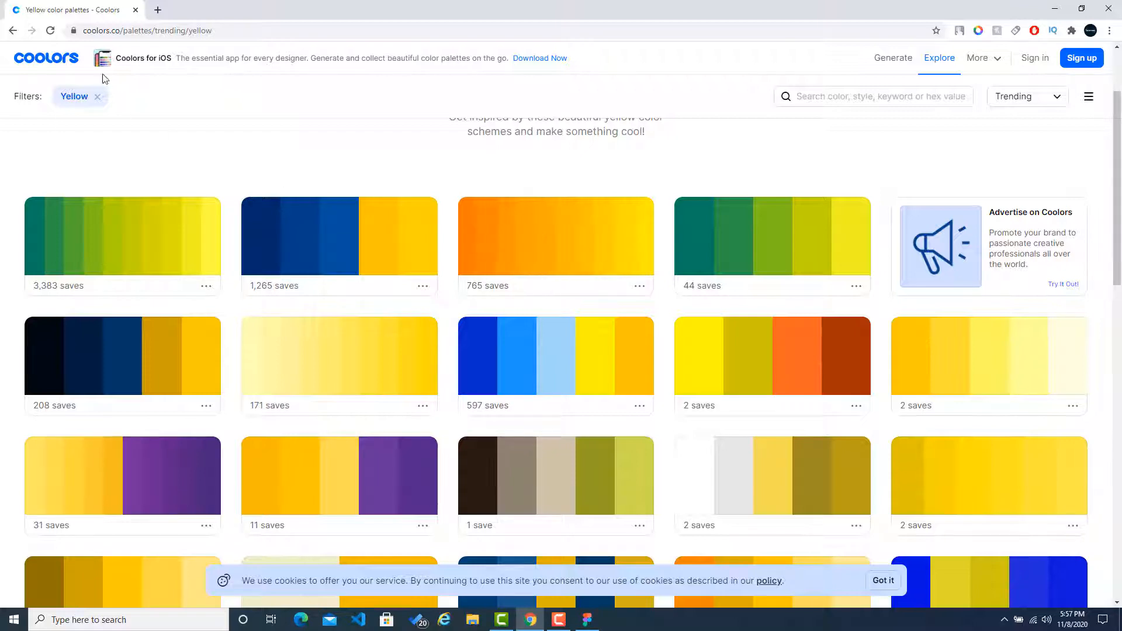
left_click(11, 32)
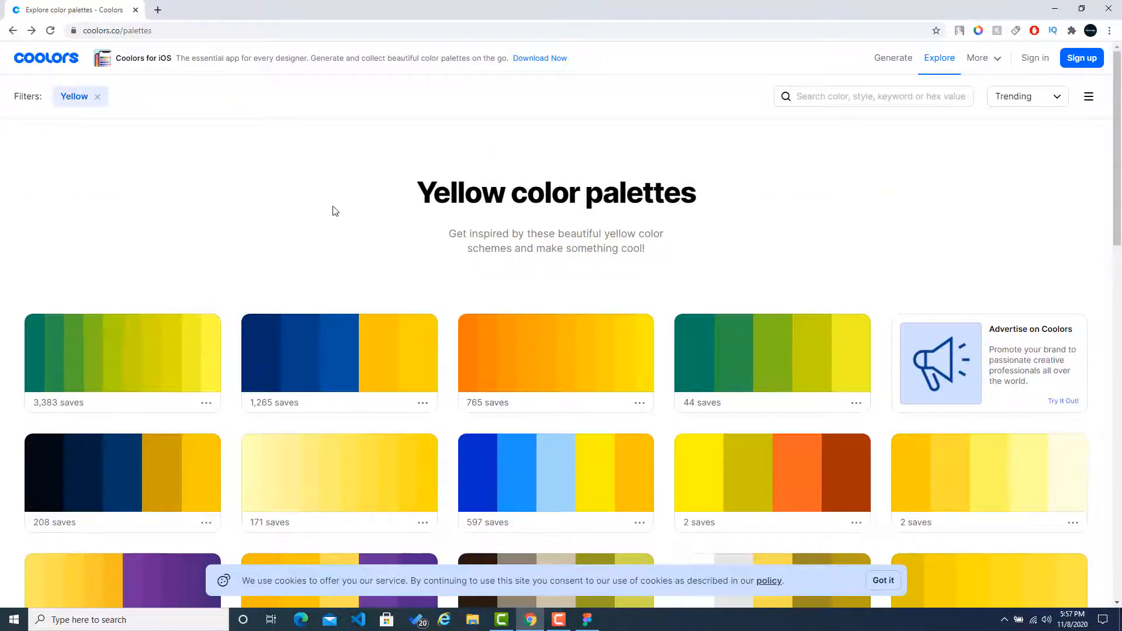
left_click(947, 67)
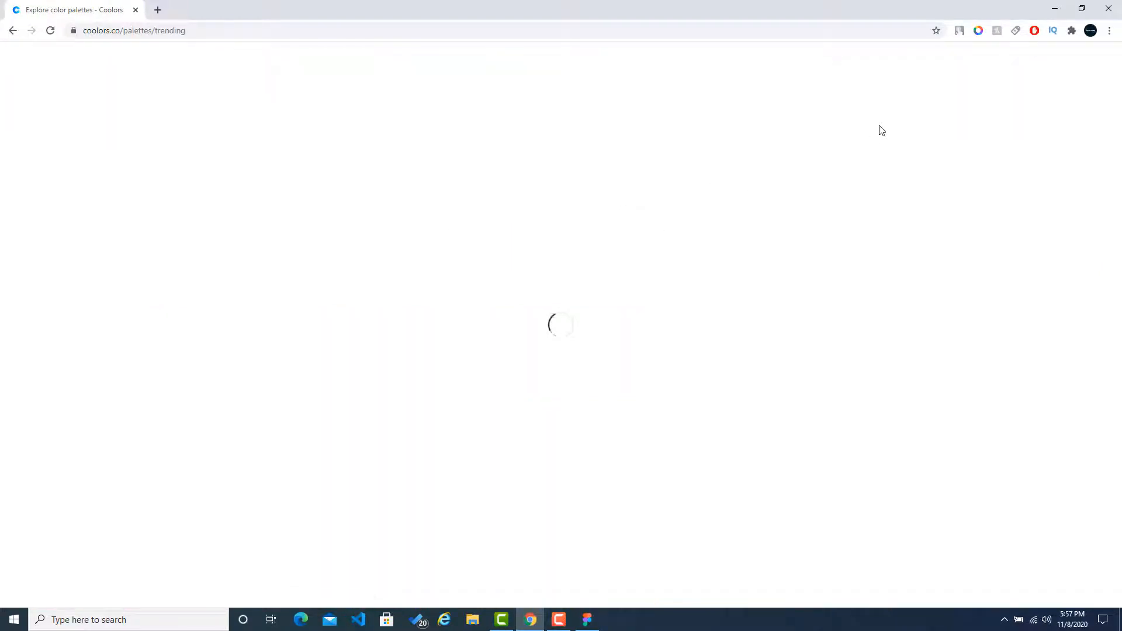
Step: View the trending palette running from dark navy through red to amber and copy its orange hex code FAA307
scroll(254, 231, "down", 2)
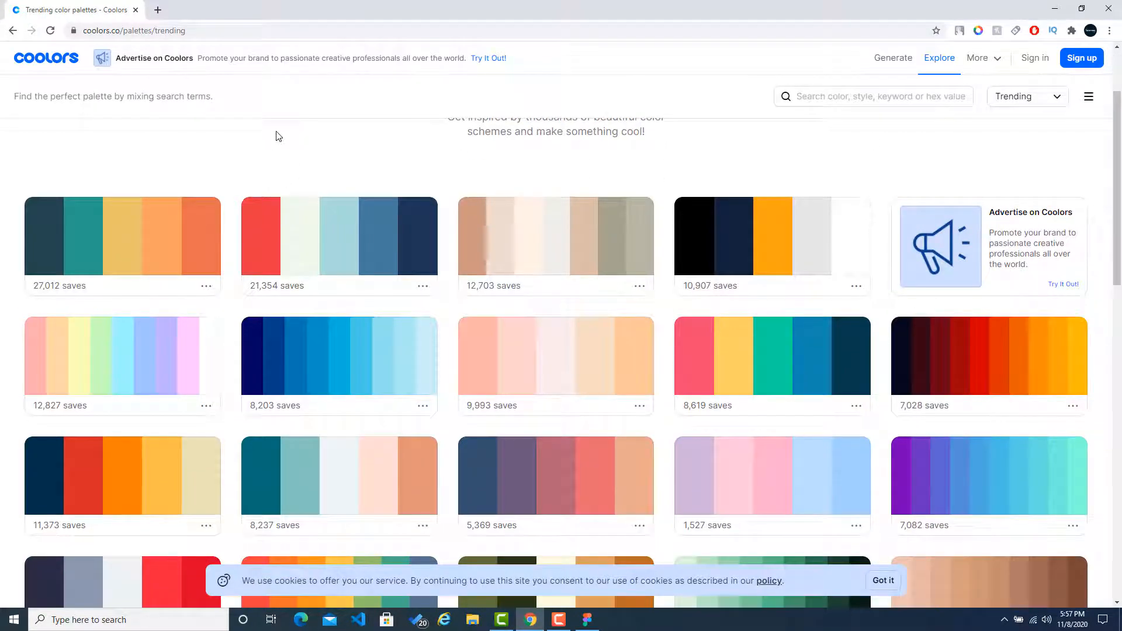
scroll(278, 135, "down", 3)
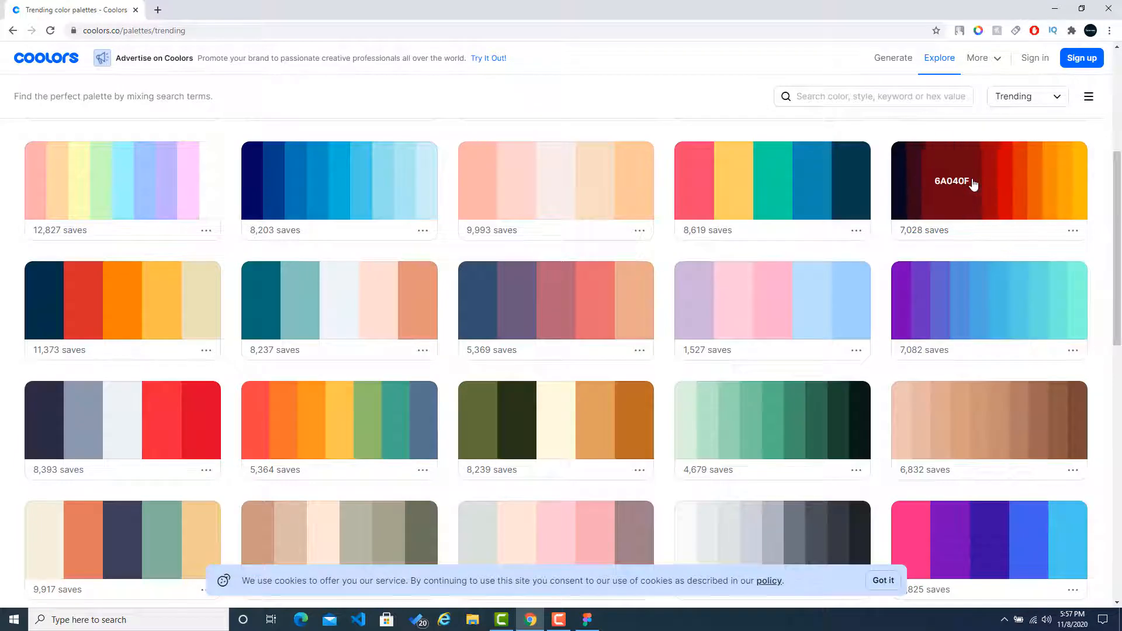
left_click(1071, 234)
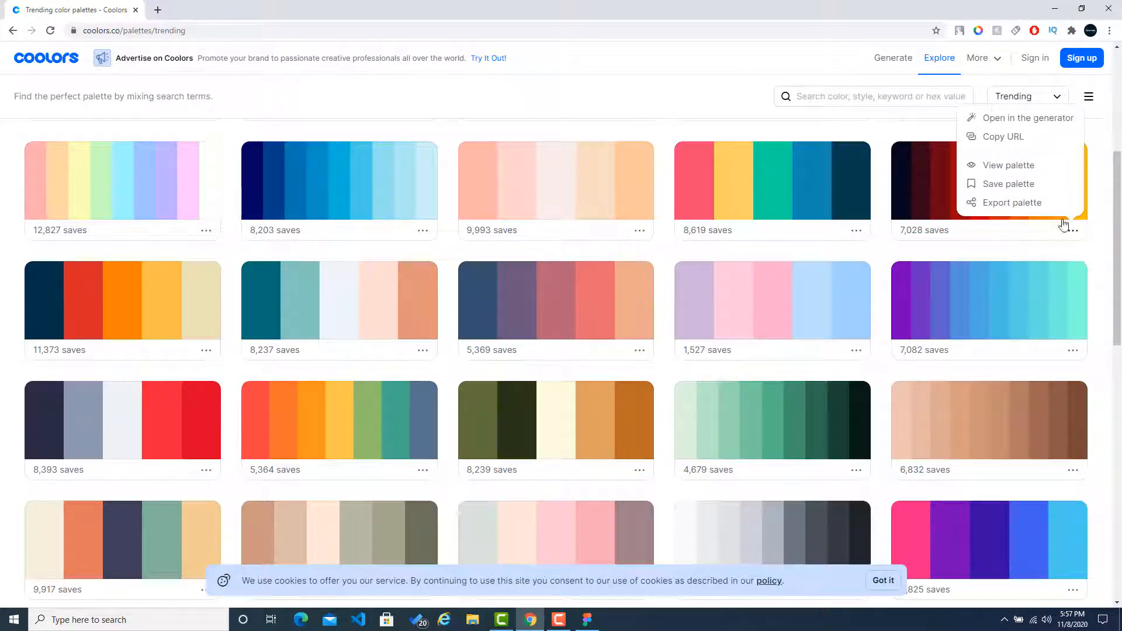
left_click(1019, 166)
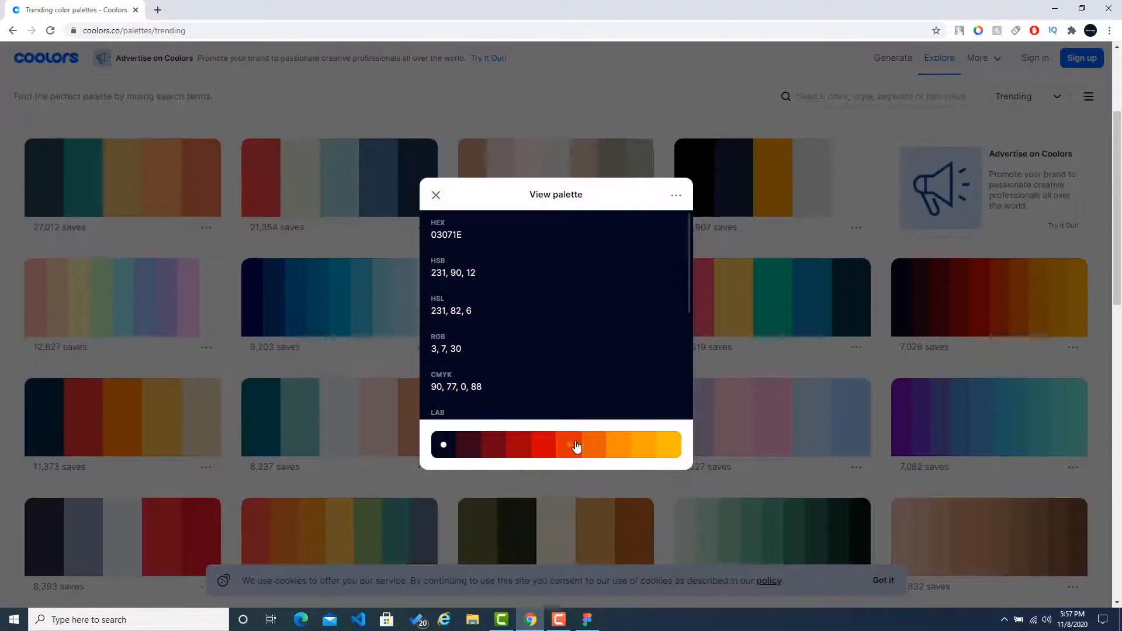
left_click(645, 450)
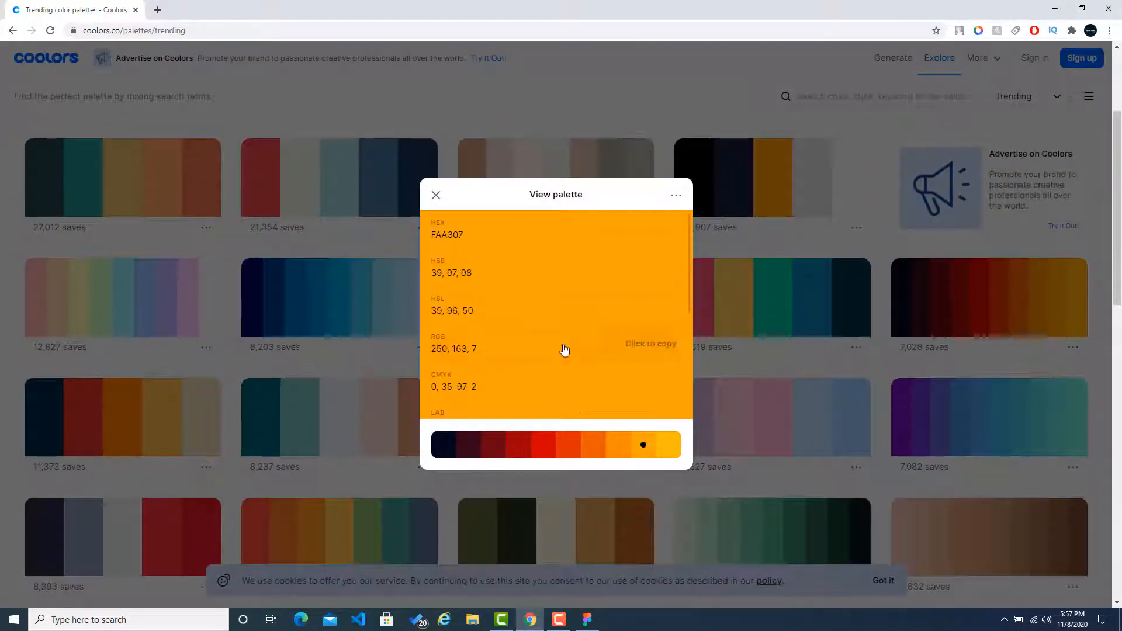
left_click(639, 233)
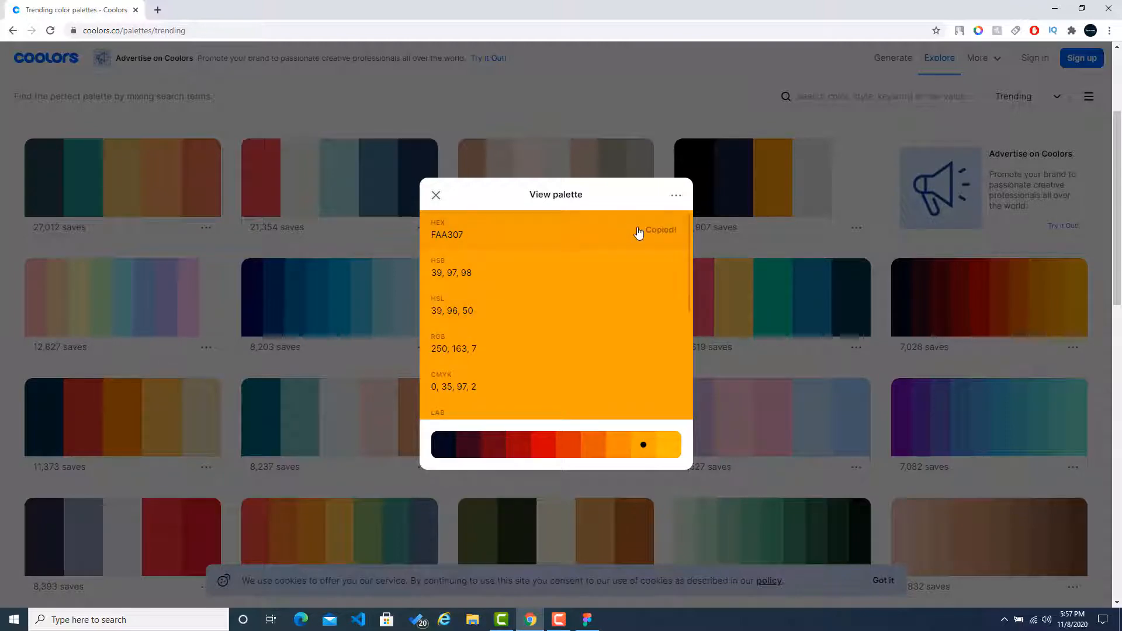
Step: Switch back to Figma and set the fill of the circled chevron icon beside Breakfast to FAA307
key("alt+Tab")
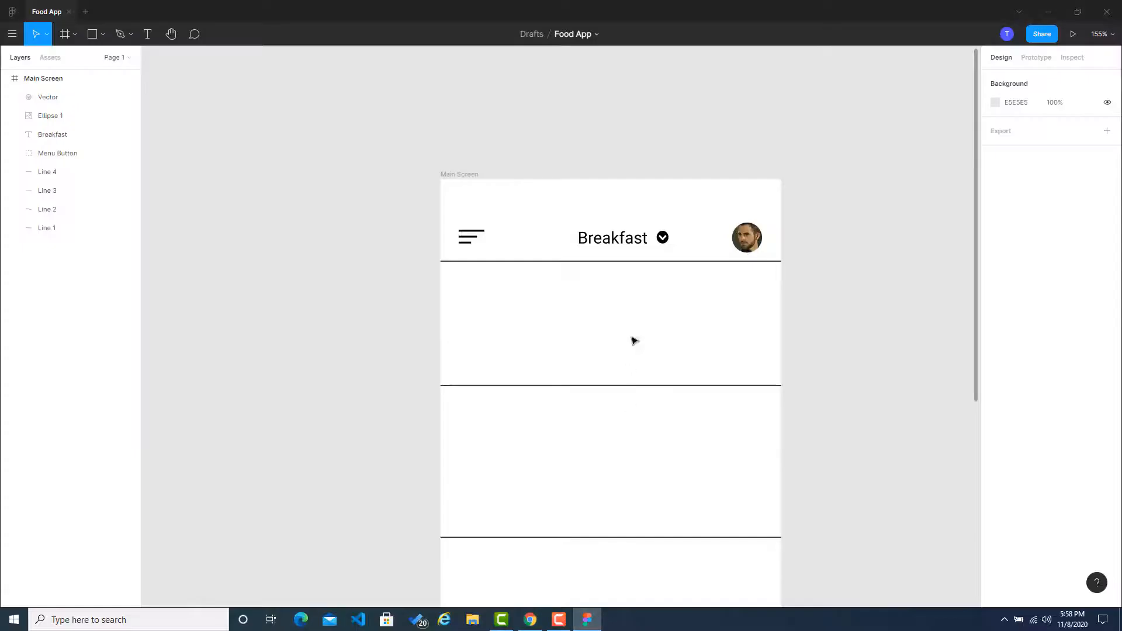
left_click(661, 239)
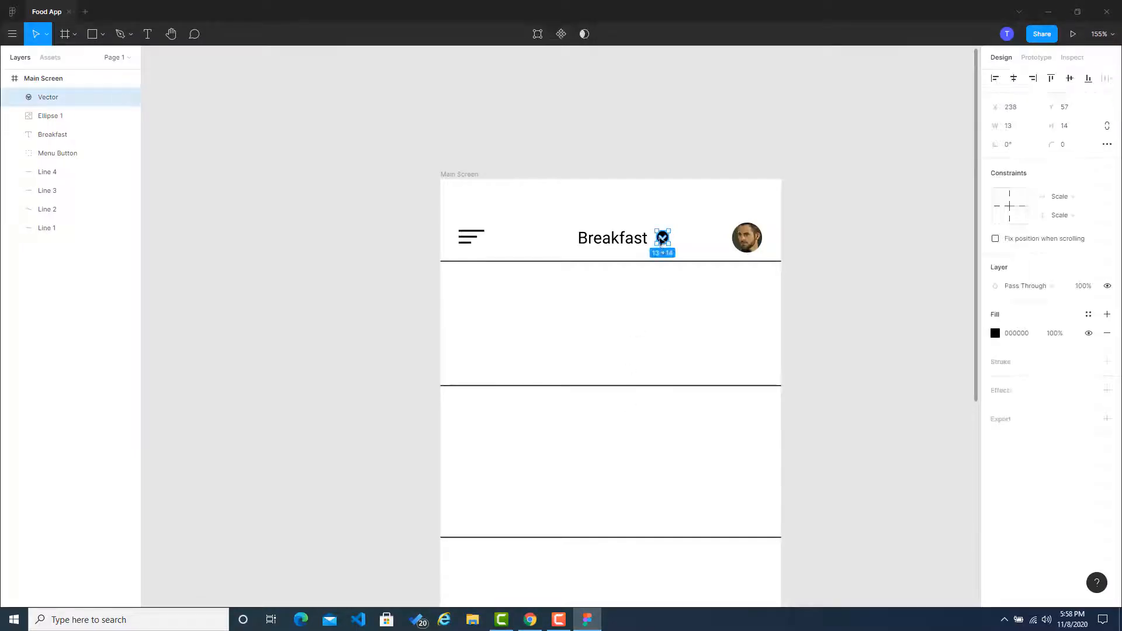
left_click(1031, 339)
key("ctrl+v")
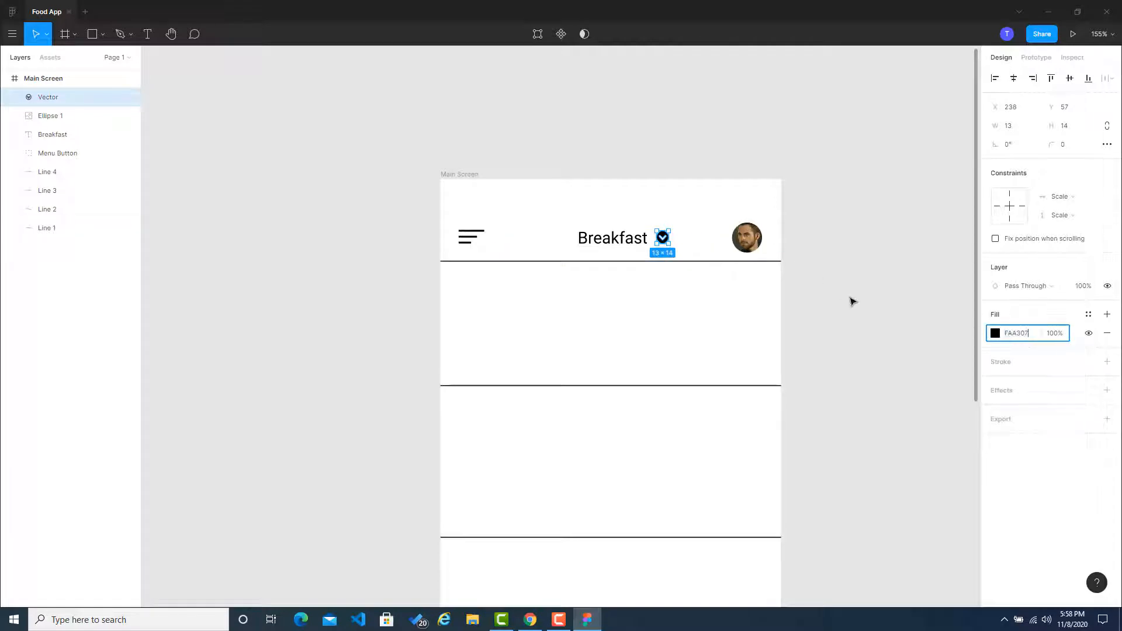
left_click(852, 302)
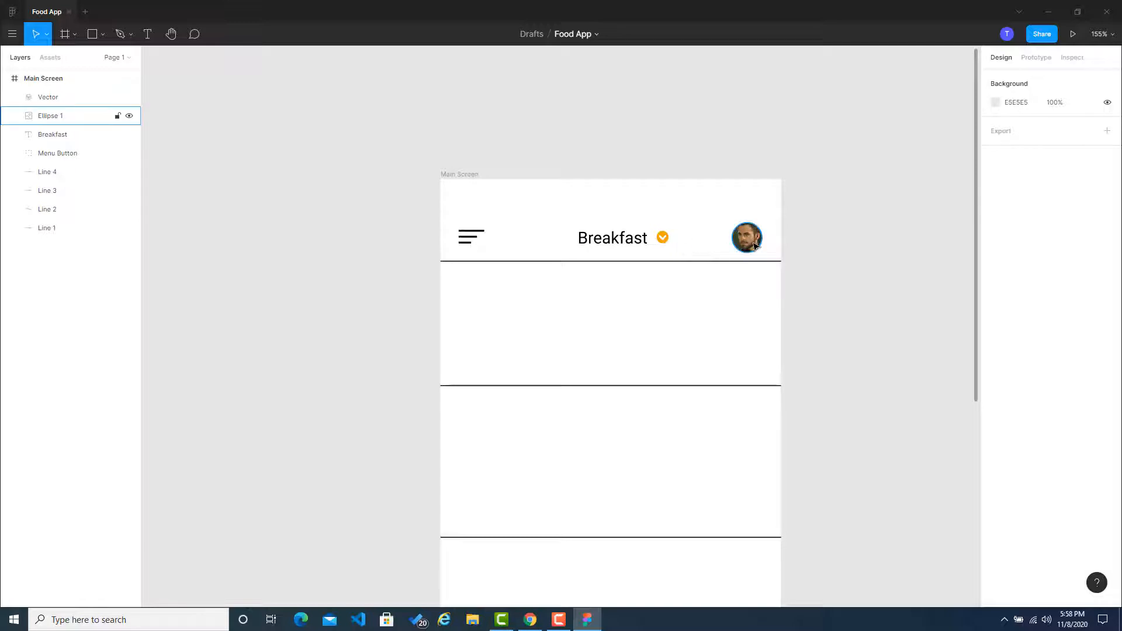
Step: Add a stroke to the avatar circle and set its color to FAA307
left_click(733, 245)
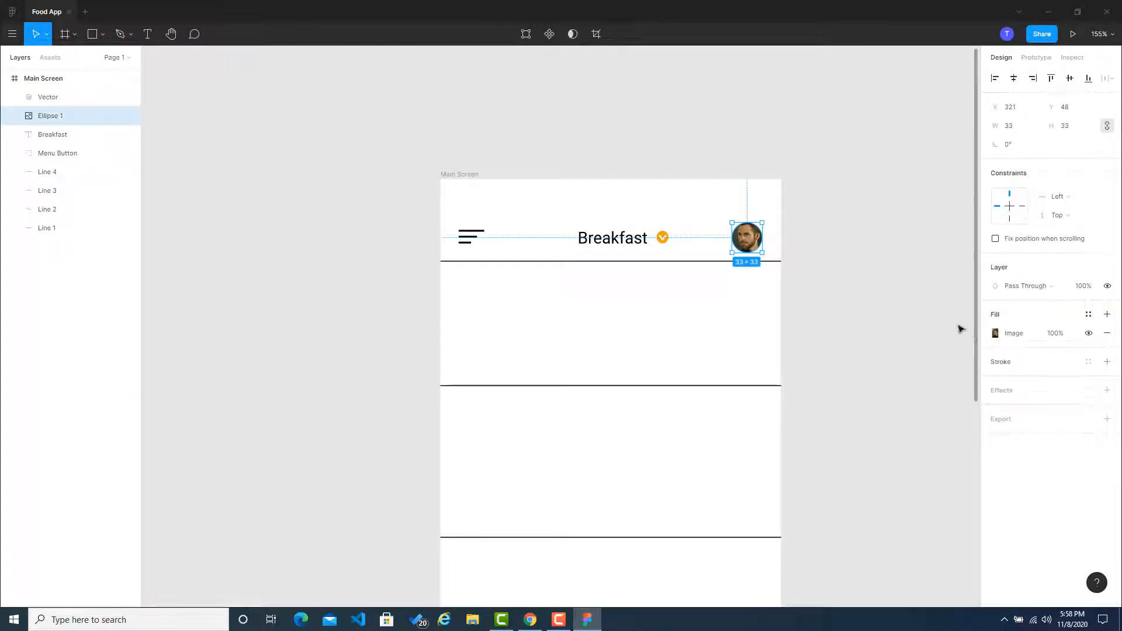
left_click(1018, 367)
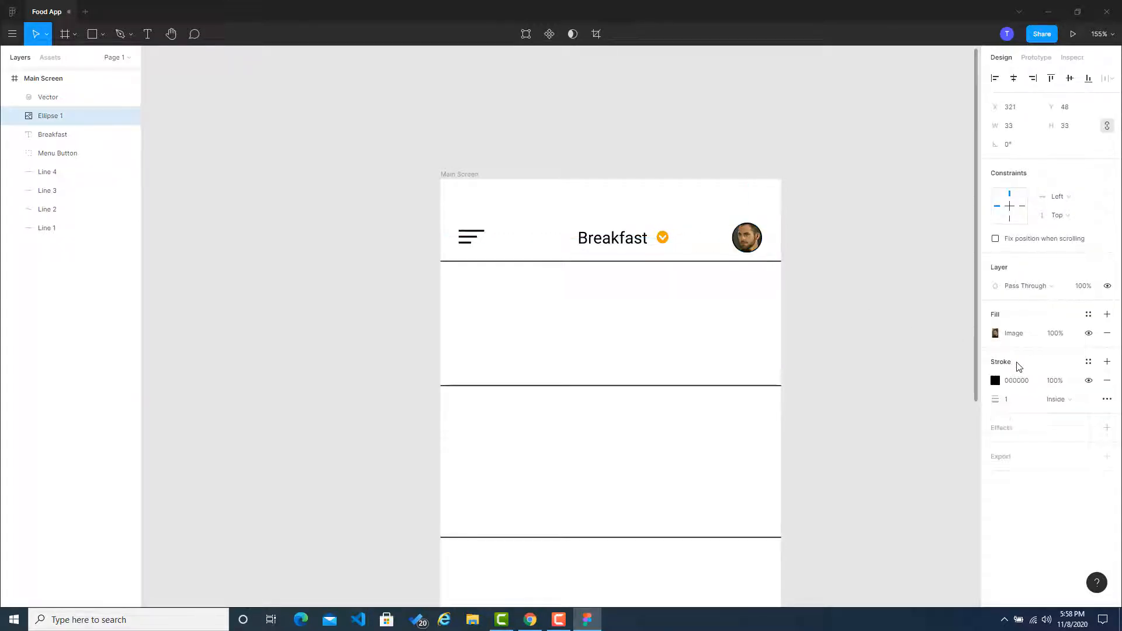
left_click(1010, 383)
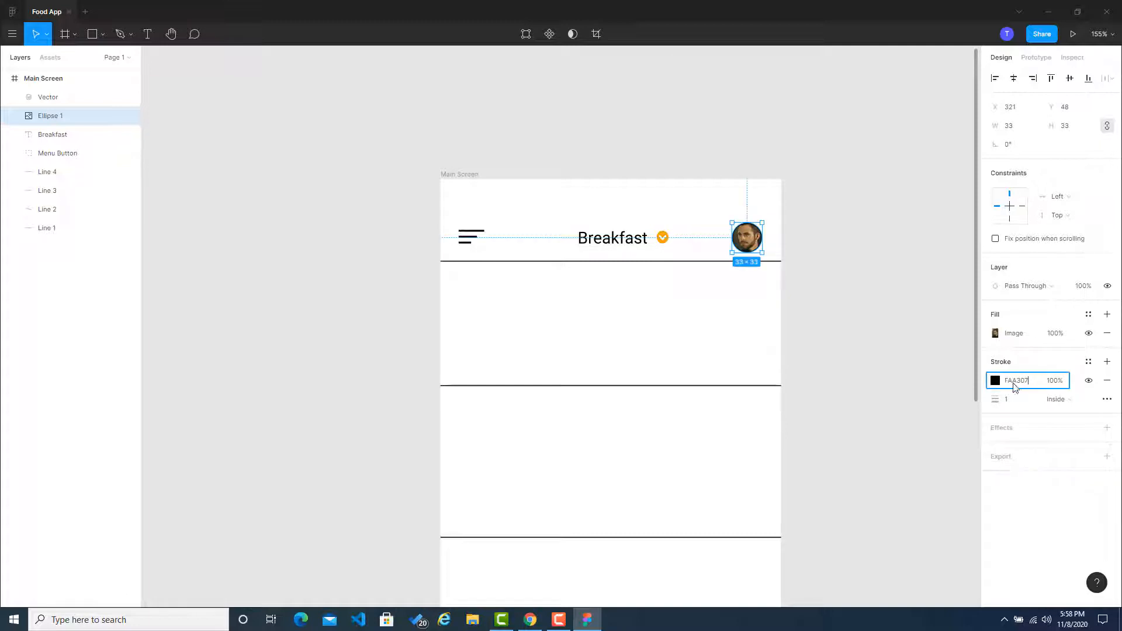
left_click(809, 293)
scroll(770, 241, "up", 5)
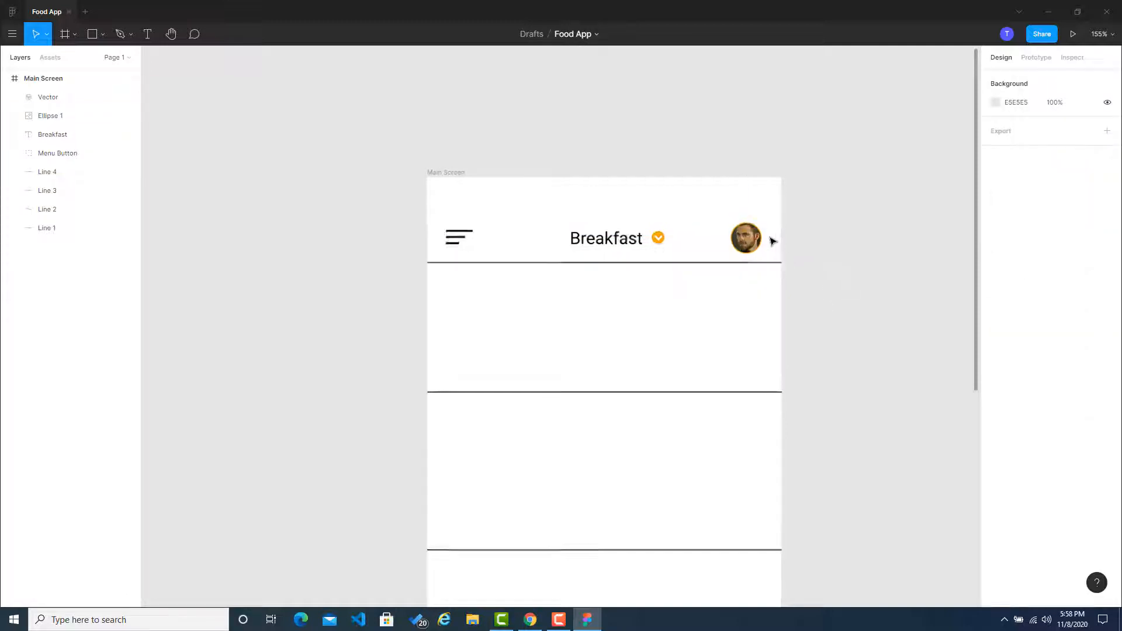
Step: Copy the dark maroon hex code 370617 from the open Coolors palette and set the menu button's stroke to it in Figma
left_click(64, 153)
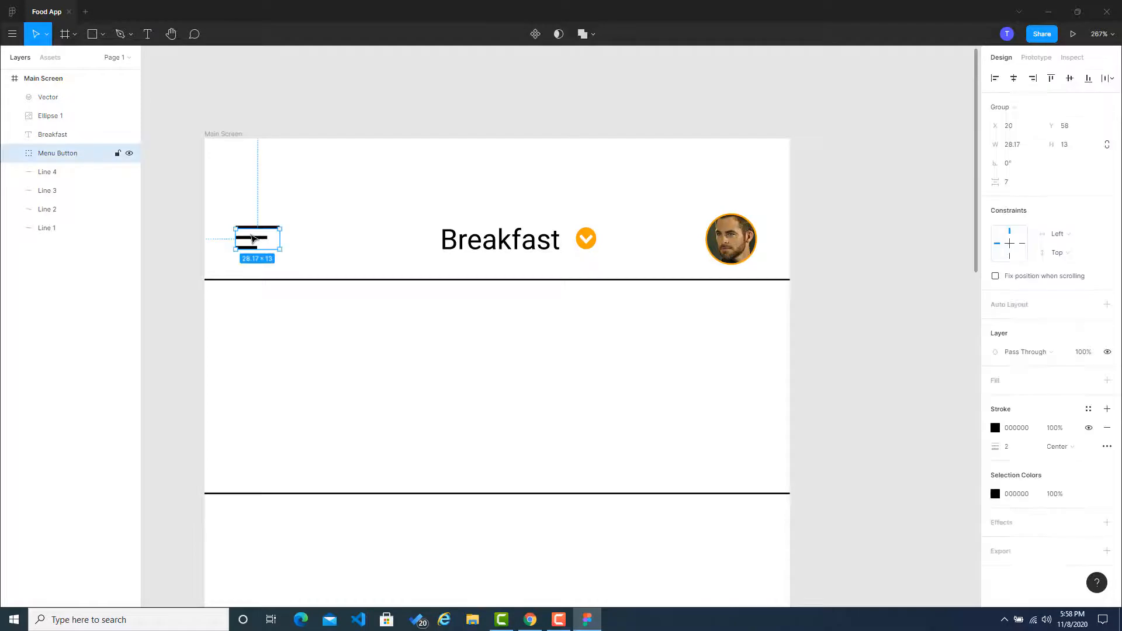
left_click(535, 628)
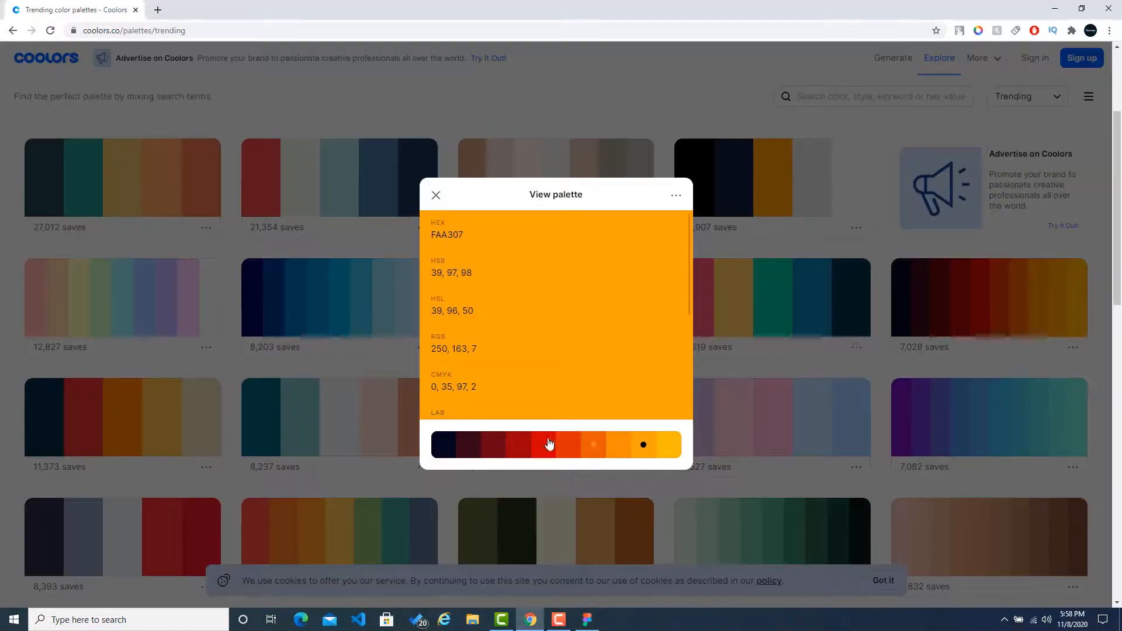
left_click(468, 448)
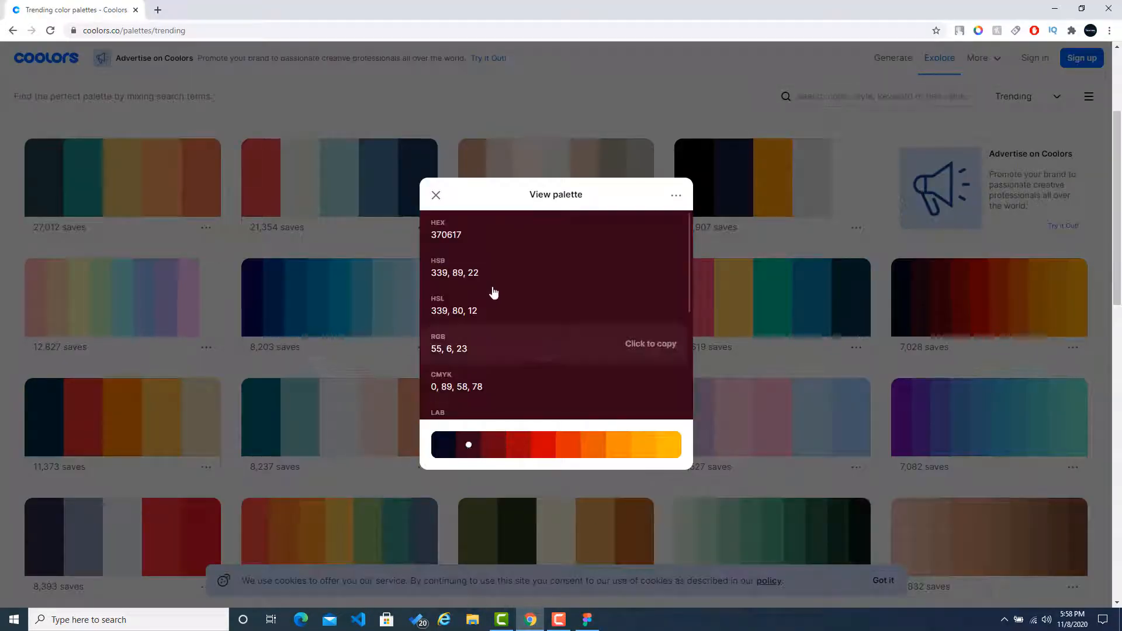
left_click(642, 234)
left_click(587, 619)
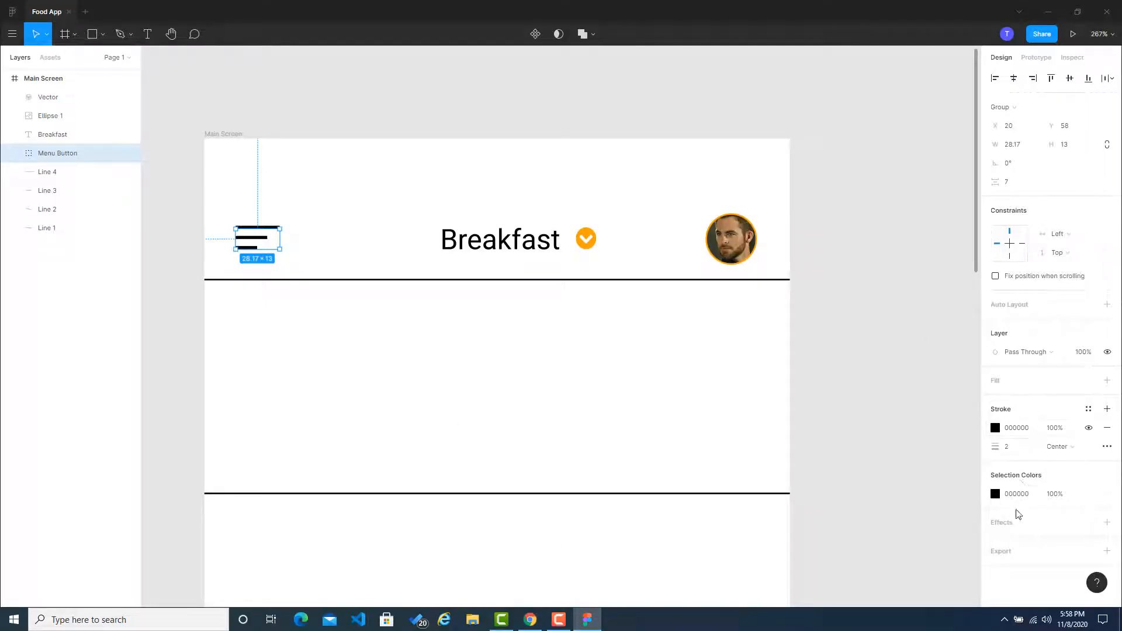
left_click(1021, 428)
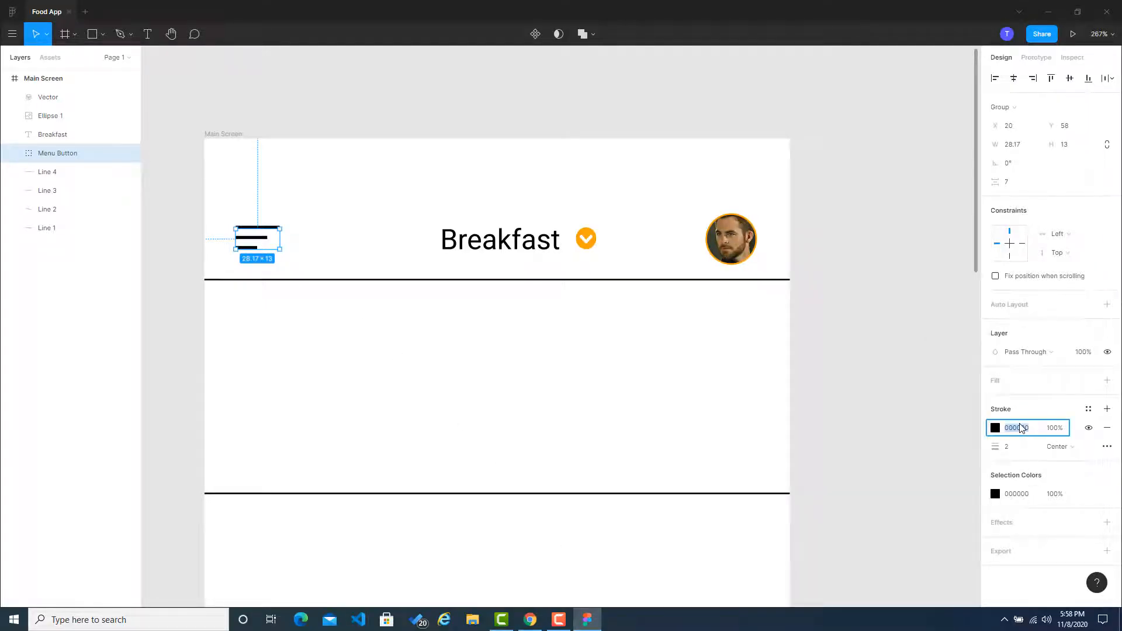
left_click(936, 398)
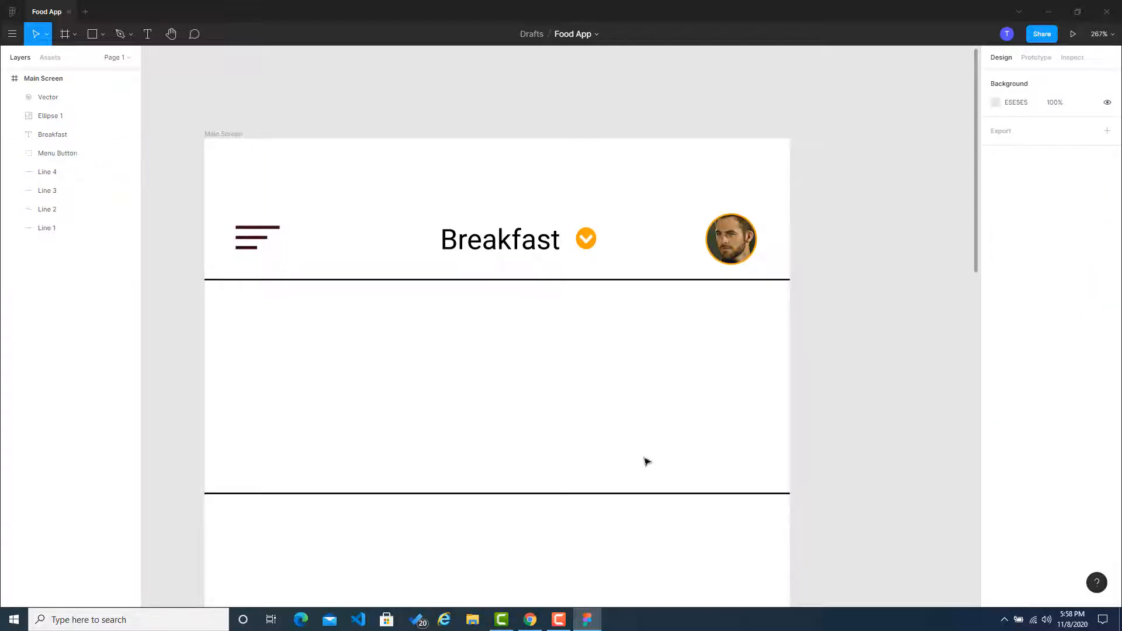
Step: Return to Coolors, close the palette view and copy the dark grey 495057 from the grayscale trending palette
left_click(531, 618)
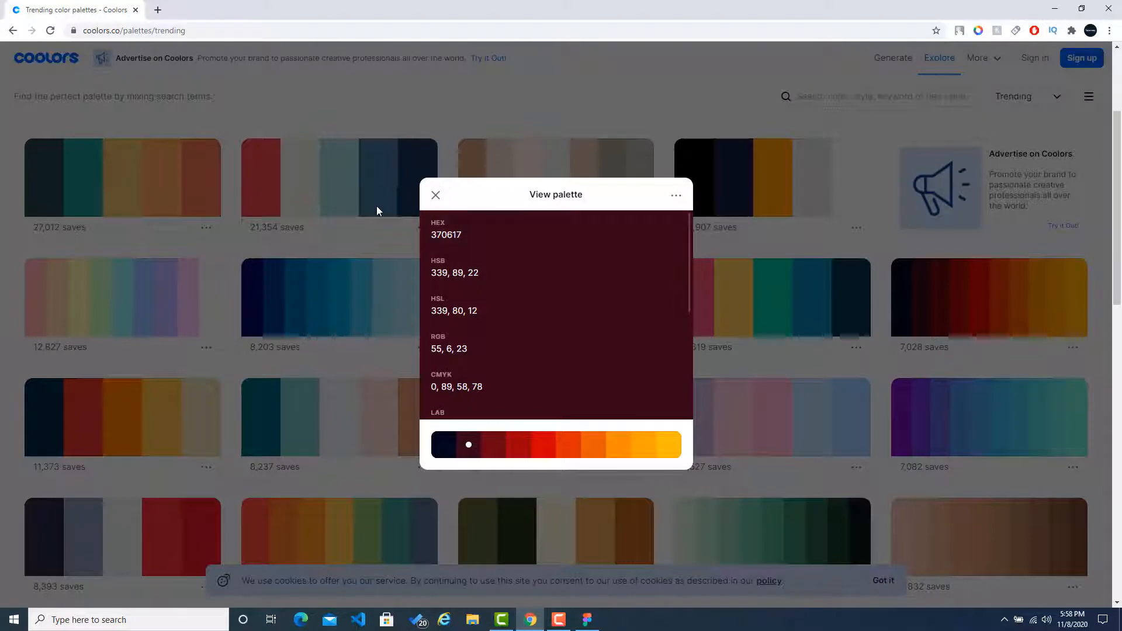
left_click(433, 195)
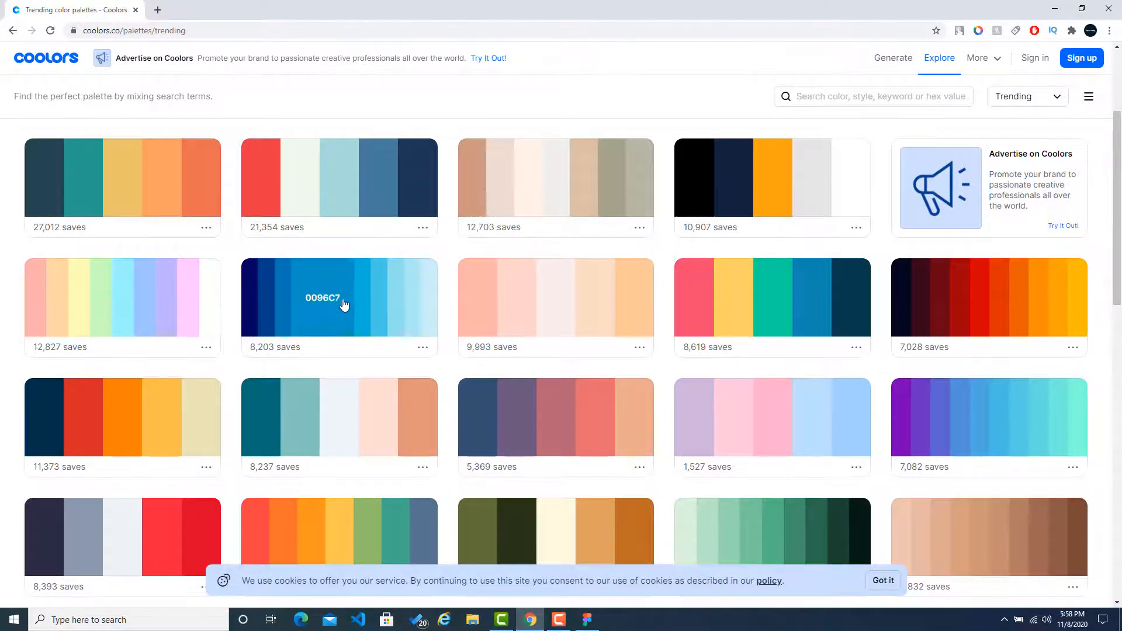
scroll(344, 304, "down", 3)
scroll(344, 304, "down", 3)
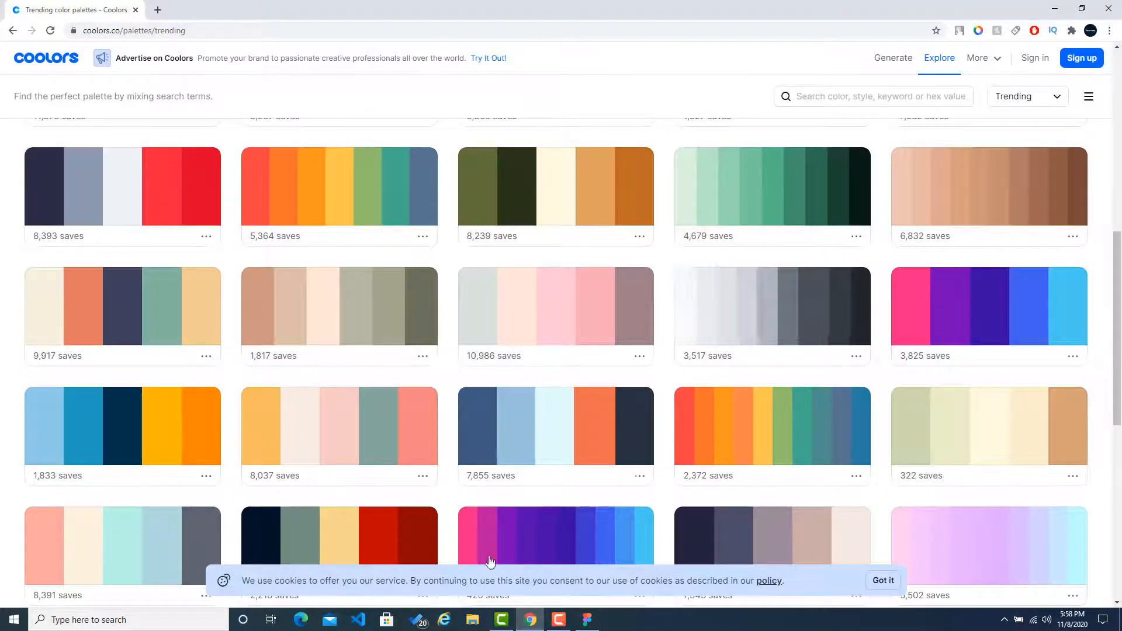
Step: Switch back to Figma and set the menu button's stroke color to 495057
left_click(587, 619)
left_click(254, 232)
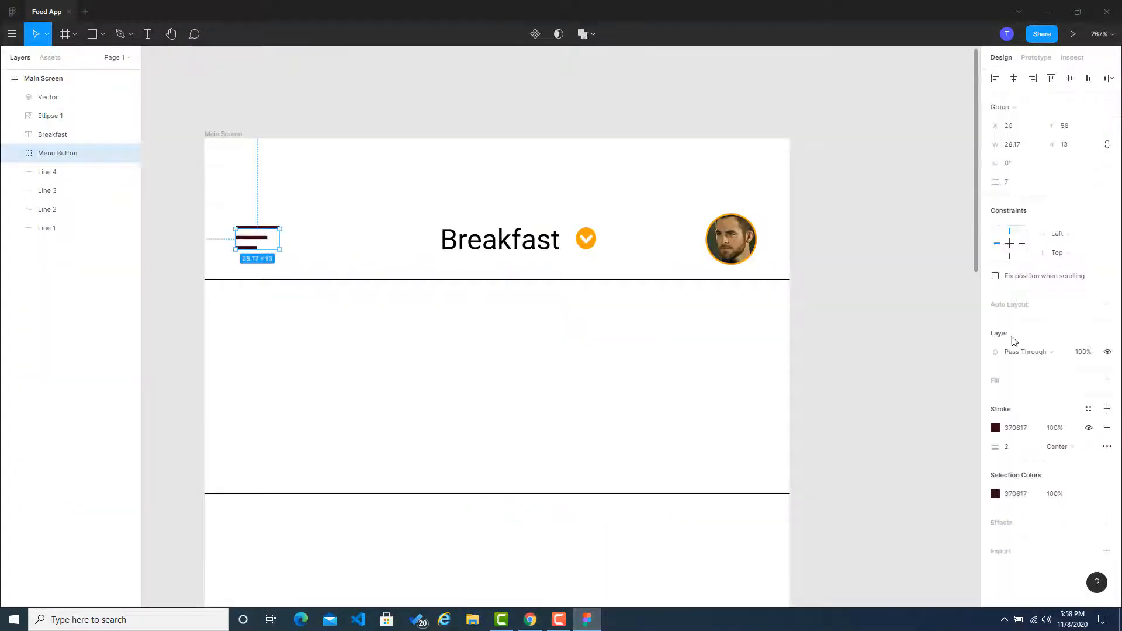
left_click(1023, 427)
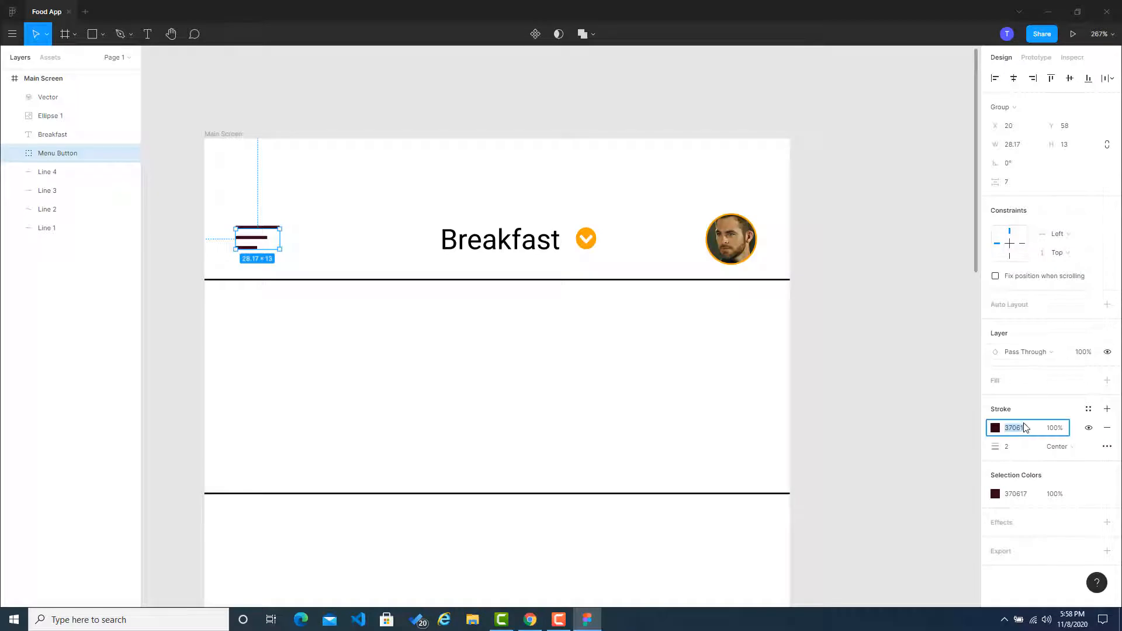
left_click(925, 334)
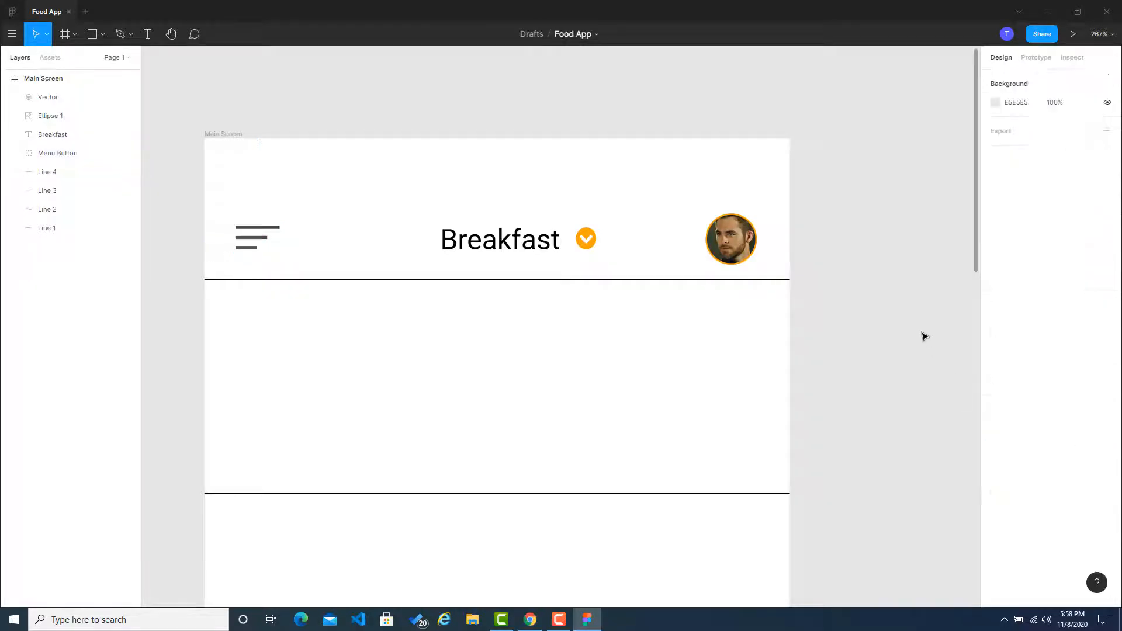
Step: Set the Breakfast title's fill color to 495057
left_click(485, 253)
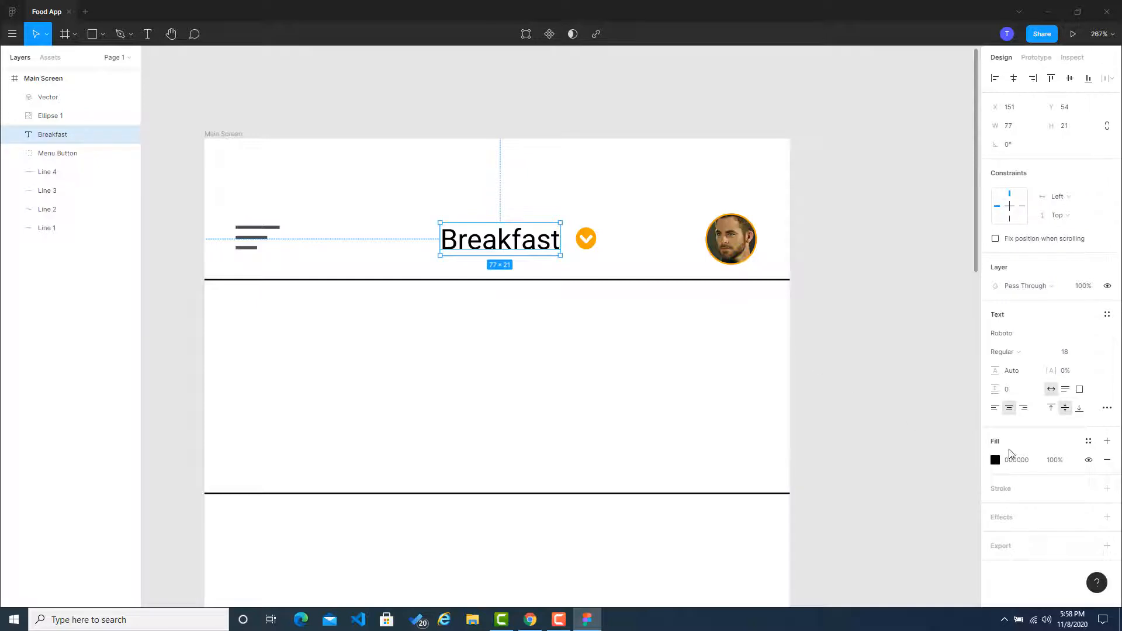
left_click(1027, 461)
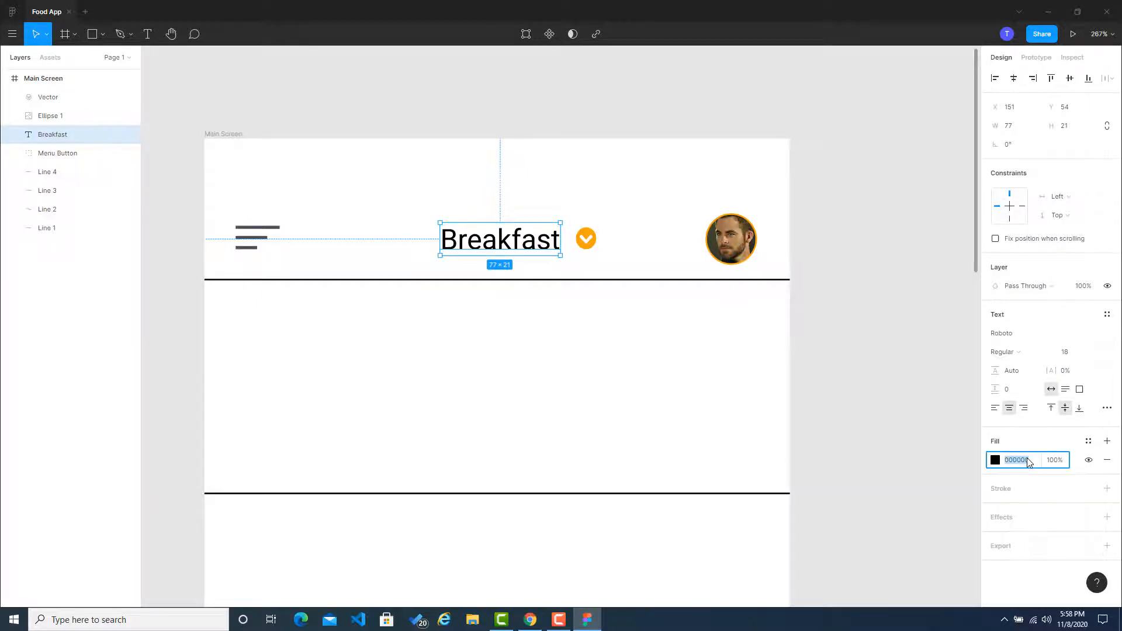
left_click(882, 417)
Step: Paste two copies of the Breakfast title and place them side by side below the header's divider line
scroll(869, 323, "down", 1, "ctrl")
scroll(869, 323, "down", 1)
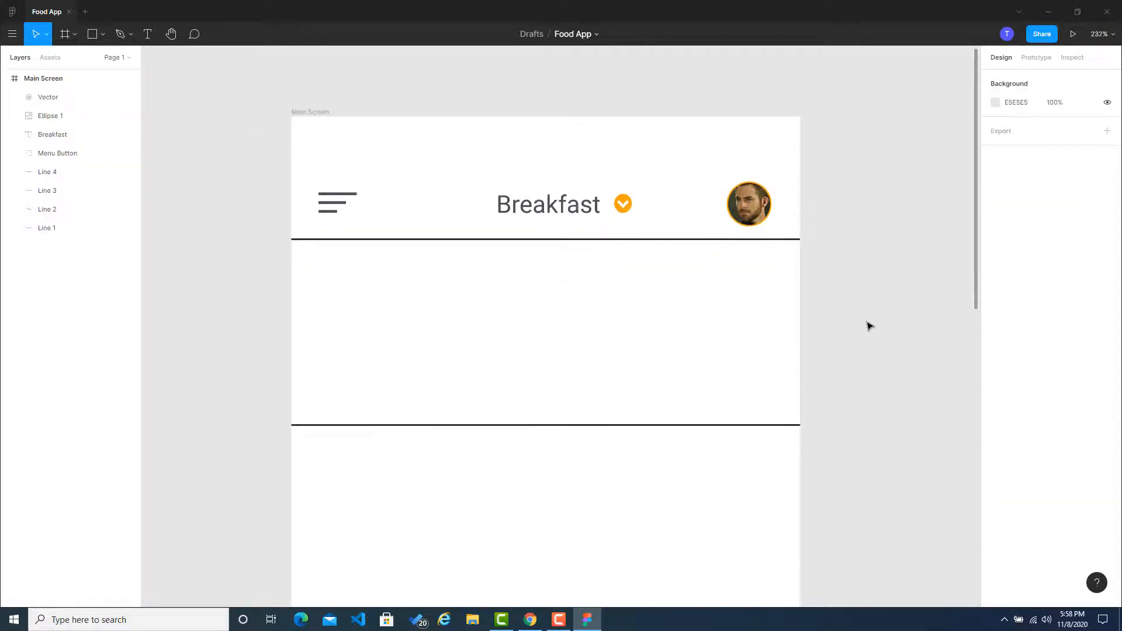
scroll(869, 325, "down", 2)
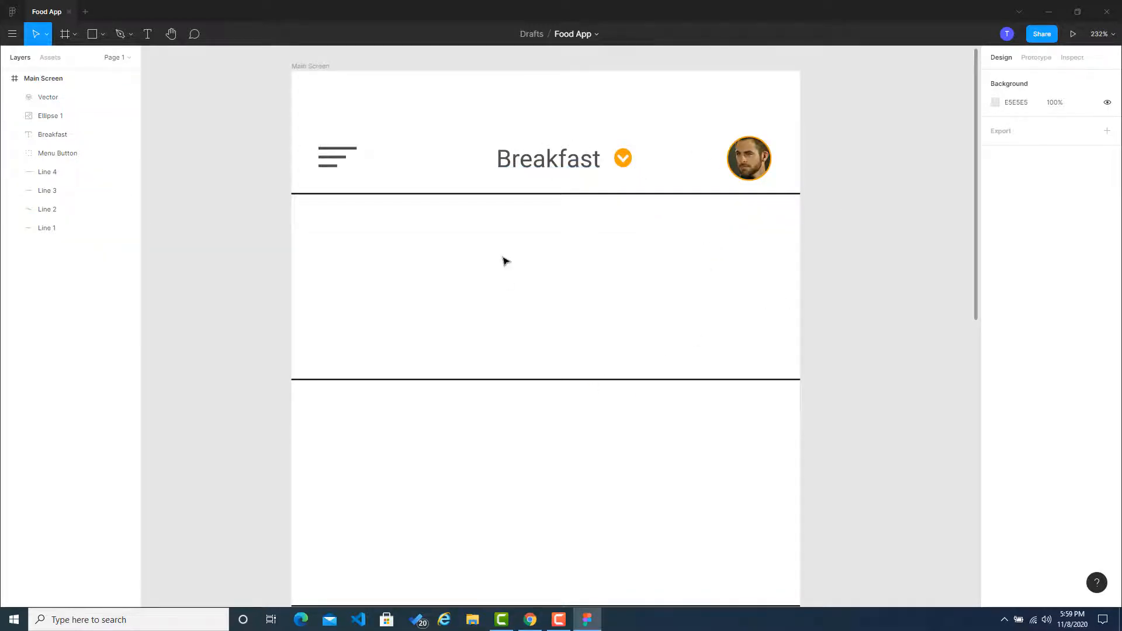
scroll(531, 547, "down", 1)
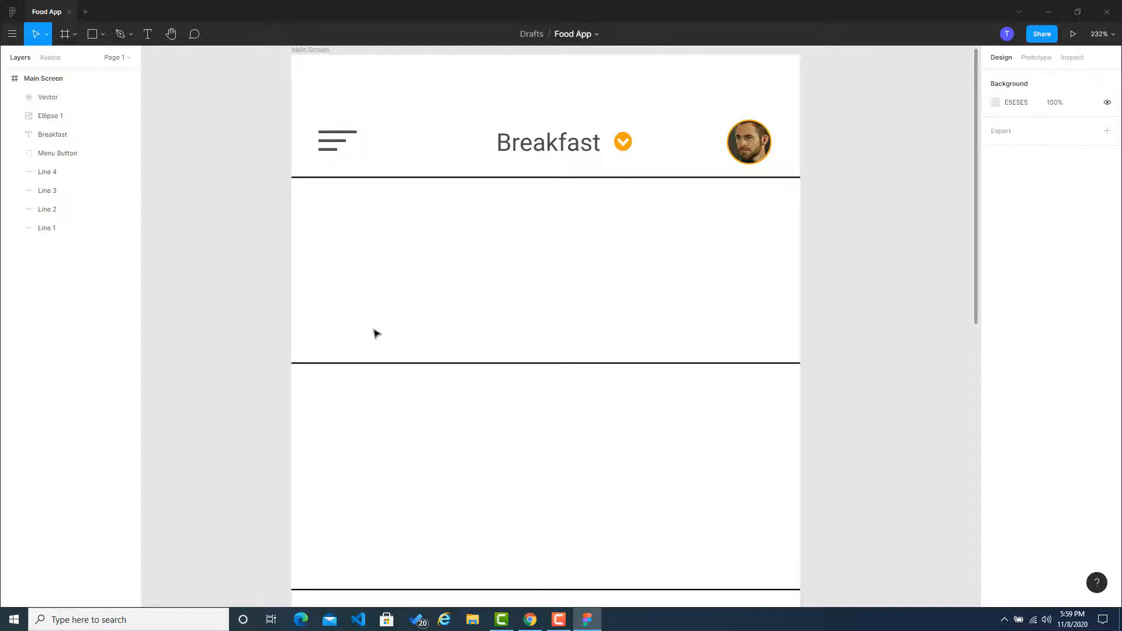
left_click(559, 148)
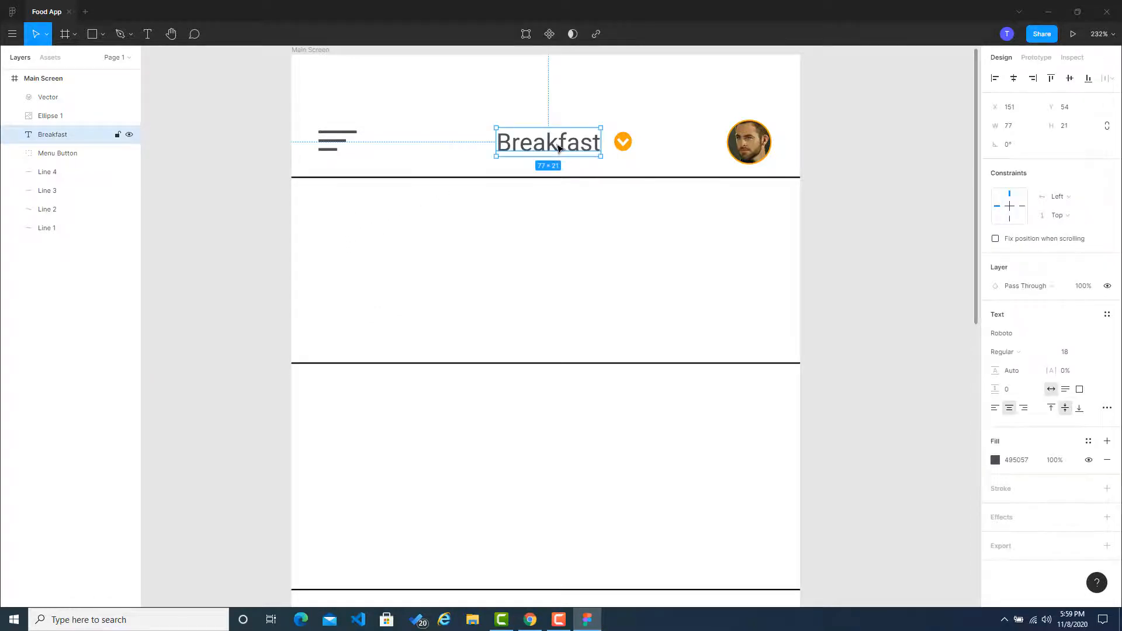
key("ctrl+v")
left_click_drag(551, 145, 522, 227)
key("ctrl+v")
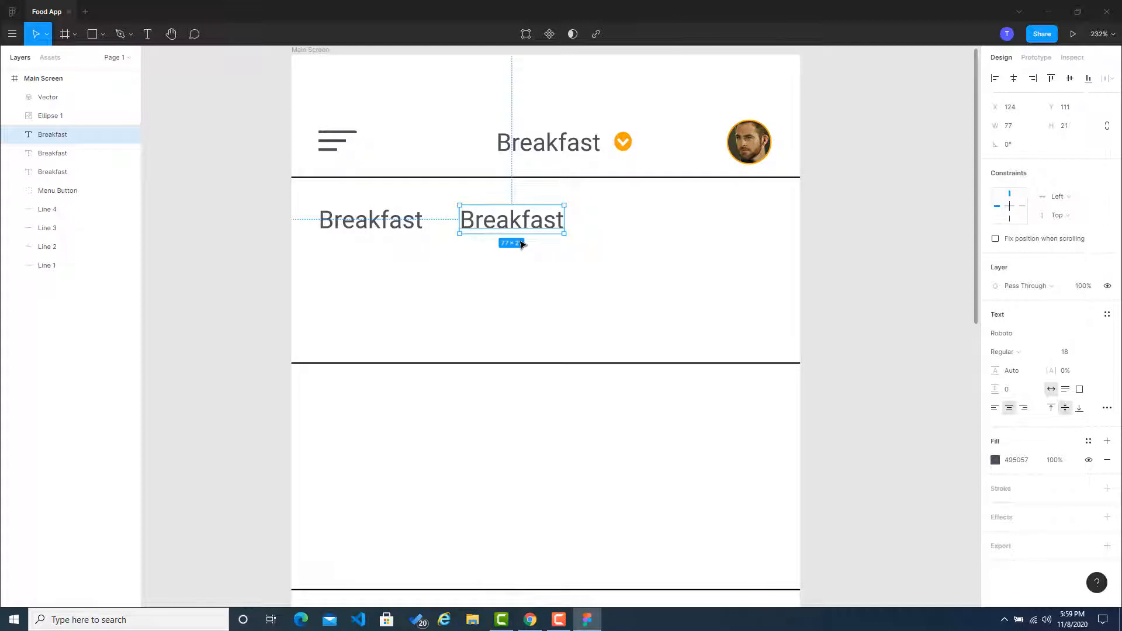
left_click(113, 245)
Step: Change the text of the left copy to "Food" and the other copy to "Restaurants"
left_click(363, 220)
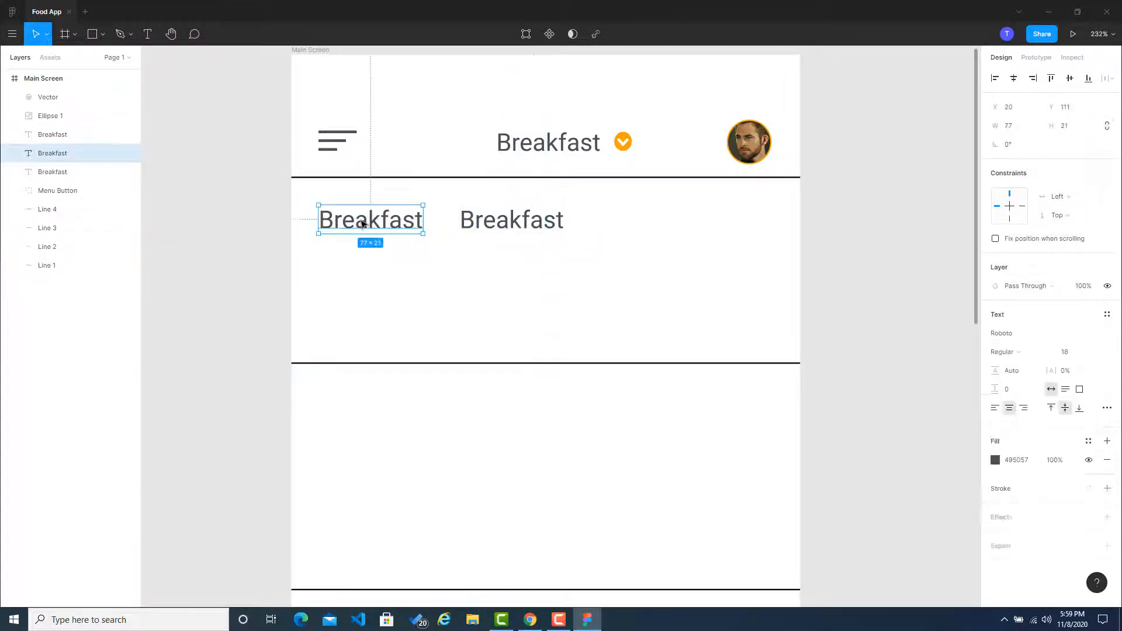
left_click(363, 222)
type("Food")
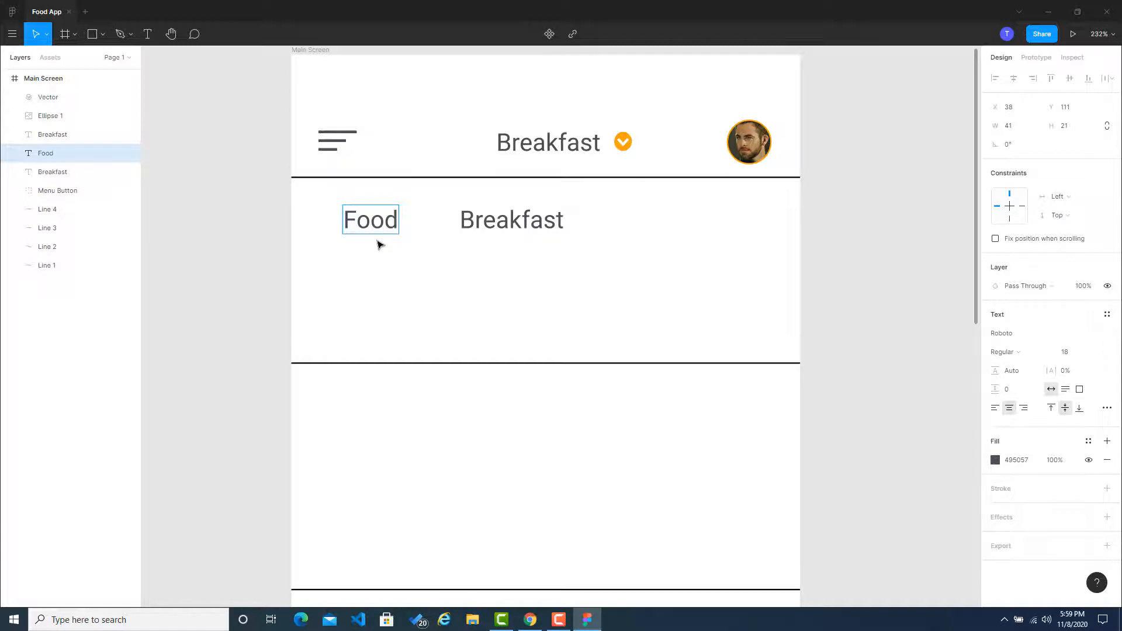
left_click(503, 232)
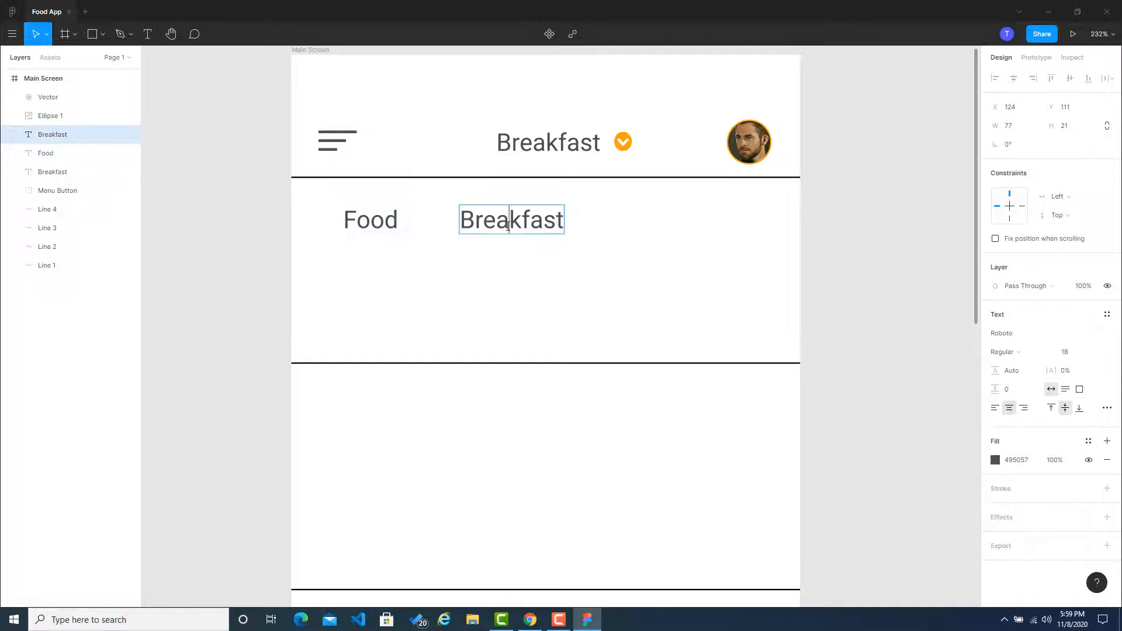
double_click(512, 233)
type("Res")
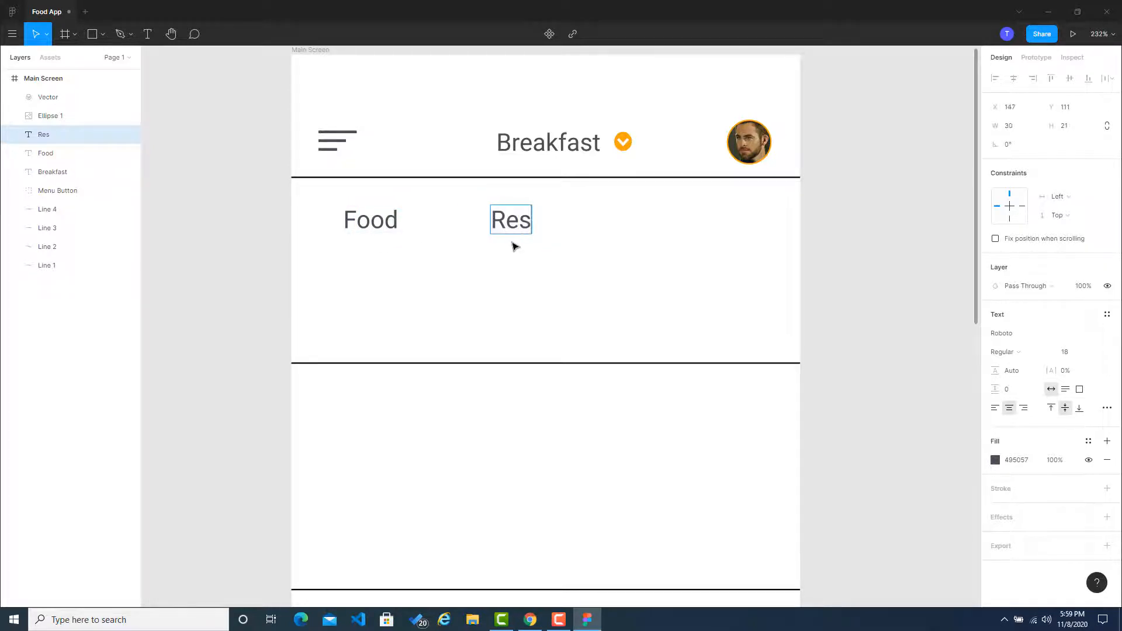
type("taurants")
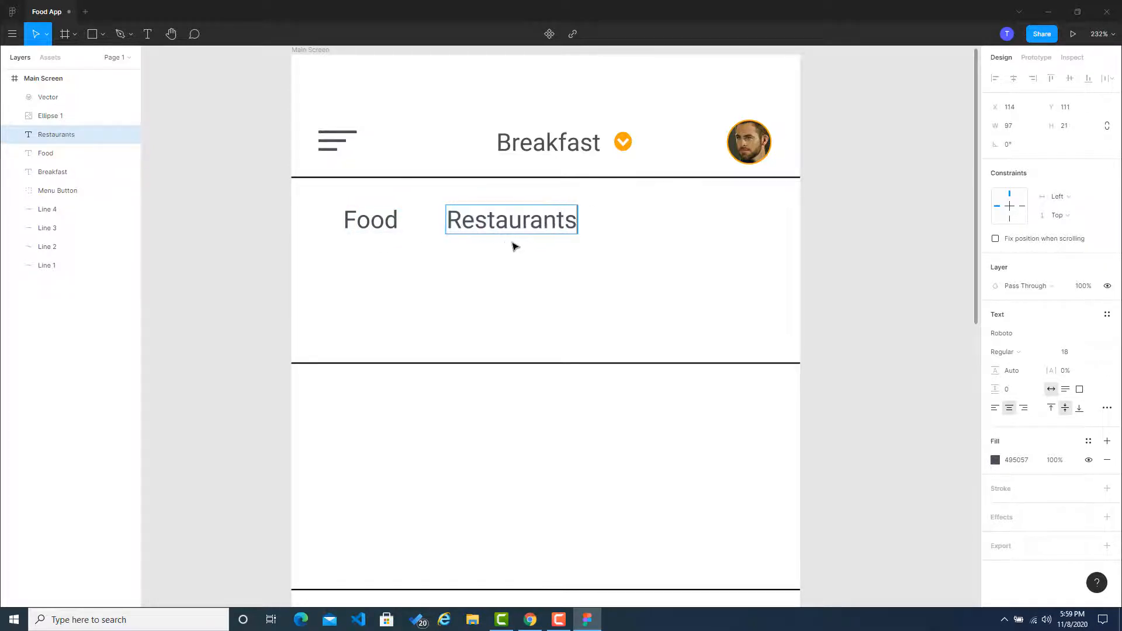
key("Escape")
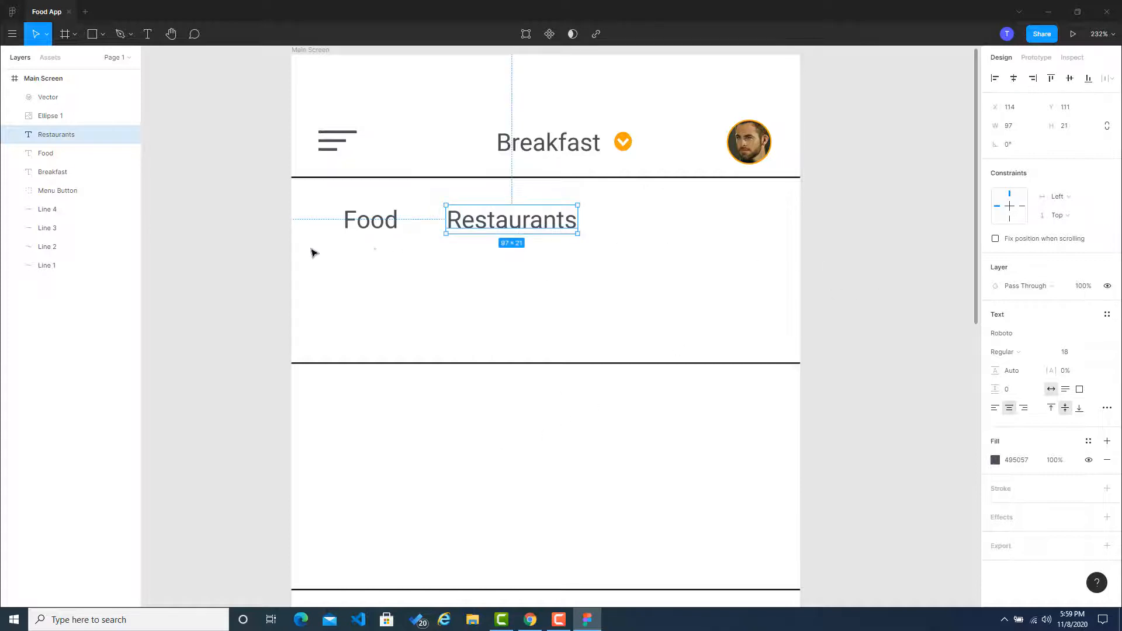
left_click(208, 278)
Step: Duplicate the Restaurants label, place the copy to its right in the same row and change its text to "Offers"
left_click(519, 225)
key("ctrl+v")
left_click_drag(519, 225, 677, 220)
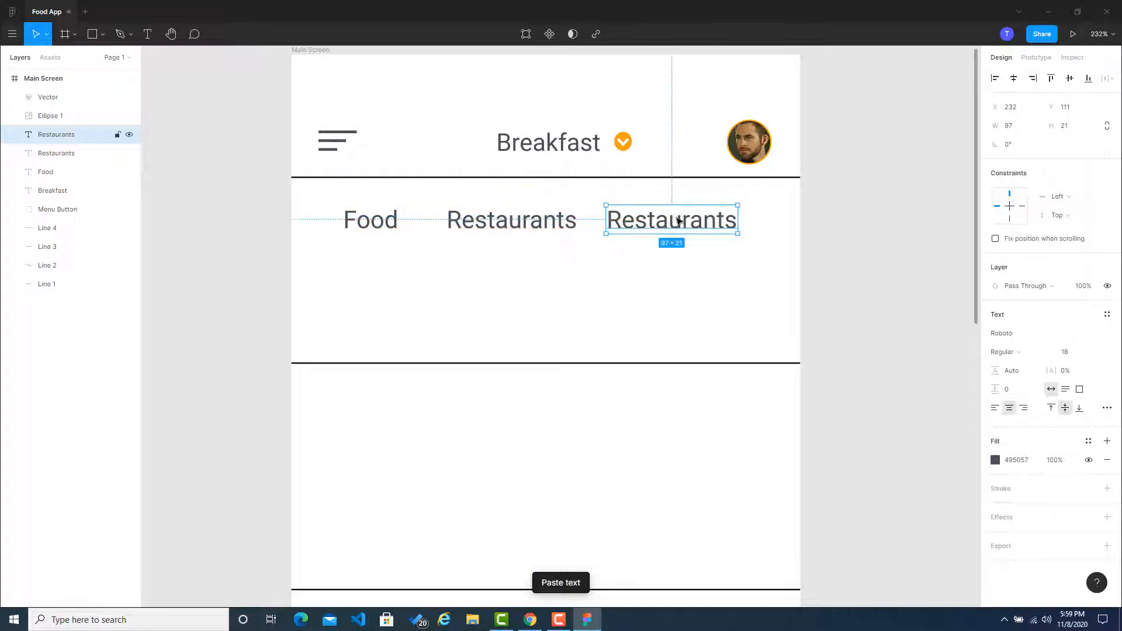
double_click(677, 220)
type("Offers")
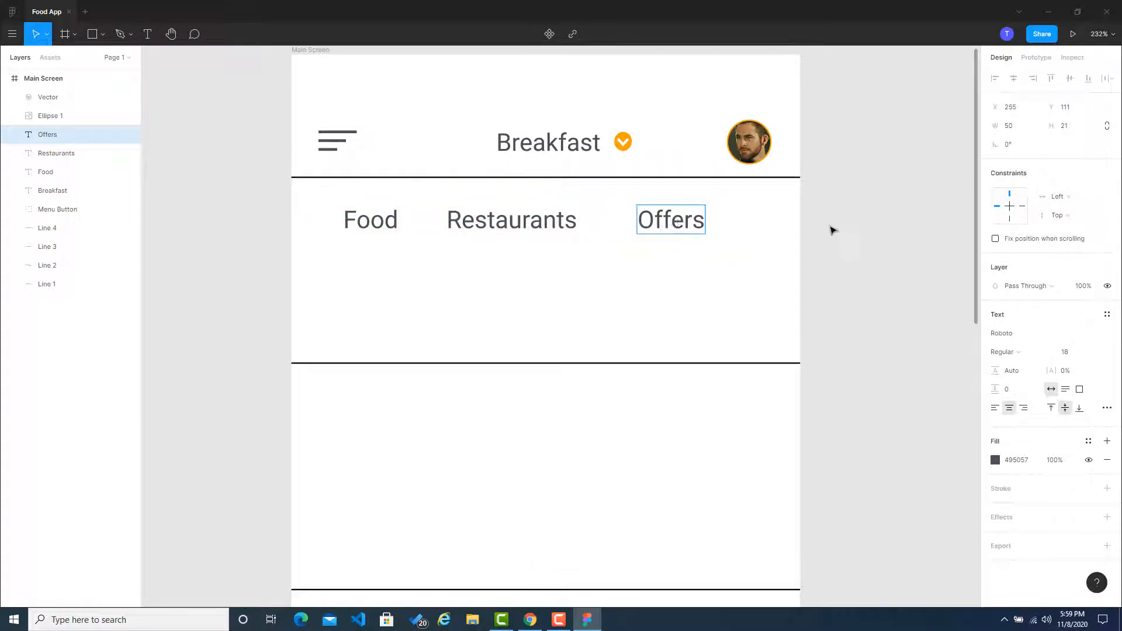
left_click(864, 229)
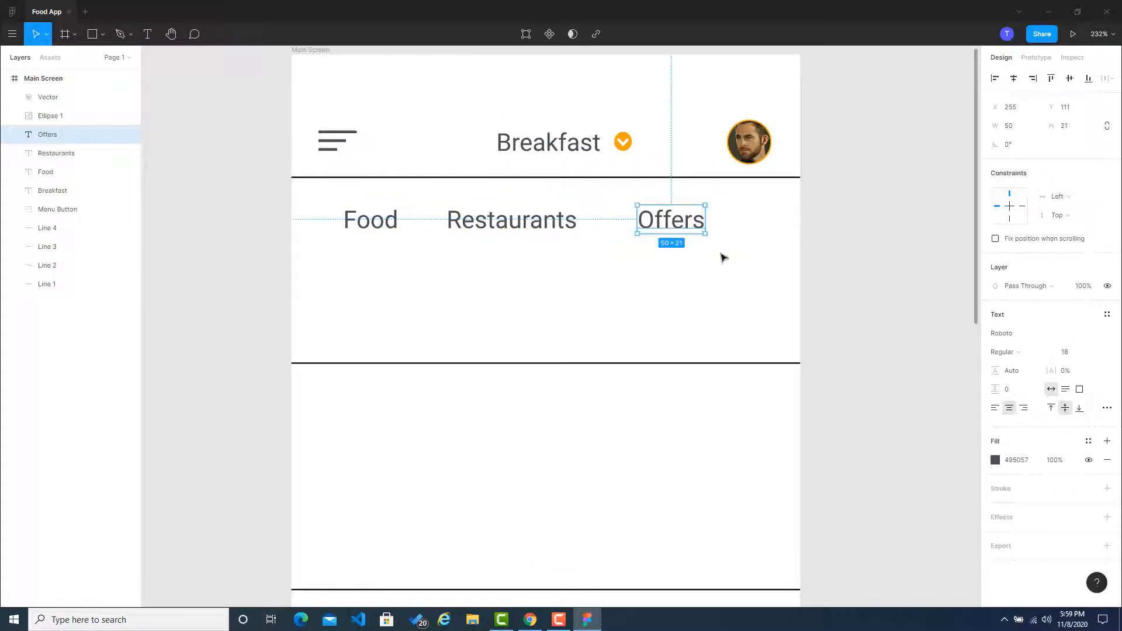
left_click(944, 238)
Step: Distribute the Food, Restaurants and Offers labels with equal horizontal spacing
left_click(385, 226)
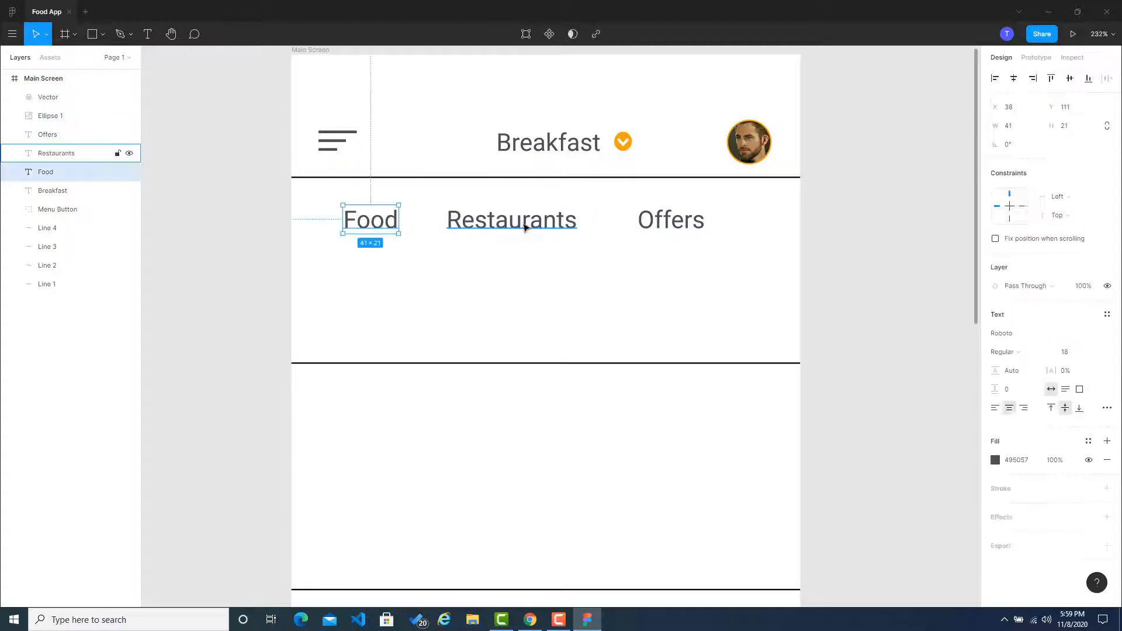
left_click(514, 222, "shift")
left_click(688, 222, "shift")
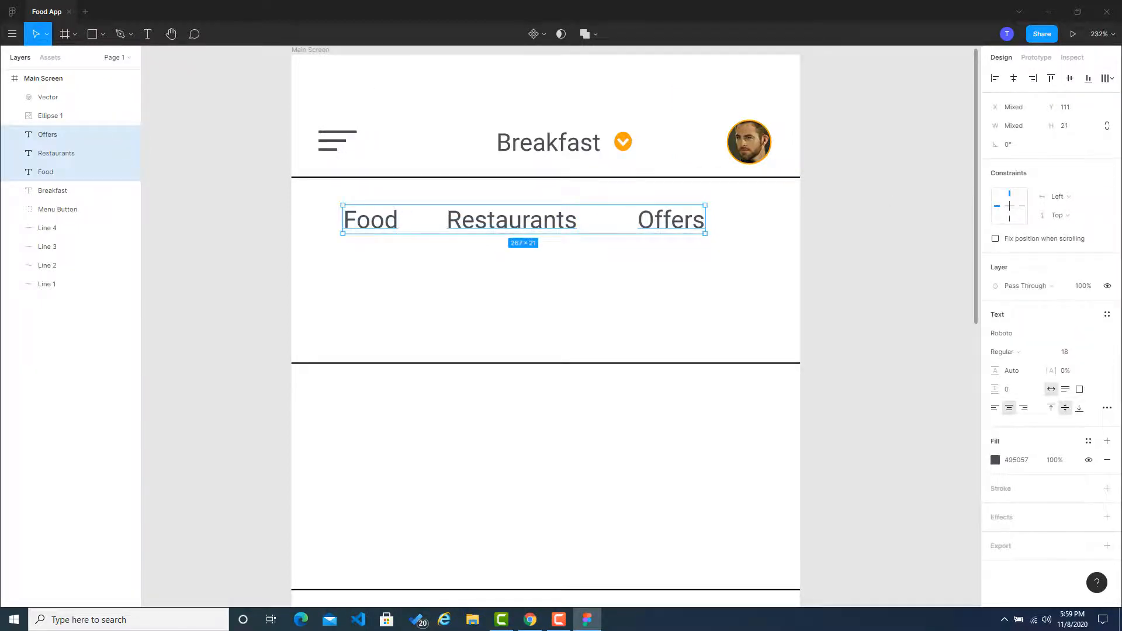
left_click(1106, 78)
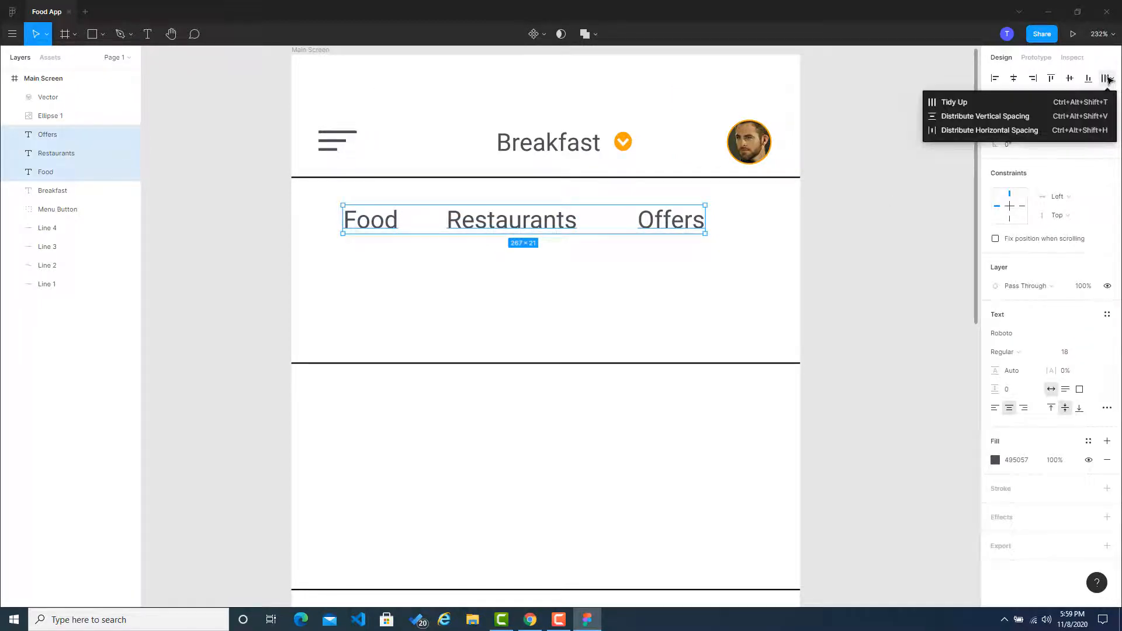
left_click(993, 130)
left_click(908, 199)
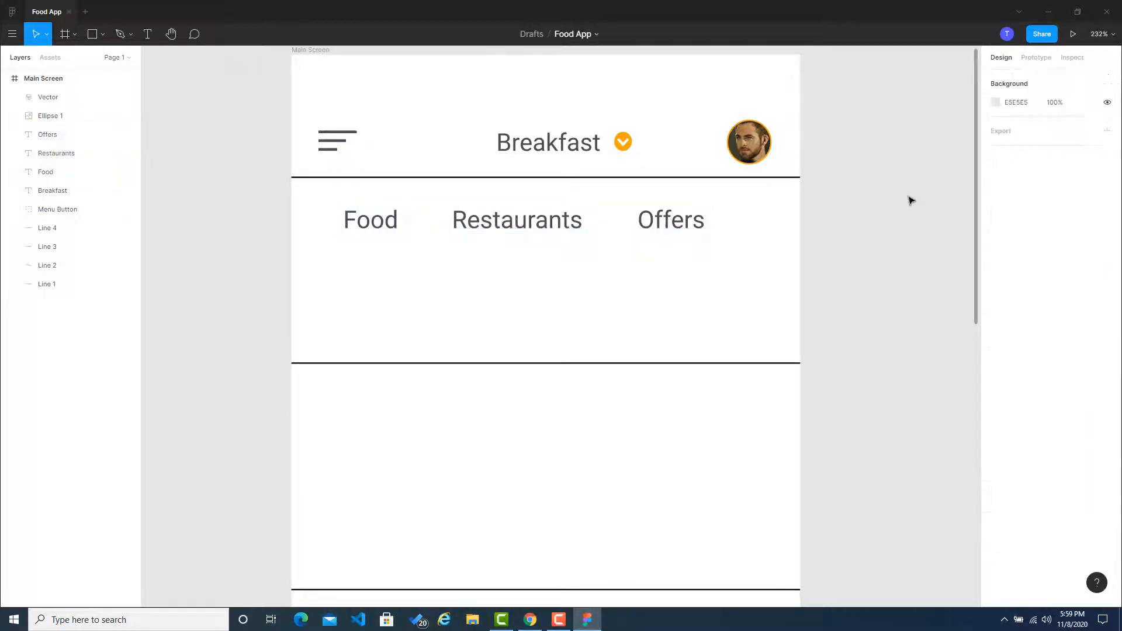
left_click(381, 222)
left_click(500, 222, "shift")
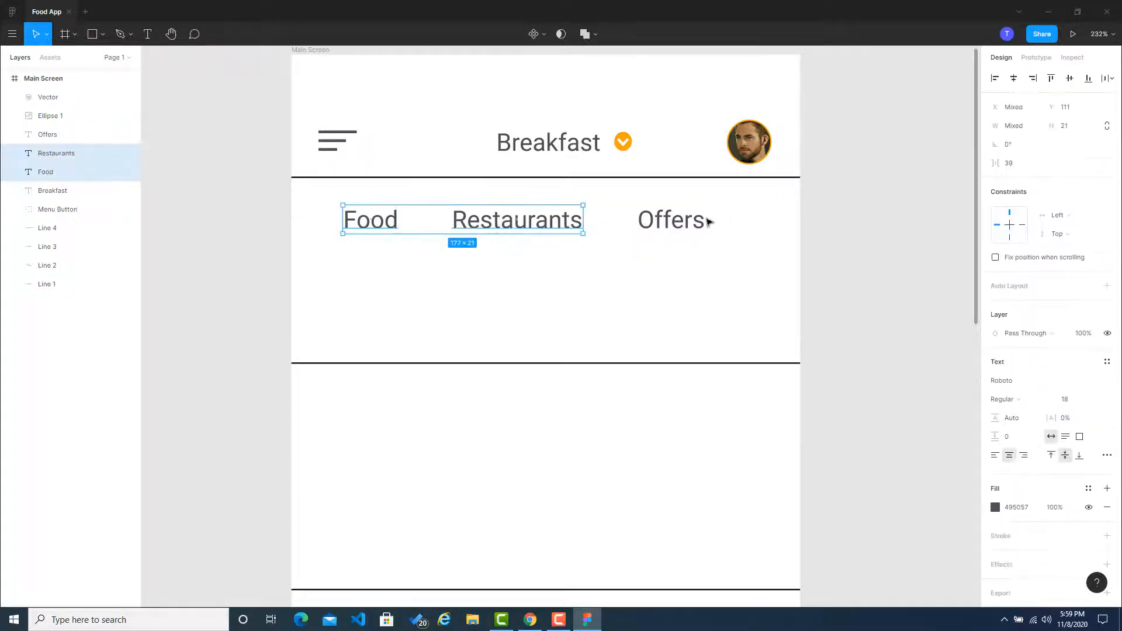
left_click(695, 222, "shift")
left_click(1106, 77)
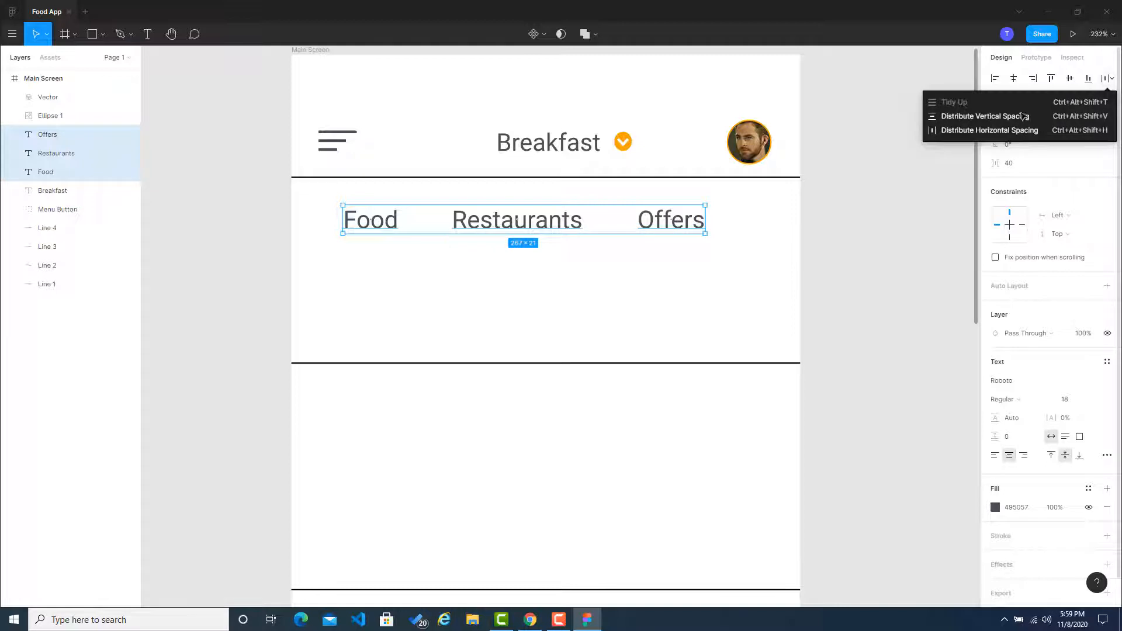
left_click(996, 130)
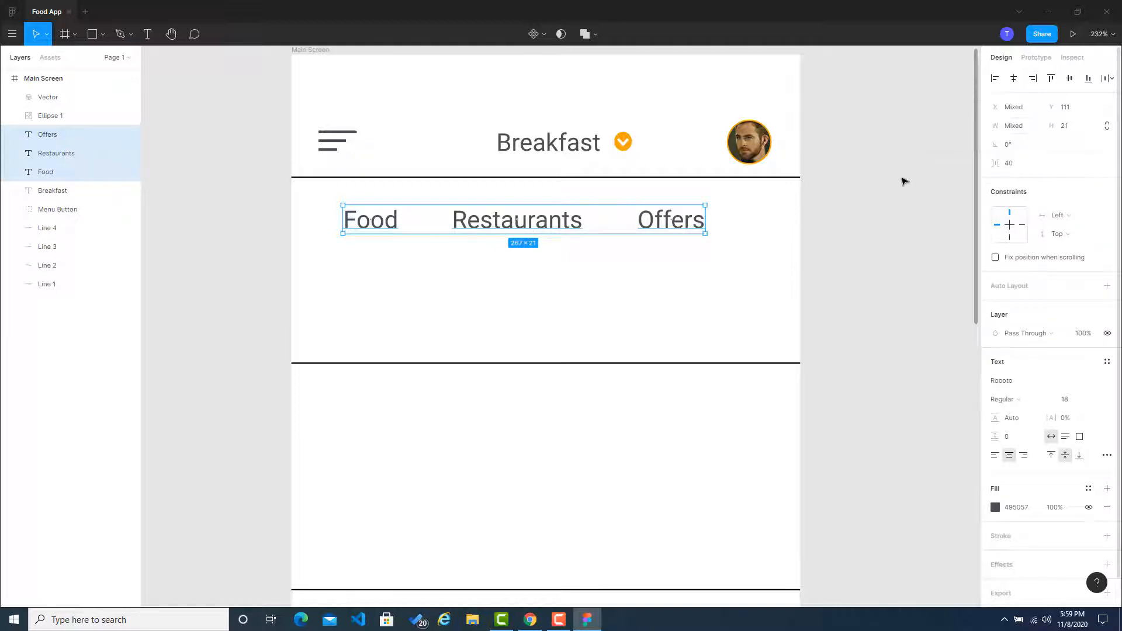
left_click(726, 230)
Step: Move the Food and Offers labels left together, aligning Food's left edge with the menu button at X 20
left_click(395, 221)
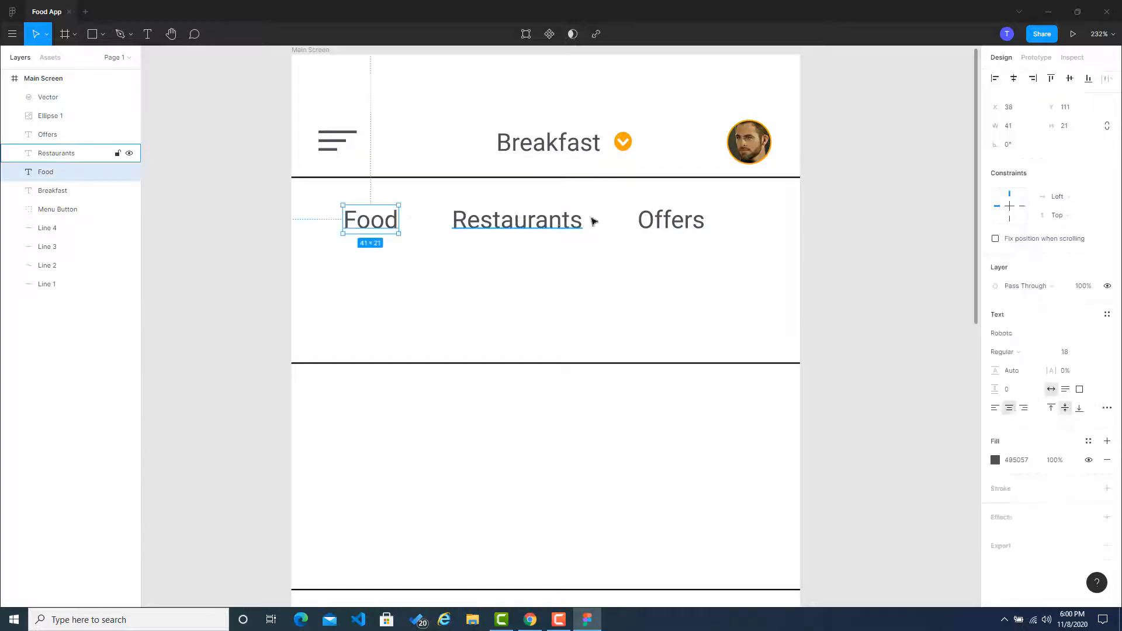
left_click(659, 221, "shift")
left_click_drag(530, 225, 506, 225)
left_click(885, 223)
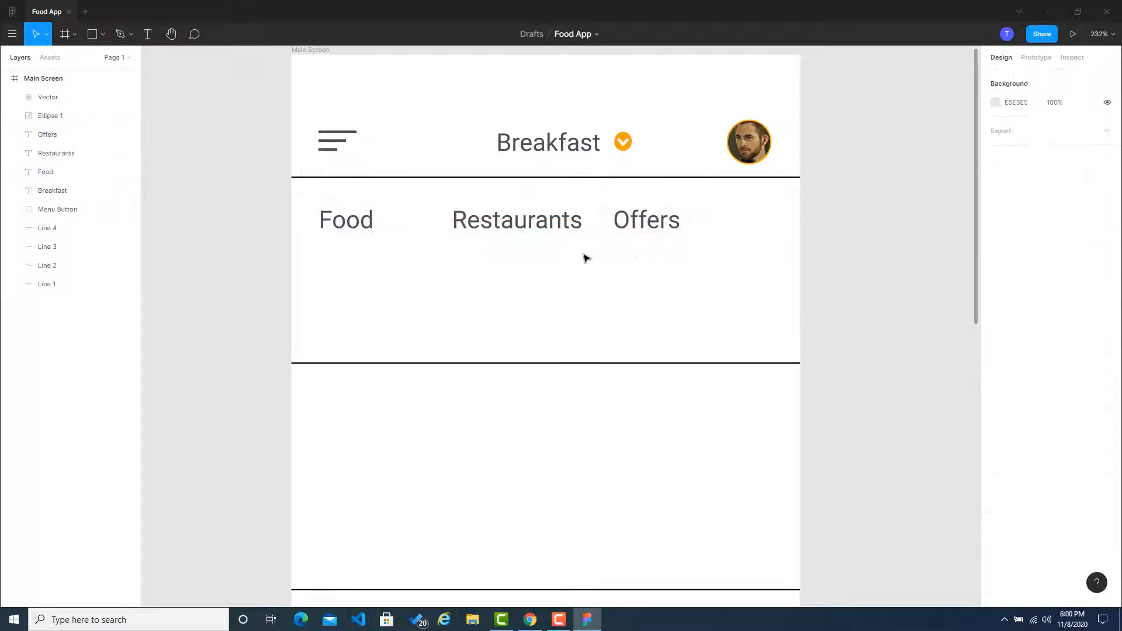
Step: Draw a horizontal line about 41 px long directly beneath the Food label as its underline
scroll(325, 240, "up", 5)
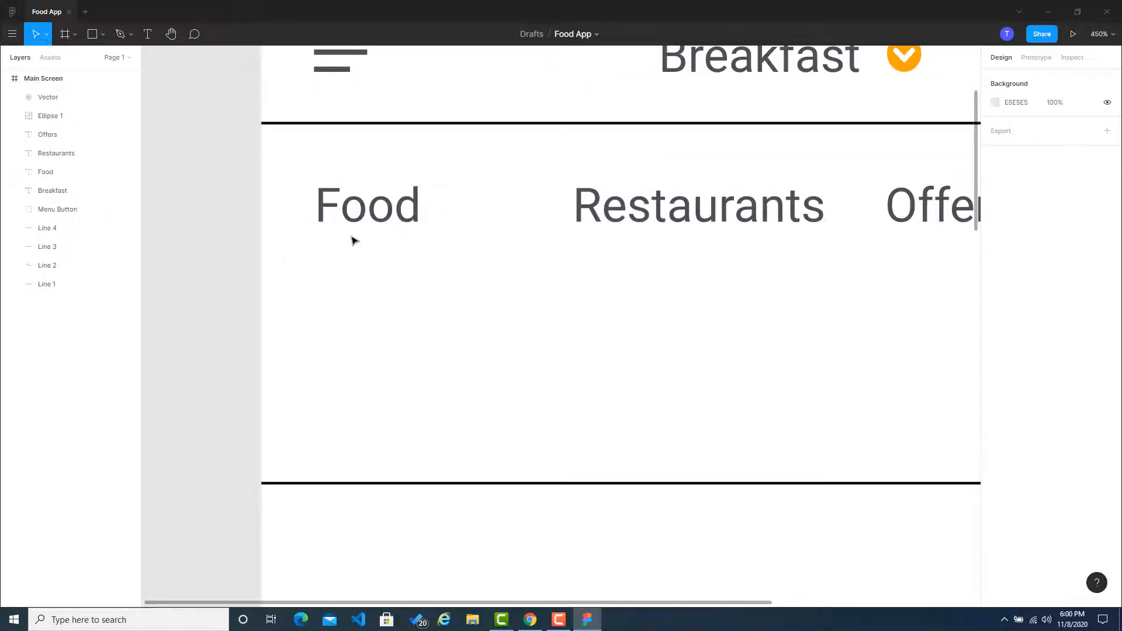
left_click(102, 35)
left_click(86, 75)
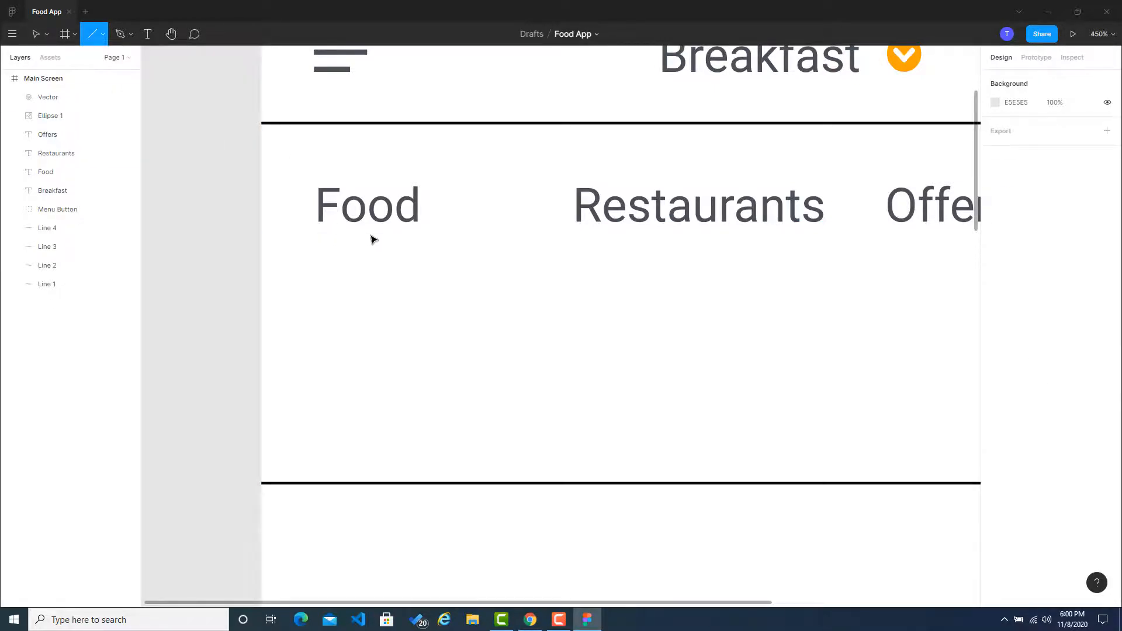
mouse_move(318, 234)
left_mouse_down()
mouse_move(424, 240)
mouse_move(355, 238)
mouse_move(392, 233)
left_mouse_up()
left_click(243, 248)
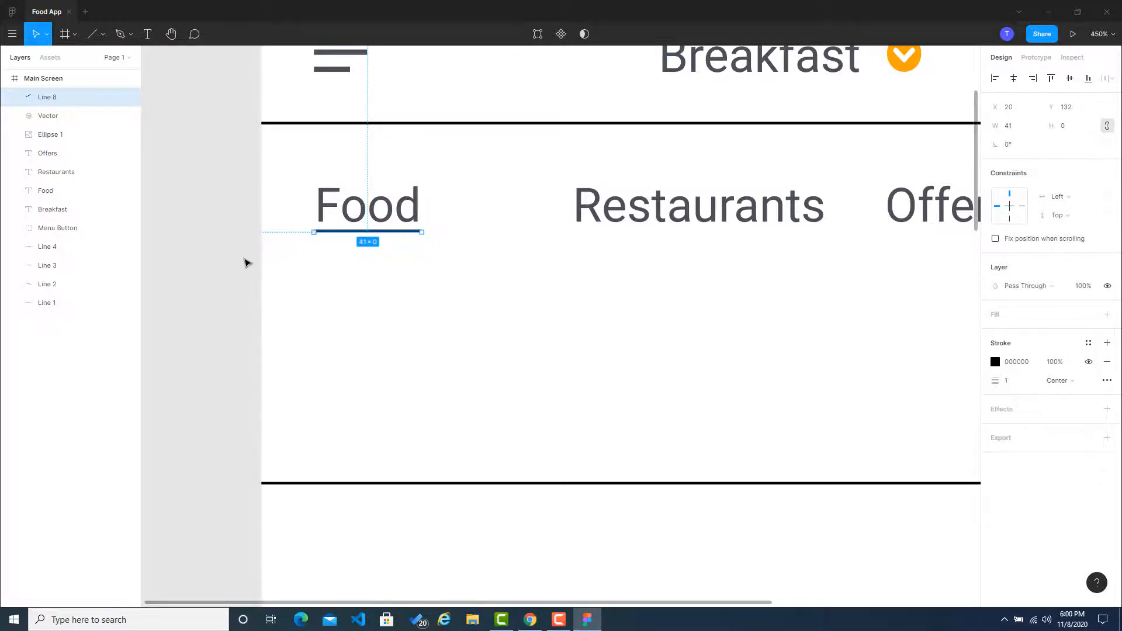
left_click(244, 262)
left_click(399, 234)
Step: Even out the horizontal gaps again so the Restaurants label sits midway between Food and Offers
left_click(590, 210)
scroll(589, 245, "down", 3)
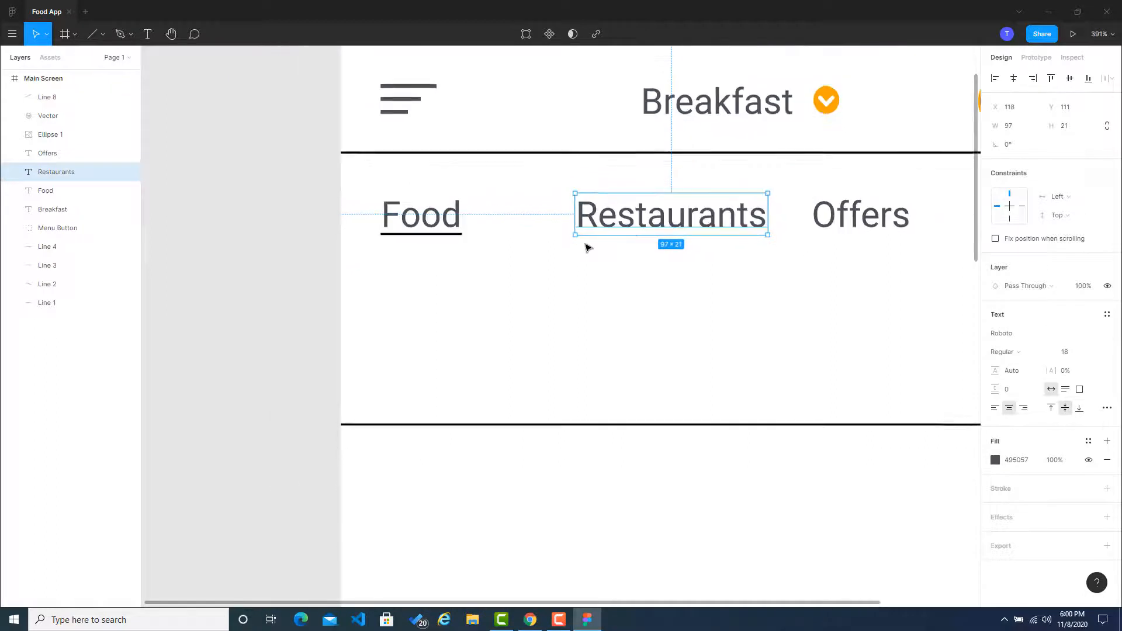
left_click(272, 300)
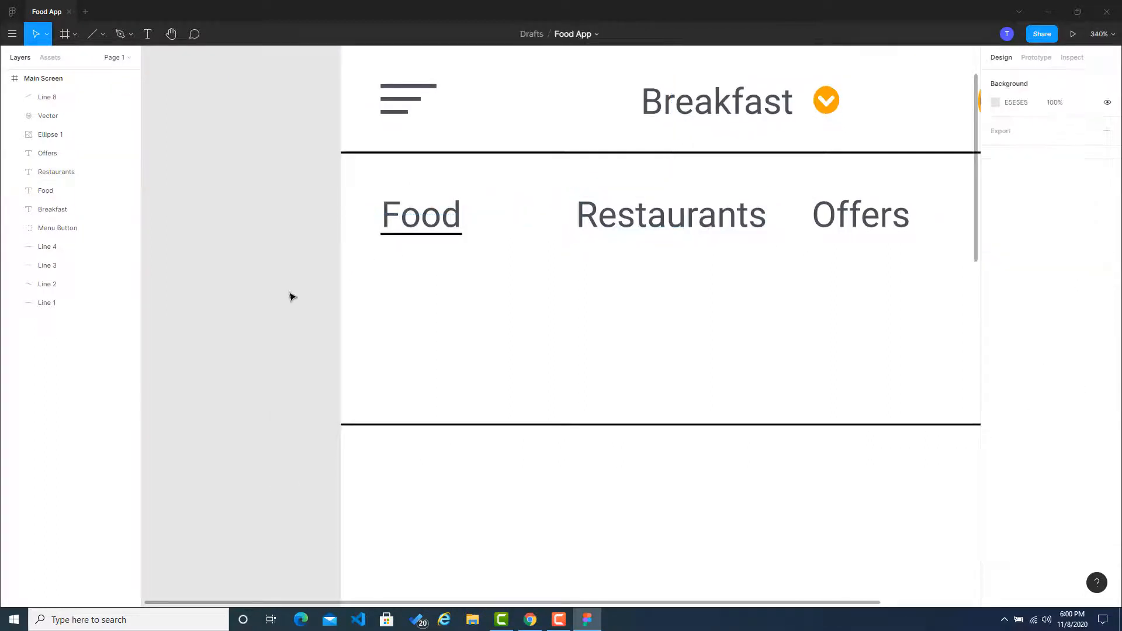
left_click(676, 224)
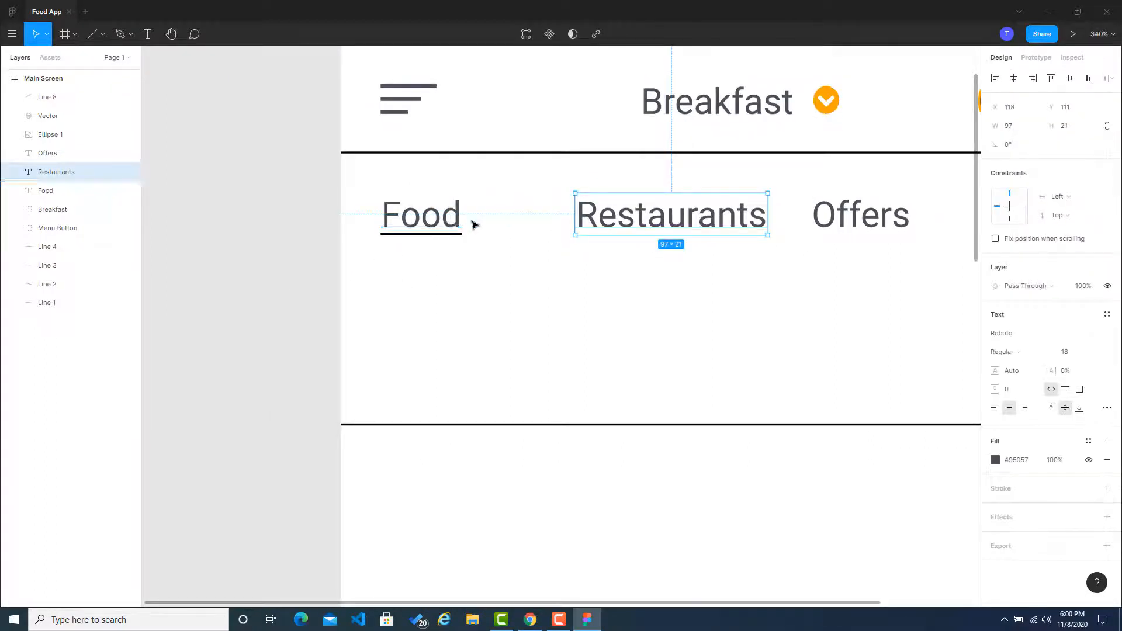
left_click(281, 280)
left_click(584, 221)
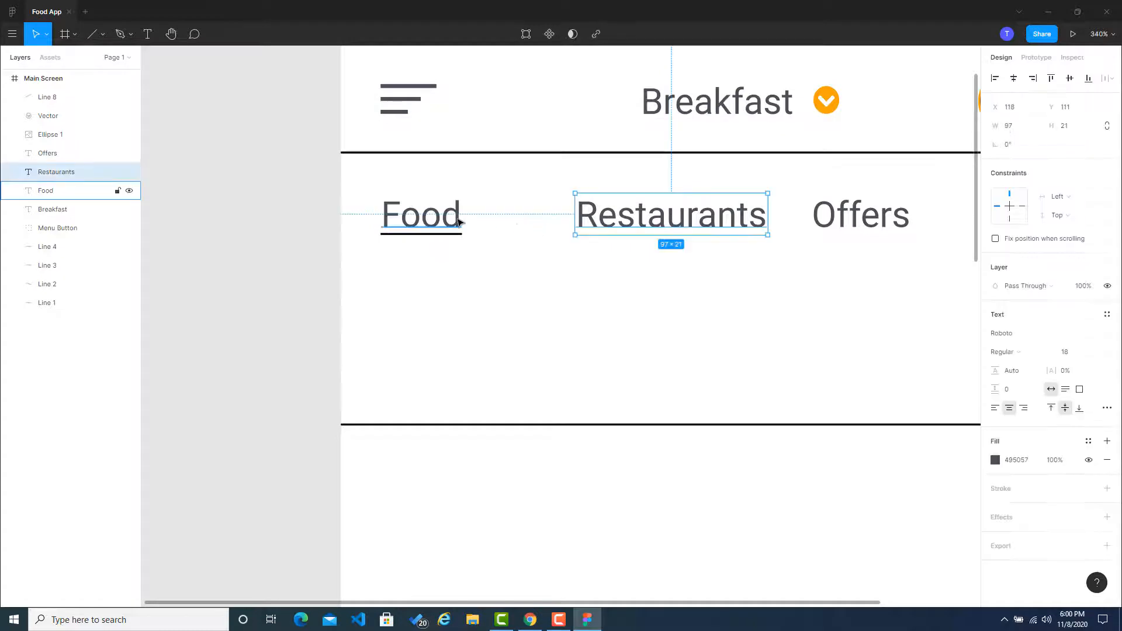
left_click(403, 215, "shift")
left_click(826, 224, "shift")
left_click(1110, 77)
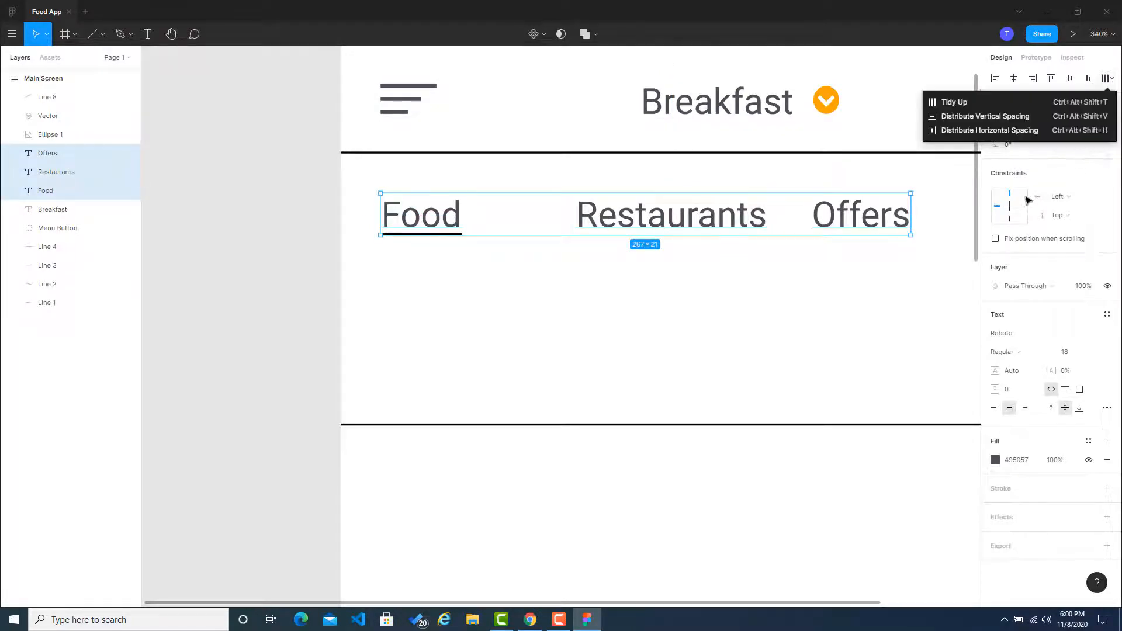
left_click(1008, 130)
left_click(300, 293)
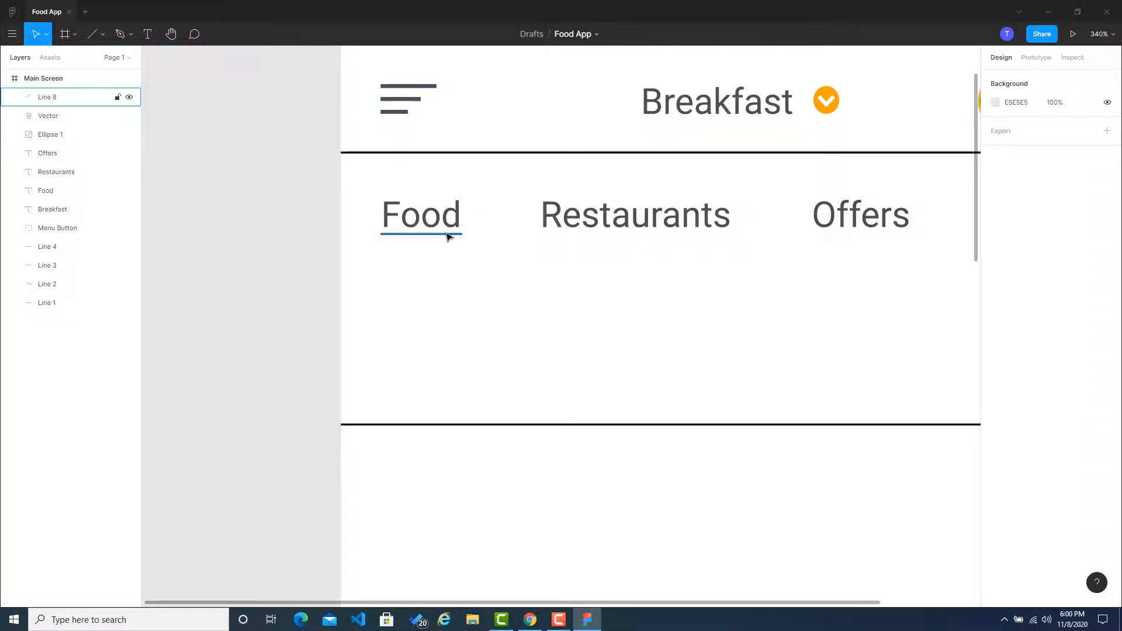
Step: Copy the light grey CED4DA from the grey palette on Coolors in Chrome and apply it as the Restaurants label's fill in Figma
scroll(586, 269, "down", 4)
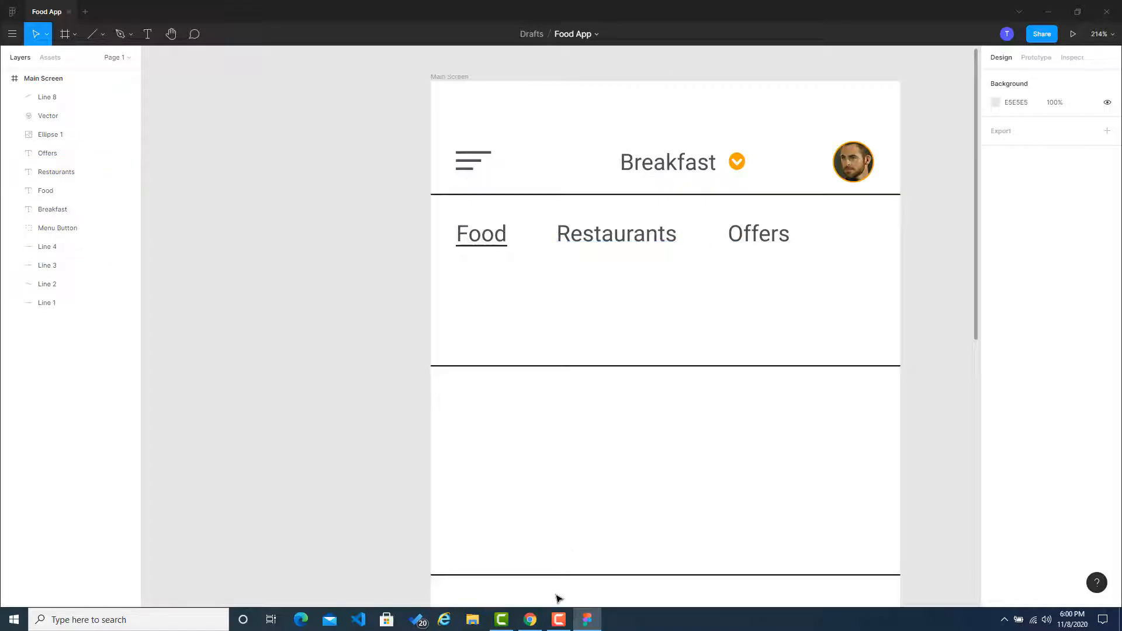
left_click(530, 619)
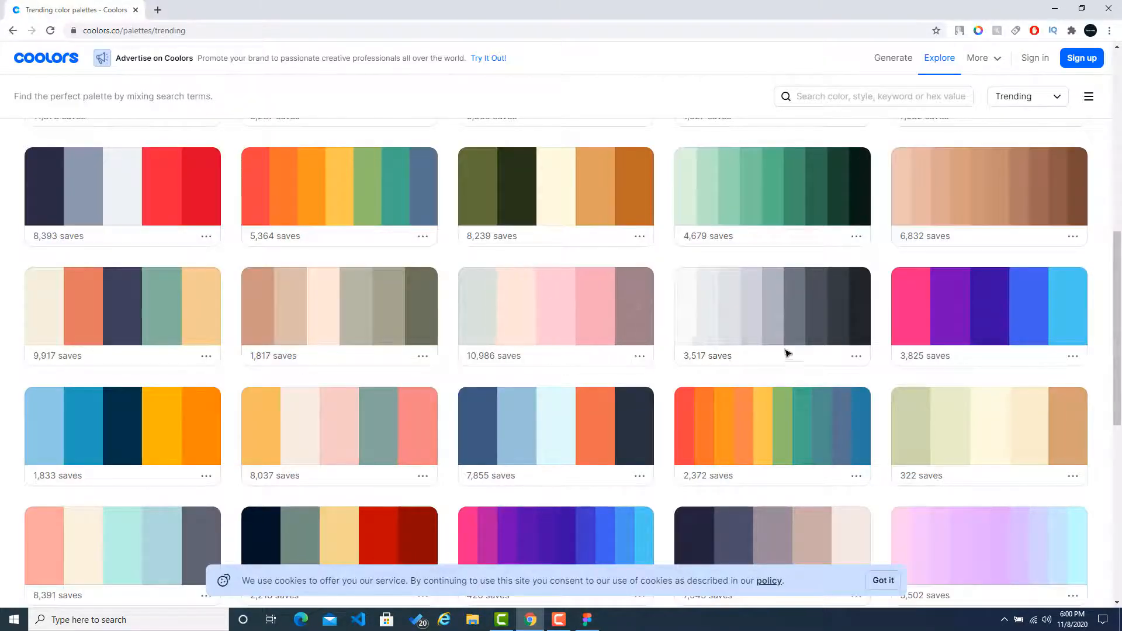
left_click(746, 320)
left_click(587, 620)
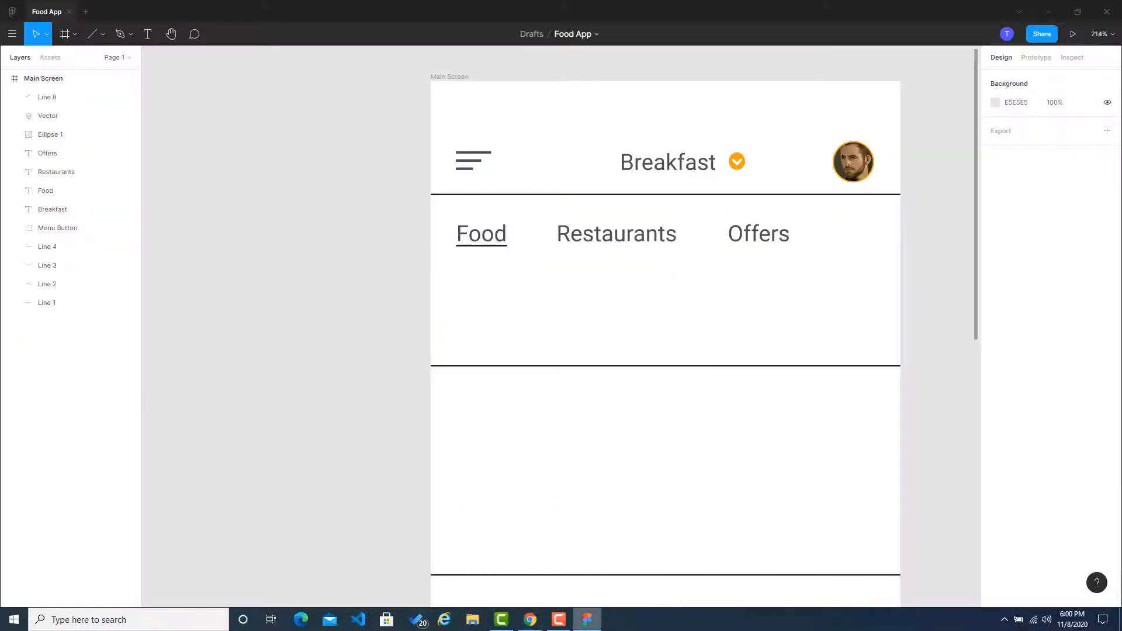
left_click(618, 234)
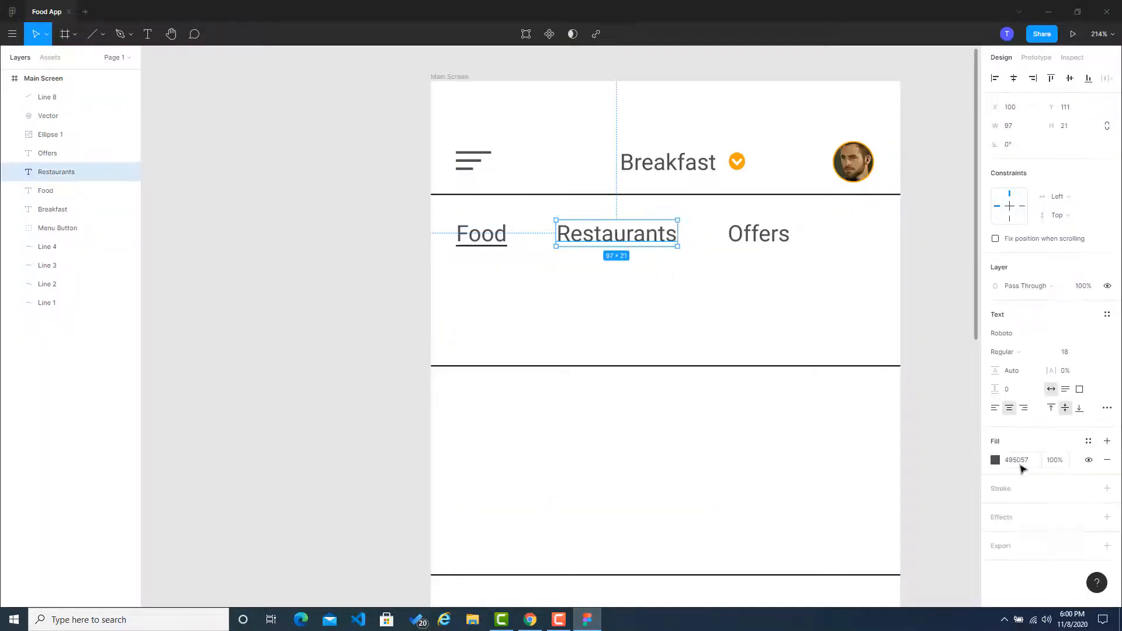
left_click(1019, 461)
type("CED4DA")
left_click(941, 316)
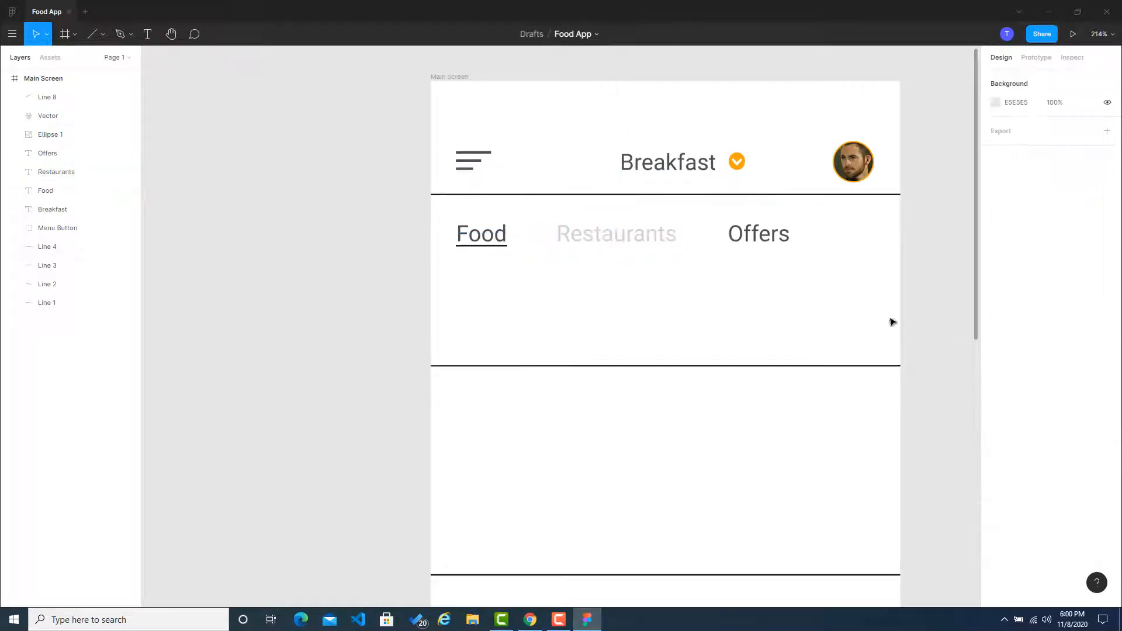
Step: Apply the same copied light grey CED4DA as the fill of the Offers label
left_click(780, 244)
left_click(1018, 459)
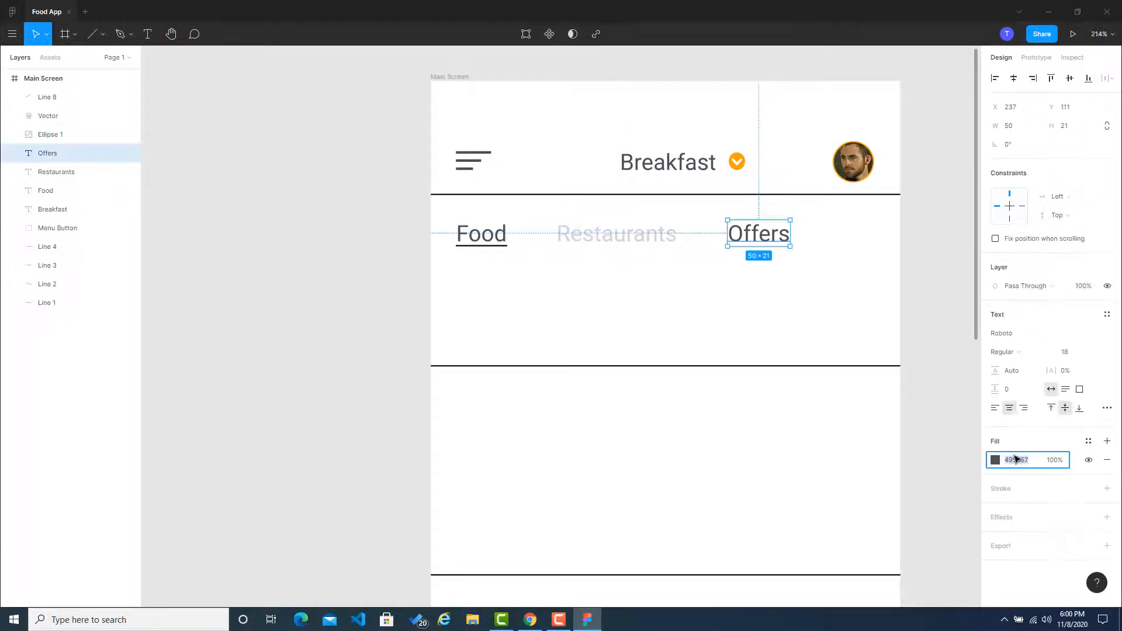
type("CED4DA")
left_click(806, 326)
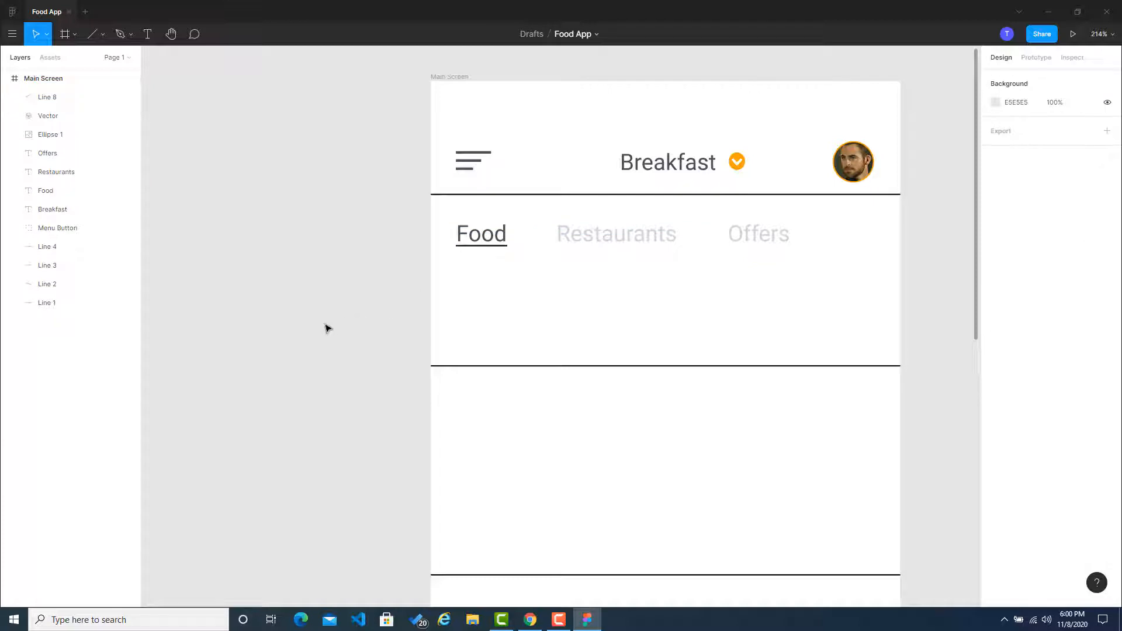
Step: Copy the dark navy from the blue-and-orange palette on Coolors and set it as the Food label's fill in Figma
left_click(529, 619)
left_click(620, 426)
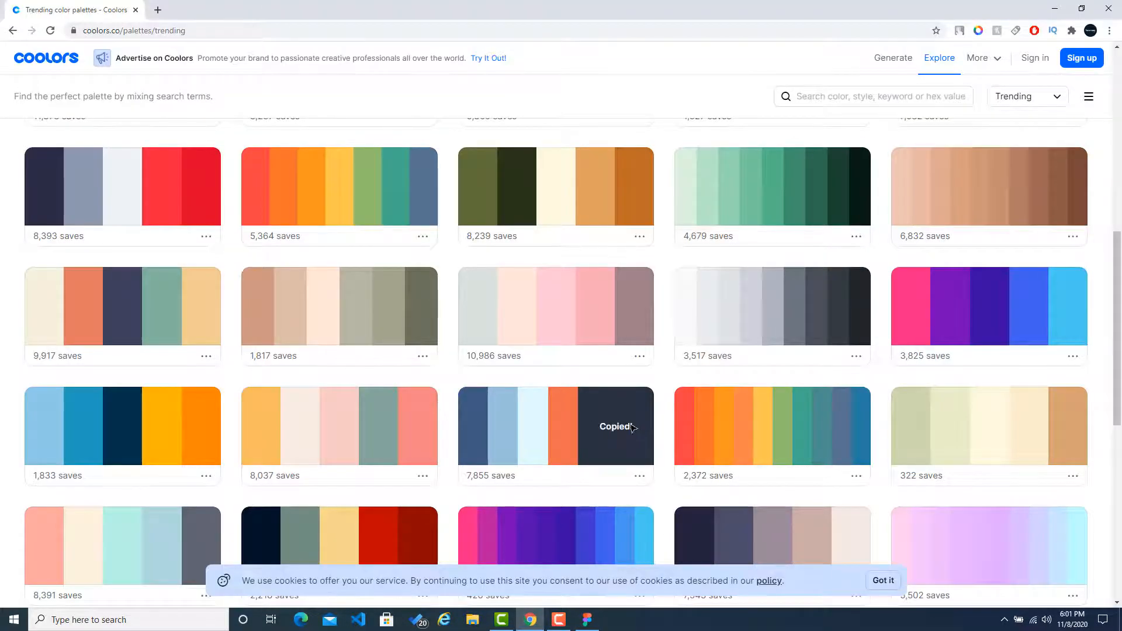
left_click(587, 619)
left_click(485, 240)
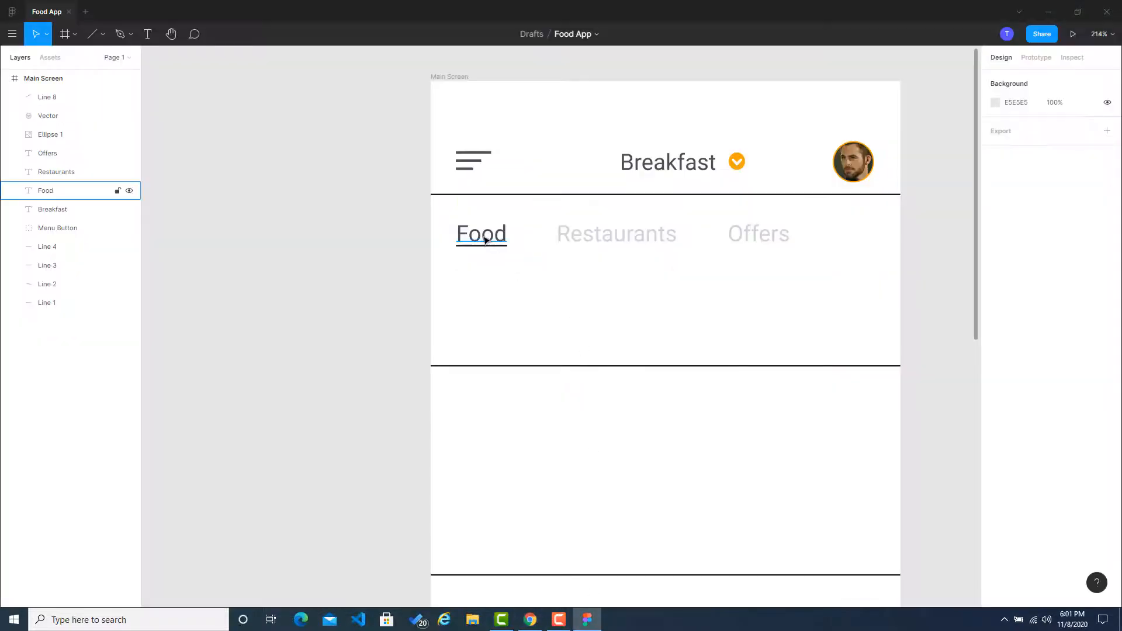
left_click(1023, 459)
key("ctrl+v")
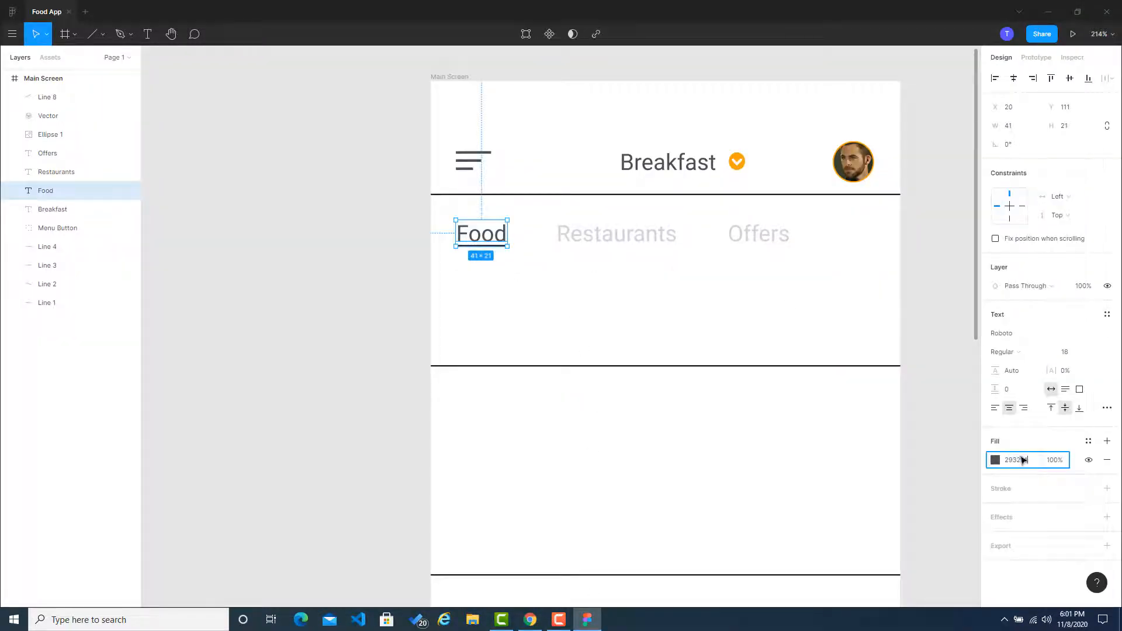
left_click(870, 301)
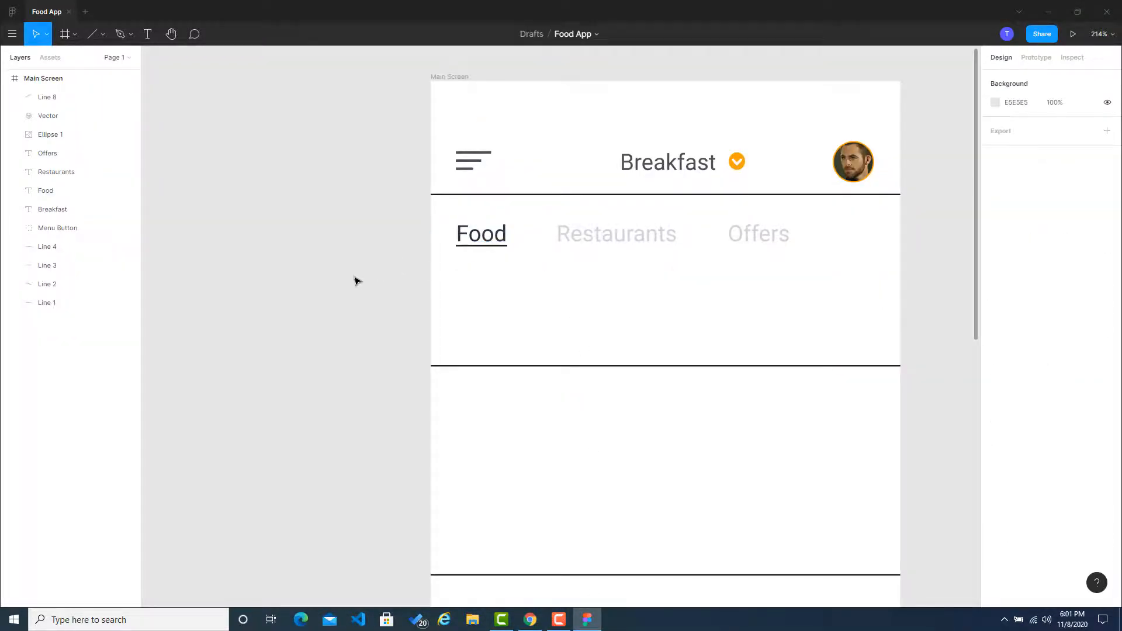
Step: Copy the blue 4361EE from Coolors and set it as the stroke color of the line under the Food label in Figma
left_click(497, 246)
left_click(530, 620)
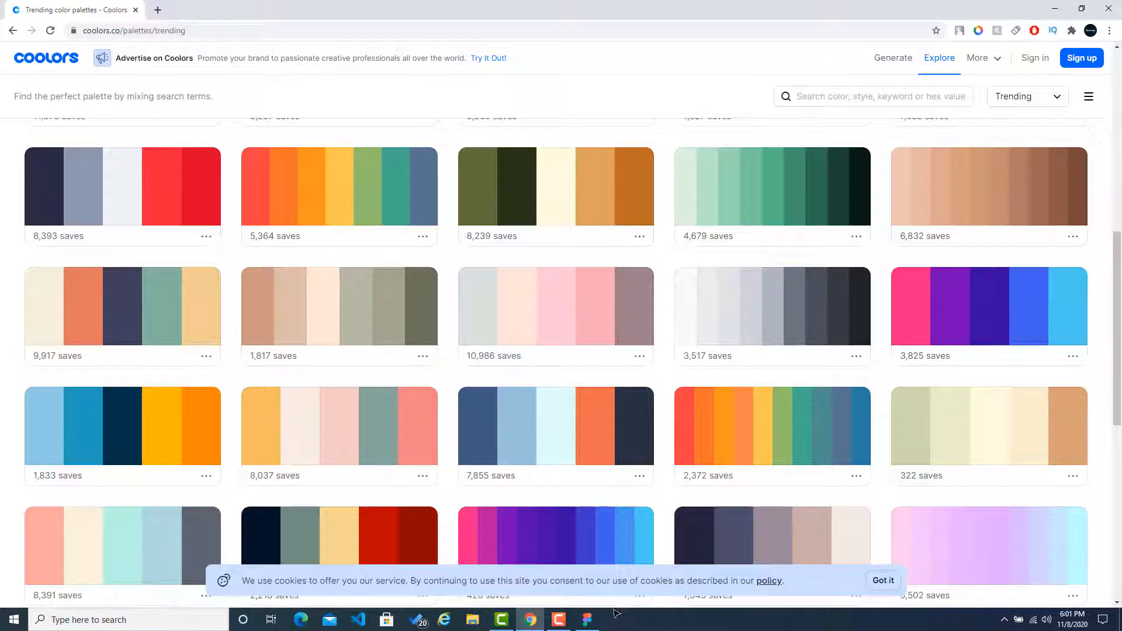
left_click(586, 620)
left_click(1018, 365)
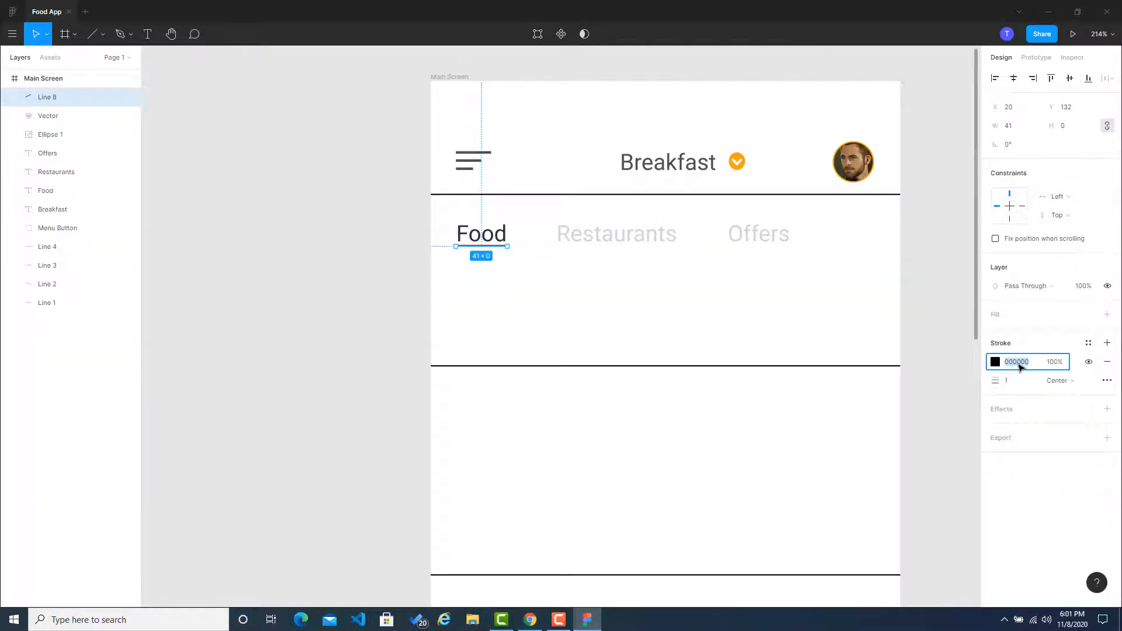
key("ctrl+v")
left_click(935, 345)
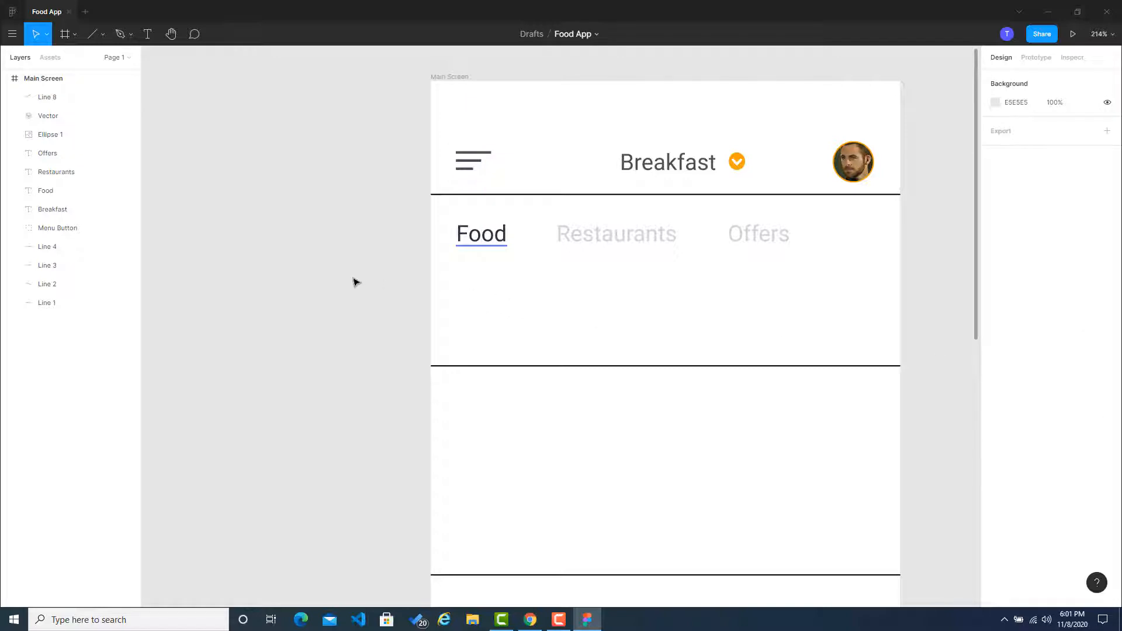
left_click(499, 246)
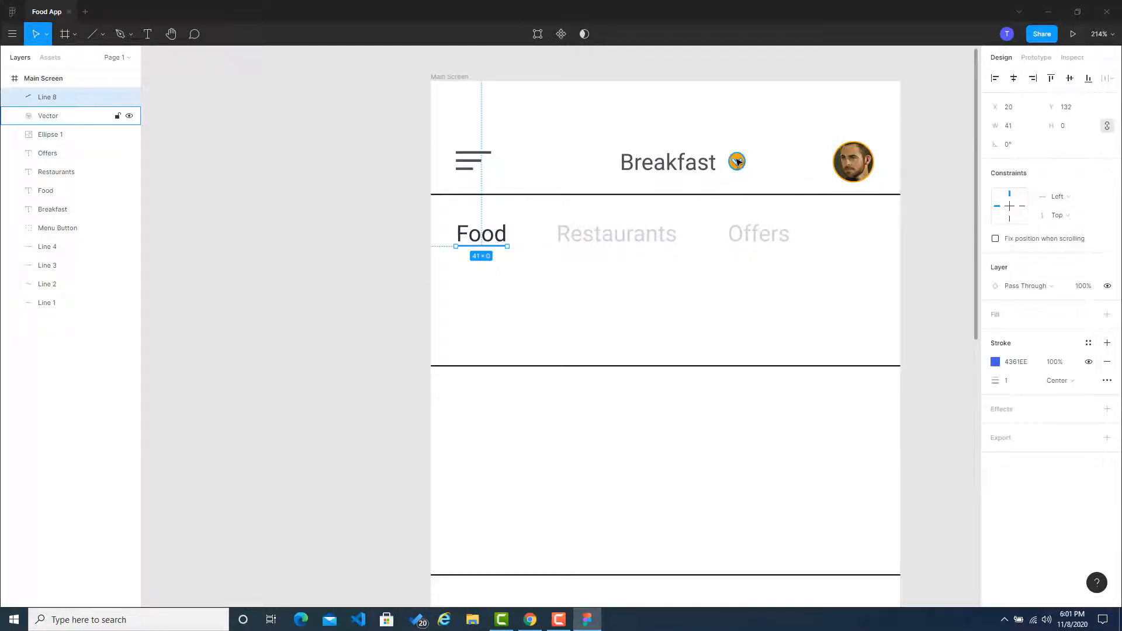
left_click(376, 271)
Step: Set the stroke of the line under the Food label to the orange document color
left_click(478, 250)
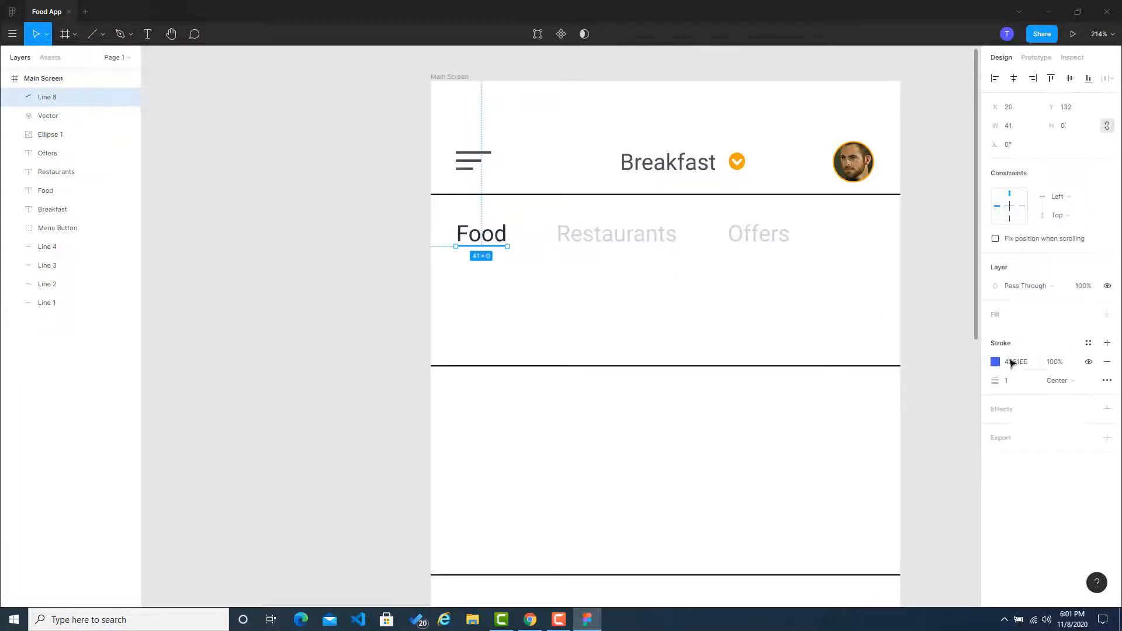
left_click(1003, 363)
left_click(996, 363)
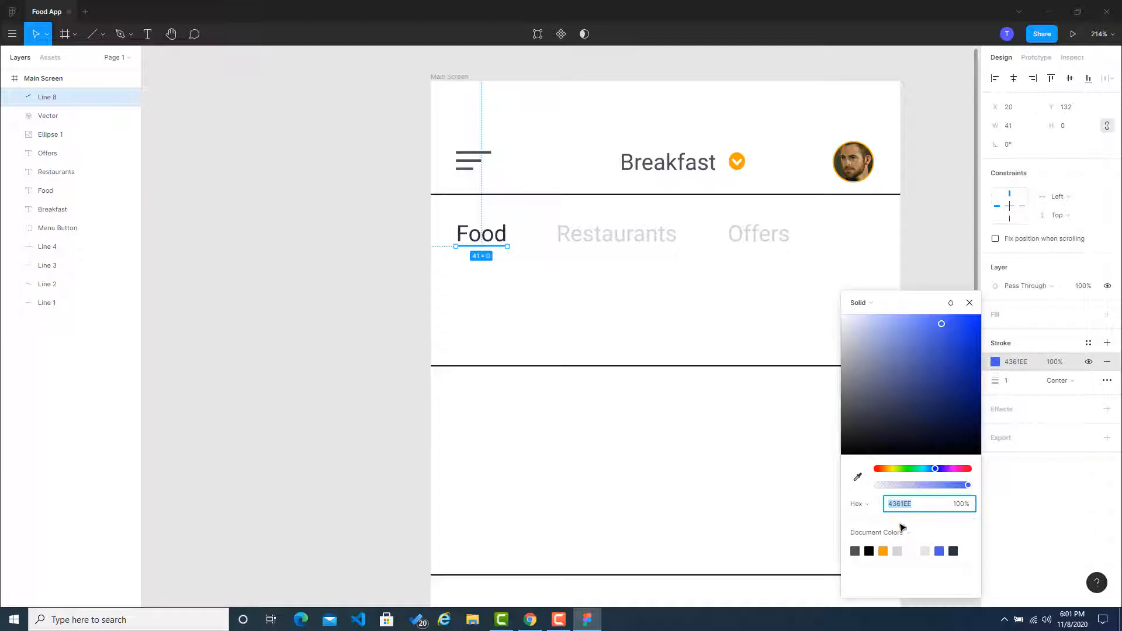
left_click(883, 551)
left_click(320, 320)
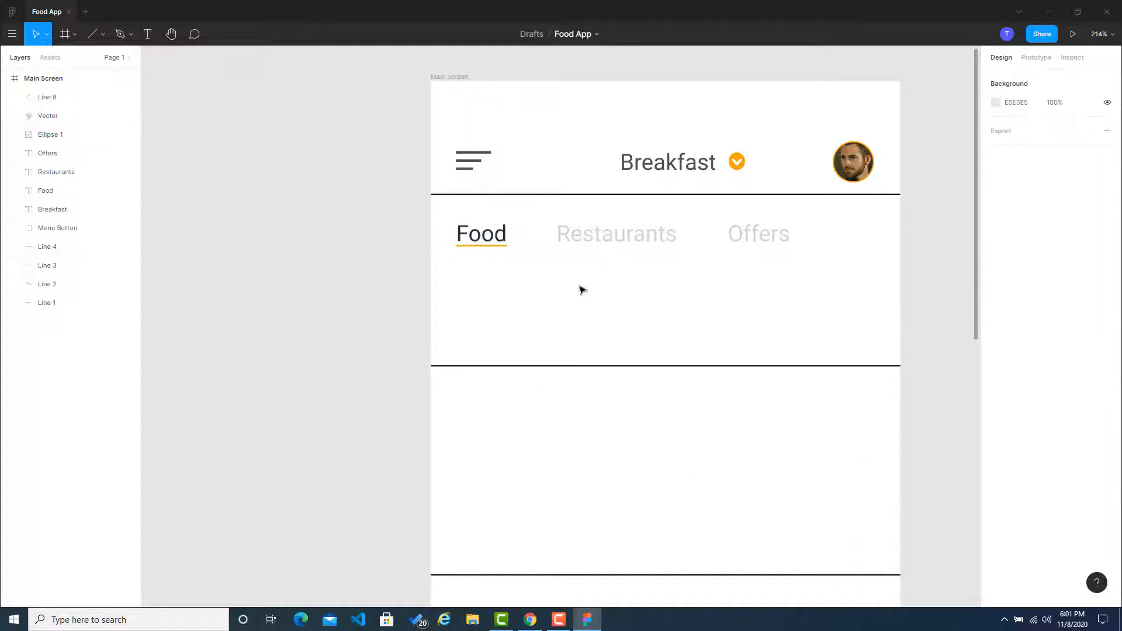
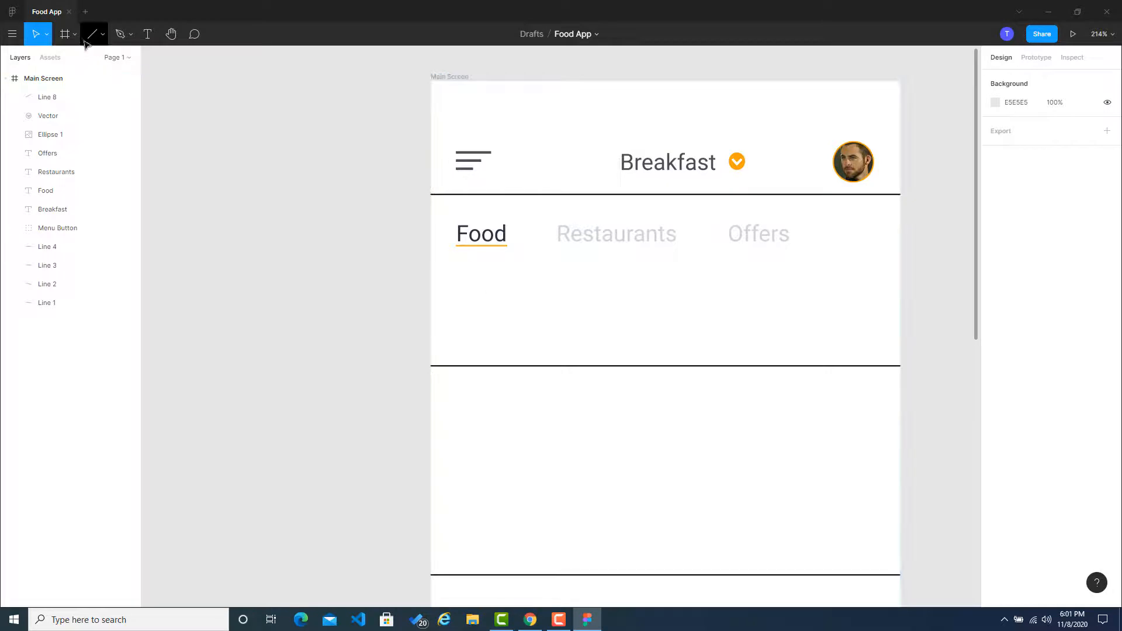
Step: Draw a rectangle about 329 by 46 below the tab labels, above the second divider line
left_click(102, 34)
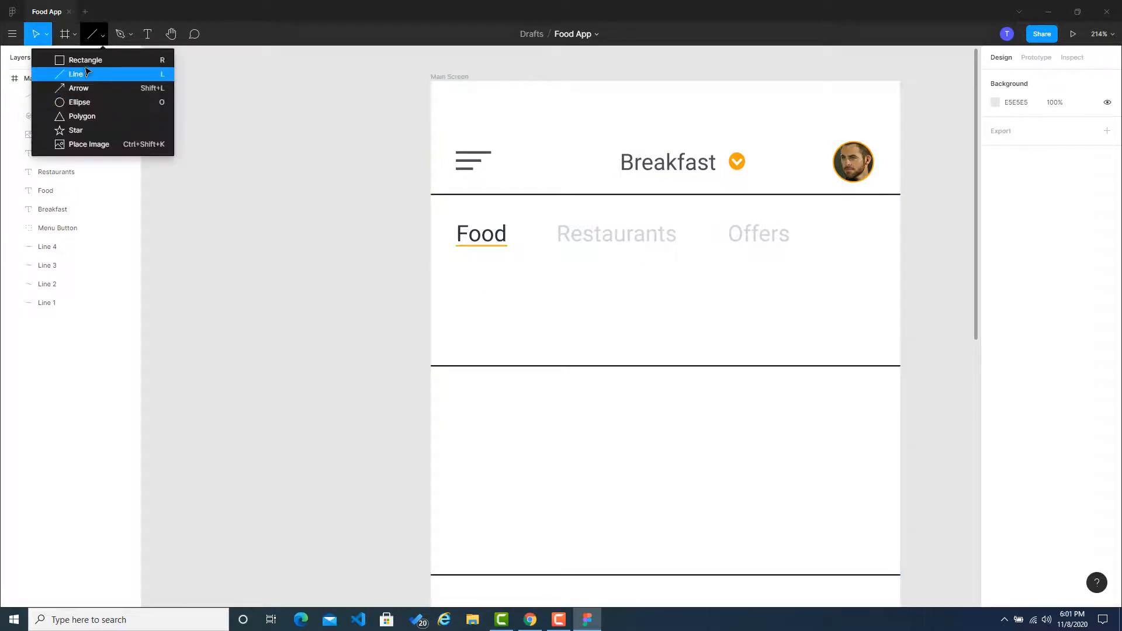
left_click(87, 60)
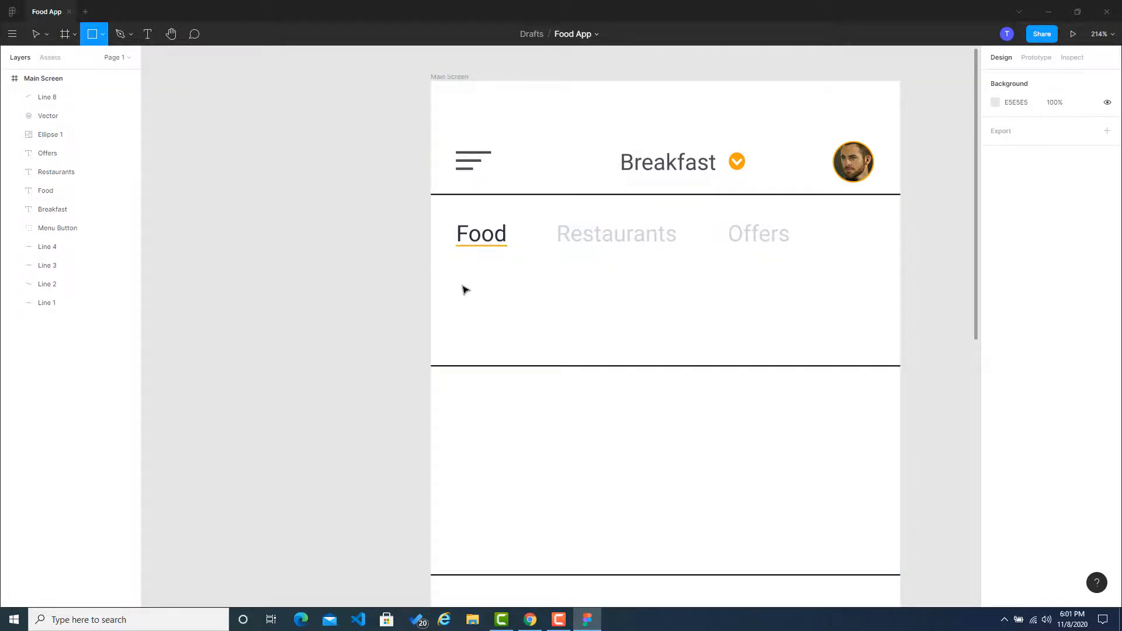
mouse_move(461, 284)
left_mouse_down()
mouse_move(871, 355)
mouse_move(876, 345)
left_mouse_up()
left_click(944, 320)
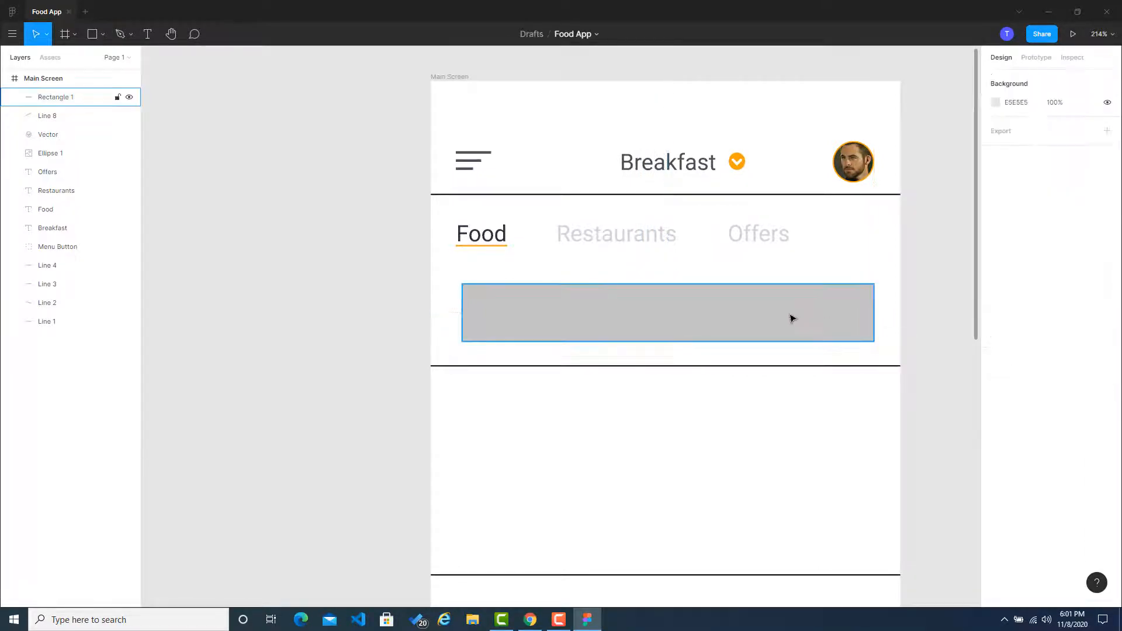
left_click_drag(791, 318, 791, 318)
left_click(956, 298)
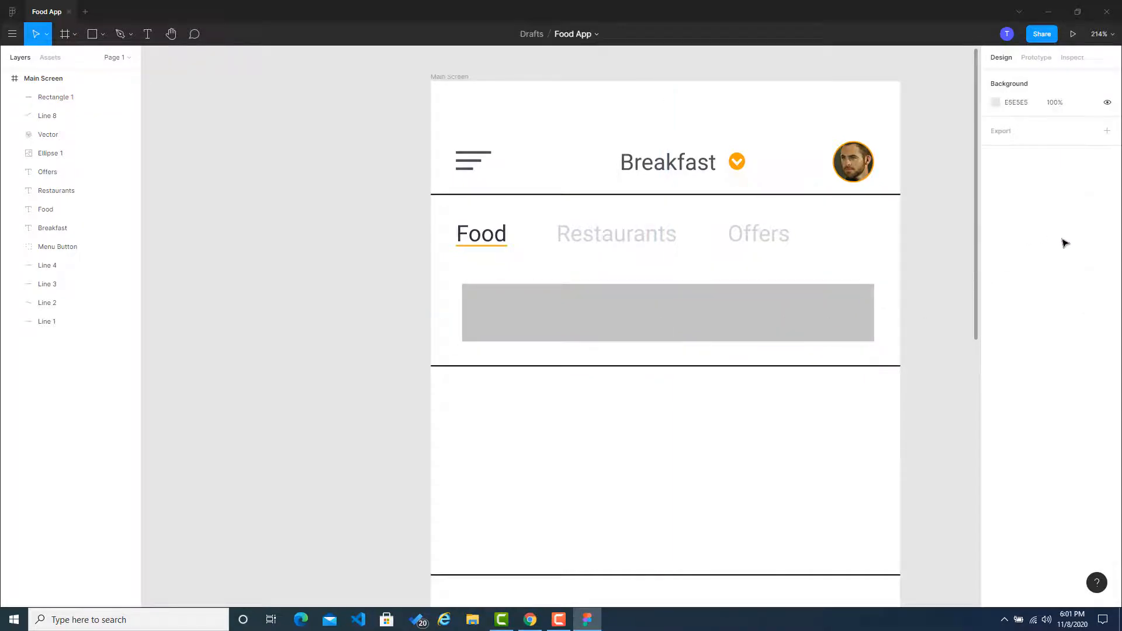
Step: Add a layout grid to the Main Screen frame, make it a column grid and set its count to 6
left_click(460, 82)
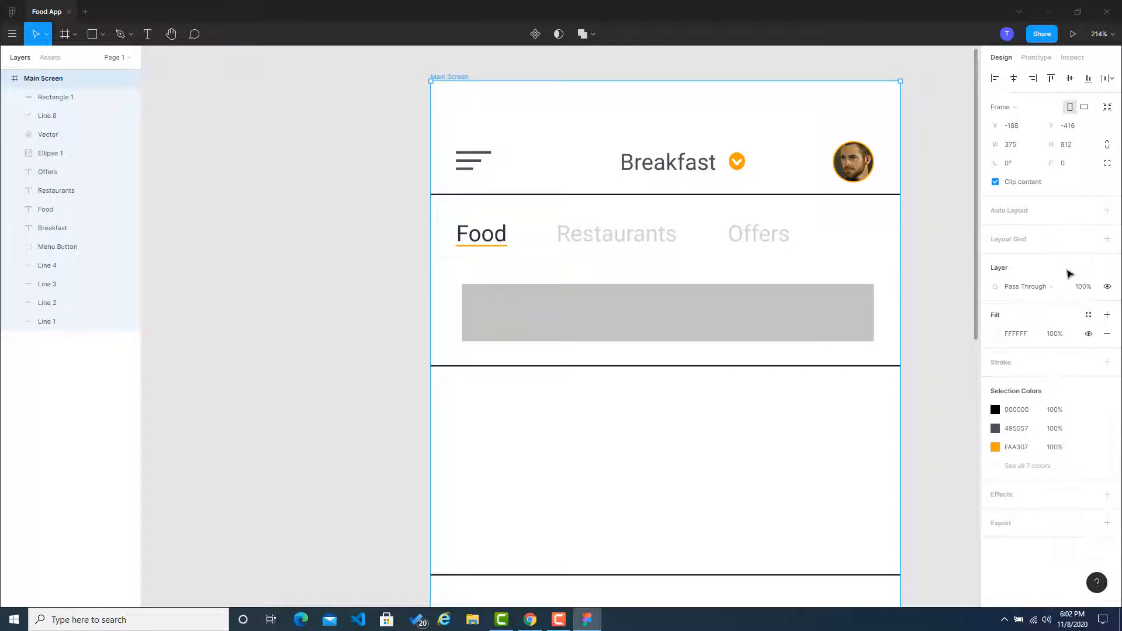
left_click(1091, 239)
left_click(1092, 240)
left_click(1105, 240)
left_click(995, 257)
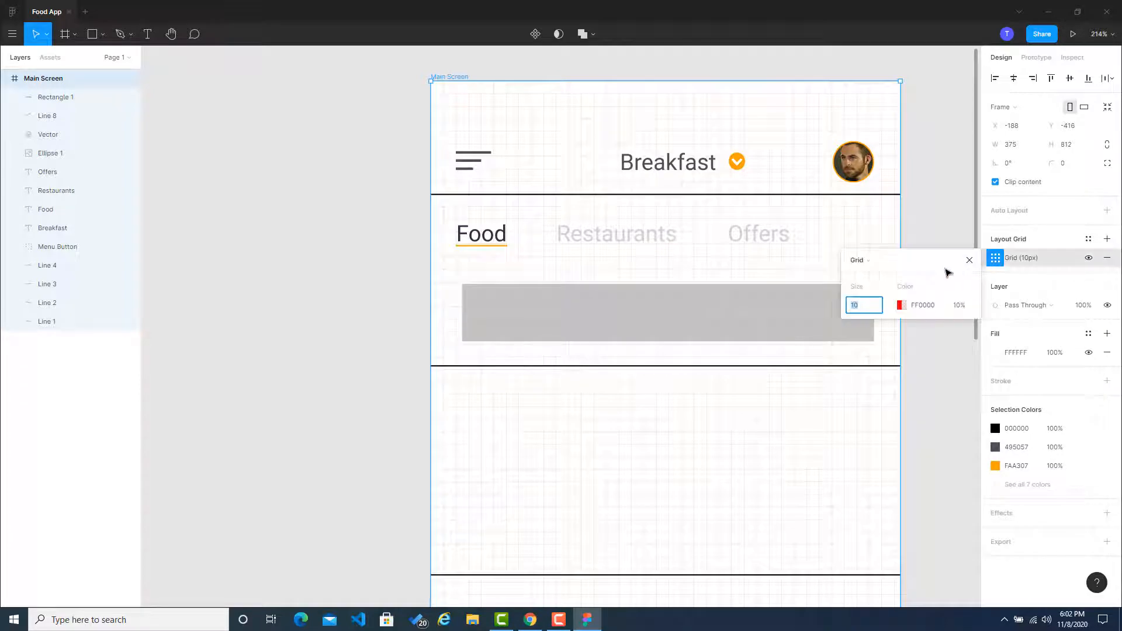
left_click(870, 264)
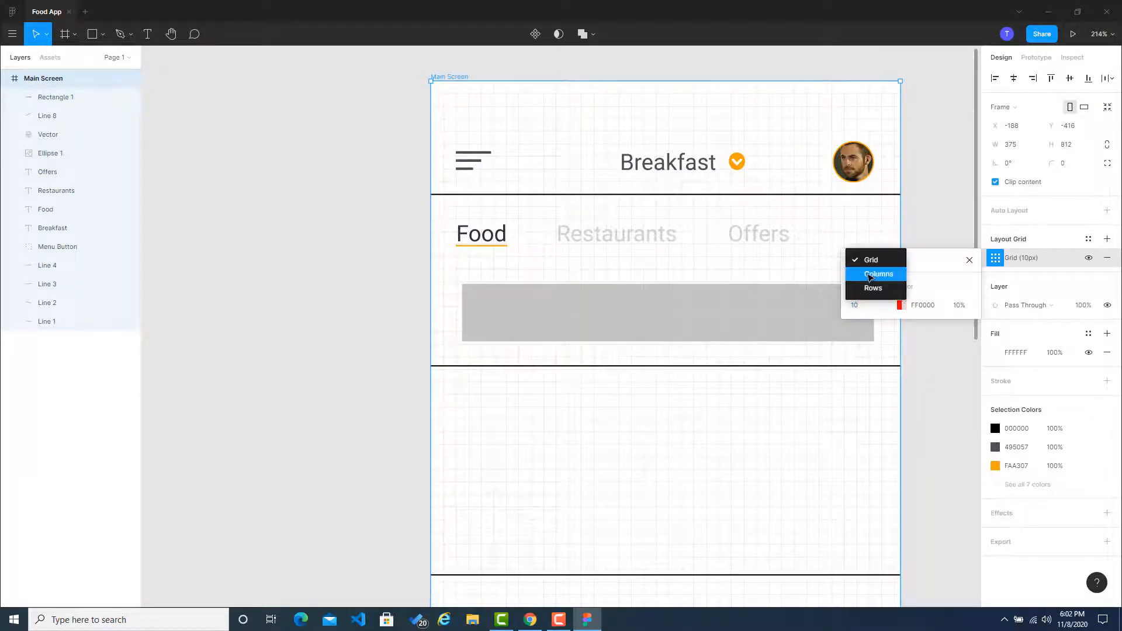
left_click(874, 273)
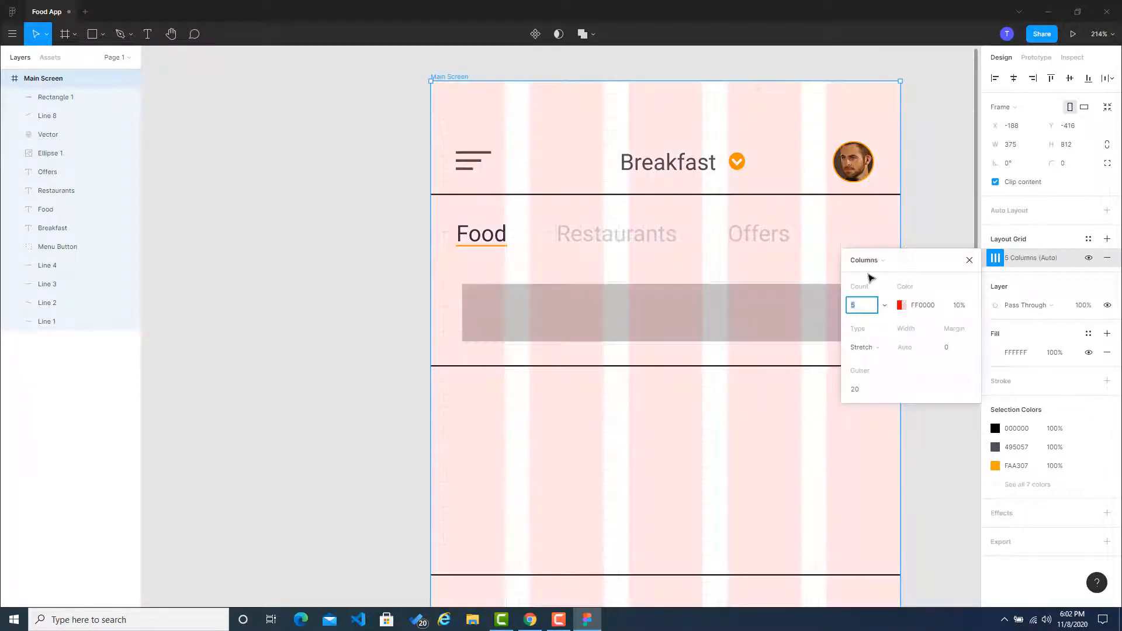
left_click(867, 310)
type("6")
key("Return")
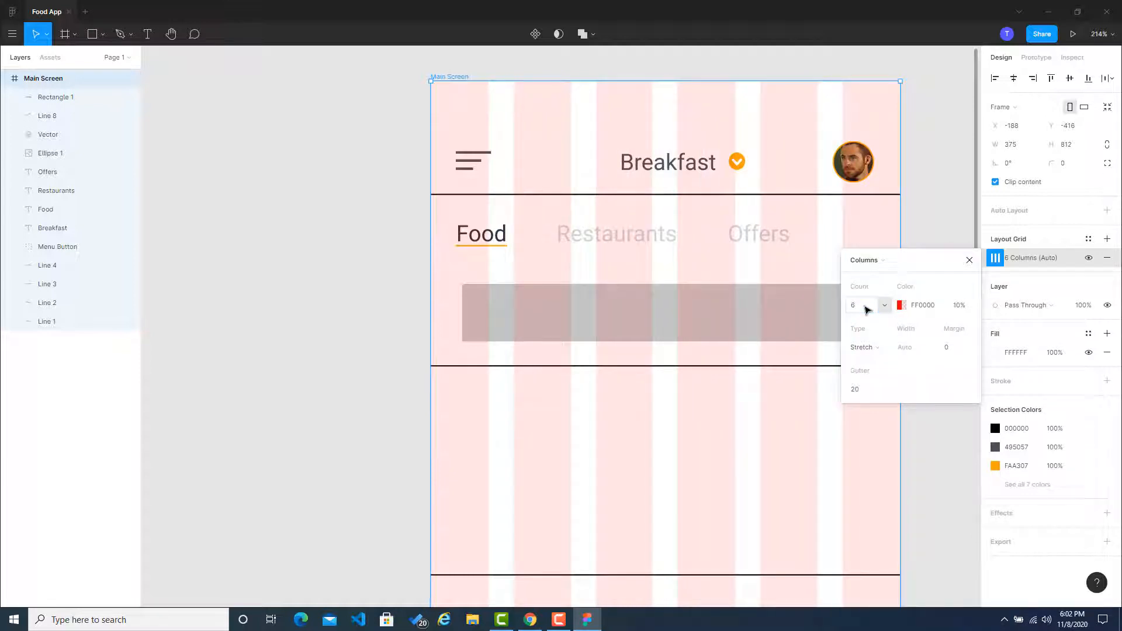
Step: Set the column grid's margin to 10 and adjust it to 15
left_click(941, 346)
type("10")
key("Return")
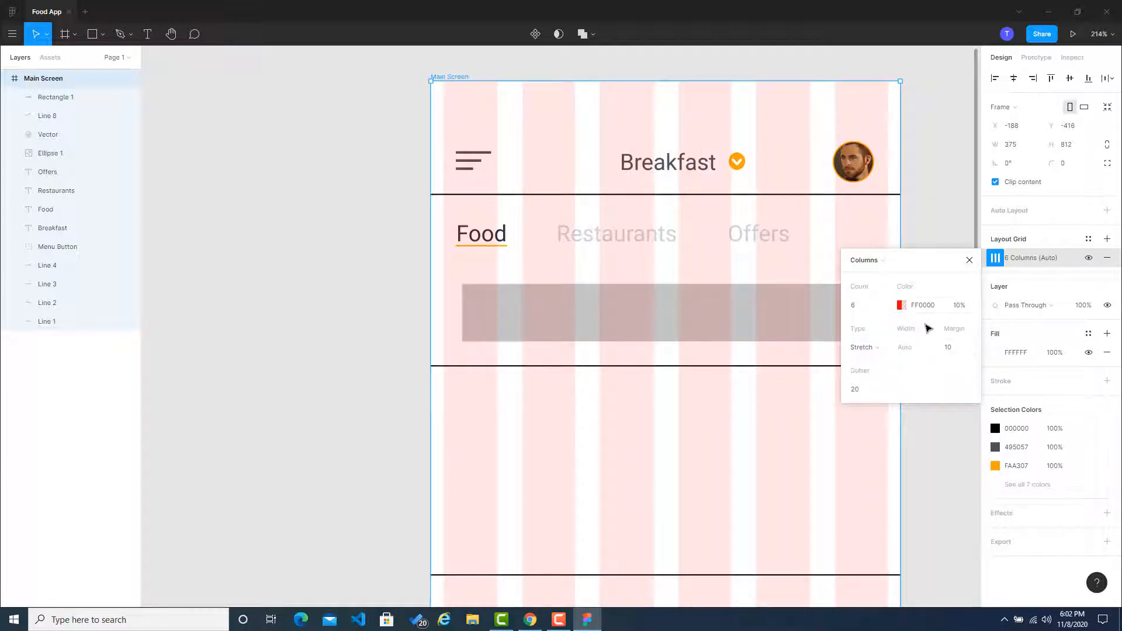
left_click(954, 354)
type("15")
key("Return")
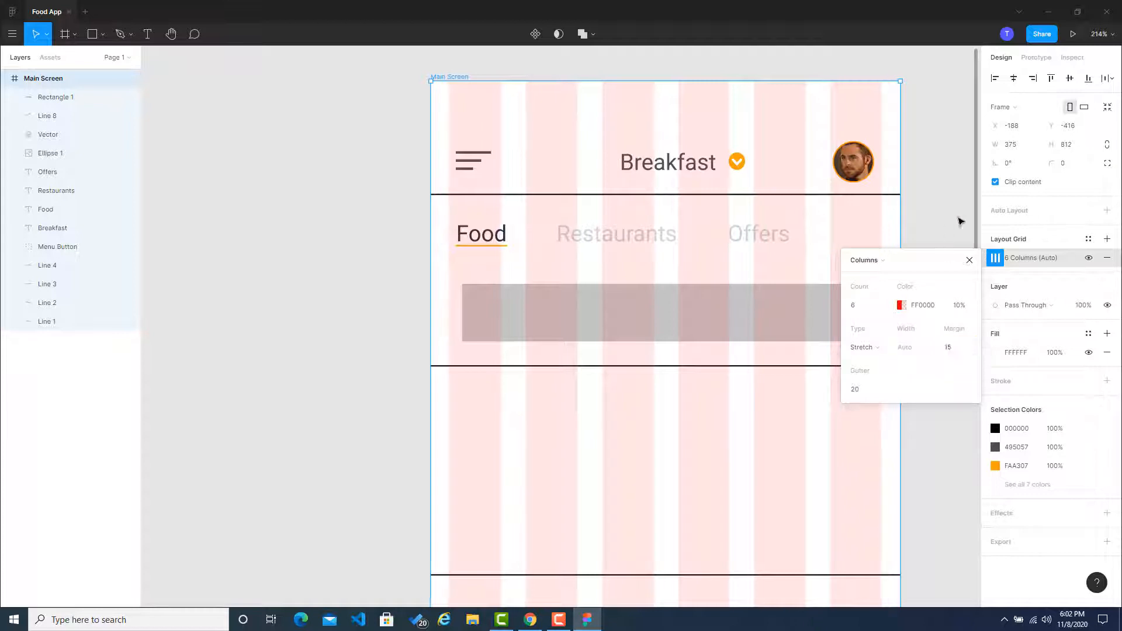
left_click(969, 260)
left_click(942, 200)
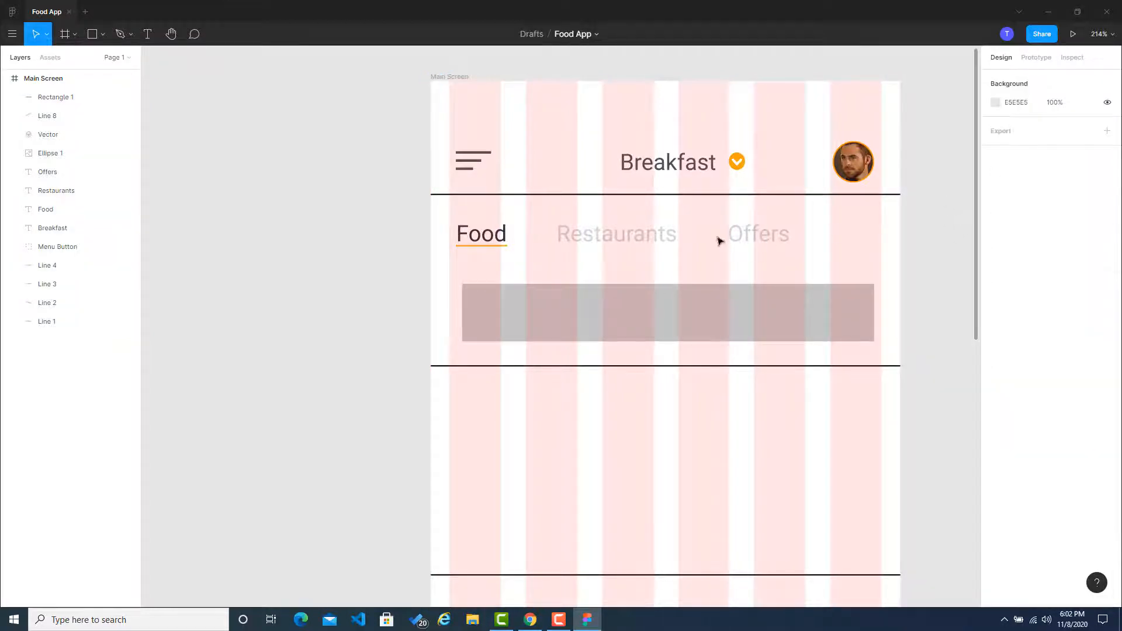
Step: Move the Food, Restaurants and Offers labels together until Food starts at the edge of the first grid column, X 15
left_click(479, 236)
left_click(612, 239, "shift")
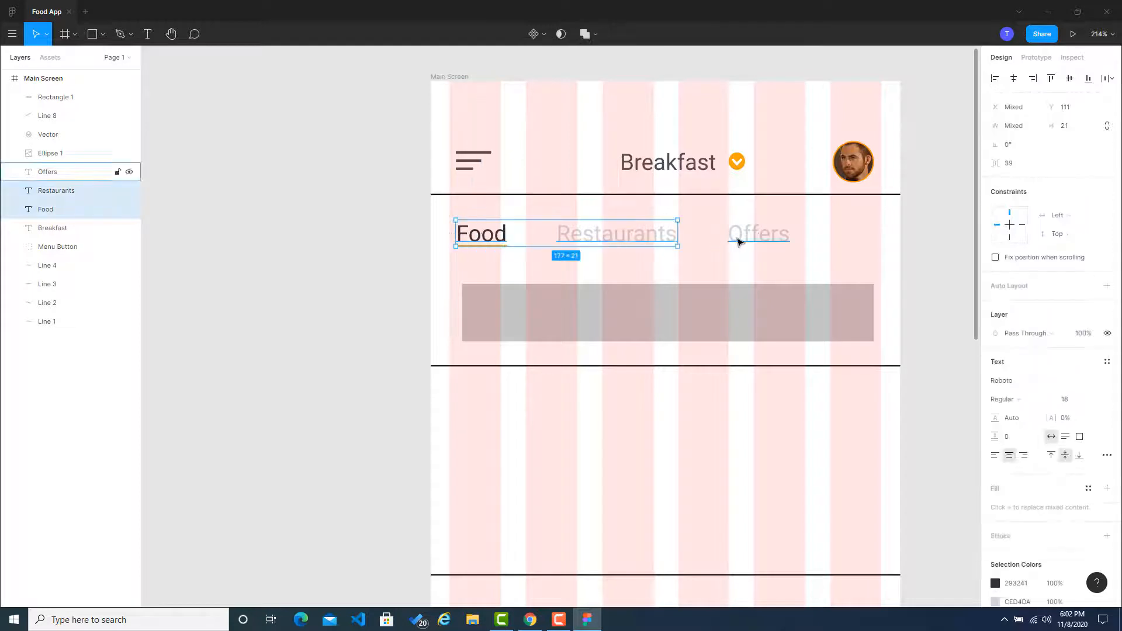
left_click(740, 238, "shift")
left_click_drag(741, 237, 739, 239)
left_click(882, 247)
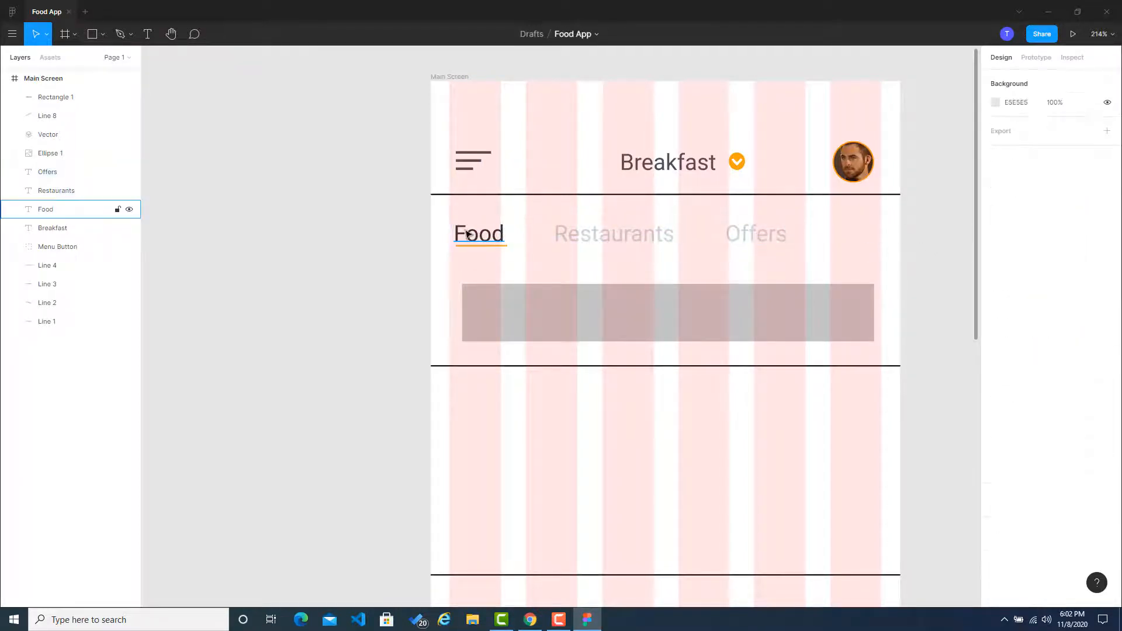
left_click(468, 234)
left_click(614, 240, "shift")
left_click(737, 238, "shift")
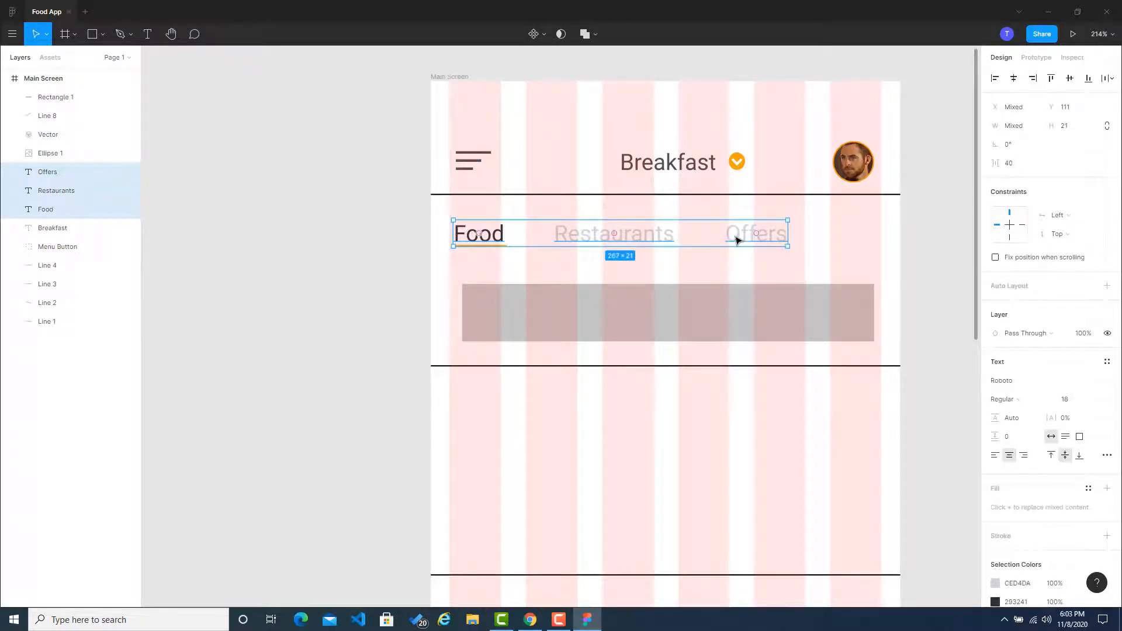
left_click_drag(736, 240, 732, 241)
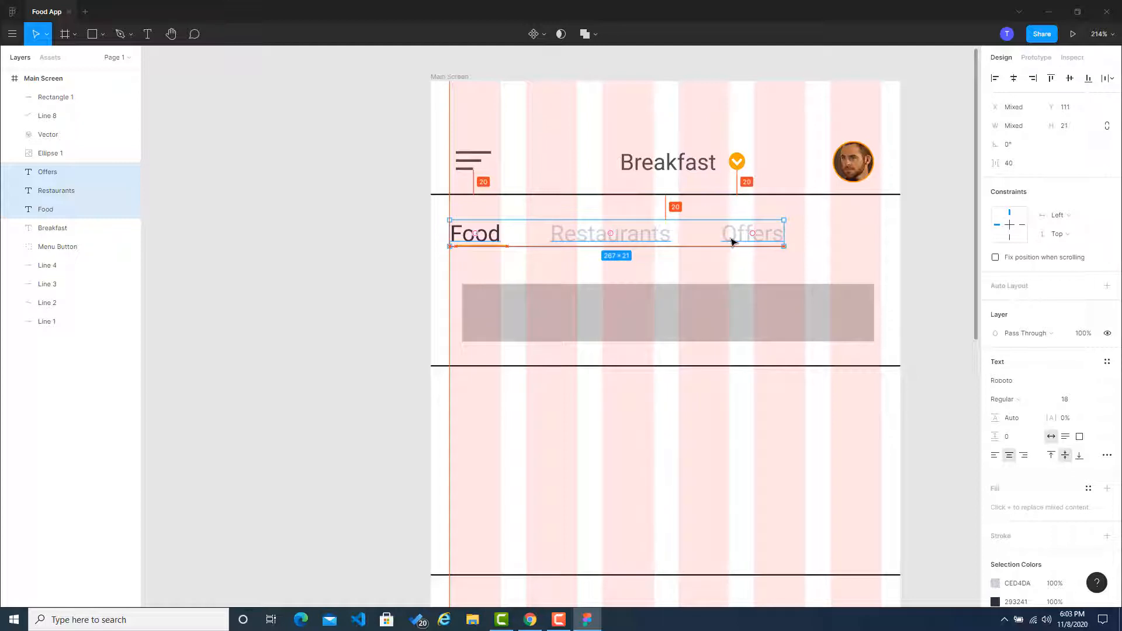
left_click(909, 254)
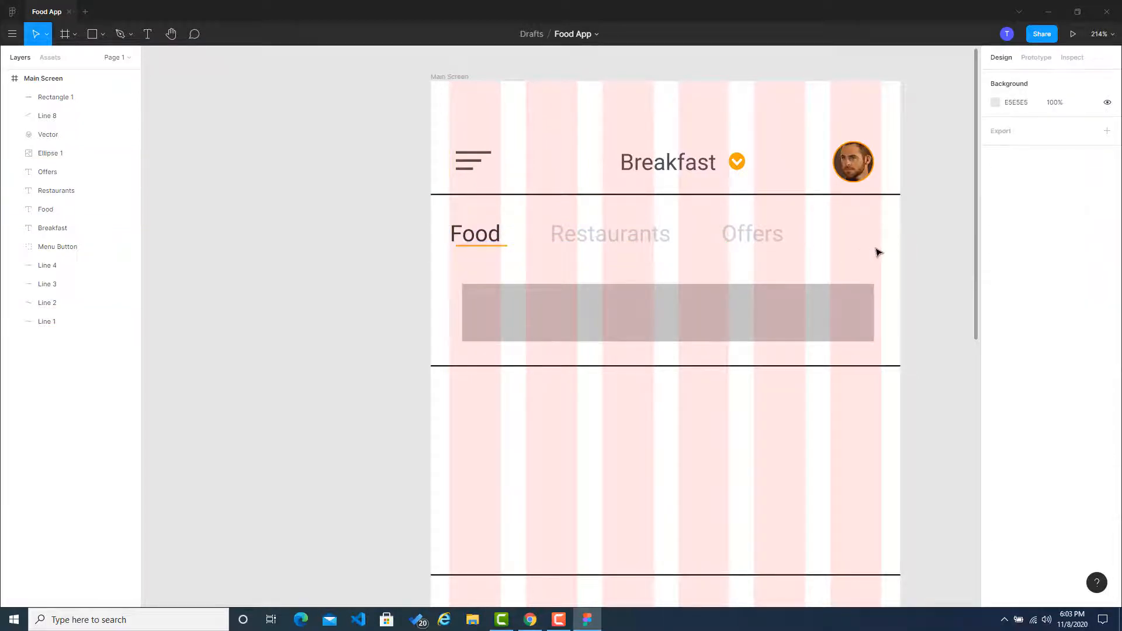
left_click(467, 81)
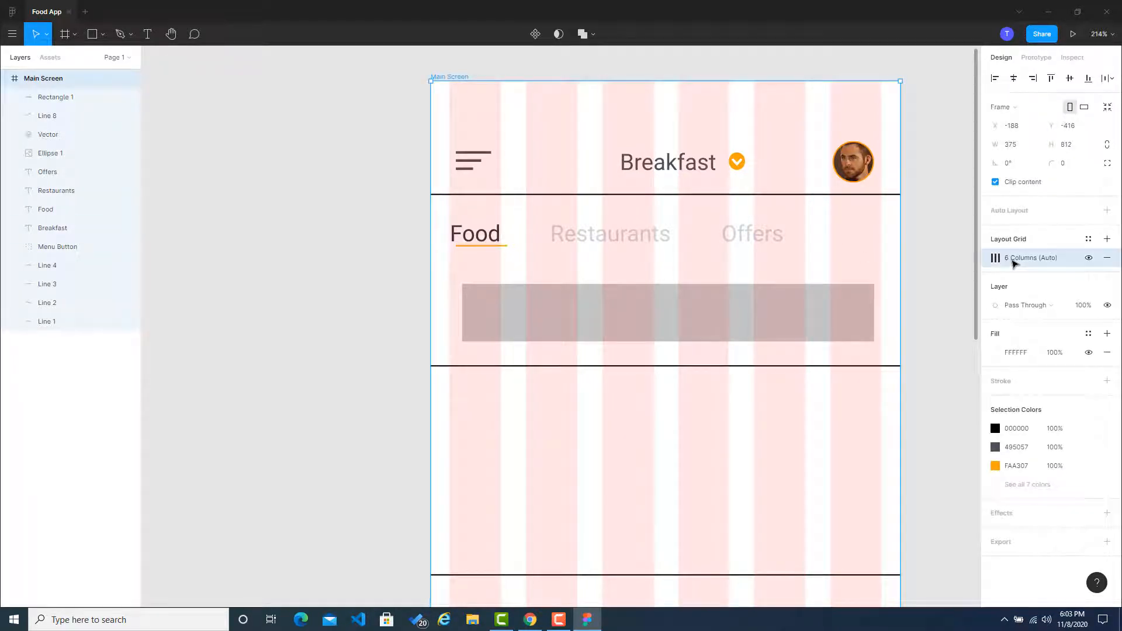
left_click(1088, 239)
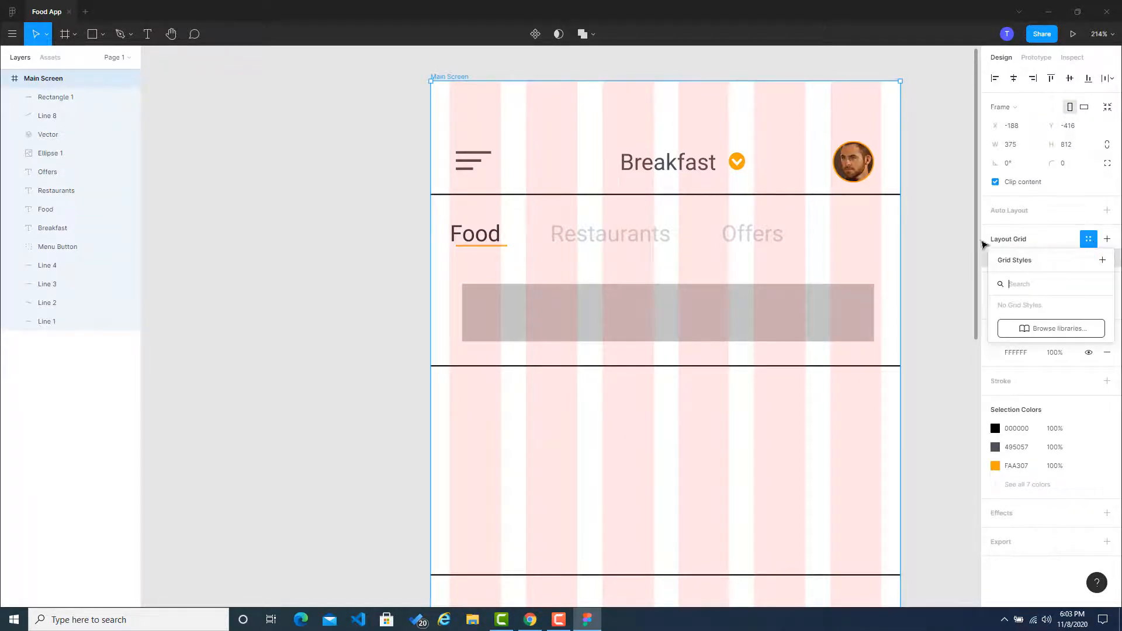
left_click(961, 245)
Step: Set the margin of the Main Screen frame's column grid to 20 and remove the extra 10 px grid
left_click(447, 77)
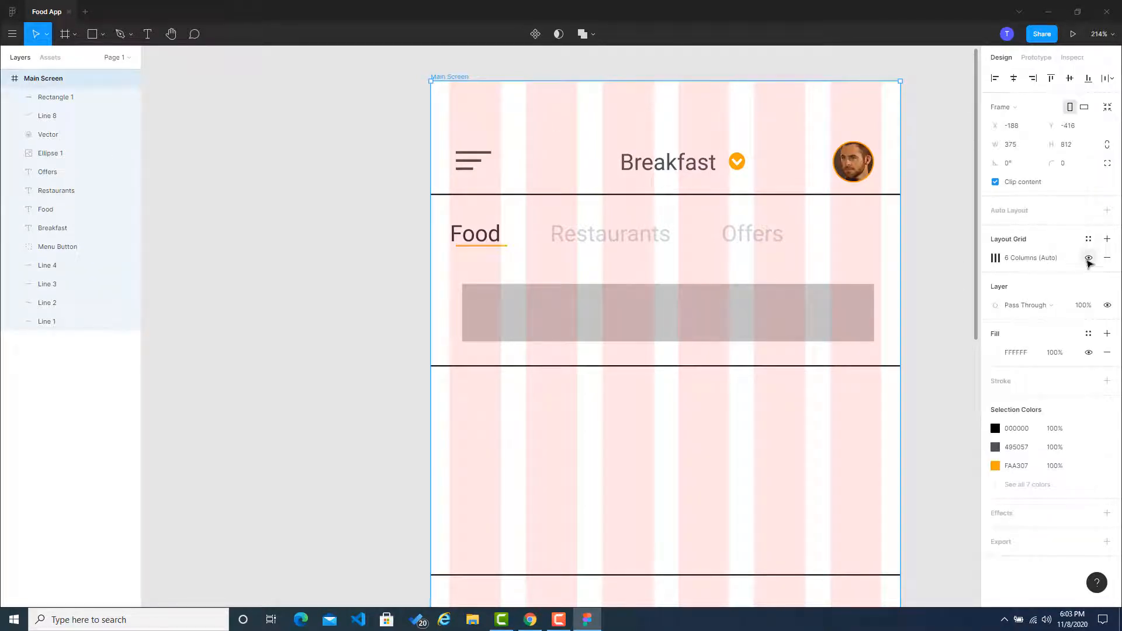
left_click(1107, 238)
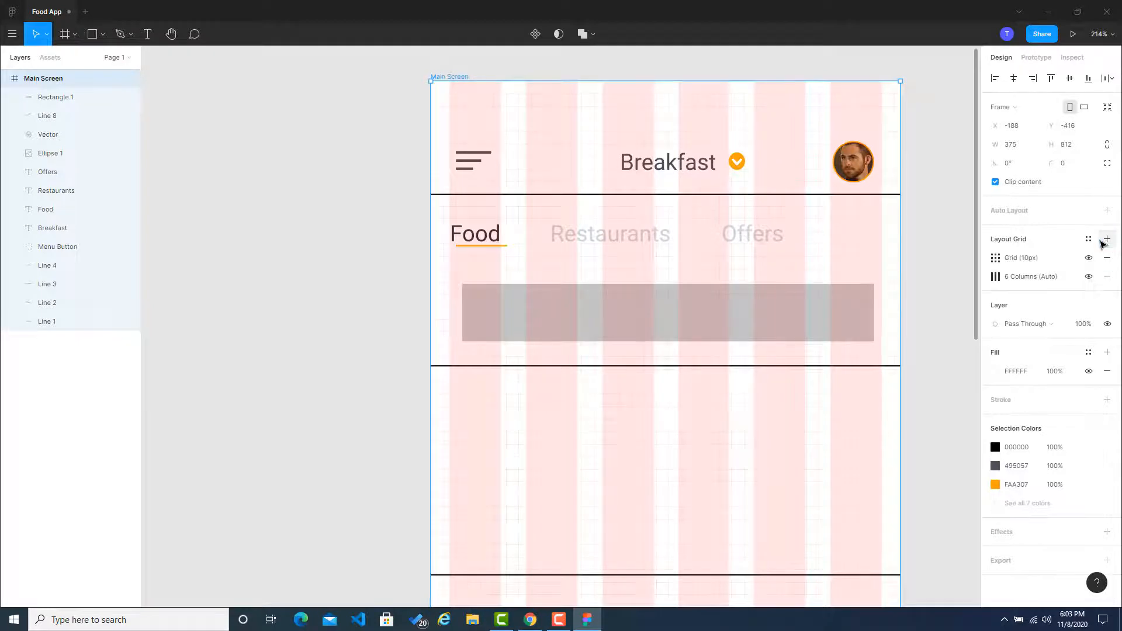
left_click(995, 277)
left_click(948, 367)
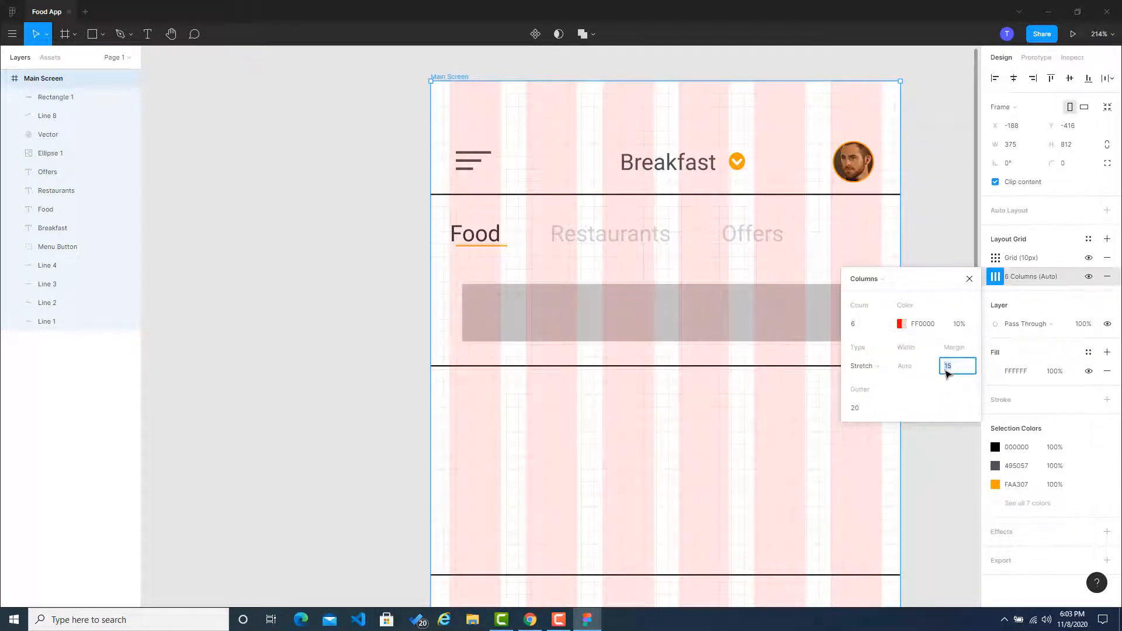
type("20")
key("Return")
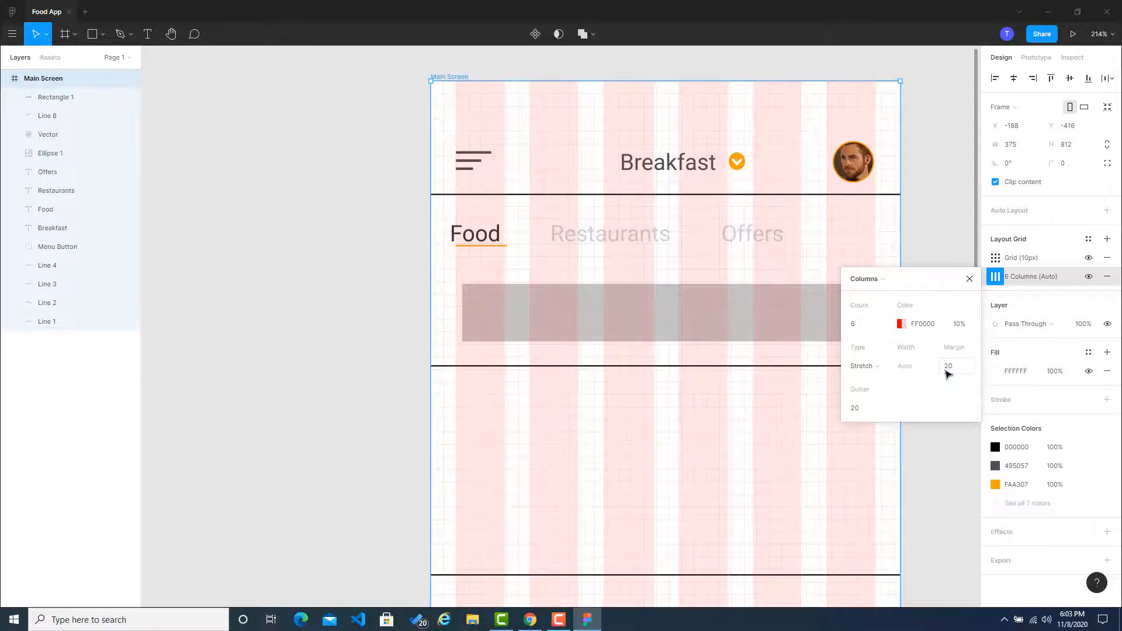
left_click(969, 279)
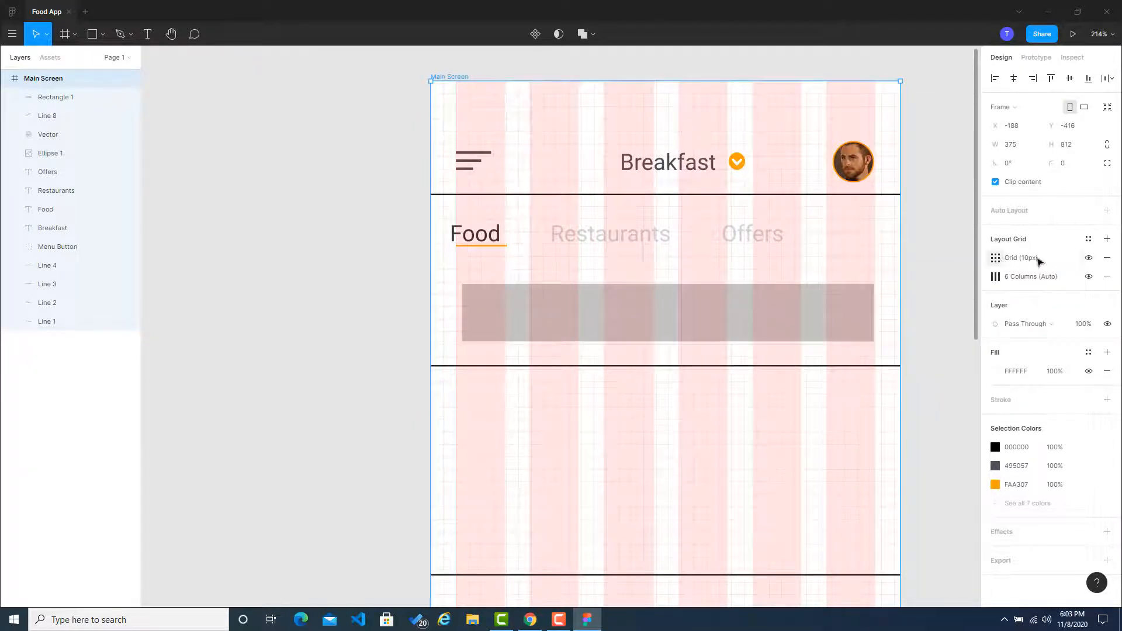
left_click(1108, 260)
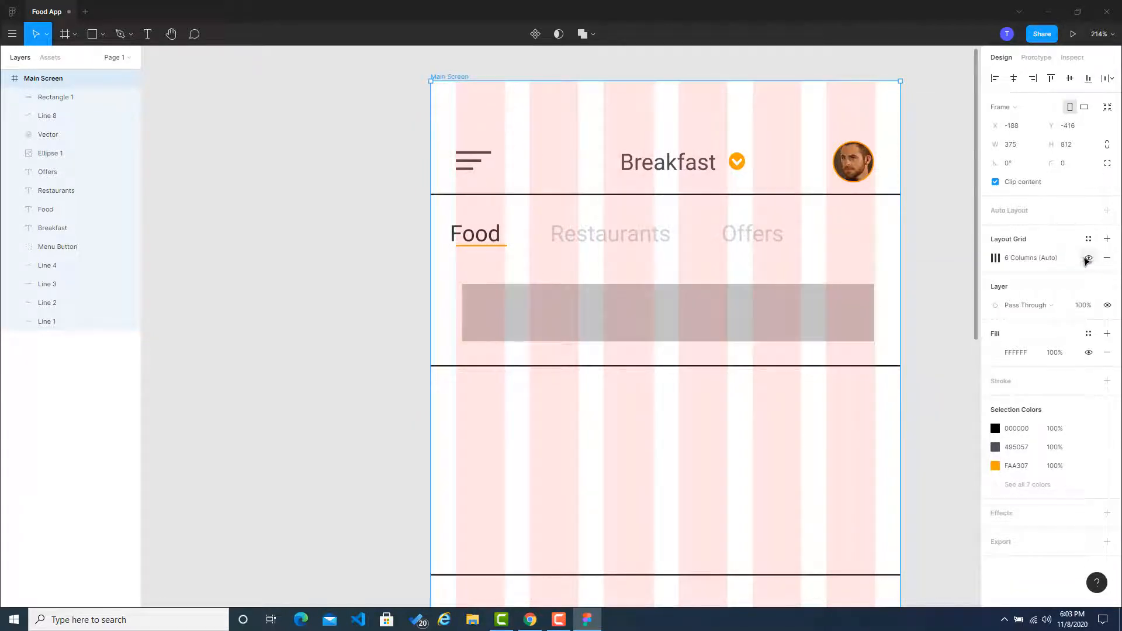
left_click(937, 227)
Step: Move the Food and Offers labels together so that Food lines up with the edge of the first grid column
left_click(452, 237)
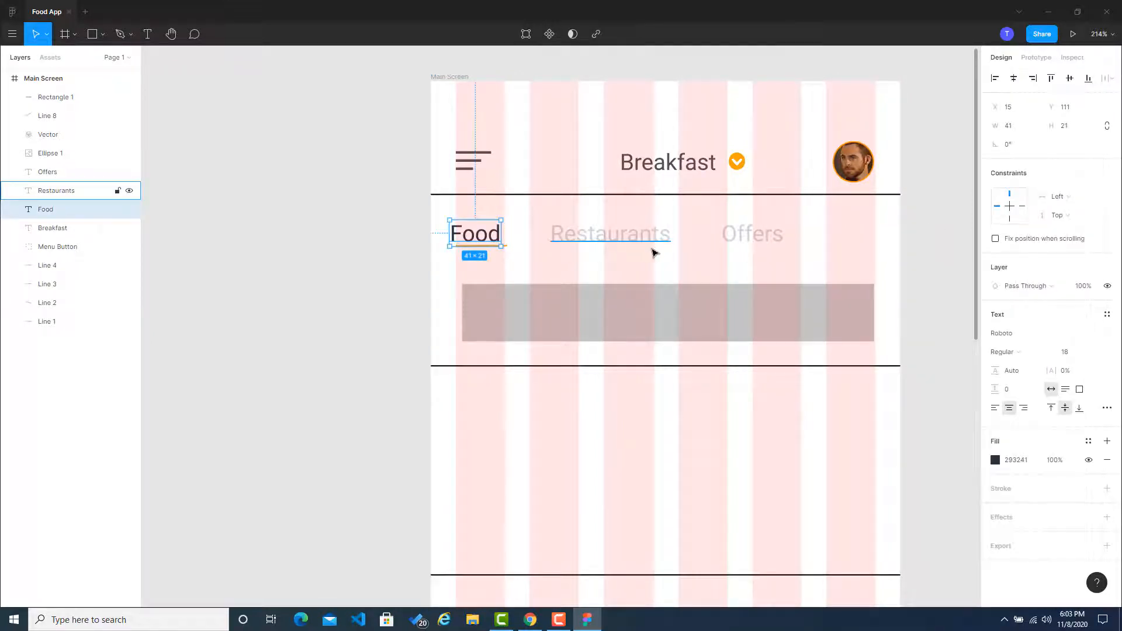
left_click(743, 233, "shift")
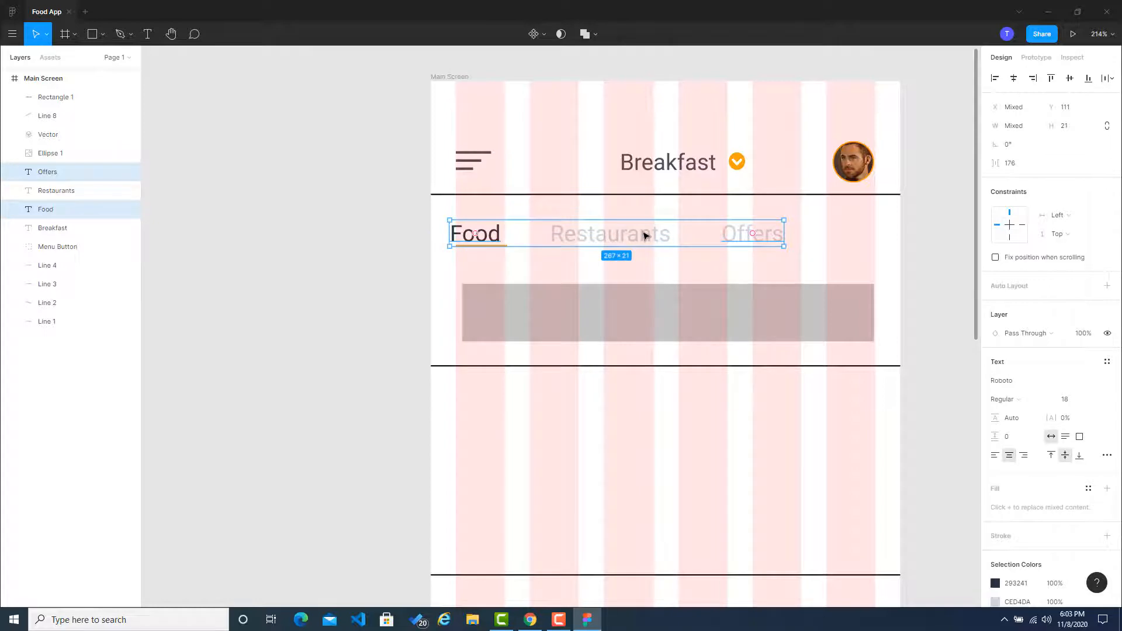
left_click_drag(646, 235, 652, 234)
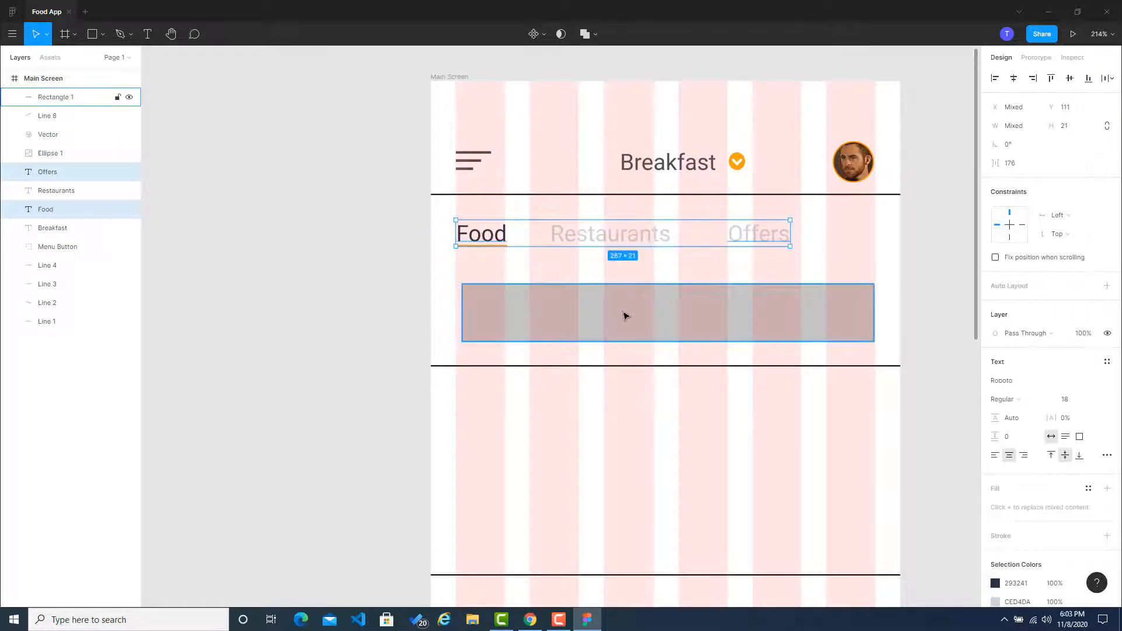
Step: Move the grey rectangle to the first grid column's edge at X 20 and widen it to 334 to fill the columns
left_click_drag(625, 316, 621, 316)
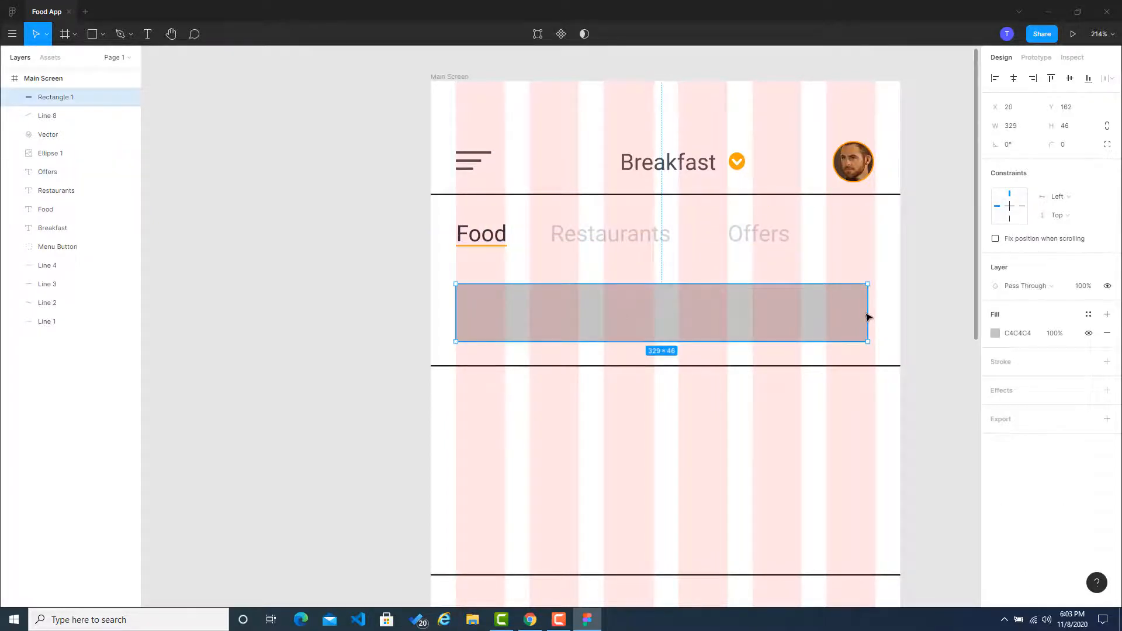
left_click_drag(868, 317, 882, 316)
left_click(943, 307)
Step: Set the grey rectangle's corner radius to 10
left_click(858, 305)
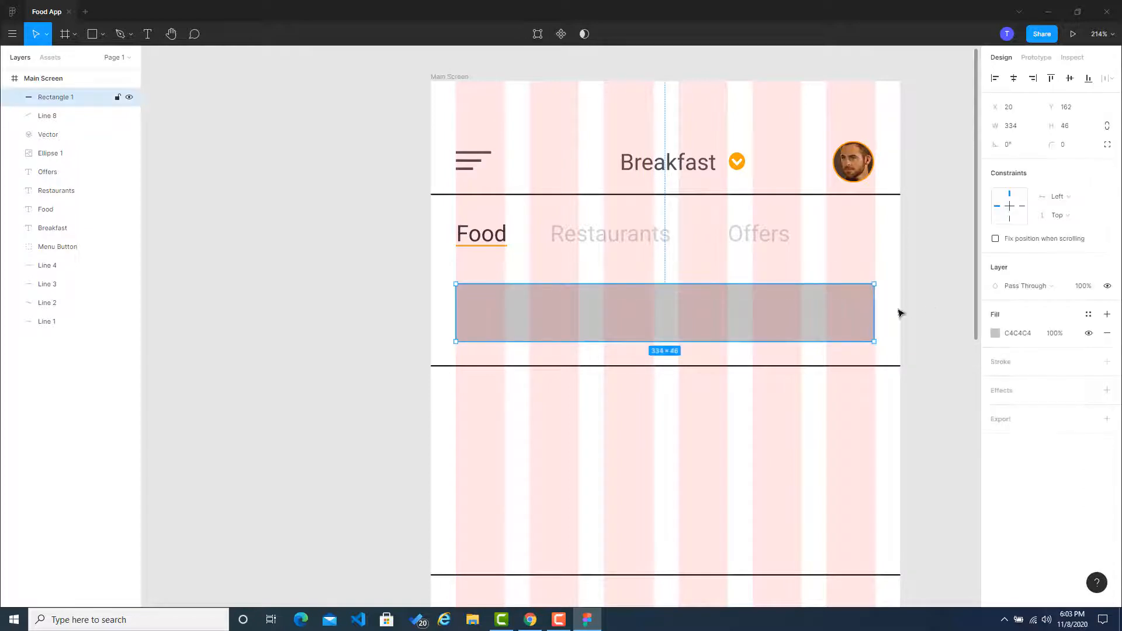
left_click(1069, 148)
type("10")
key("Return")
Step: Hide the six-column layout grid on the Main Screen frame
left_click(934, 240)
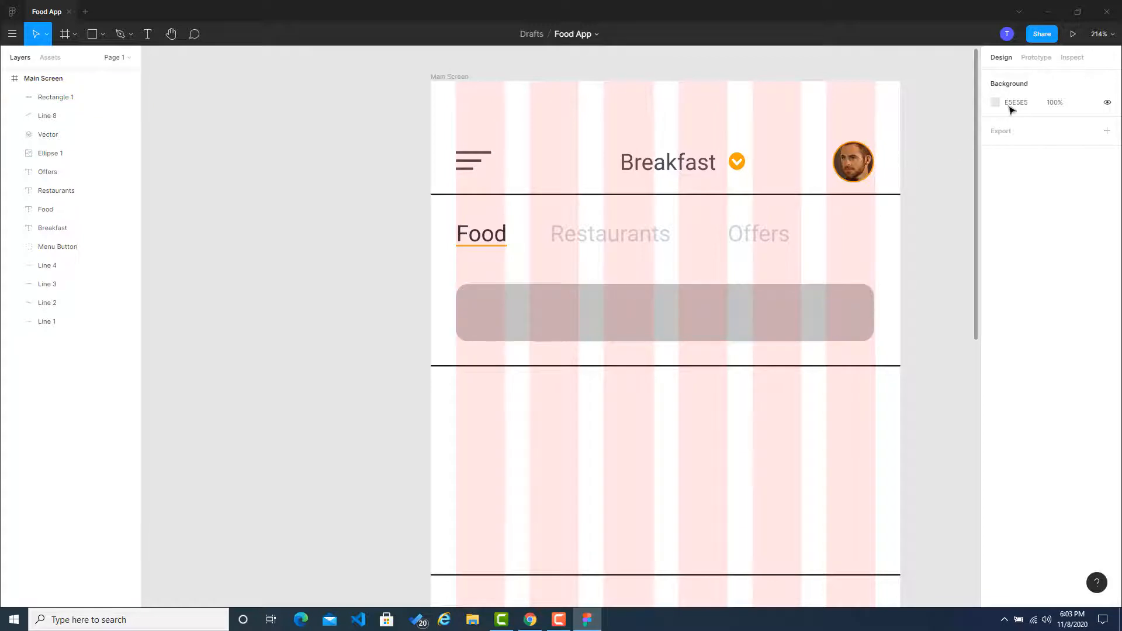
left_click(460, 78)
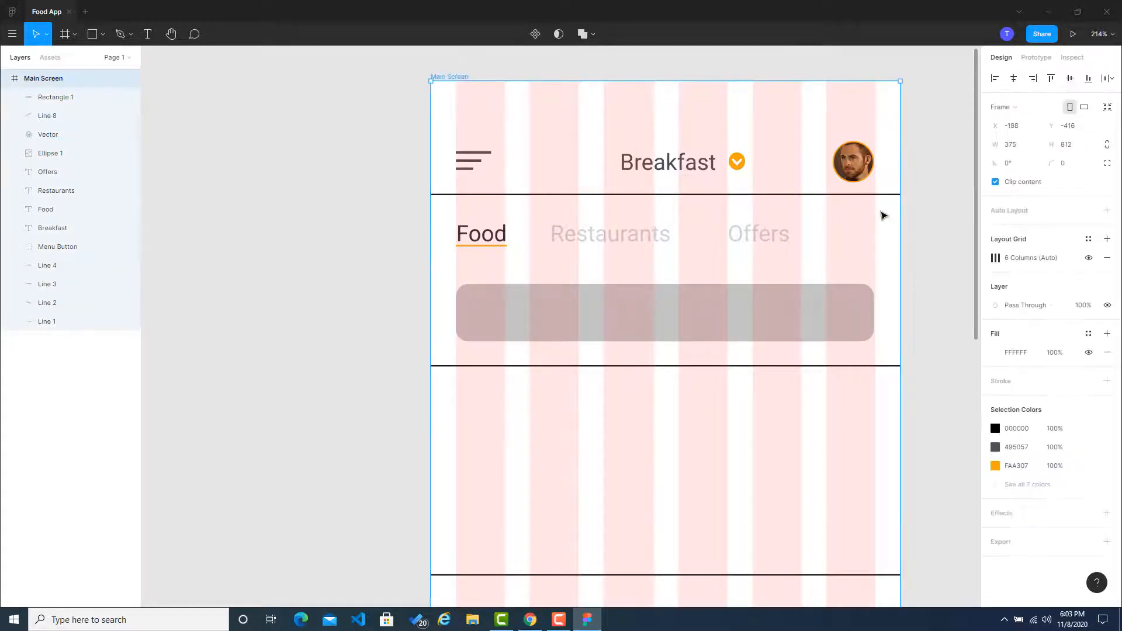
left_click(1089, 259)
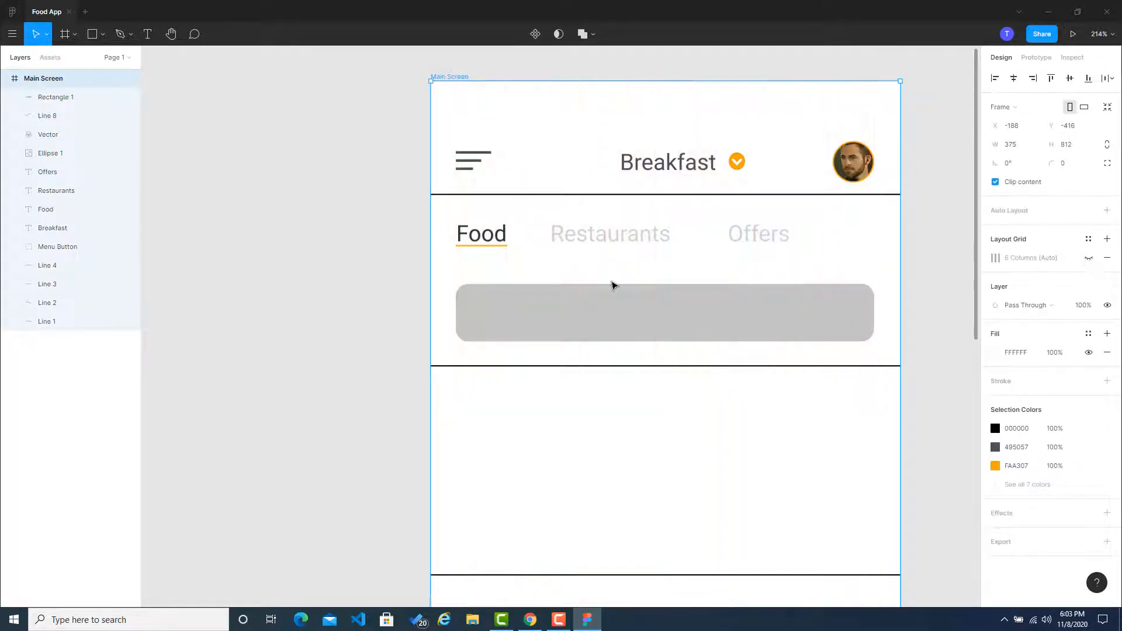
Step: Insert the plain magnifying-glass search icon with the Font Awesome Icons plugin, searching for "sear"
right_click(544, 303)
mouse_move(598, 496)
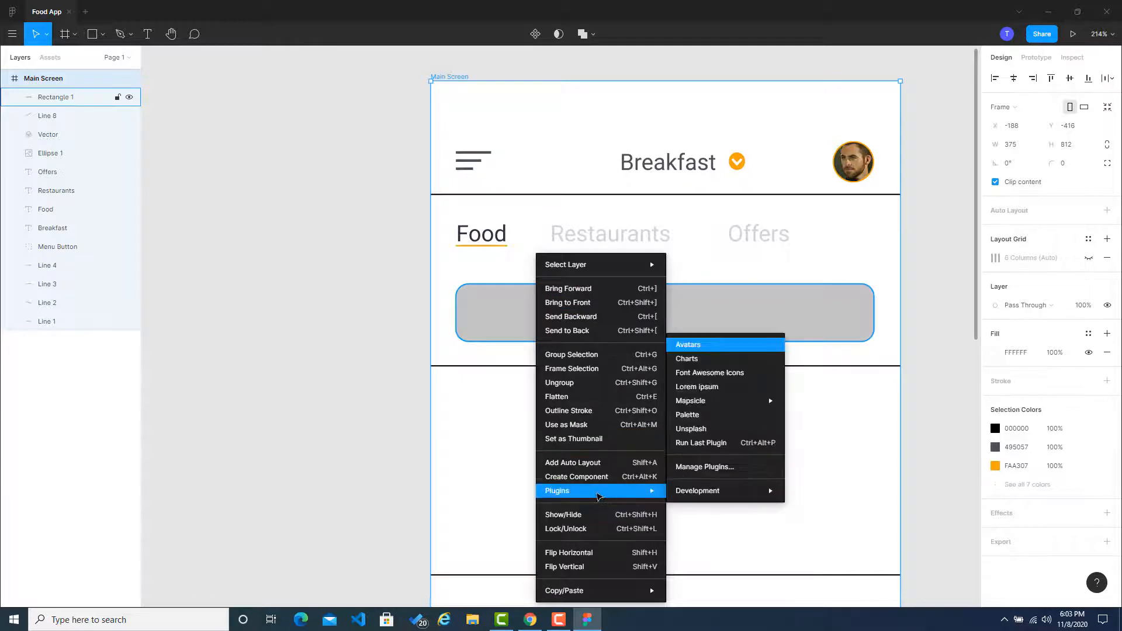
left_click(712, 373)
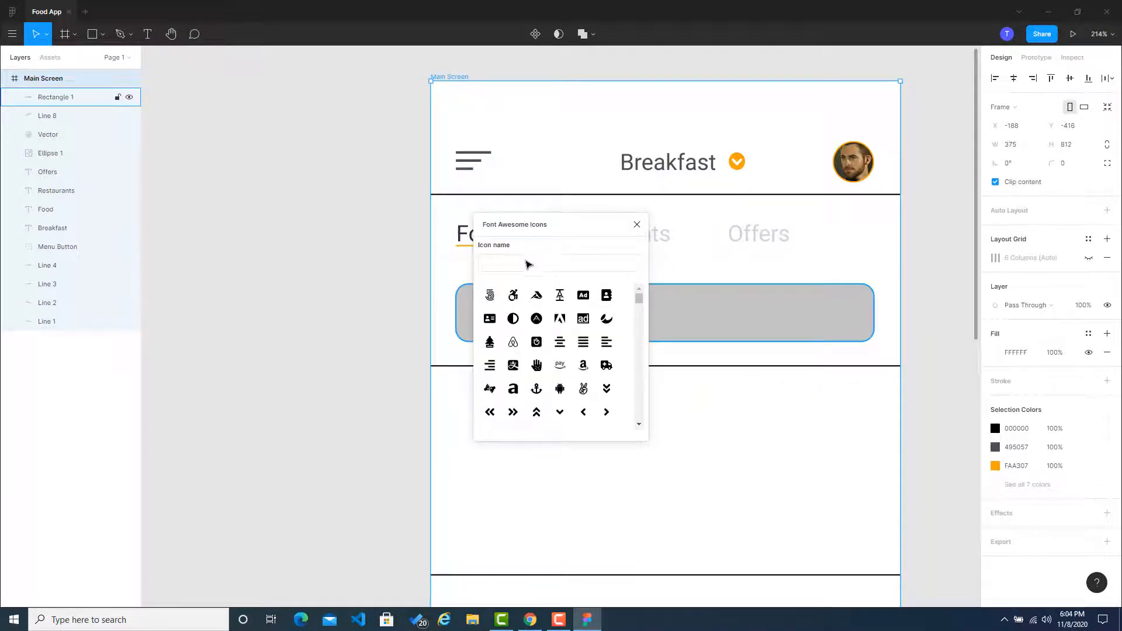
left_click(529, 265)
type("sear")
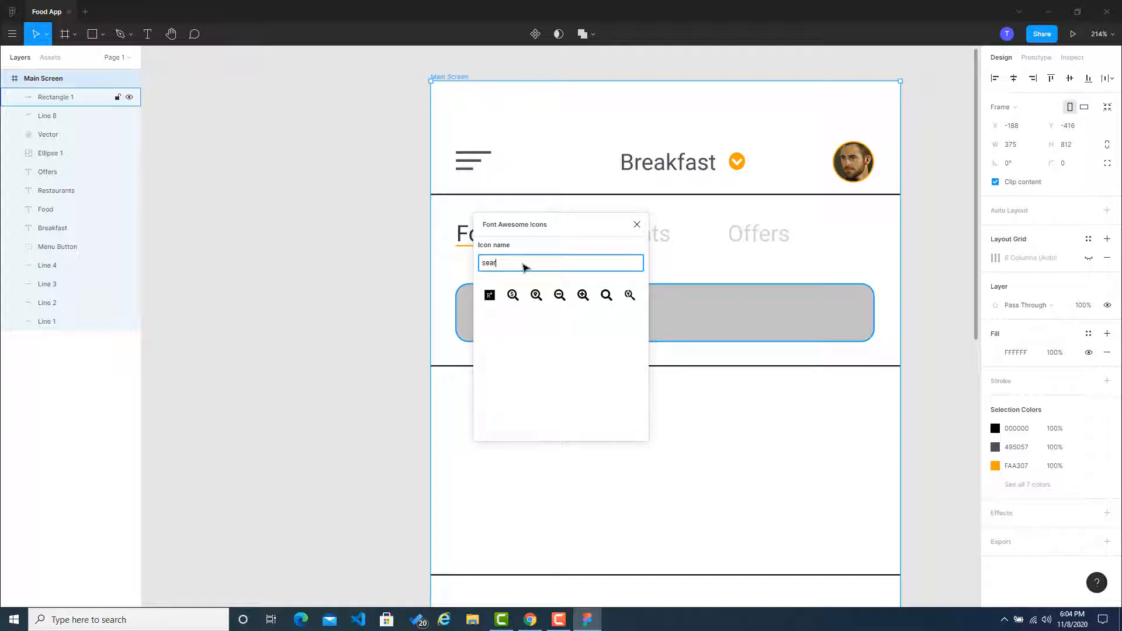
left_click(606, 295)
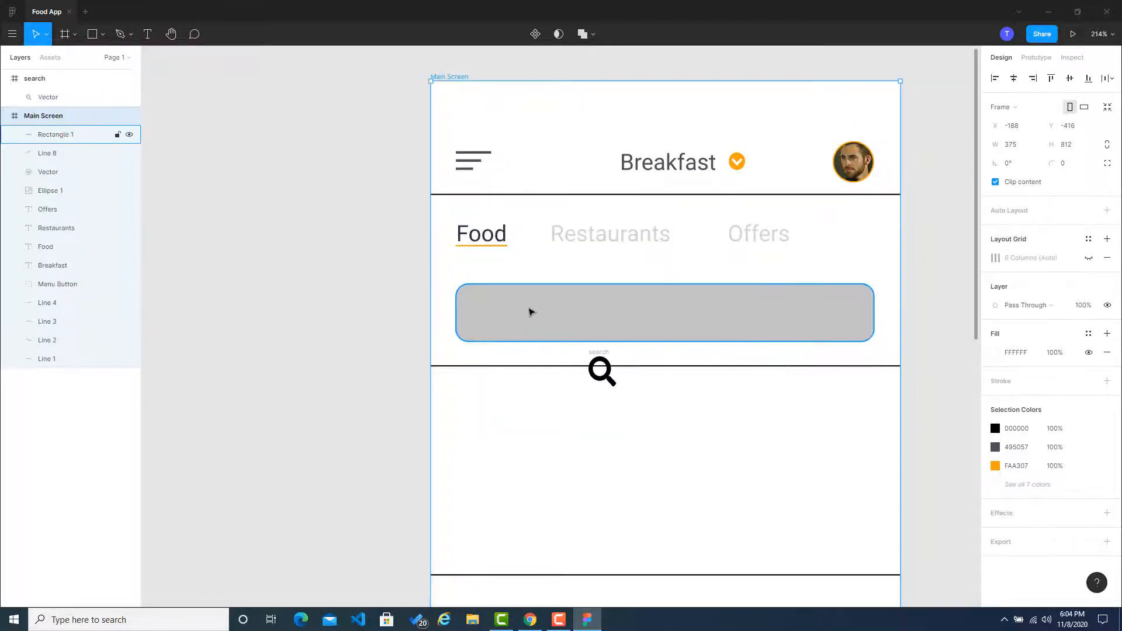
Step: Move the search icon's frame inside the Main Screen frame in the layer order, just above Rectangle 1
left_click(602, 353)
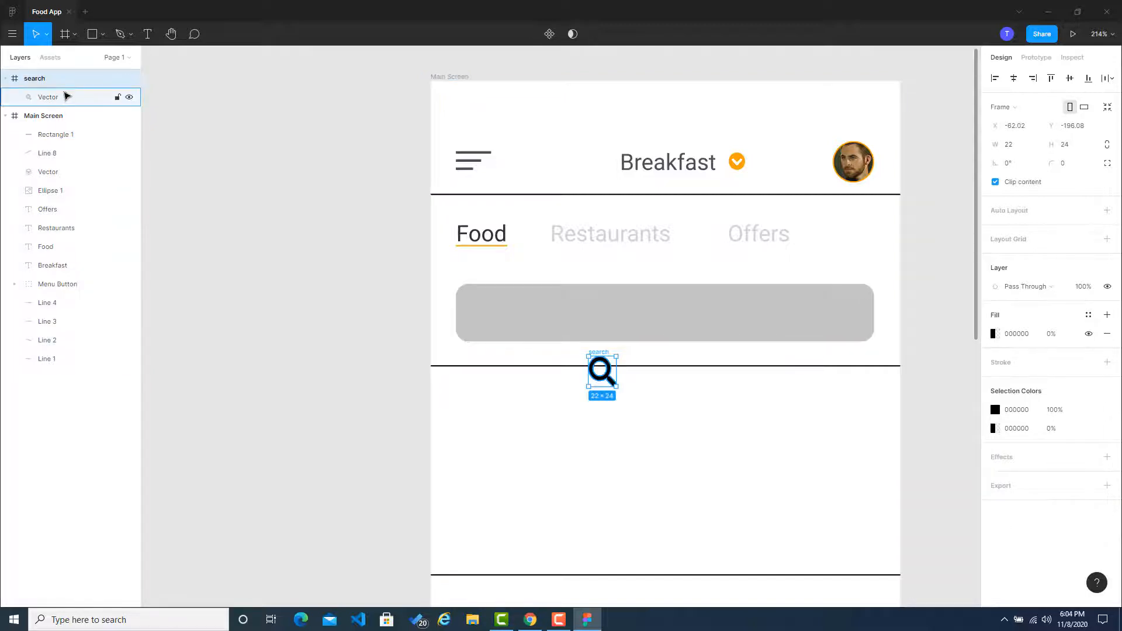
left_click_drag(64, 81, 67, 132)
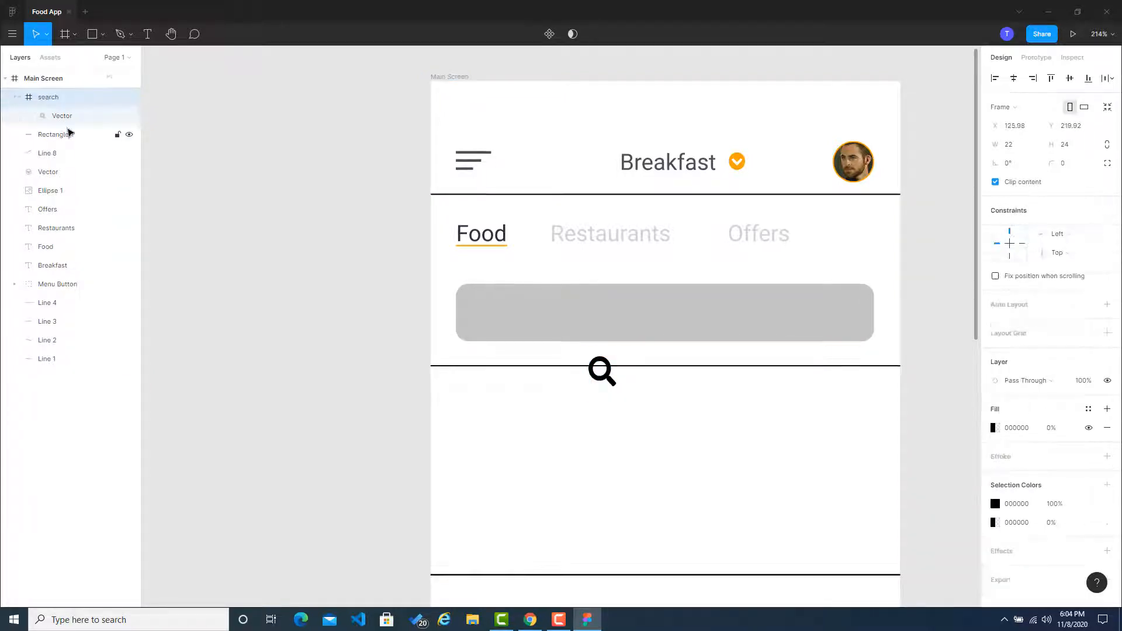
left_click(218, 184)
Step: Place the search icon near the grey bar's start at about X 41, Y 178 and shrink it to 14 × 15
left_click_drag(603, 382, 499, 321)
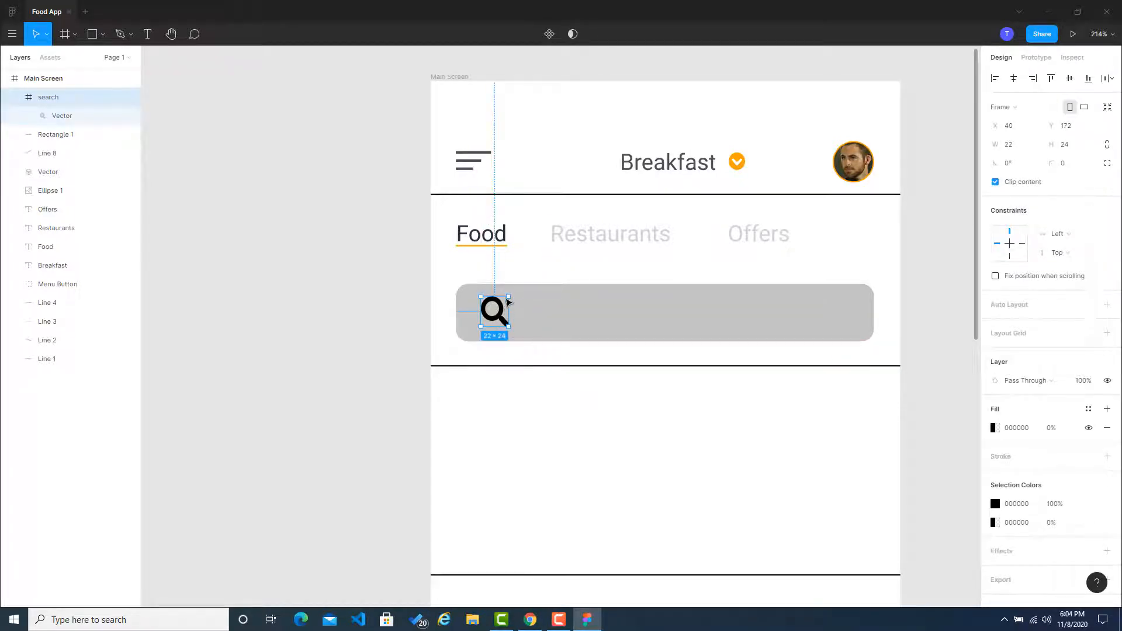
left_click_drag(508, 301, 493, 319)
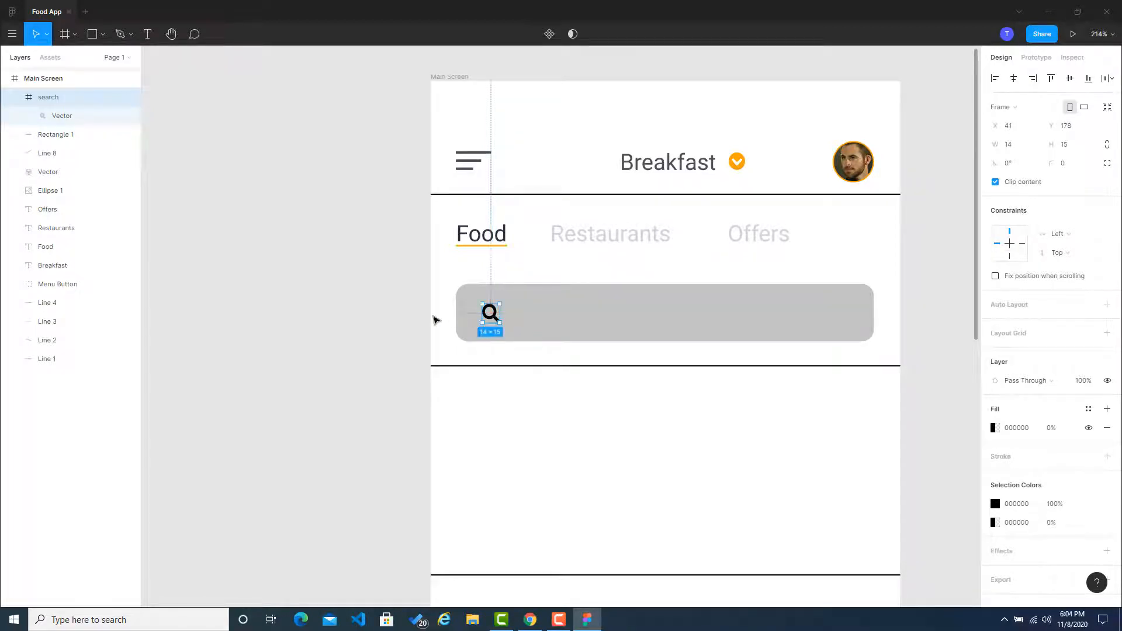
left_click(433, 318)
left_click(493, 314)
left_click(413, 323)
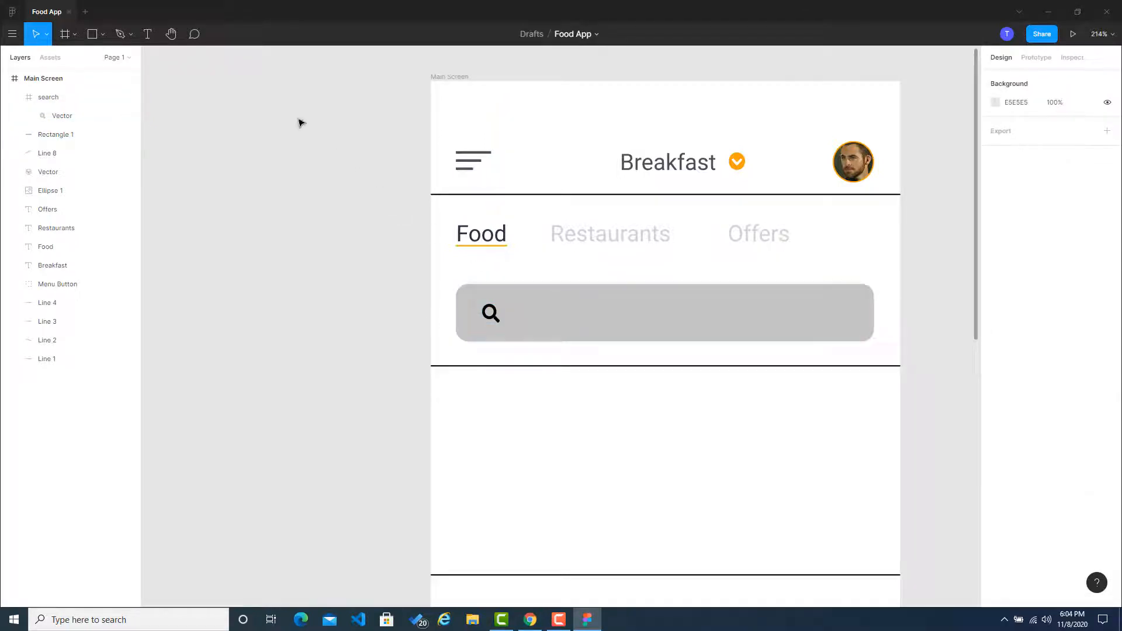
Step: Duplicate the Offers label, place the copy above the grey bar and change its text to "Search"
left_click(728, 238)
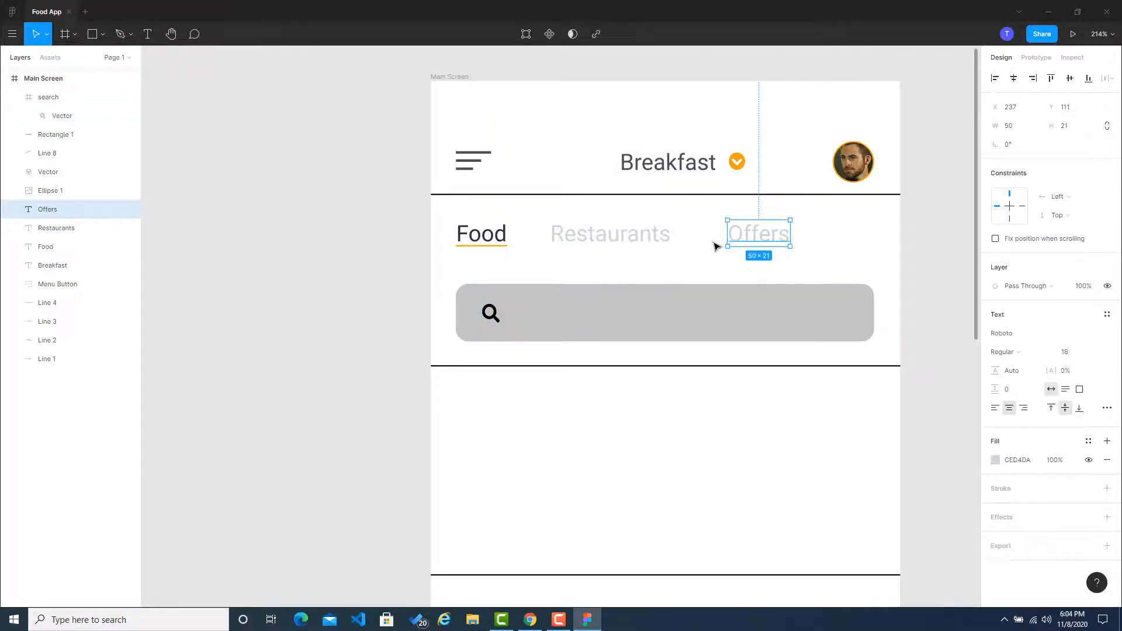
key("ctrl+c")
key("ctrl+v")
left_click_drag(741, 242, 529, 322)
left_click_drag(530, 390, 573, 269)
type("Search")
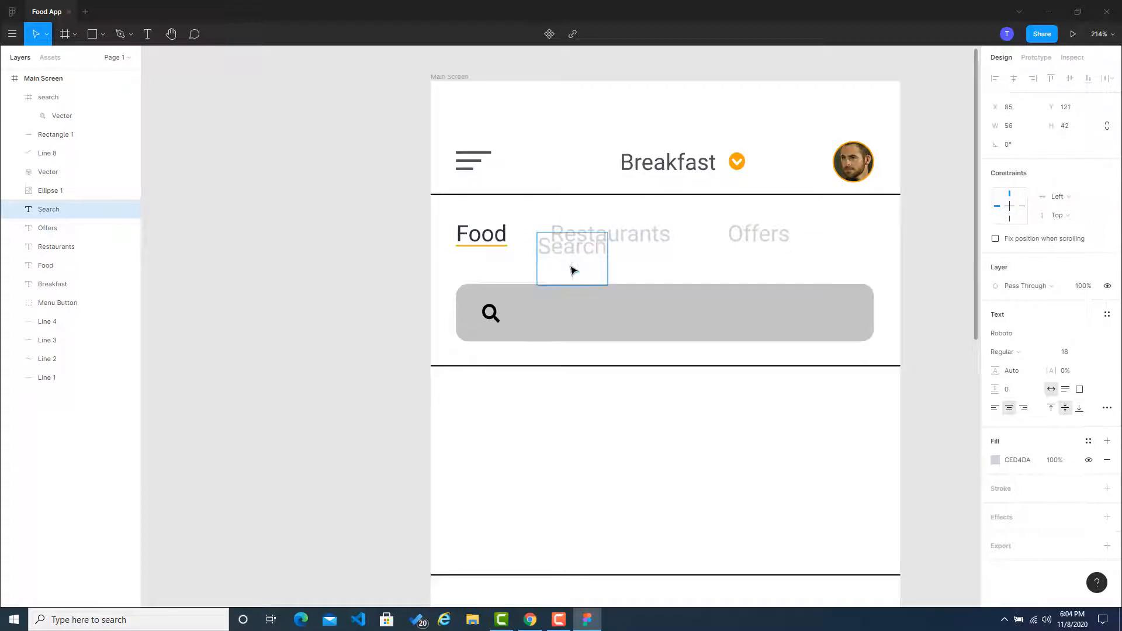
key("Escape")
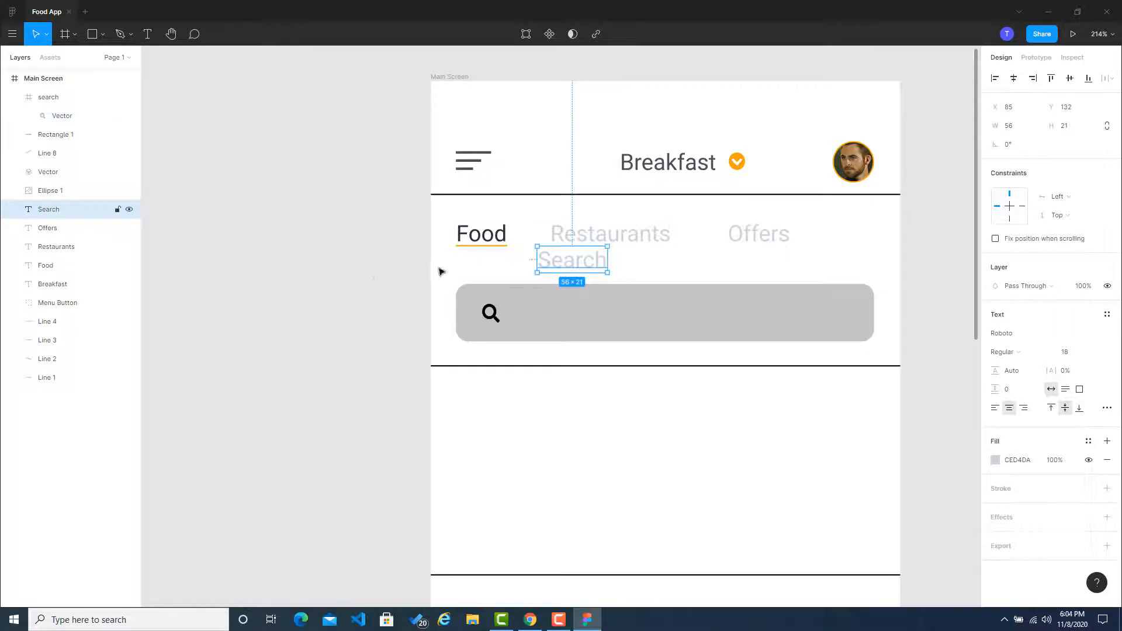
left_click(379, 282)
Step: Set the Search label's fill color to 333333
left_click(546, 264)
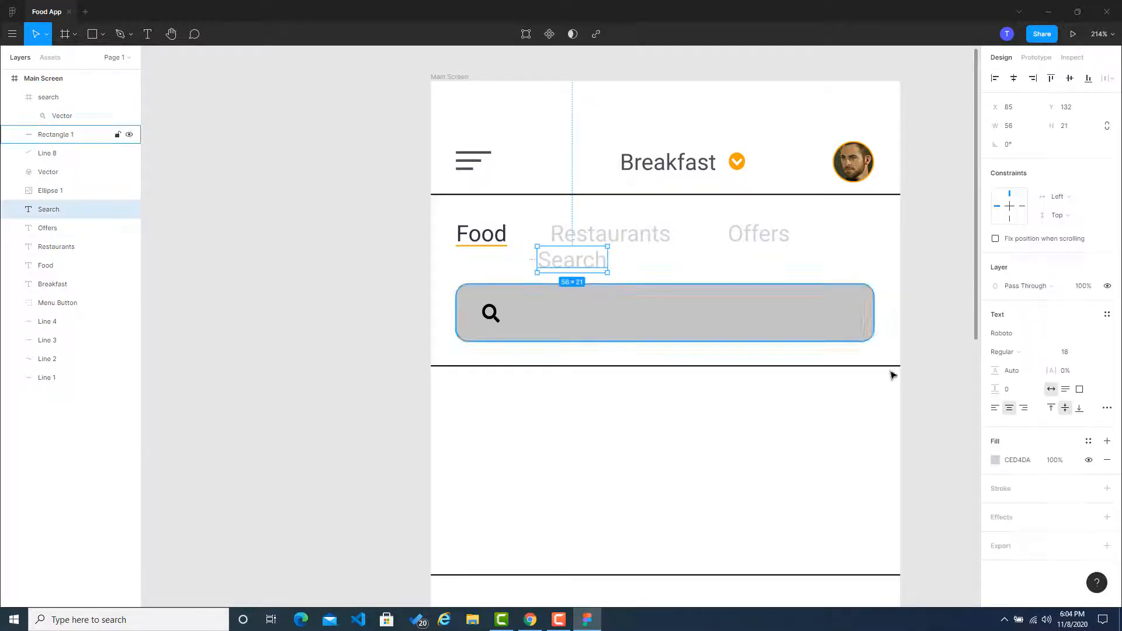
left_click(1038, 463)
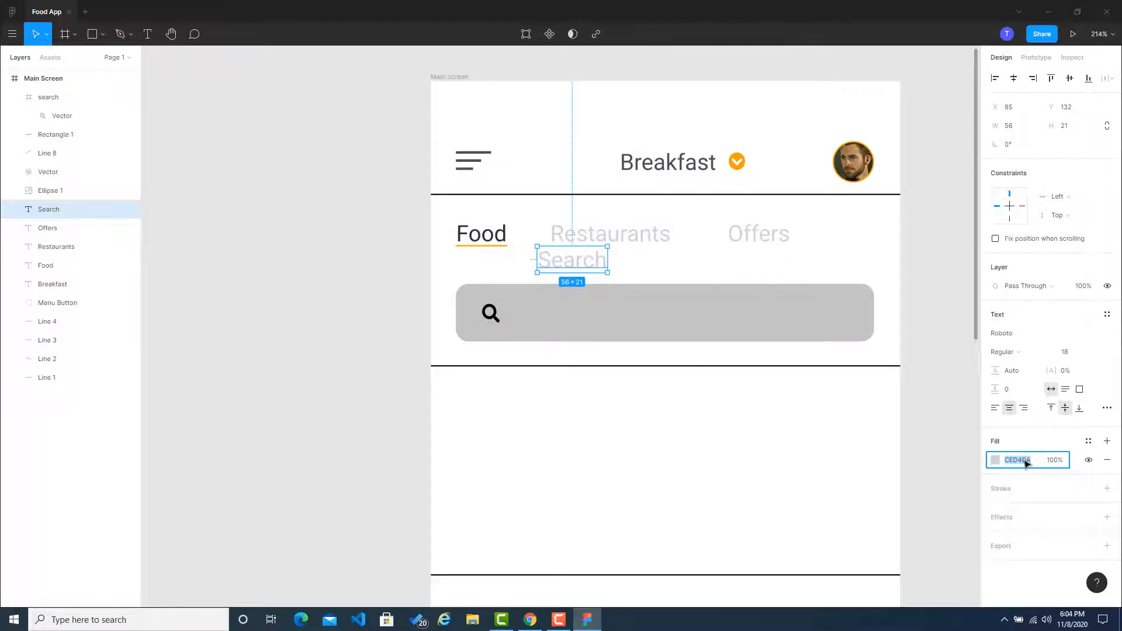
type("#333")
key("Return")
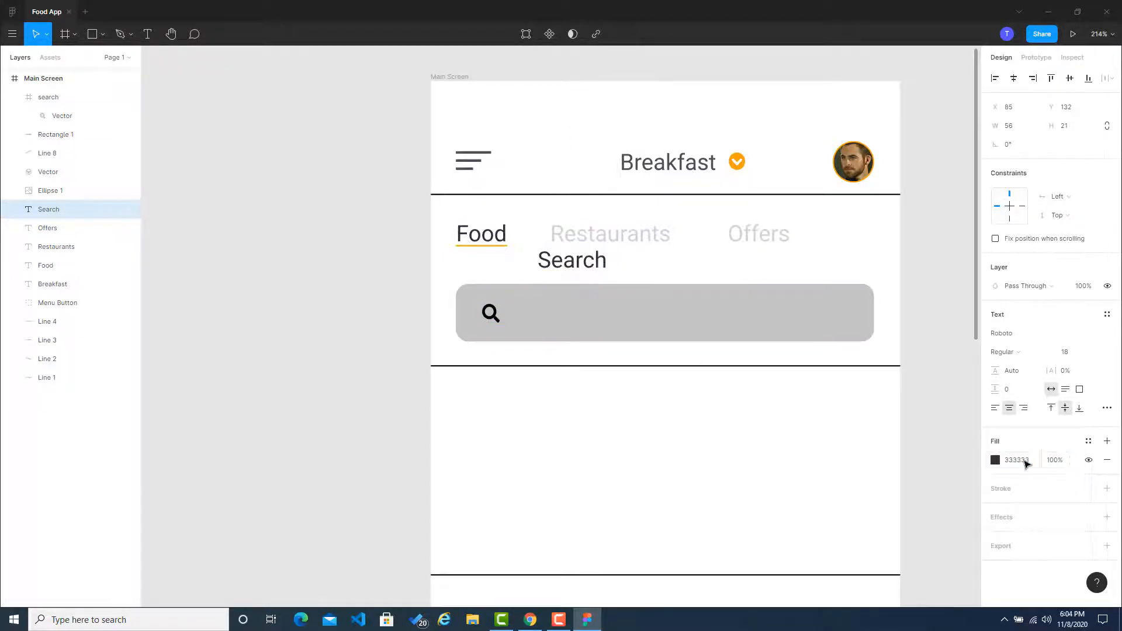
left_click(201, 287)
Step: Bring the Search label above Rectangle 1 in the layer order and place it beside the icon at about X 67, Y 175
mouse_move(558, 268)
left_mouse_down()
mouse_move(539, 333)
mouse_move(557, 273)
left_mouse_up()
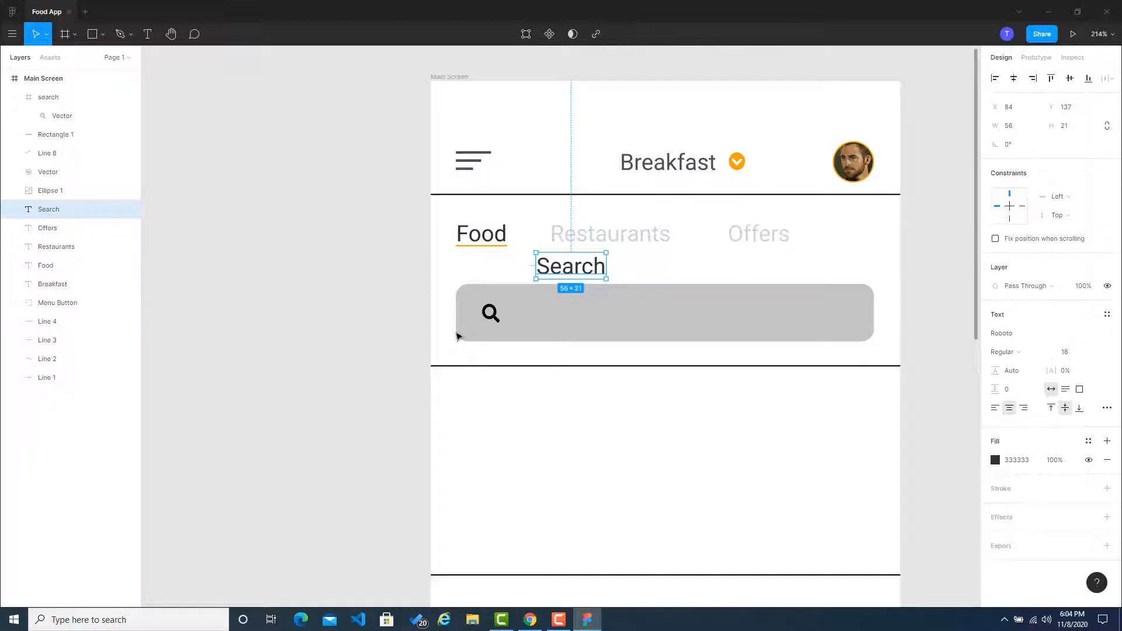
left_click(553, 329)
left_click_drag(50, 209, 28, 151)
left_click_drag(578, 272, 556, 319)
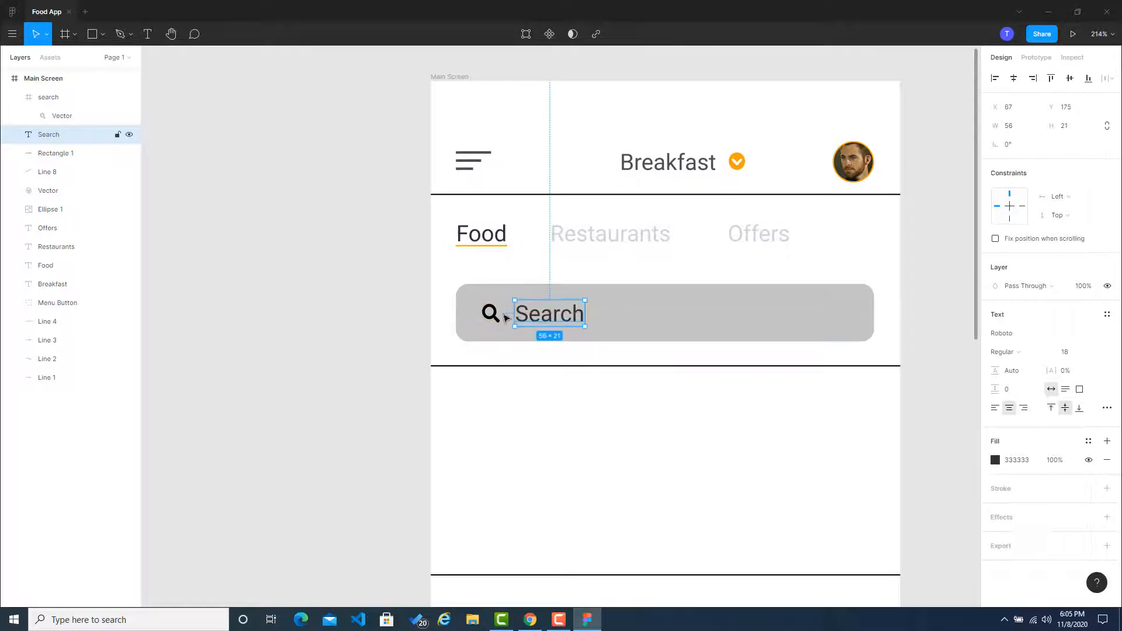
left_click(358, 313)
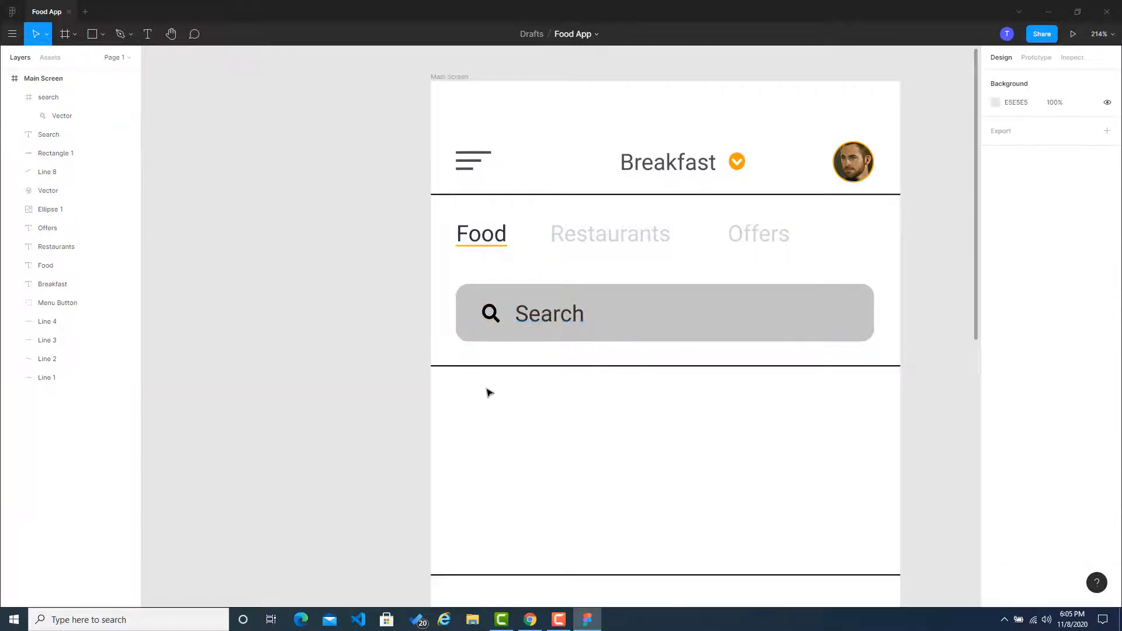
Step: Add a stroke to the rounded bar and color it with the document's orange, FAA307
left_click(729, 335)
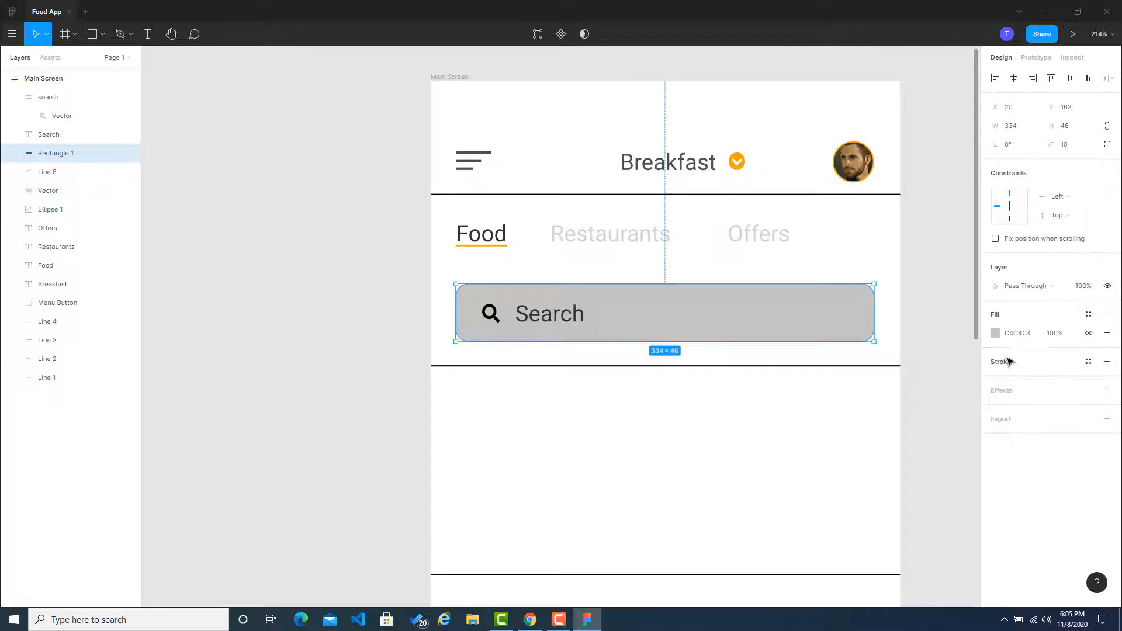
left_click(1063, 361)
left_click(994, 381)
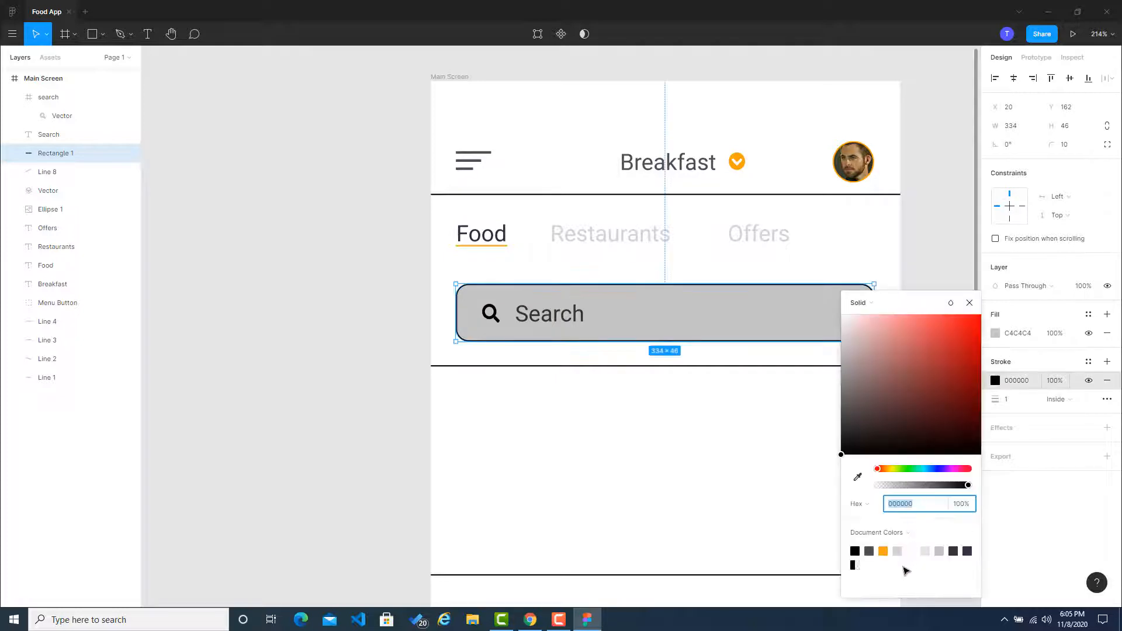
left_click(883, 552)
left_click(901, 257)
left_click(754, 303)
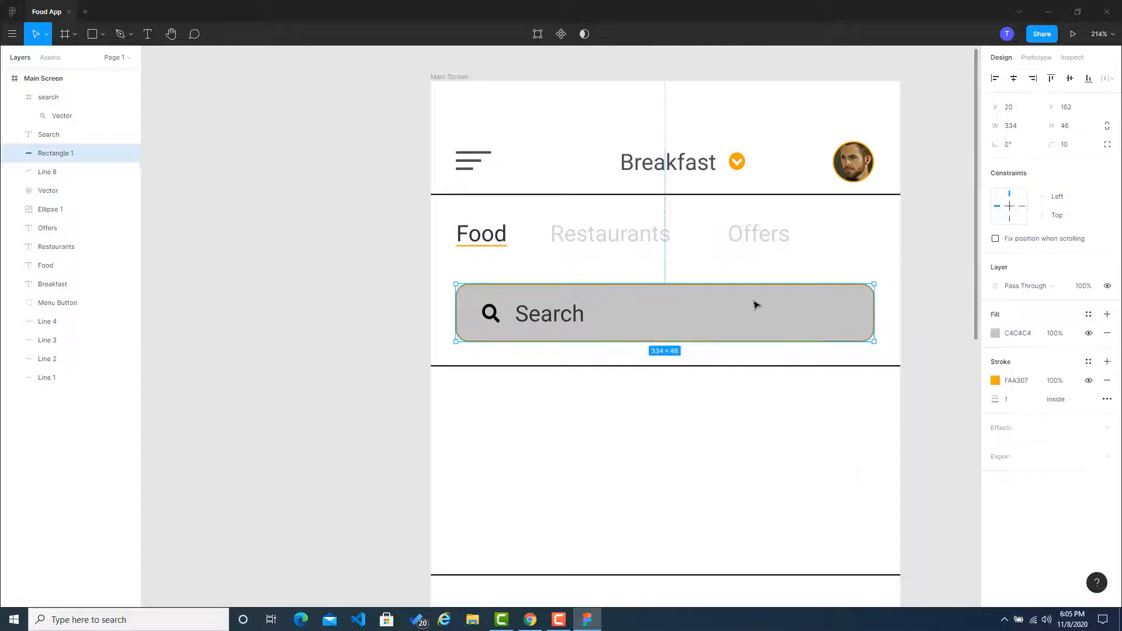
left_click(954, 303)
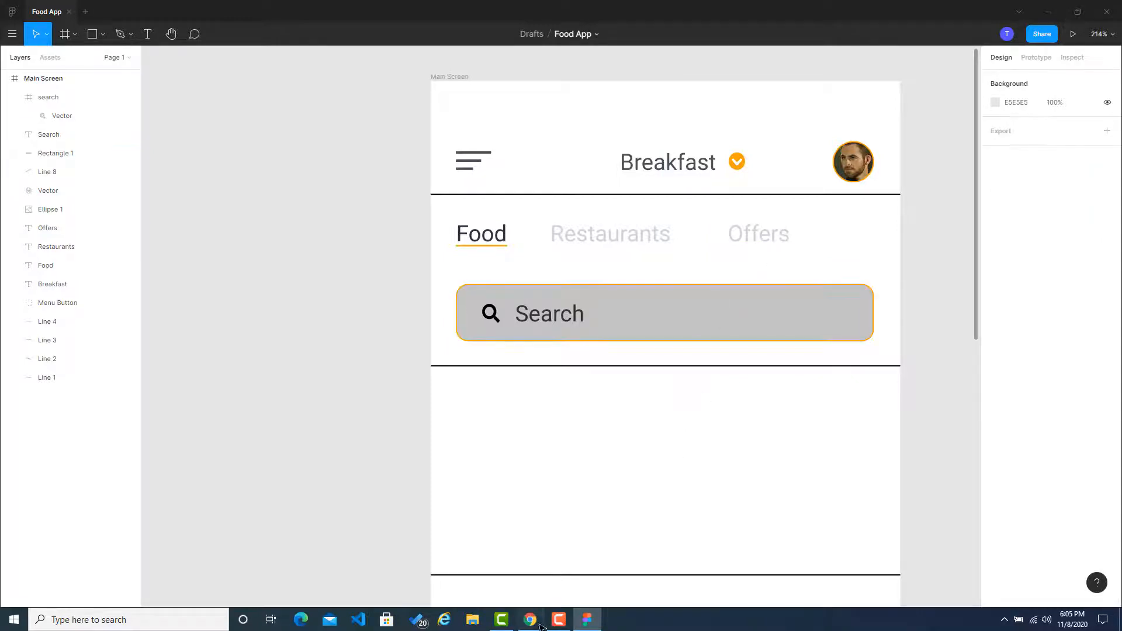
Step: Copy the light grey E9ECEF from the grey palette on Coolors and apply it as the rounded bar's fill
key("alt+Tab")
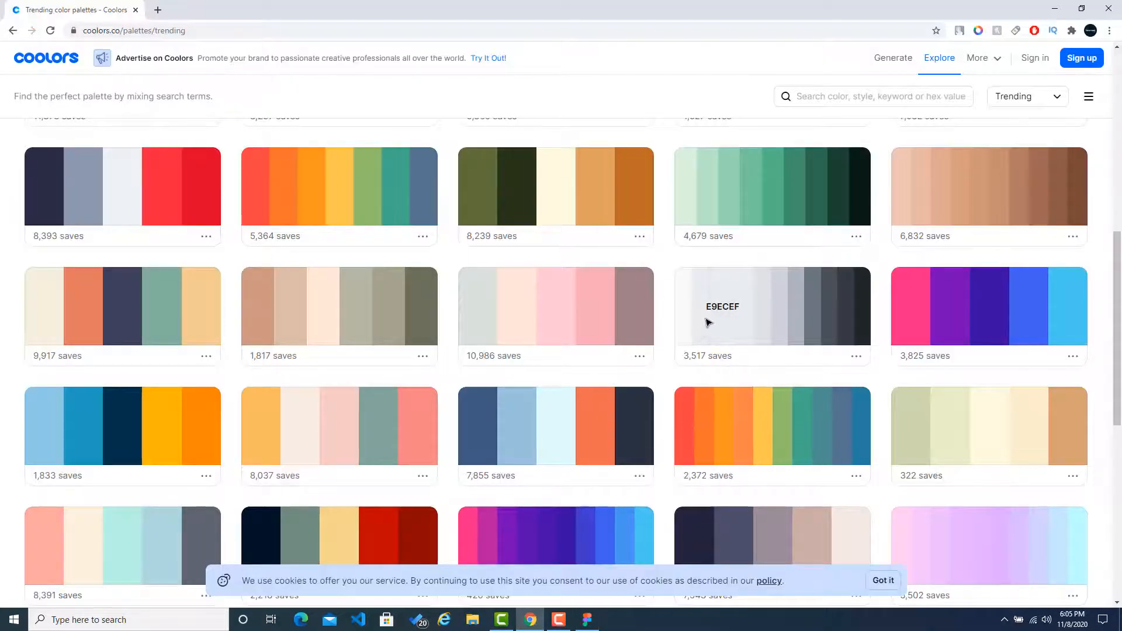
left_click(597, 618)
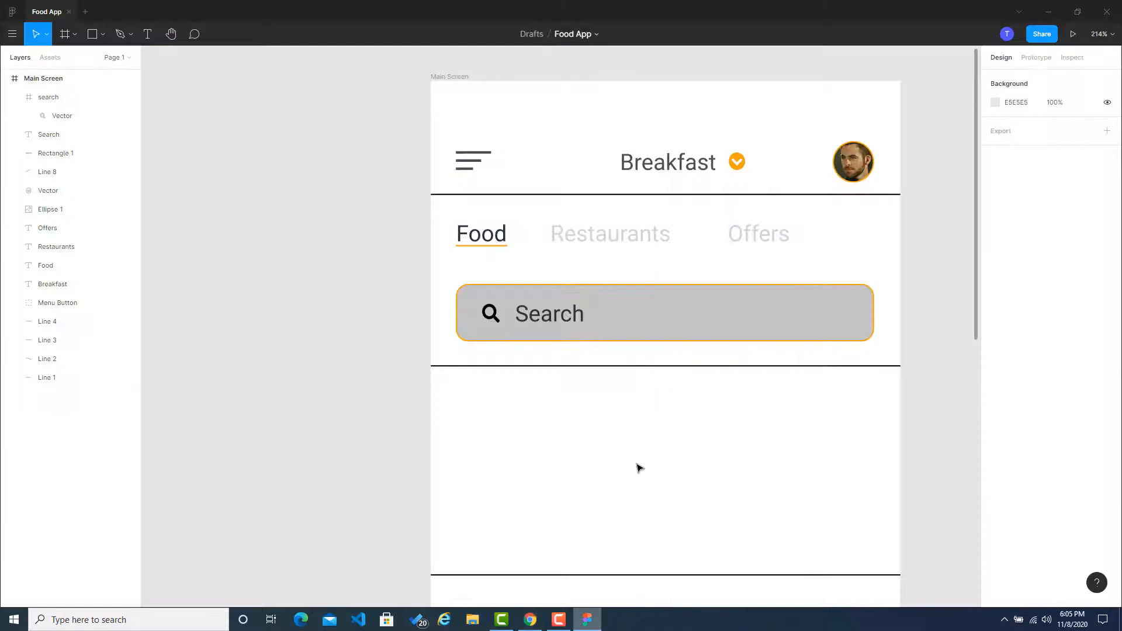
left_click(671, 320)
left_click(1017, 334)
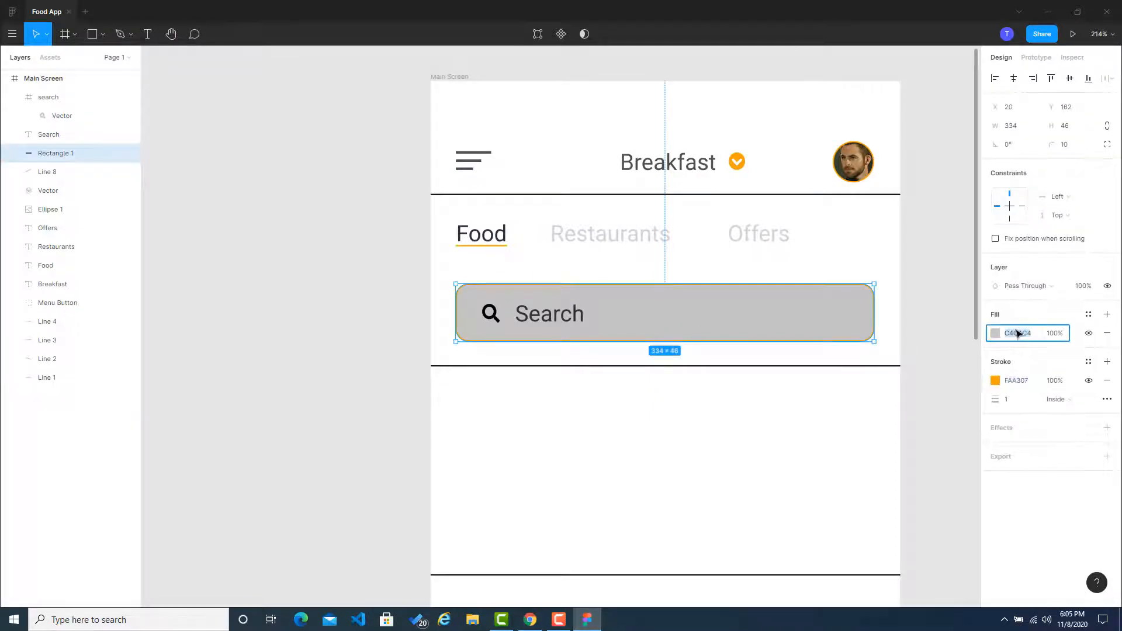
key("ctrl+v")
left_click(935, 305)
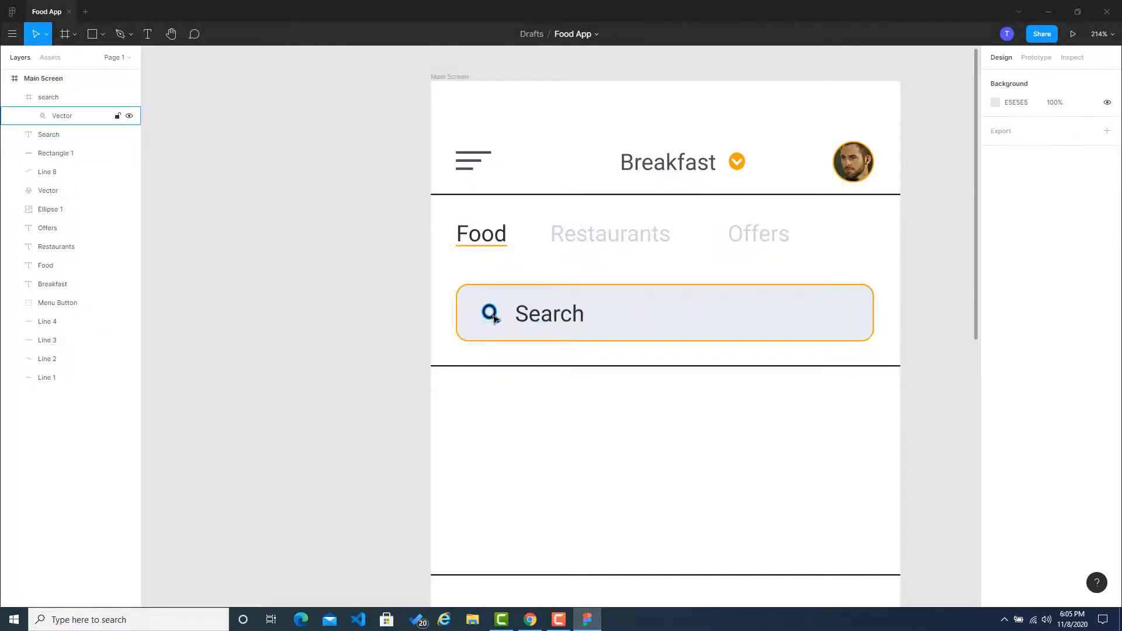
Step: Copy the grey 6C757D from the same Coolors palette and enter it as the search icon frame's fill color
scroll(493, 318, "up", 5)
scroll(498, 320, "down", 5)
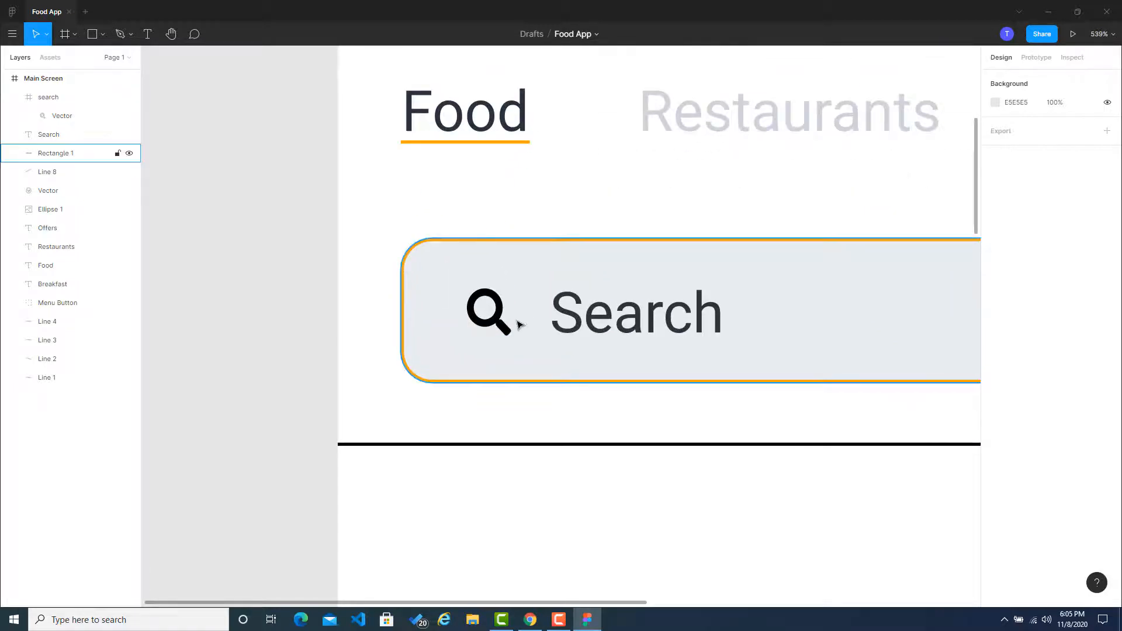
left_click(530, 620)
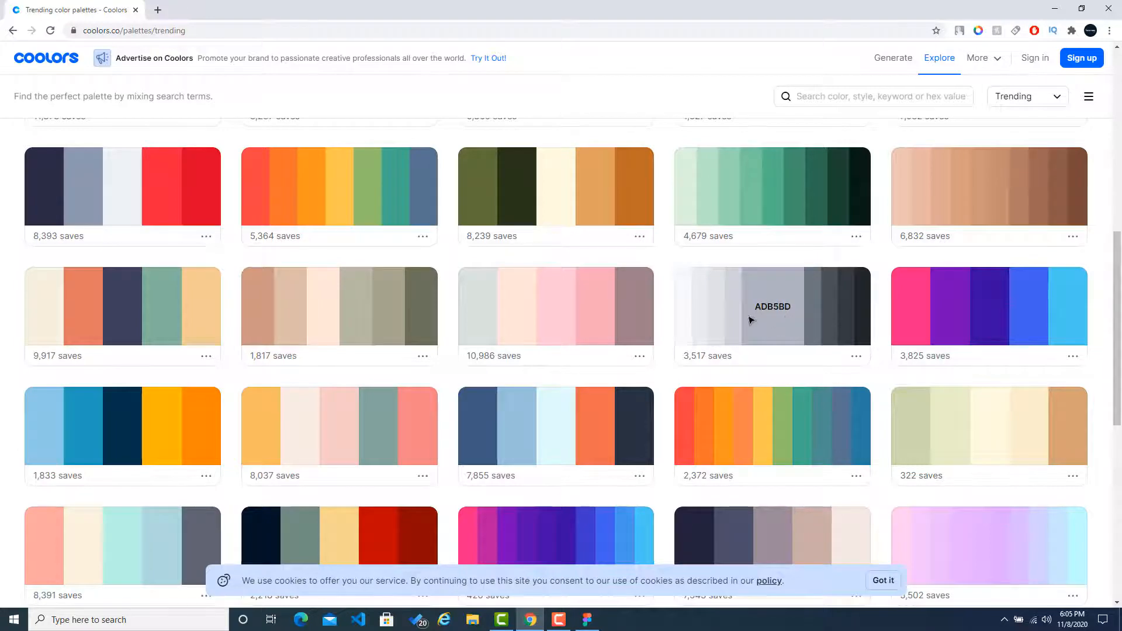
left_click(809, 318)
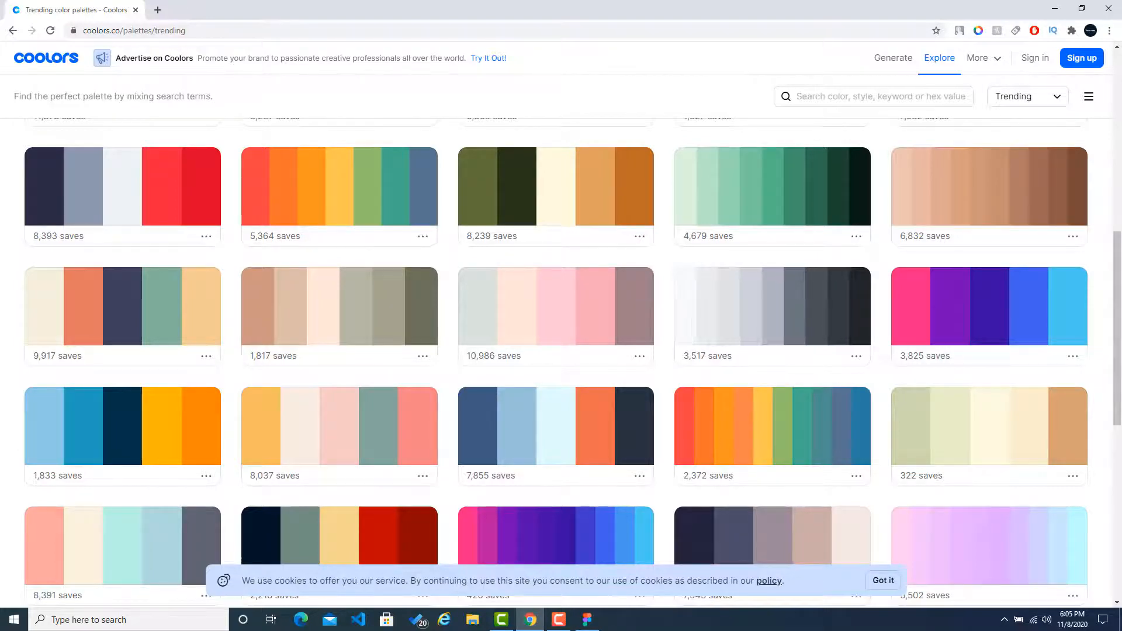
left_click(587, 620)
left_click(500, 318)
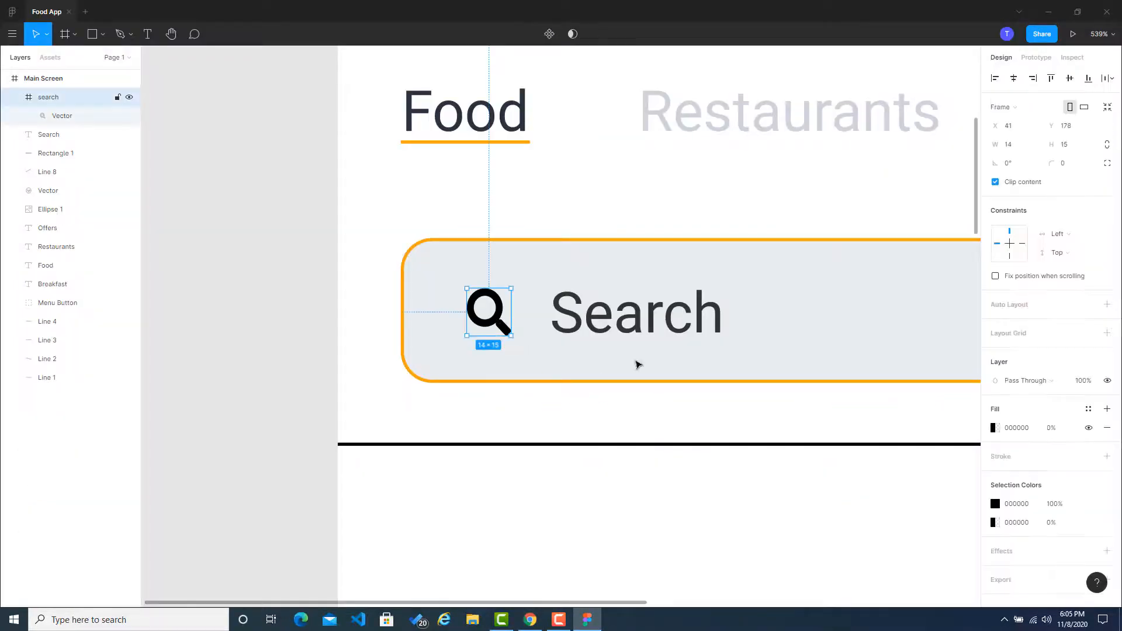
left_click(1028, 427)
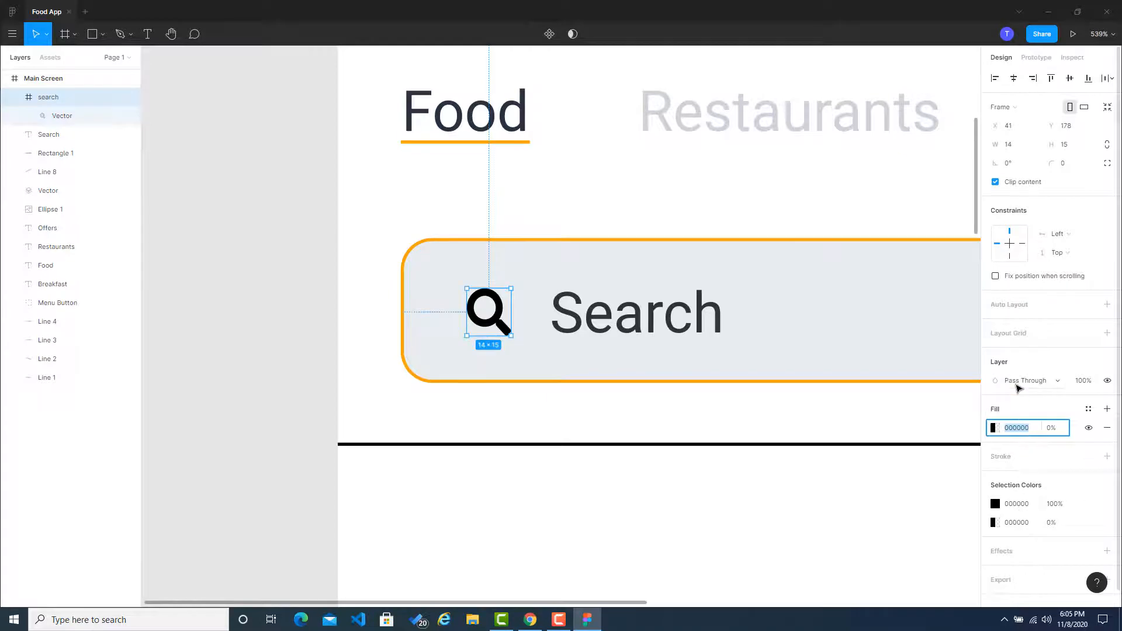
left_click(325, 269)
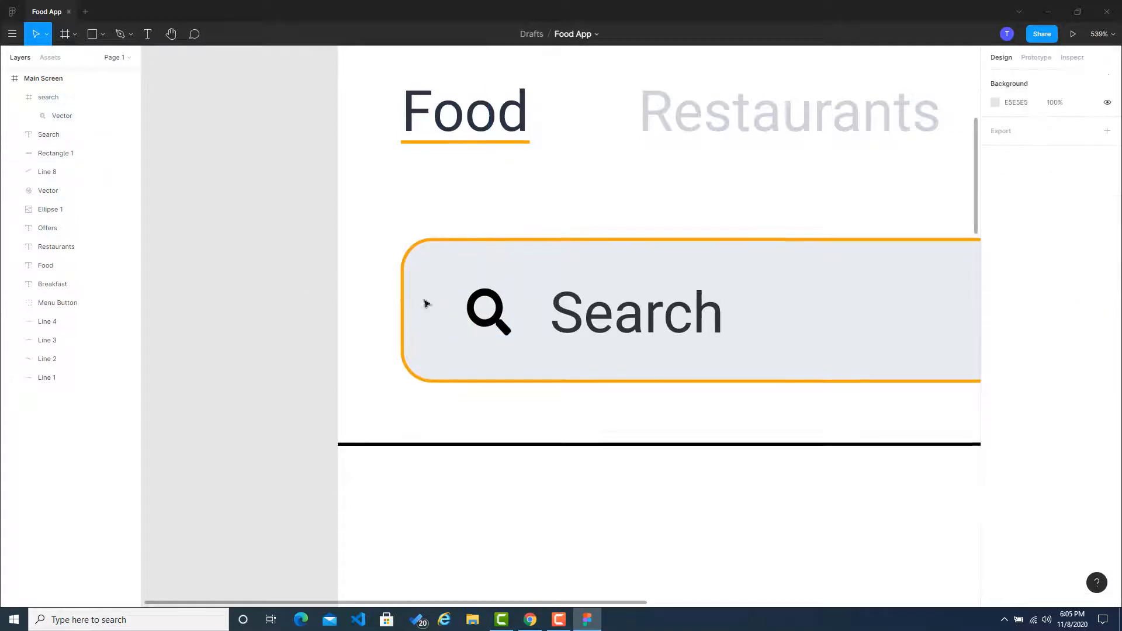
Step: Set the fill of the vector shape inside the search icon's frame to 6C757D
left_click(491, 326)
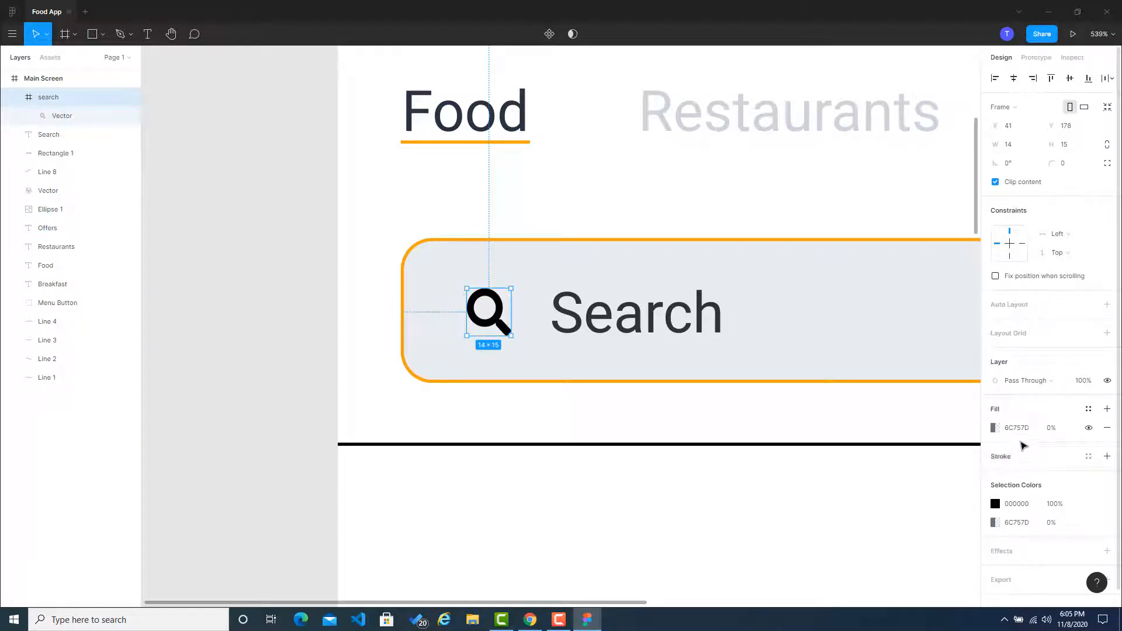
double_click(497, 321)
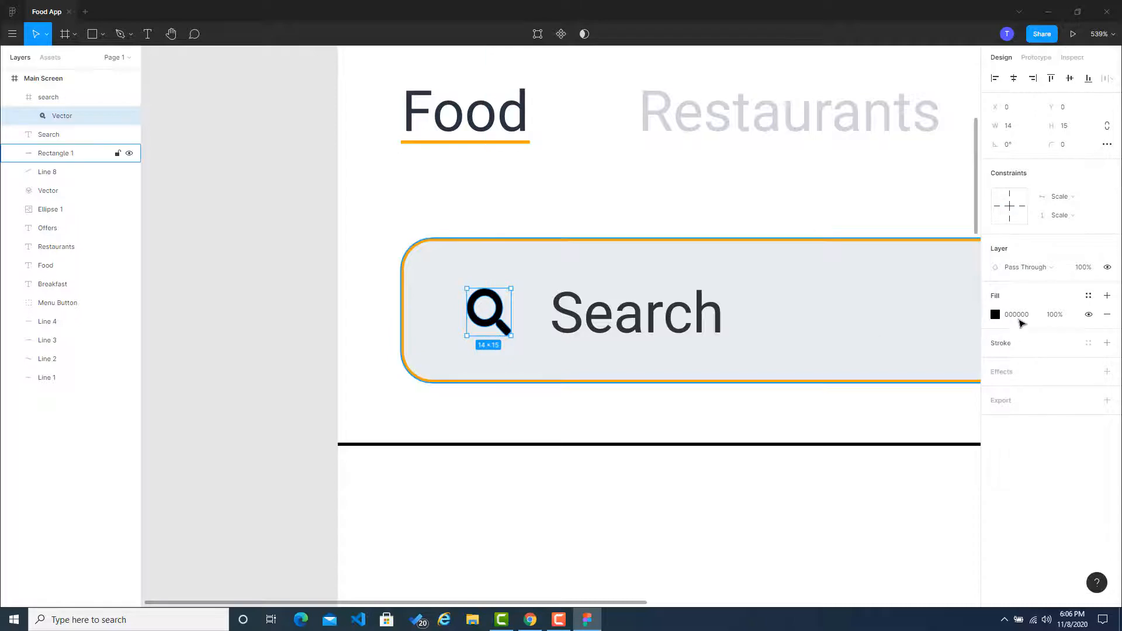
left_click(1019, 315)
left_click(283, 341)
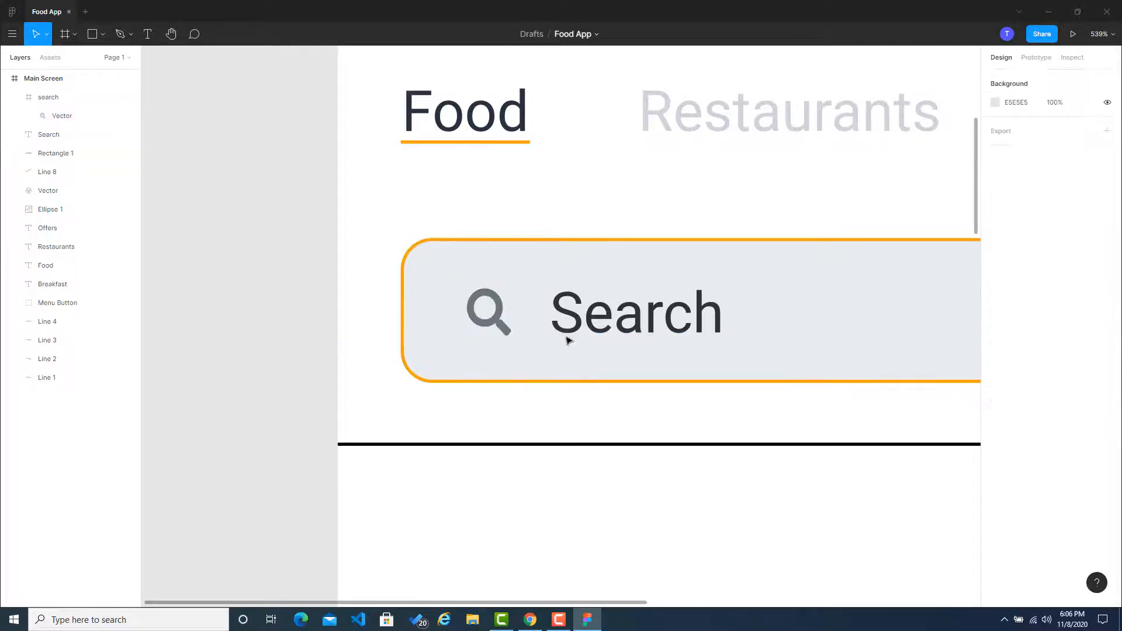
Step: Set the fill of the Search label in the search bar to the grey 6C757D
left_click(624, 327)
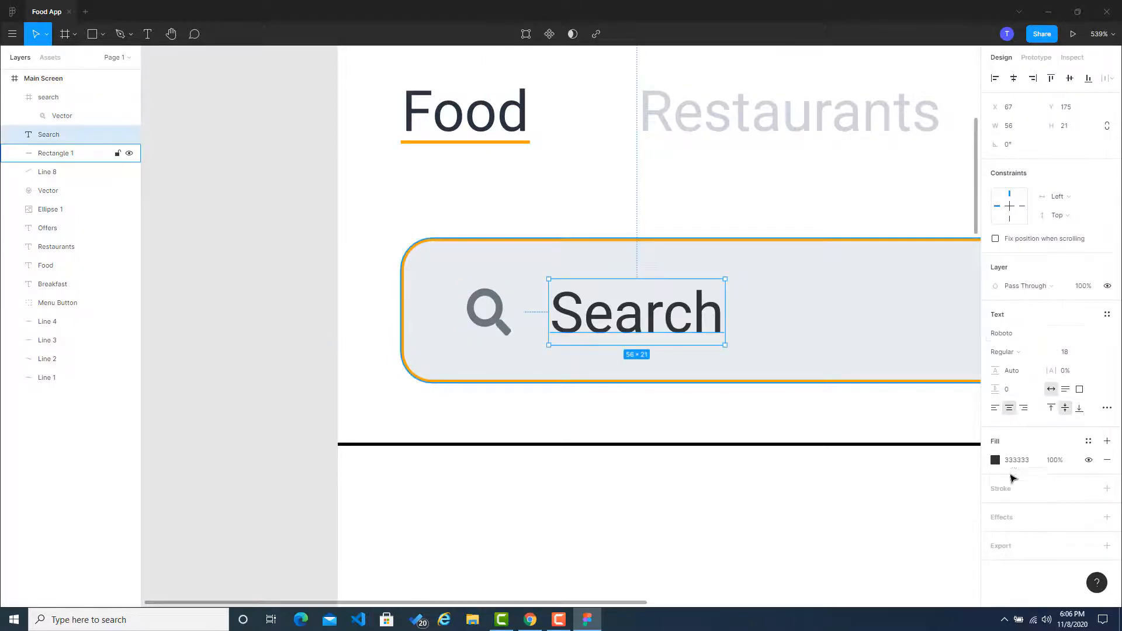
left_click(1019, 460)
left_click(360, 327)
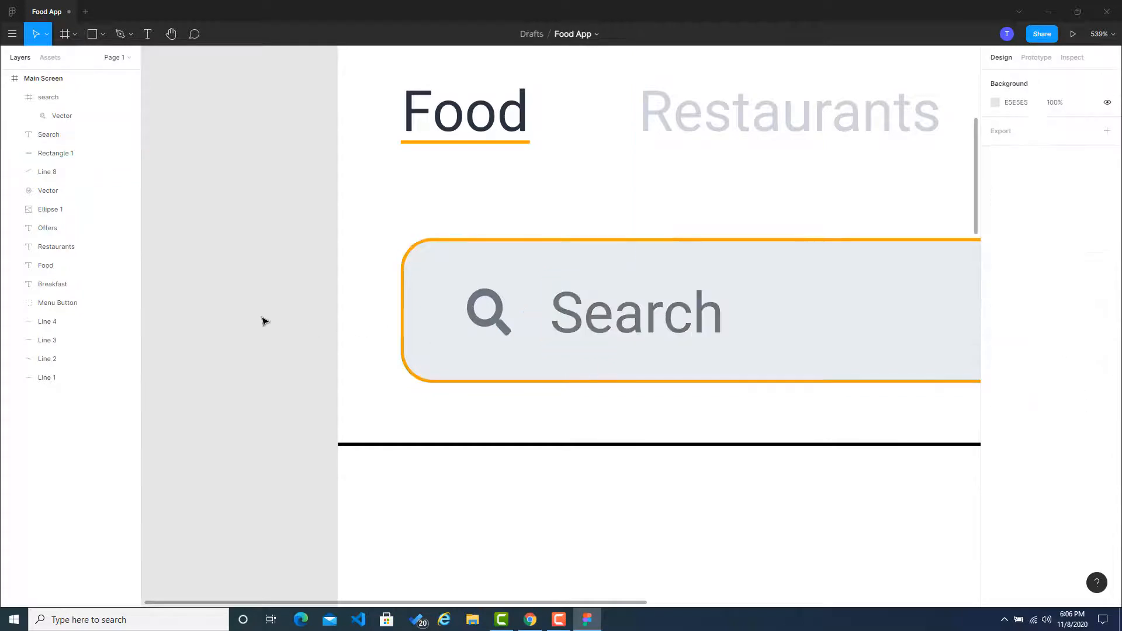
Step: Duplicate the search bar's rectangle and place the copy just below the divider line under it, at X 20, Y 249
scroll(400, 320, "down", 4)
scroll(400, 320, "down", 8)
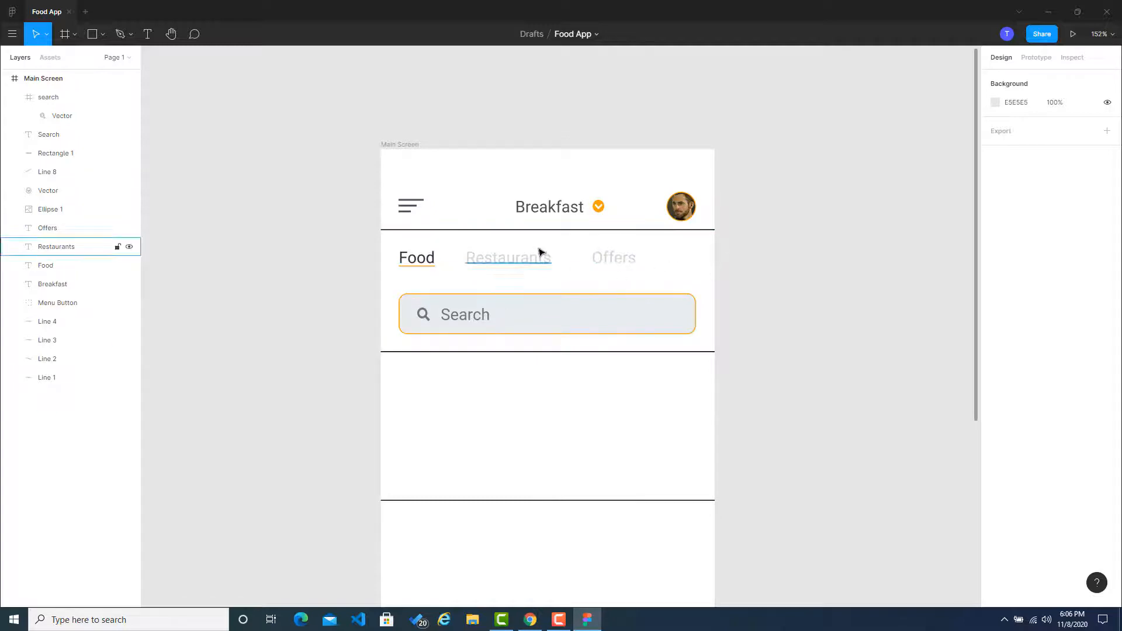
scroll(501, 307, "down", 5)
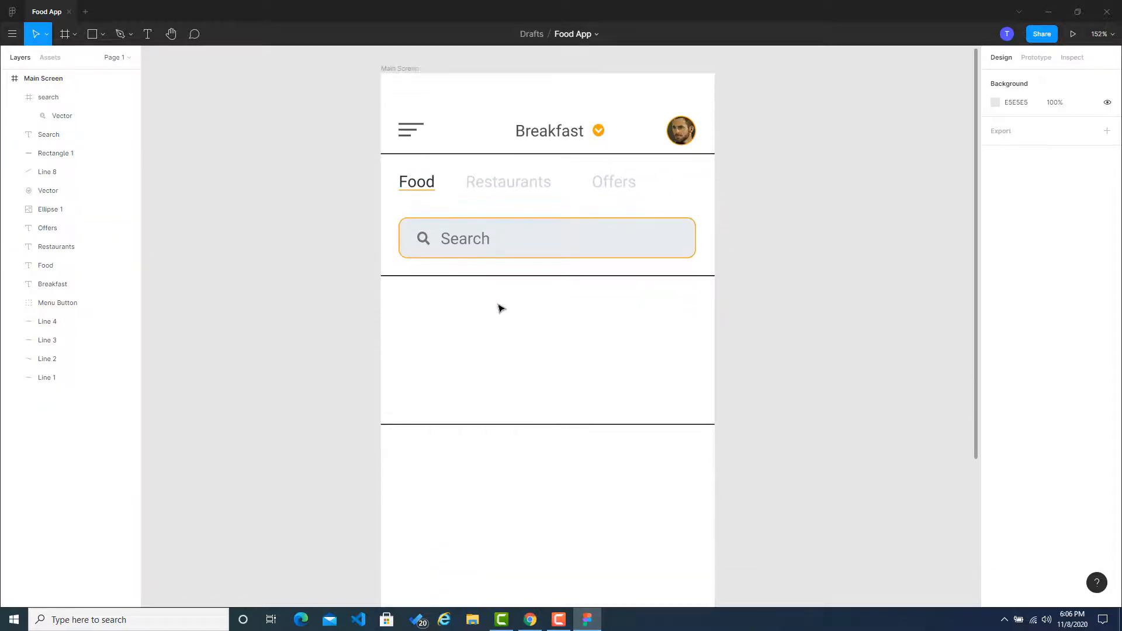
scroll(553, 478, "up", 5)
scroll(548, 483, "down", 1)
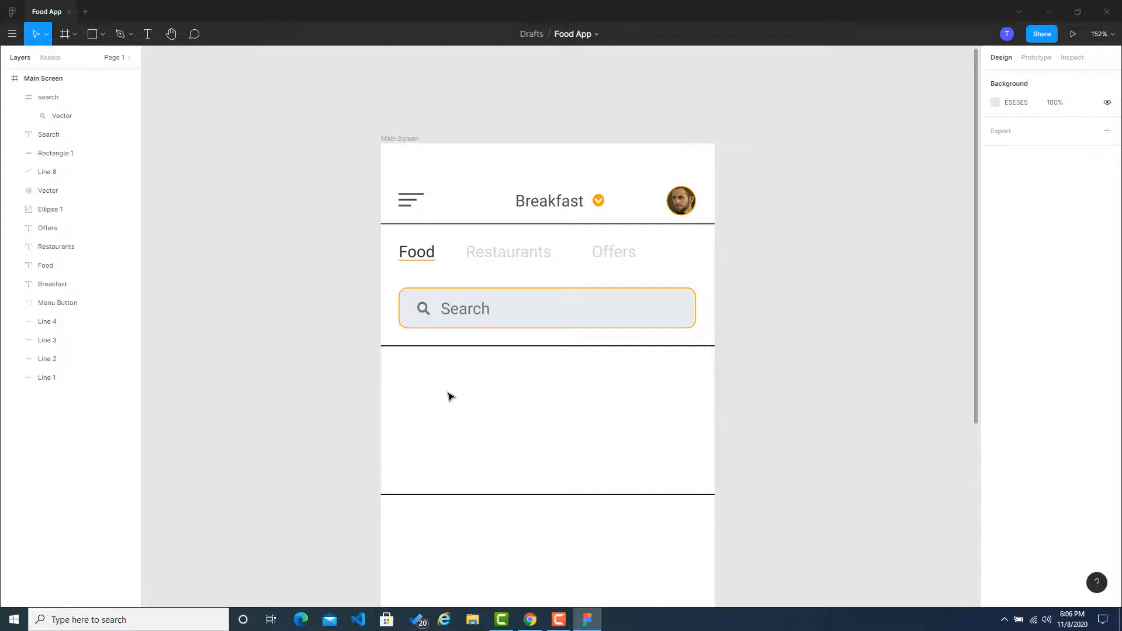
left_click(555, 313)
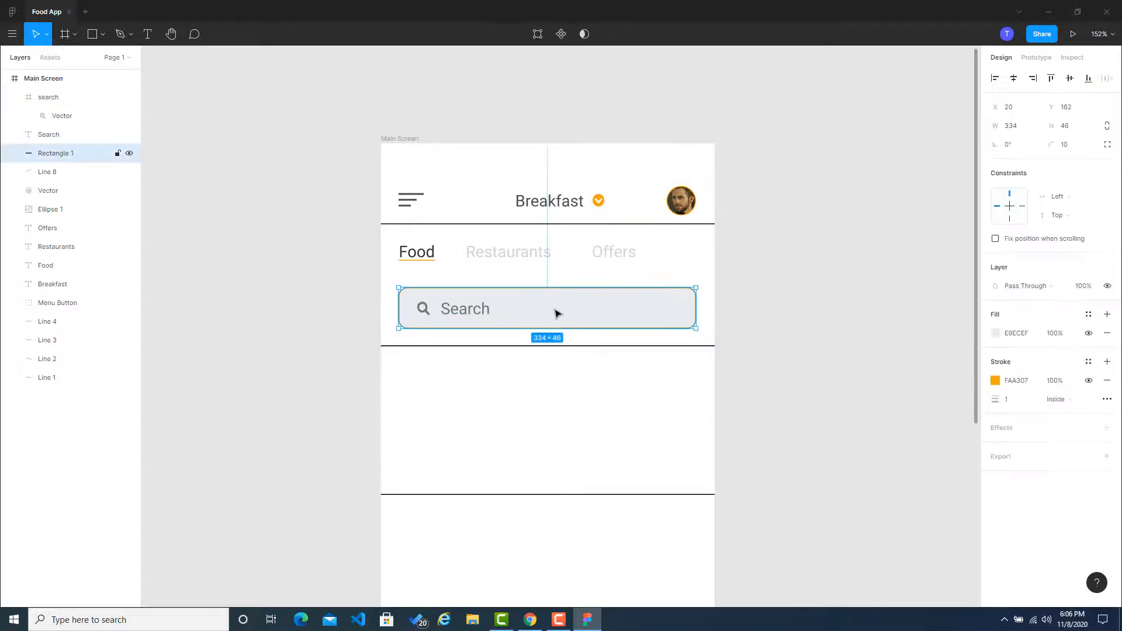
key("ctrl+v")
left_click_drag(558, 310, 558, 388)
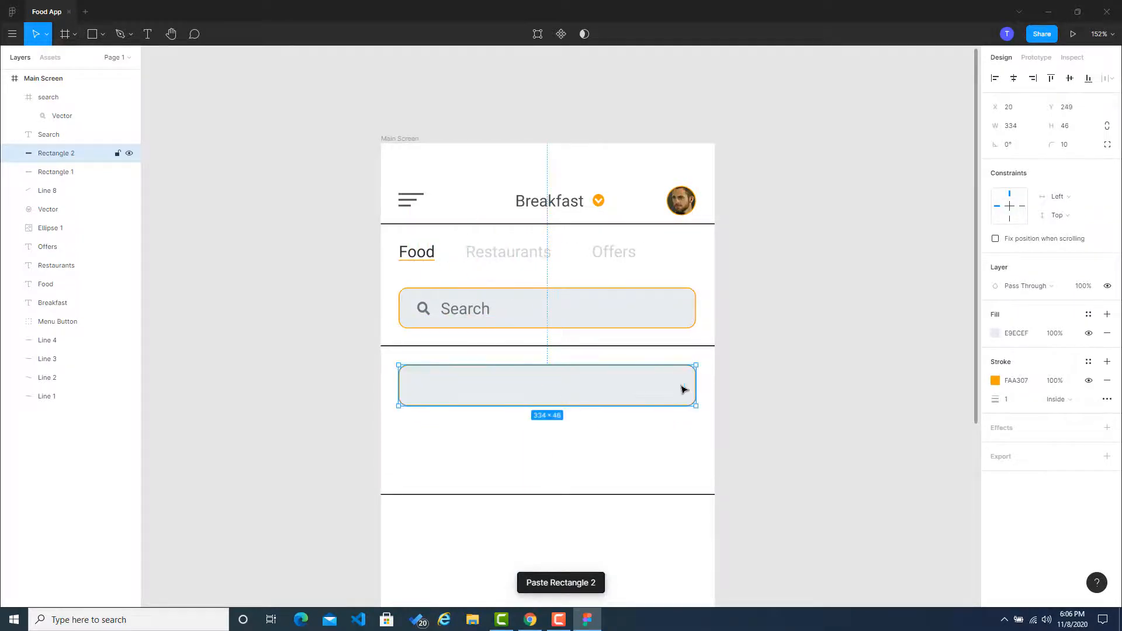
Step: Shrink the duplicated rectangle to 83 × 30, keeping its upper-left corner aligned with the search bar's left edge
left_click_drag(697, 389, 667, 389)
left_click_drag(499, 390, 468, 393)
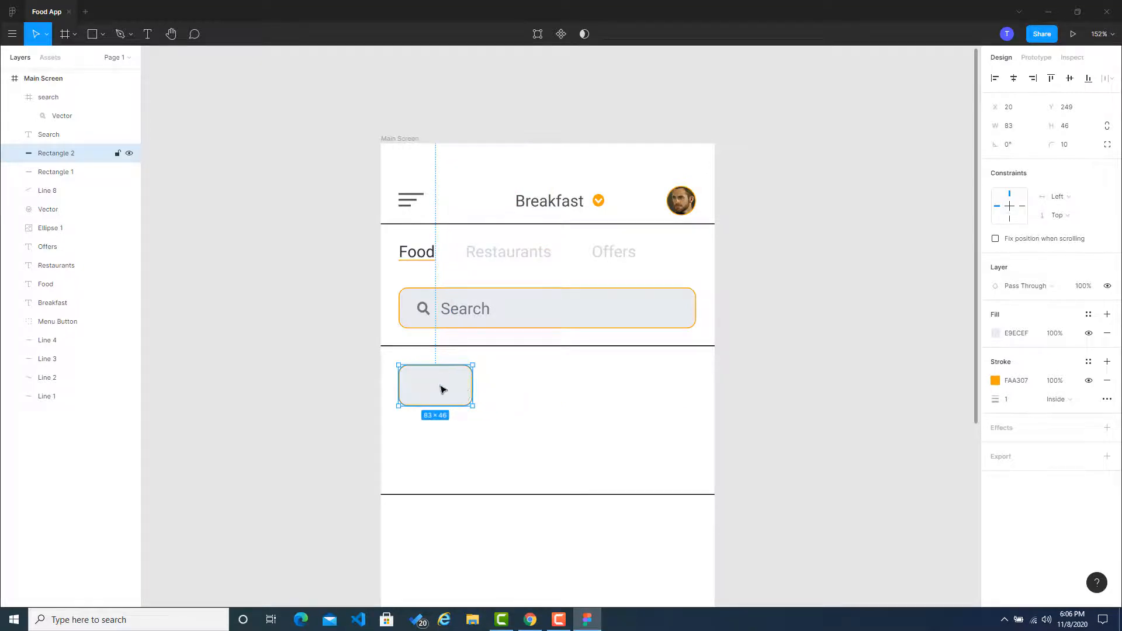
left_click_drag(437, 405, 439, 392)
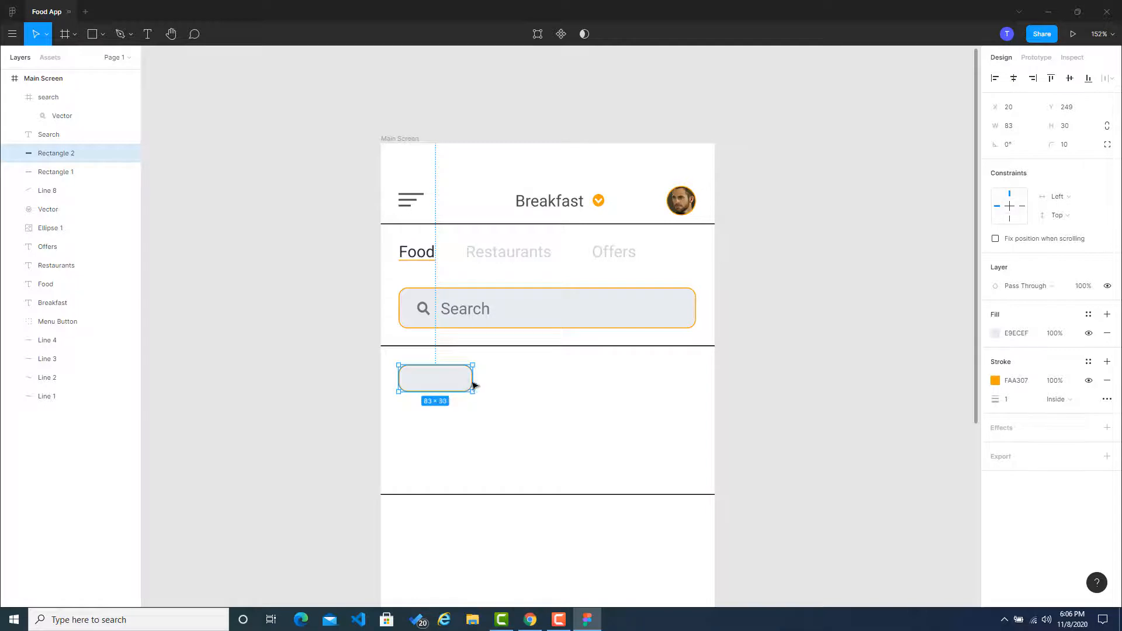
Step: Duplicate the Search label onto the small rounded rectangle and change the copy's text to "All"
left_click(457, 317)
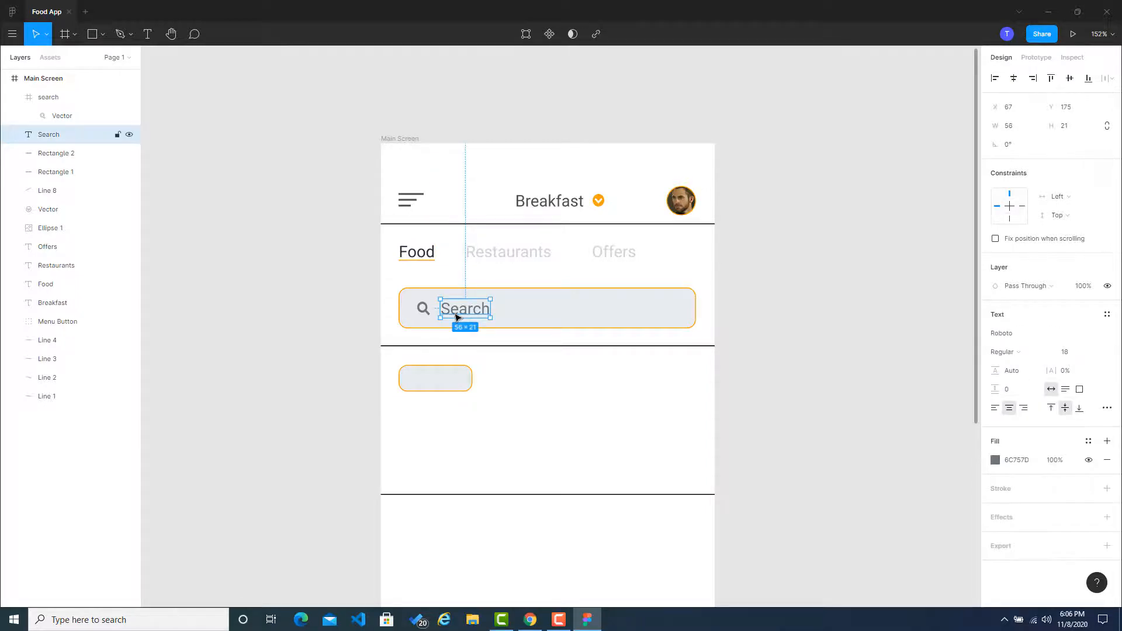
key("ctrl+v")
left_click_drag(457, 317, 442, 380)
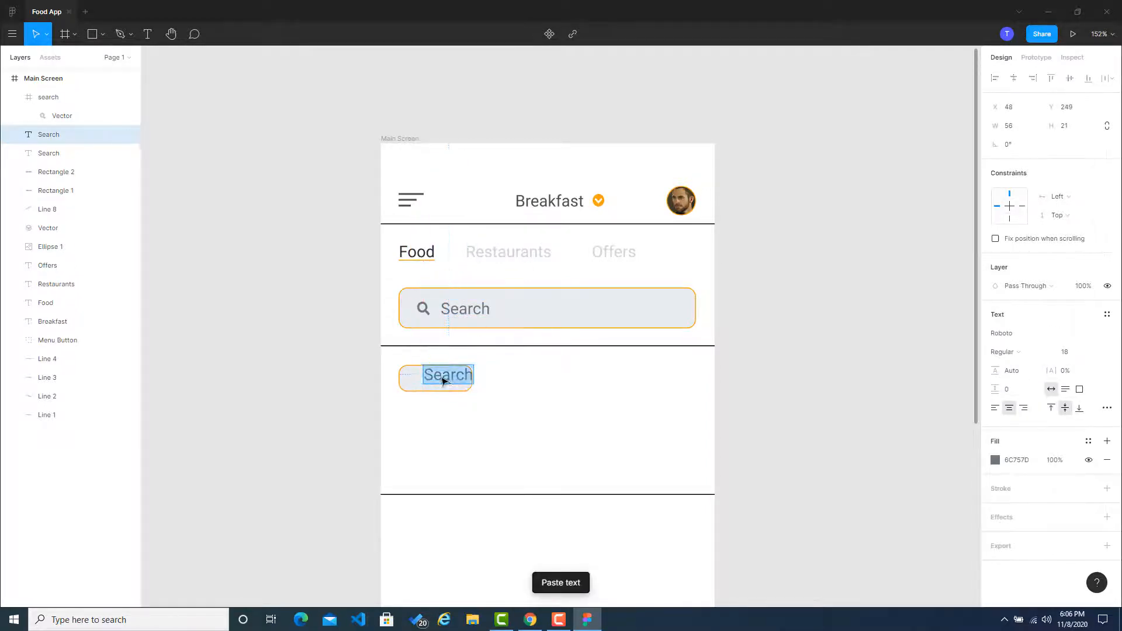
type("All")
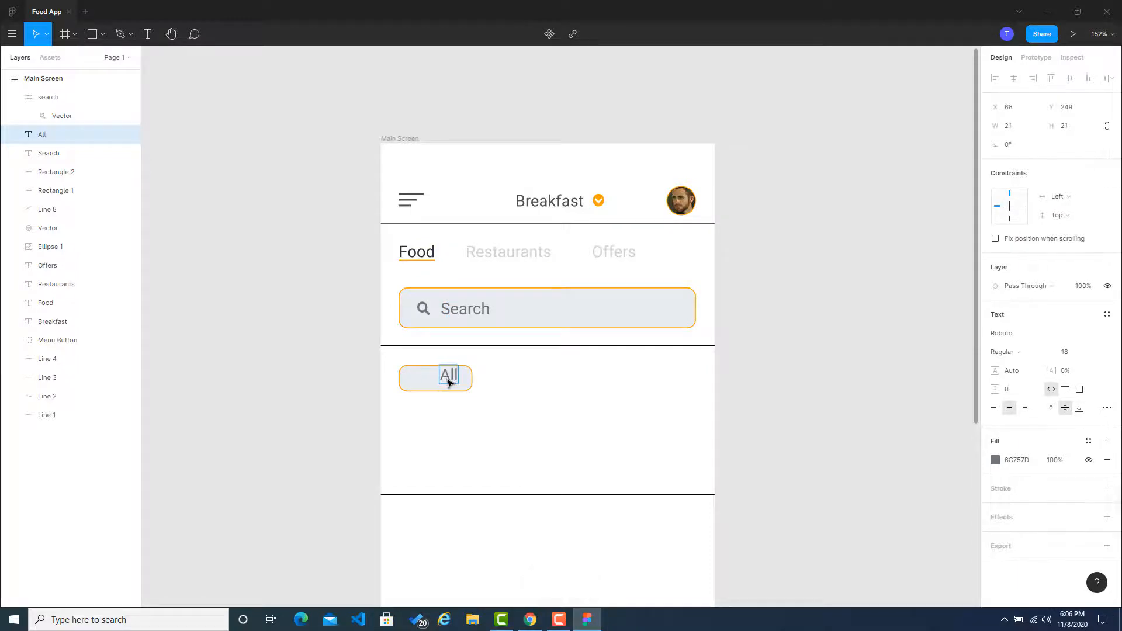
key("Escape")
left_click(308, 374)
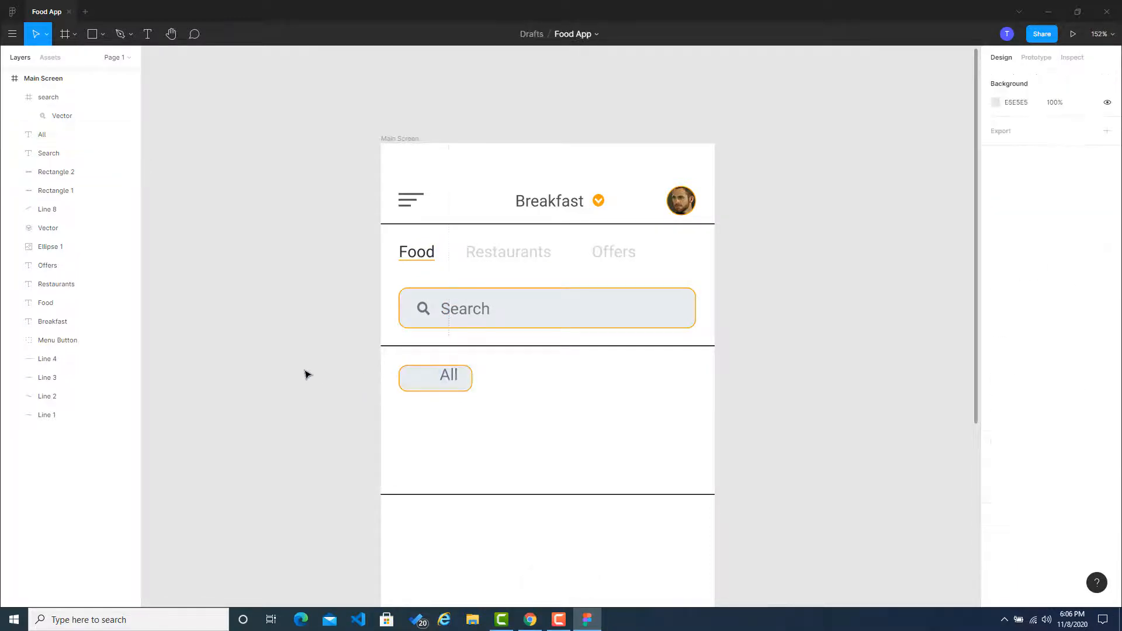
Step: Fill the small rounded rectangle behind the All label with the document's orange, FAA307
scroll(301, 347, "down", 1)
scroll(301, 348, "down", 2)
scroll(351, 345, "up", 1)
left_click(431, 340)
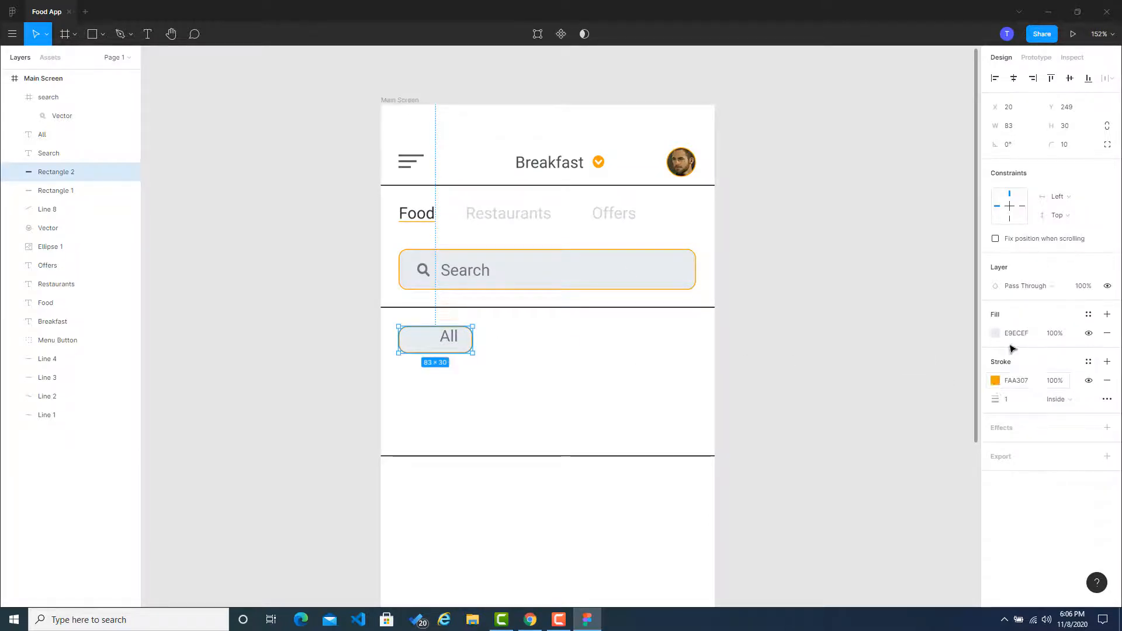
left_click(995, 333)
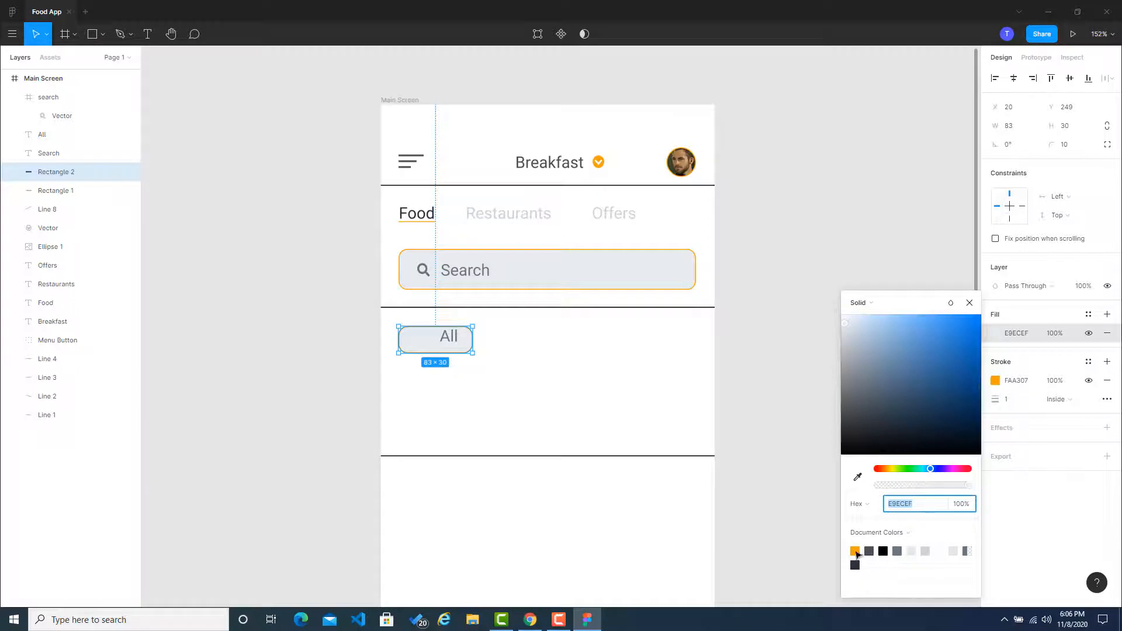
left_click(855, 551)
left_click(638, 348)
Step: Set the All label's text color to white, FFFFFF
left_click(448, 341)
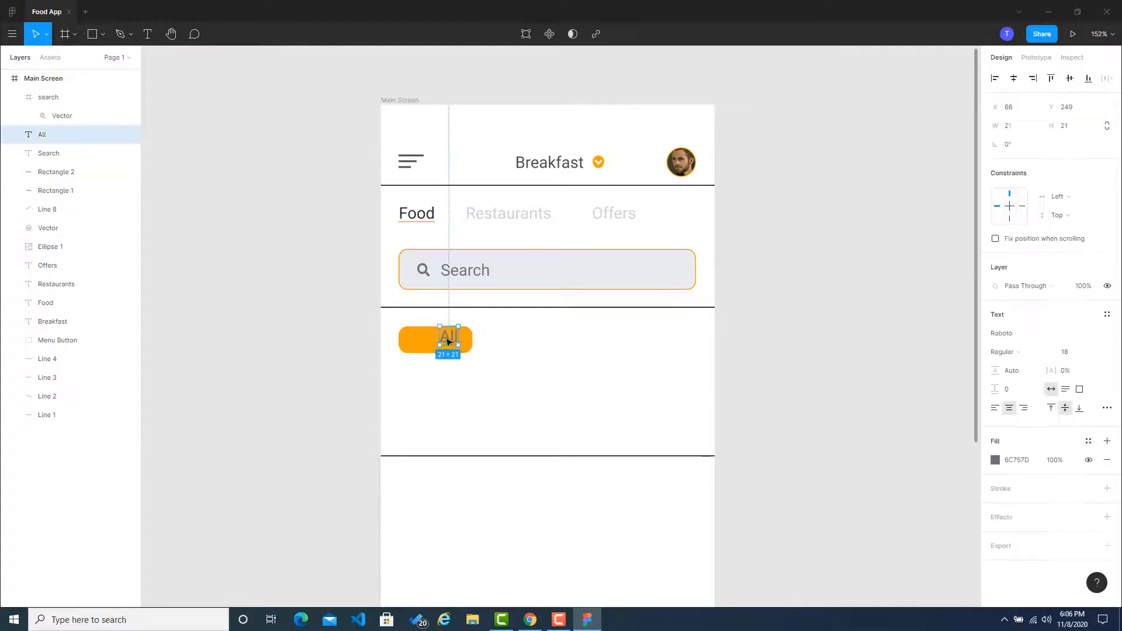
left_click(1027, 461)
type("#fff")
key("Return")
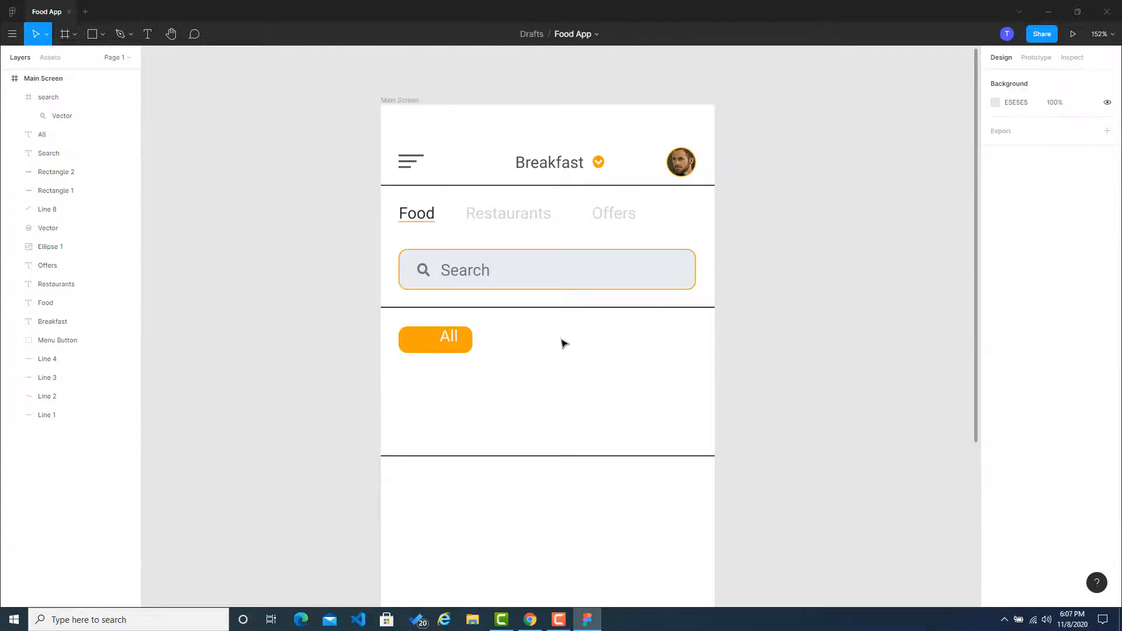
Step: Change the All label's font from Roboto to Poppins
left_click(452, 339)
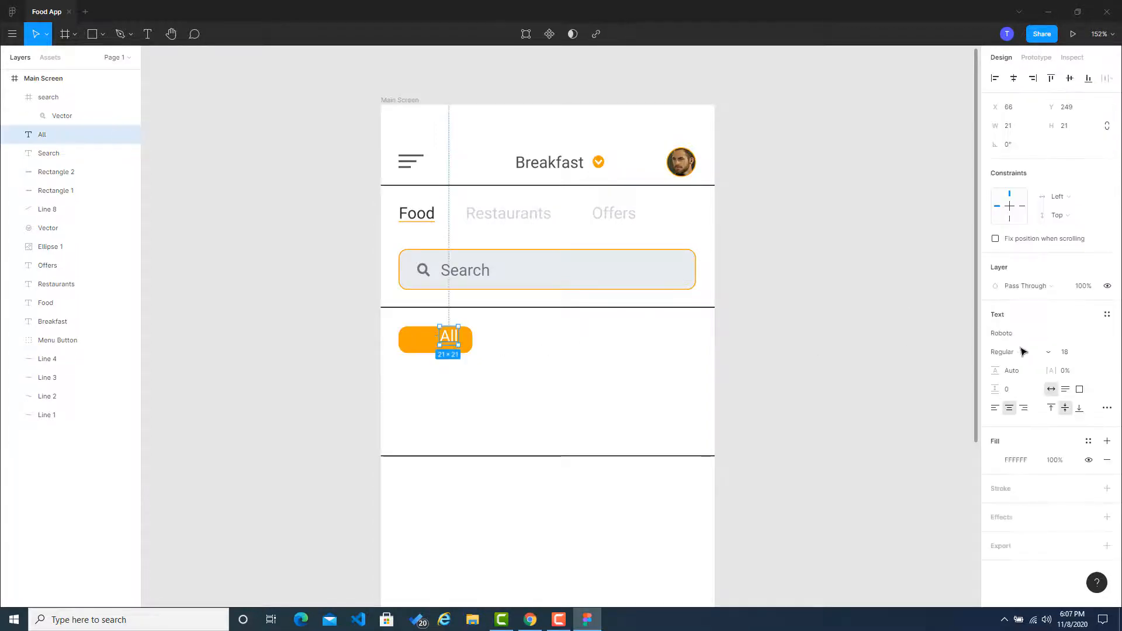
left_click(1030, 338)
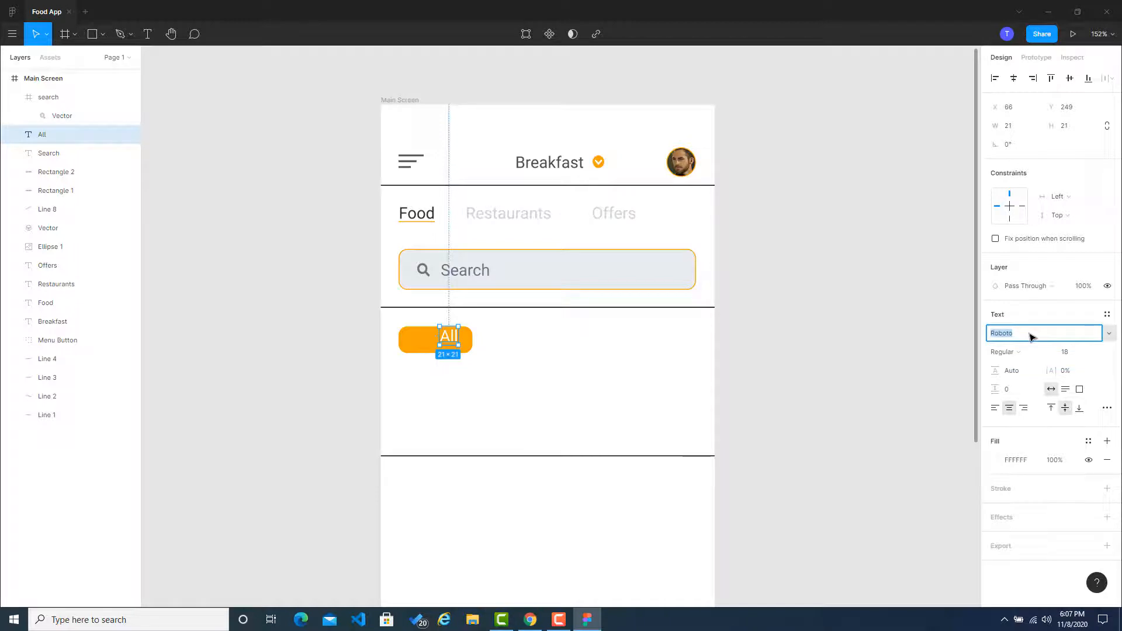
type("Poppins")
key("Return")
left_click(877, 310)
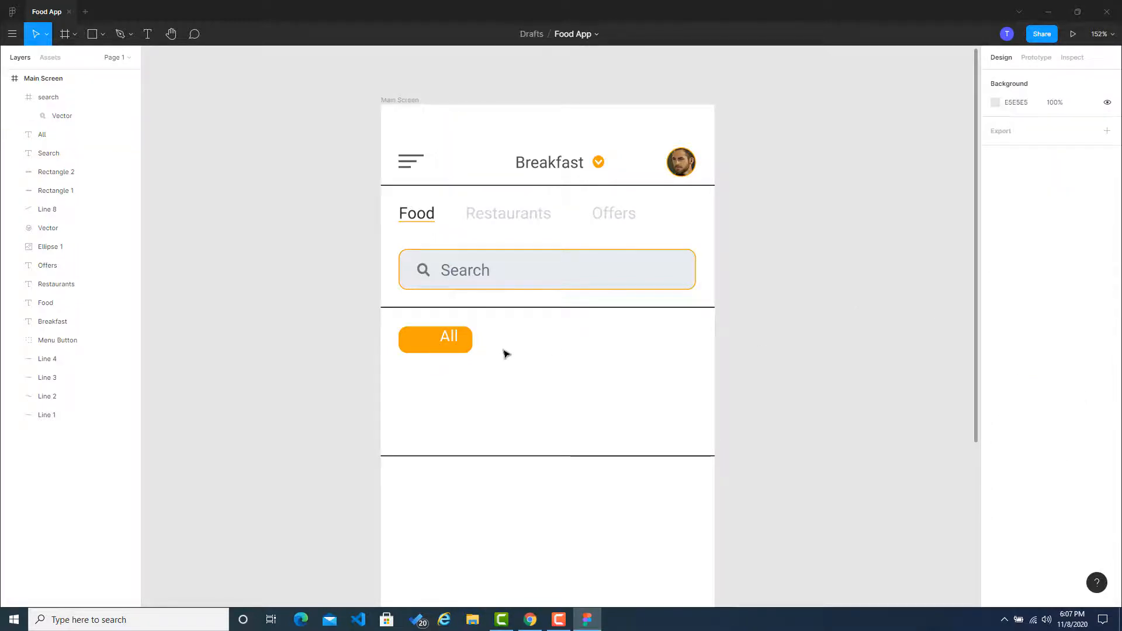
Step: Move the All label onto the middle of the orange button and align both on their horizontal centers
left_click_drag(458, 338, 446, 341)
left_click(466, 345, "shift")
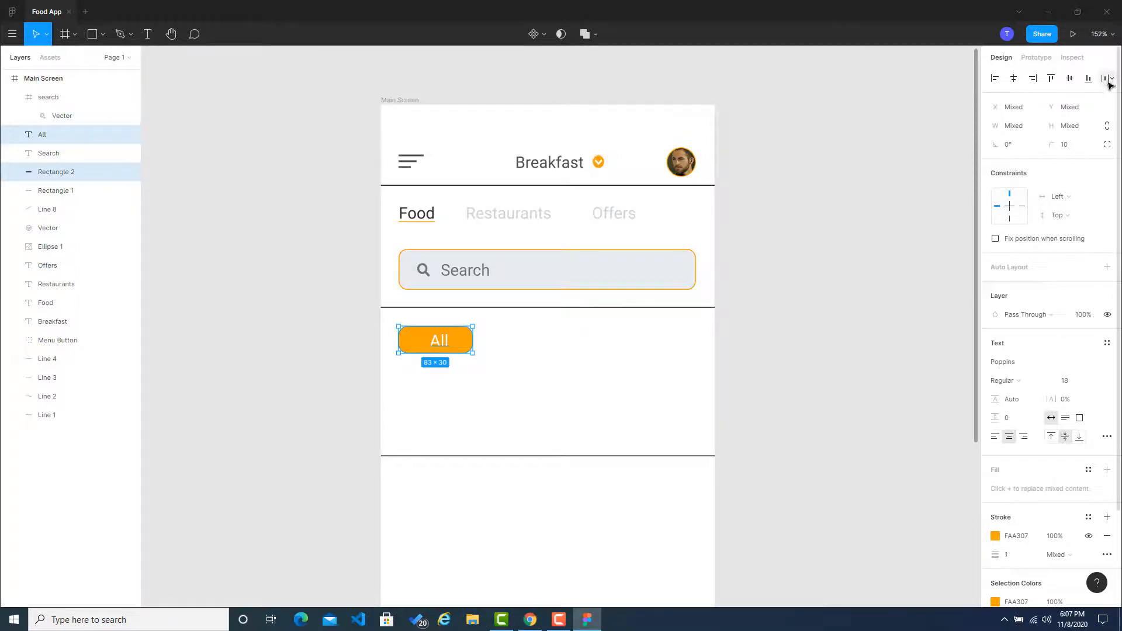
left_click(1015, 83)
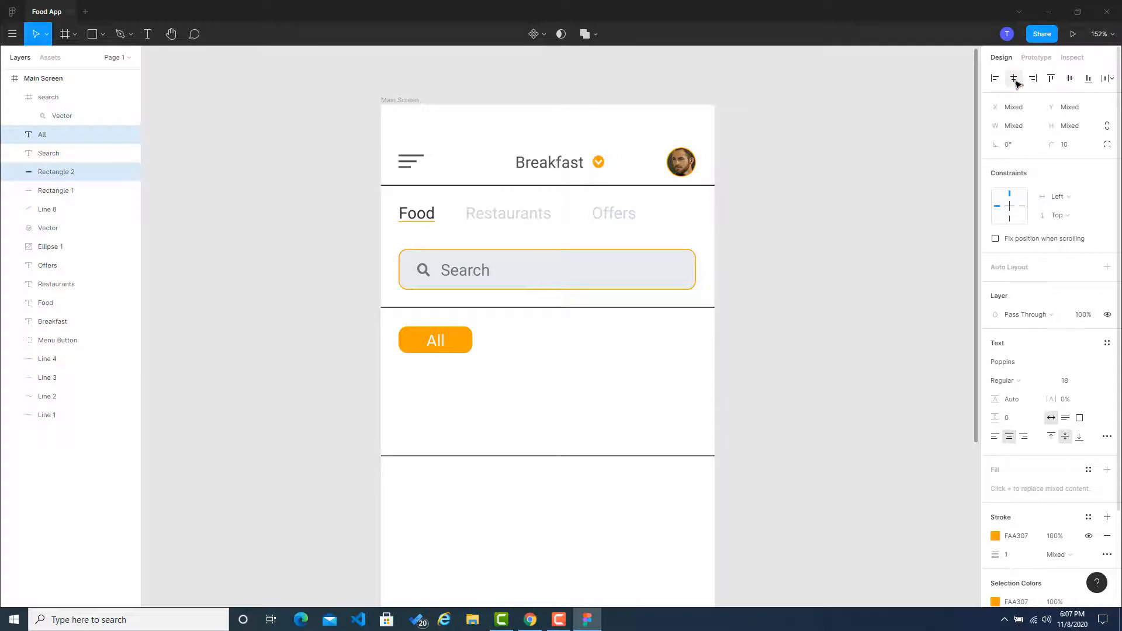
left_click(859, 336)
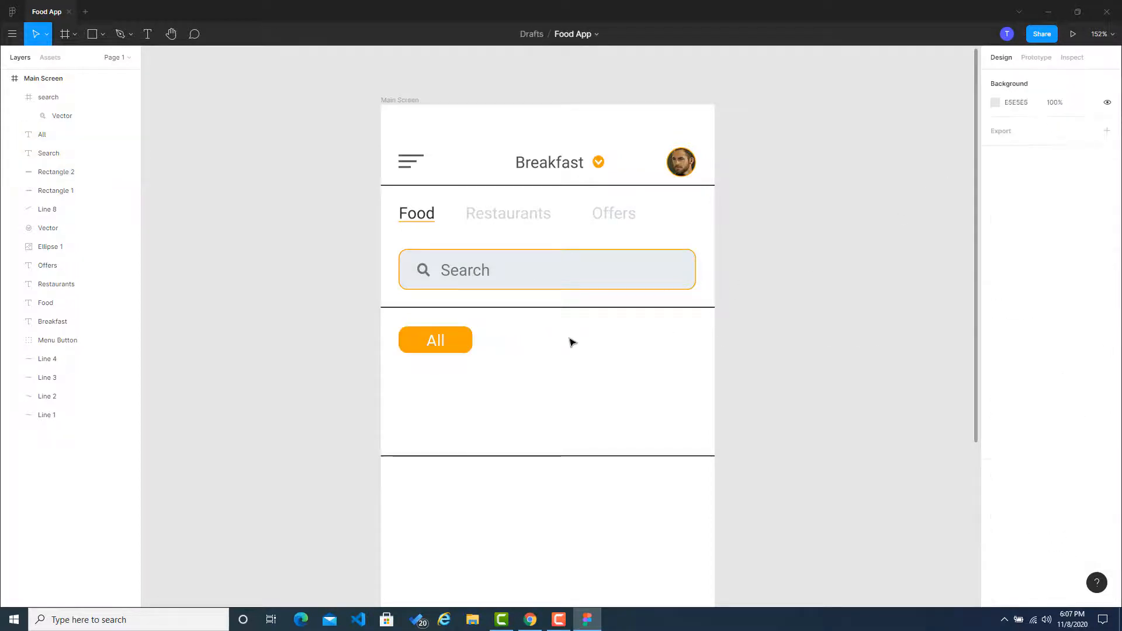
Step: Try the Poly font on the button's All label
scroll(270, 313, "down", 5, "ctrl")
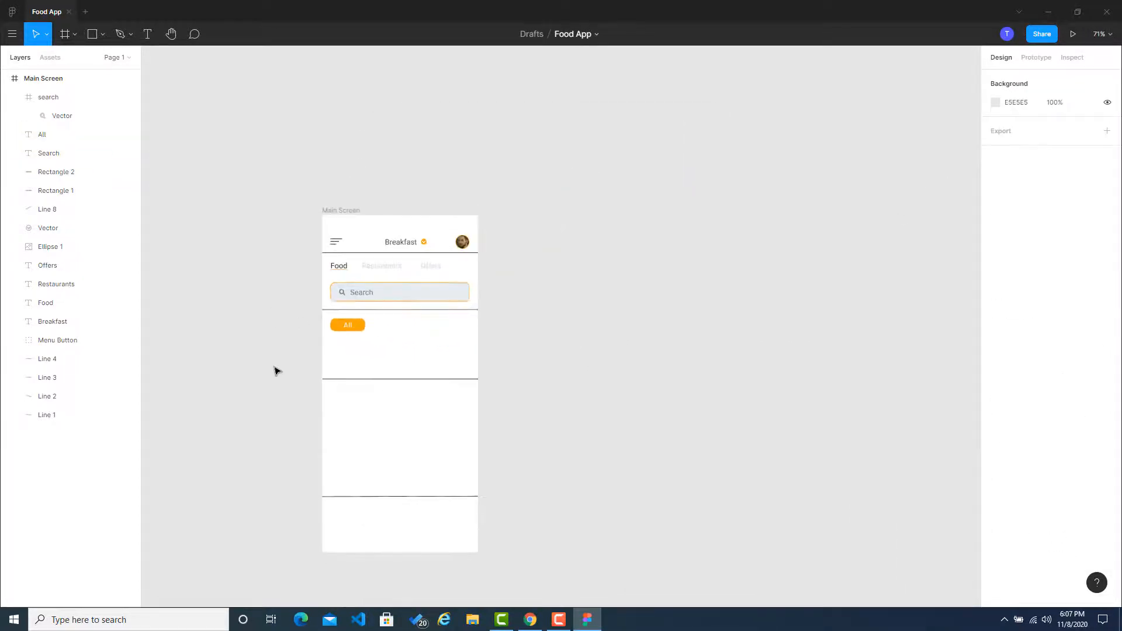
scroll(276, 371, "up", 5)
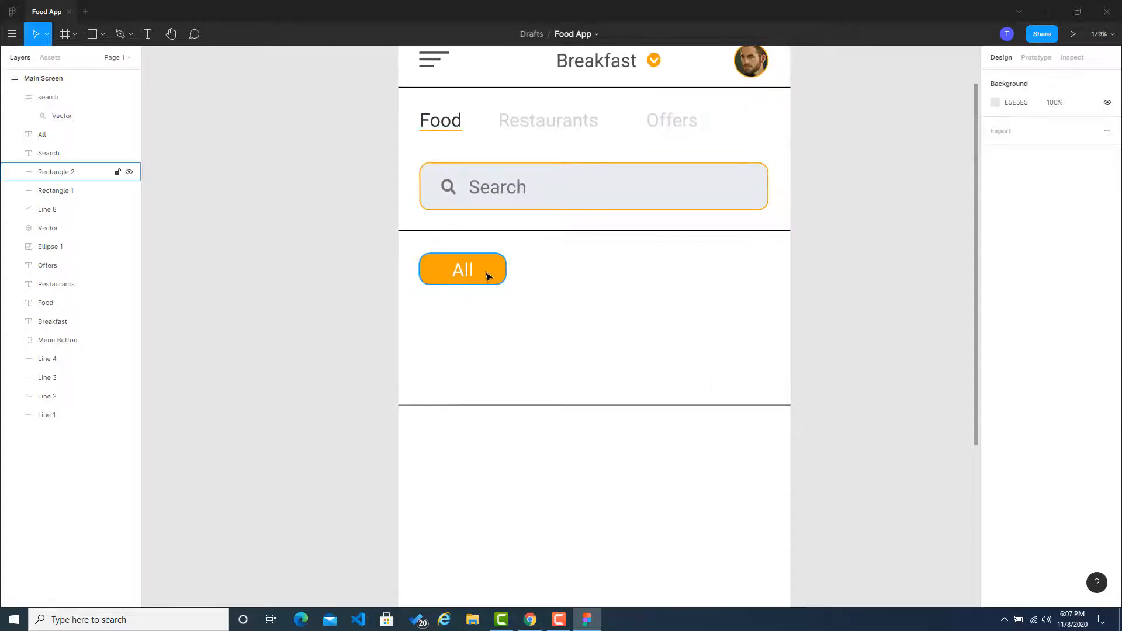
left_click(490, 276)
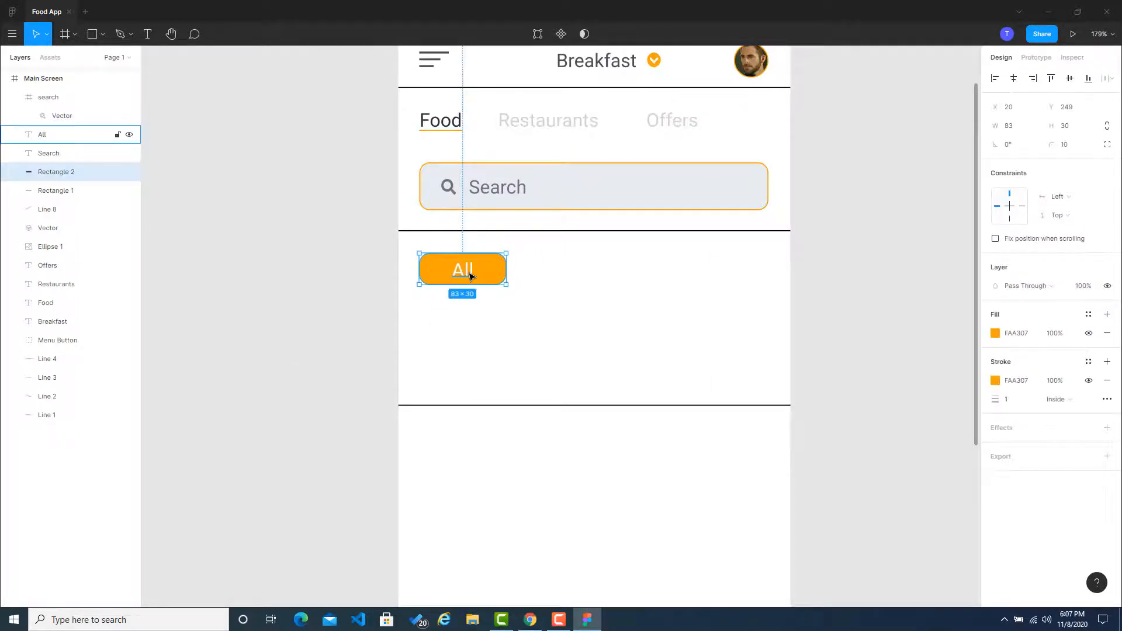
left_click(471, 276)
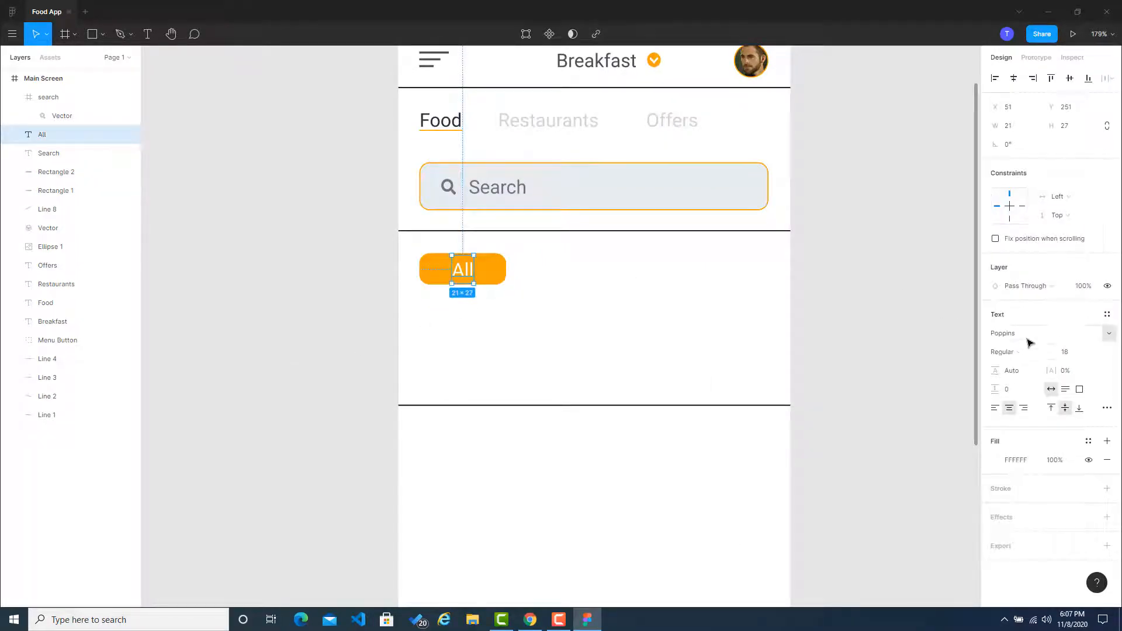
left_click(1028, 337)
left_click(1109, 334)
left_click(1099, 330)
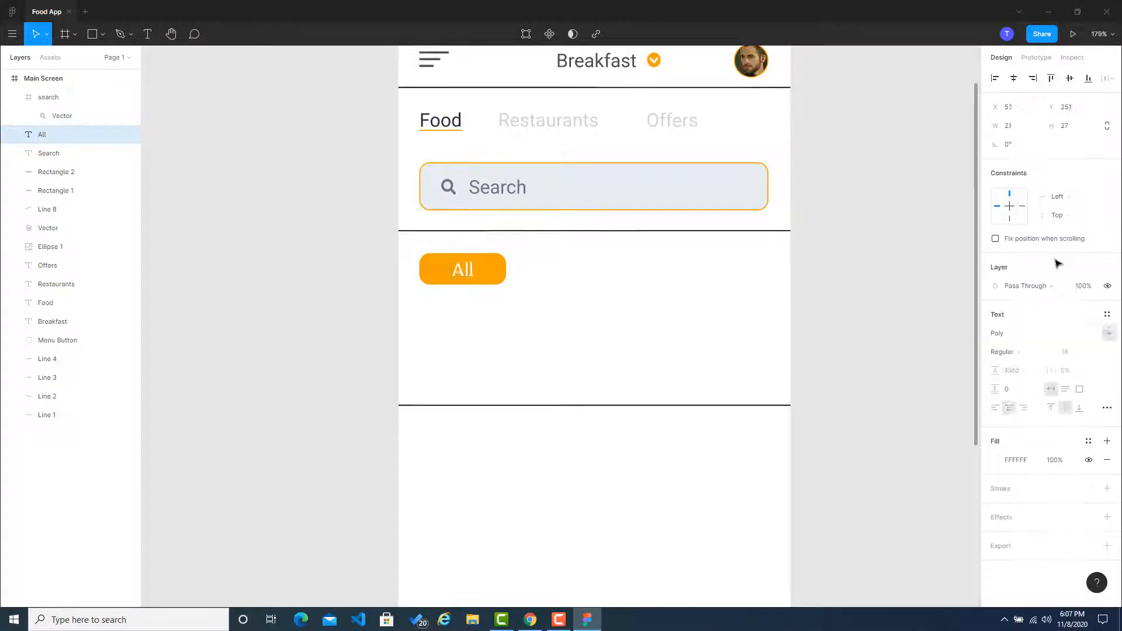
left_click(603, 288)
Step: Try the Playfair Display SC font on the button's All label
left_click(453, 266)
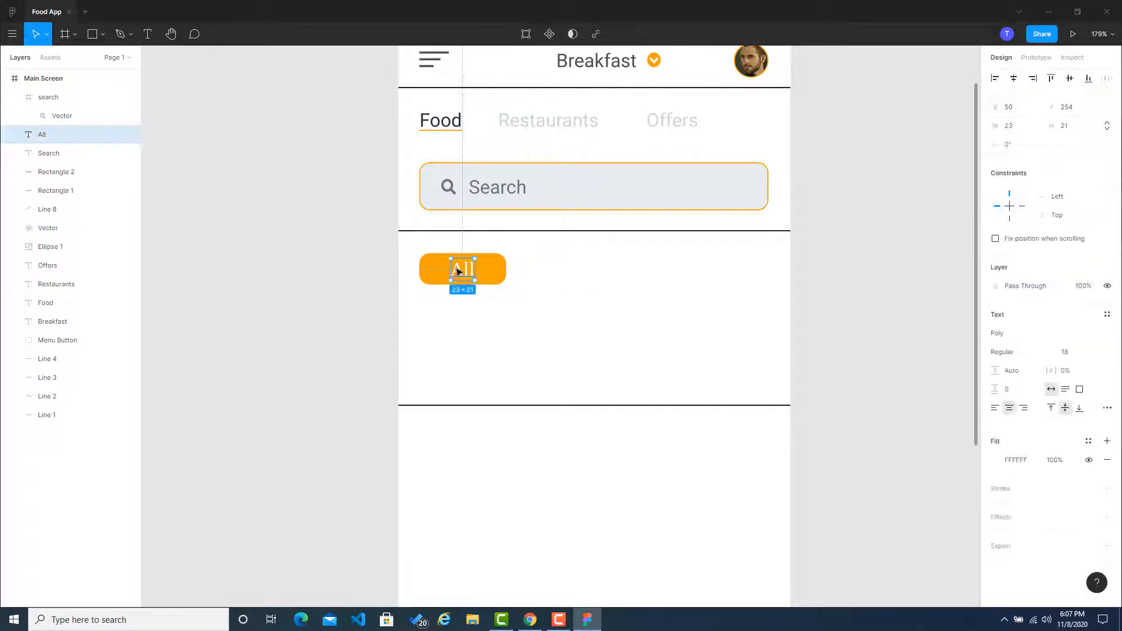
left_click(1108, 334)
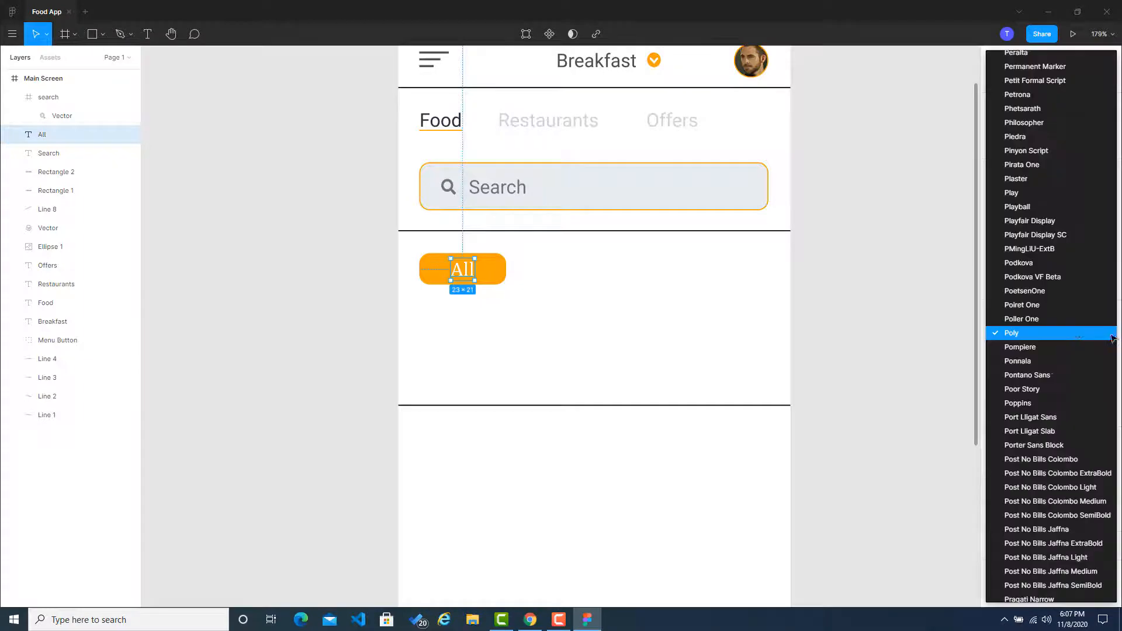
left_click(1020, 234)
left_click(469, 273)
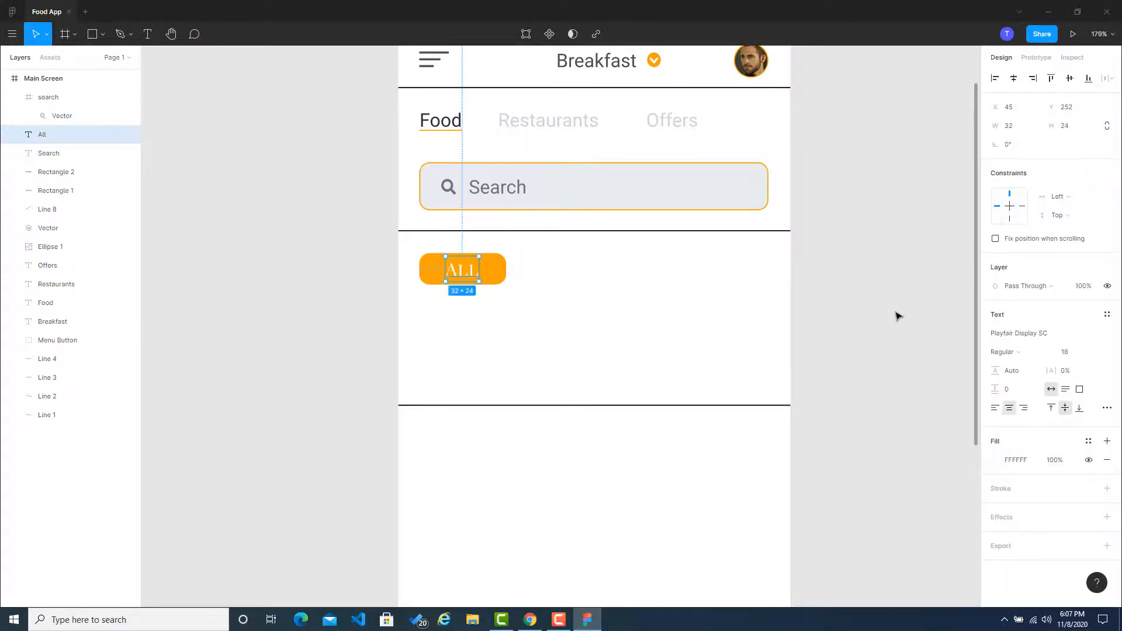
Step: Set the font of the button's All label to Philosopher
left_click(337, 272)
left_click(456, 269)
left_click(1109, 334)
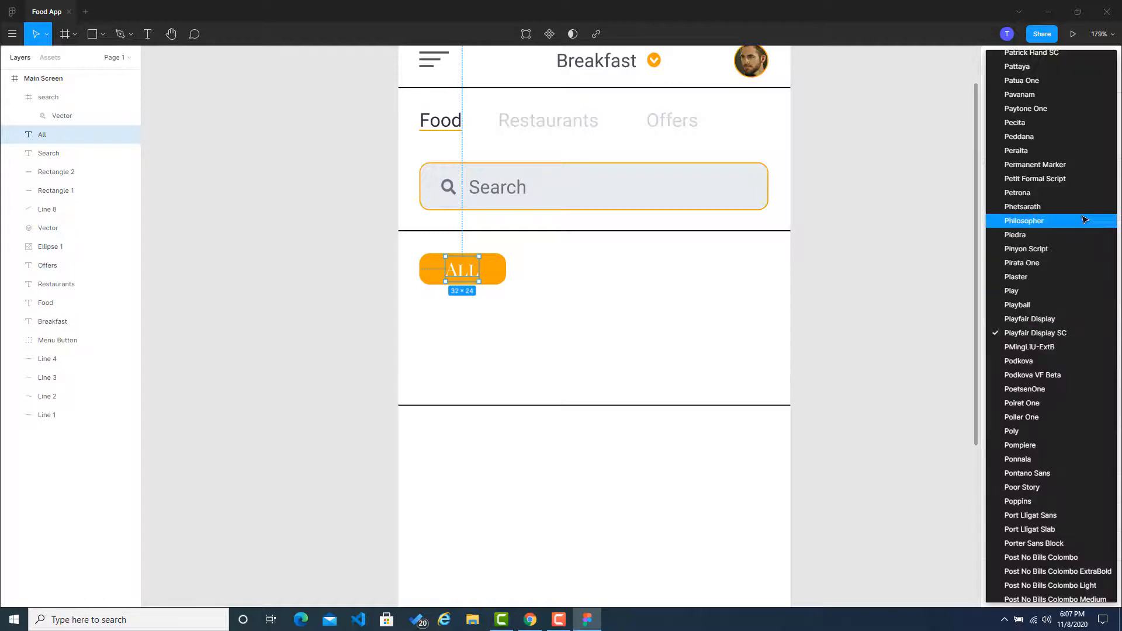
left_click(1081, 220)
left_click(321, 288)
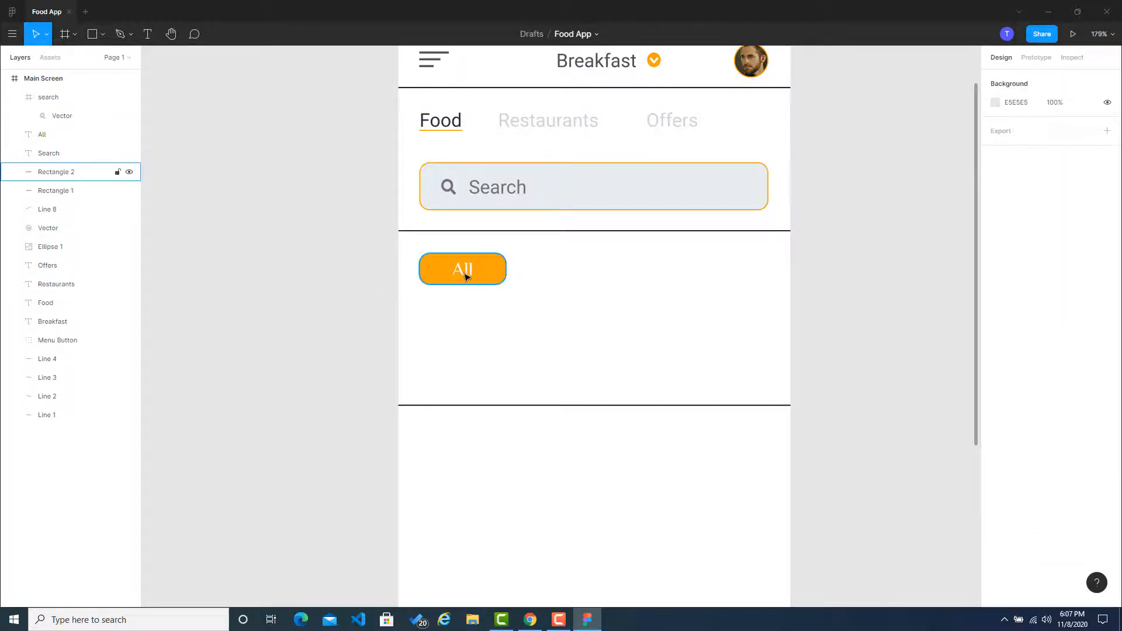
Step: Paste a copy of the orange rectangle and place it beside the All button with a small gap
left_click(486, 274)
left_click(692, 290)
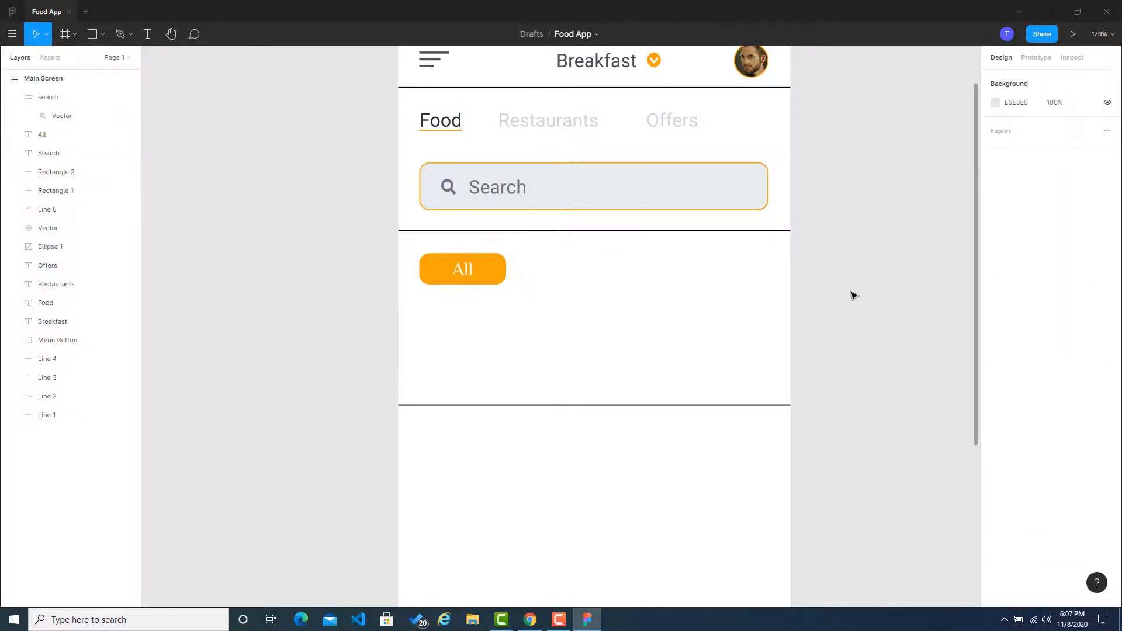
left_click(486, 270)
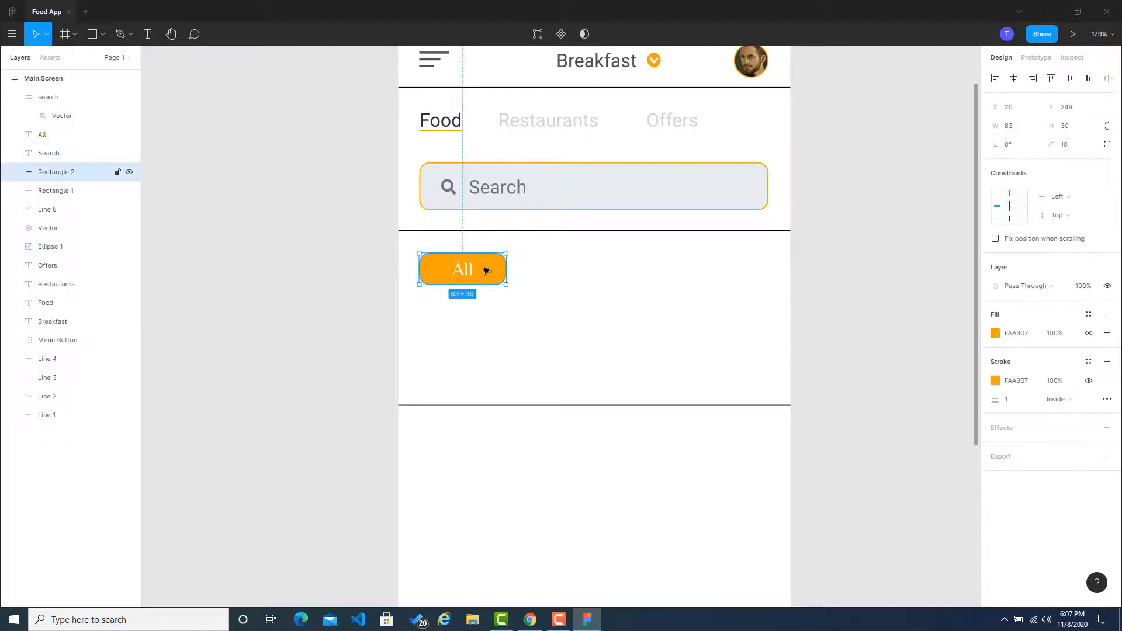
key("ctrl+v")
left_click_drag(502, 273, 593, 276)
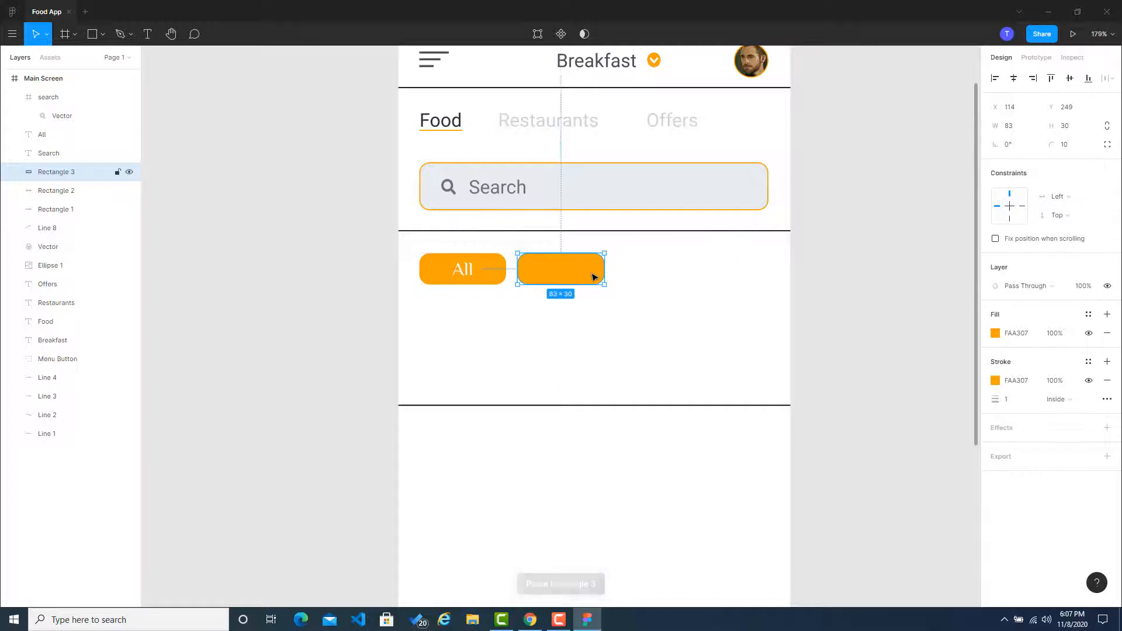
left_click(832, 280)
left_click(591, 277)
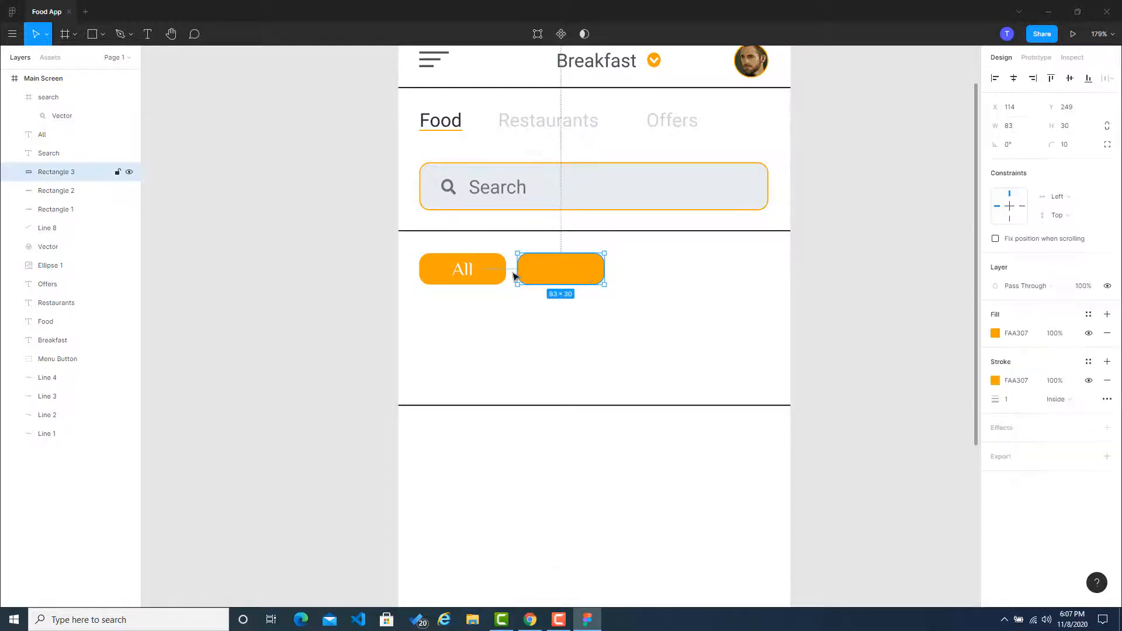
Step: Undo moving the rectangle copy beside the All button
key("ctrl+z")
key("ctrl+z")
key("ctrl+z")
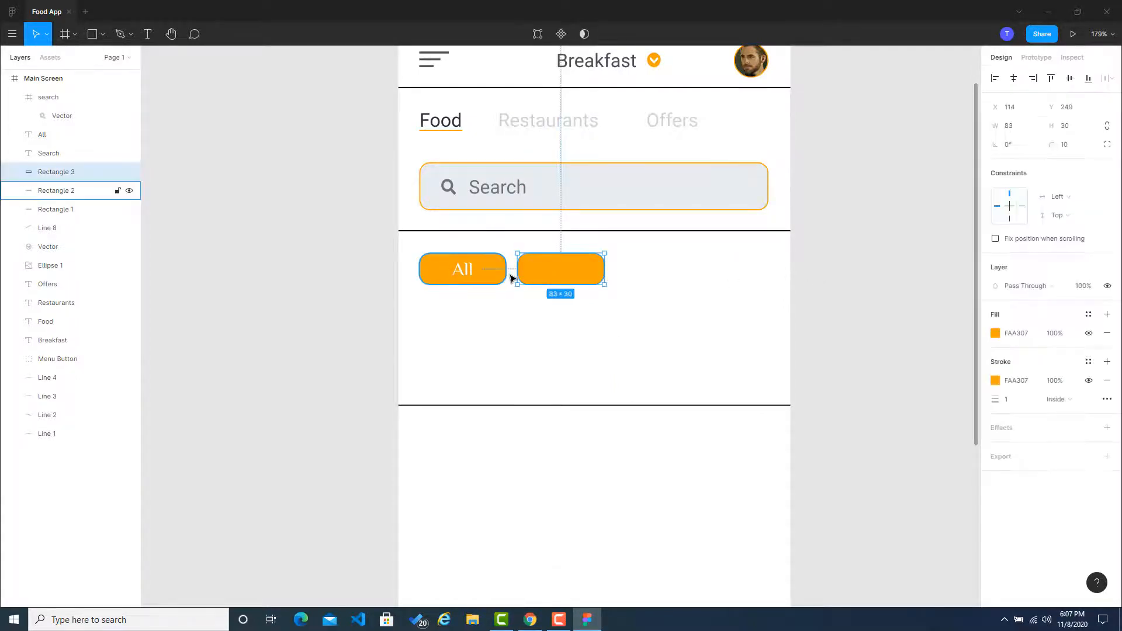
Step: Group the All label with the orange rectangle behind it
left_click(463, 270)
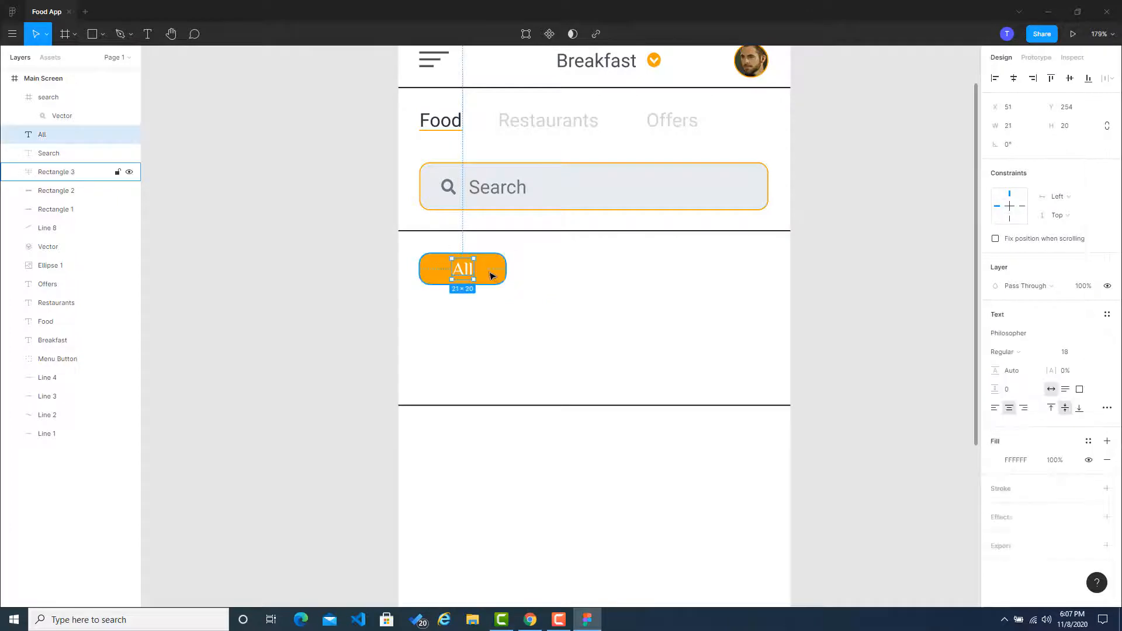
left_click(453, 275, "shift")
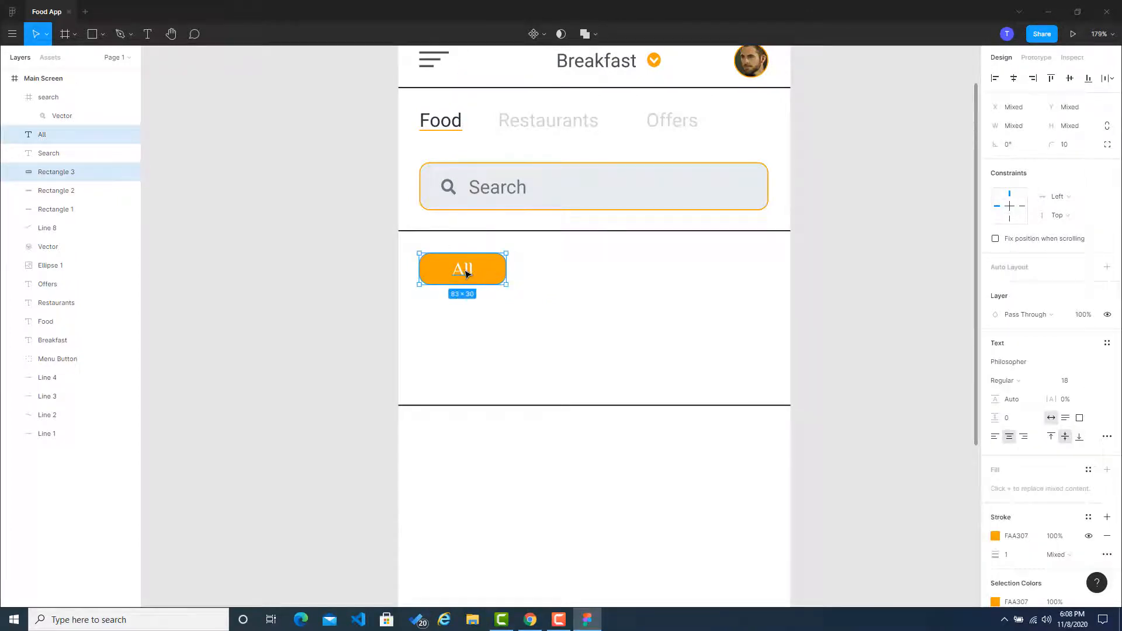
key("ctrl+g")
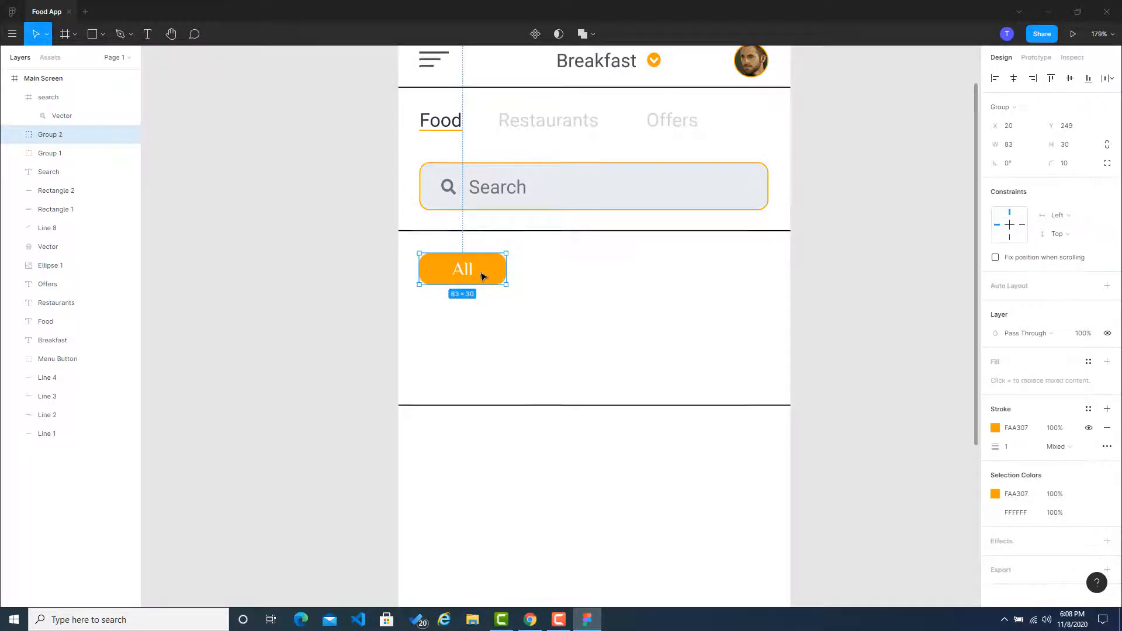
Step: Duplicate the All button group three times, placing two copies in the same row and one below the first button
key("ctrl+c")
key("ctrl+v")
left_click_drag(481, 275, 486, 319)
key("ctrl+v")
key("ctrl+v")
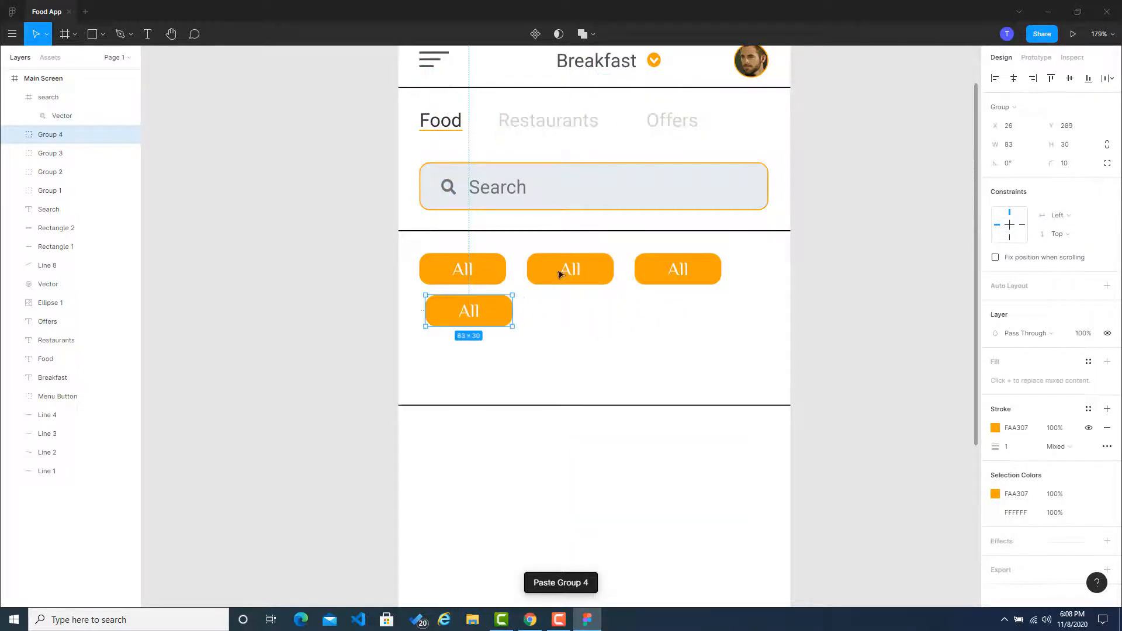
double_click(571, 268)
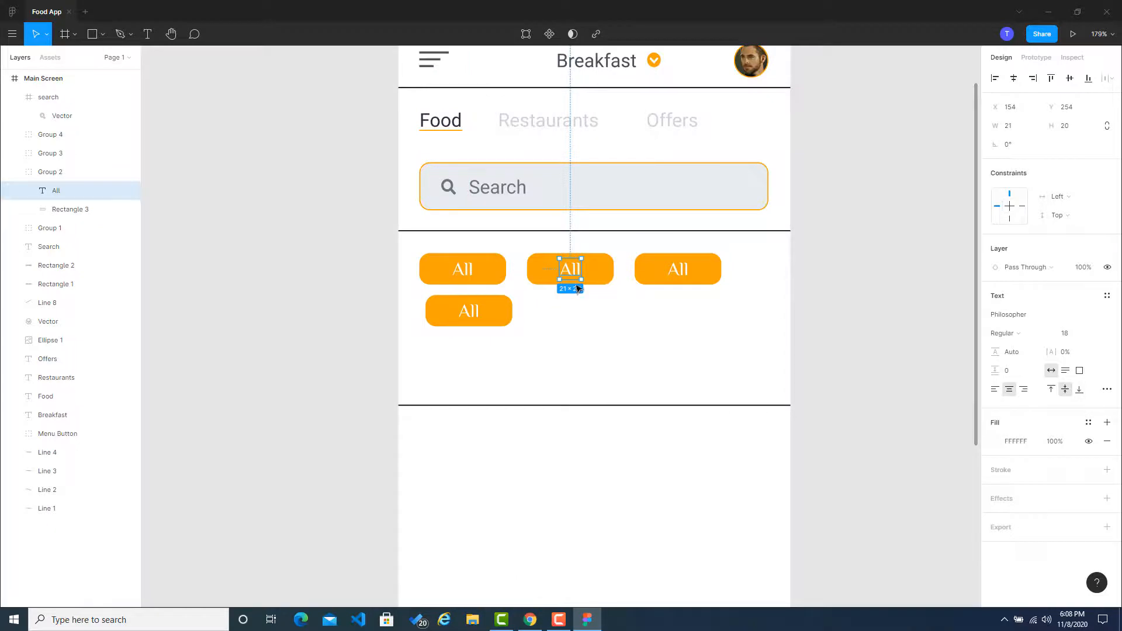
key("f")
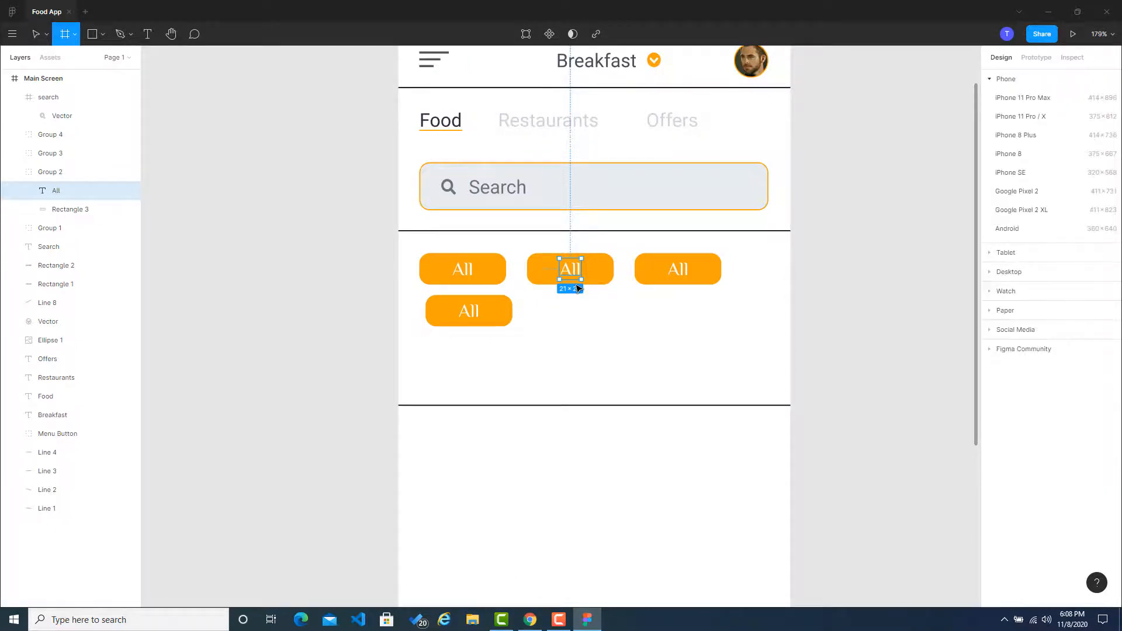
left_click(816, 281)
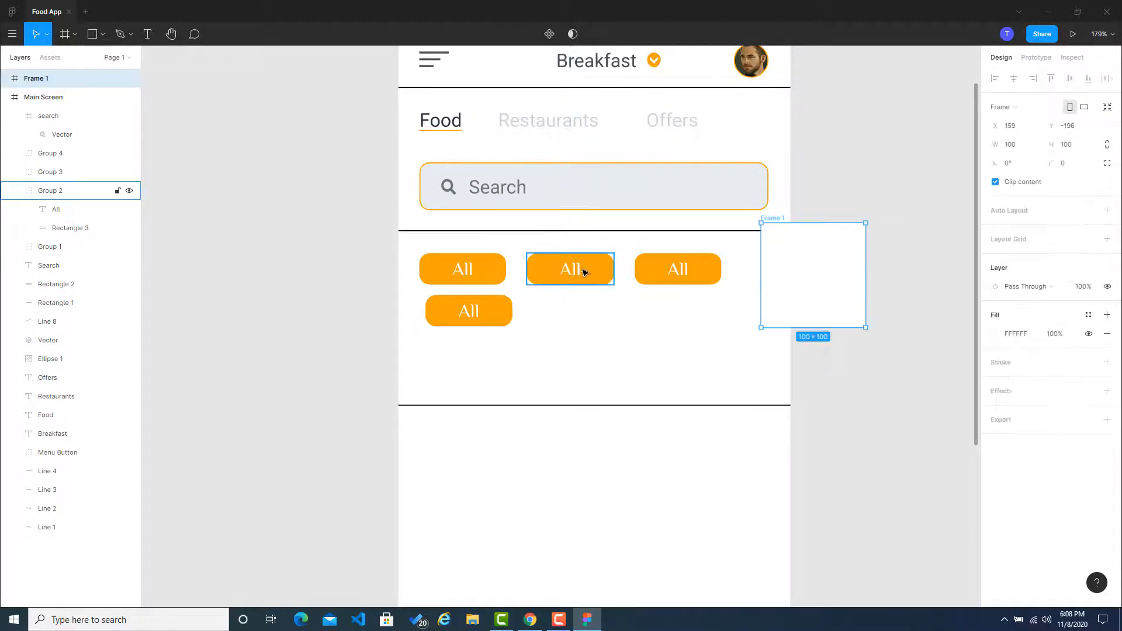
left_click(867, 193)
left_click(839, 258)
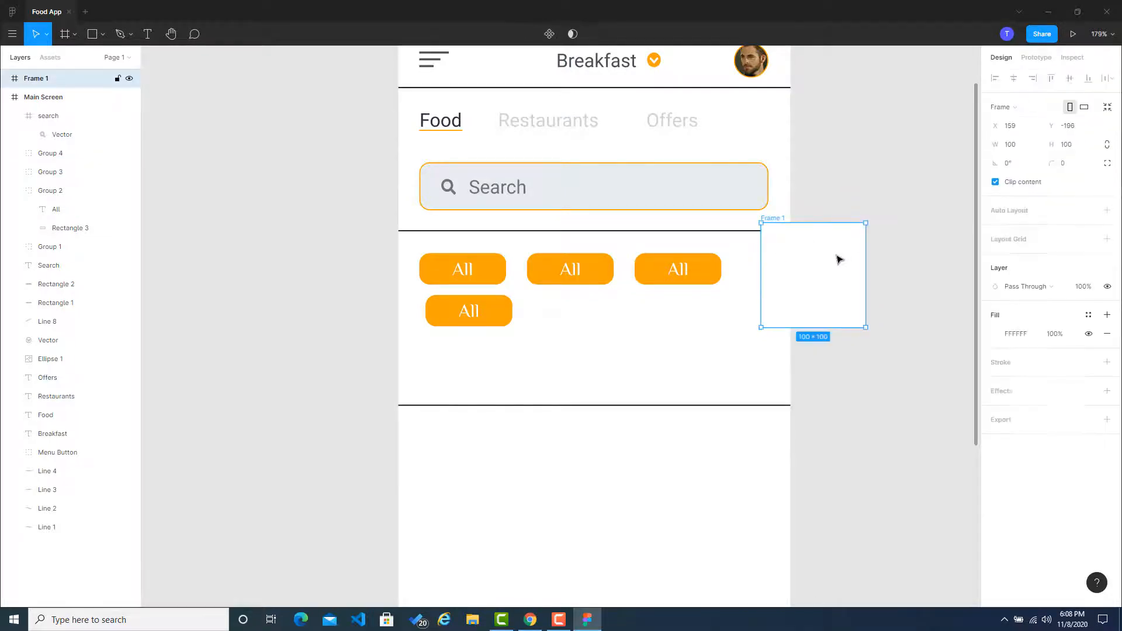
key("Delete")
Step: Change the label of the second button in the row to Fastfood
double_click(582, 270)
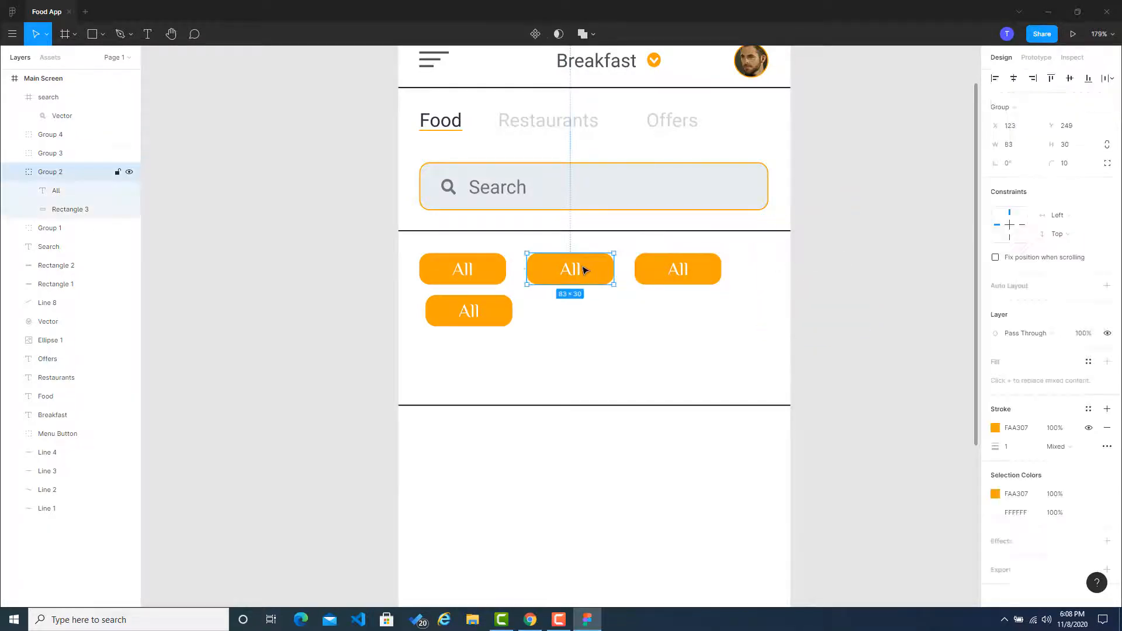
double_click(573, 274)
type("F")
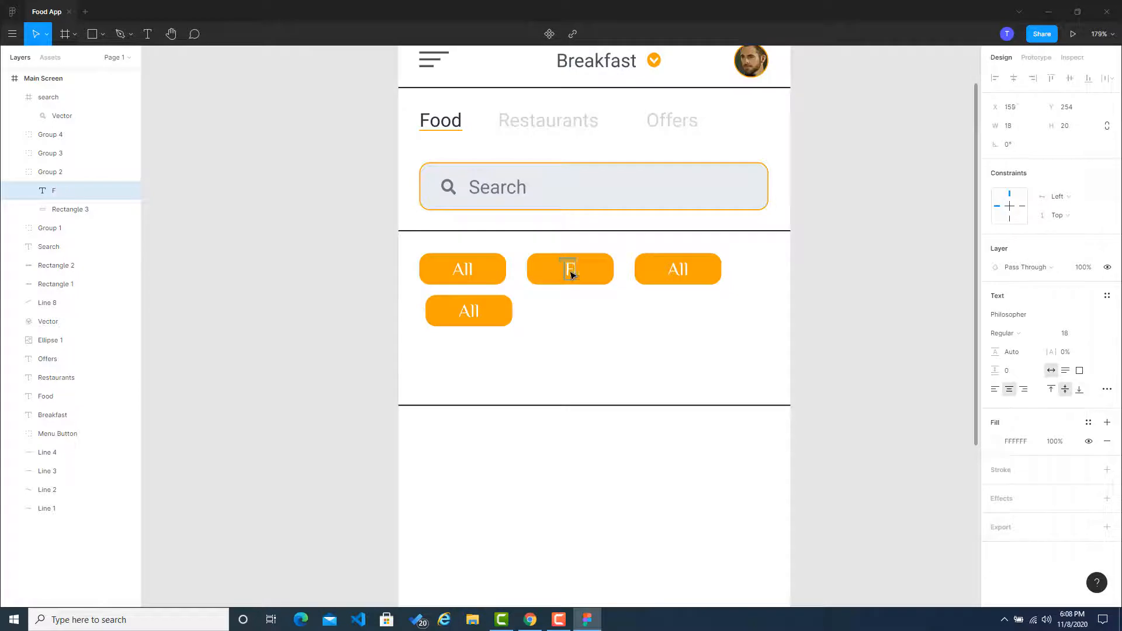
type("astfood")
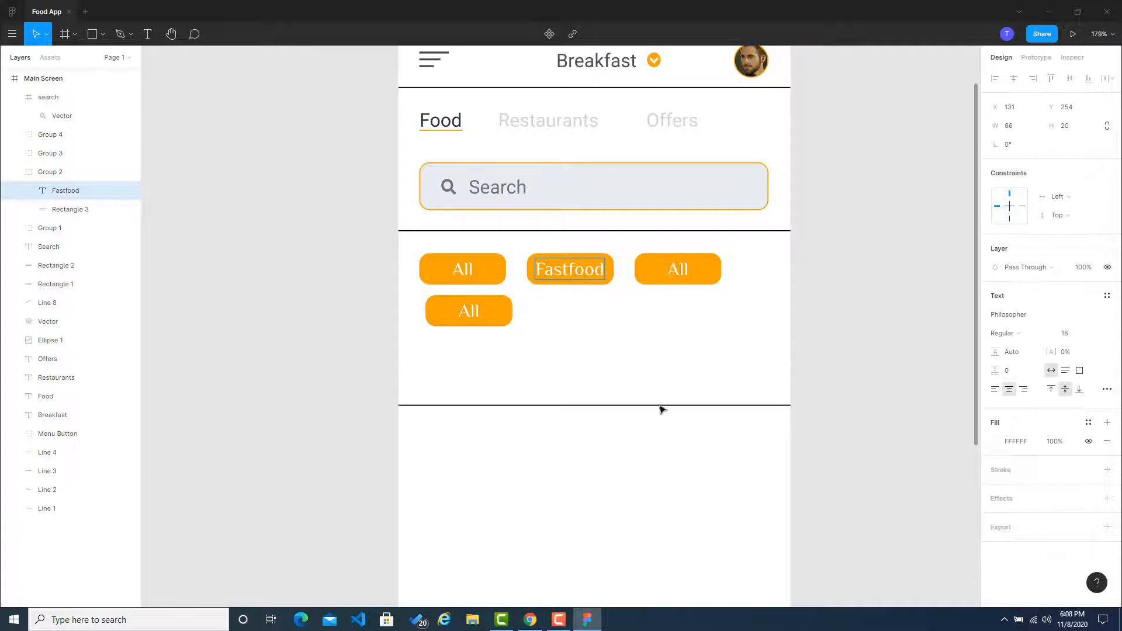
left_click(834, 270)
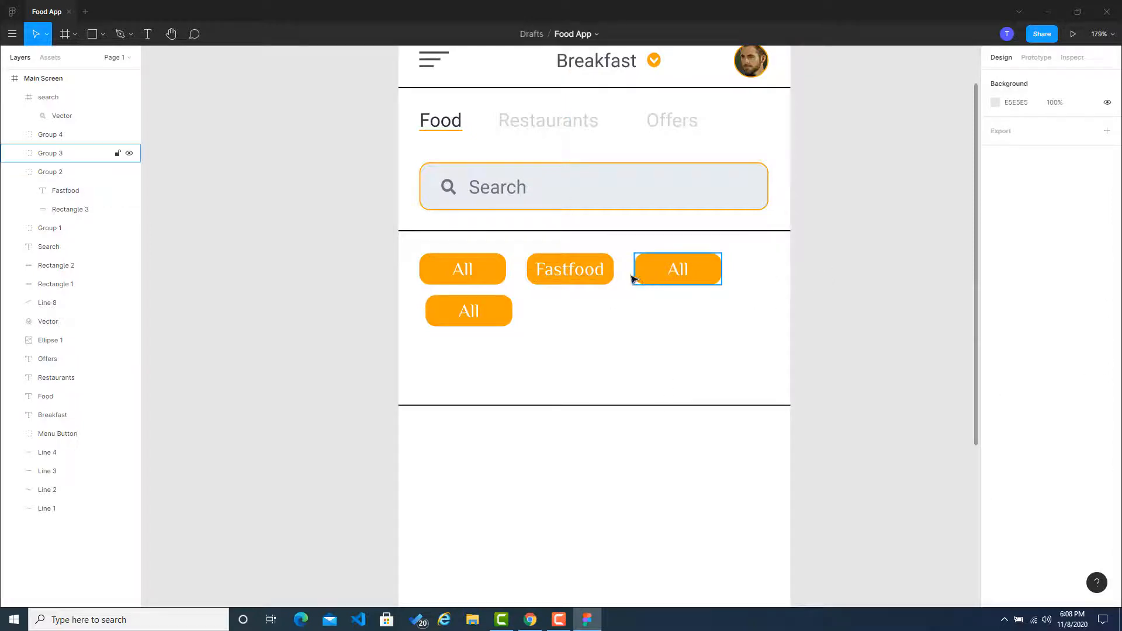
Step: Widen the Fastfood button to about 115 px and shift the third button over to make room
left_click(611, 276)
left_click_drag(614, 275, 734, 271)
left_click(657, 276)
key("Escape")
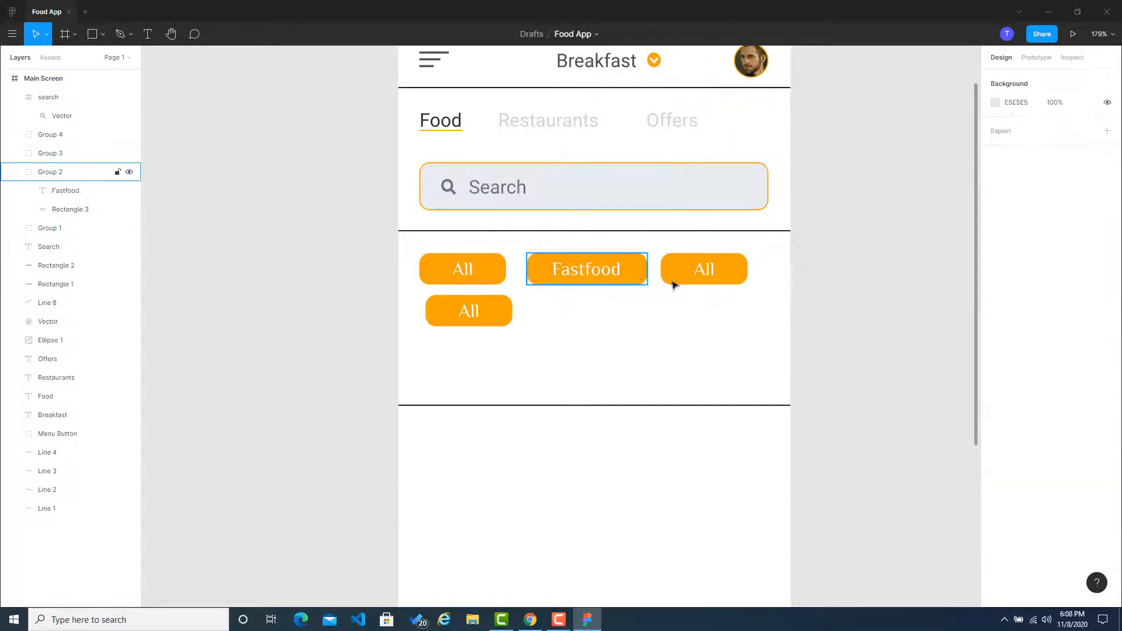
Step: Change the label of the third button in the row to Drinks
left_click(721, 268)
double_click(714, 269)
double_click(713, 271)
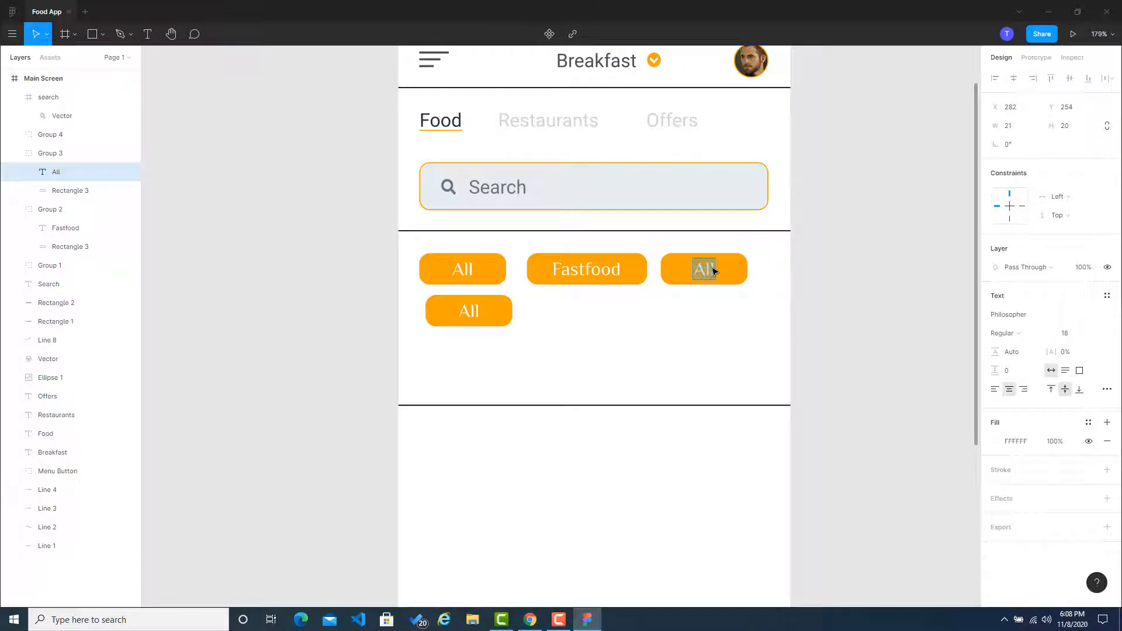
type("Drinks")
Step: Widen the rectangle of the Drinks button to about 99 px
left_click(743, 269)
left_click_drag(748, 271, 765, 272)
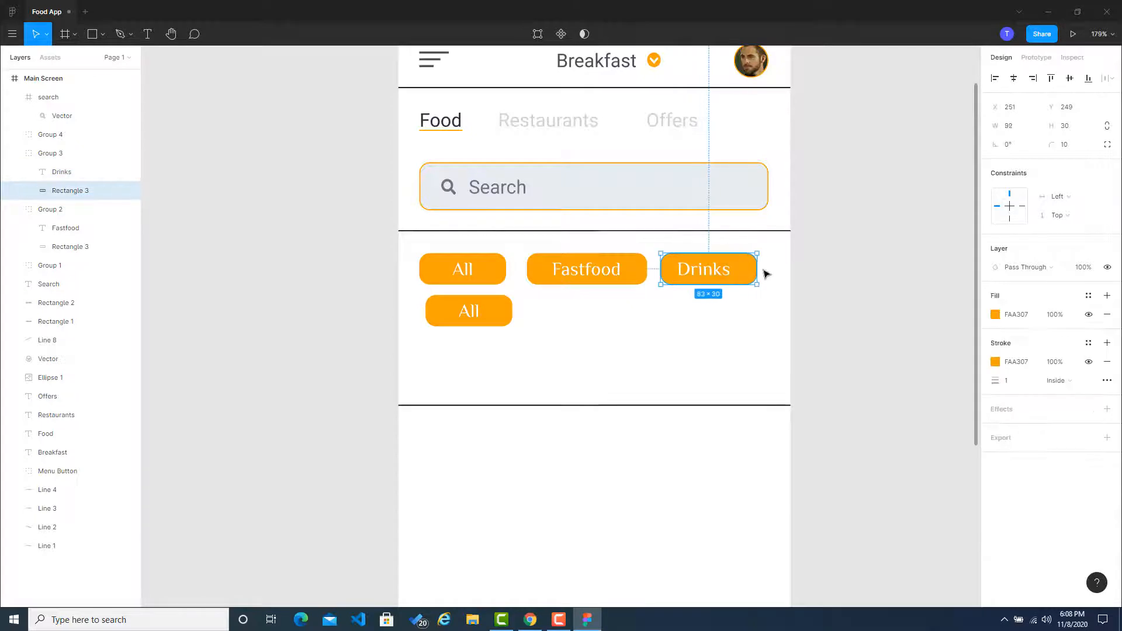
left_click(831, 273)
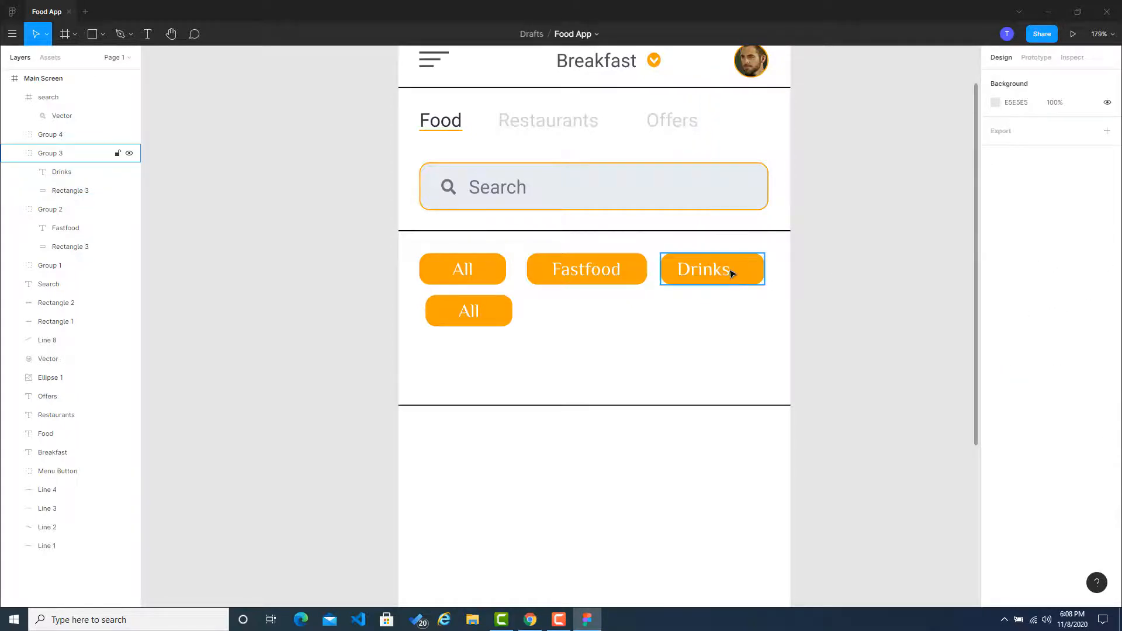
Step: Align the Drinks label and its rectangle on their horizontal centers
left_click(731, 274)
double_click(729, 273)
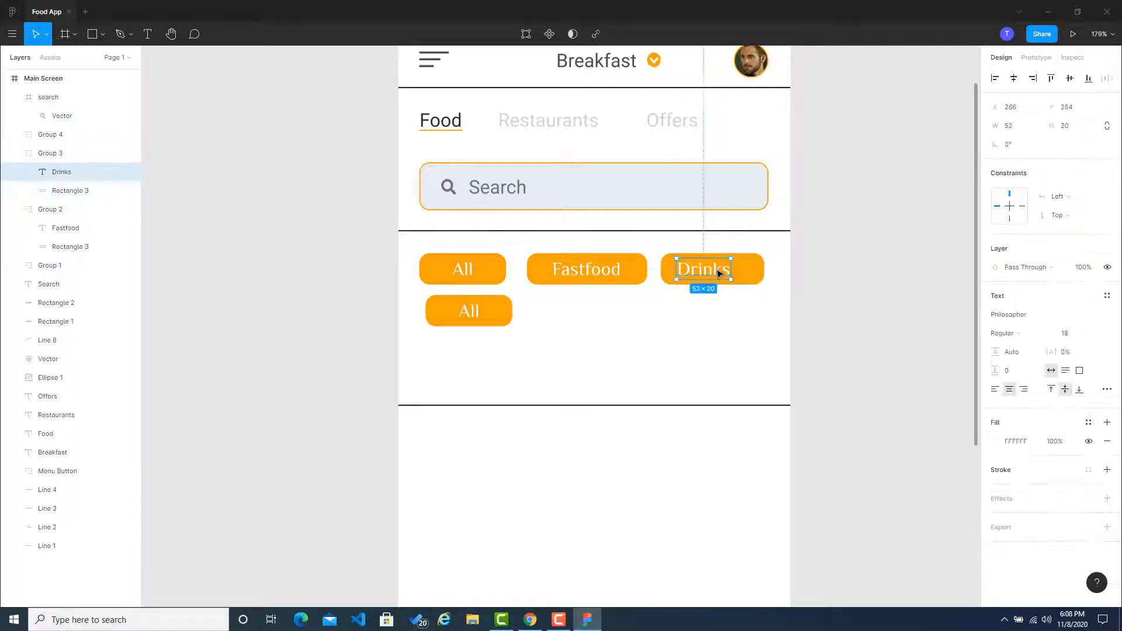
left_click(754, 274, "shift")
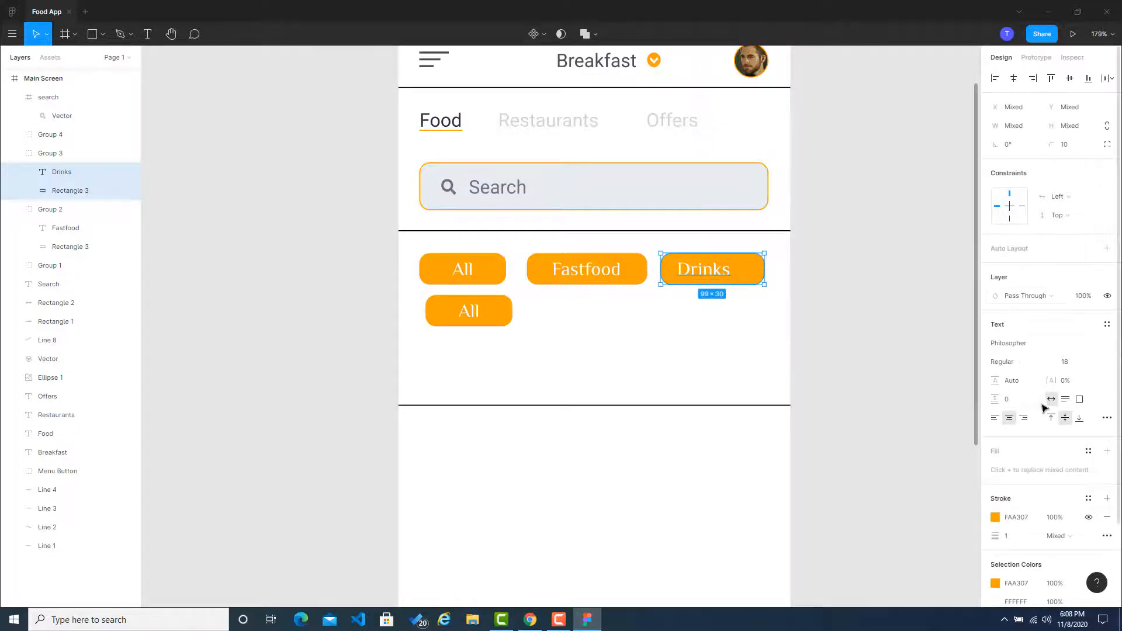
left_click(1013, 78)
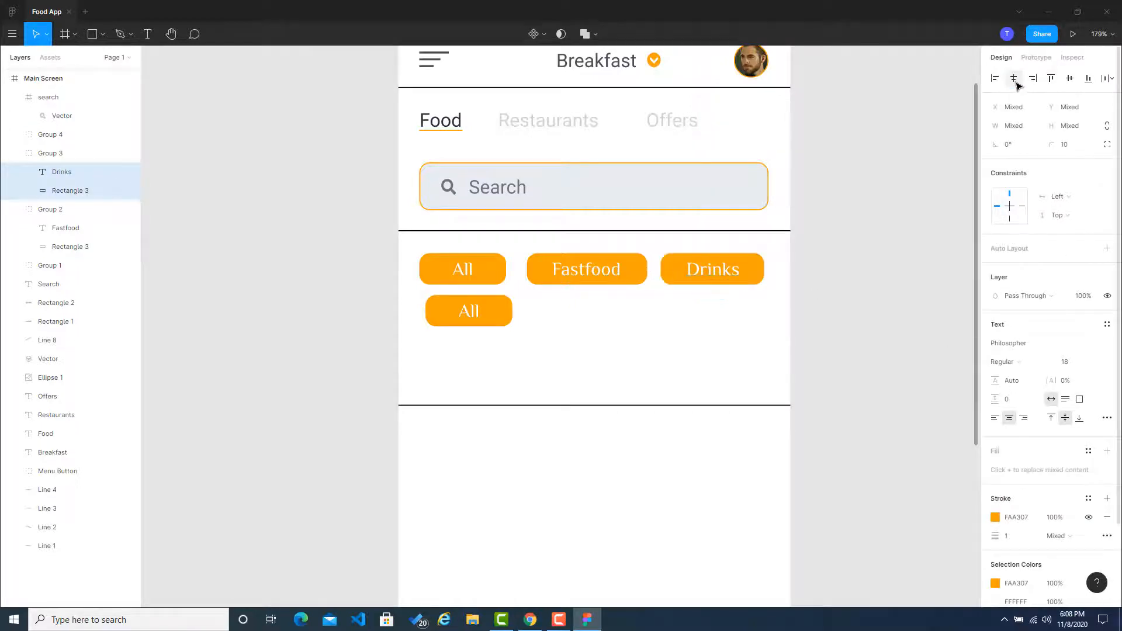
left_click(877, 263)
left_click(617, 271)
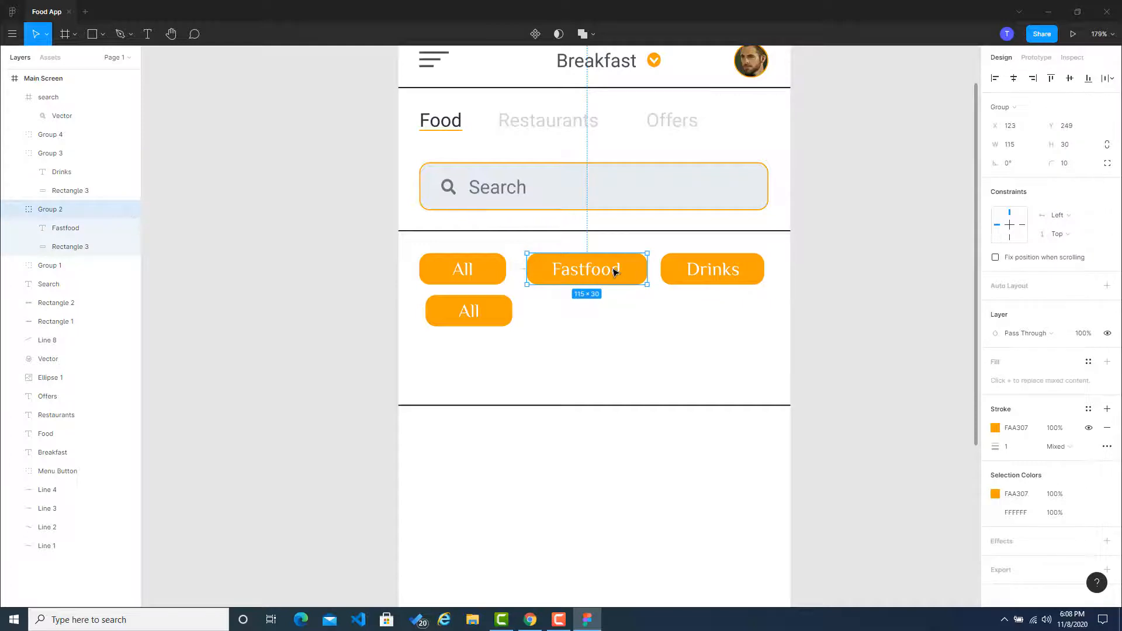
left_click(614, 272, "shift")
left_click(614, 272, "shift")
double_click(614, 271)
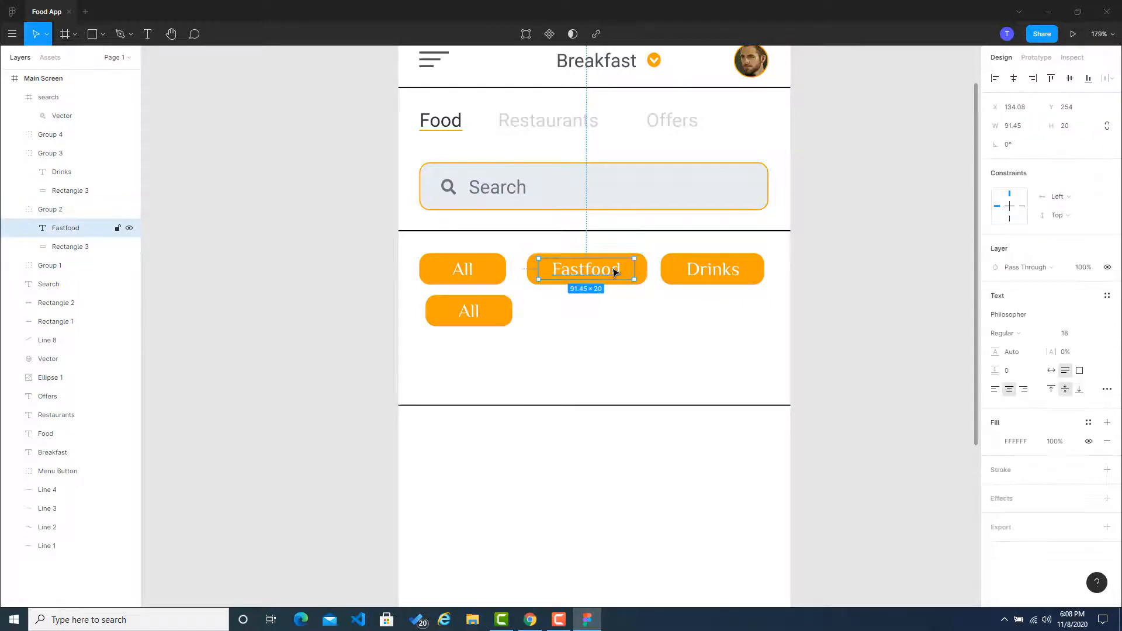
left_click(644, 271, "shift")
left_click(594, 272, "shift")
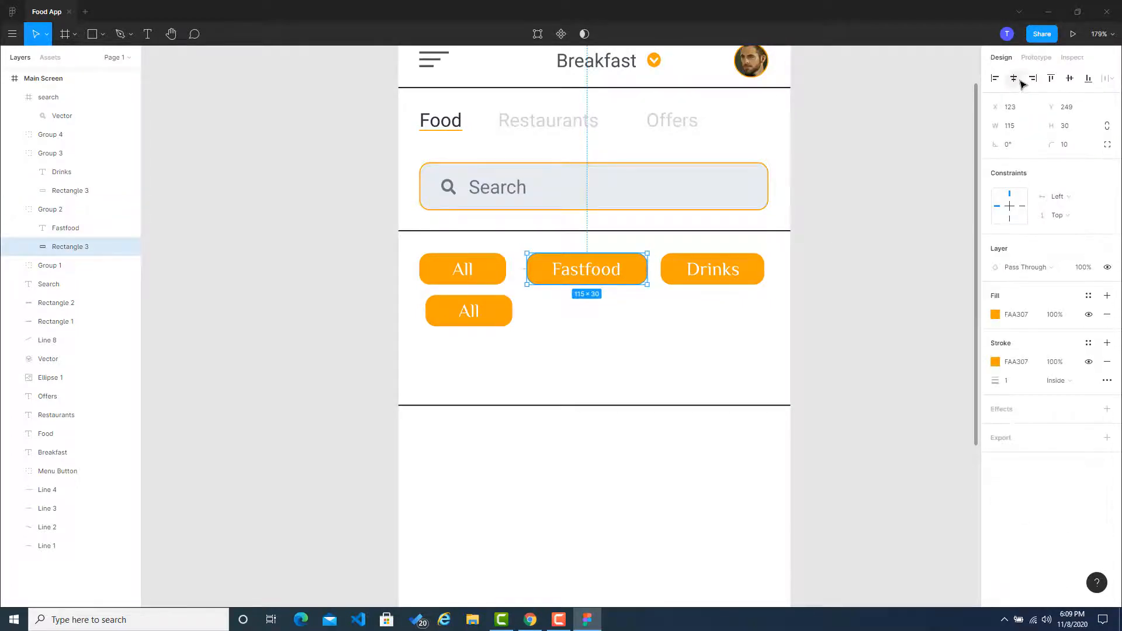
left_click(834, 267)
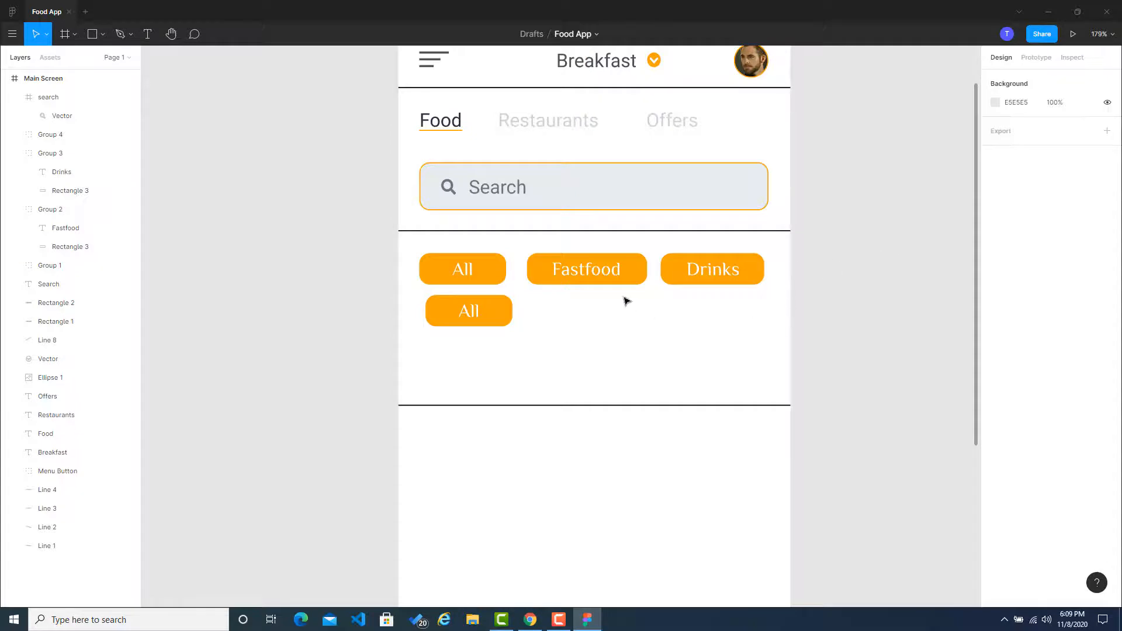
Step: Align the Fastfood label and its rectangle on their horizontal centers
left_click(594, 267)
double_click(593, 268)
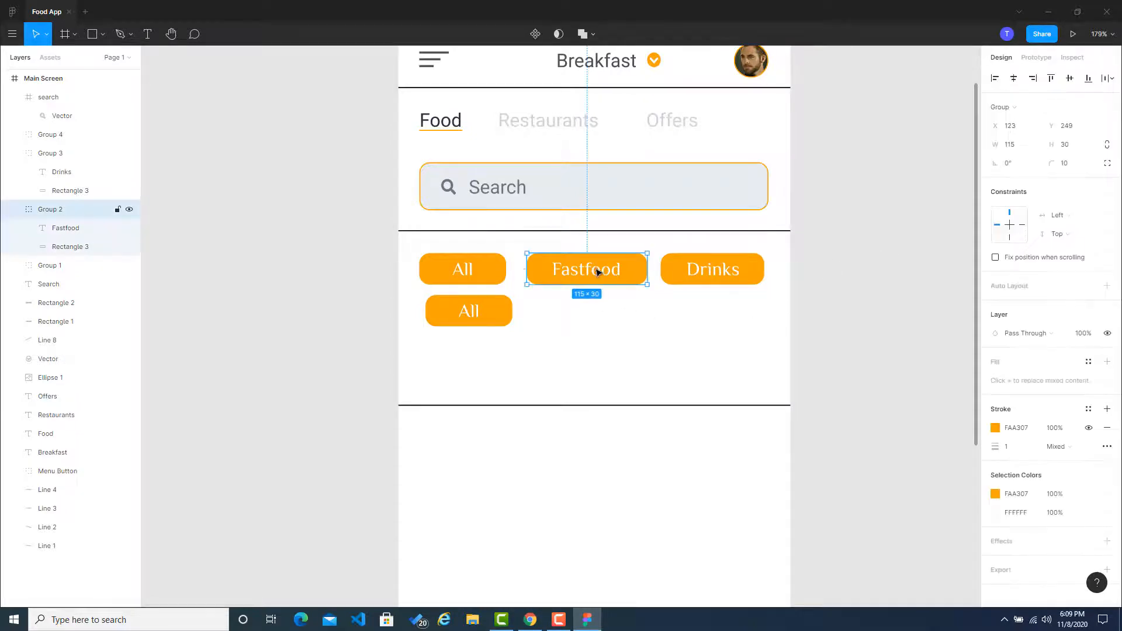
left_click(648, 273, "shift")
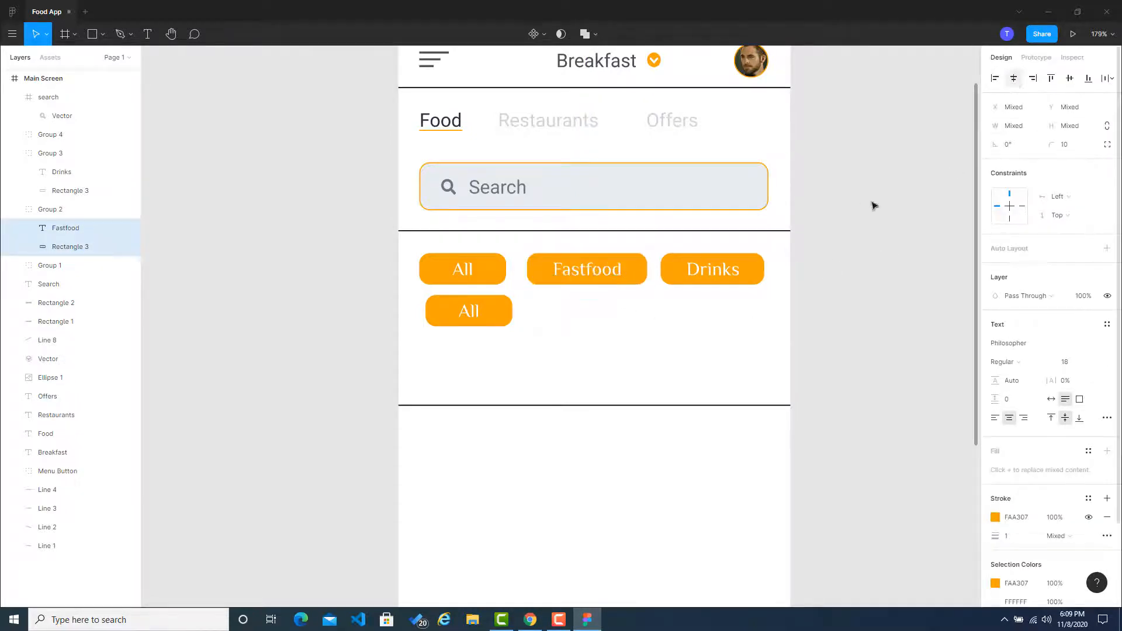
left_click(688, 348)
Step: Change the label of the button in the second row to Special
double_click(493, 315)
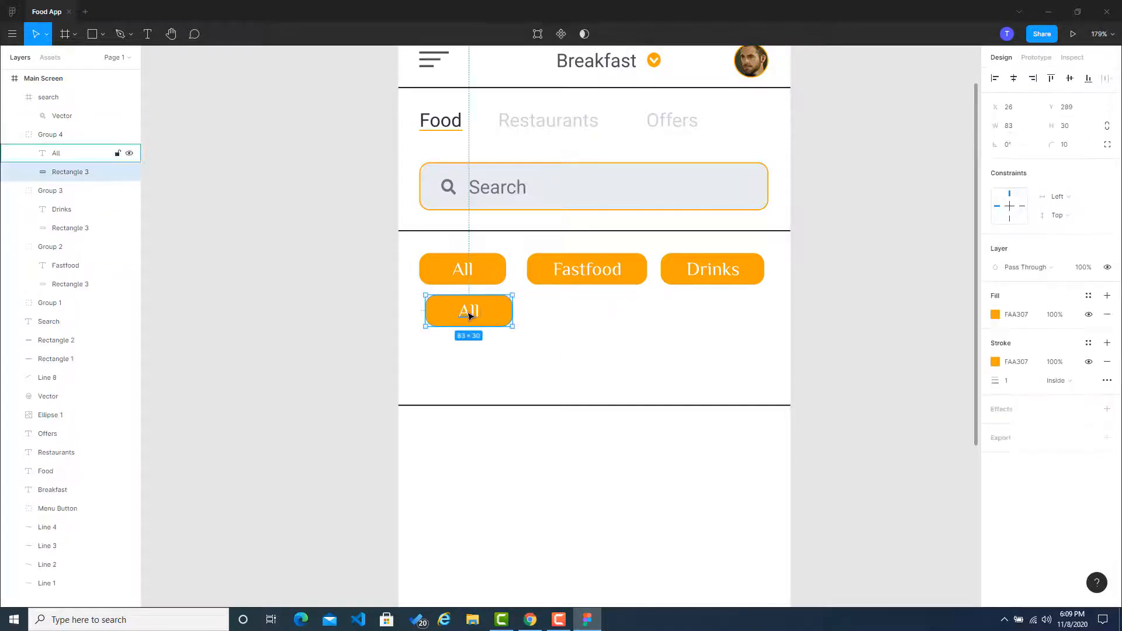
double_click(469, 315)
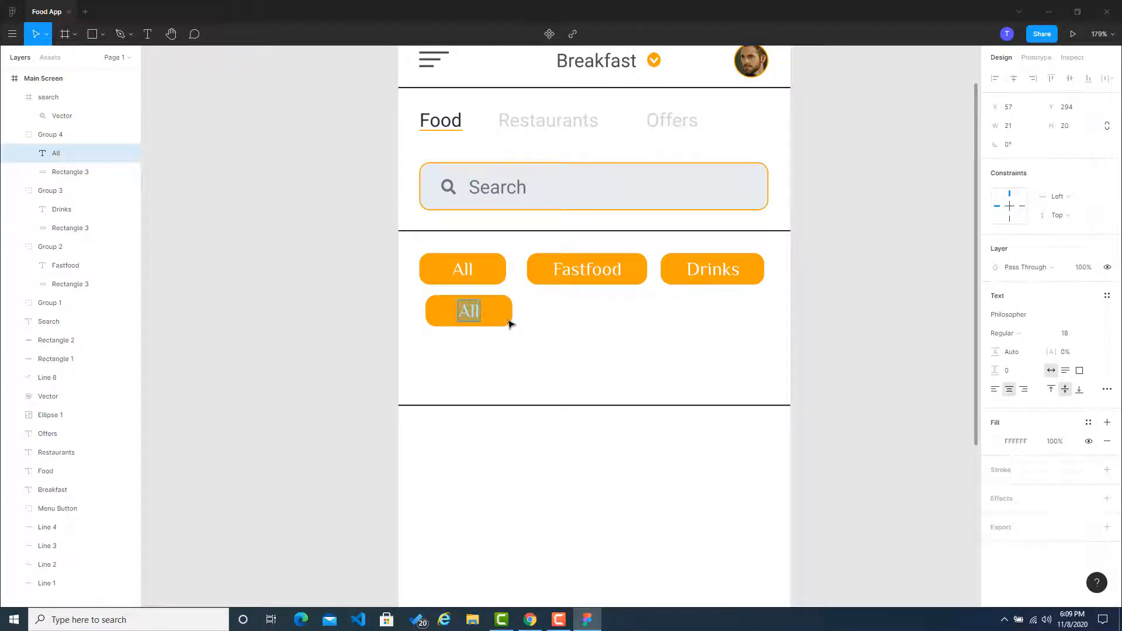
type("Special")
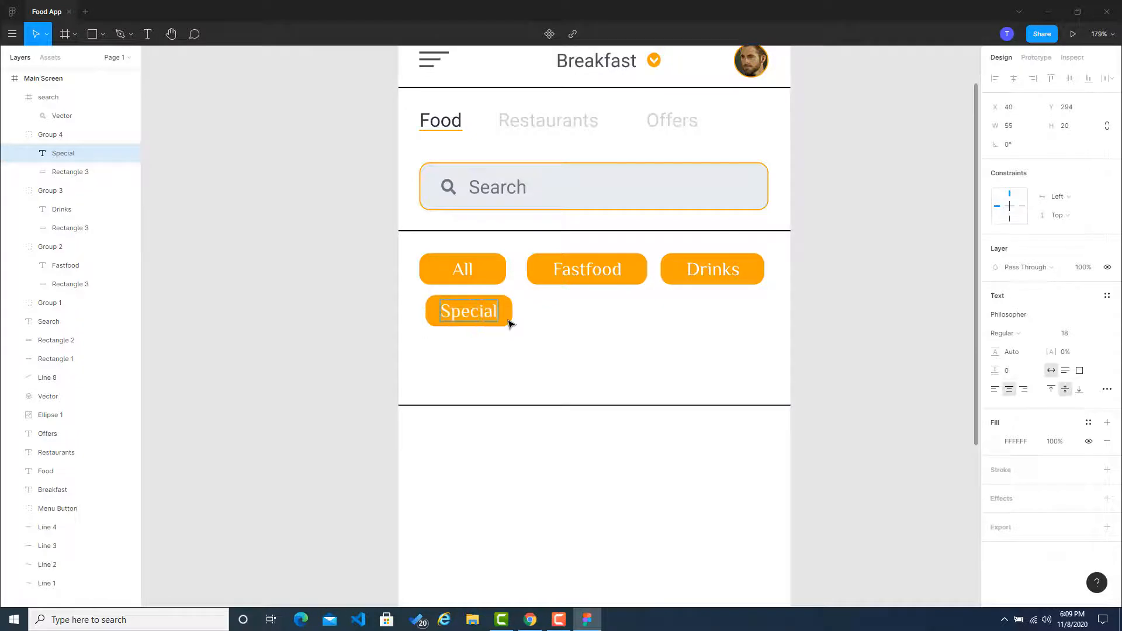
left_click(321, 305)
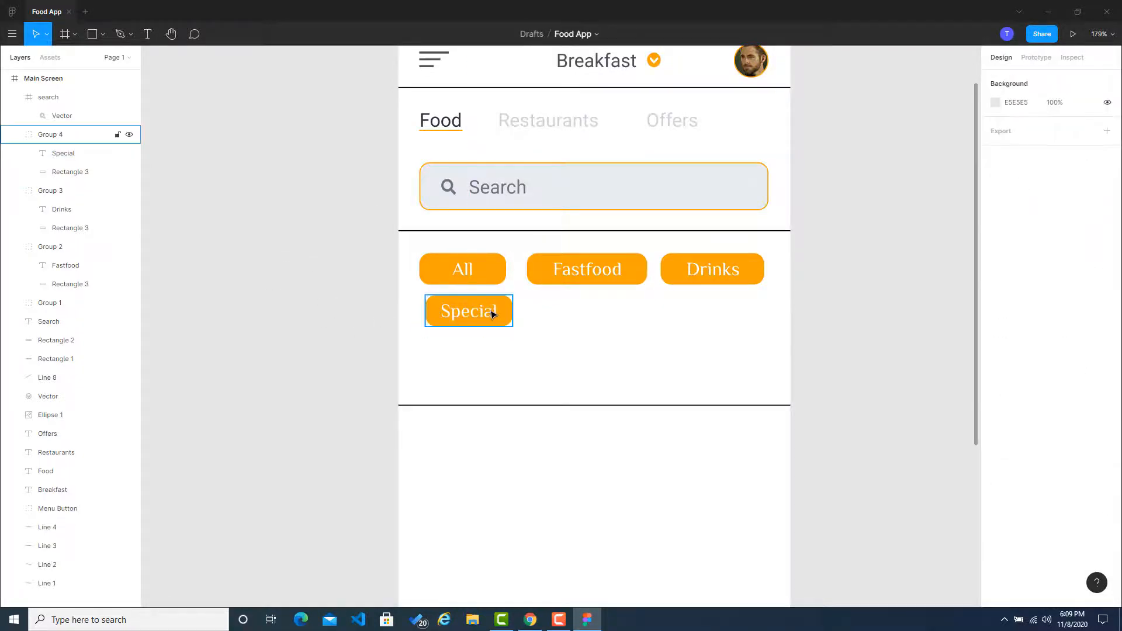
Step: Widen the rectangle of the Special button to about 97 px and center its label horizontally on it
double_click(510, 315)
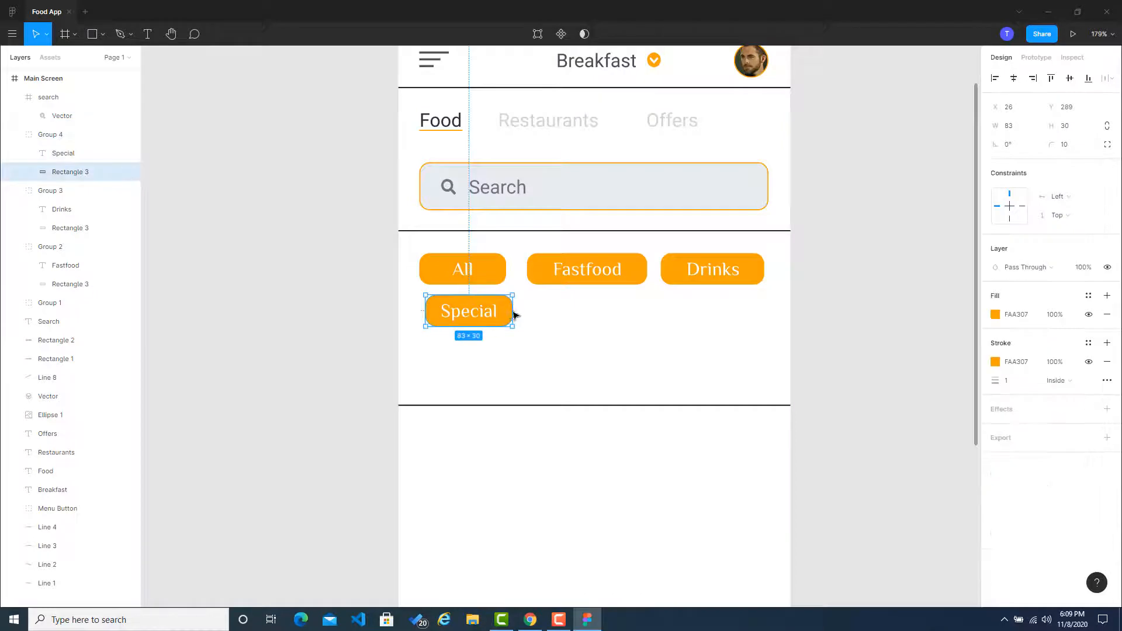
left_click_drag(516, 315, 531, 313)
left_click(366, 313)
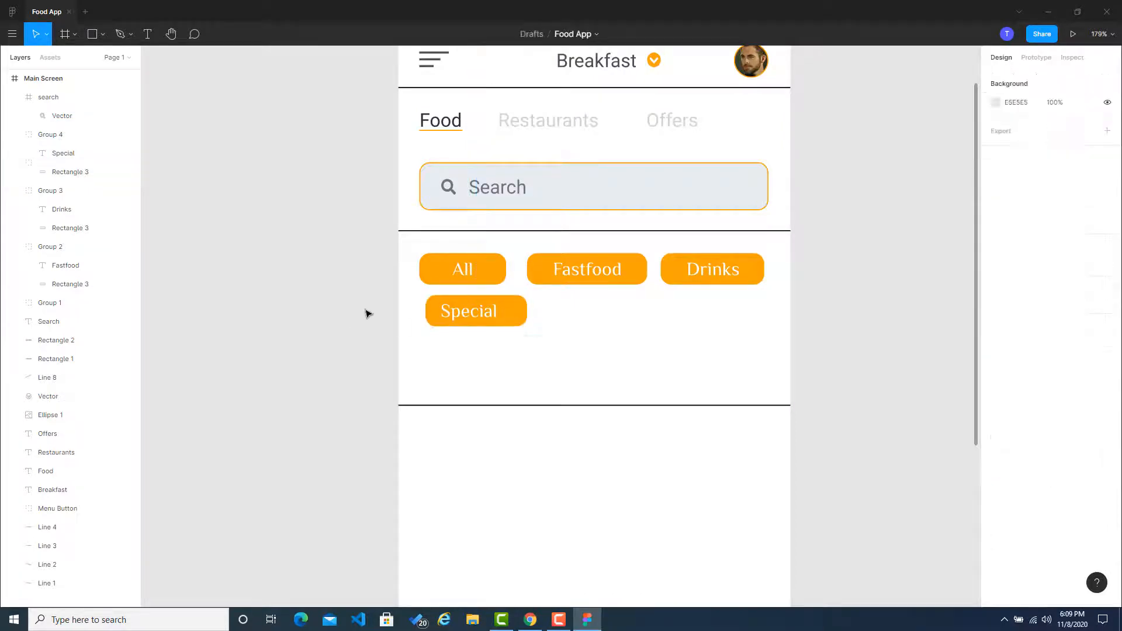
double_click(479, 315)
left_click(512, 314, "shift")
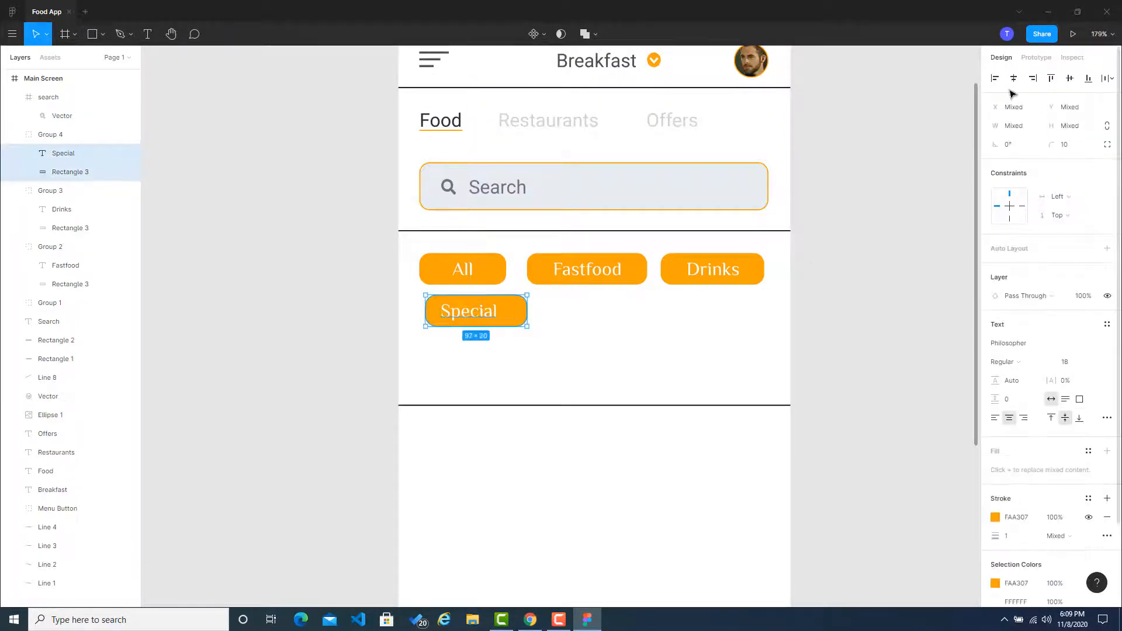
left_click(921, 267)
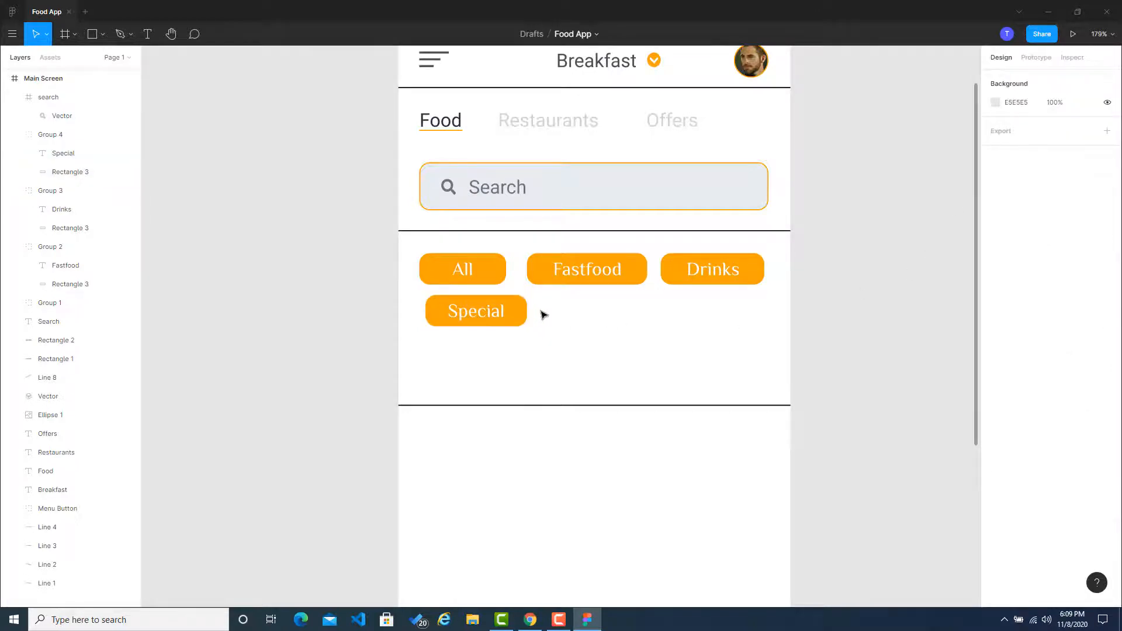
Step: Duplicate the Special button and place the copy beside it in the second row, at about X 143, Y 289
left_click(517, 322)
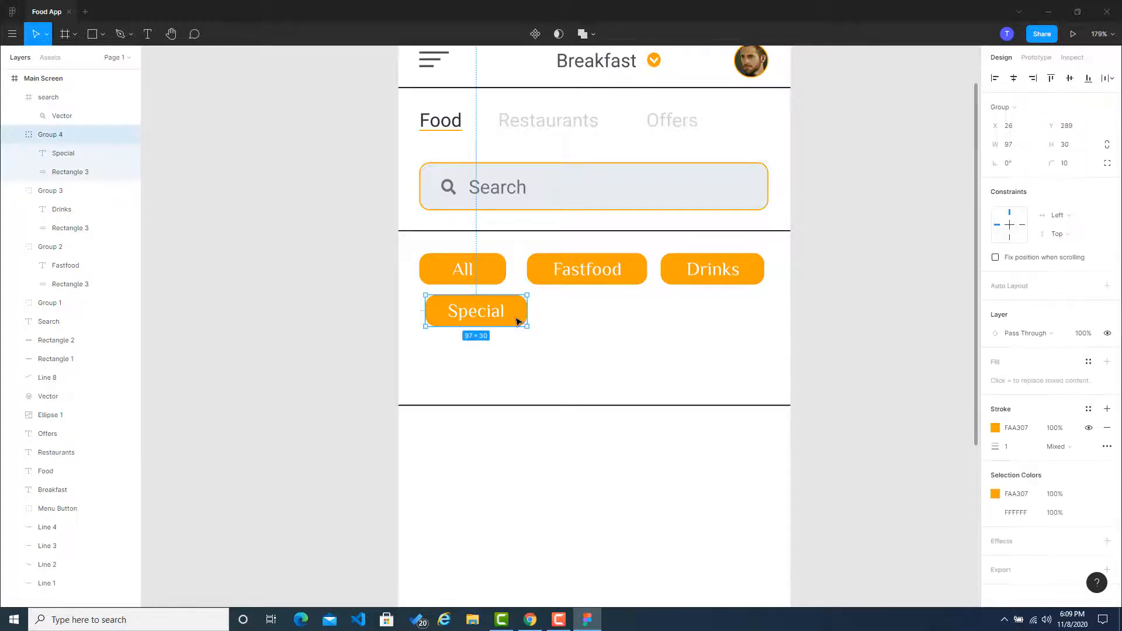
key("ctrl+c")
key("ctrl+v")
left_click_drag(521, 318, 641, 321)
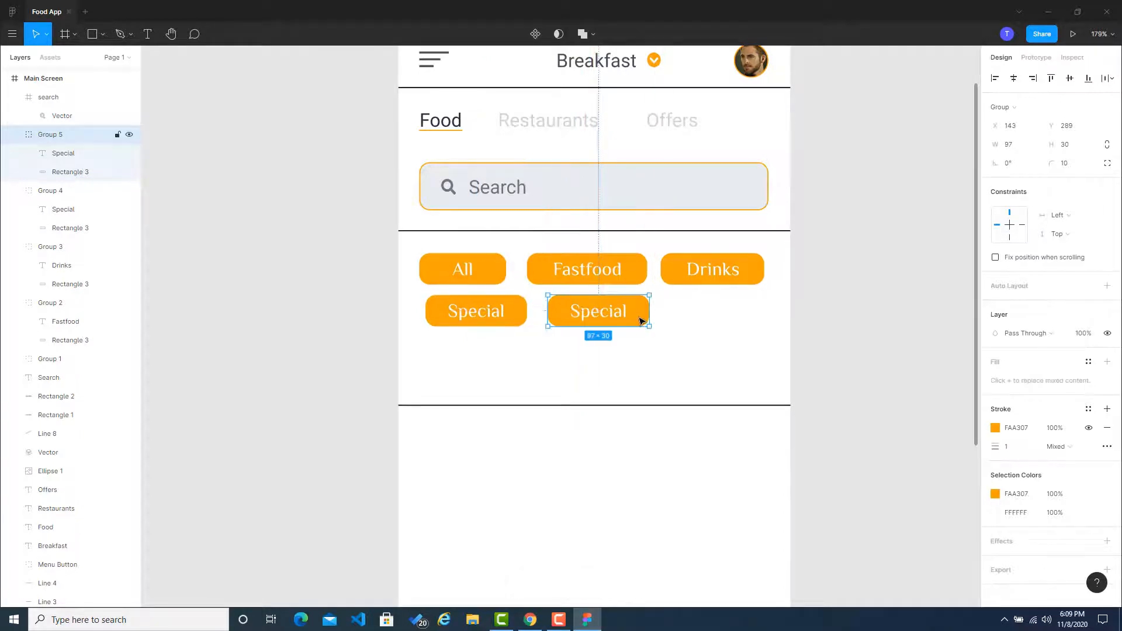
Step: Change the label of the copied button to Desert
double_click(607, 317)
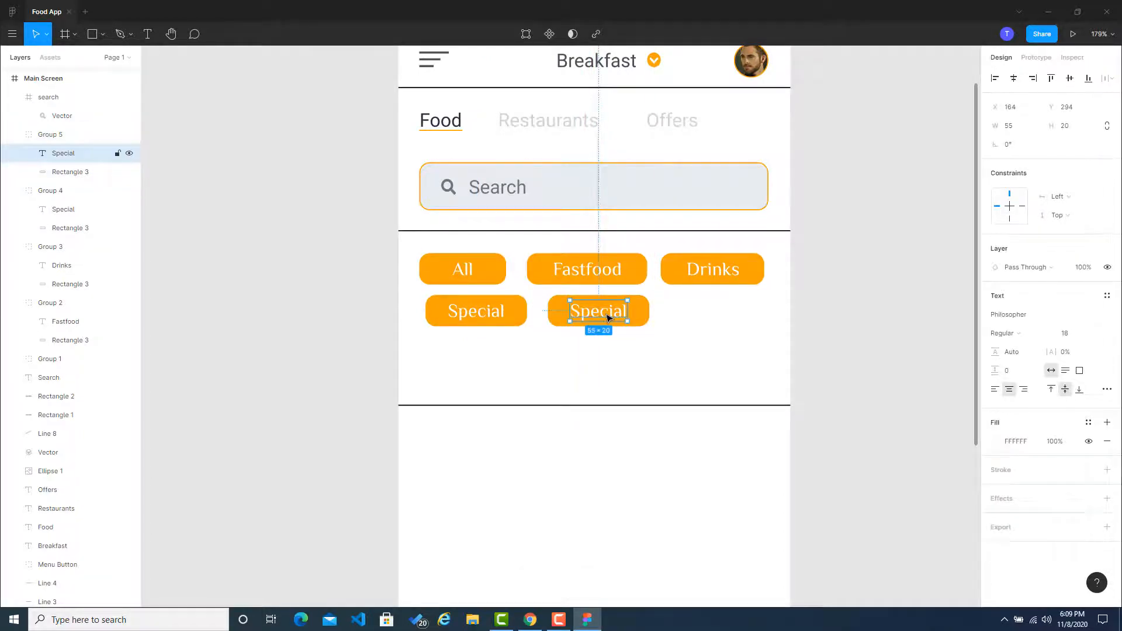
double_click(607, 317)
type("Desre")
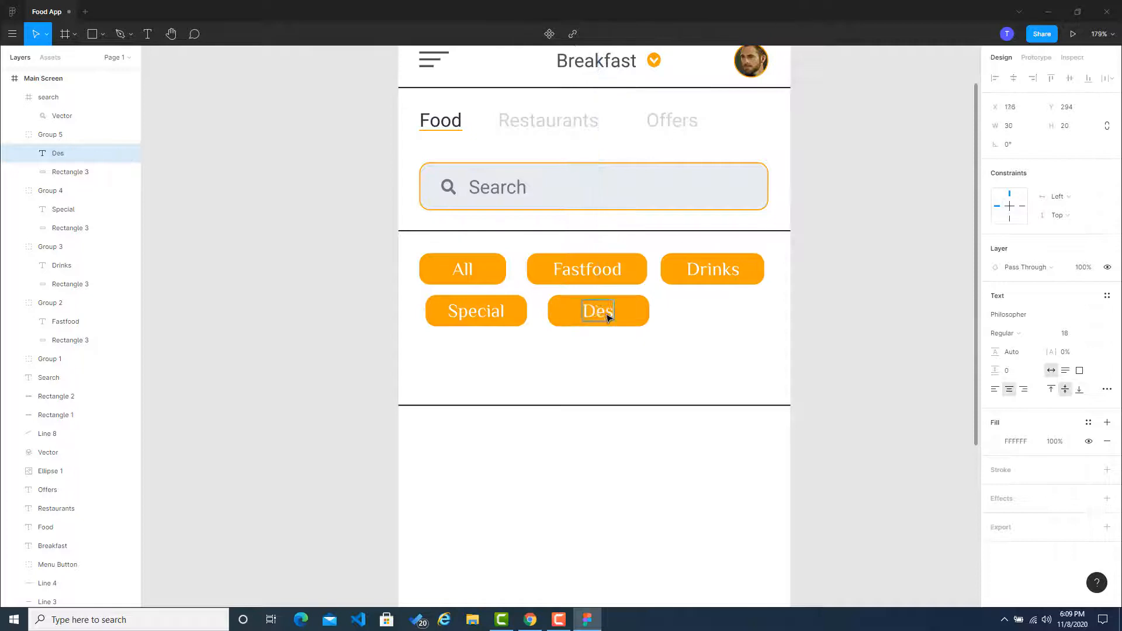
key("BackSpace")
key("BackSpace")
type("ert")
left_click(877, 323)
left_click(895, 320)
Step: Align the Desert label and its rectangle on their horizontal centers
double_click(592, 317)
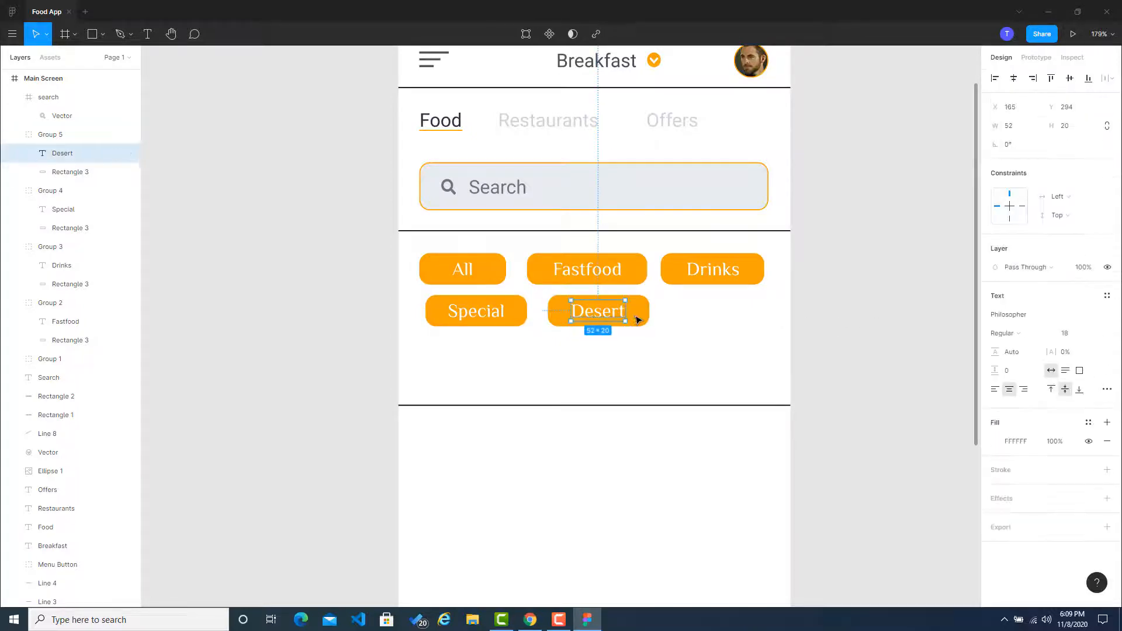
left_click(638, 320, "shift")
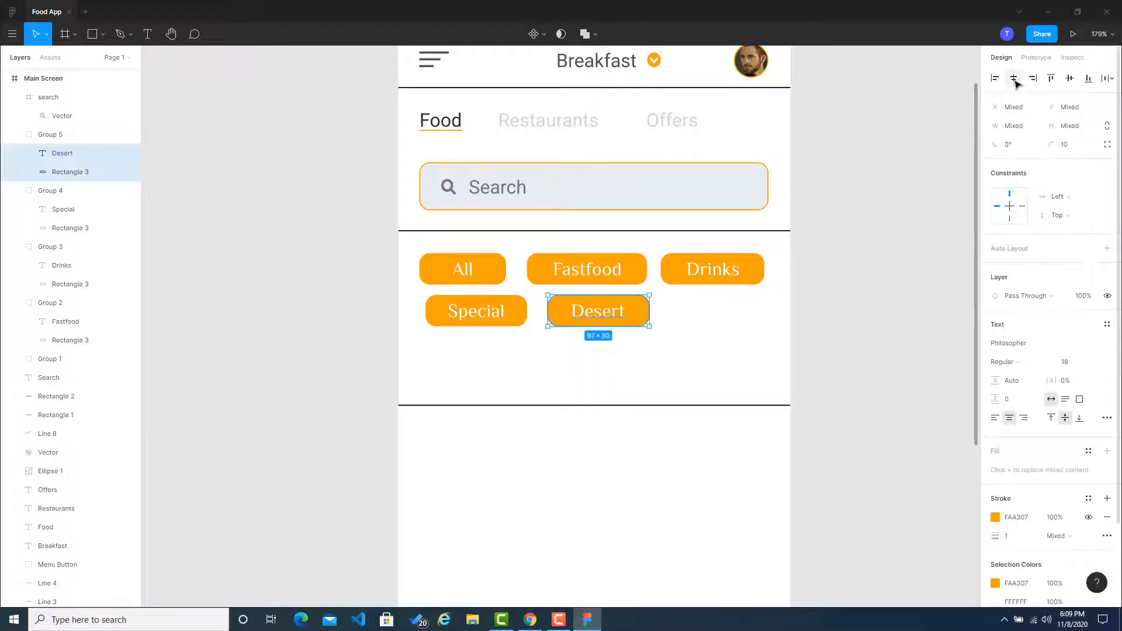
left_click(933, 209)
Step: Try to distribute the spacing of only the All and Drinks buttons, horizontally and vertically
left_click(498, 277)
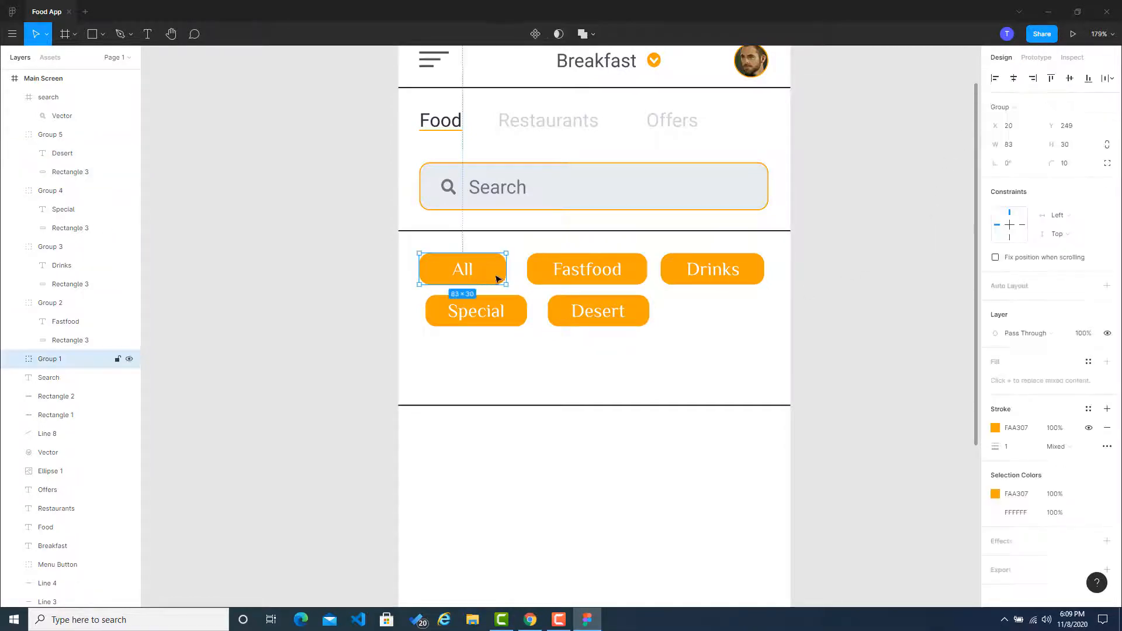
left_click(715, 273, "shift")
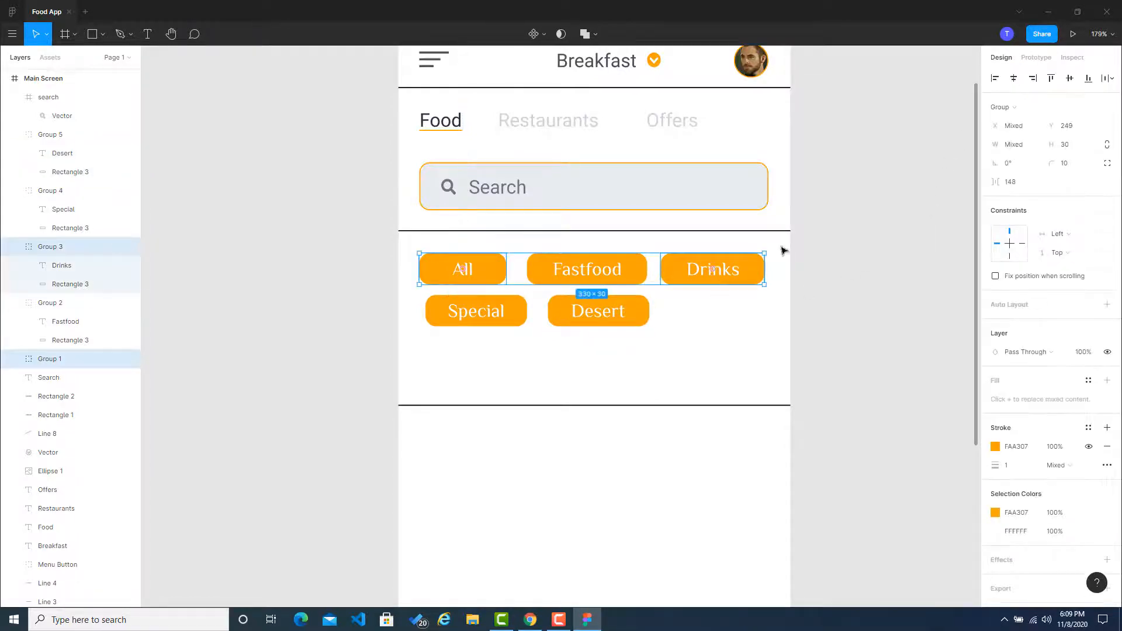
left_click(1106, 78)
left_click(1007, 130)
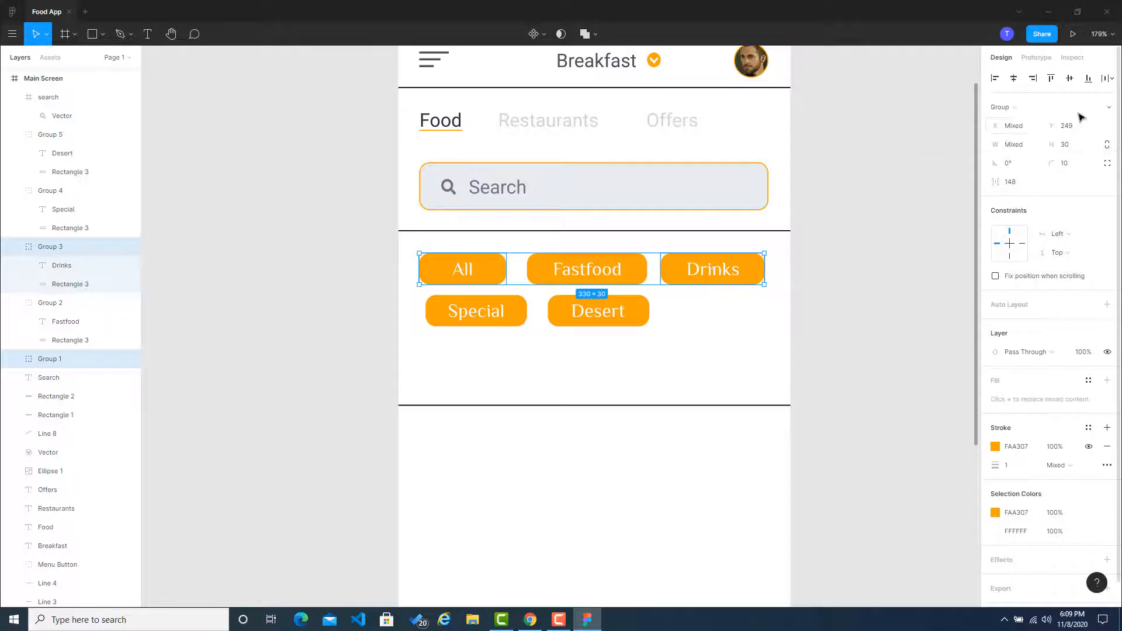
left_click(1106, 78)
left_click(1011, 119)
left_click(871, 226)
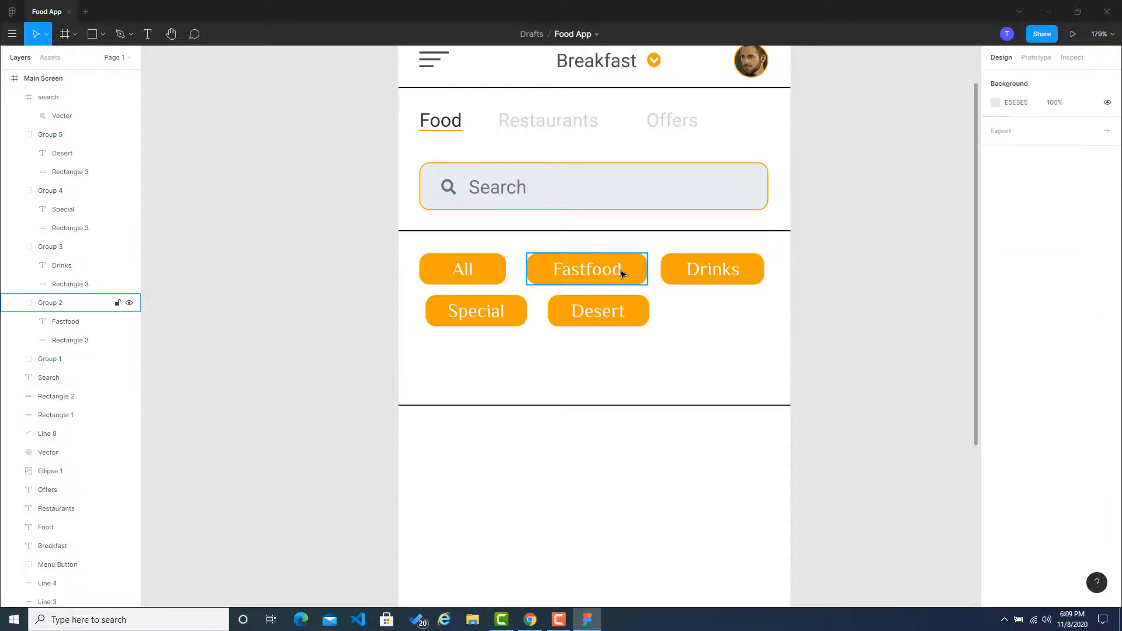
Step: Distribute the horizontal spacing evenly between the All, Fastfood and Drinks buttons
left_click(488, 277)
left_click(633, 273, "shift")
left_click(719, 277, "shift")
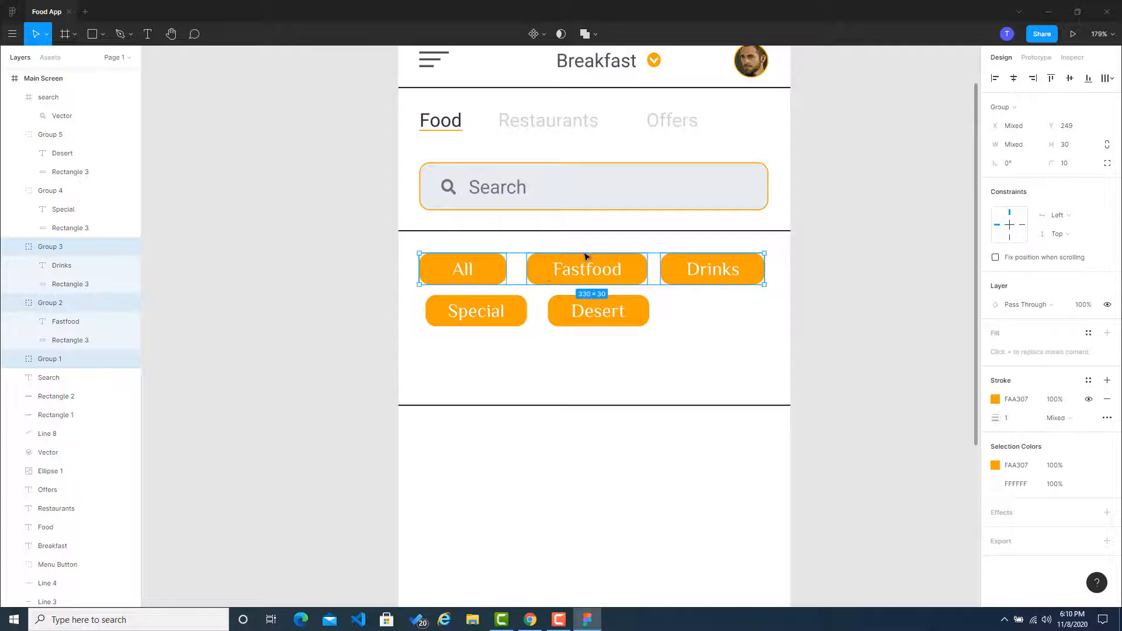
left_click(1105, 80)
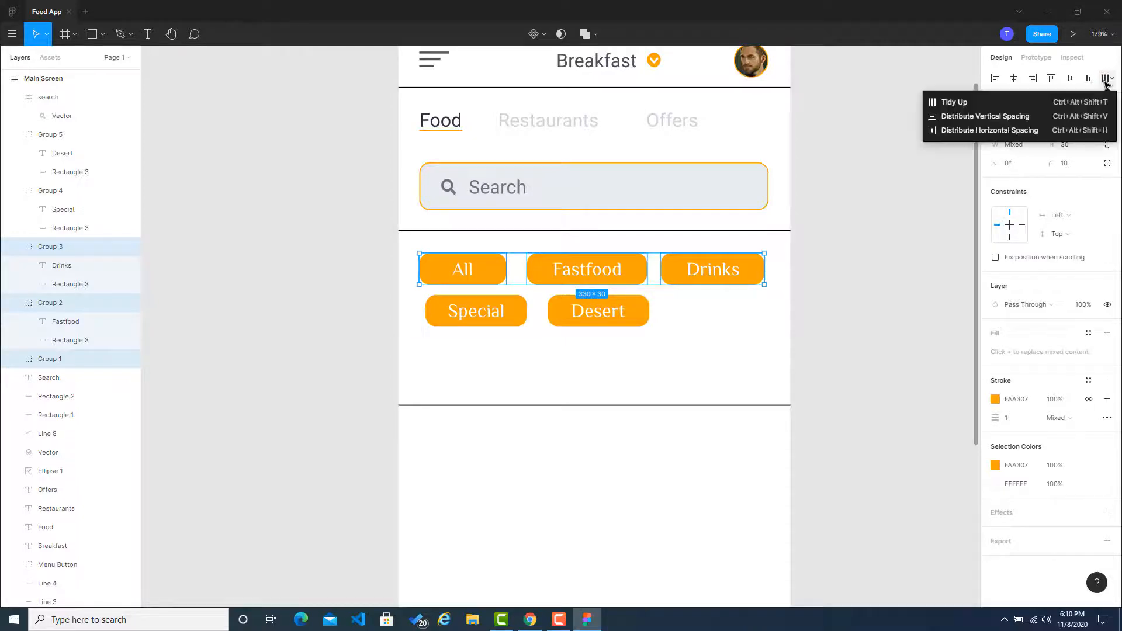
left_click(980, 130)
left_click(851, 238)
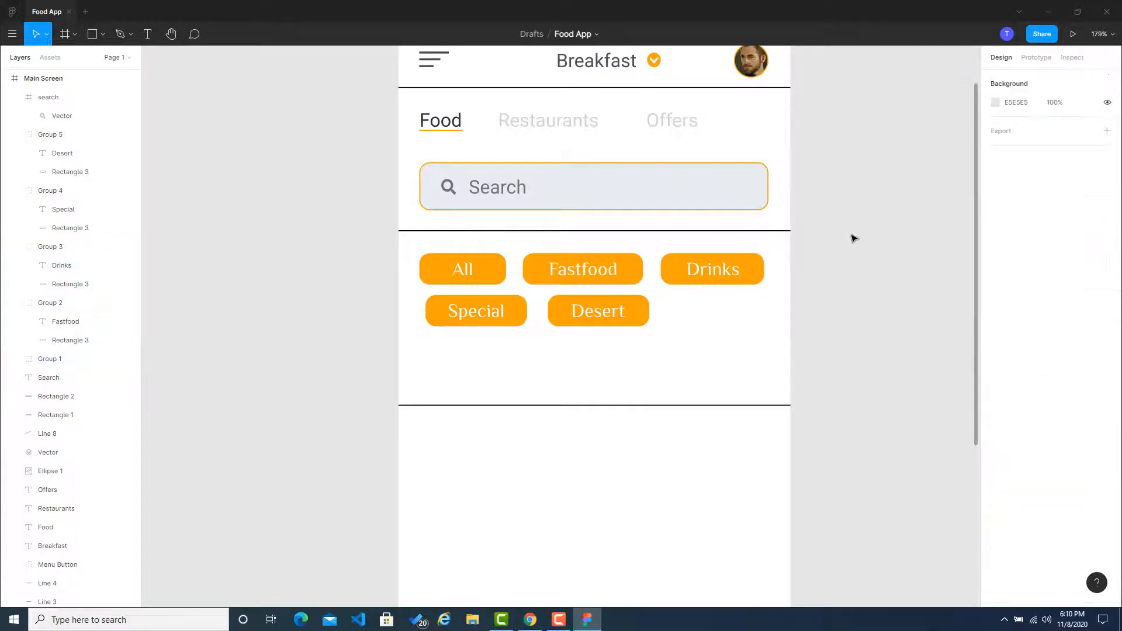
Step: Try to distribute the horizontal spacing between the Special and Desert buttons
left_click(500, 313)
left_click(500, 314)
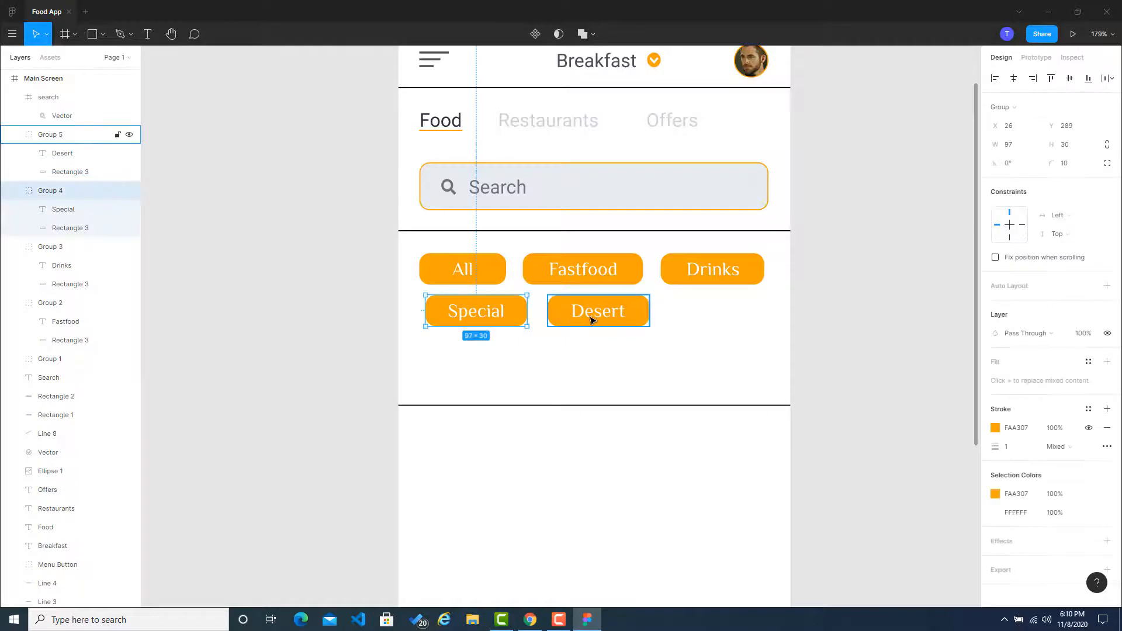
left_click(591, 320, "shift")
left_click(1110, 78)
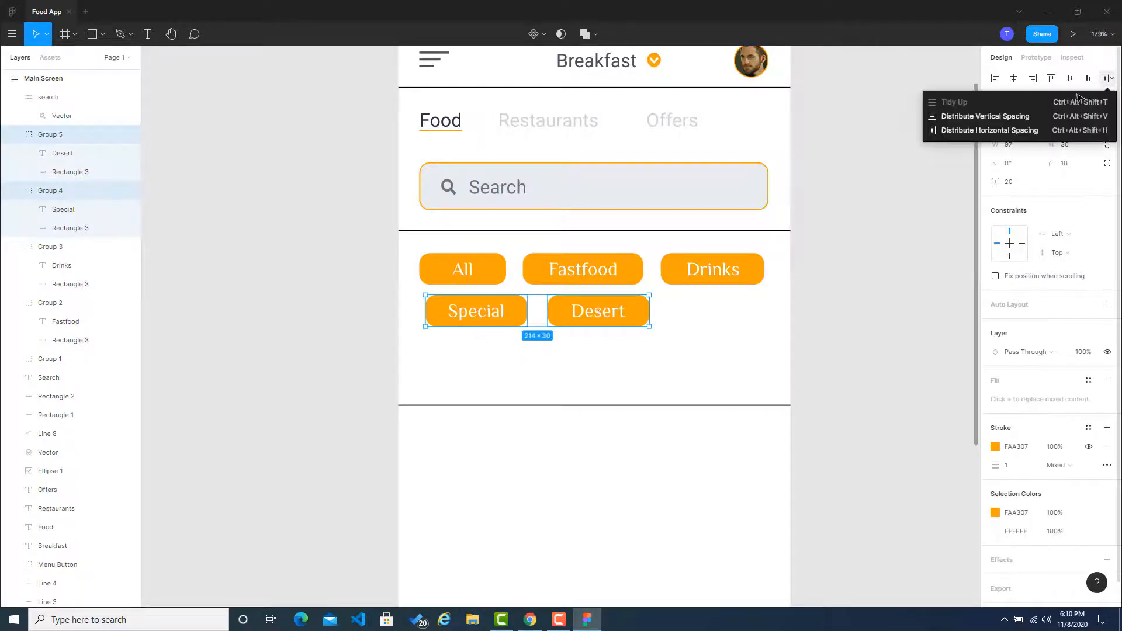
left_click(993, 130)
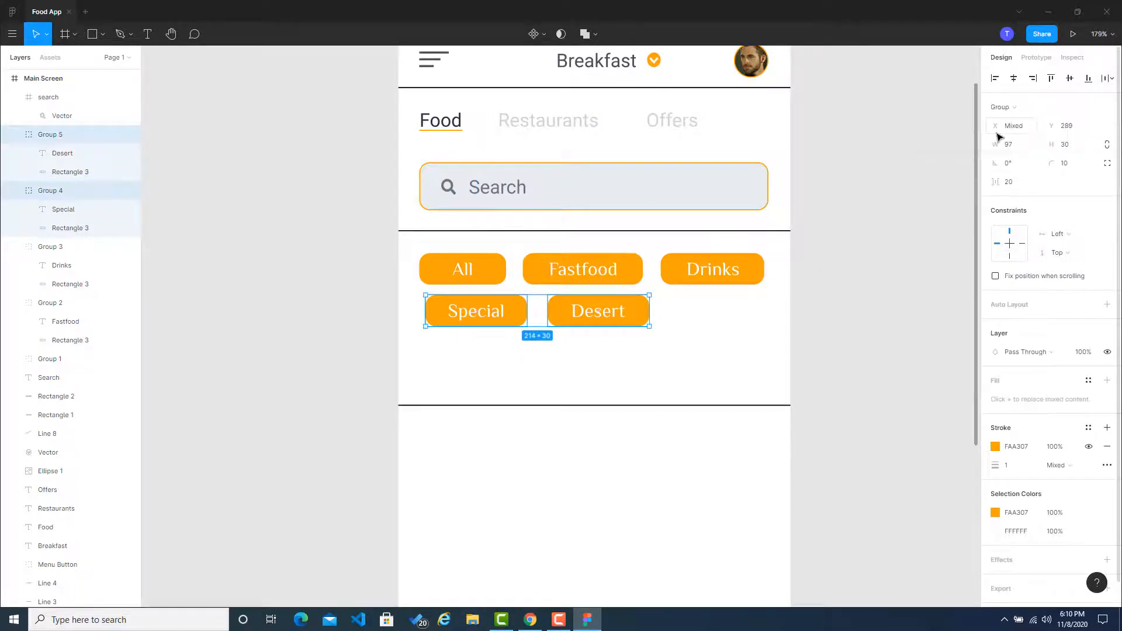
left_click(886, 210)
Step: Move the Desert button slightly closer to the Special button, keeping it in the second row
left_click_drag(584, 321, 576, 321)
left_click(882, 317)
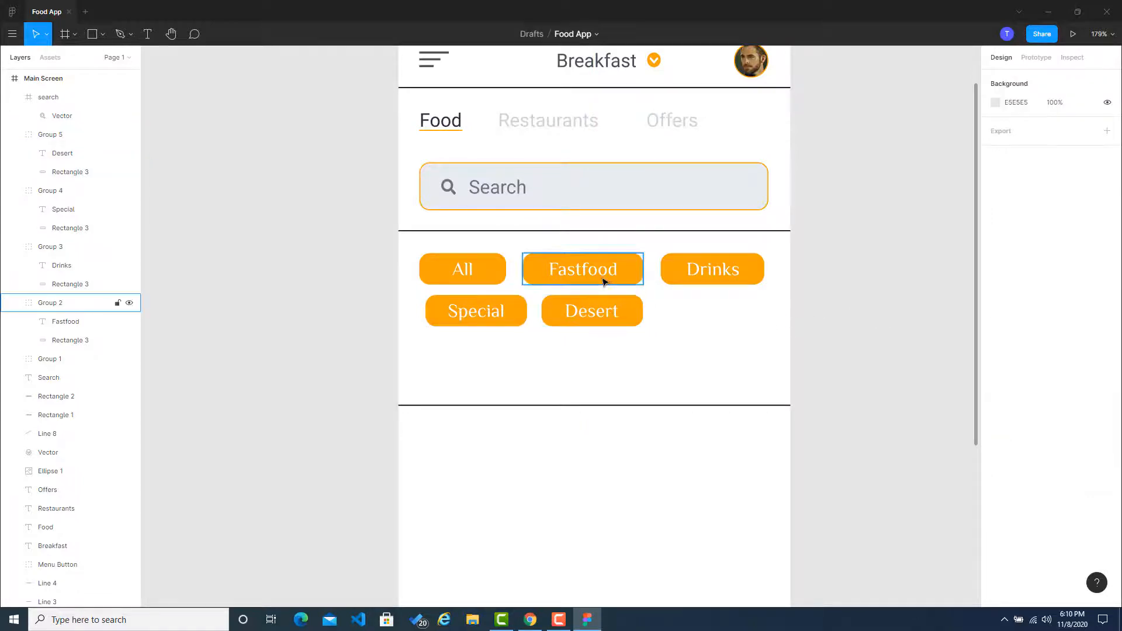
Step: Try a light gray E9ECEF stroke on the Fastfood button's rectangle and undo it
left_click(622, 278)
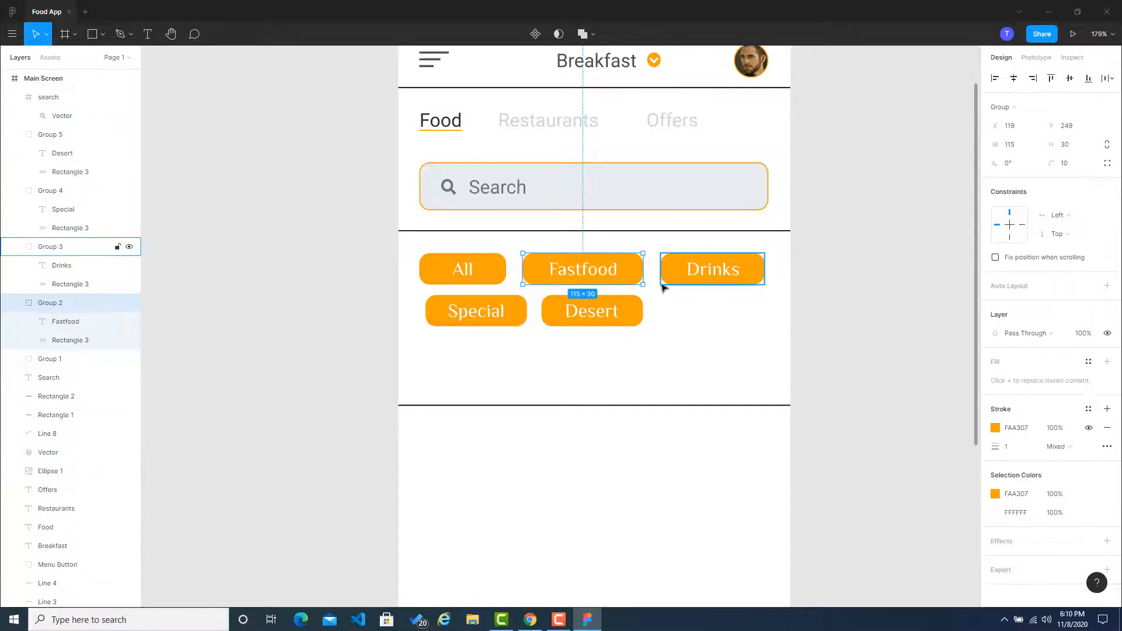
left_click(902, 323)
double_click(634, 277)
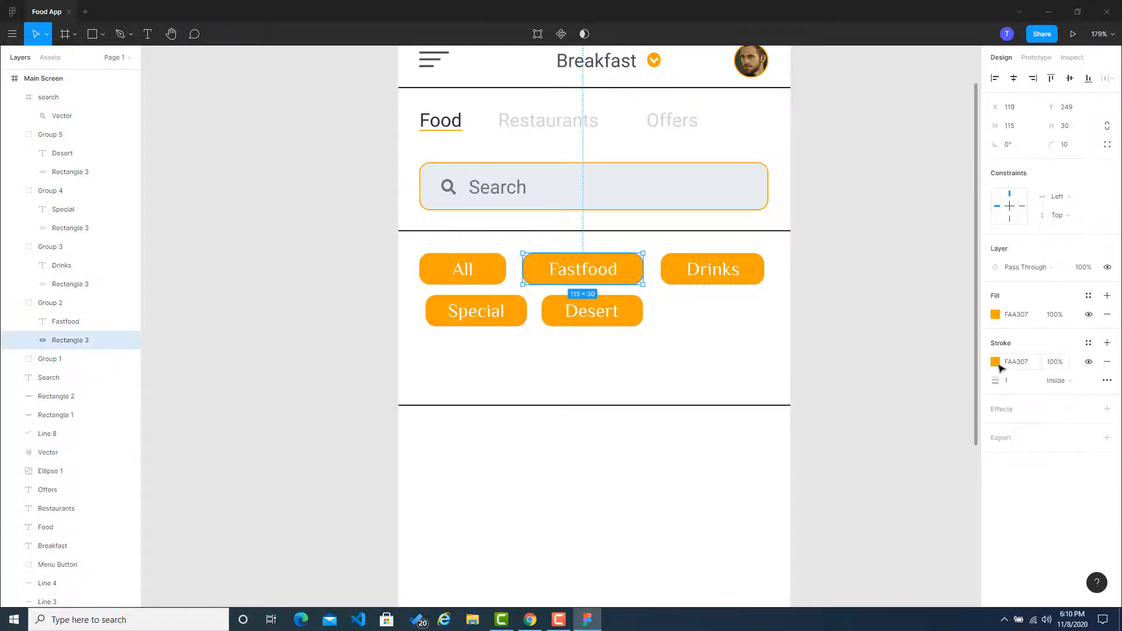
left_click(997, 365)
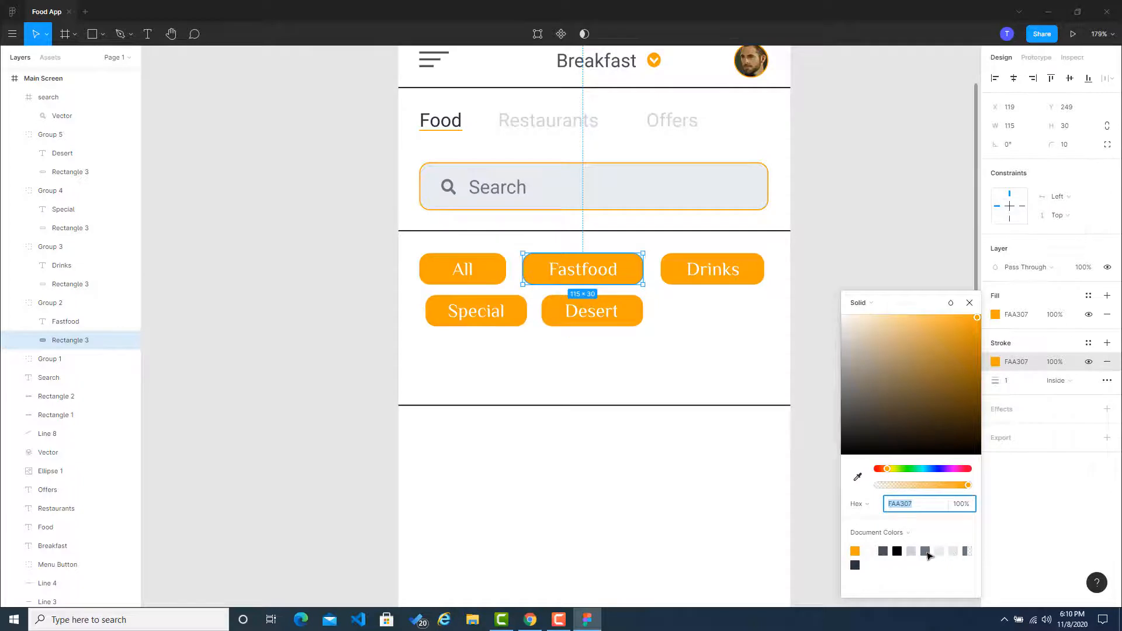
left_click(940, 552)
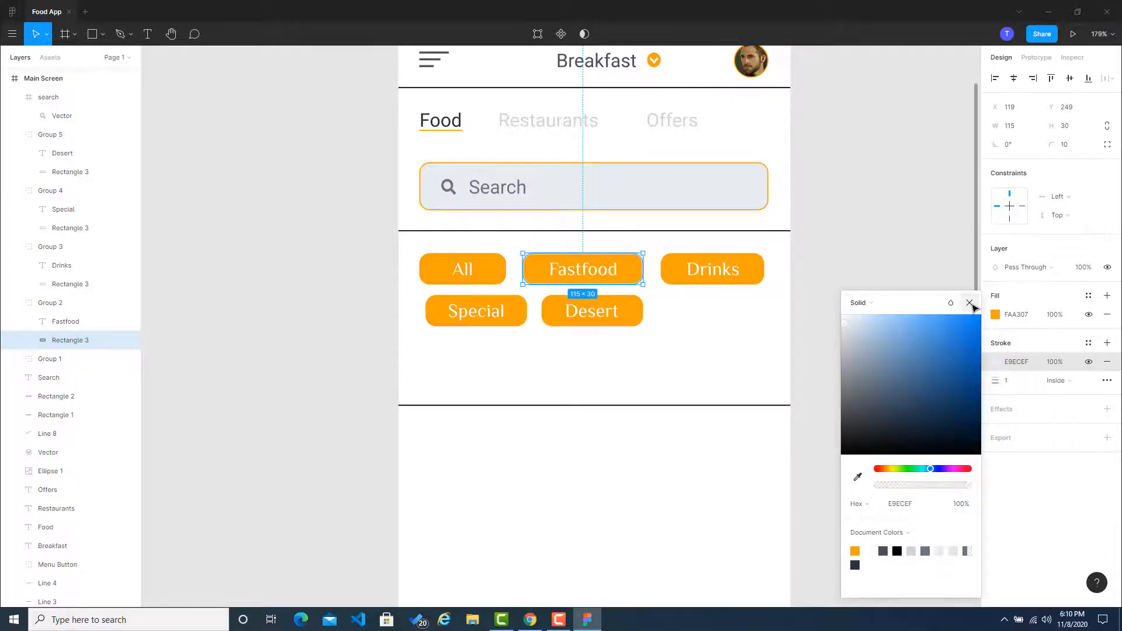
left_click(969, 304)
left_click(916, 335)
left_click(624, 274)
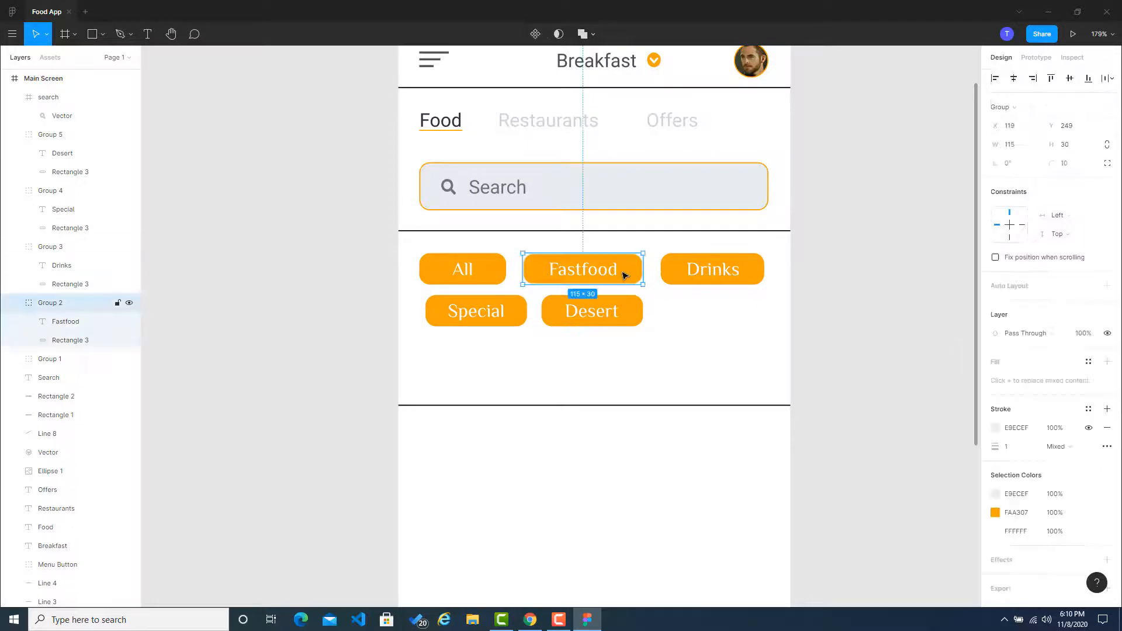
key("ctrl+z")
key("ctrl+z")
key("ctrl+z")
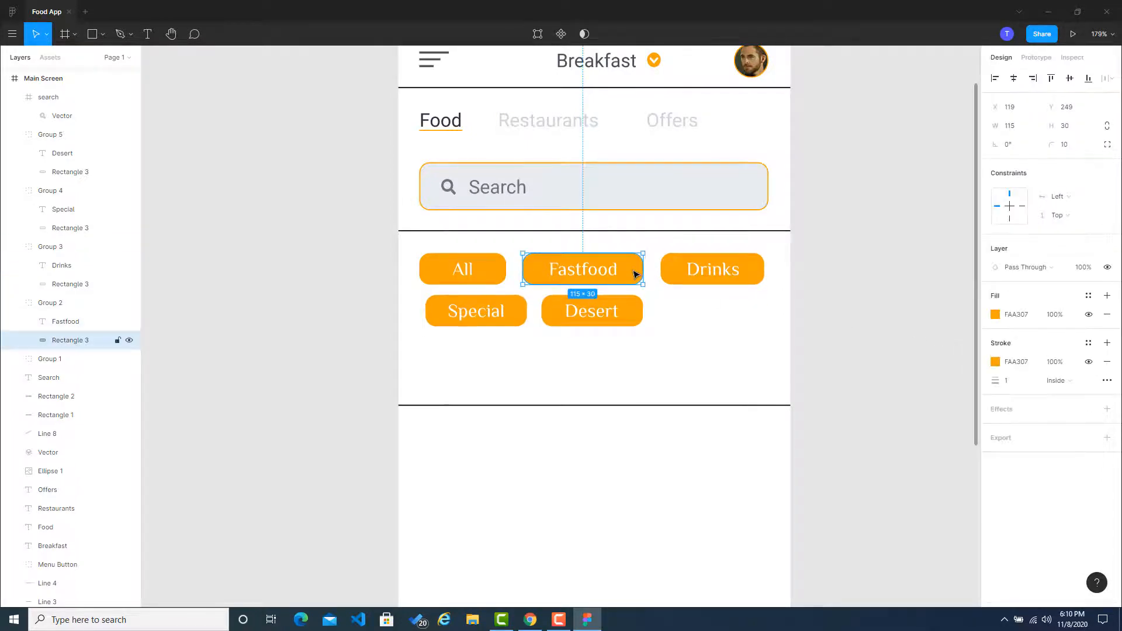
Step: Set the fill of the Fastfood button's rectangle to the light gray document color E9ECEF
left_click(994, 315)
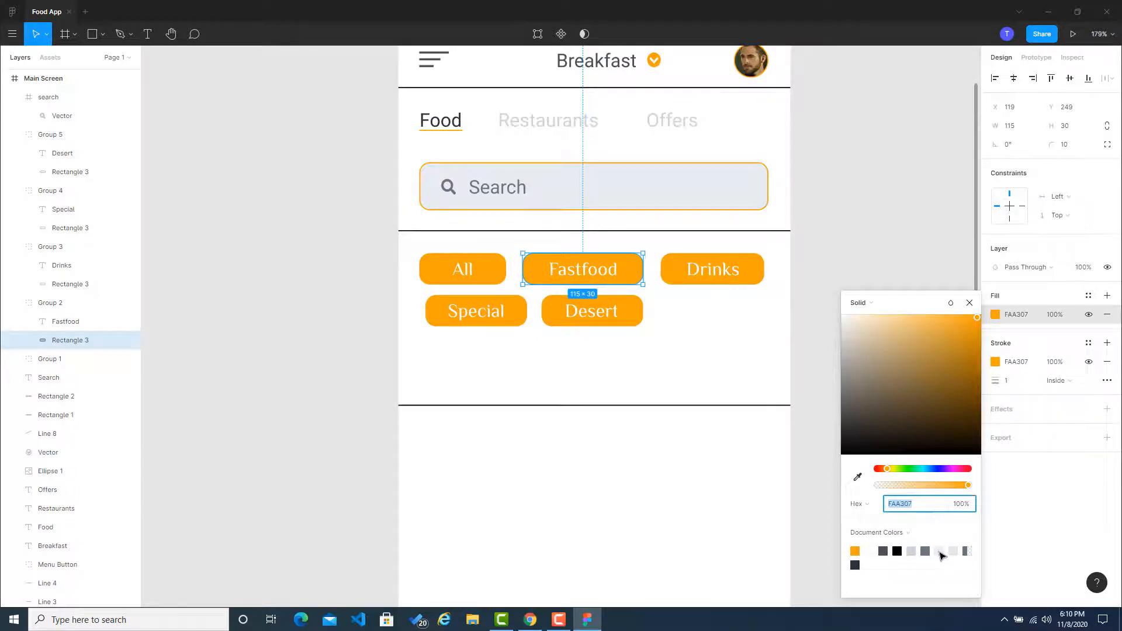
left_click(939, 551)
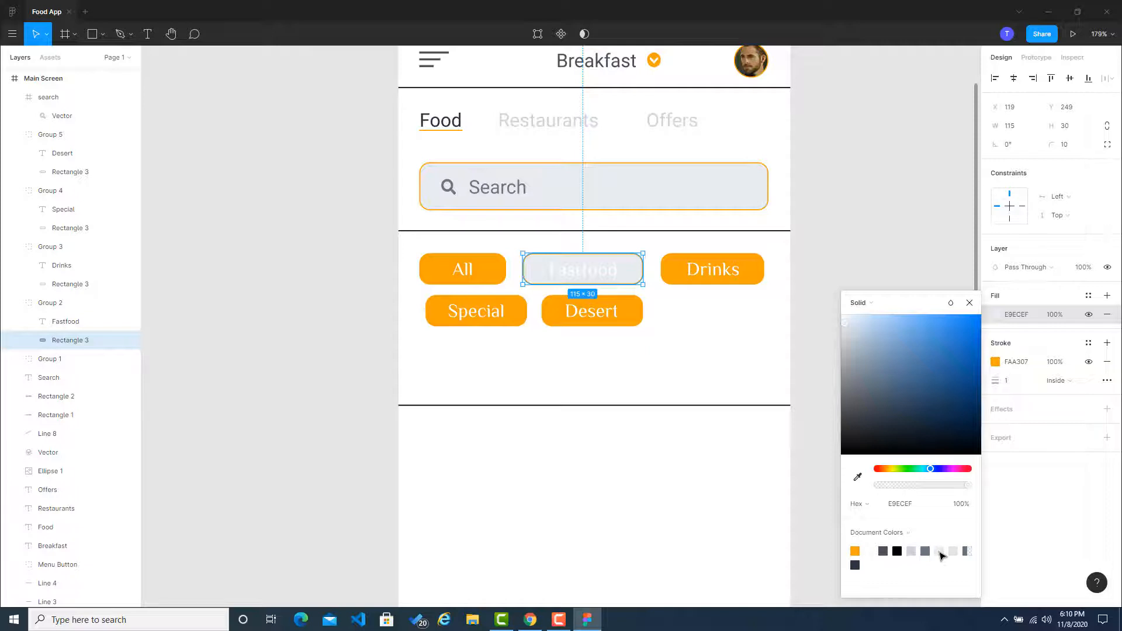
left_click(921, 230)
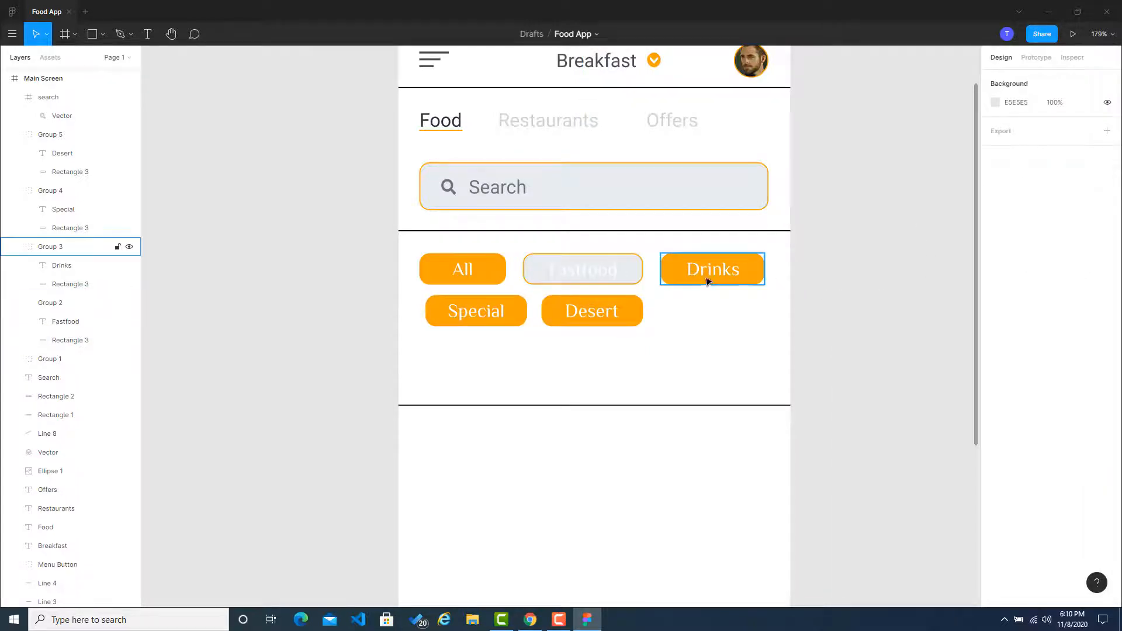
Step: Set the fill of the Drinks button's rectangle to E9ECEF by sampling the Fastfood button's color
left_click(631, 278)
left_click(737, 280)
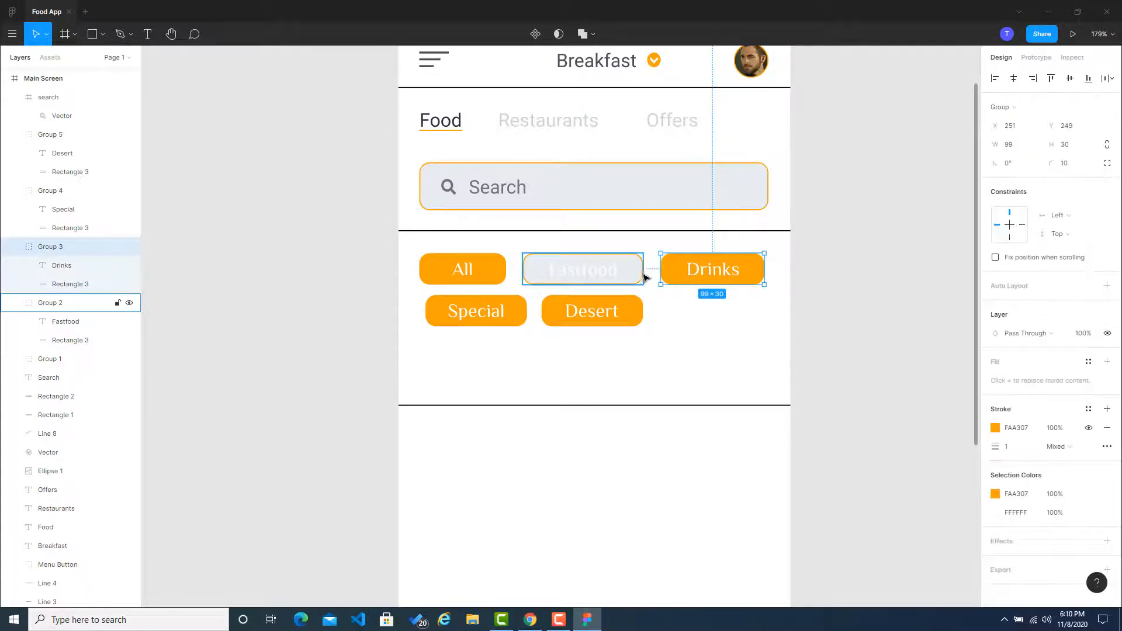
left_click(899, 353)
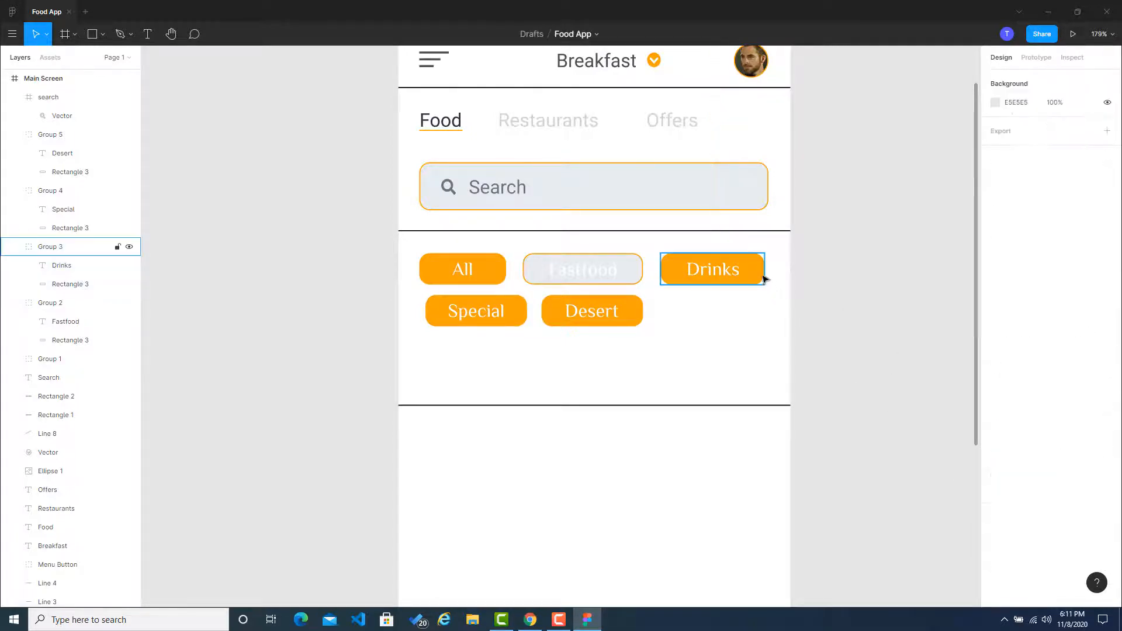
double_click(759, 276)
left_click(995, 315)
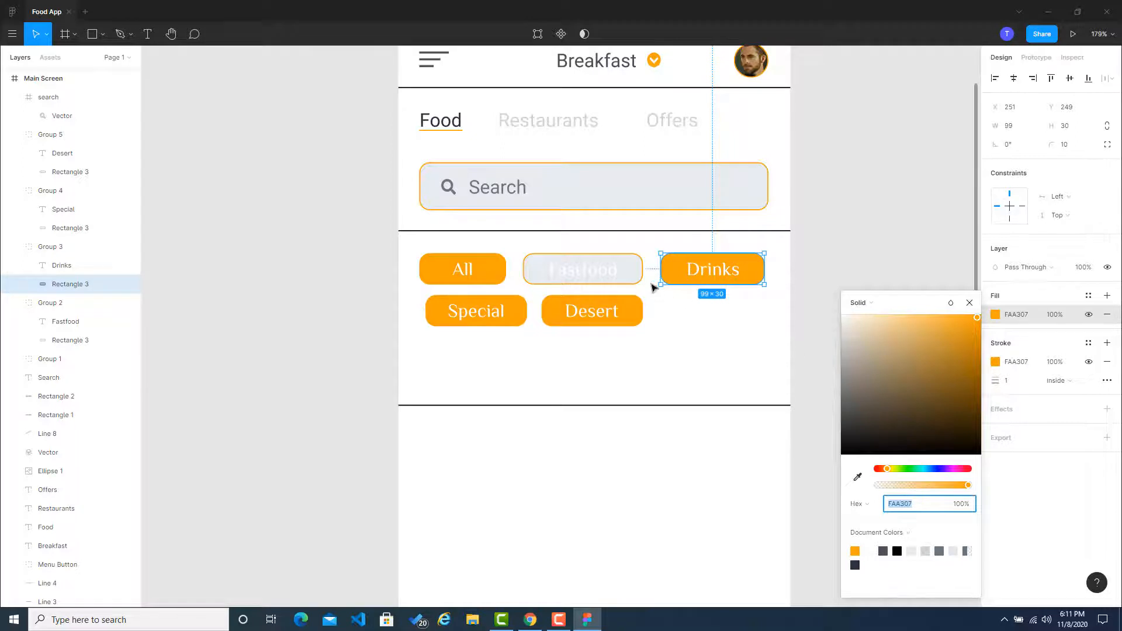
left_click(857, 477)
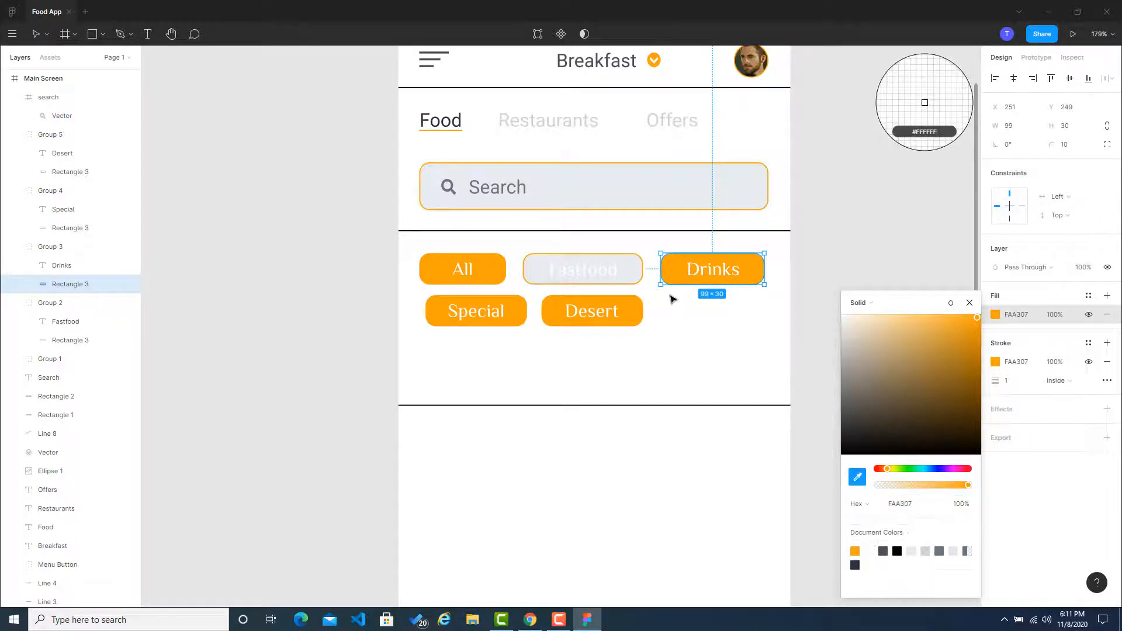
left_click(634, 271)
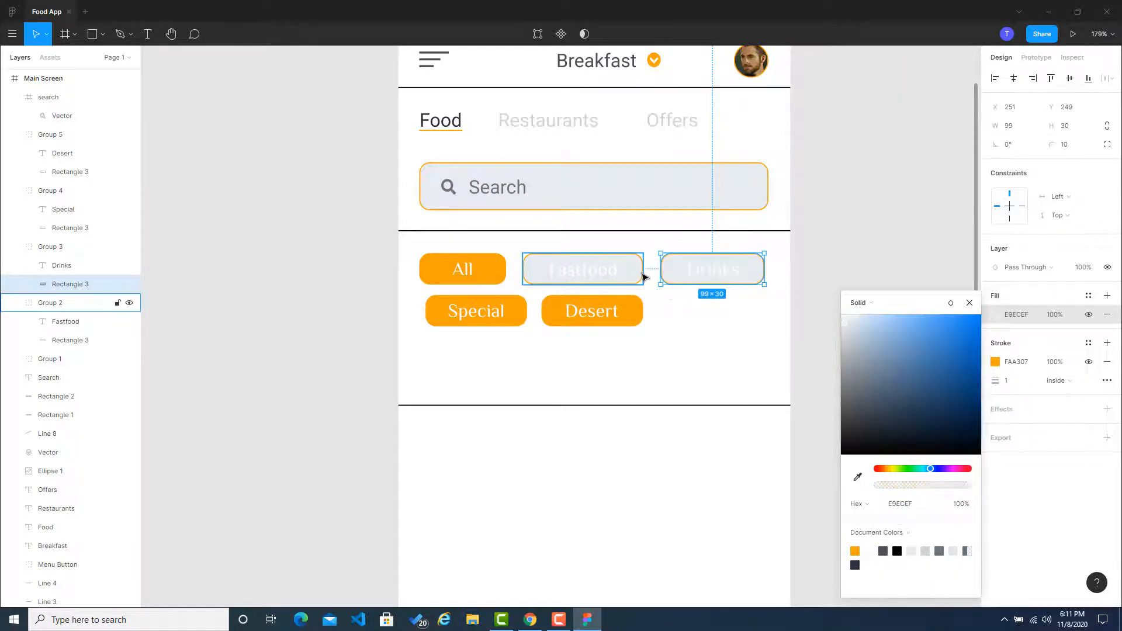
left_click(864, 240)
Step: Set the fill of the Special button's rectangle to E9ECEF by sampling the Drinks button's color
left_click(517, 317)
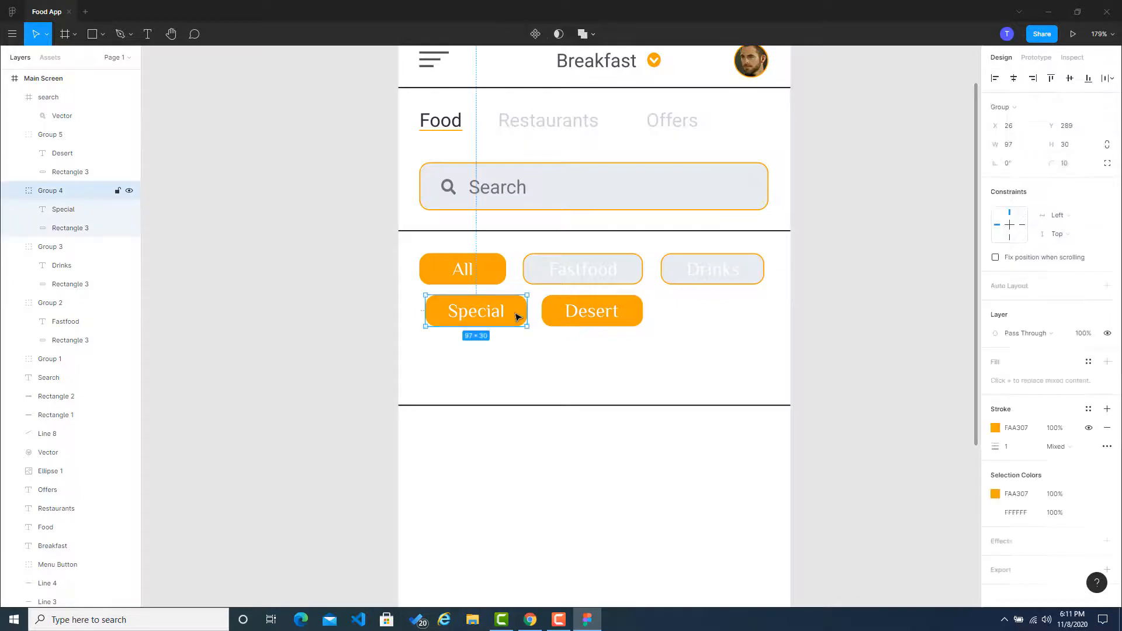
double_click(517, 316)
left_click(997, 317)
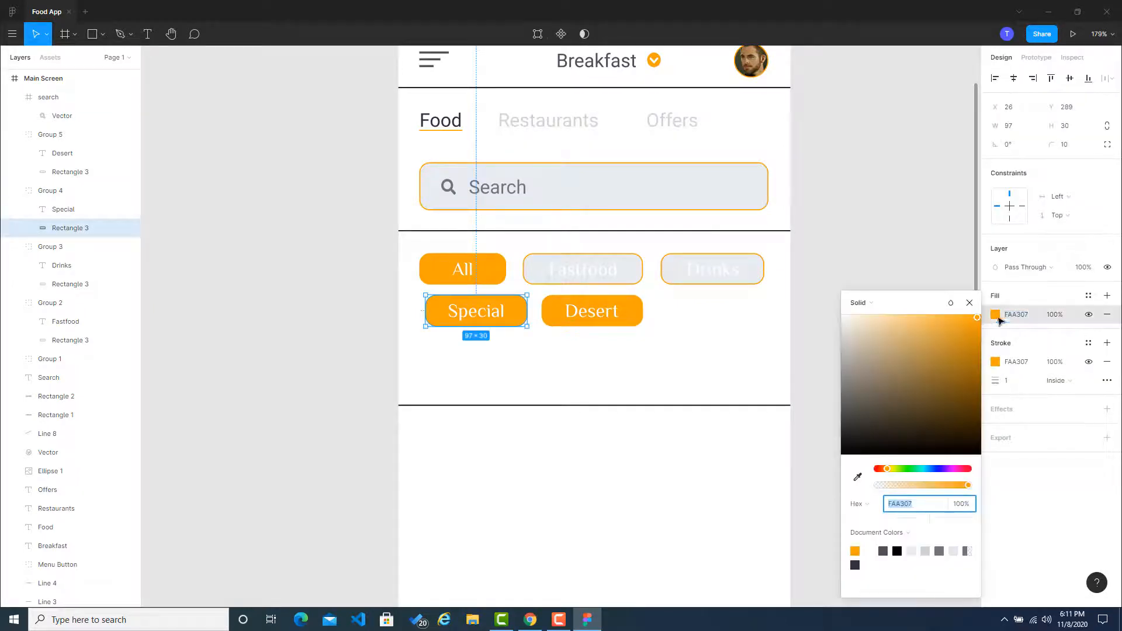
left_click(857, 476)
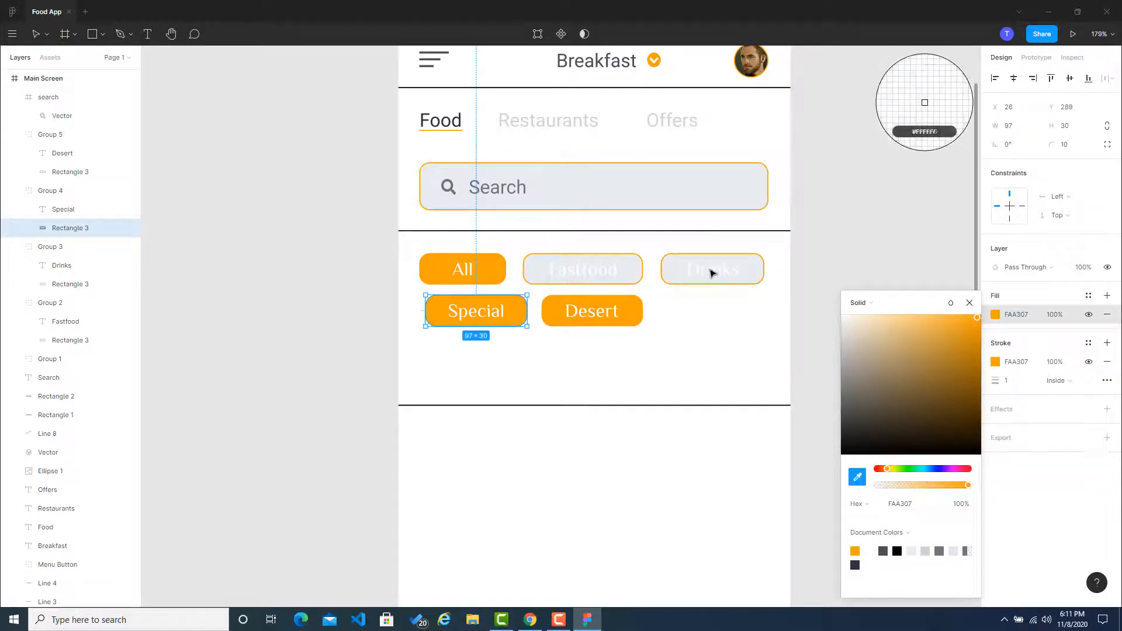
left_click(673, 279)
left_click(841, 253)
Step: Set the fill of the Desert button's rectangle to E9ECEF by sampling the Drinks button's color
double_click(637, 318)
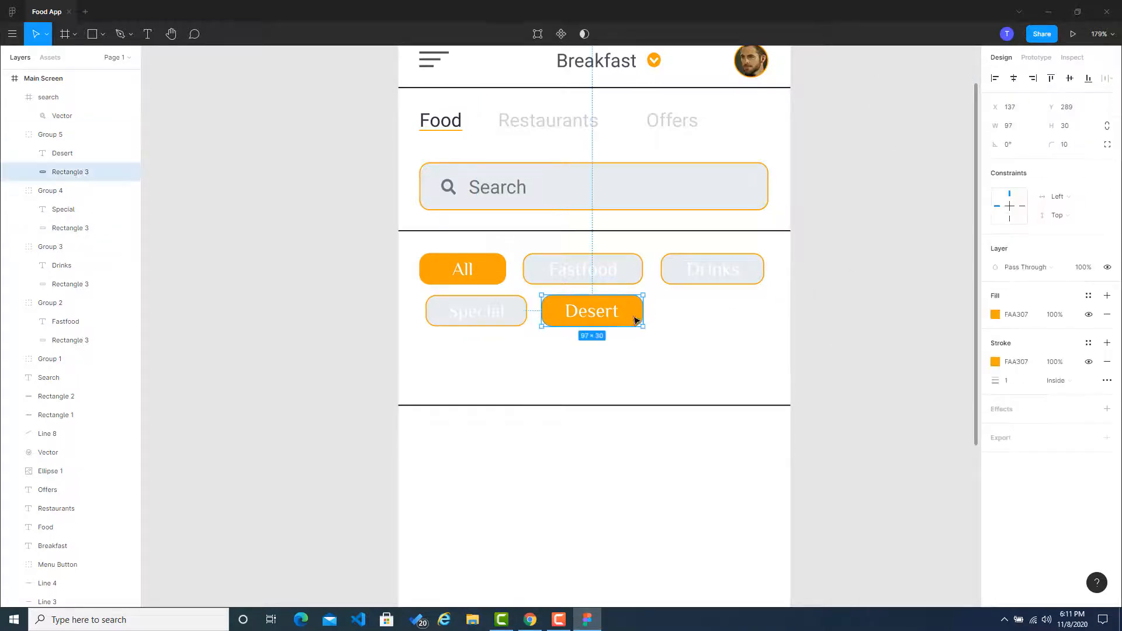
left_click(995, 316)
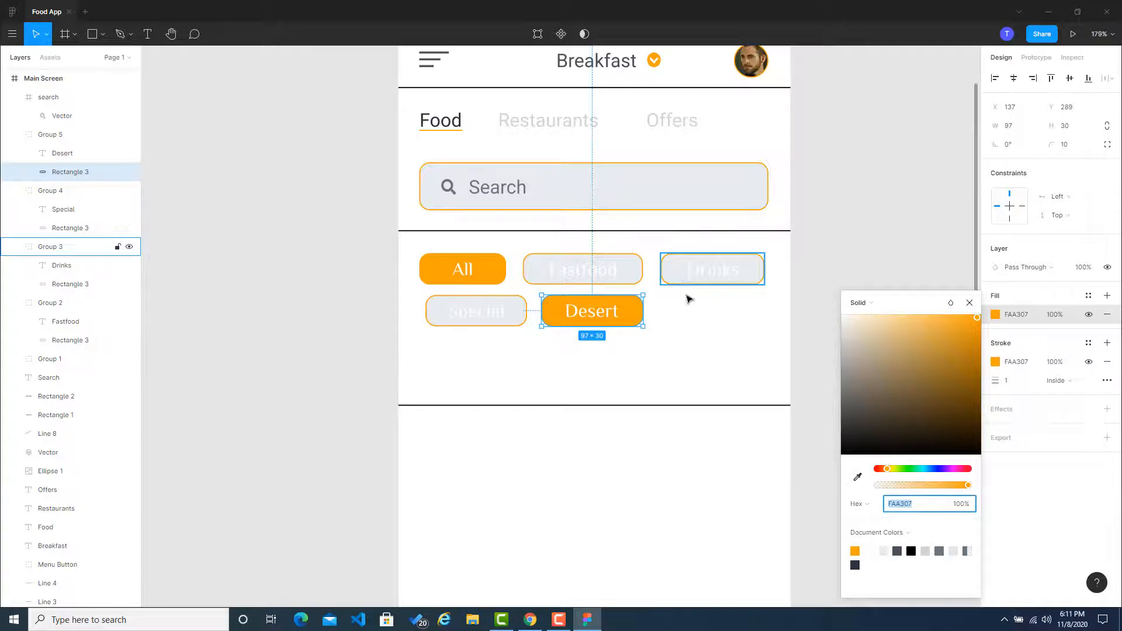
left_click(858, 478)
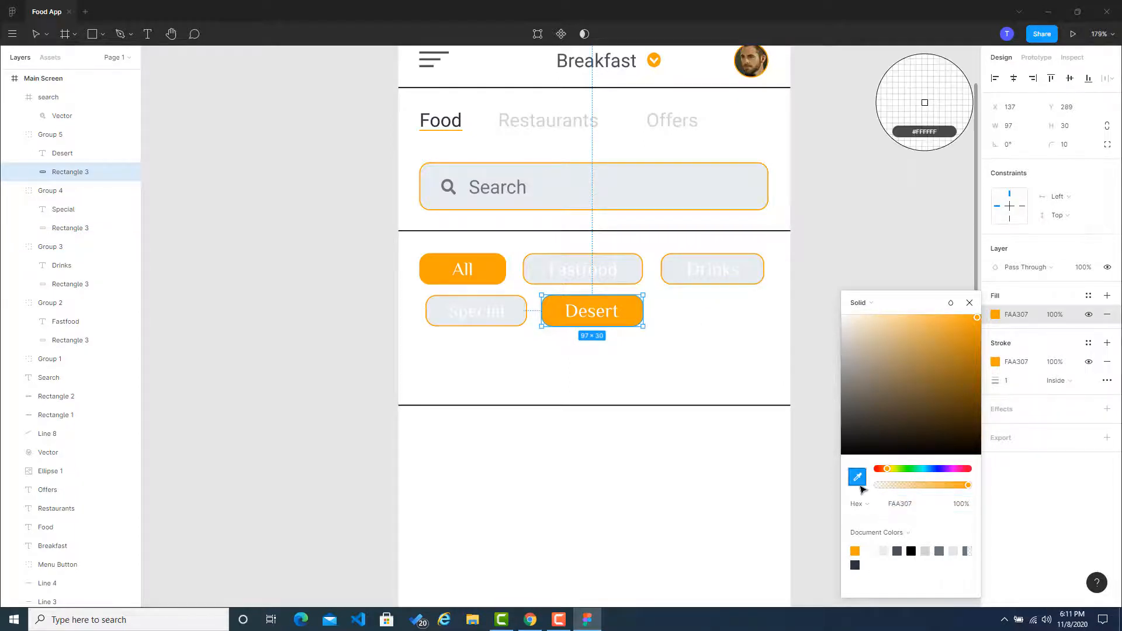
left_click(681, 281)
left_click(899, 257)
Step: Set the Fastfood label's text fill to the gray document color 6C757D and copy its hex value
left_click(627, 271)
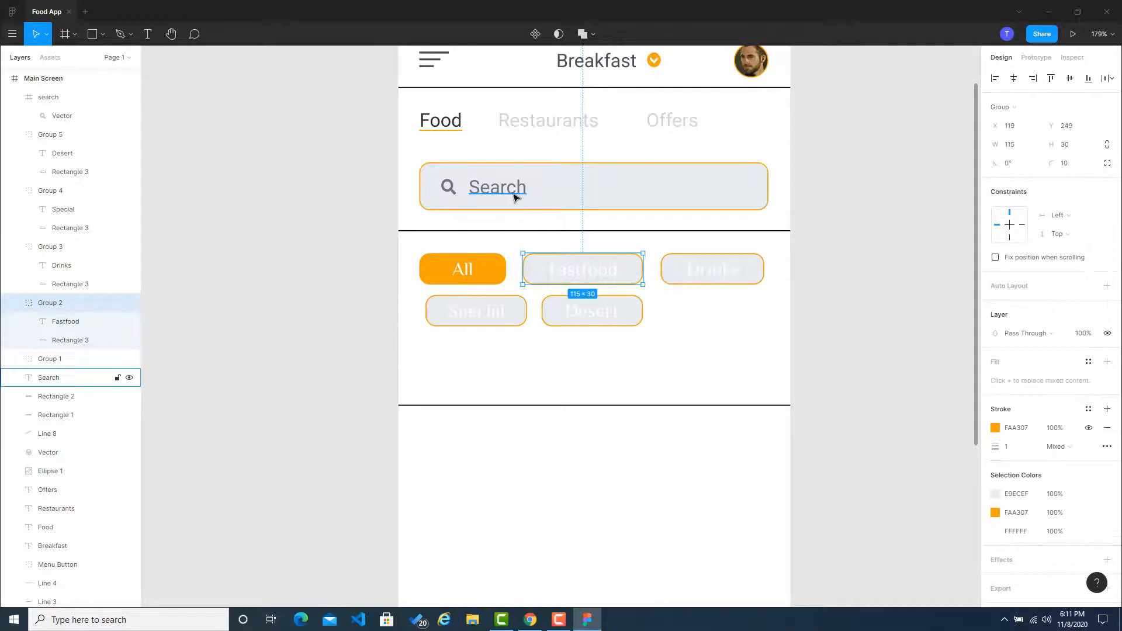
left_click(824, 261)
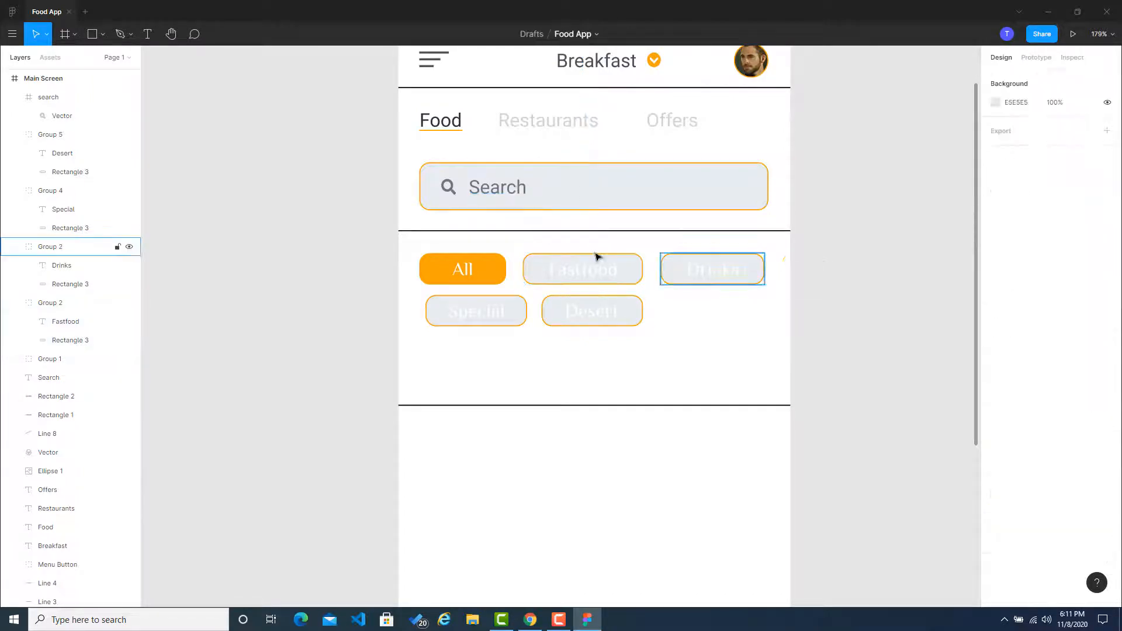
left_click(570, 270)
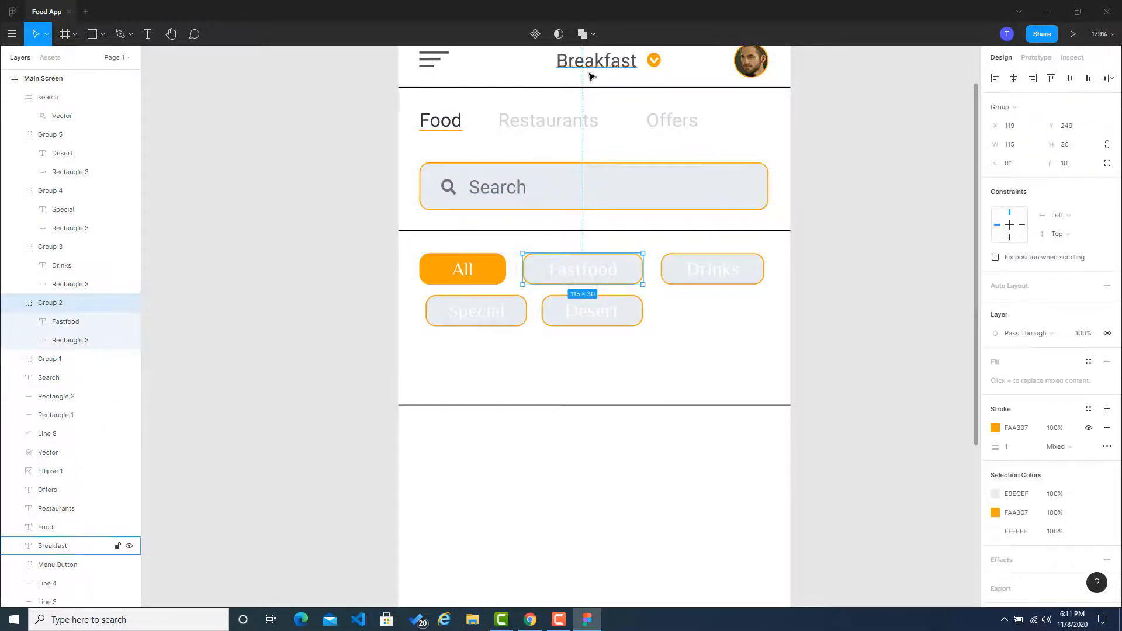
double_click(564, 275)
double_click(564, 274)
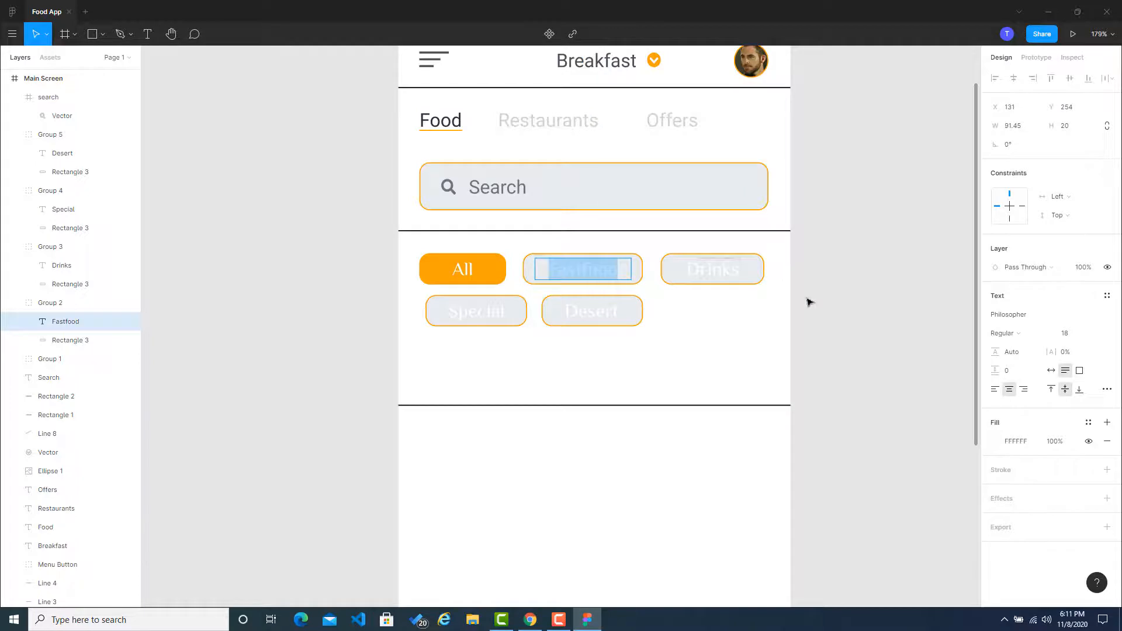
left_click(995, 441)
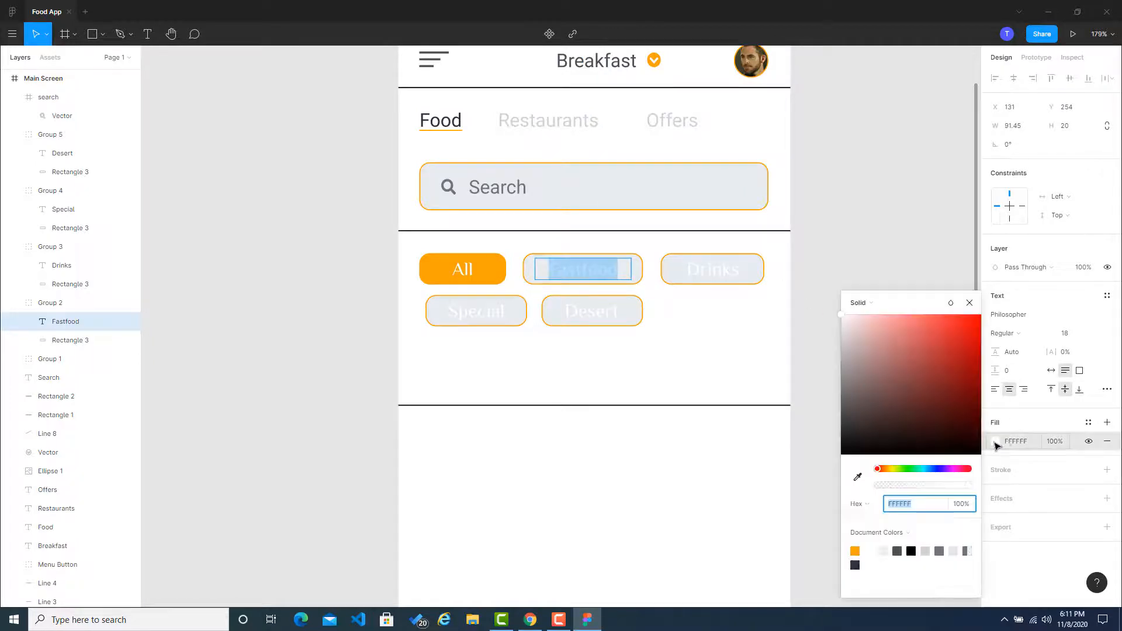
left_click(857, 476)
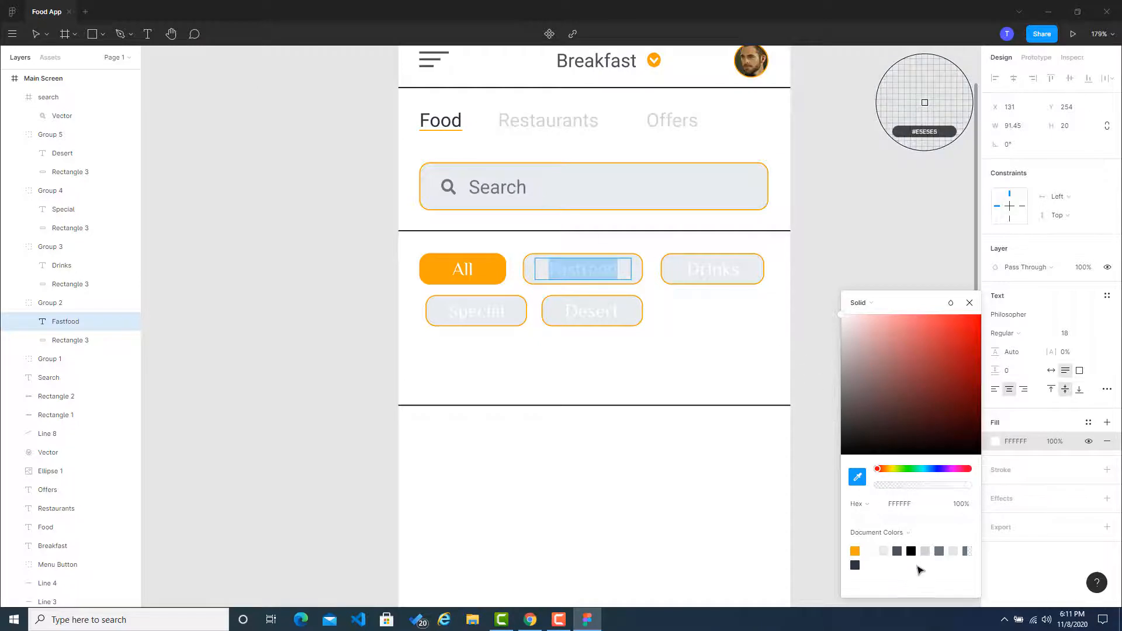
left_click(939, 552)
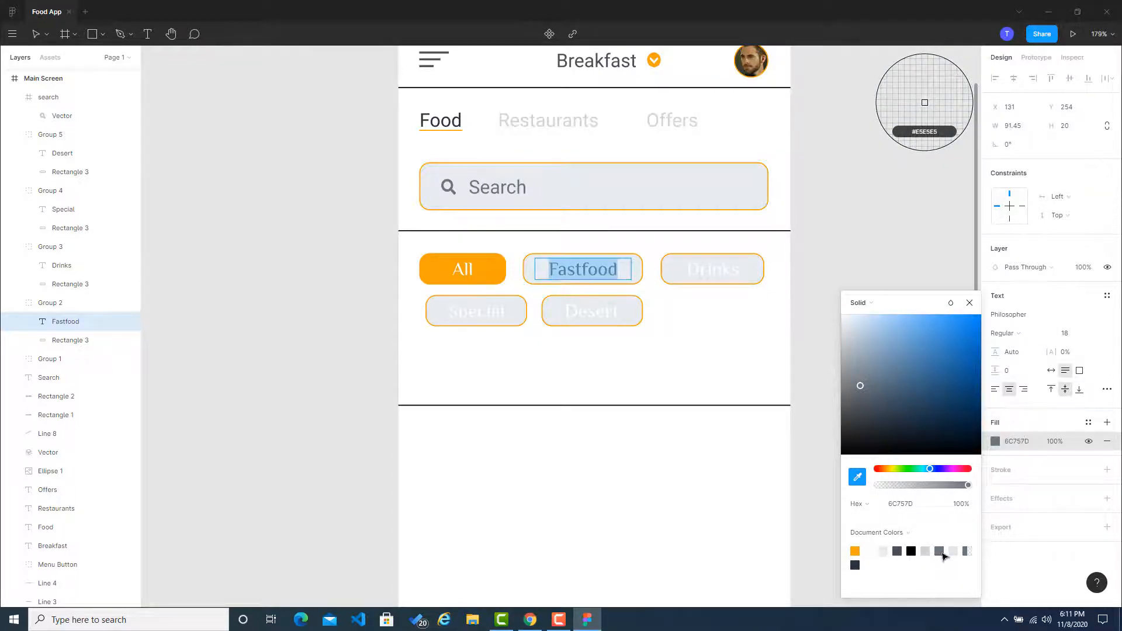
left_click(889, 506)
key("ctrl+c")
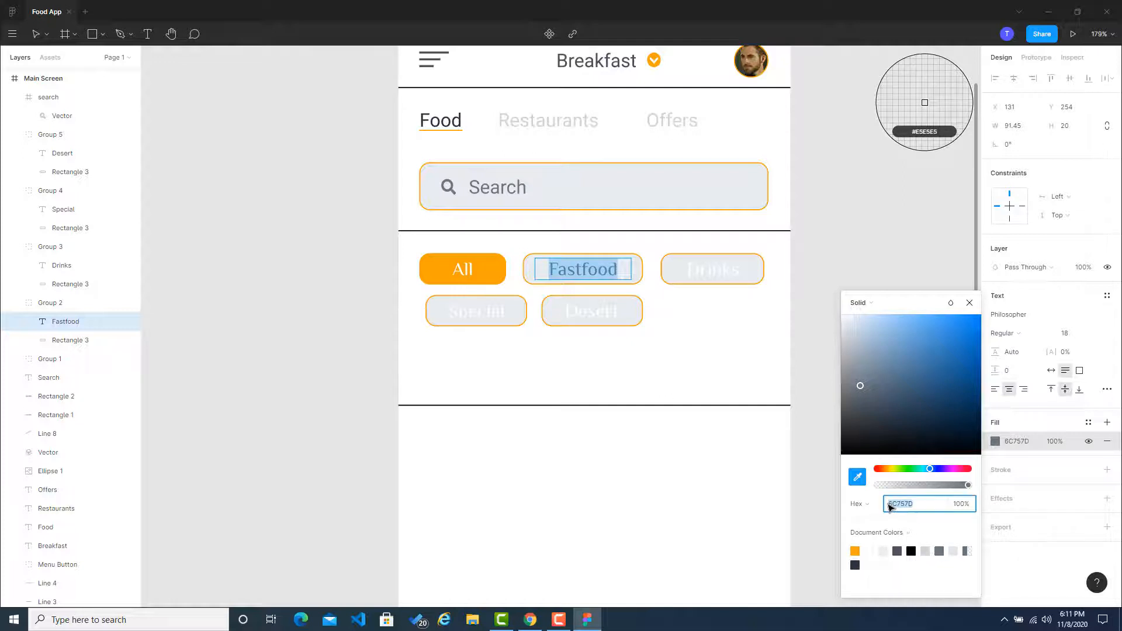
Step: Close the color picker and paste 6C757D as the Fastfood label's text fill
left_click(865, 208)
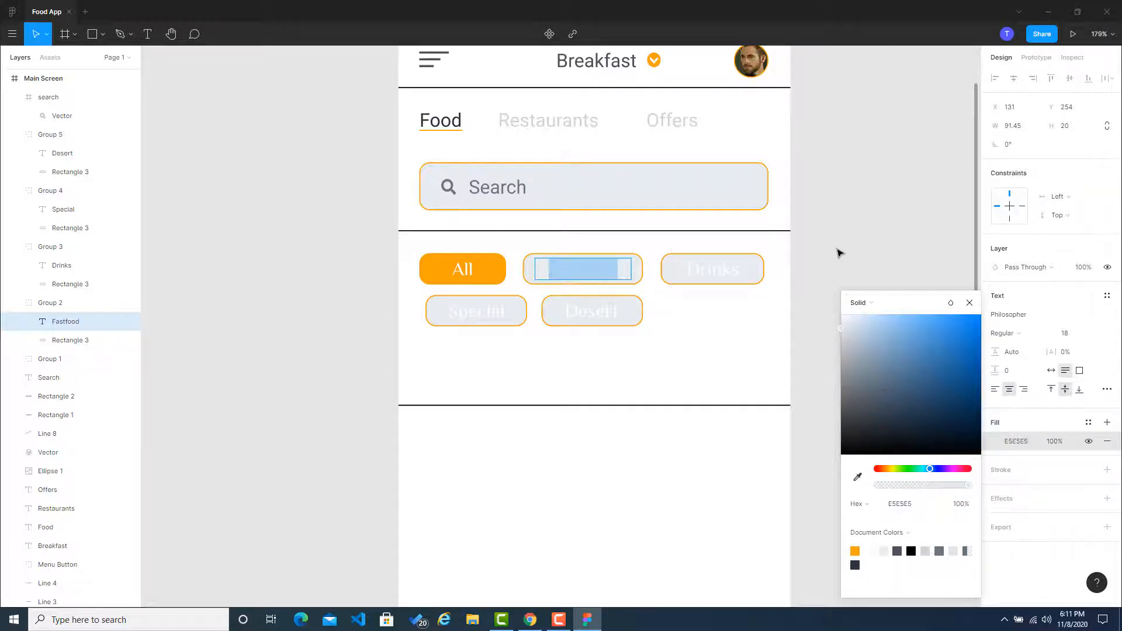
left_click(969, 303)
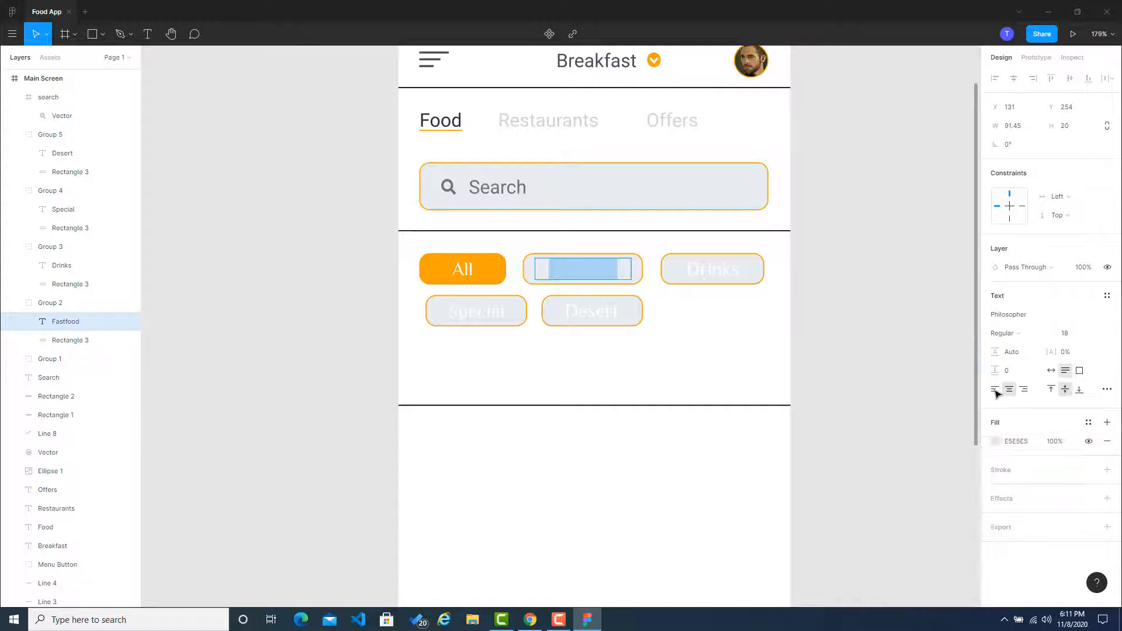
left_click(1012, 443)
key("ctrl+v")
left_click(832, 384)
Step: Set the Drinks label's text fill to the copied gray 6C757D
left_click(704, 276)
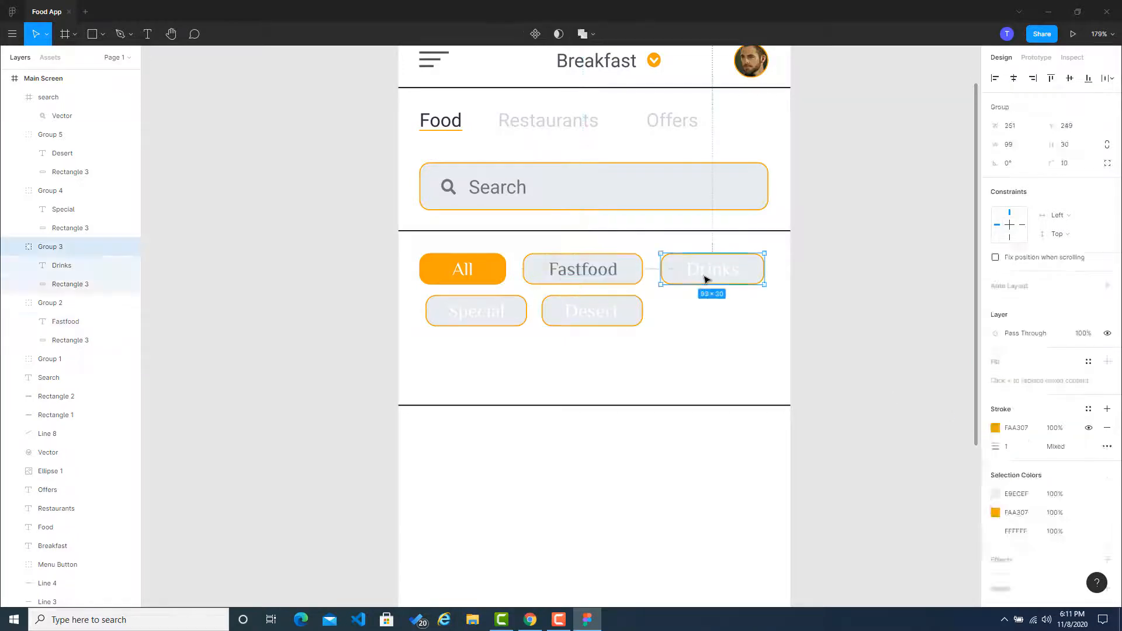
double_click(705, 277)
double_click(709, 277)
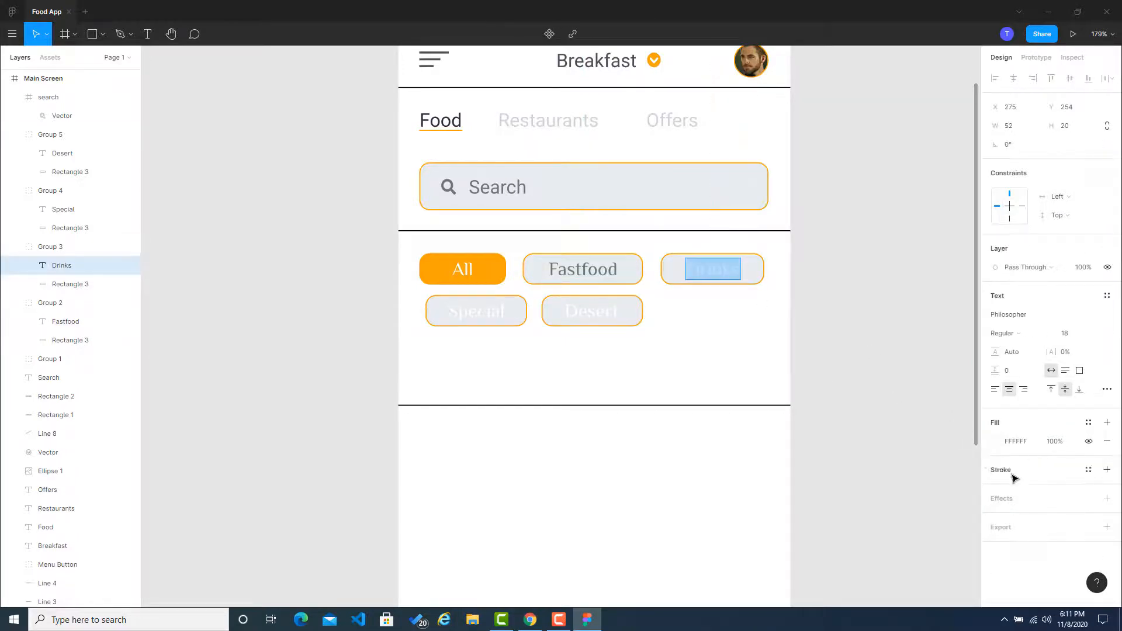
left_click(1021, 443)
key("ctrl+v")
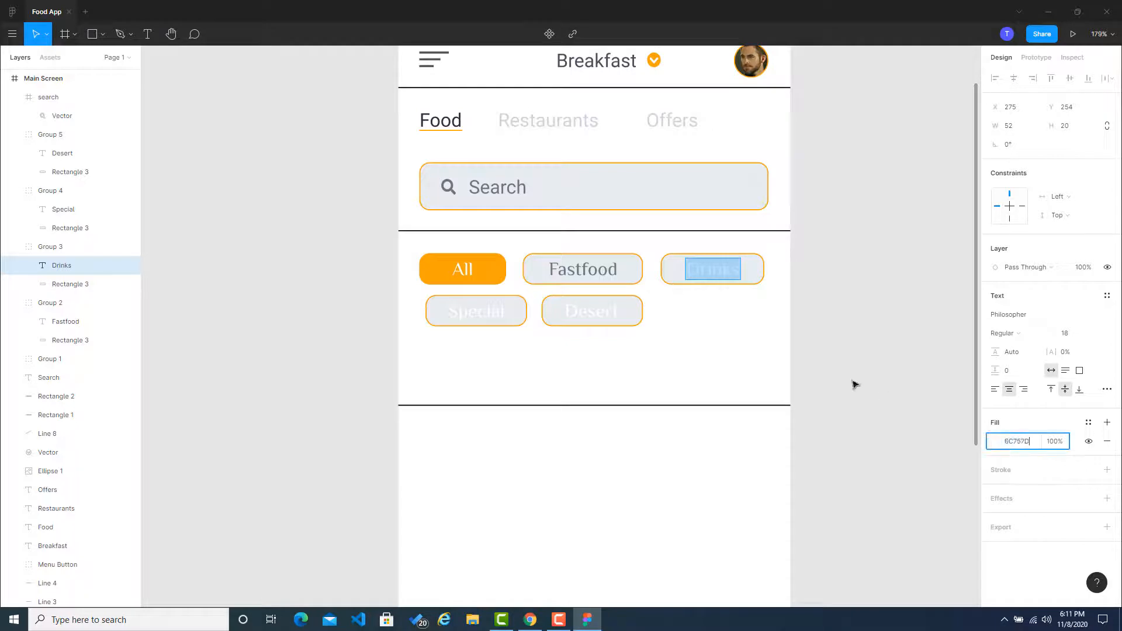
left_click(853, 382)
Step: Set the Special label's text fill to the copied gray 6C757D
left_click(483, 319)
double_click(483, 320)
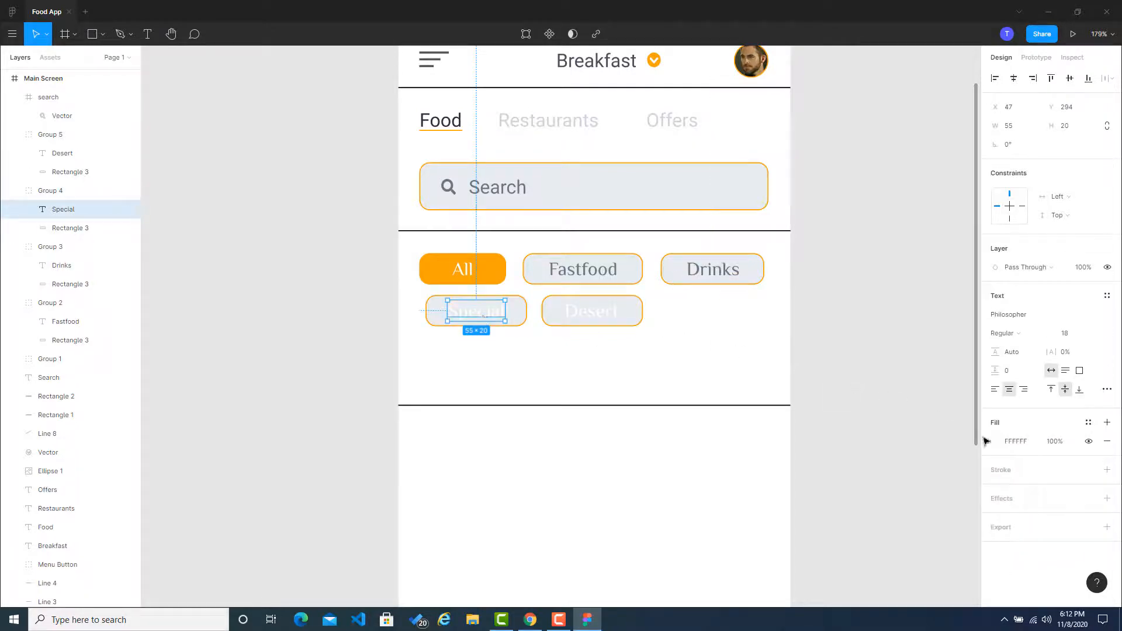
left_click(1021, 442)
key("ctrl+v")
left_click(939, 392)
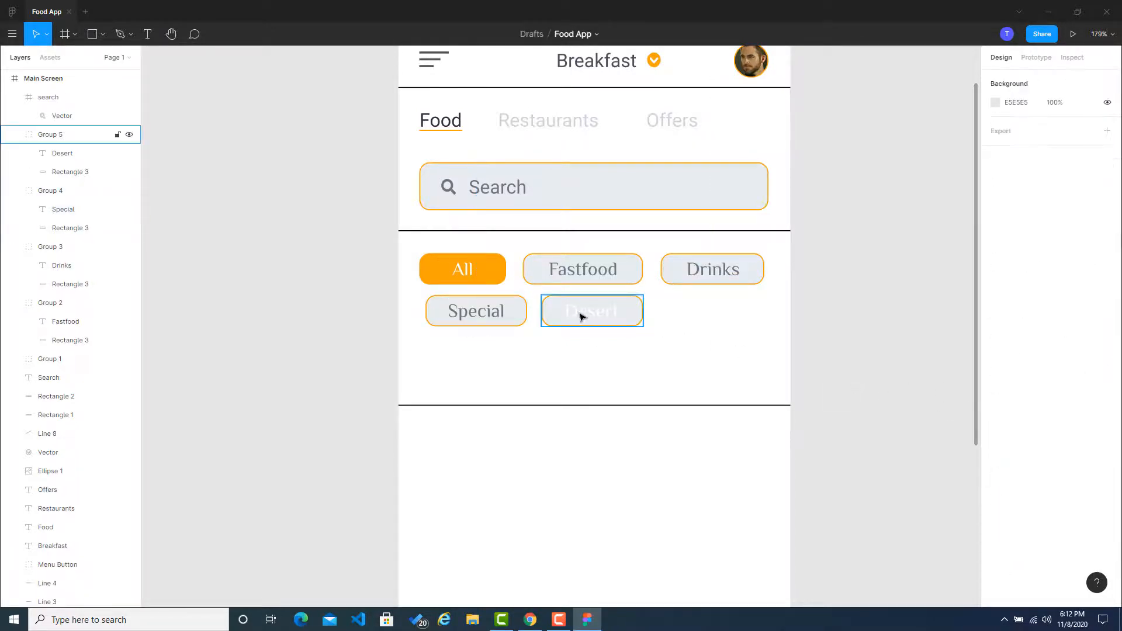
Step: Set the Desert label's text fill to the copied gray 6C757D
double_click(581, 317)
left_click(1030, 448)
key("ctrl+v")
left_click(922, 394)
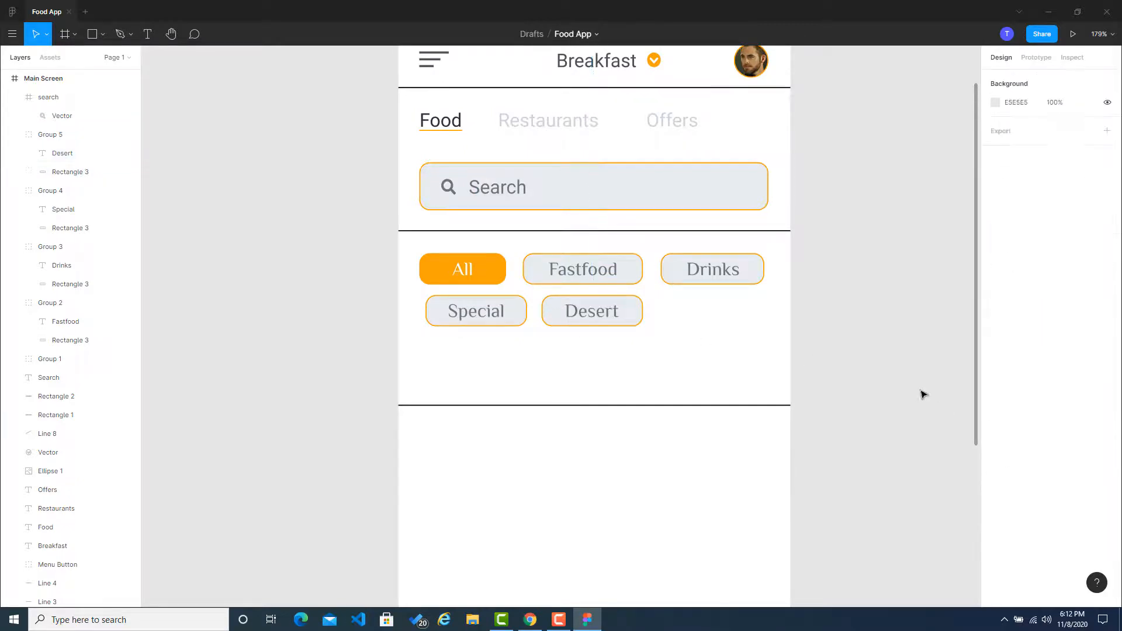
Step: Move the Special and Desert buttons together so Special's left edge lines up with the All button above it
scroll(914, 309, "down", 3)
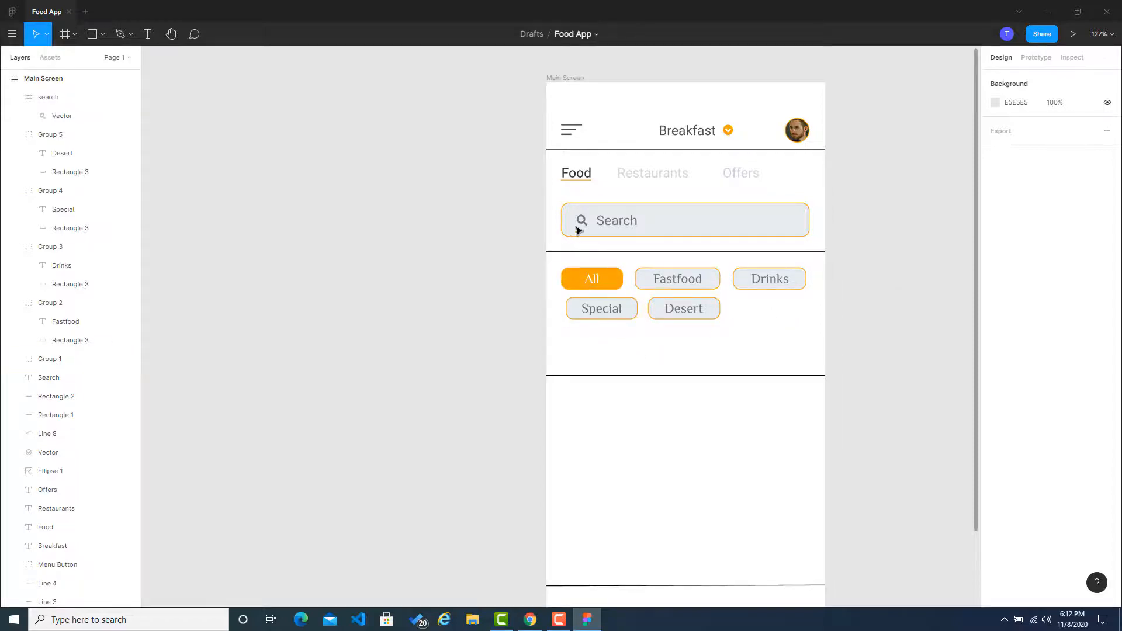
scroll(584, 324, "up", 1)
scroll(584, 324, "down", 1)
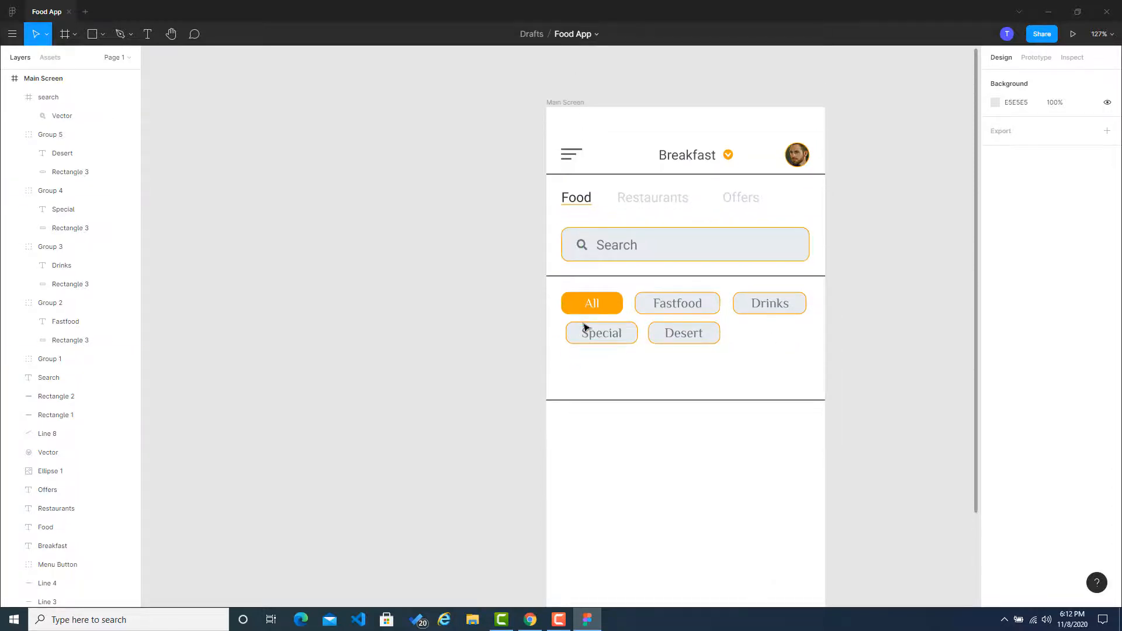
scroll(584, 325, "left", 3)
scroll(854, 350, "down", 4)
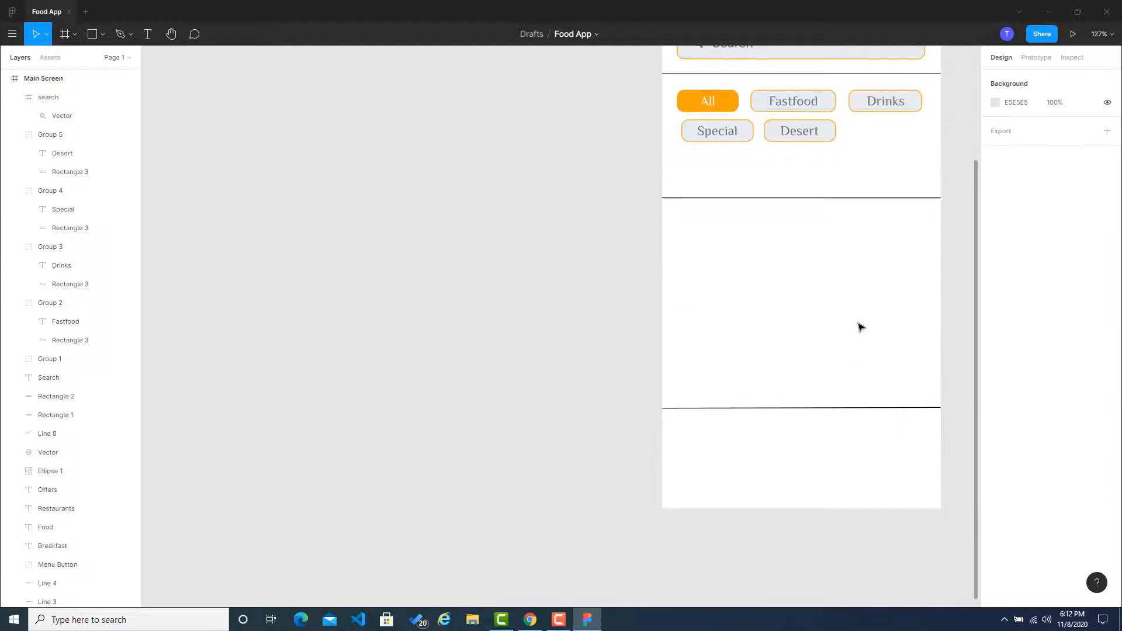
scroll(859, 326, "up", 1)
scroll(876, 253, "right", 4)
scroll(877, 252, "up", 2)
scroll(514, 315, "up", 4)
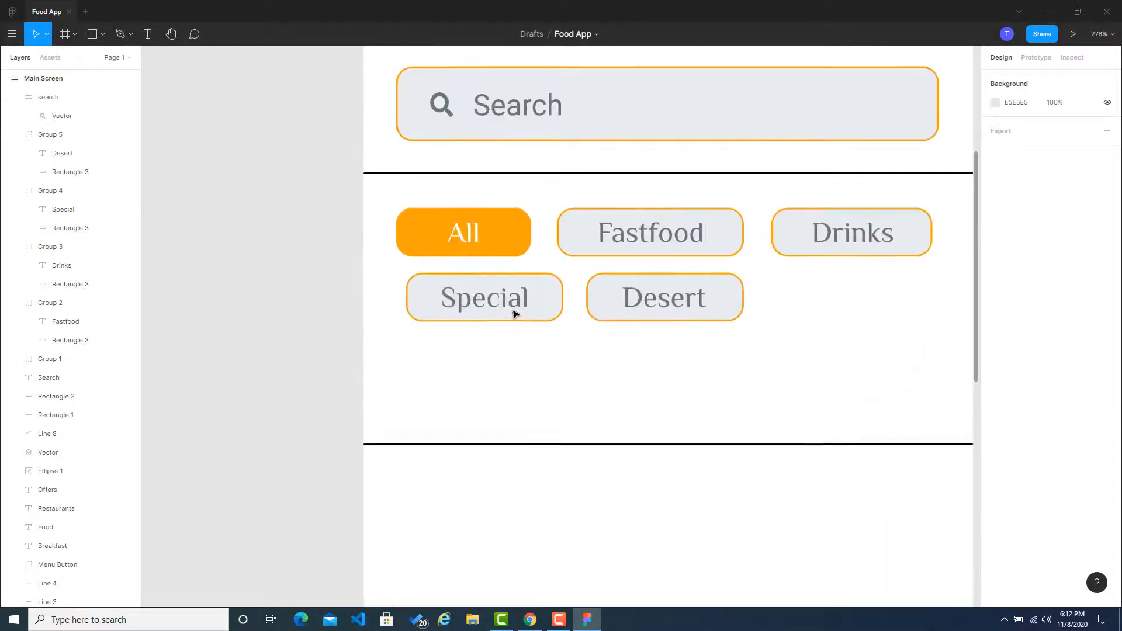
left_click(513, 313)
left_click(656, 313, "shift")
left_click_drag(539, 314, 534, 316)
left_click(274, 310)
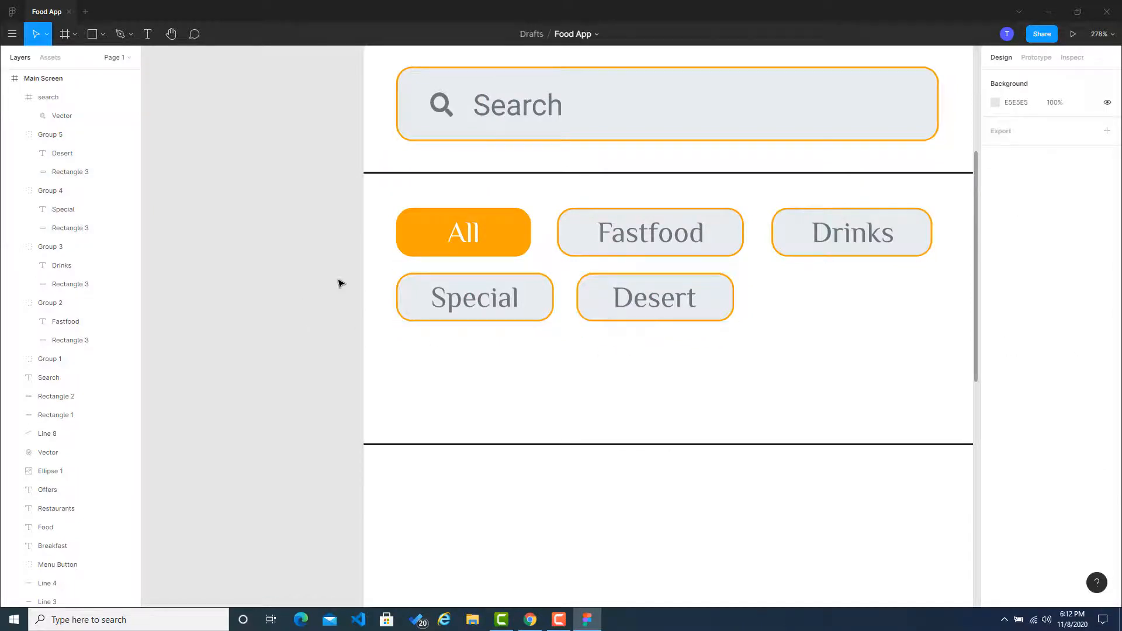
left_click(622, 316)
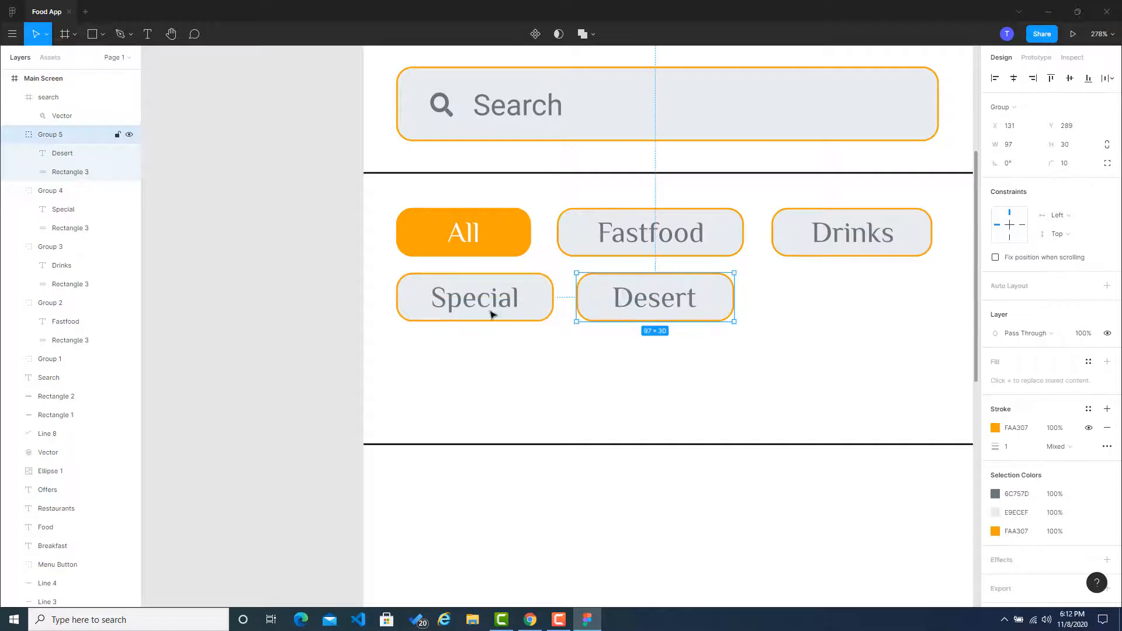
left_click(291, 302)
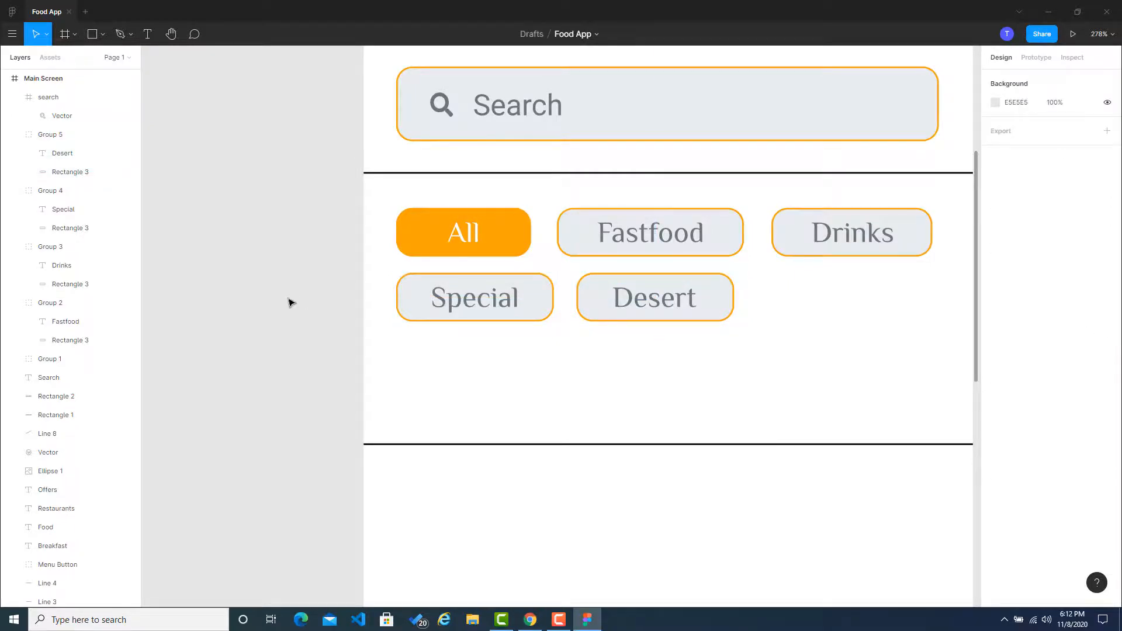
Step: Delete the horizontal divider line directly below the category buttons
scroll(290, 302, "down", 5)
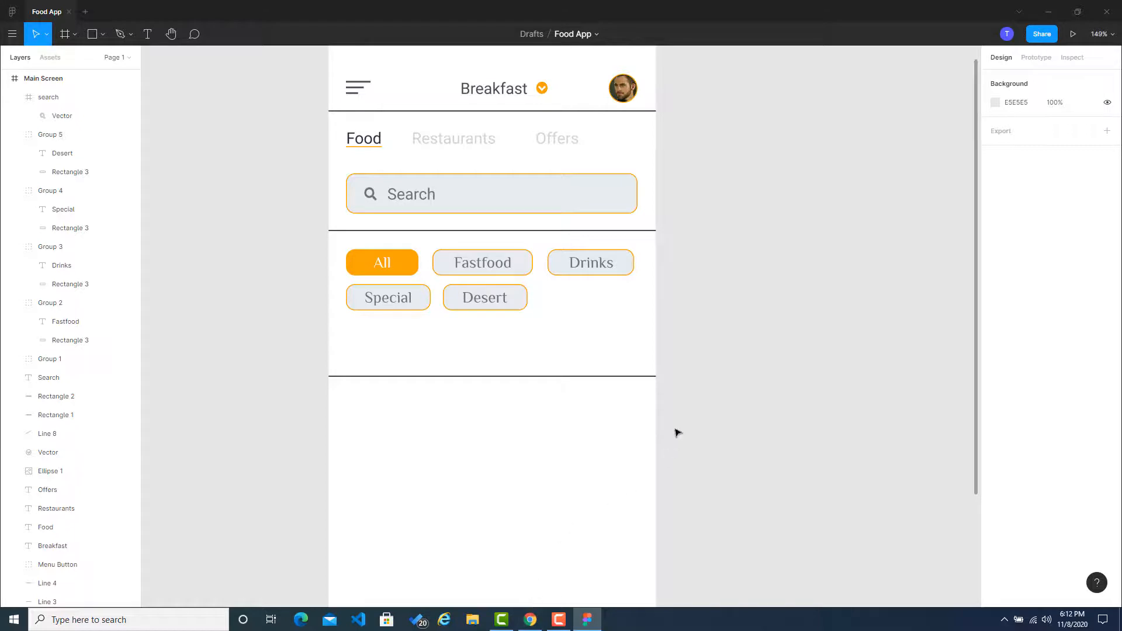
scroll(394, 362, "down", 5)
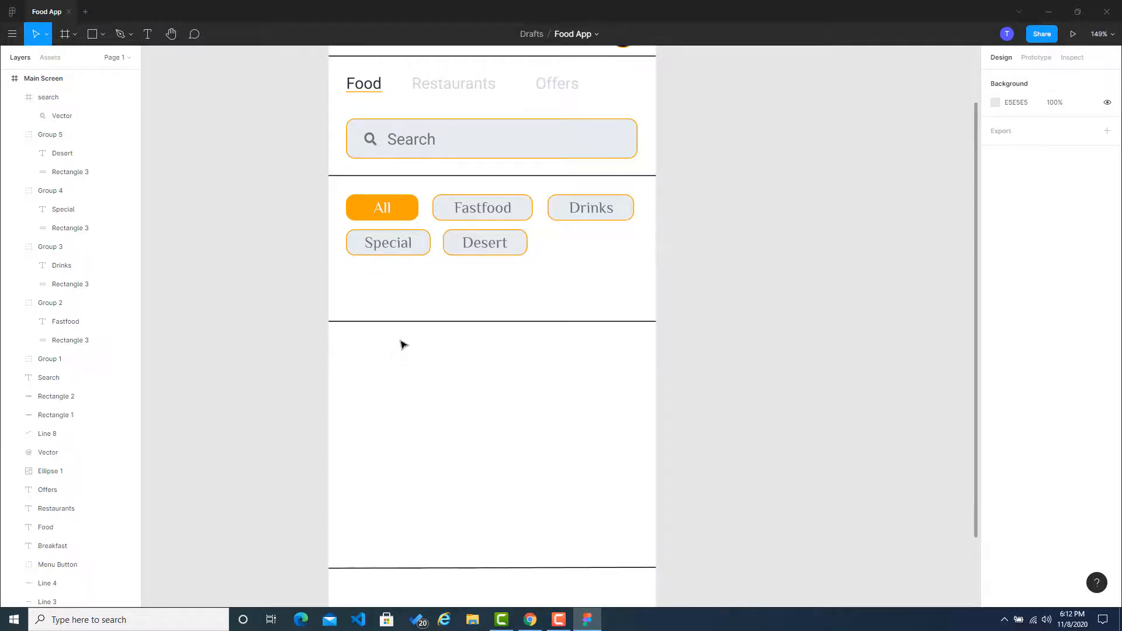
scroll(405, 376, "up", 1)
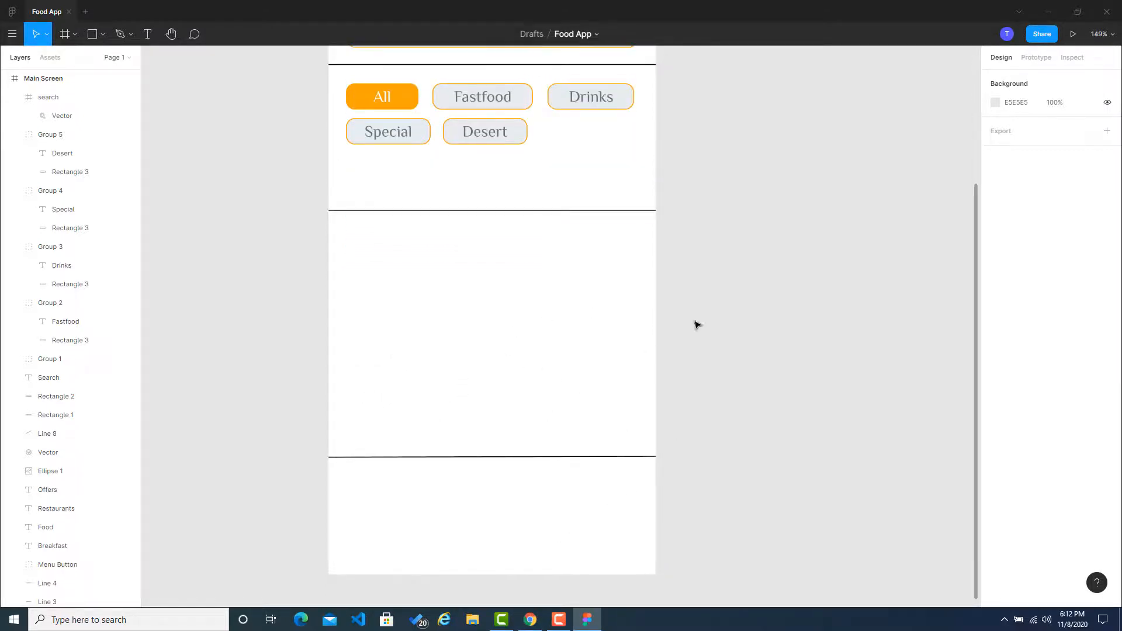
left_click(457, 215)
key("Delete")
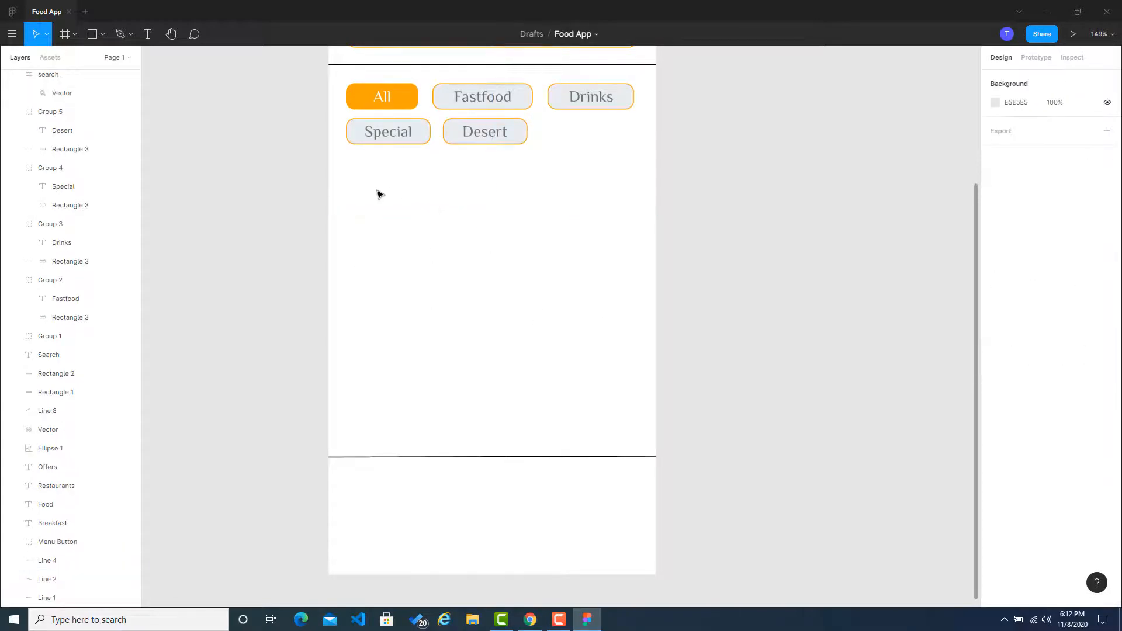
Step: Draw a wide rectangle below the Special and Desert buttons, spanning nearly the full width of the main screen
left_click(91, 34)
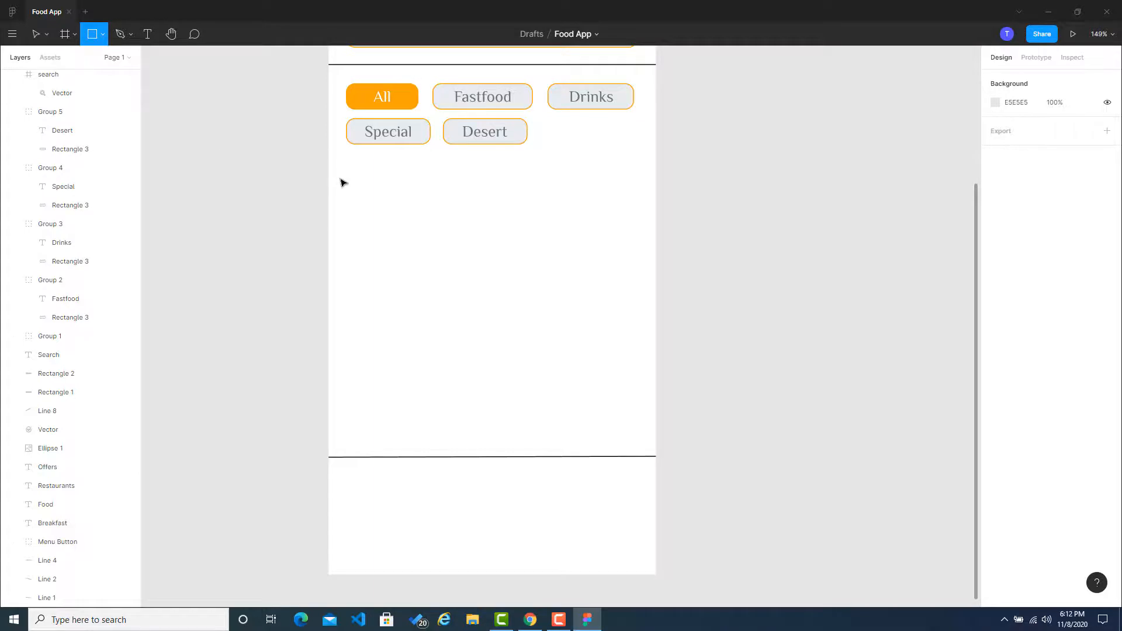
mouse_move(351, 174)
left_mouse_down()
mouse_move(534, 270)
mouse_move(621, 248)
mouse_move(634, 229)
mouse_move(590, 218)
mouse_move(636, 209)
left_mouse_up()
left_click(710, 211)
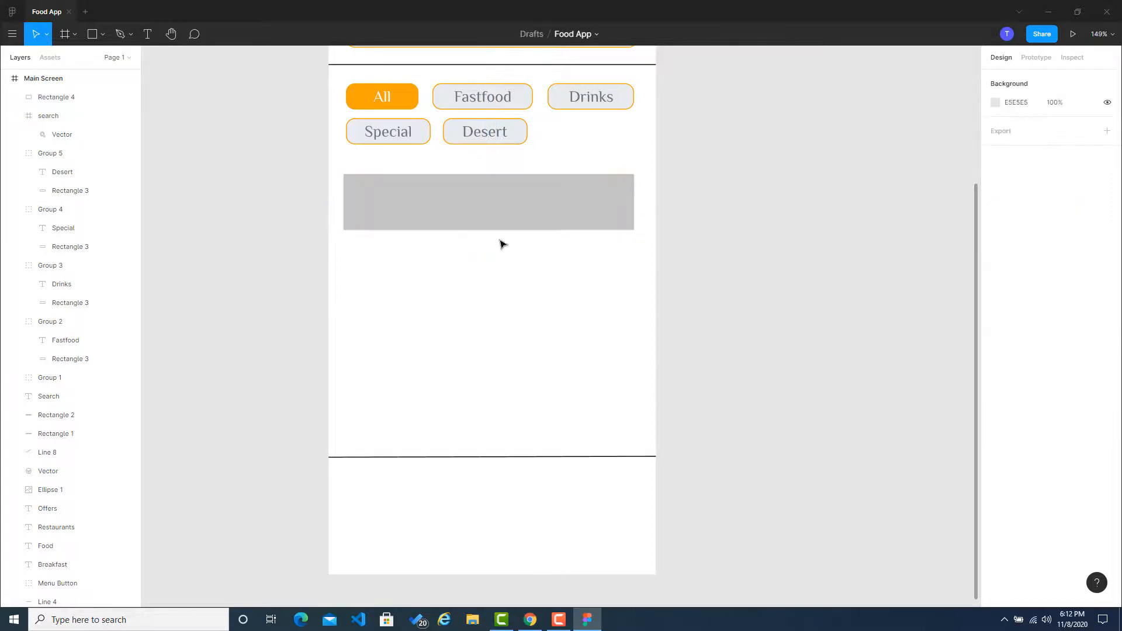
Step: Stretch the gray rectangle below the category buttons downward to a height of about 84
left_click(494, 228)
mouse_move(488, 233)
left_mouse_down()
mouse_move(491, 272)
mouse_move(496, 249)
left_mouse_up()
left_click(785, 278)
Step: Set the gray rectangle's corner radius to 20
left_click(559, 200)
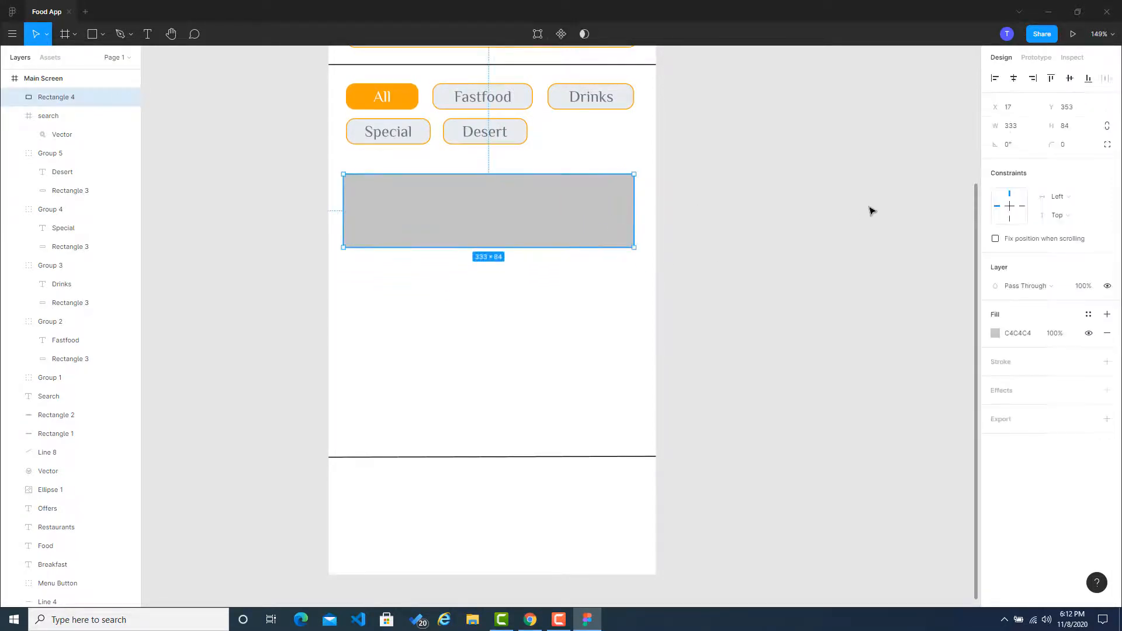
left_click(1066, 144)
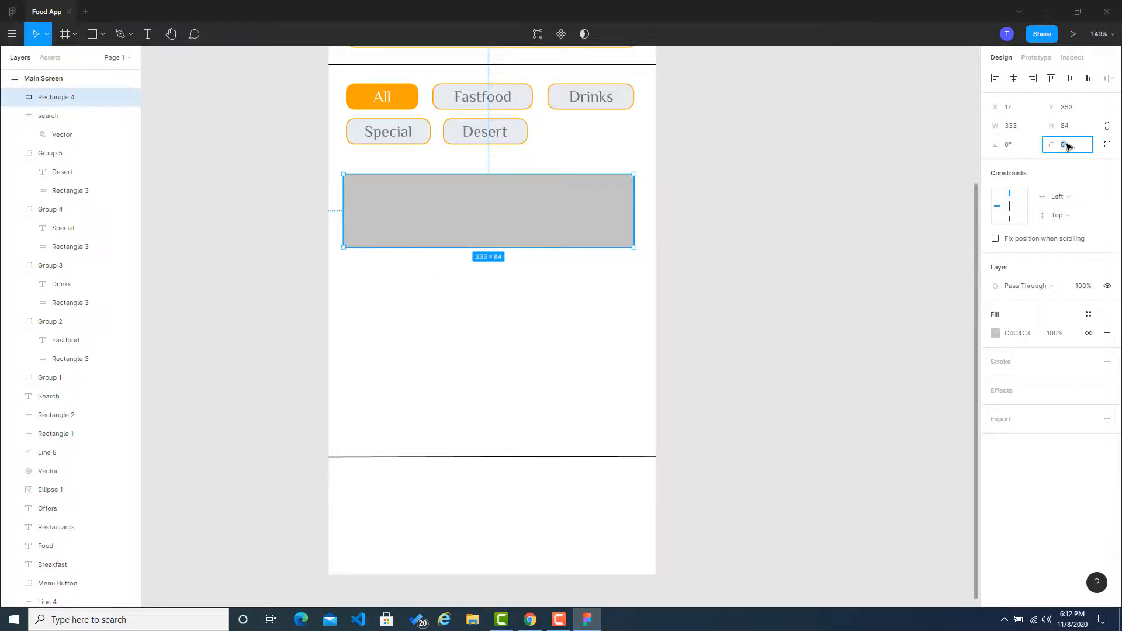
type("20")
key("Return")
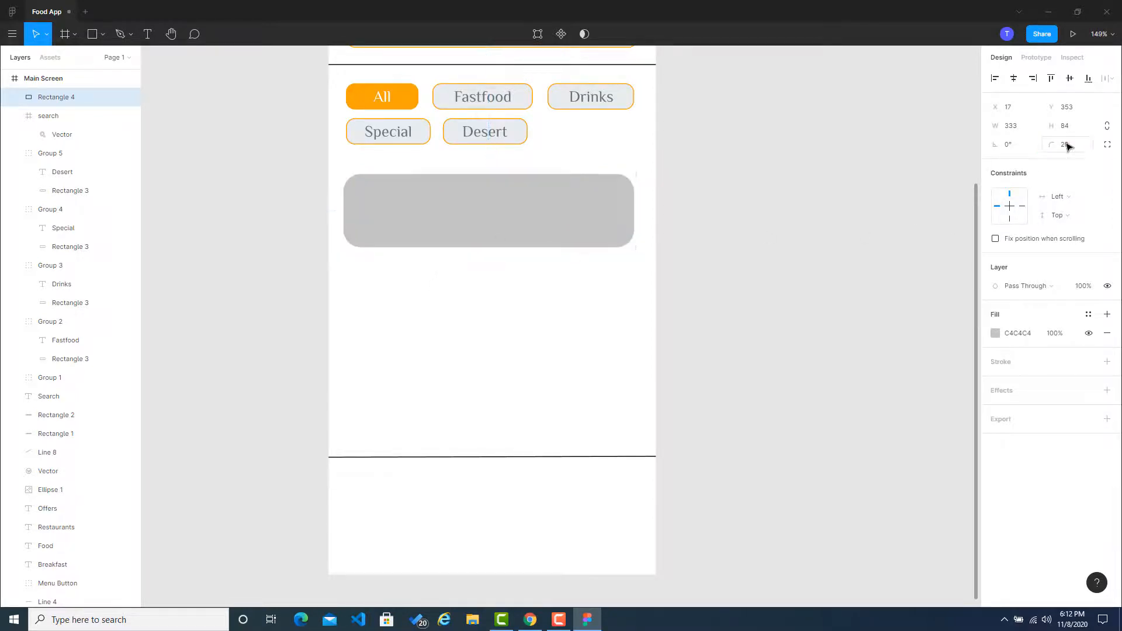
left_click(771, 267)
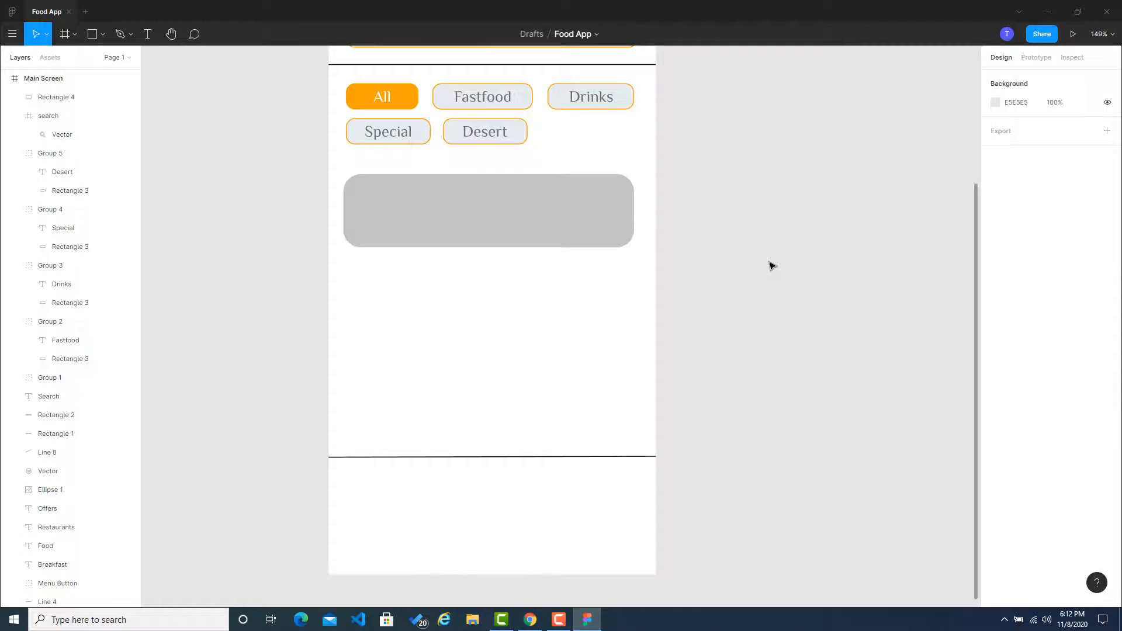
Step: Copy the orange F8961E from the Coolors trending palettes and apply it in Figma as the rounded rectangle's fill
left_click(476, 212)
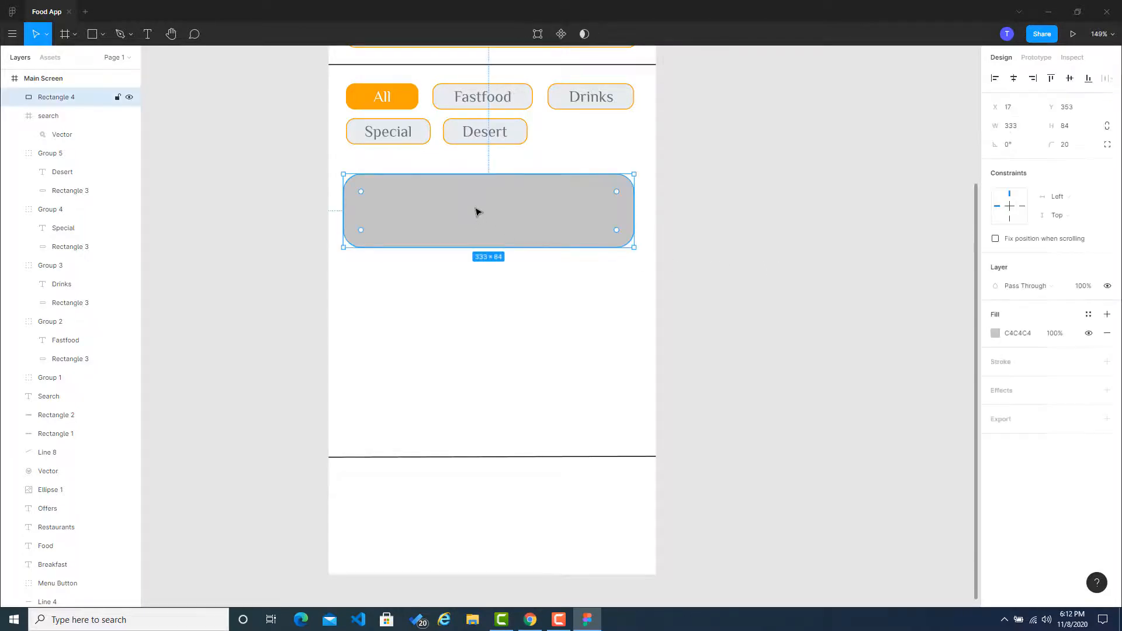
left_click(530, 620)
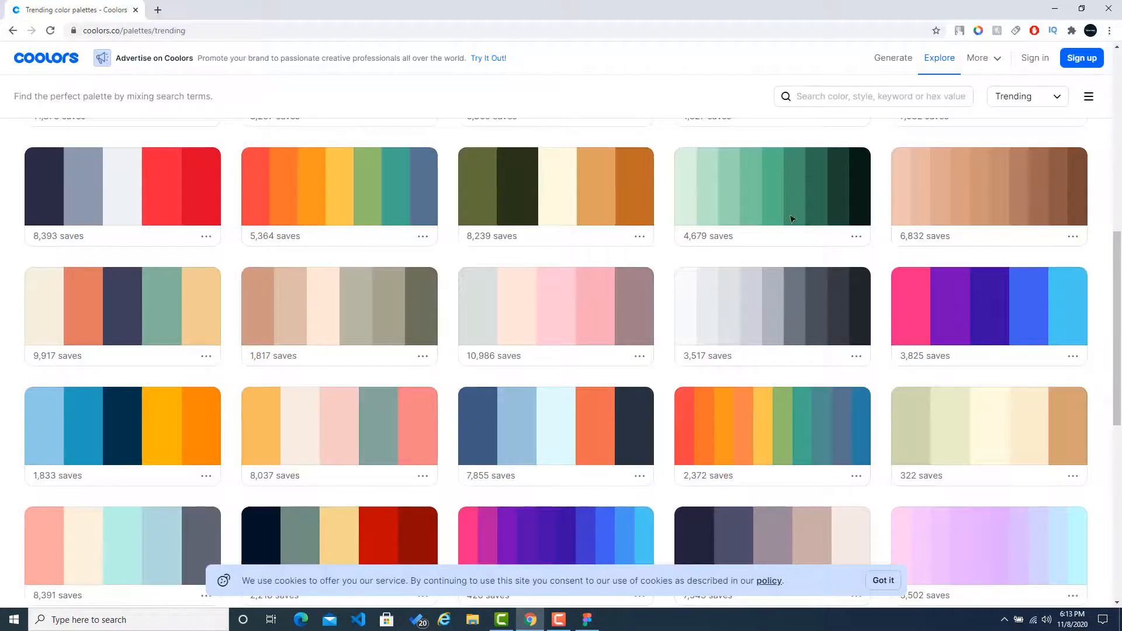
scroll(809, 346, "down", 1)
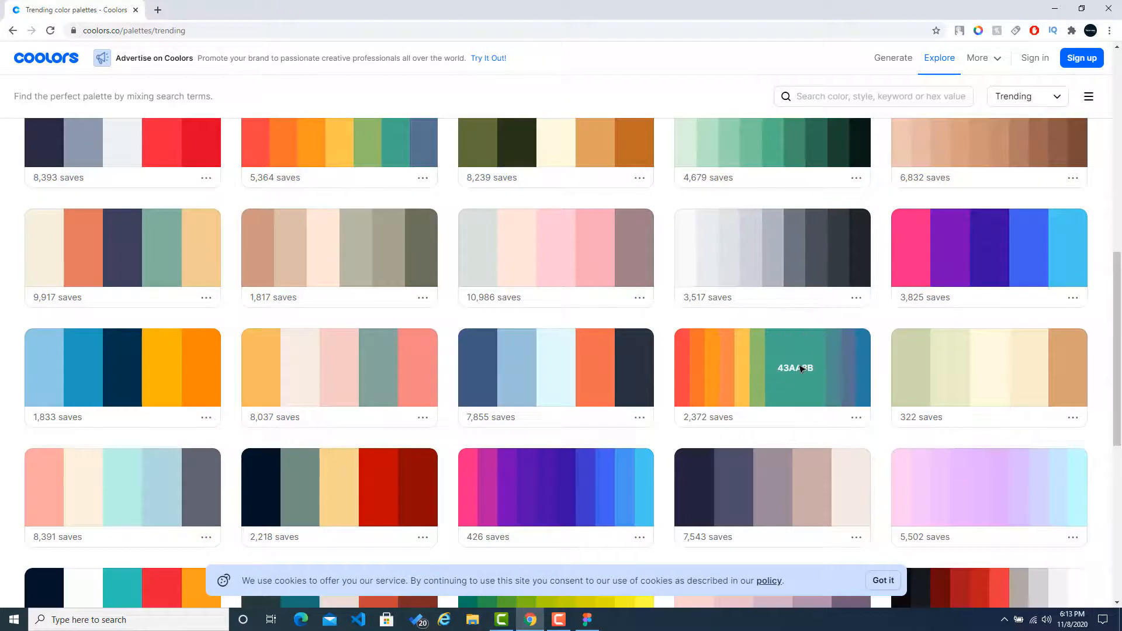
scroll(390, 310, "up", 1)
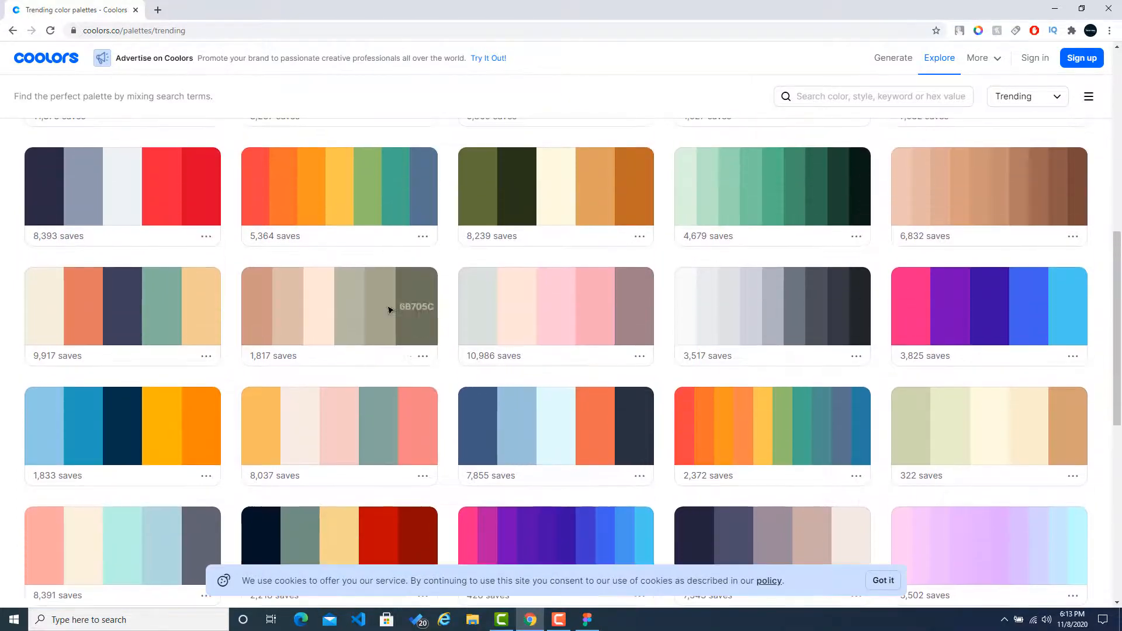
left_click(301, 178)
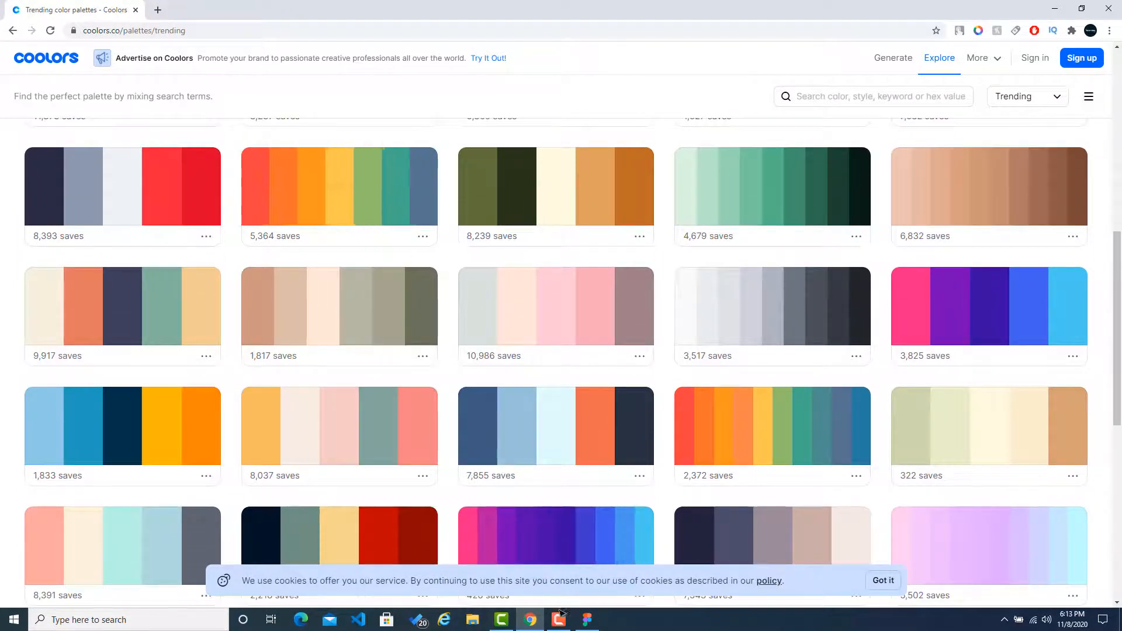
left_click(587, 619)
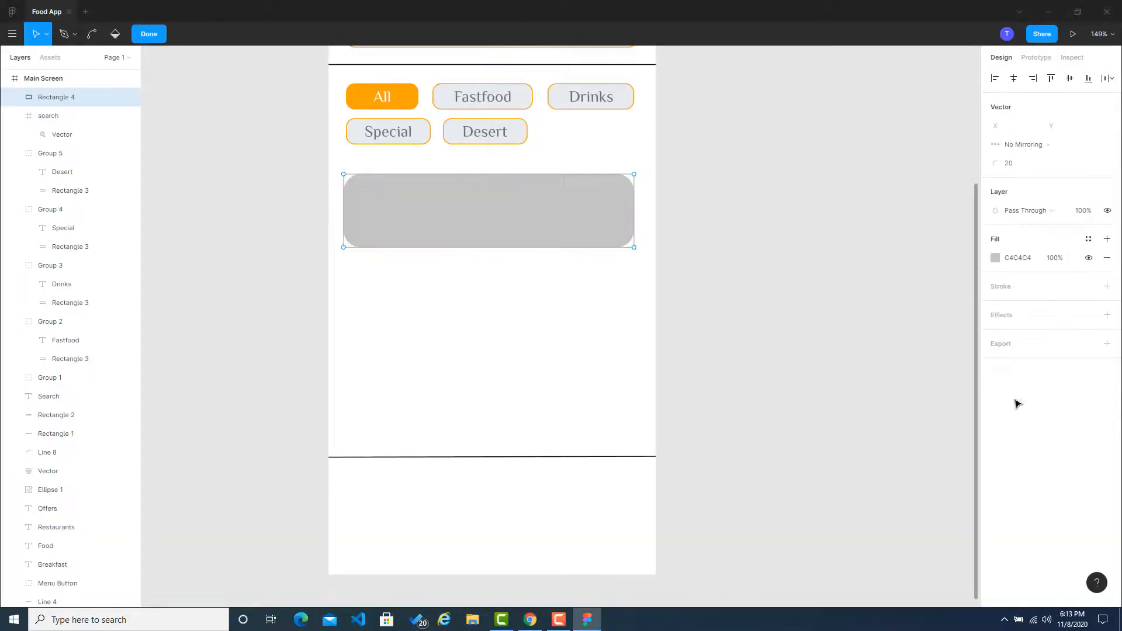
left_click(995, 258)
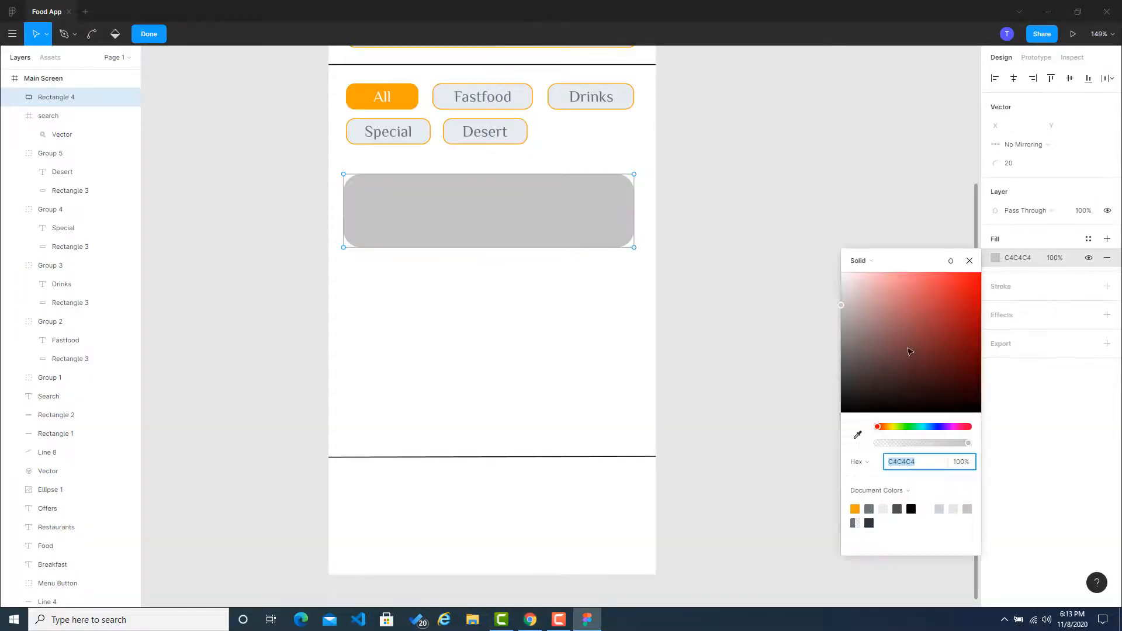
key("ctrl+v")
key("Return")
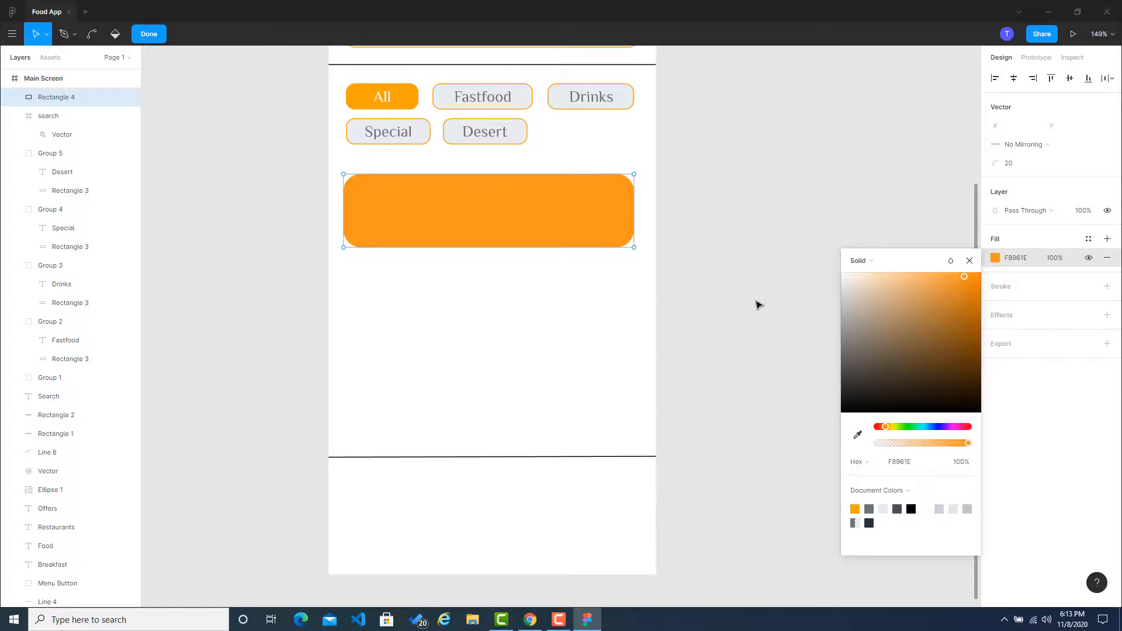
Step: Copy the red F94144 from Coolors and apply it in Figma as the rounded rectangle's fill
left_click(529, 619)
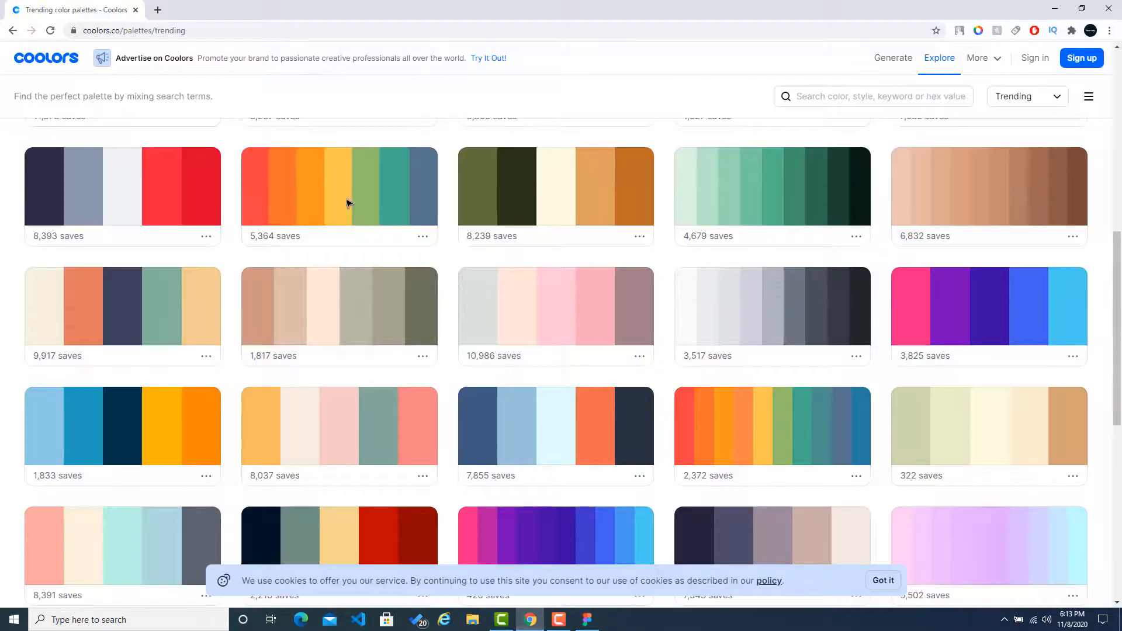
mouse_move(257, 193)
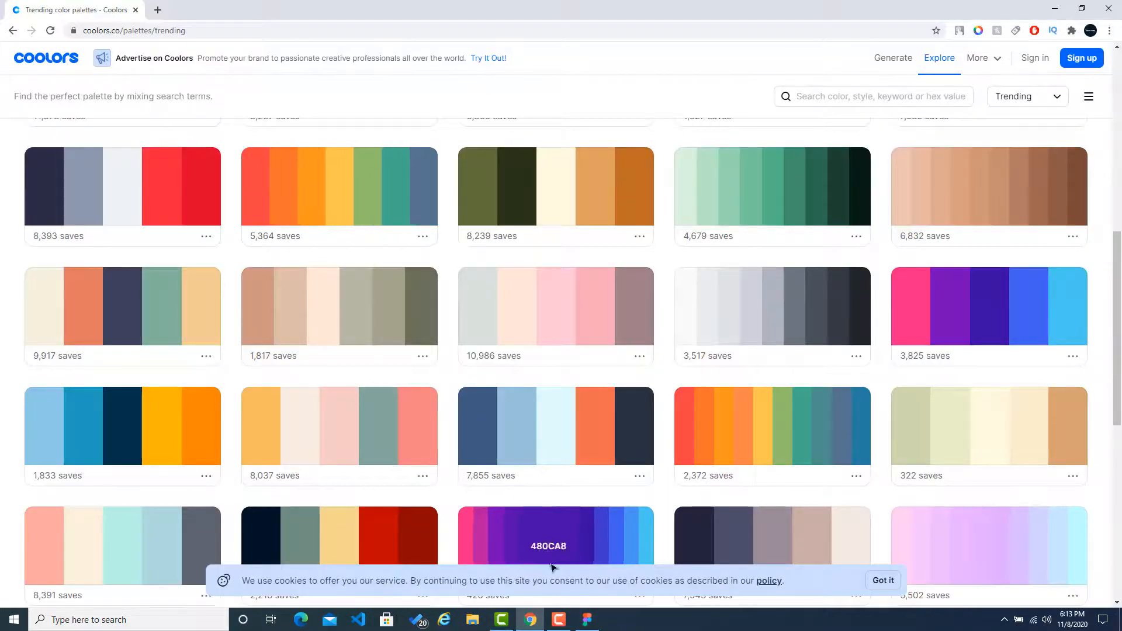
left_click(587, 619)
left_click(912, 467)
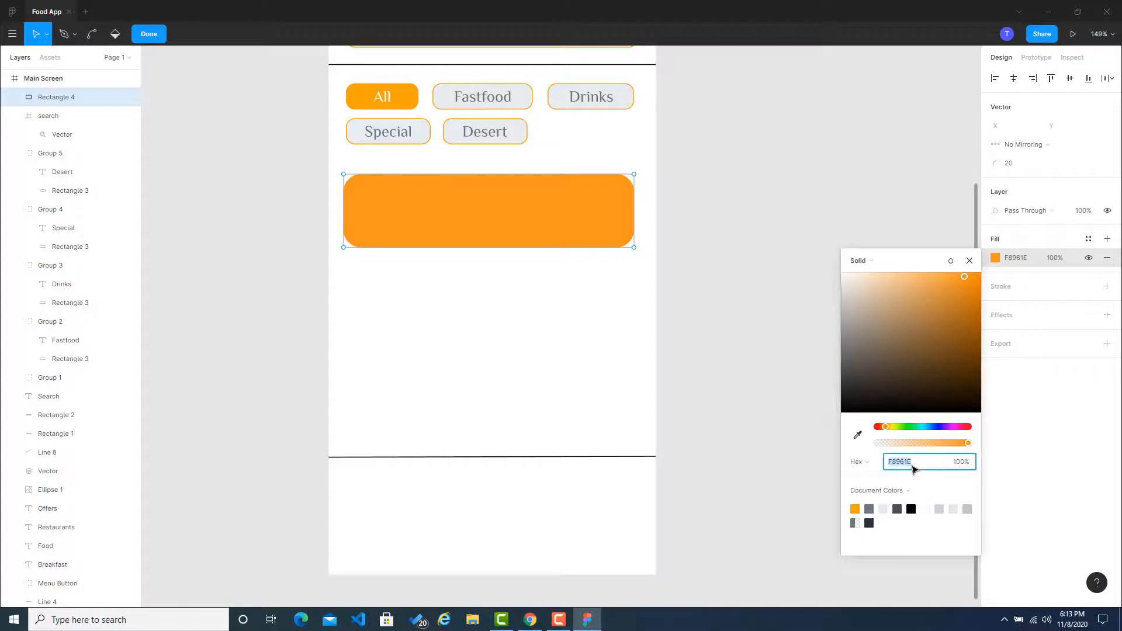
key("ctrl+v")
key("Return")
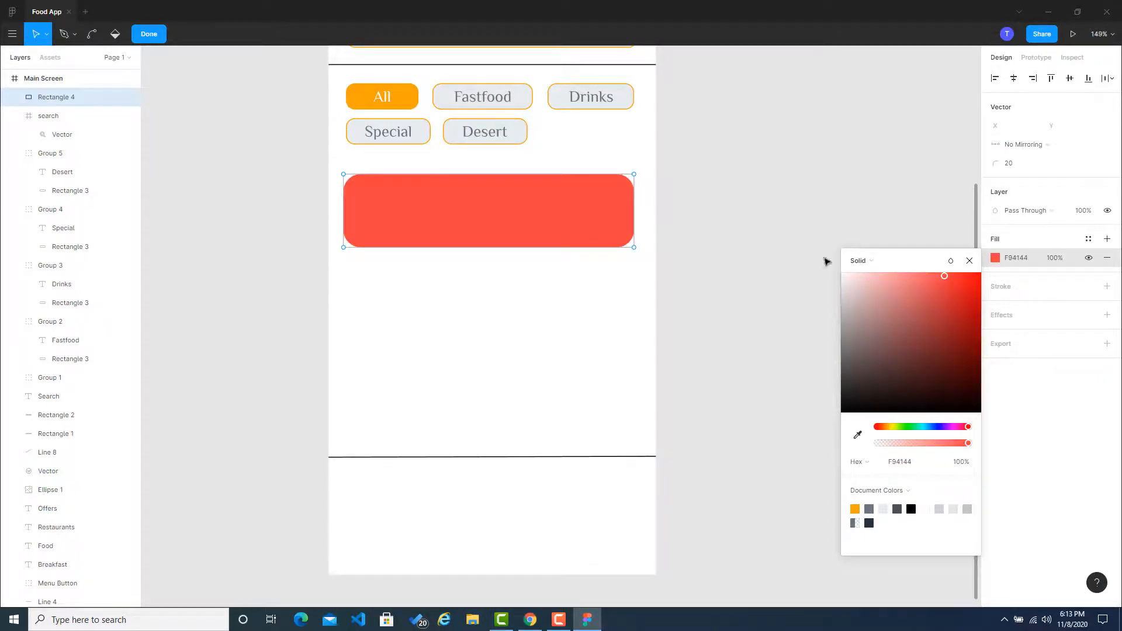
Step: Copy the blue 219EBC from Coolors, apply it in Figma as the rounded rectangle's fill, and leave shape editing
left_click(530, 619)
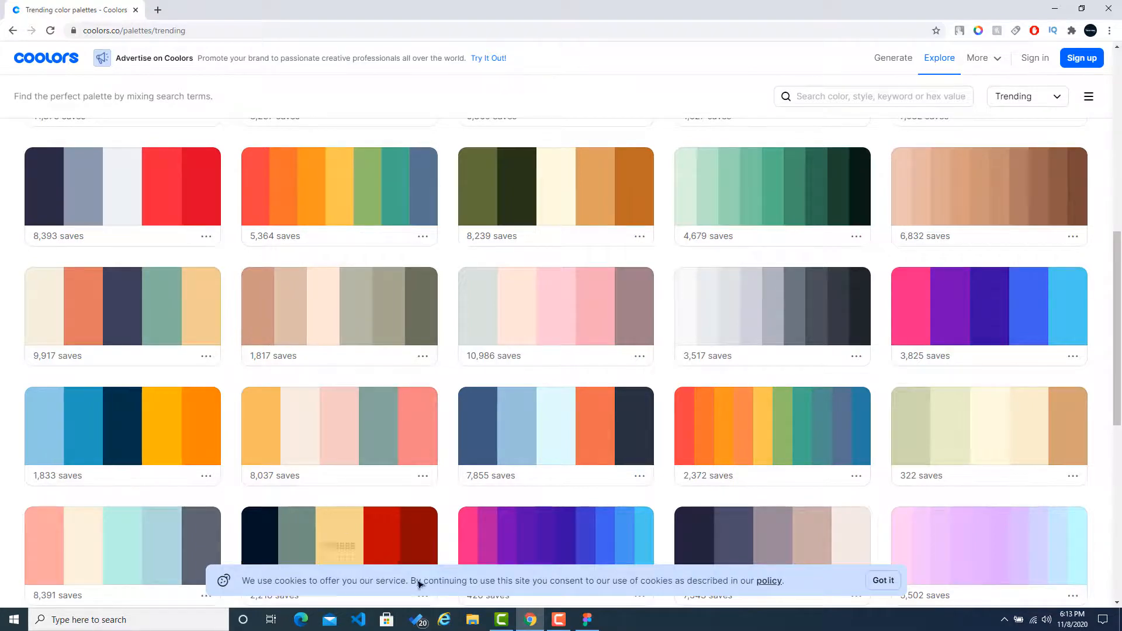
left_click(587, 619)
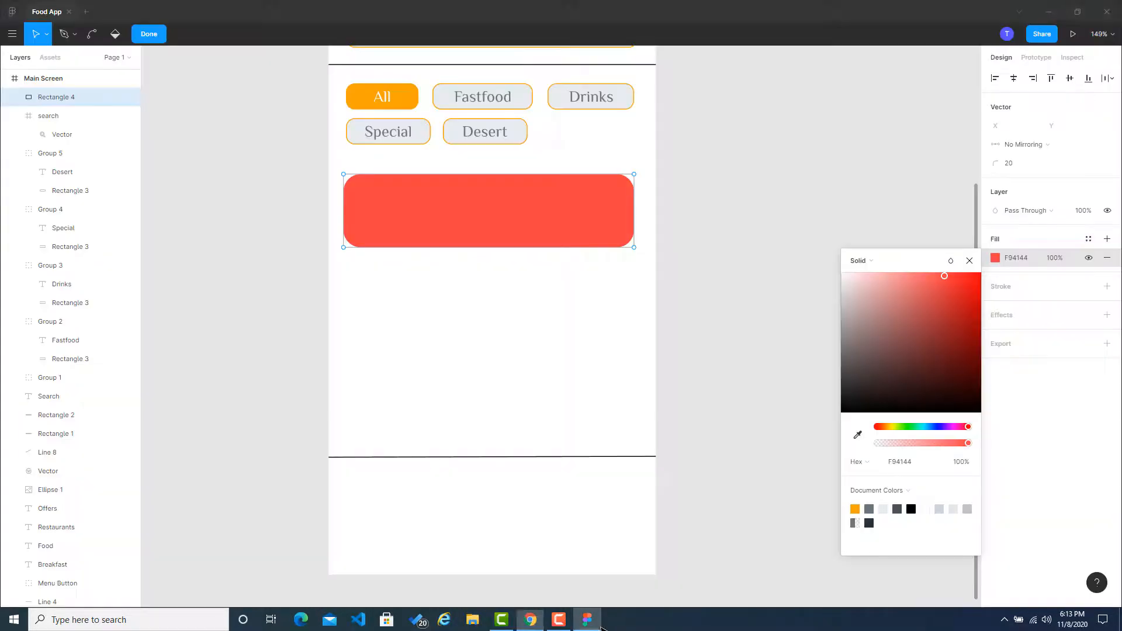
left_click(916, 464)
type("219ebc")
key("Return")
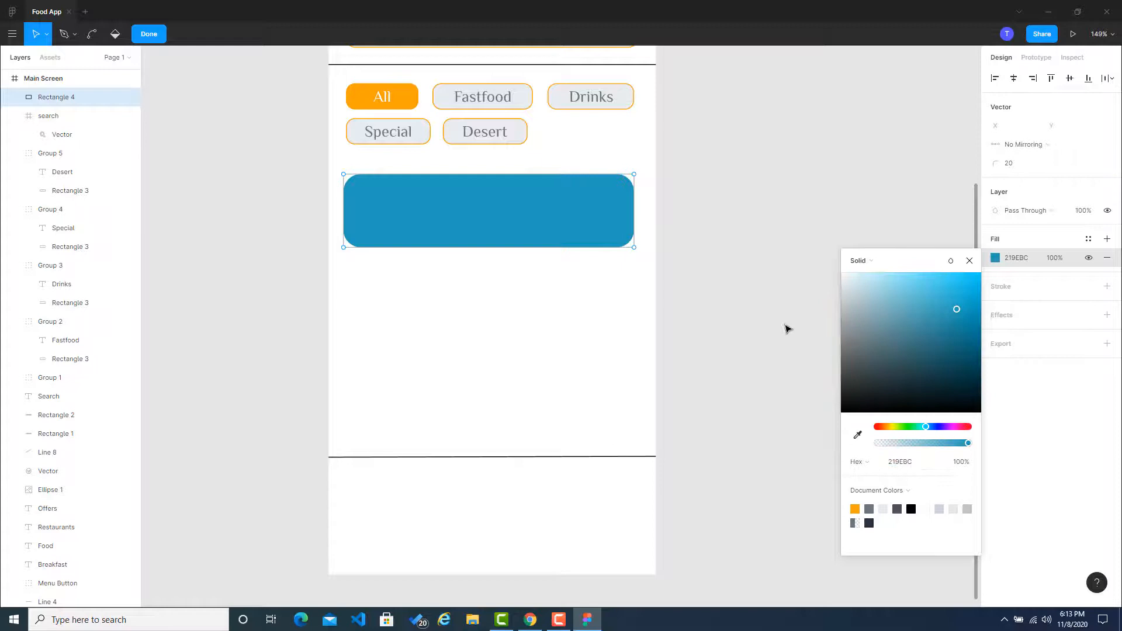
left_click(969, 261)
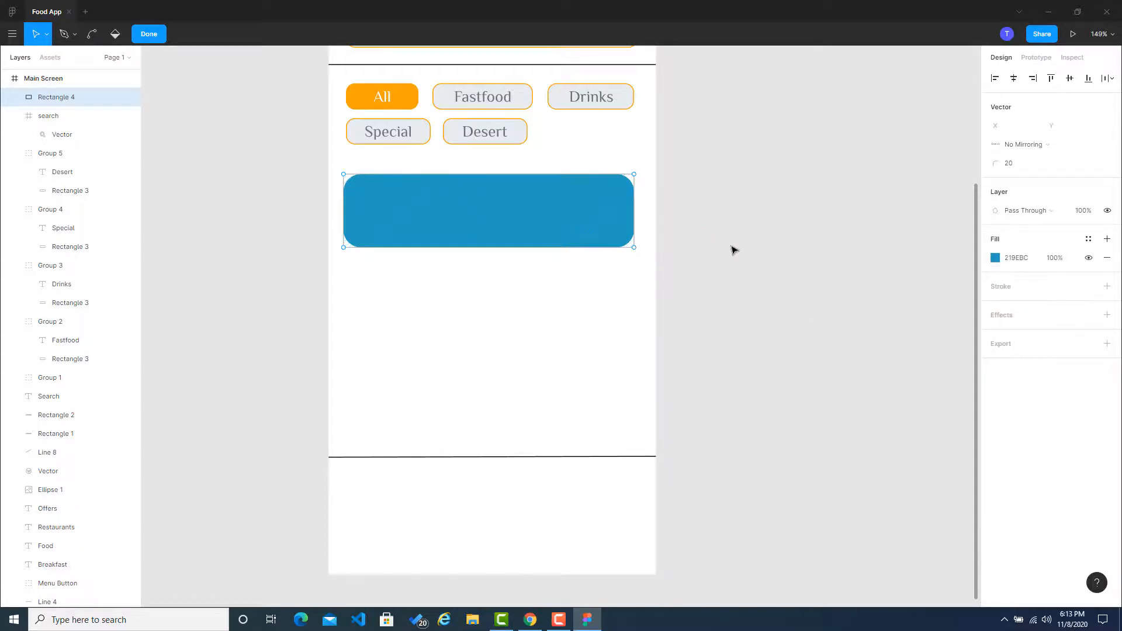
key("Escape")
key("Escape")
scroll(732, 249, "up", 3)
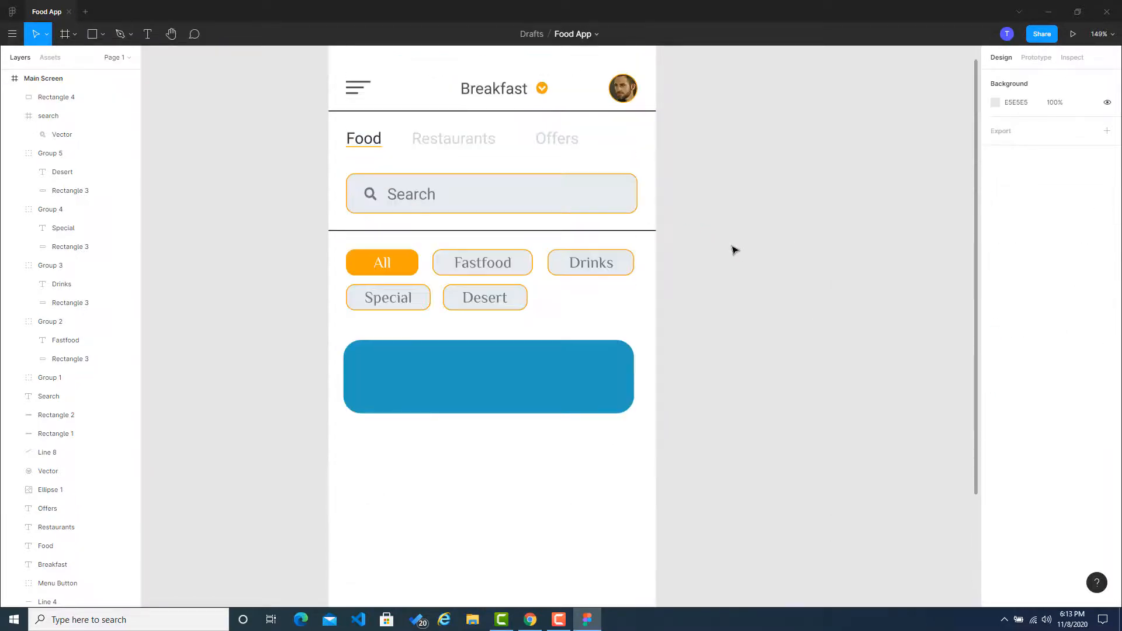
Step: Duplicate the blue rounded rectangle and place the copy directly below the original with a small gap
scroll(671, 269, "down", 1)
left_click(521, 316)
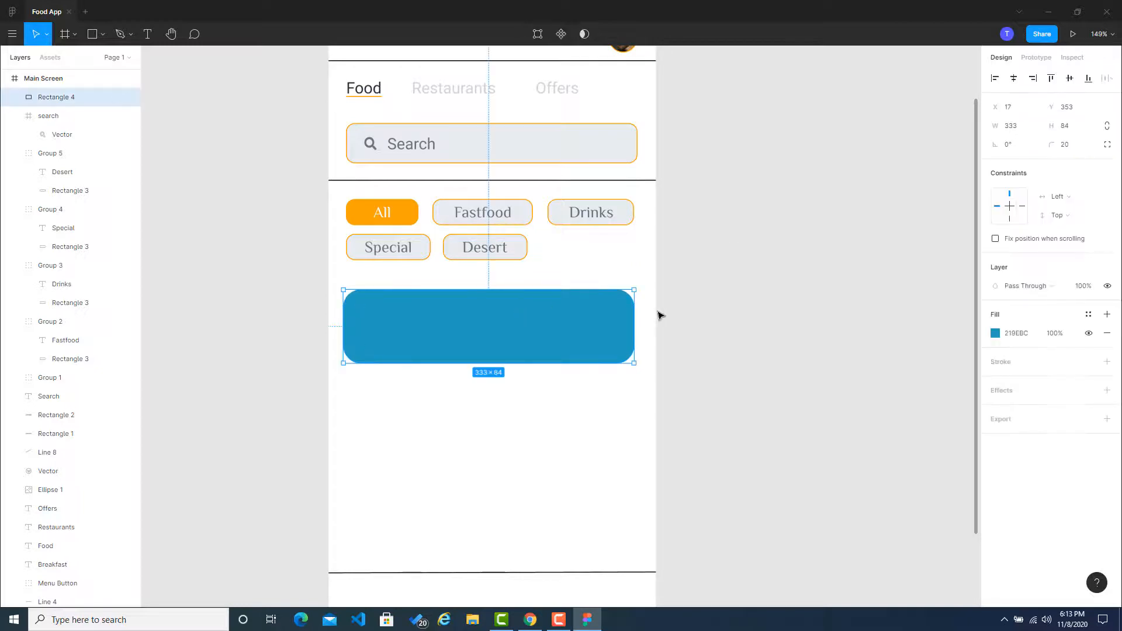
scroll(659, 315, "down", 1)
key("ctrl+v")
left_click_drag(486, 292, 487, 386)
left_click(738, 368)
Step: Add a third blue rounded rectangle below the second one, just above the lower divider line
scroll(738, 368, "down", 1)
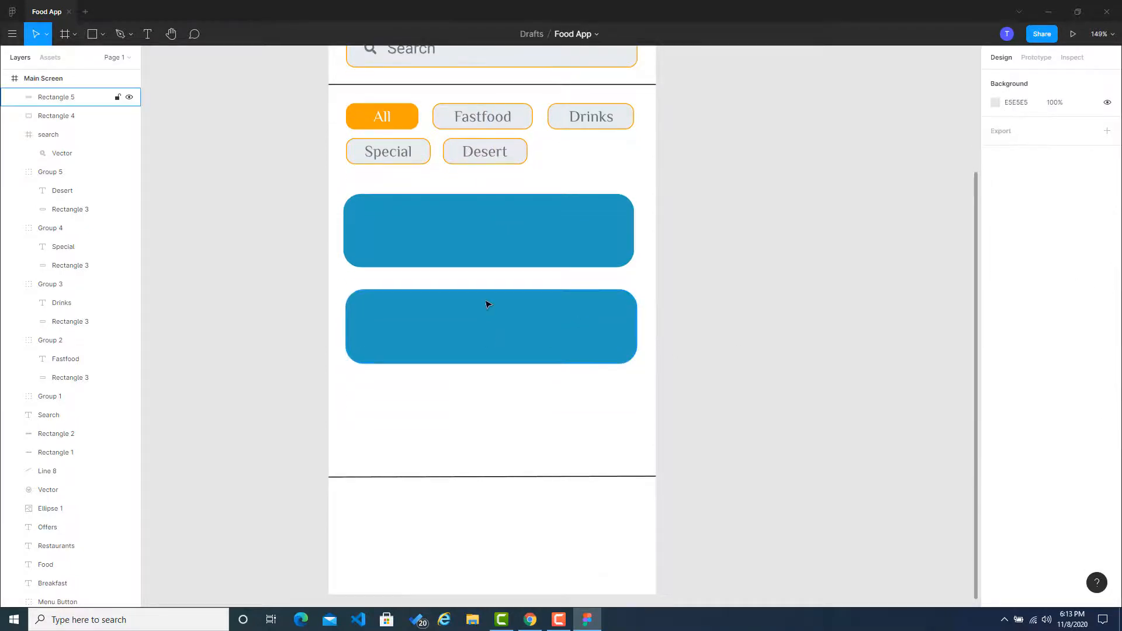
left_click(473, 326)
key("ctrl+v")
left_click_drag(476, 328, 484, 414)
left_click(662, 382)
Step: Align the left edges of the three blue rectangles with the first one
left_click(563, 250)
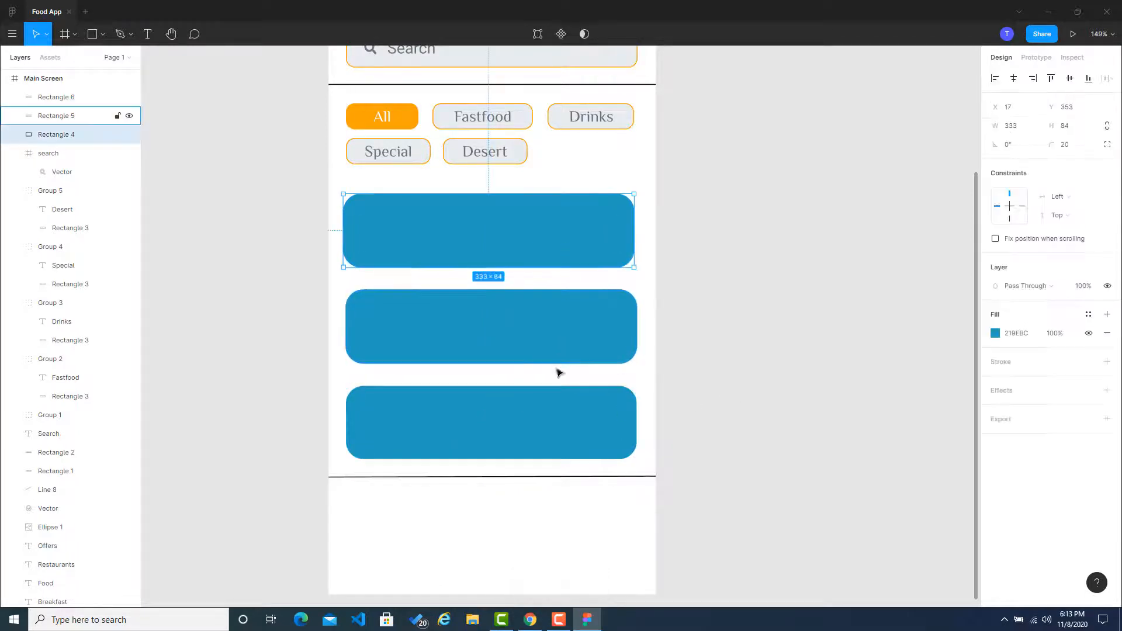
left_click(543, 429, "shift")
left_click(541, 354, "shift")
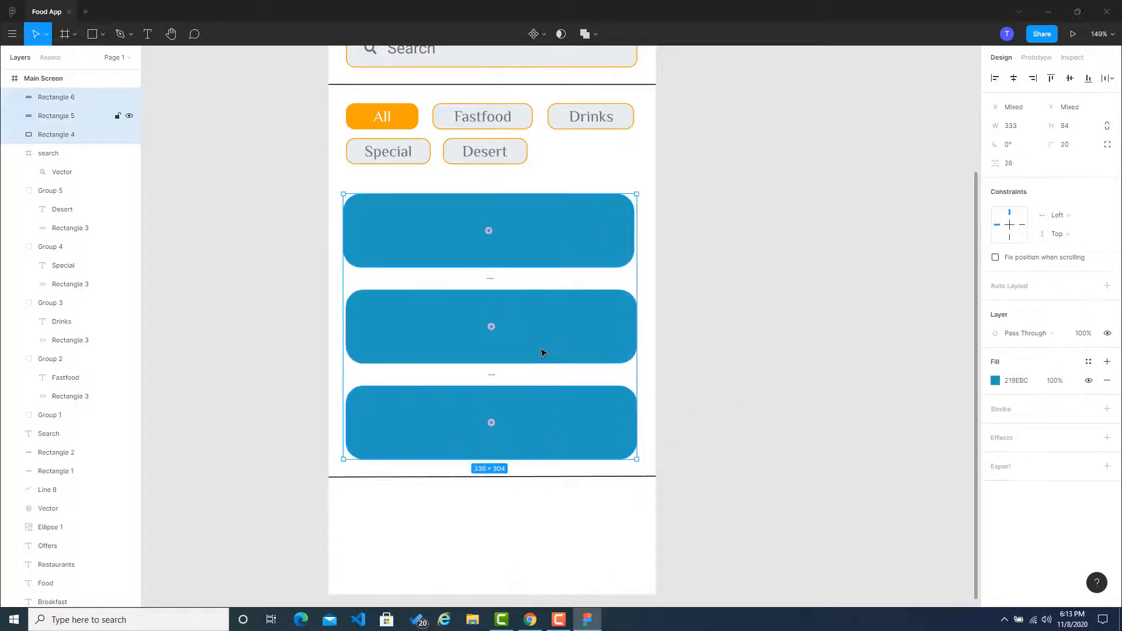
left_click(681, 356)
left_click_drag(613, 345, 600, 415)
left_click(614, 404)
left_click(619, 374)
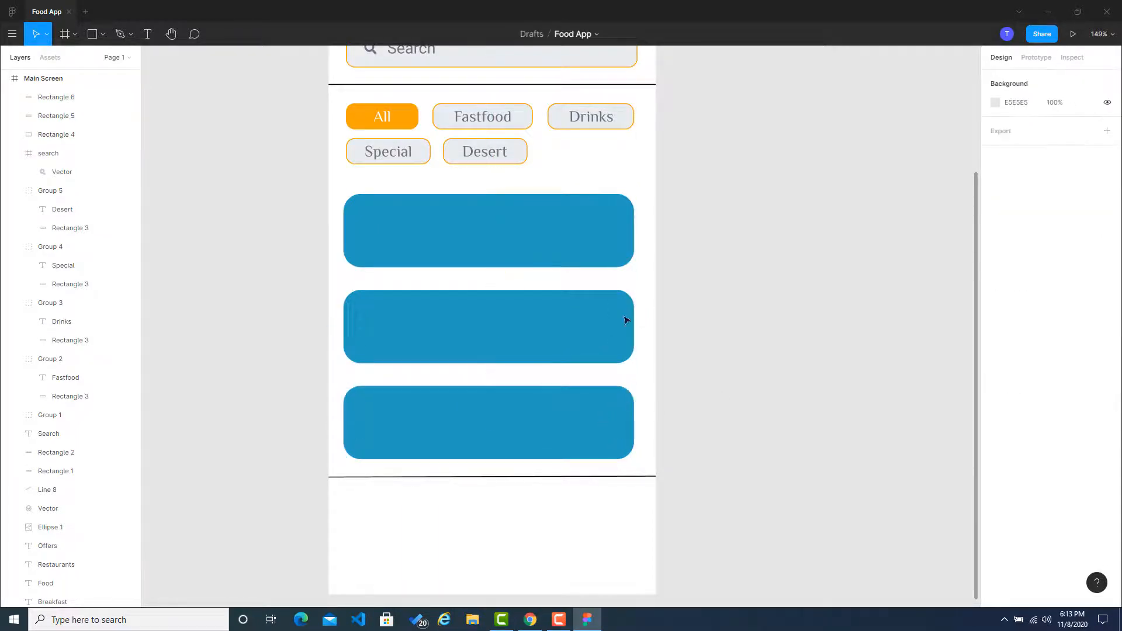
Step: Distribute the vertical spacing evenly between the three blue rectangles
left_click(585, 247)
left_click(578, 353, "shift")
left_click(570, 406, "shift")
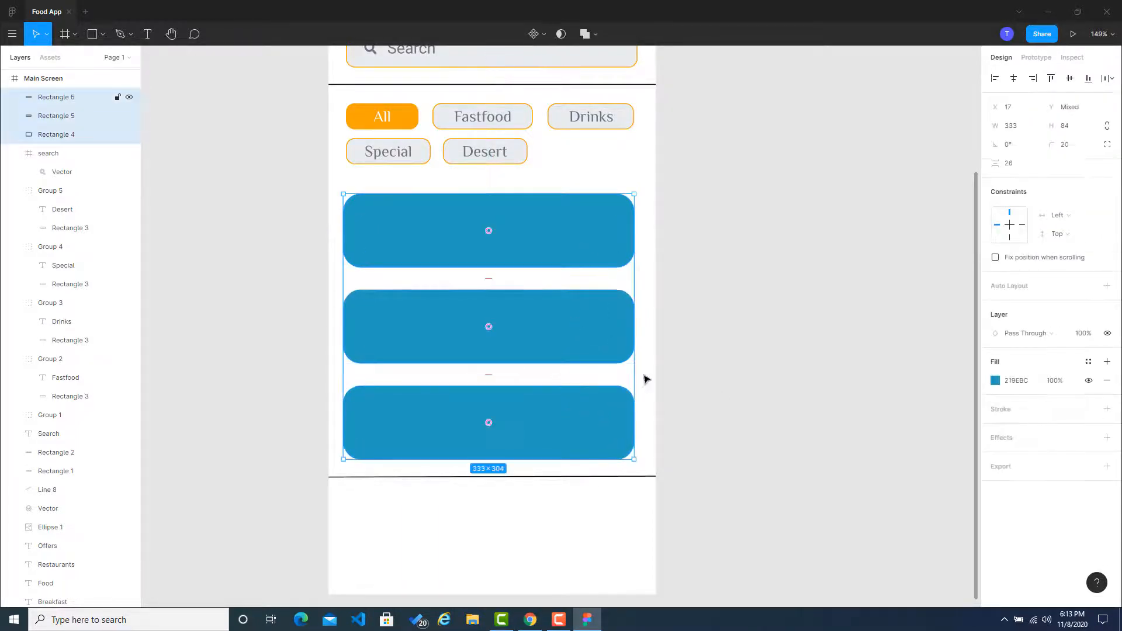
left_click(1109, 80)
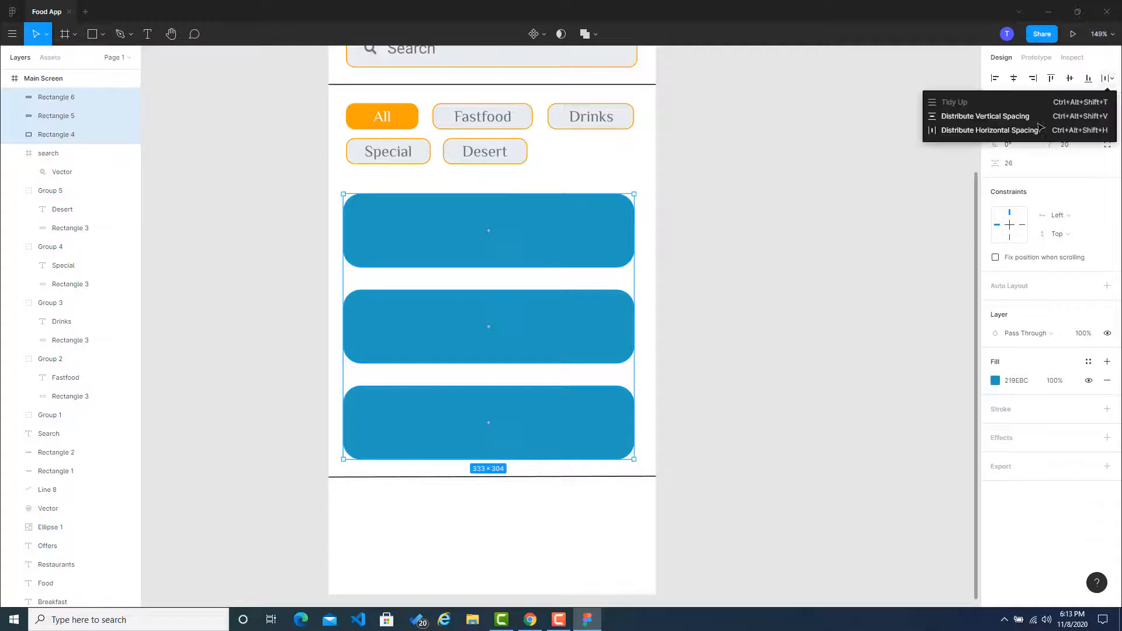
left_click(972, 121)
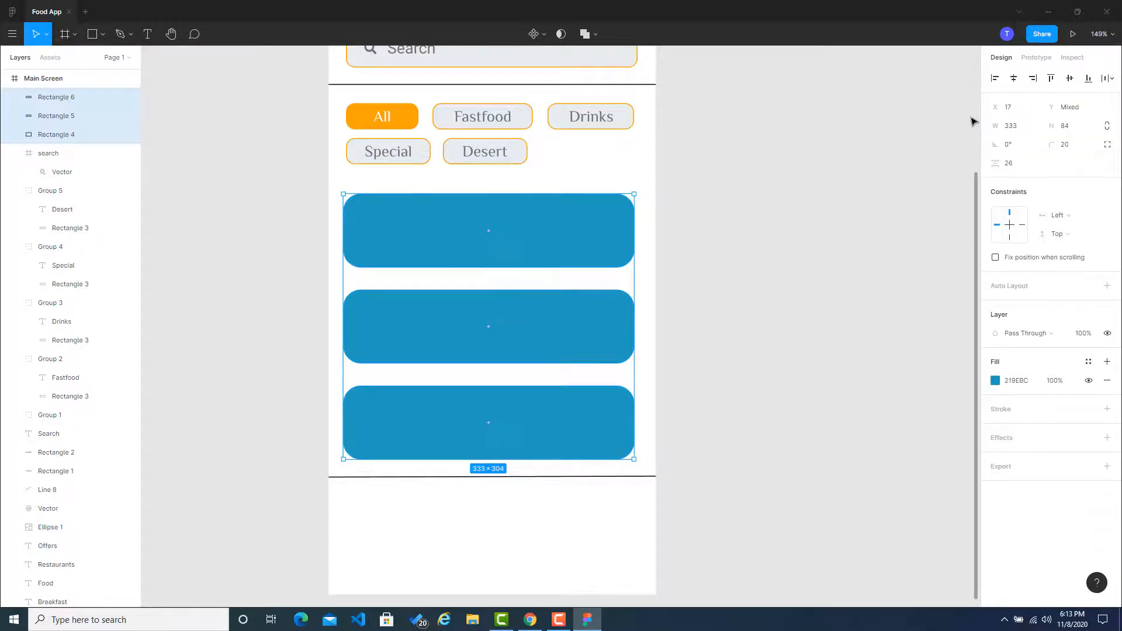
left_click(1108, 78)
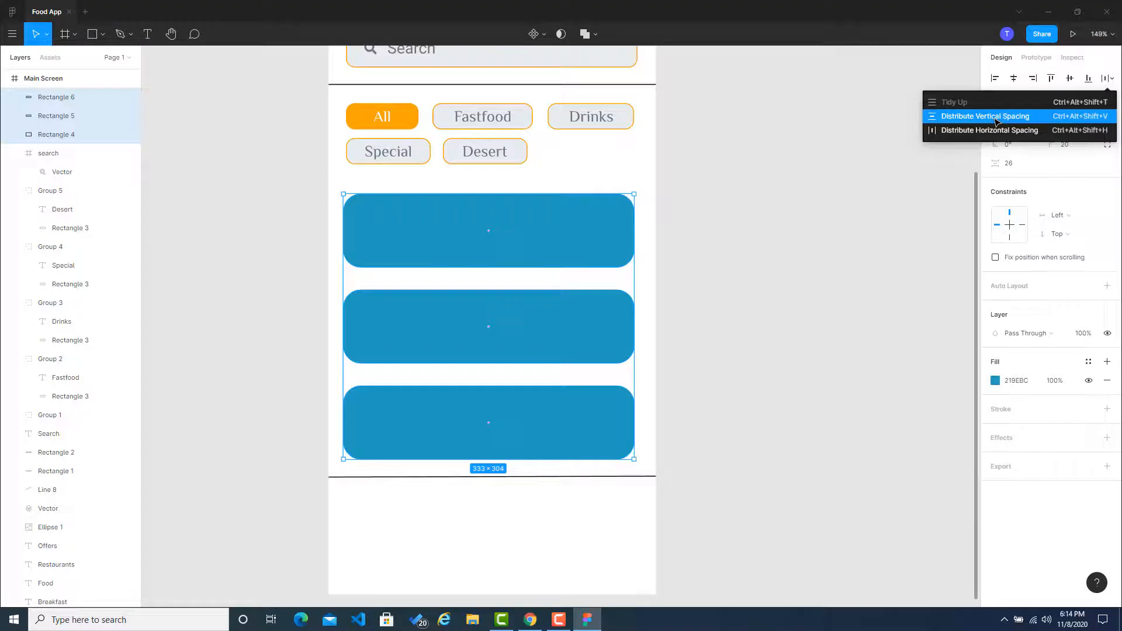
left_click(995, 121)
left_click(869, 230)
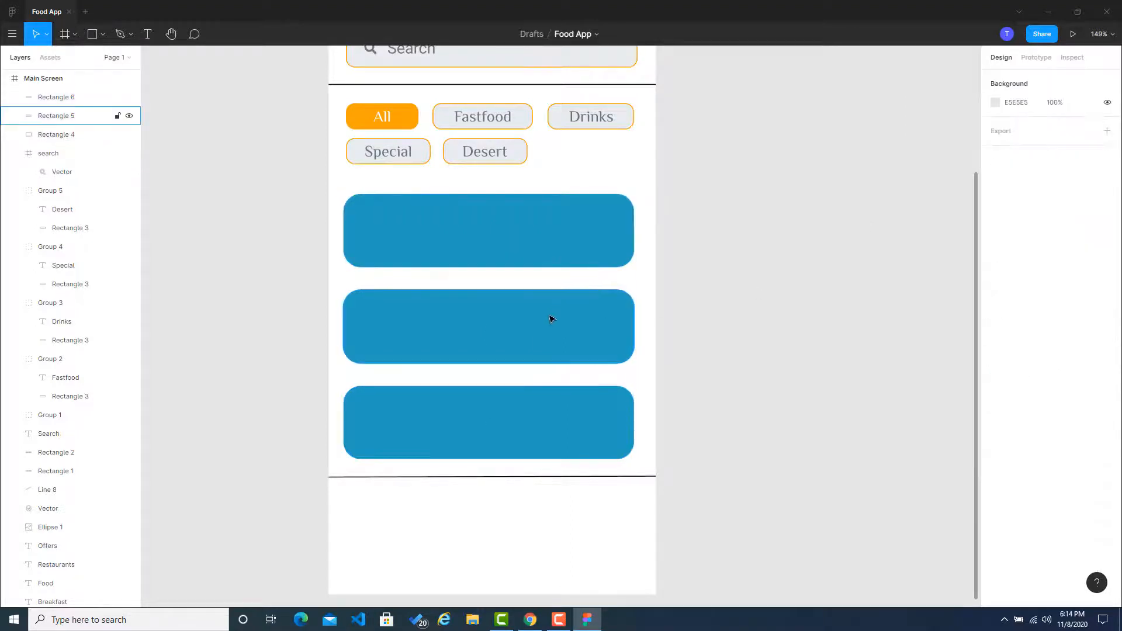
Step: Select the middle blue rectangle, then switch to Coolors in the browser, filter the palettes by Green and copy the color 2B9348
scroll(768, 297, "down", 2)
scroll(754, 358, "up", 2)
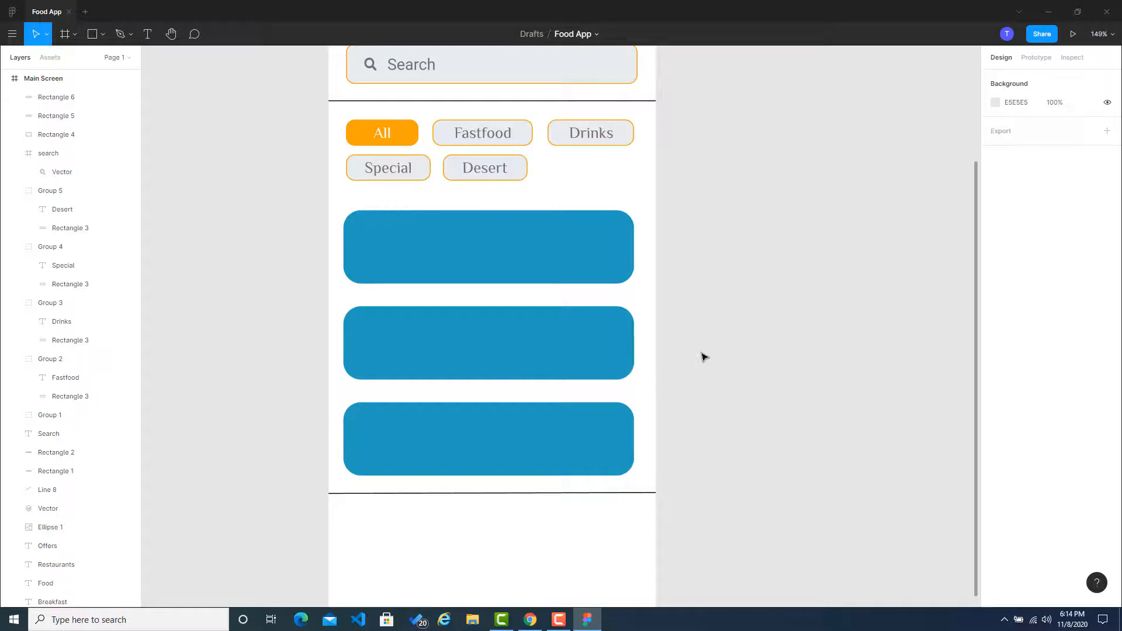
left_click(514, 348)
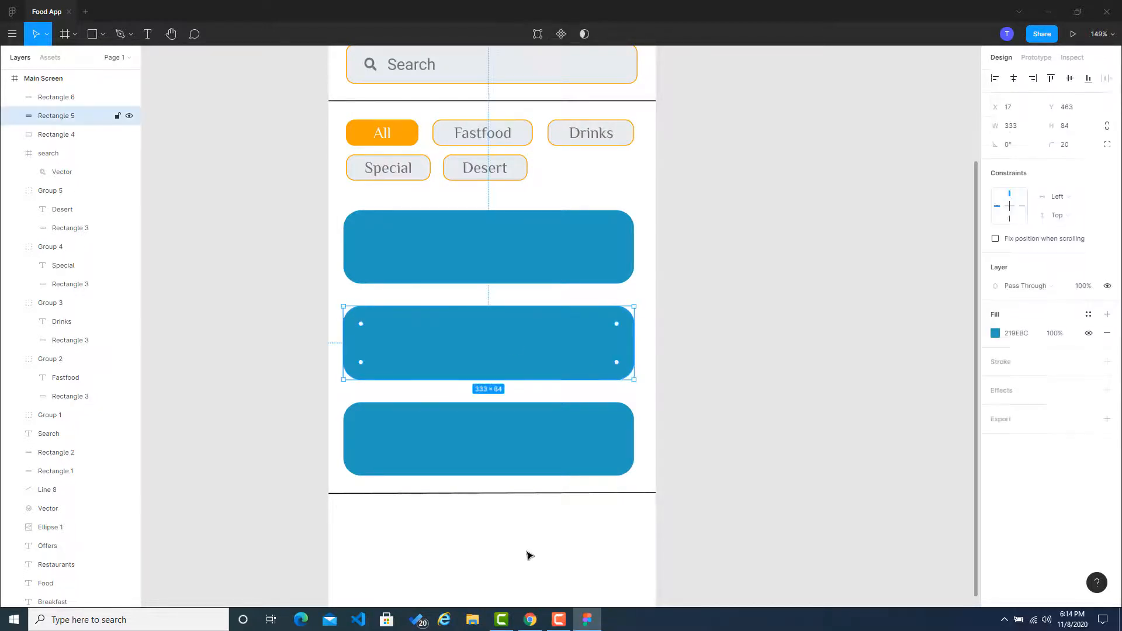
left_click(529, 620)
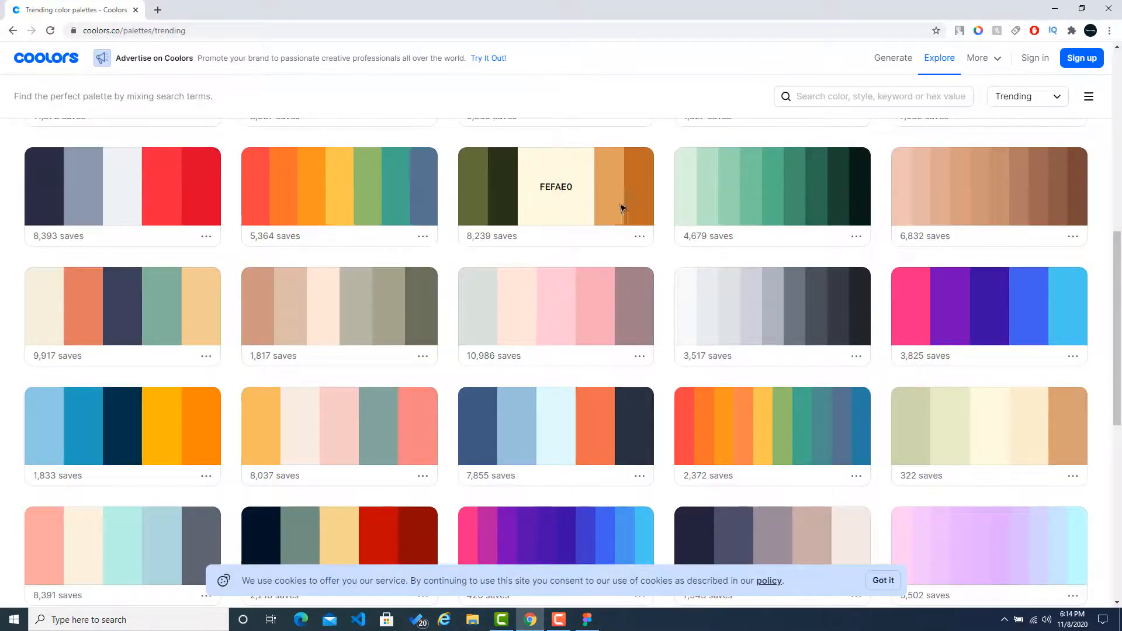
scroll(788, 362, "up", 2)
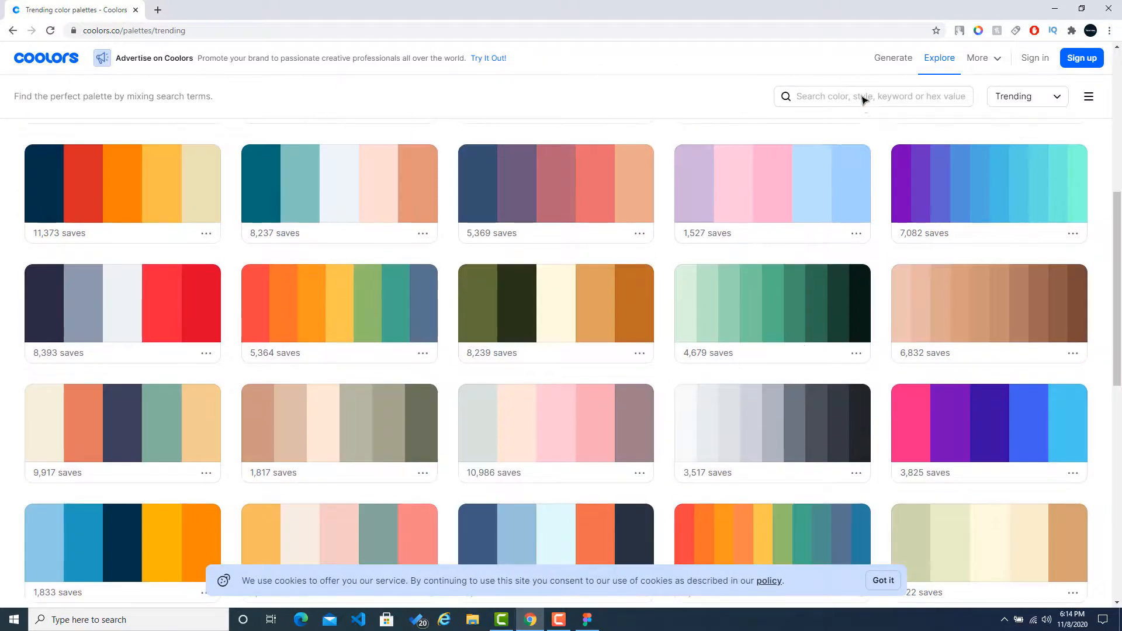
left_click(863, 98)
type("gree")
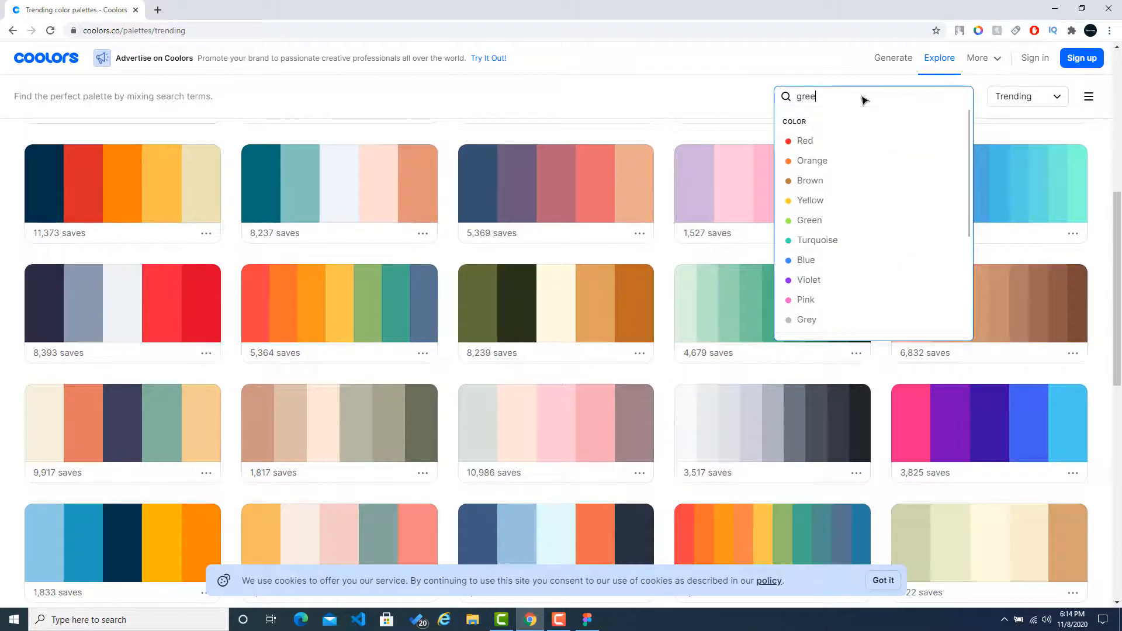
left_click(821, 222)
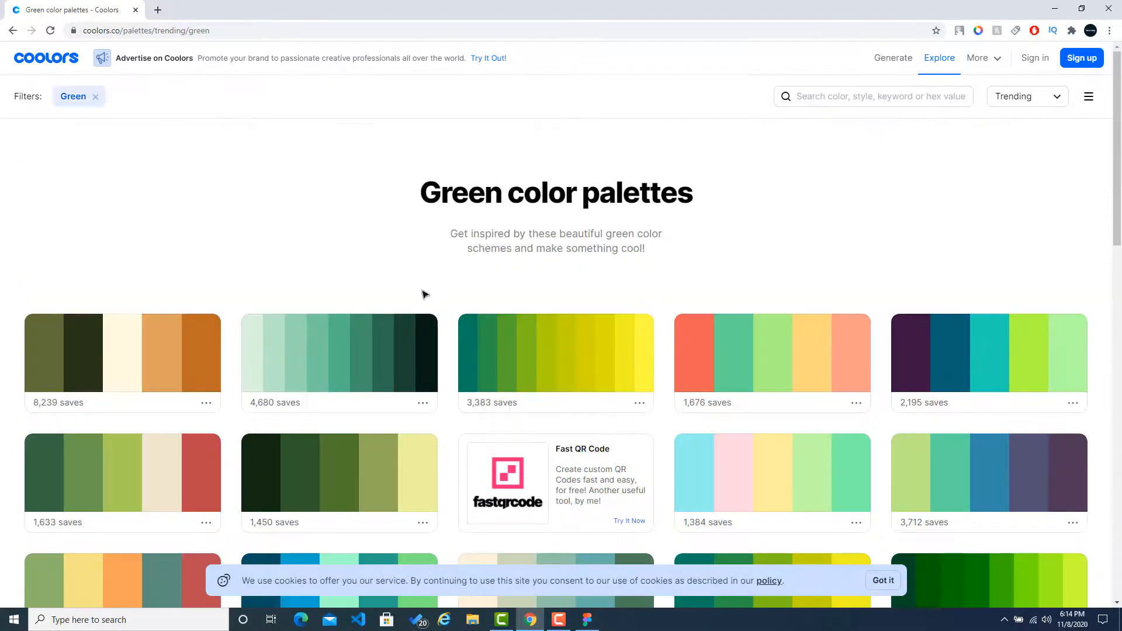
scroll(455, 229, "down", 1)
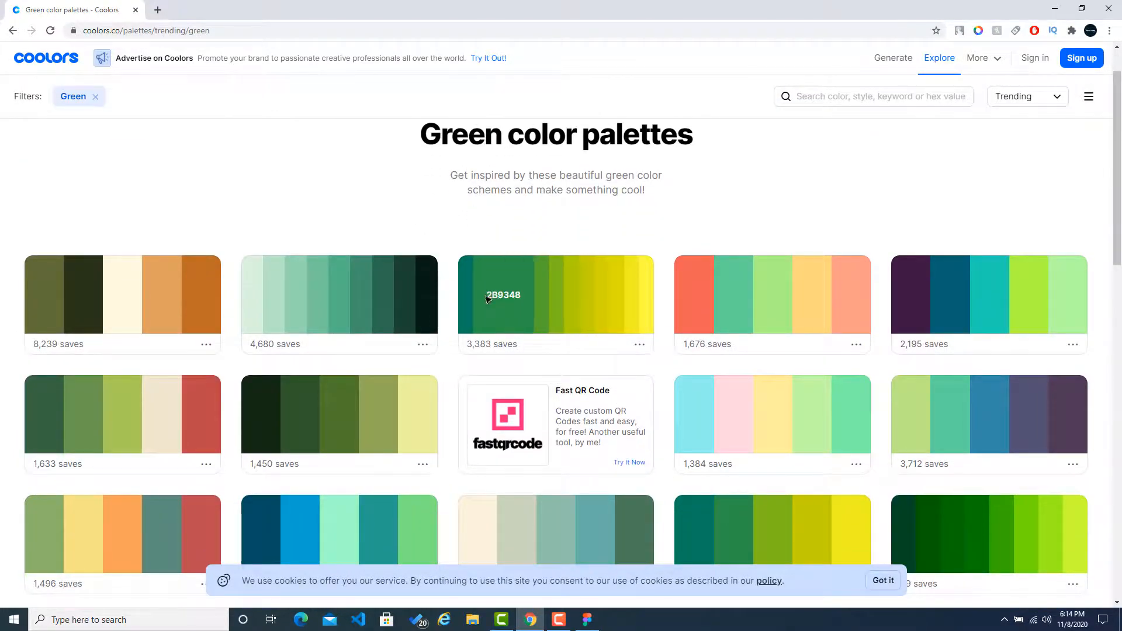
Step: Switch back to Figma and set the middle rectangle's fill to 2B9348
left_click(587, 619)
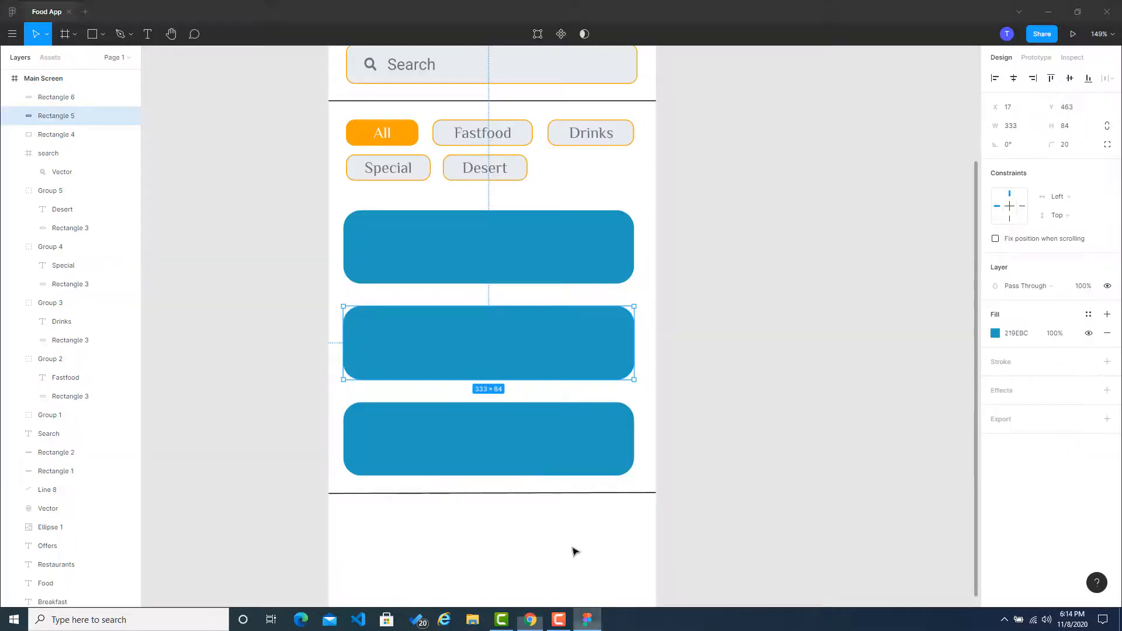
double_click(488, 349)
left_click(1022, 259)
type("2B9348")
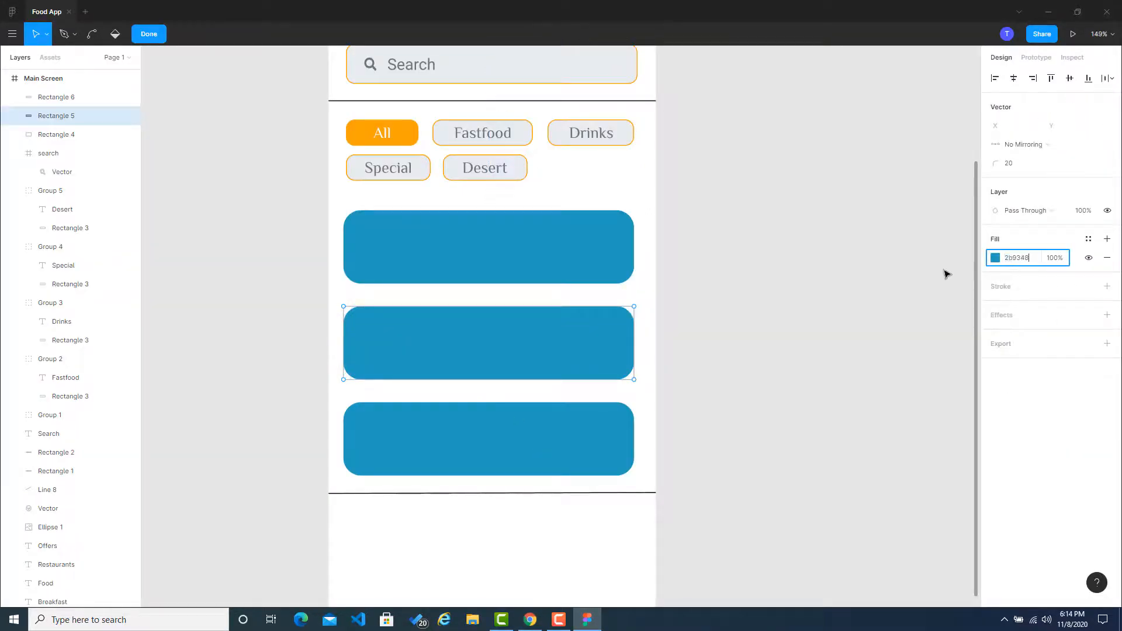
key("Return")
key("Escape")
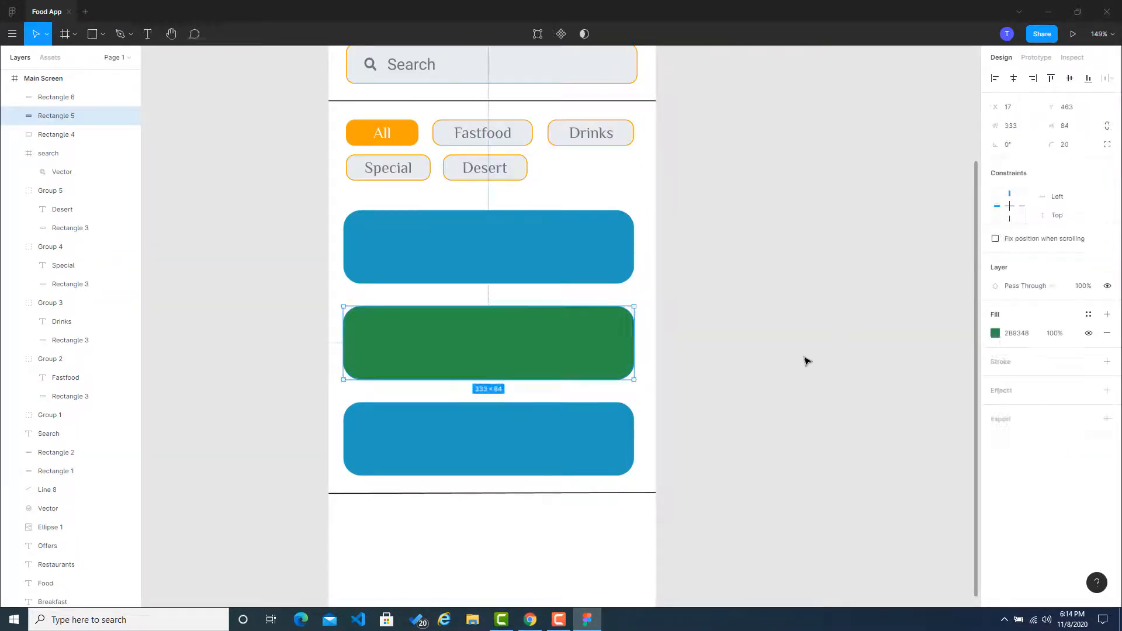
key("Escape")
Step: Switch to Coolors, browse the green palettes, and add the Orange filter to copy the brown color AB5421
left_click(530, 619)
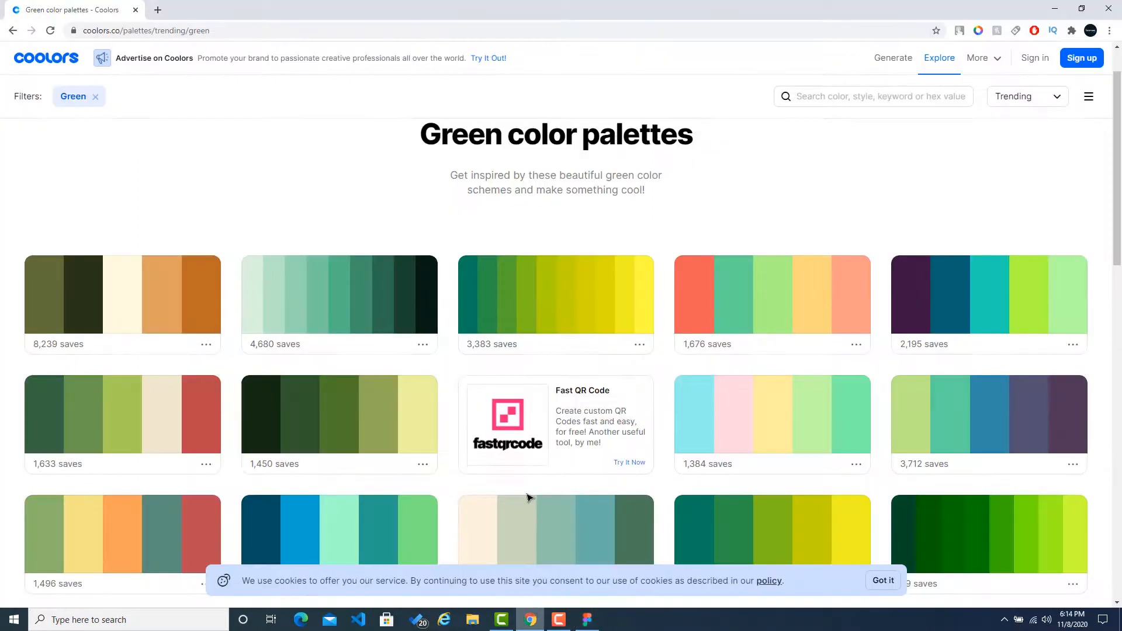
scroll(566, 311, "down", 1)
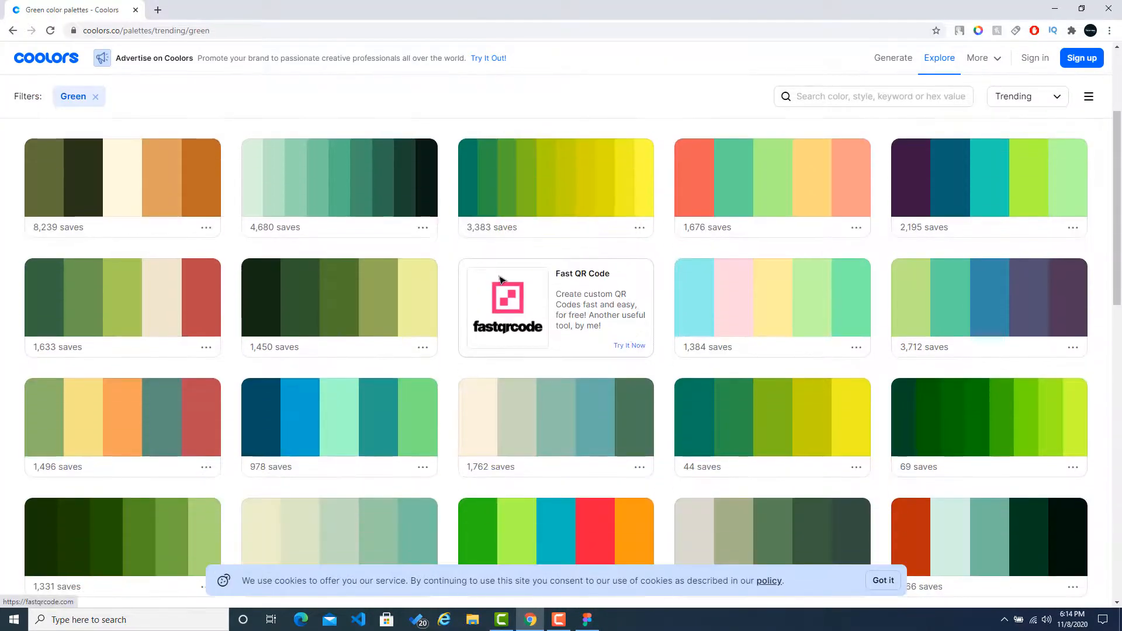
scroll(500, 279, "down", 10)
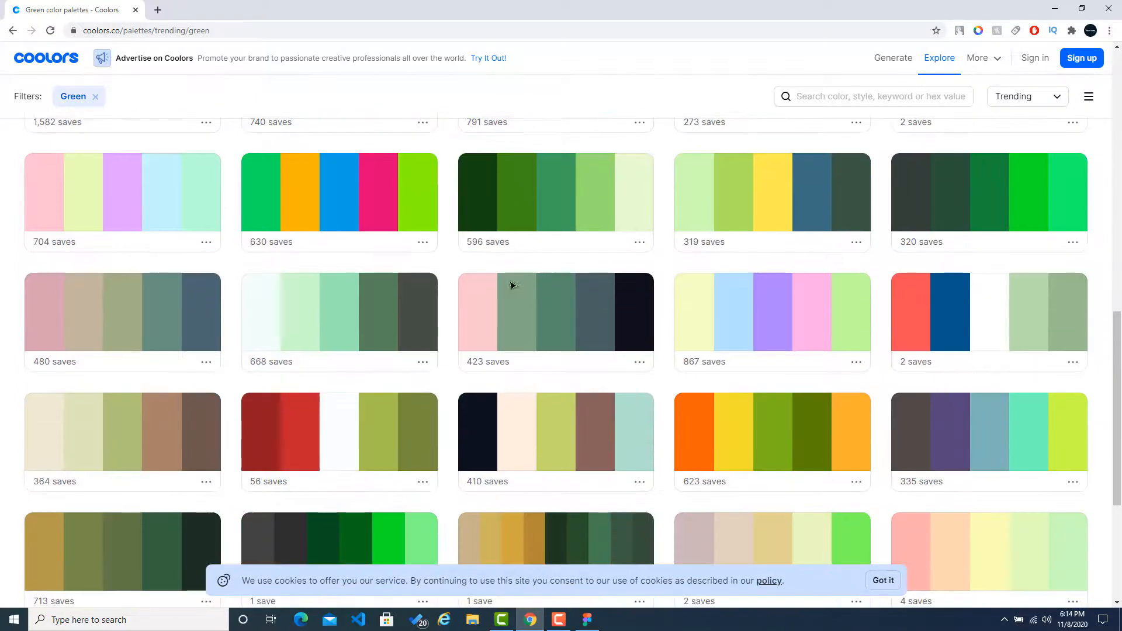
scroll(601, 295, "down", 5)
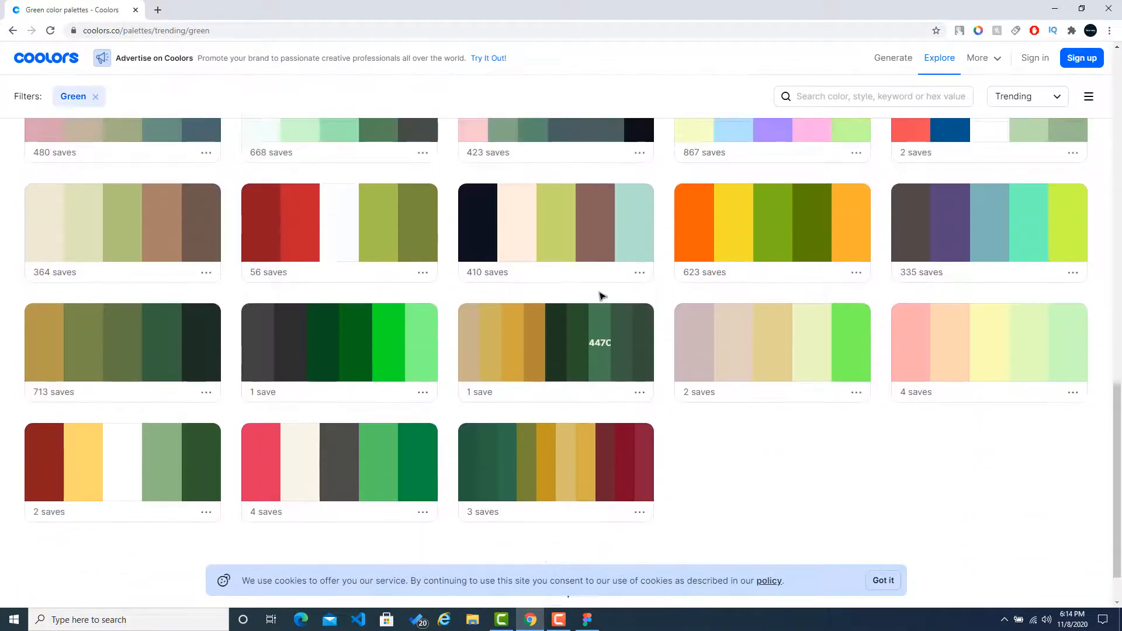
scroll(601, 295, "down", 10)
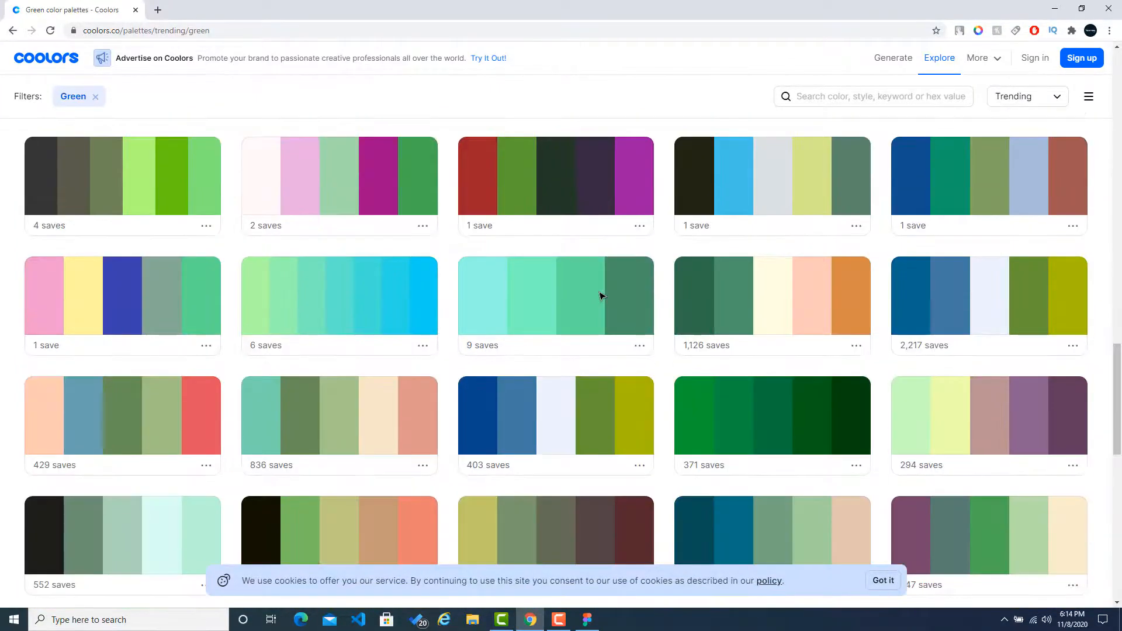
scroll(601, 295, "down", 4)
scroll(601, 295, "down", 7)
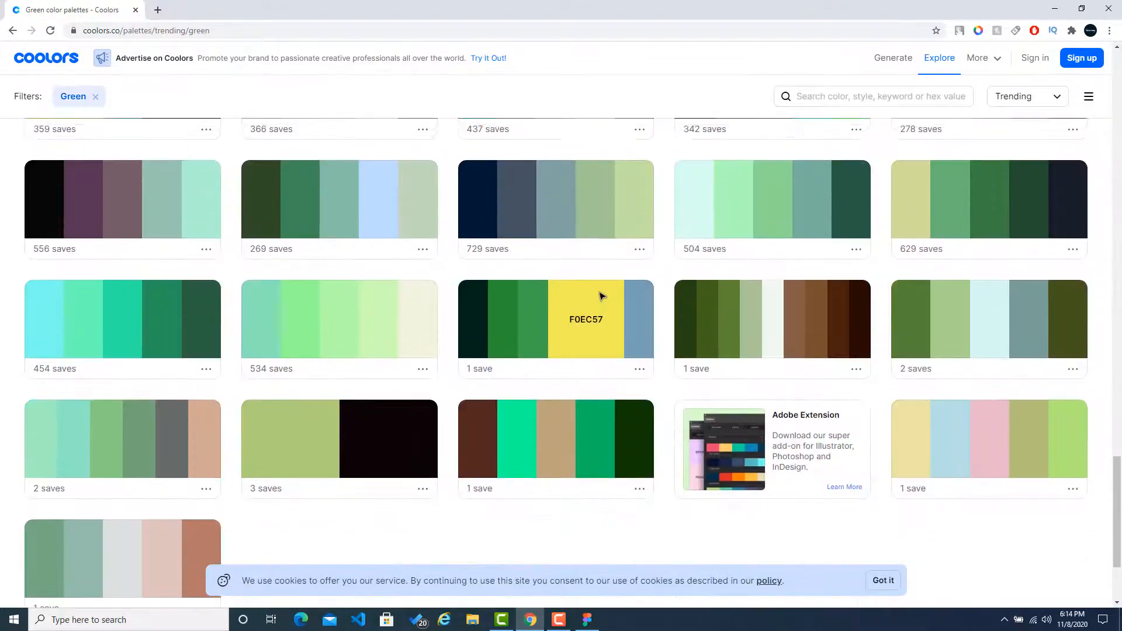
scroll(602, 295, "up", 20)
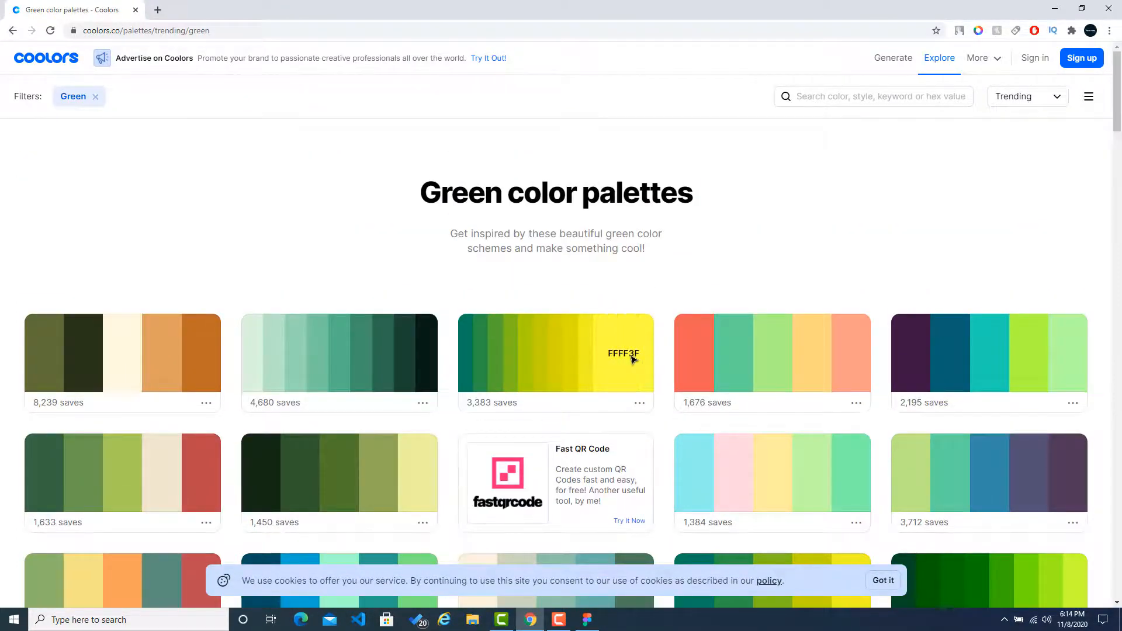
left_click(934, 99)
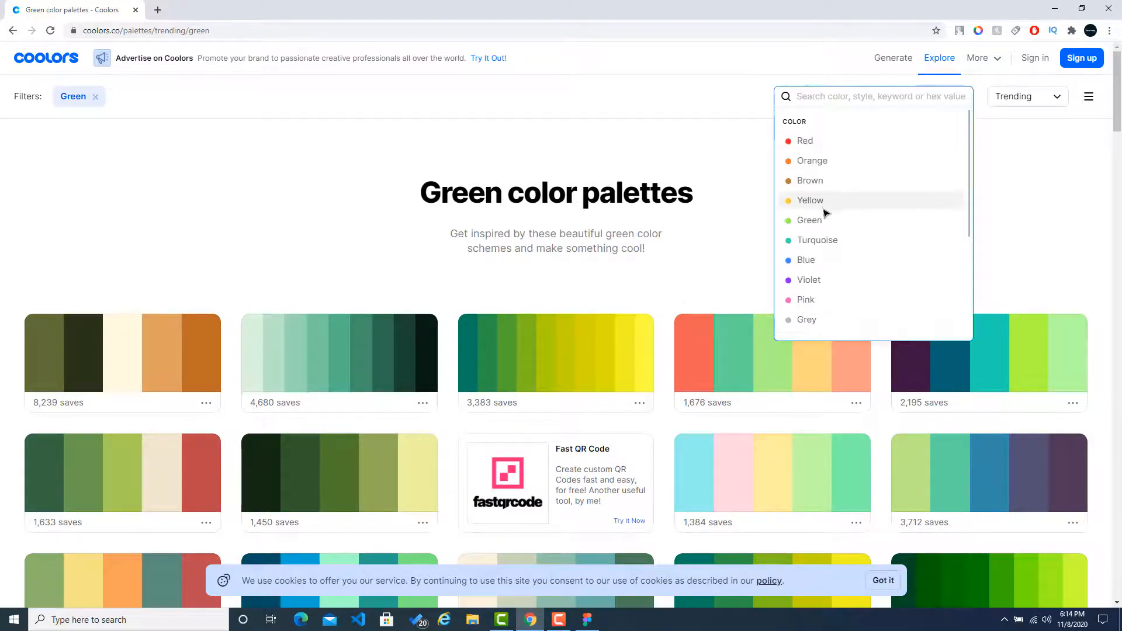
left_click(834, 169)
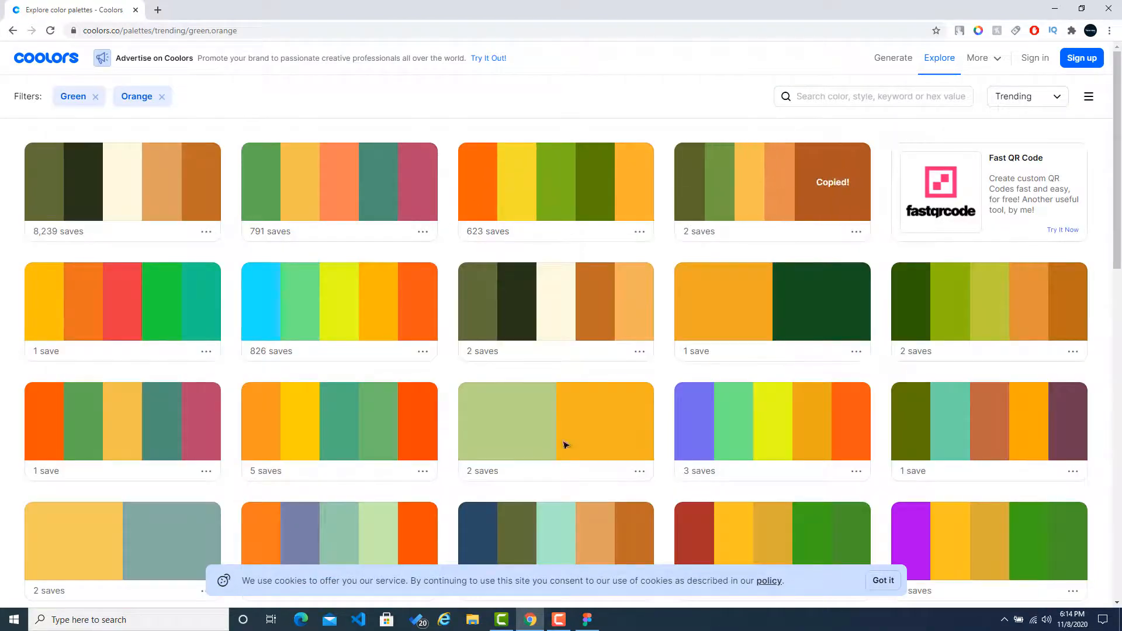
Step: Switch back to Figma and set the bottom rectangle's fill to AB5421
left_click(587, 620)
left_click(511, 443)
key("Return")
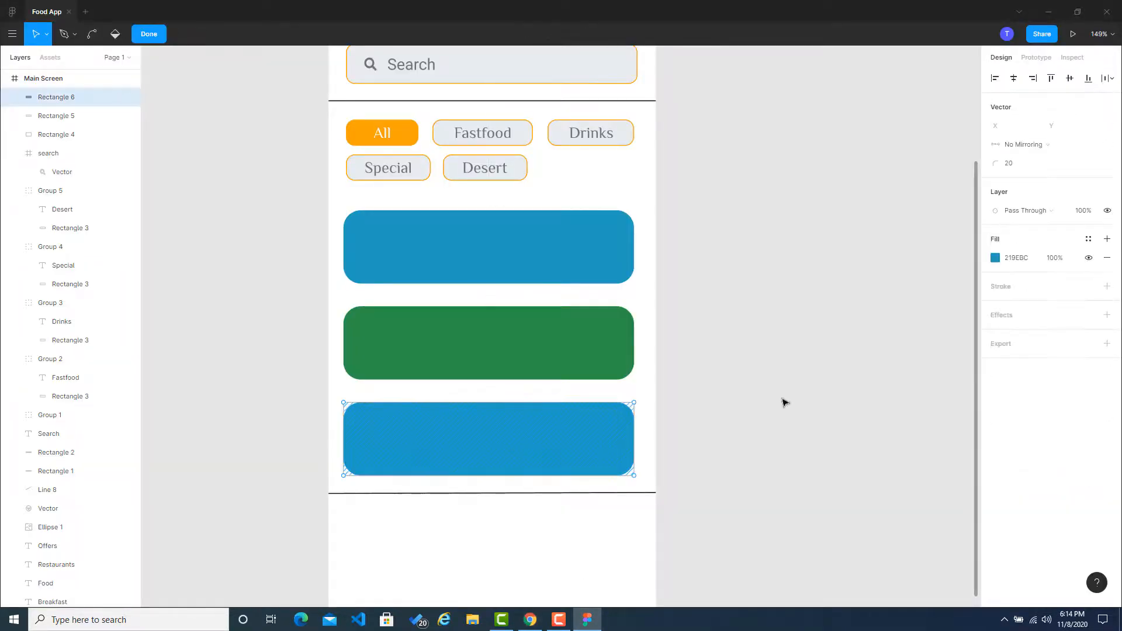
left_click(1020, 263)
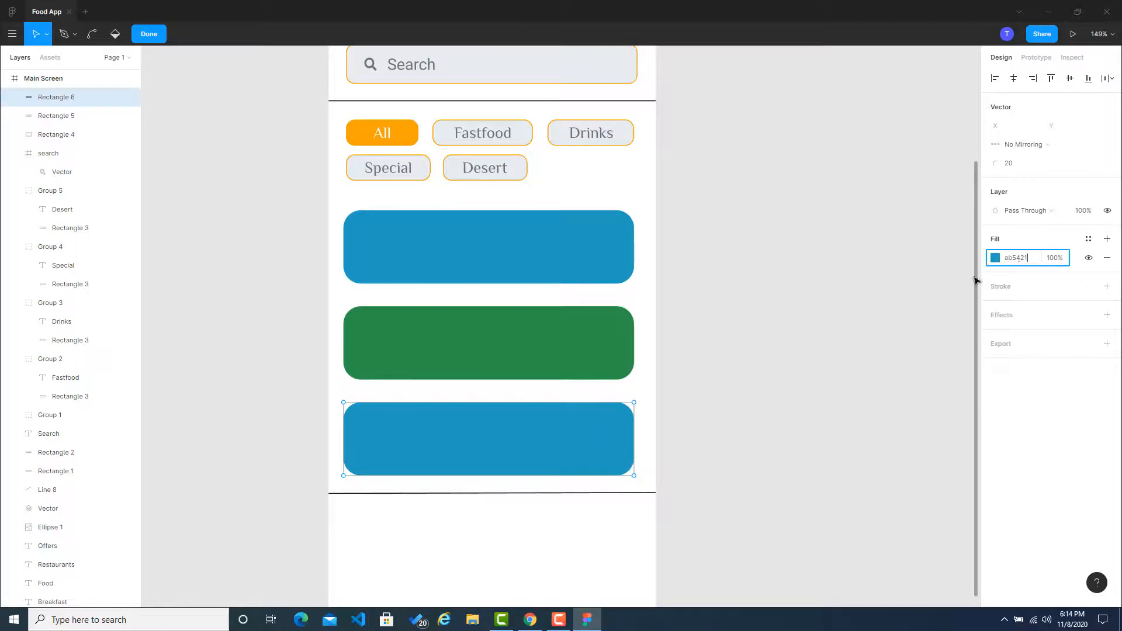
key("Return")
key("Escape")
left_click(846, 306)
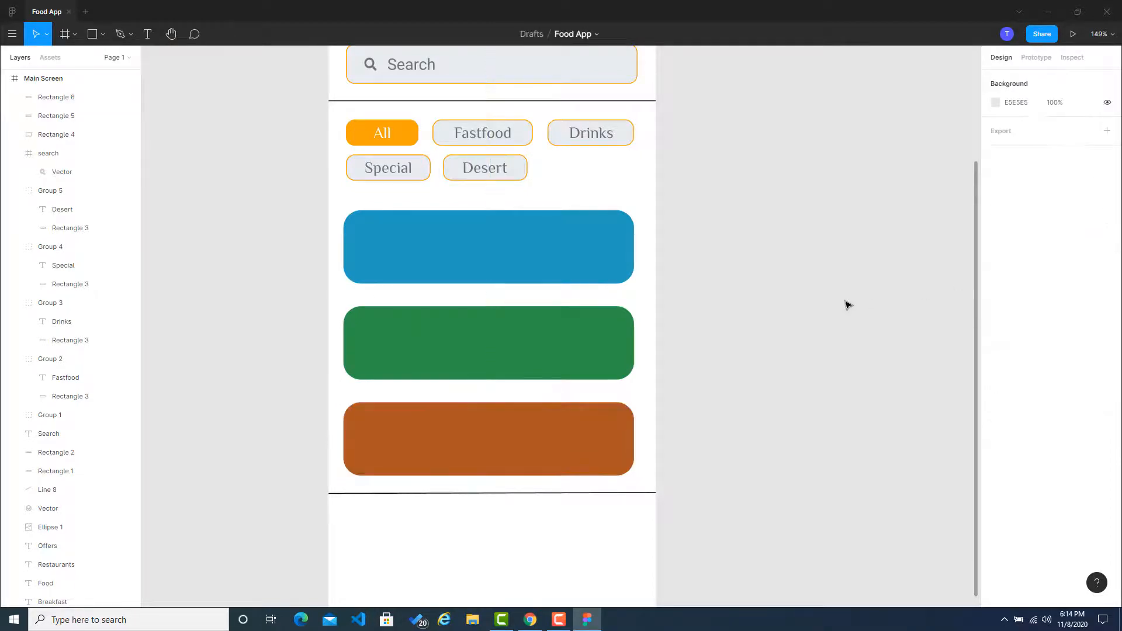
Step: Pick the orange FF5714 from the Coolors palettes and apply it as the bottom rectangle's fill in Figma
scroll(847, 305, "up", 2)
scroll(847, 305, "down", 3)
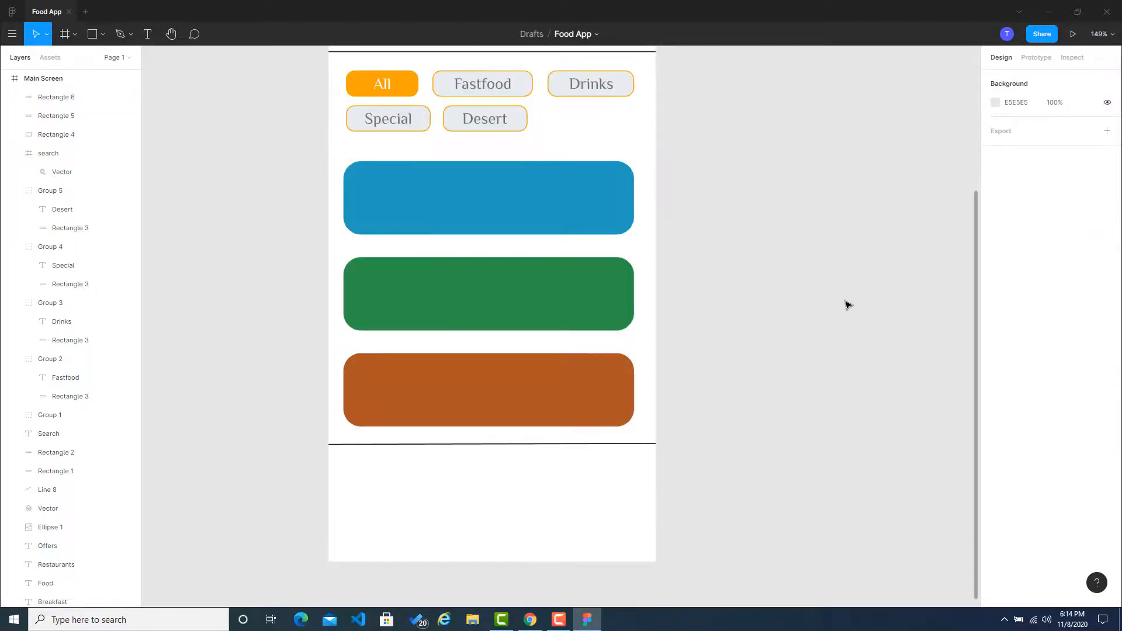
left_click(537, 619)
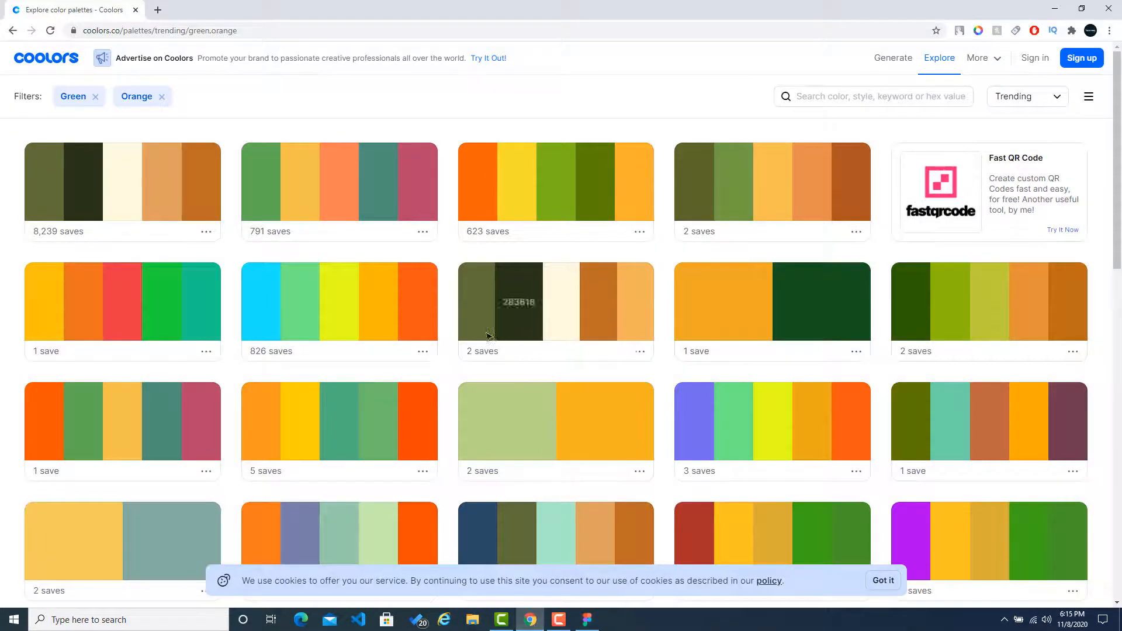
left_click(587, 619)
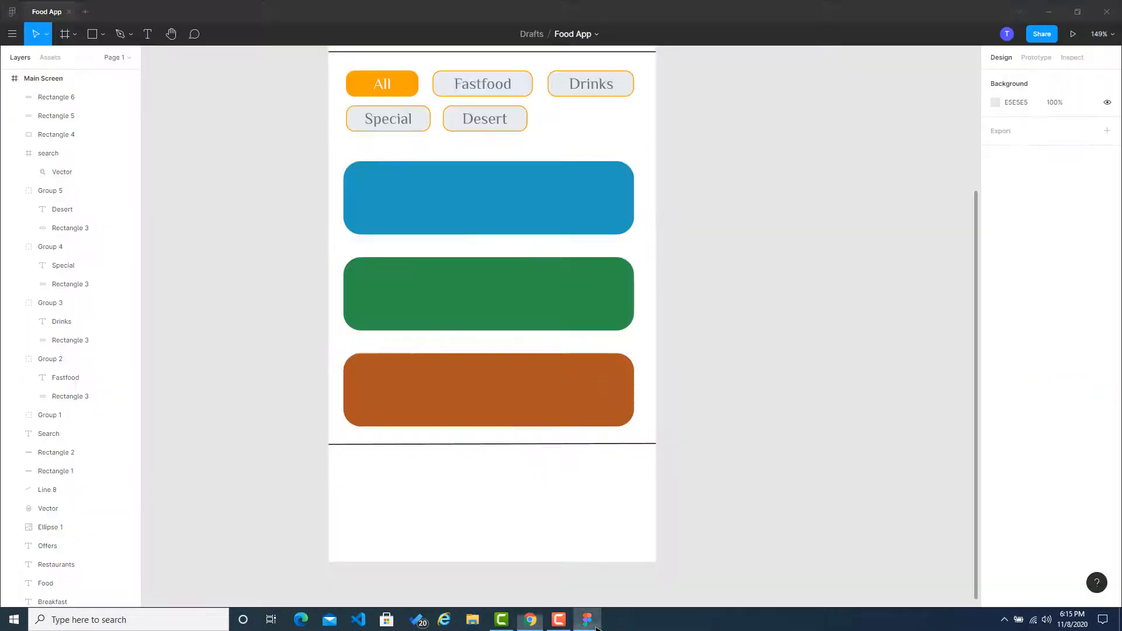
double_click(504, 409)
left_click(1020, 257)
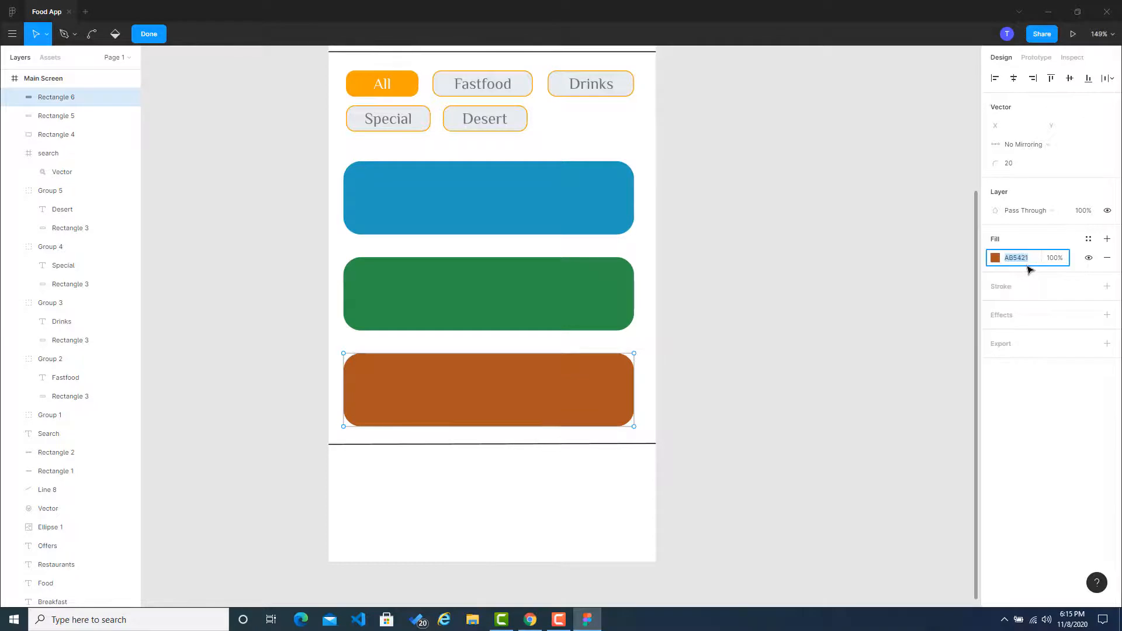
key("Return")
key("Escape")
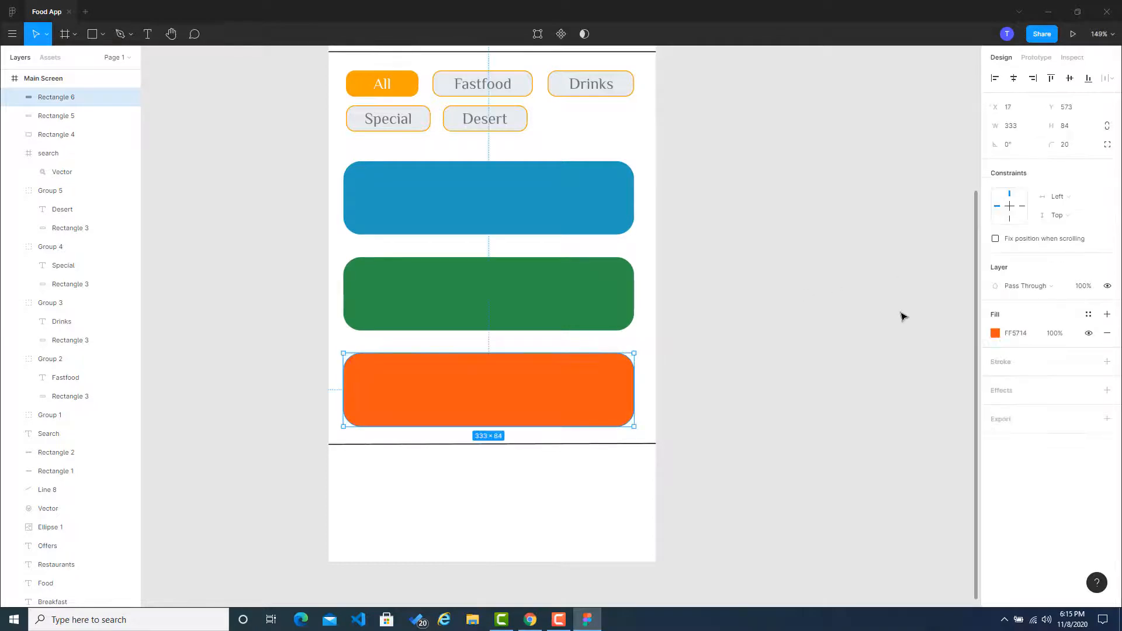
Step: Copy the brown BC6C25 from the first Coolors palette and apply it as the bottom rectangle's fill in Figma
left_click(530, 619)
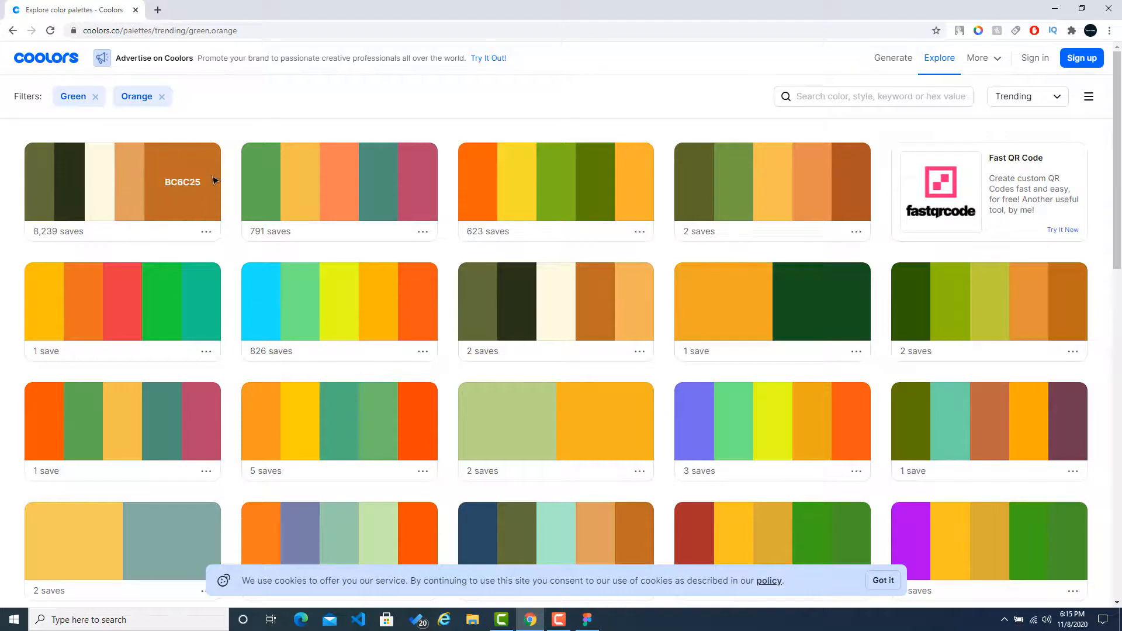
left_click(586, 619)
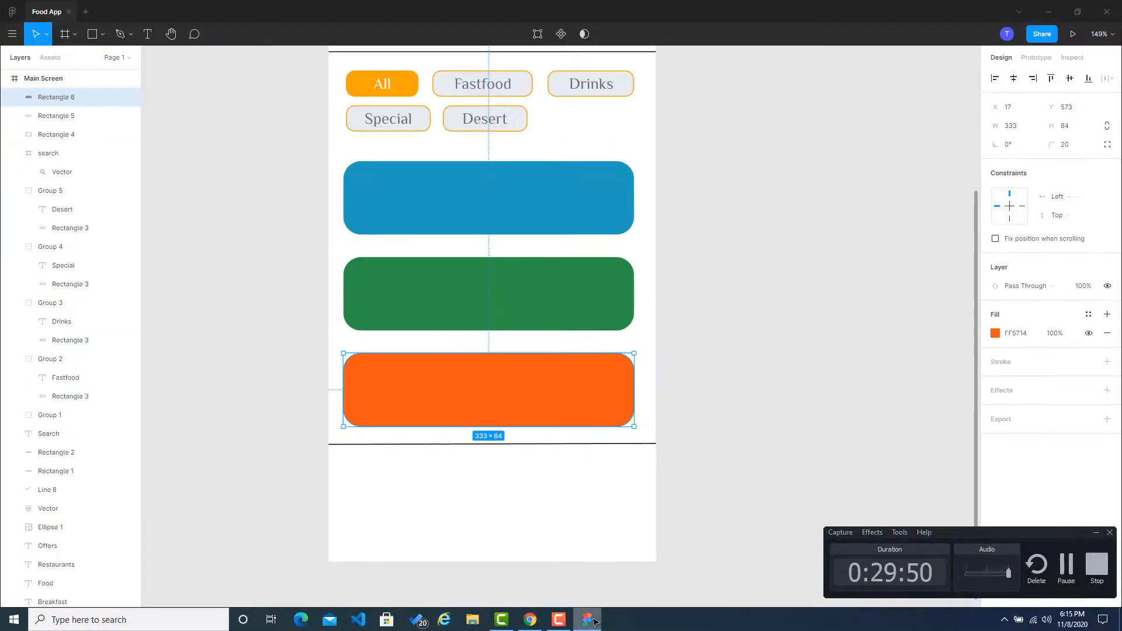
left_click(1097, 534)
double_click(553, 409)
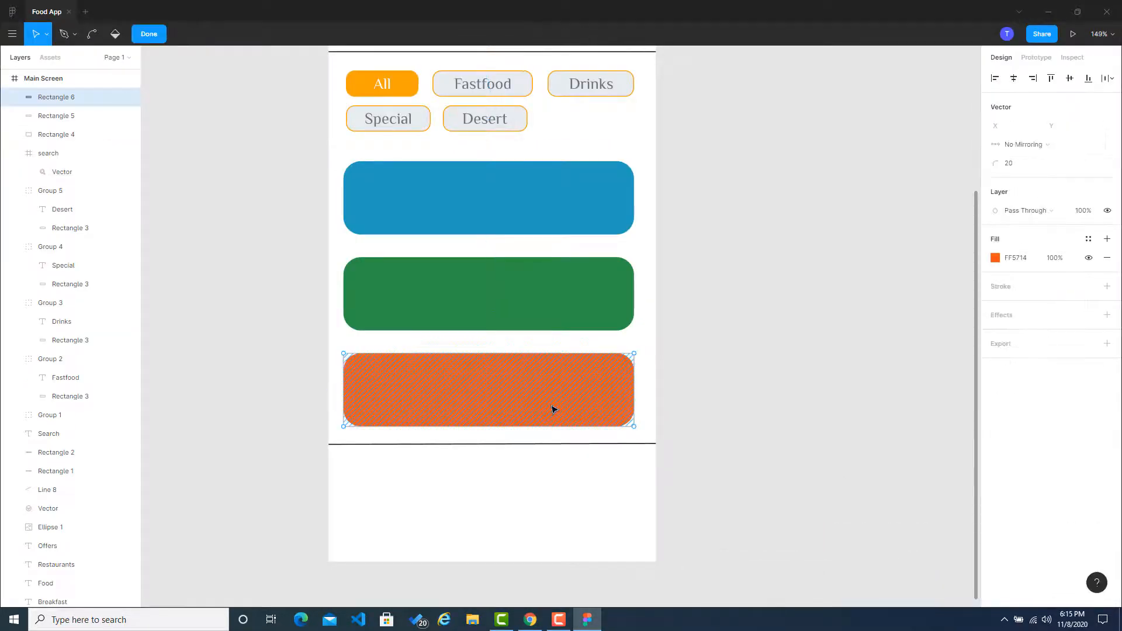
left_click(1028, 261)
type("BC6C25")
key("Return")
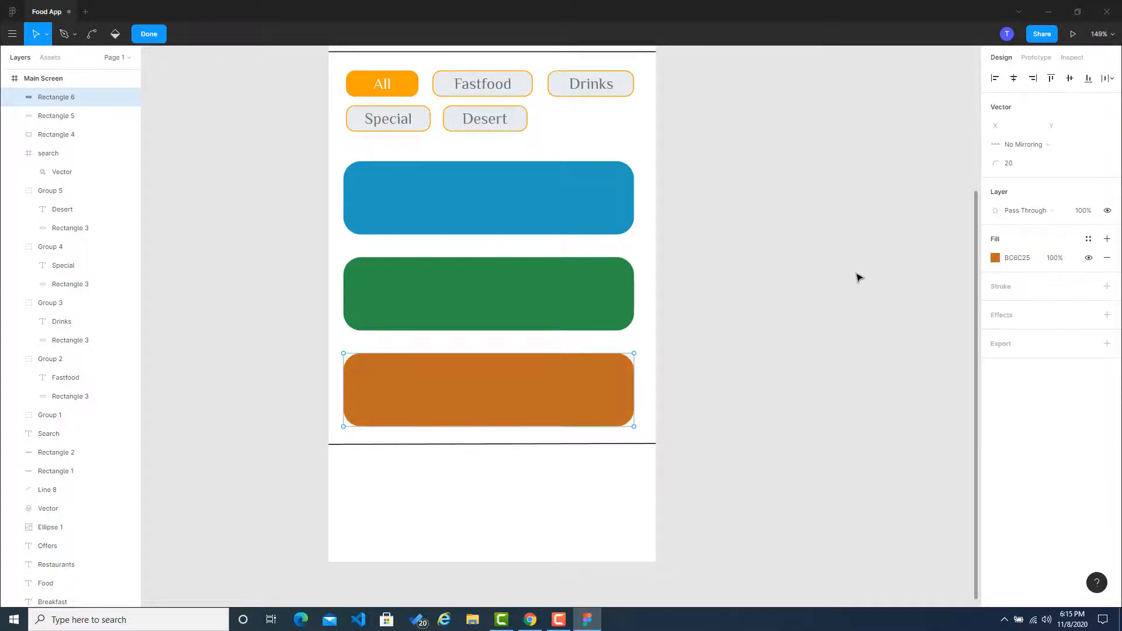
key("Escape")
key("Escape")
Step: Run the Unsplash plugin on the top blue rectangle
scroll(837, 323, "up", 4)
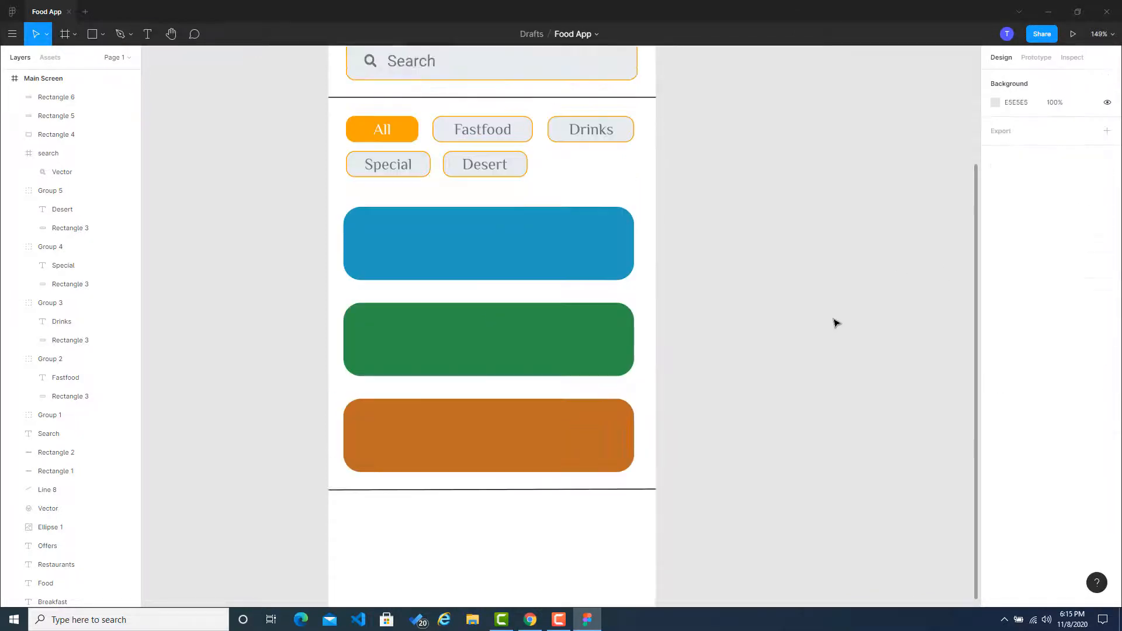
scroll(836, 324, "down", 3)
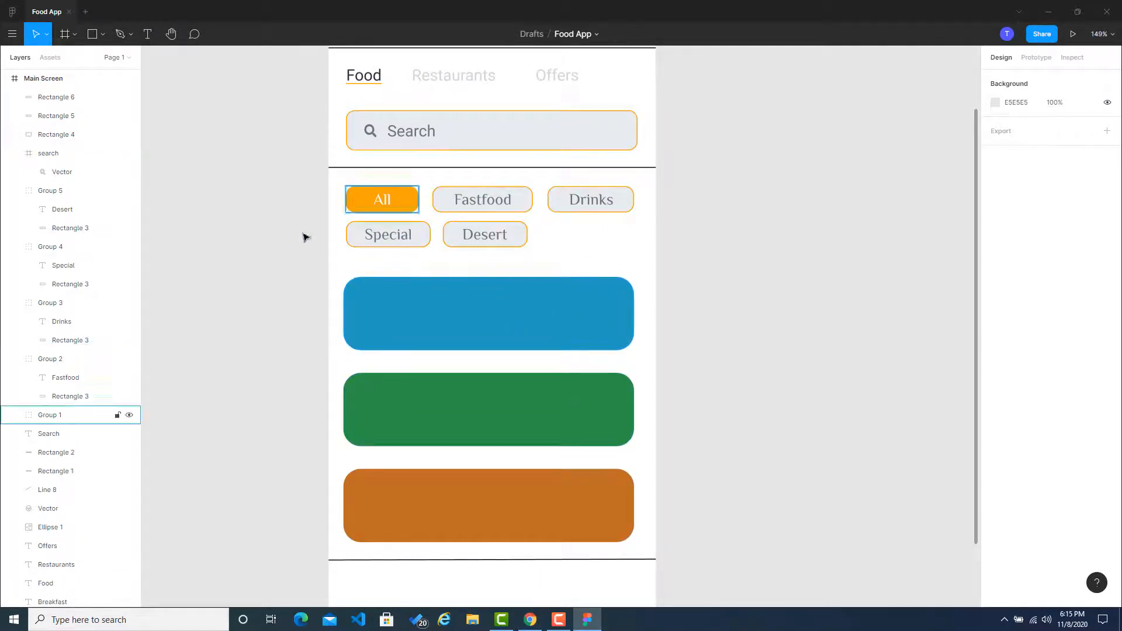
right_click(556, 328)
mouse_move(642, 492)
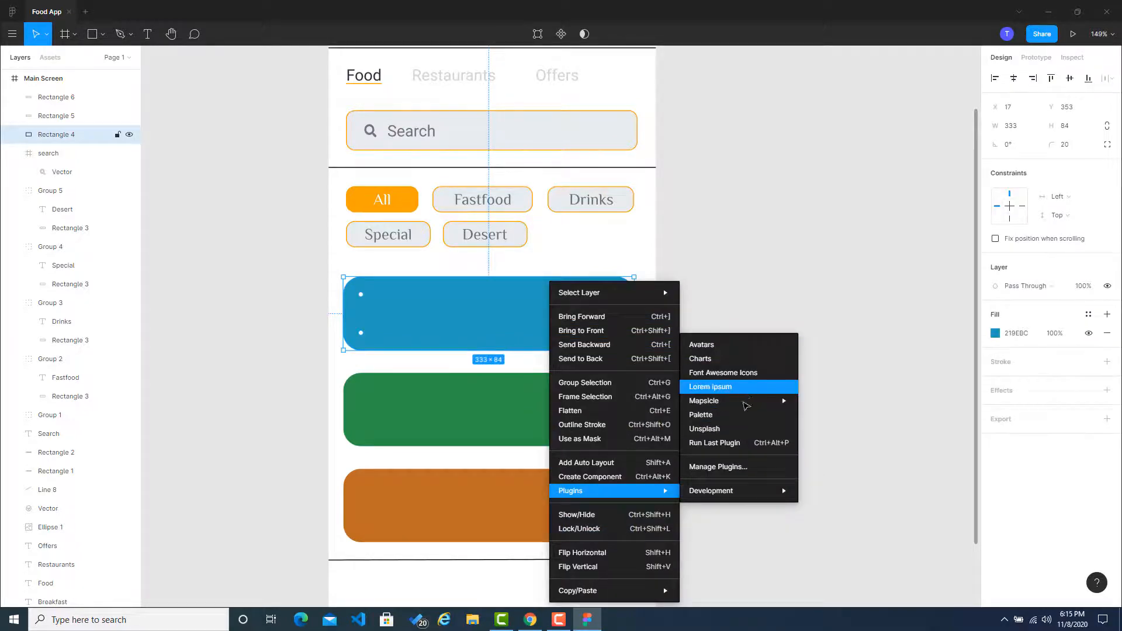
left_click(741, 430)
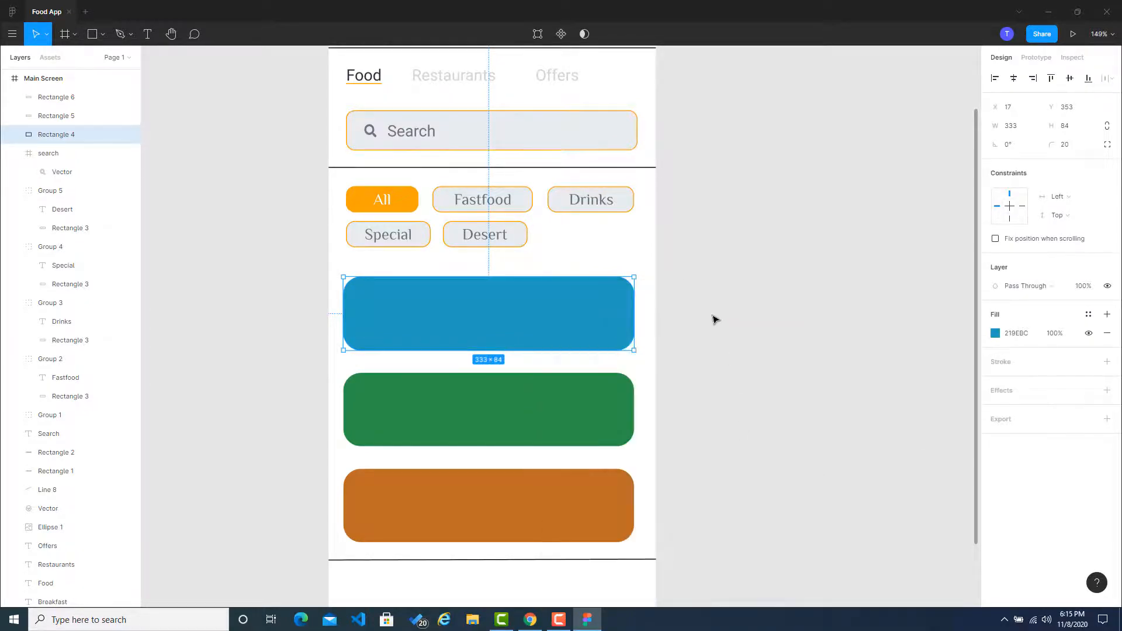
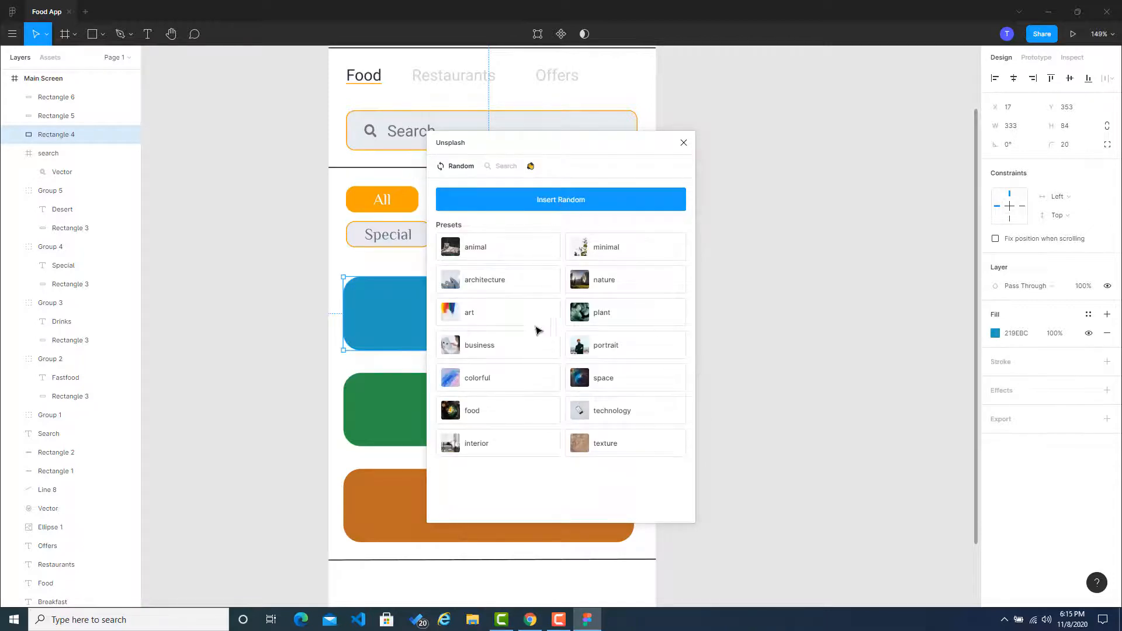
Step: Try a random Unsplash food photo as the top blue rectangle's fill, undo it, and close the plugin
left_click(502, 419)
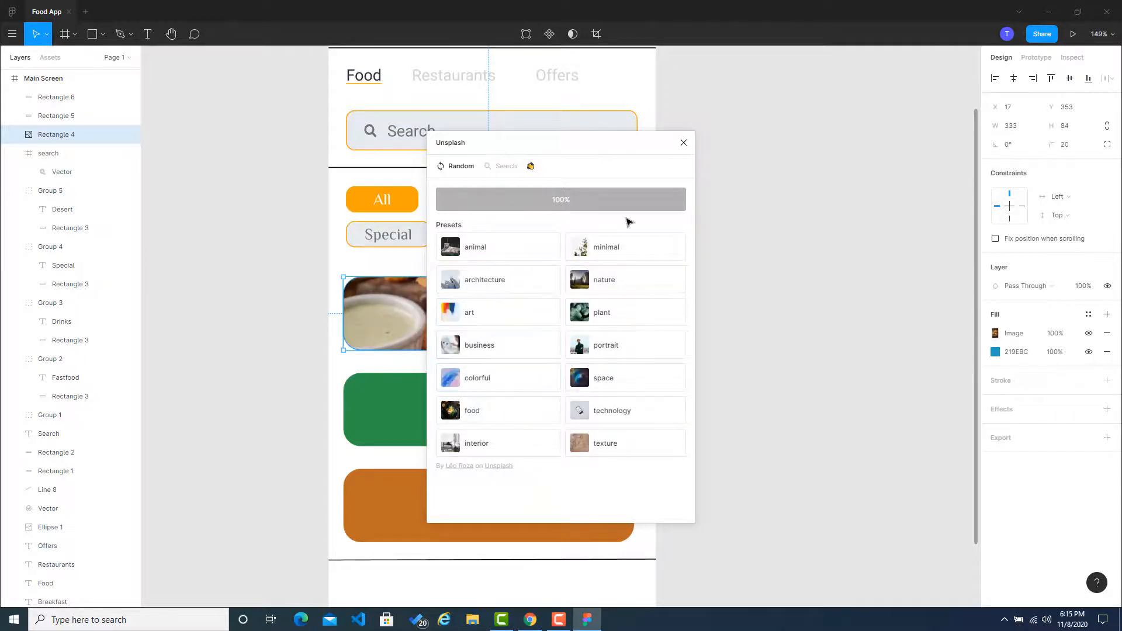
left_click_drag(641, 154, 867, 187)
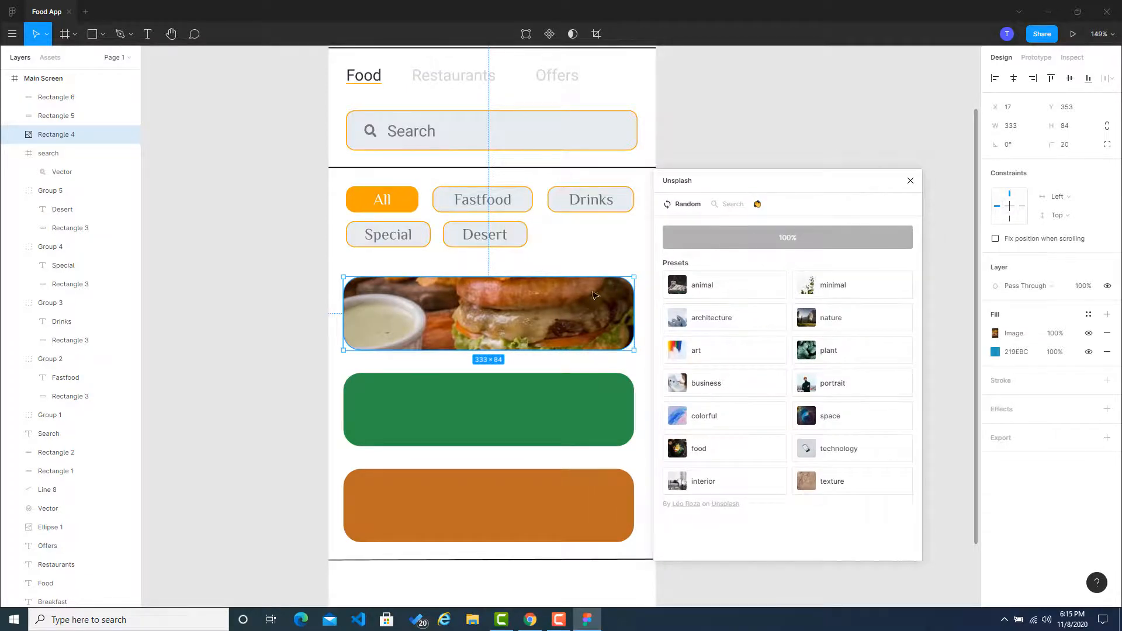
mouse_move(554, 319)
left_mouse_down()
mouse_move(549, 337)
mouse_move(569, 308)
left_mouse_up()
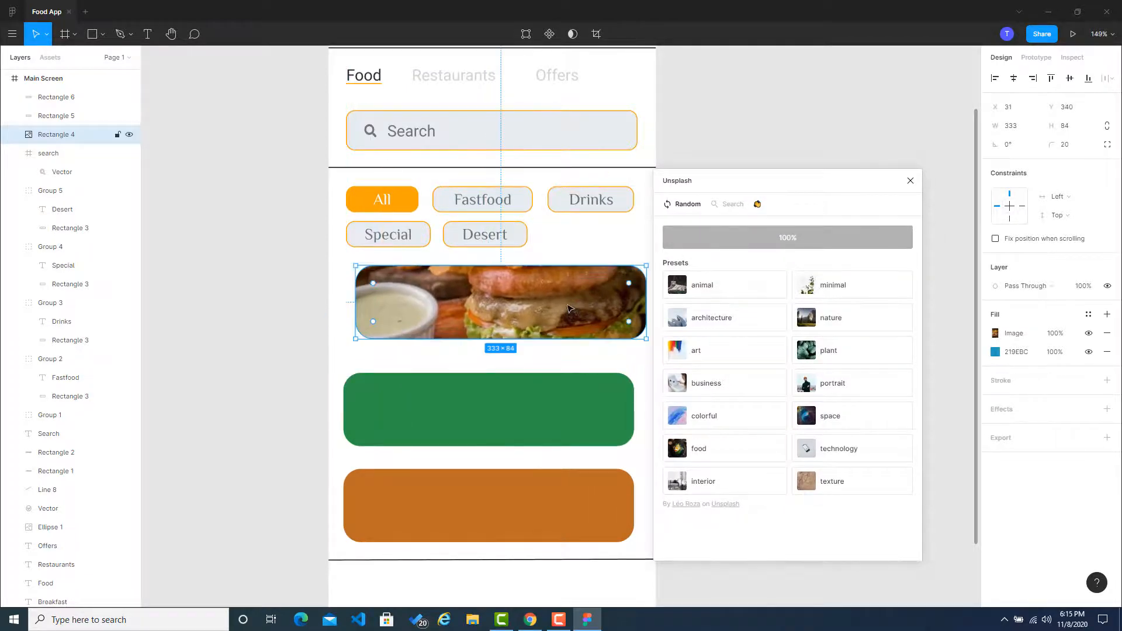
key("ctrl+z")
key("ctrl+z")
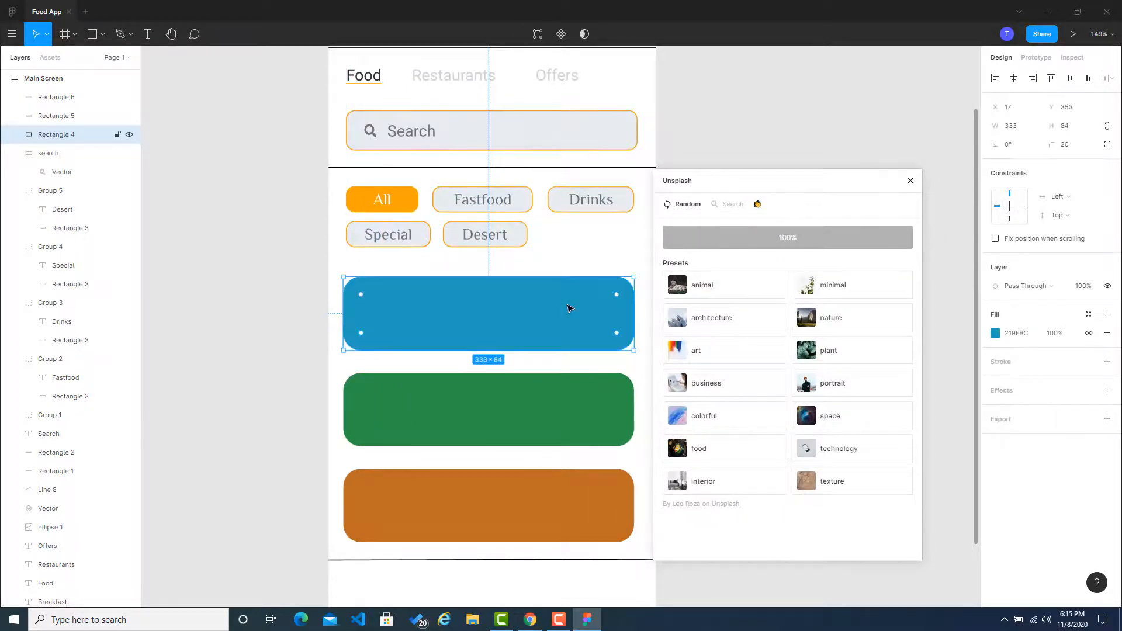
left_click(909, 181)
Step: Run the Unsplash plugin with nothing selected and search its photos for "burger"
left_click(791, 238)
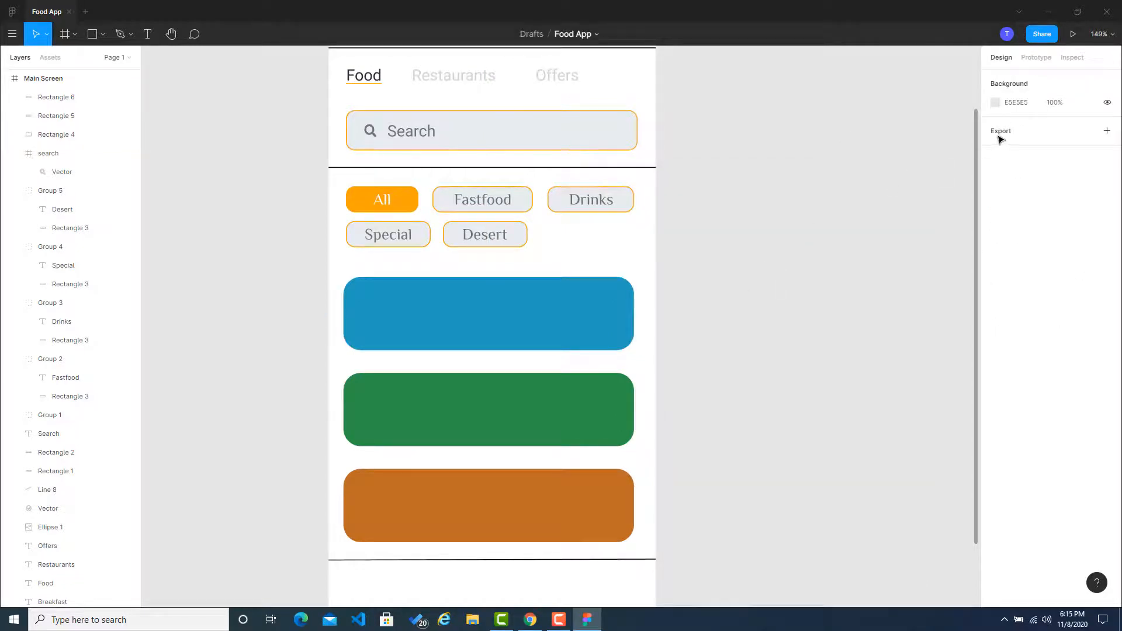
right_click(729, 305)
mouse_move(785, 348)
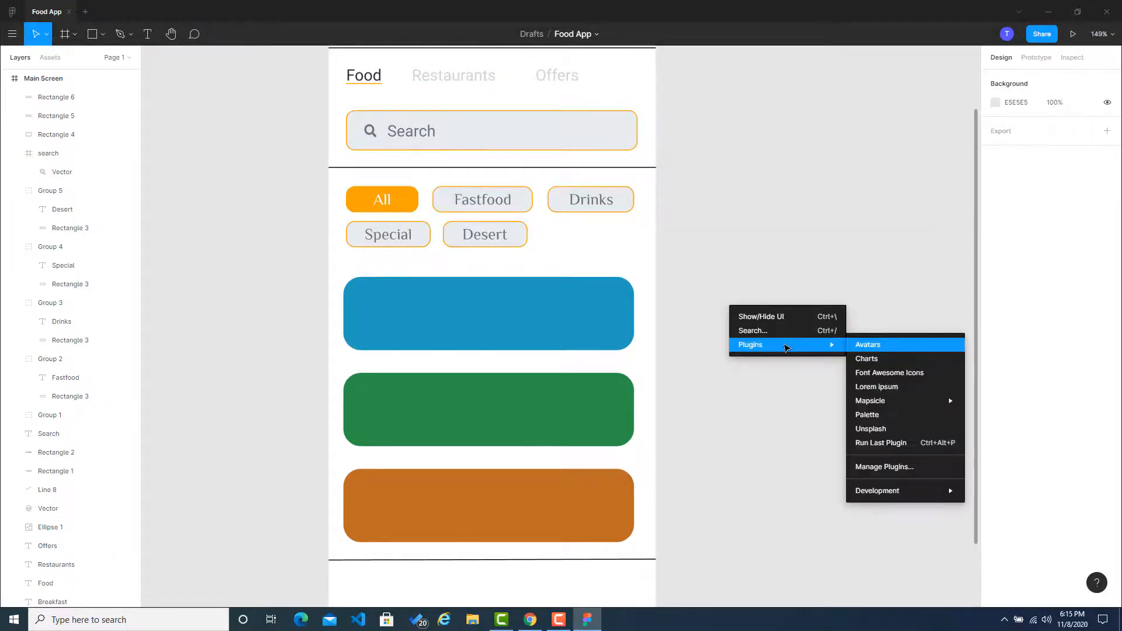
left_click(891, 428)
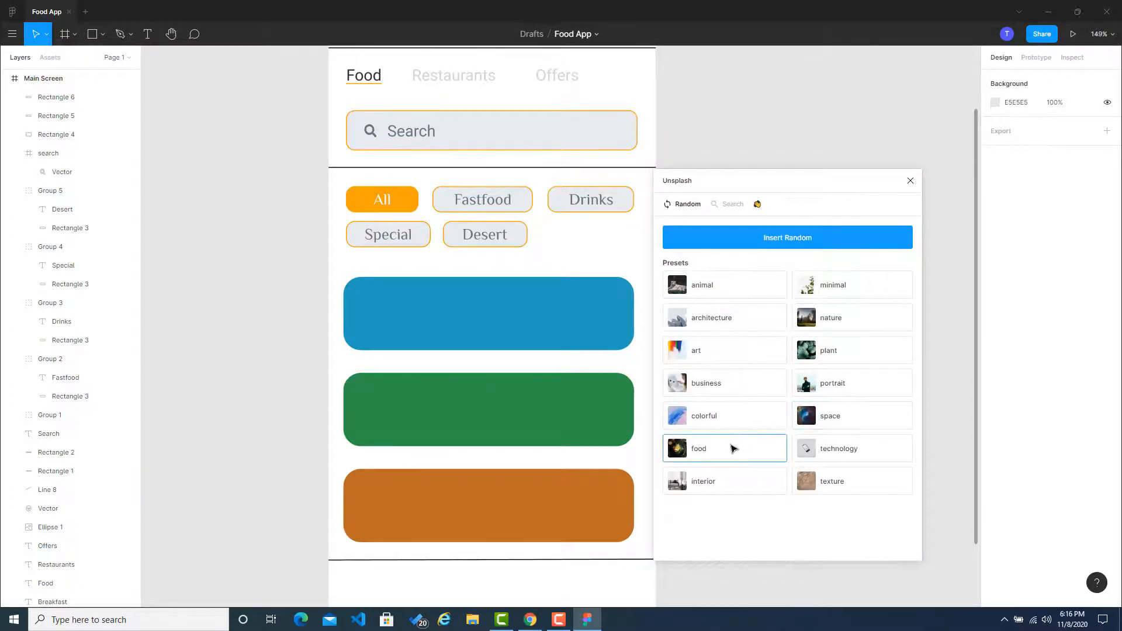
left_click(733, 205)
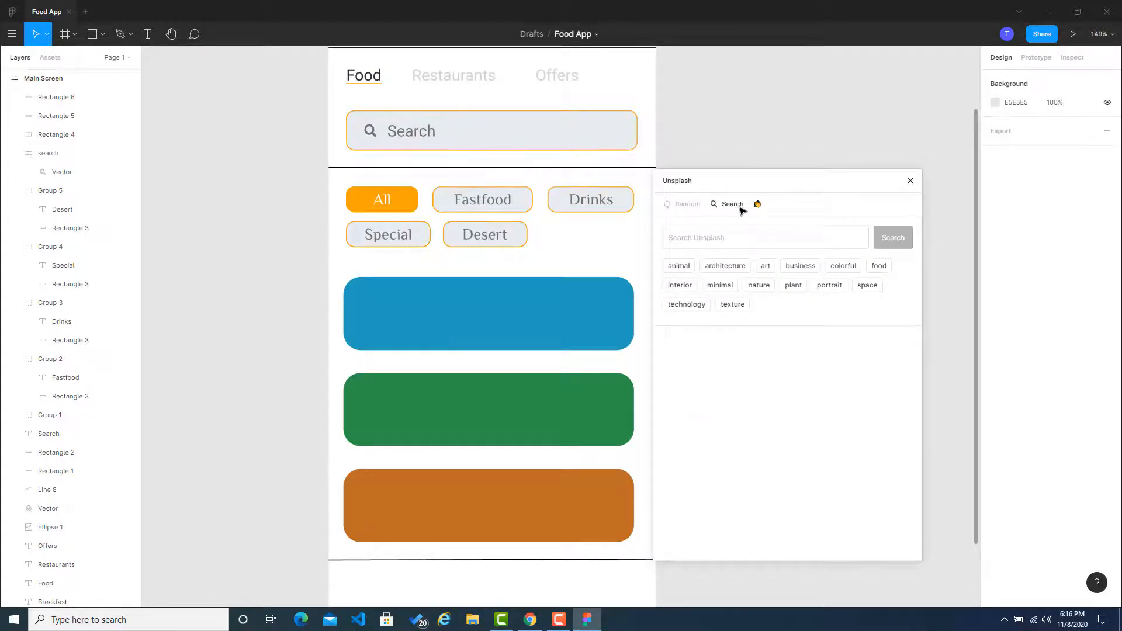
left_click(720, 239)
type("u")
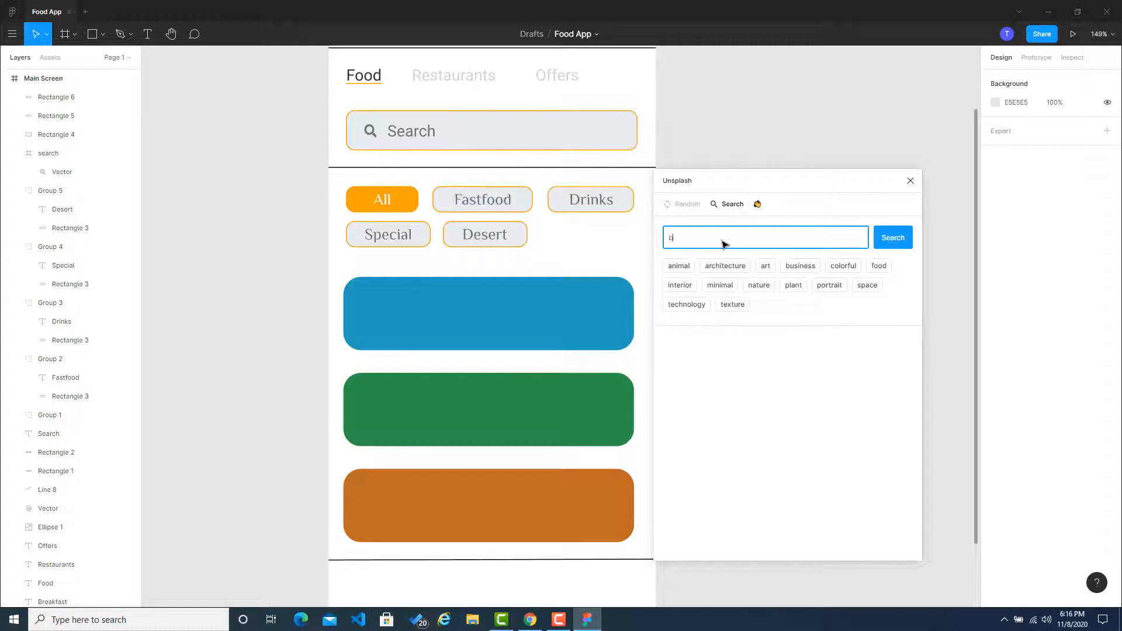
type("rger")
key("Return")
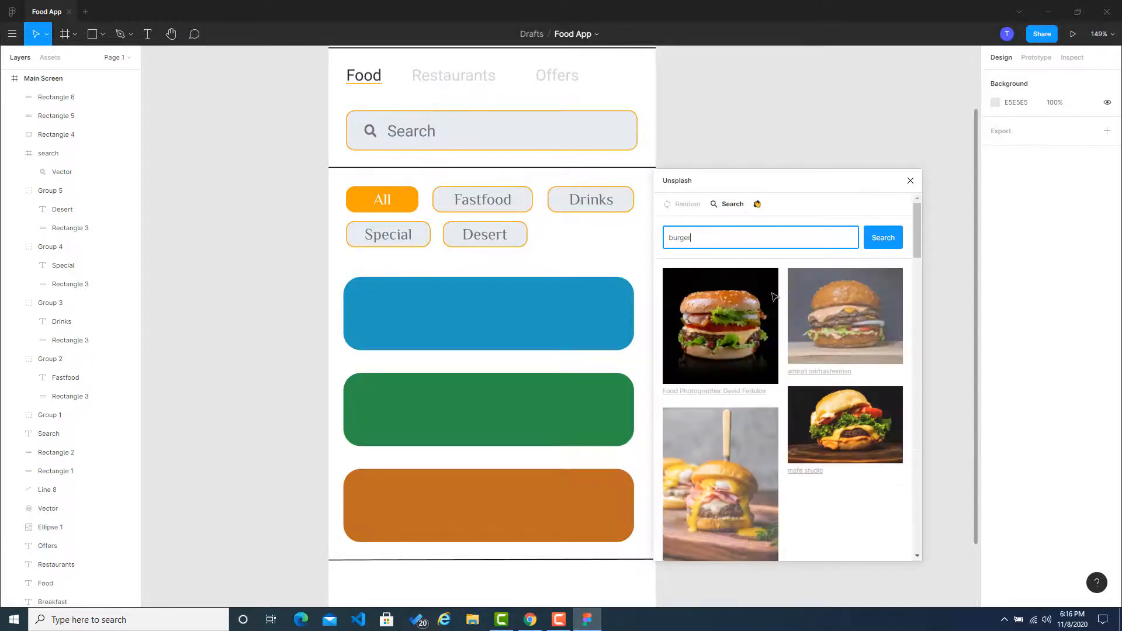
Step: Insert the first burger photo with the black background onto the canvas and close Unsplash
left_click(730, 337)
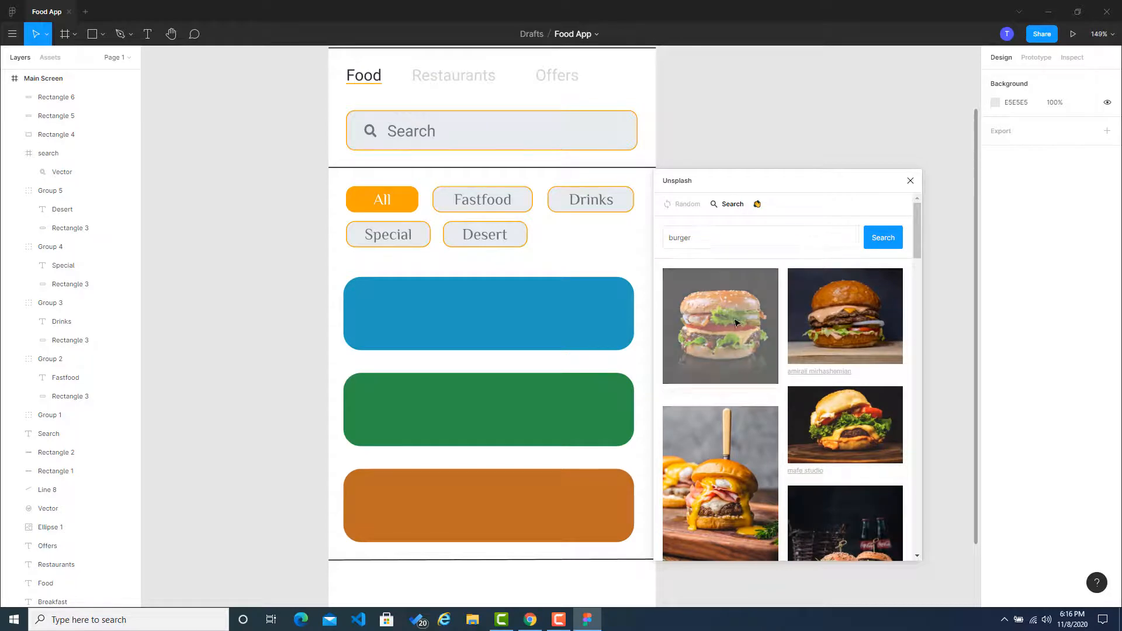
scroll(749, 322, "down", 8)
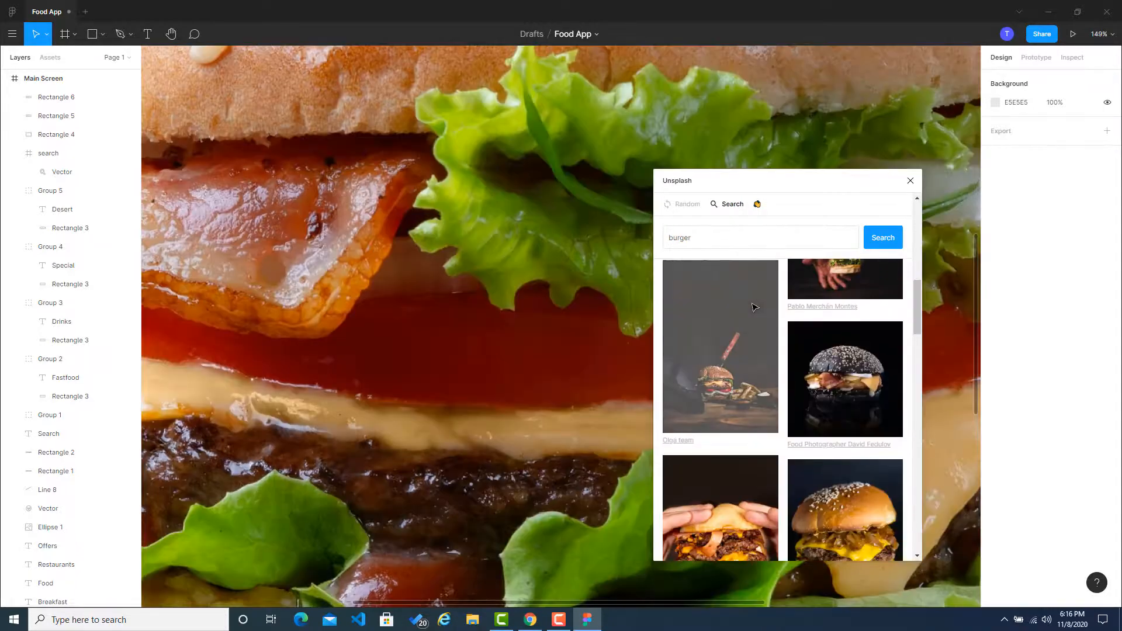
scroll(751, 313, "up", 3)
left_click(910, 181)
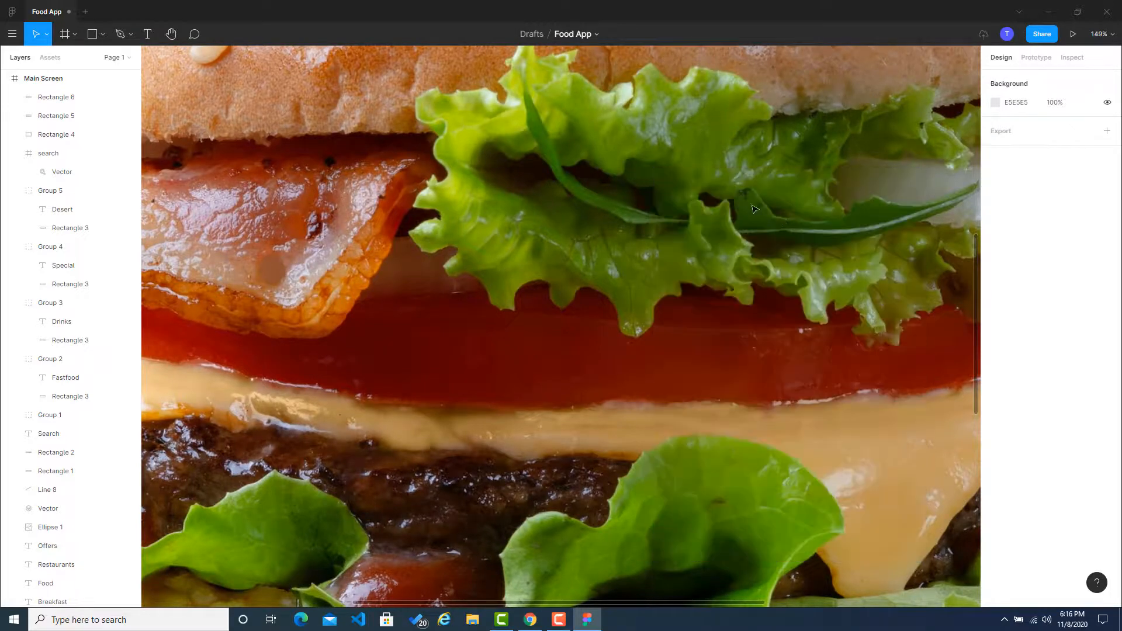
Step: Move the burger image out of the Main Screen frame and scale it down to 352 × 352, overlapping the frame's upper-right corner
scroll(752, 183, "up", 6)
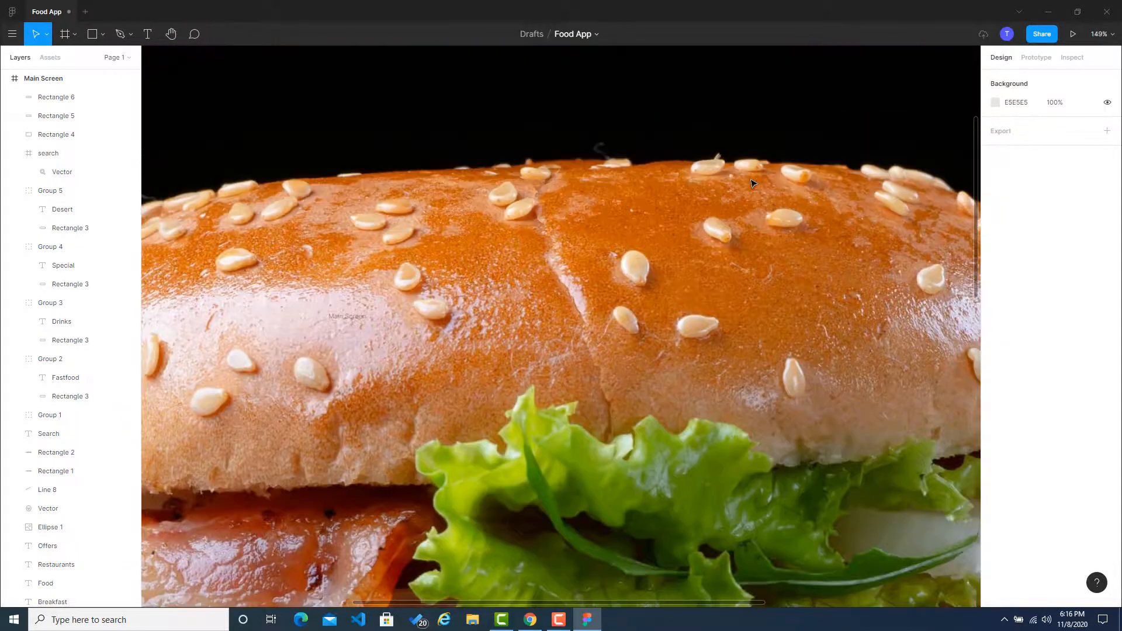
left_click_drag(799, 184, 219, 507)
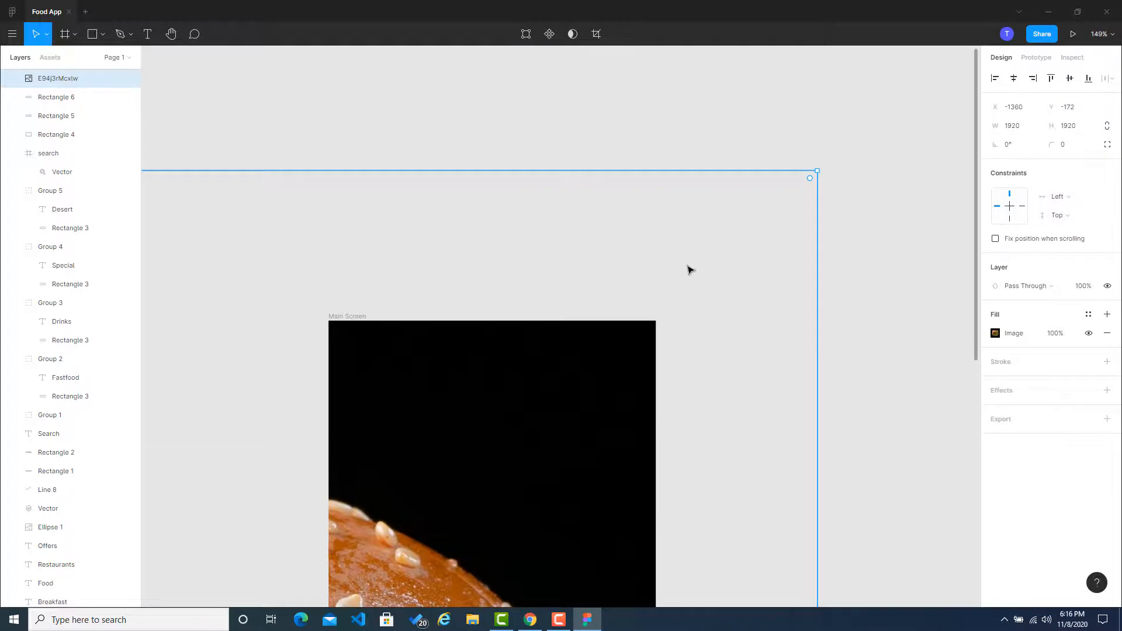
mouse_move(689, 269)
left_mouse_down()
mouse_move(731, 261)
mouse_move(841, 188)
left_mouse_up()
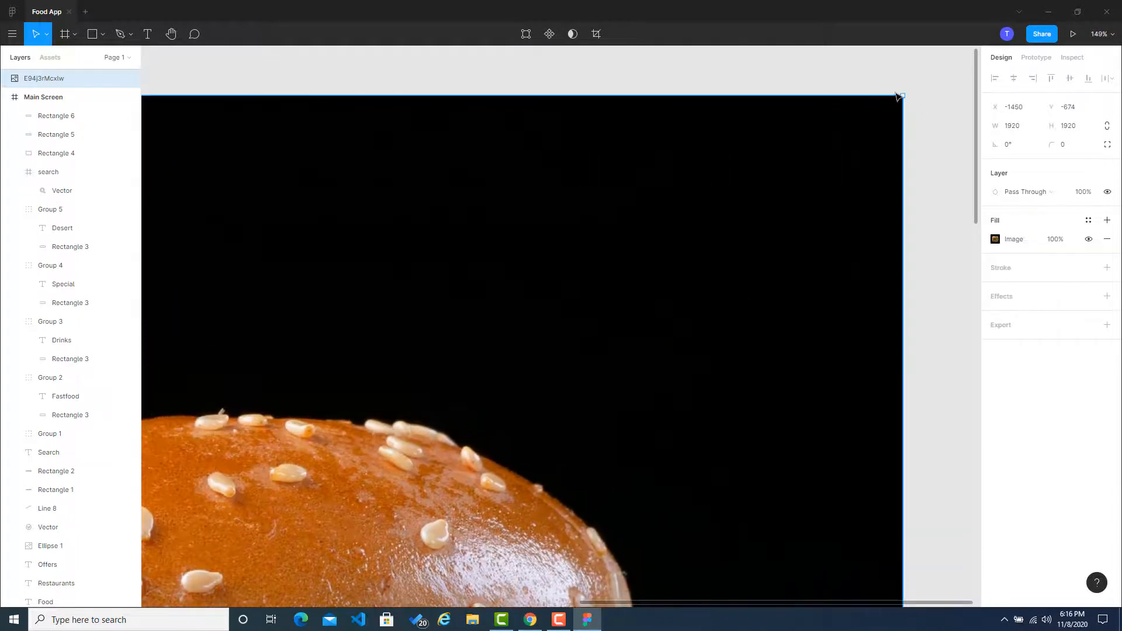
left_click_drag(902, 96, 774, 182)
left_click_drag(931, 95, 451, 385)
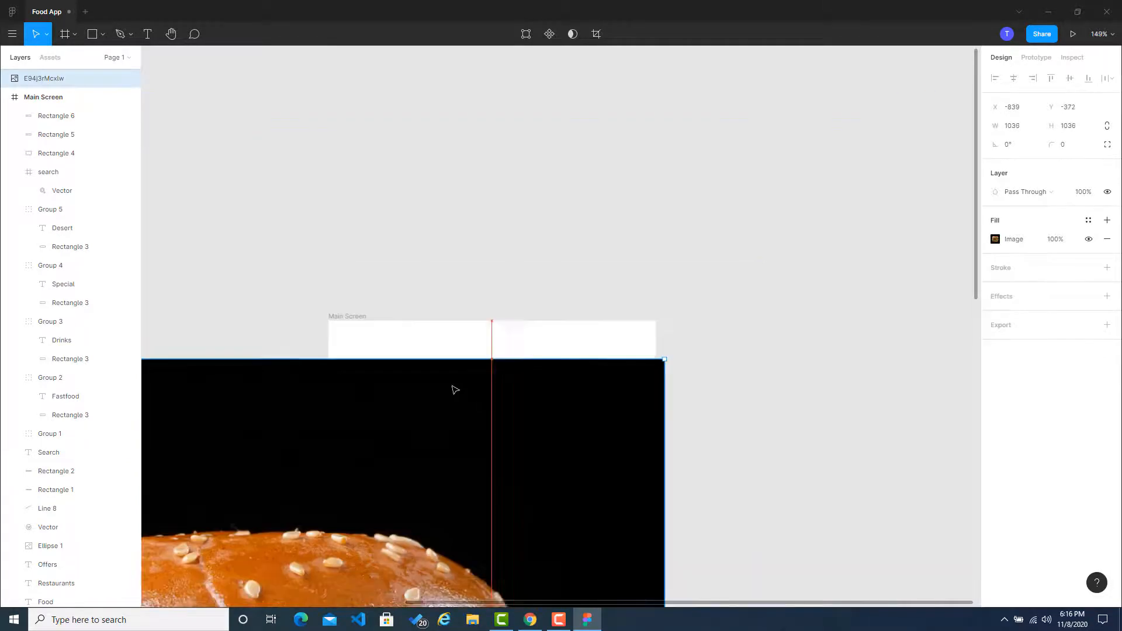
left_click_drag(475, 433, 771, 156)
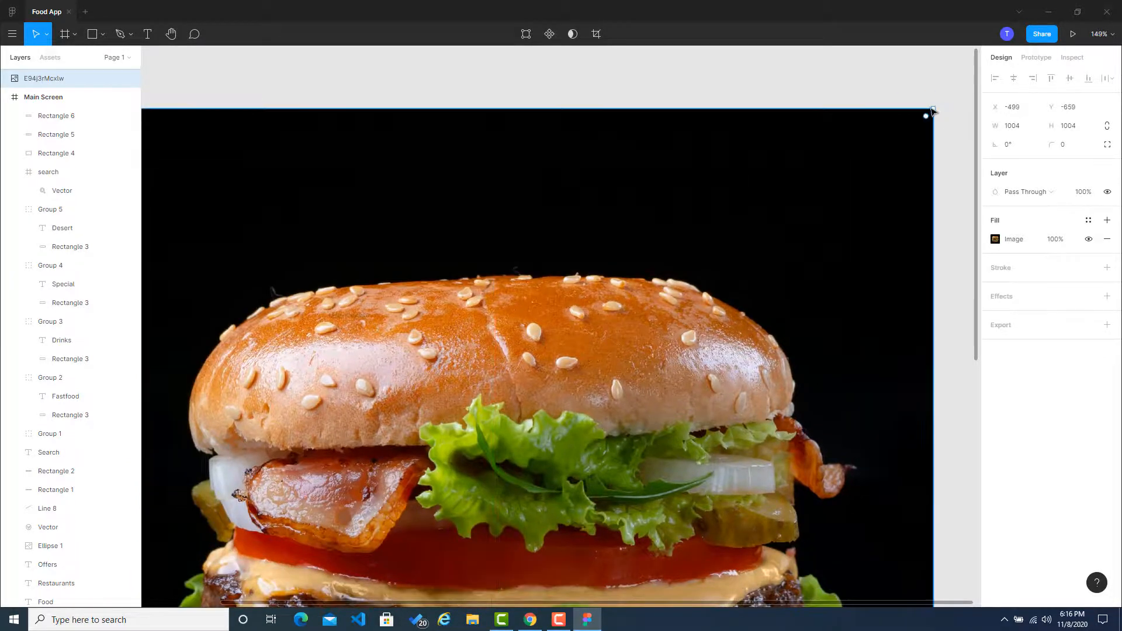
left_click_drag(932, 111, 655, 389)
left_click_drag(443, 461, 660, 201)
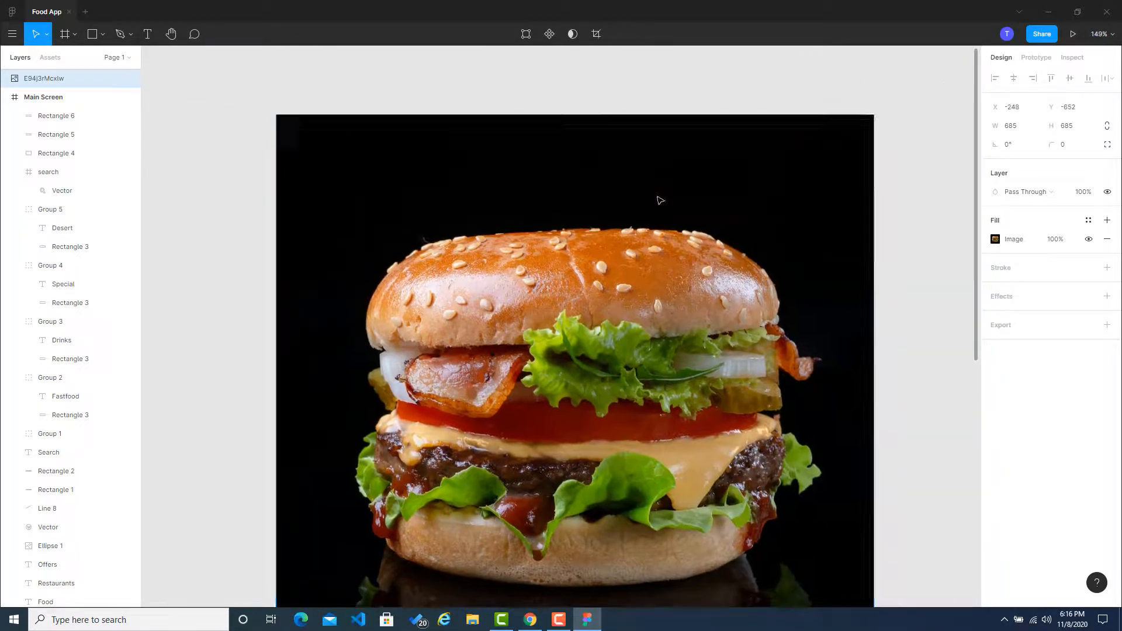
left_click_drag(876, 119, 584, 403)
left_click_drag(453, 409, 686, 219)
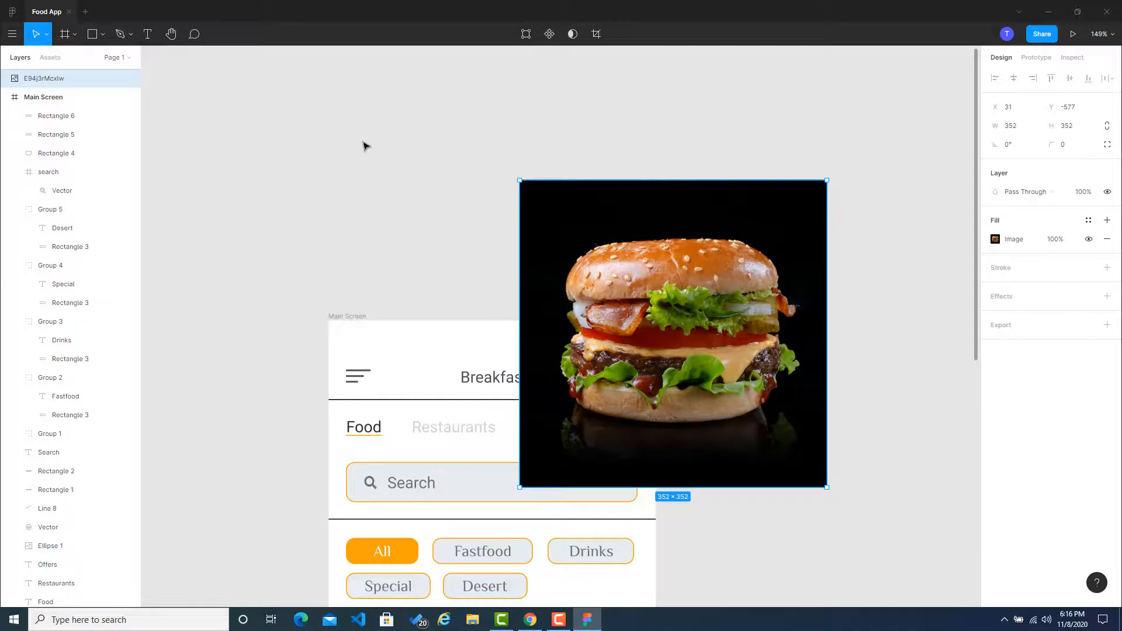
Step: Install the Remove BG plugin from the Figma Community's plugin listing
left_click(12, 12)
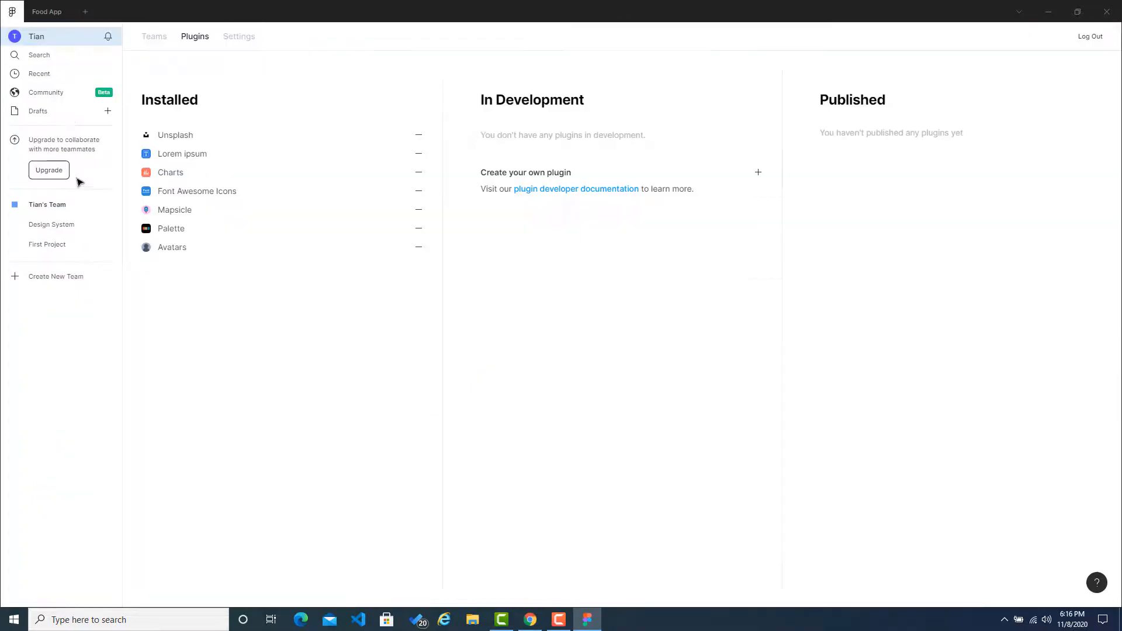
left_click(49, 98)
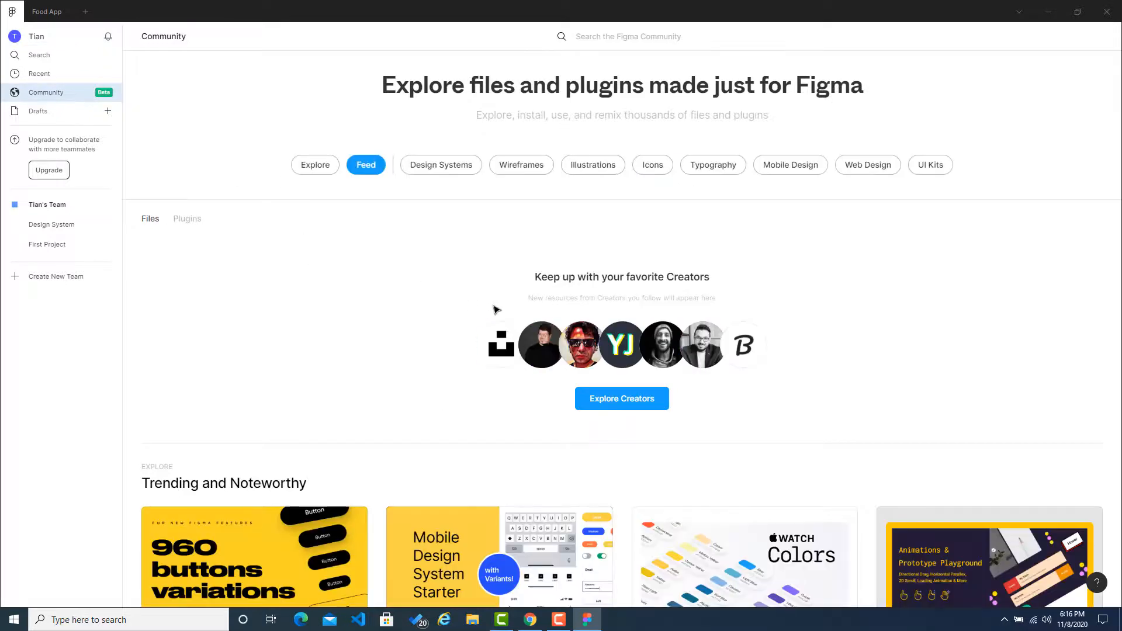
left_click(182, 220)
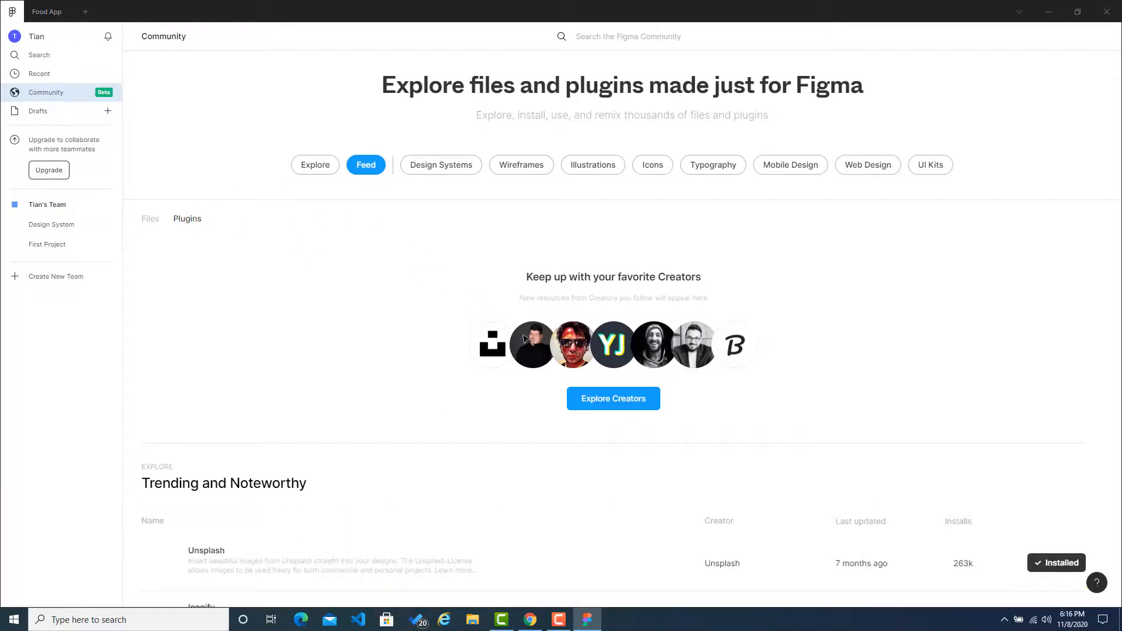
scroll(299, 380, "down", 1)
scroll(299, 380, "down", 9)
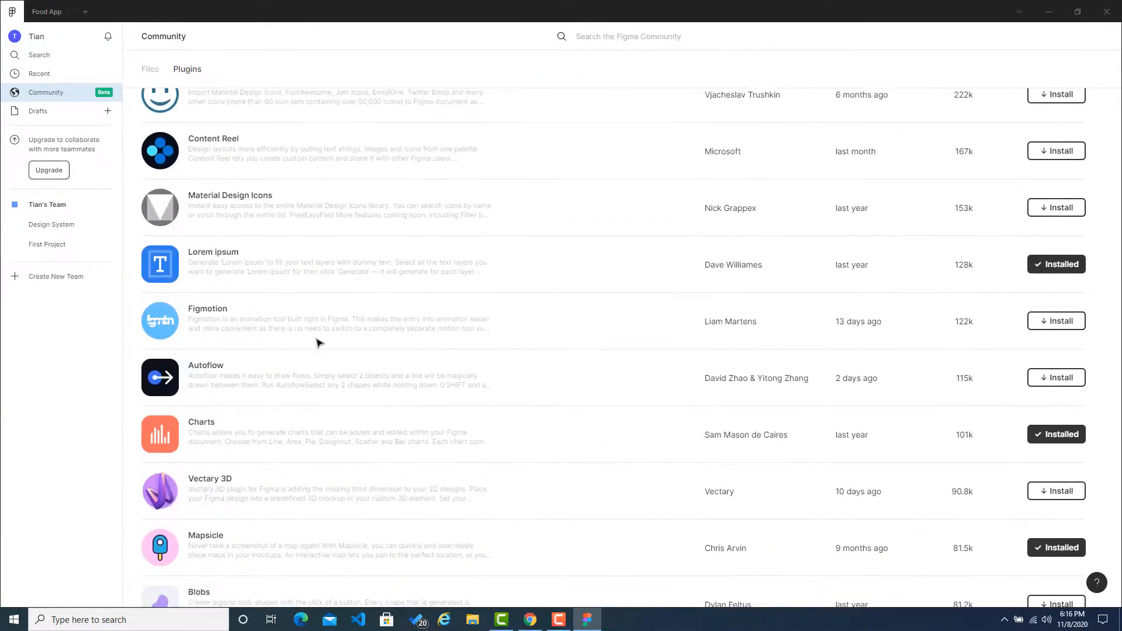
scroll(320, 343, "down", 7)
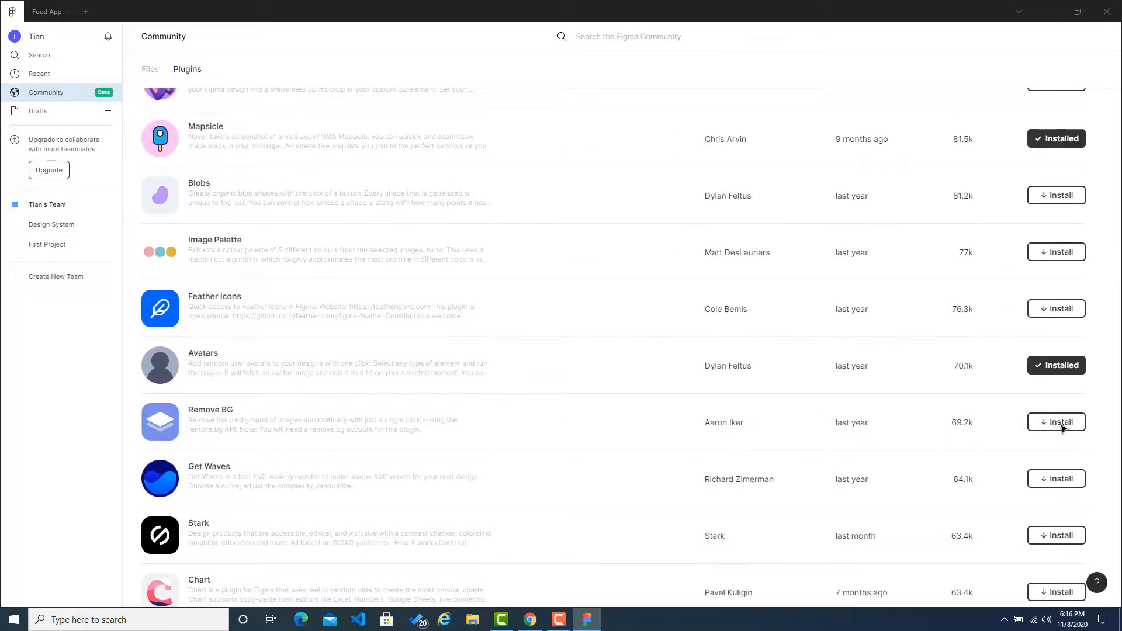
left_click(1061, 424)
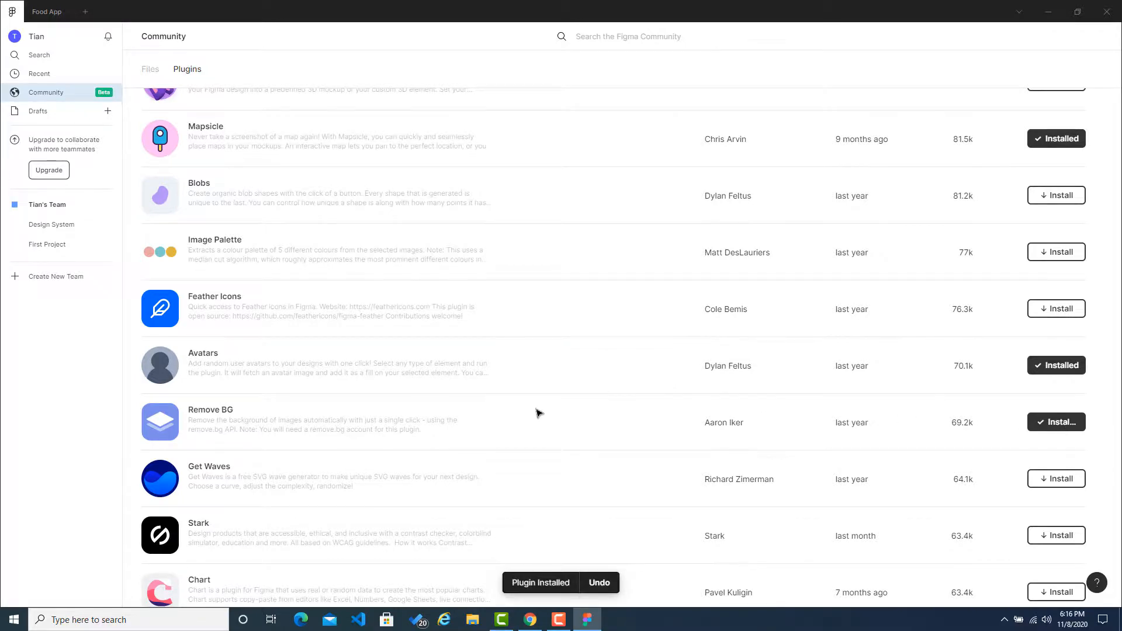
Step: Return to the Food App file and try to remove the burger image's background with the Remove BG plugin
left_click(48, 13)
left_click(693, 307)
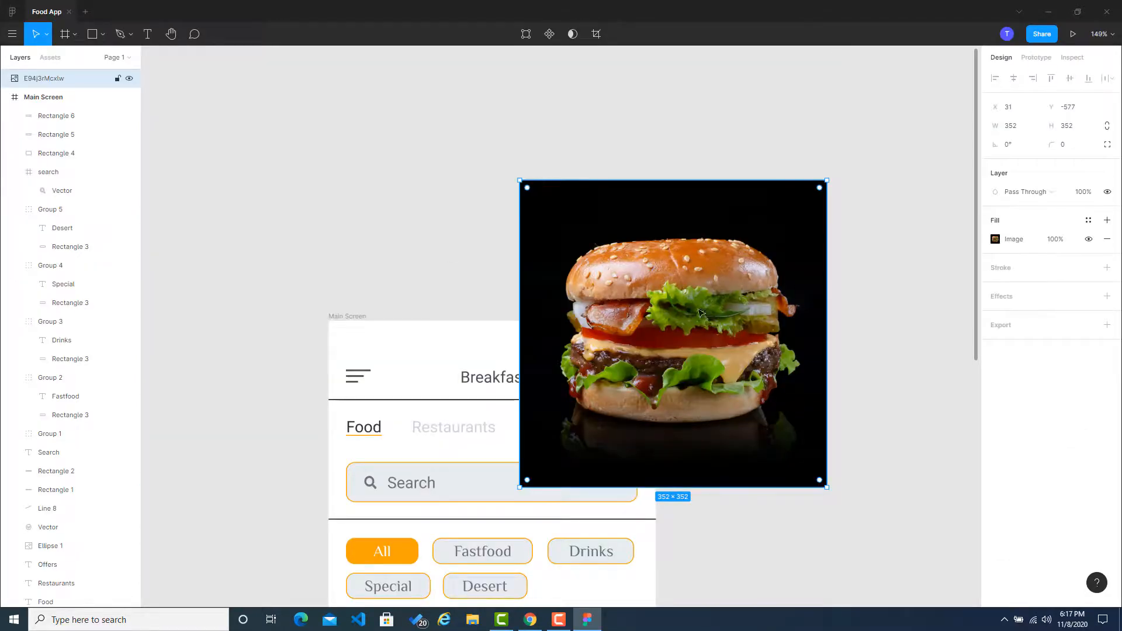
scroll(869, 371, "down", 3)
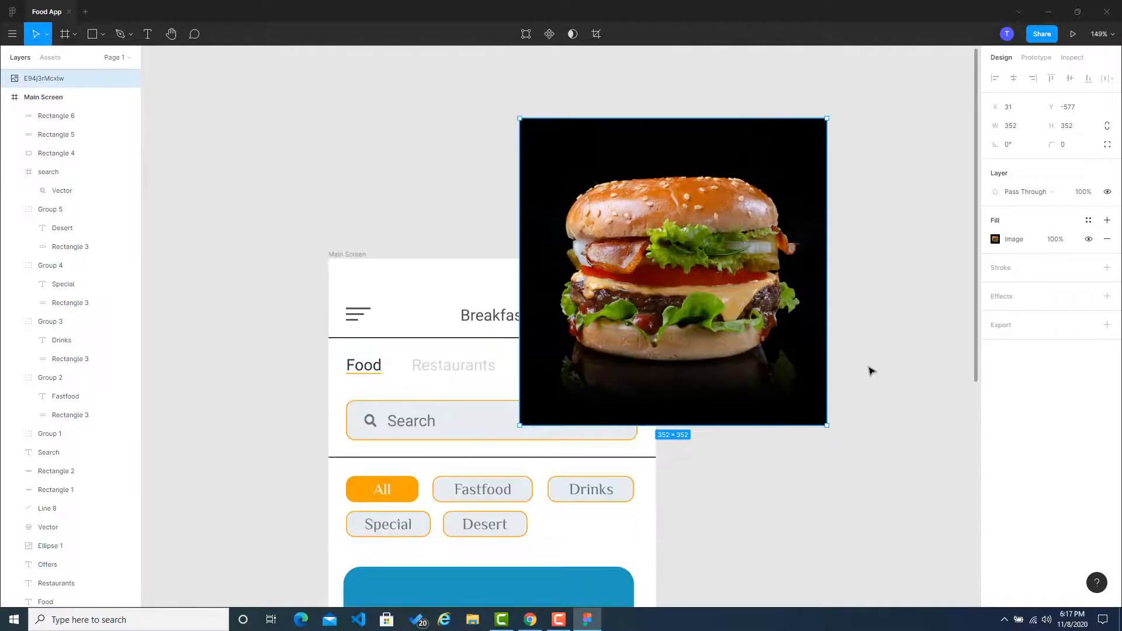
scroll(870, 372, "up", 1)
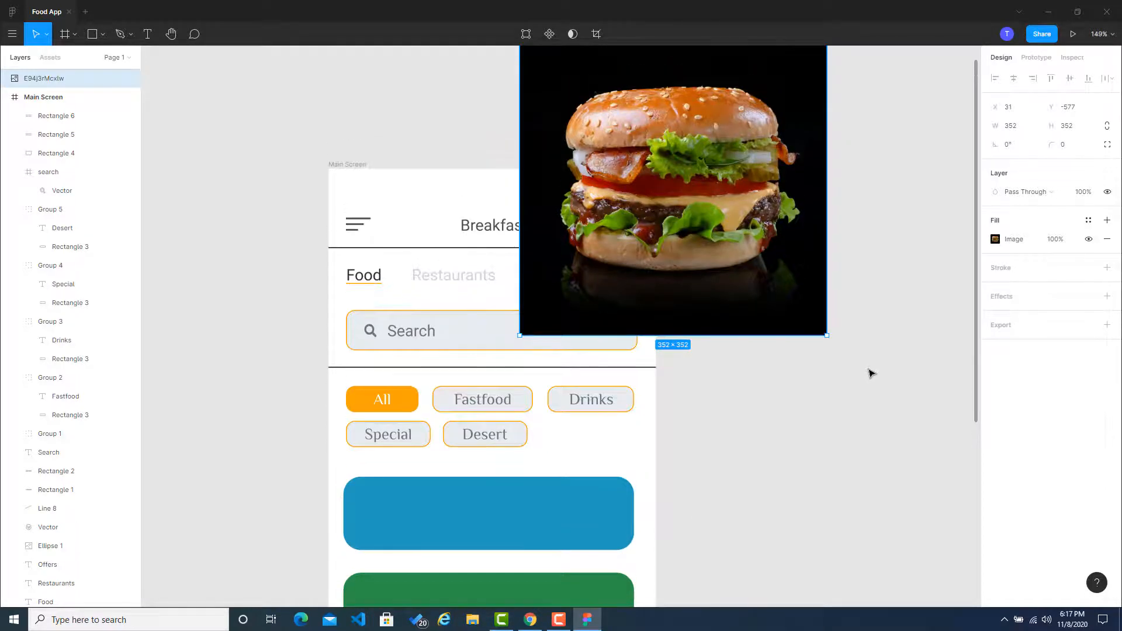
scroll(626, 331, "down", 1)
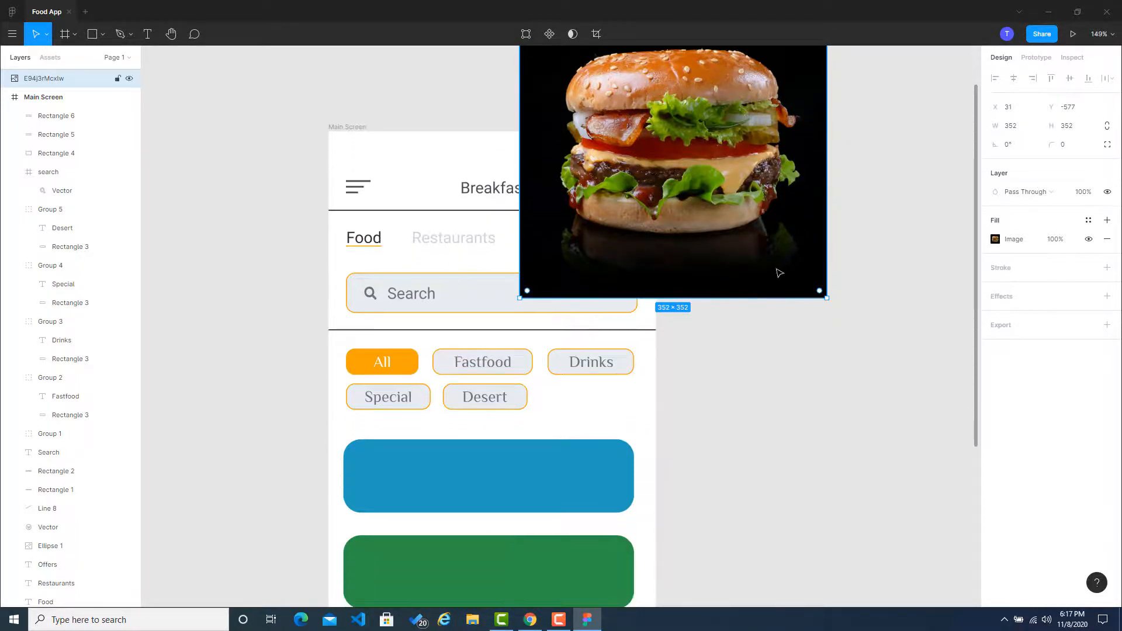
right_click(779, 271)
mouse_move(837, 478)
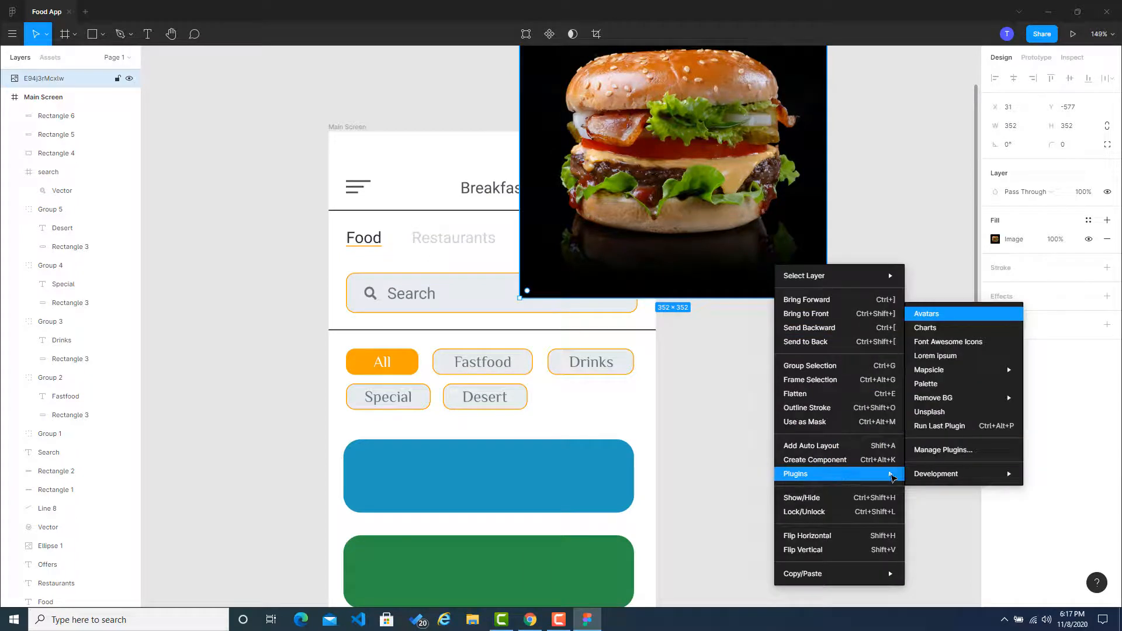
mouse_move(949, 397)
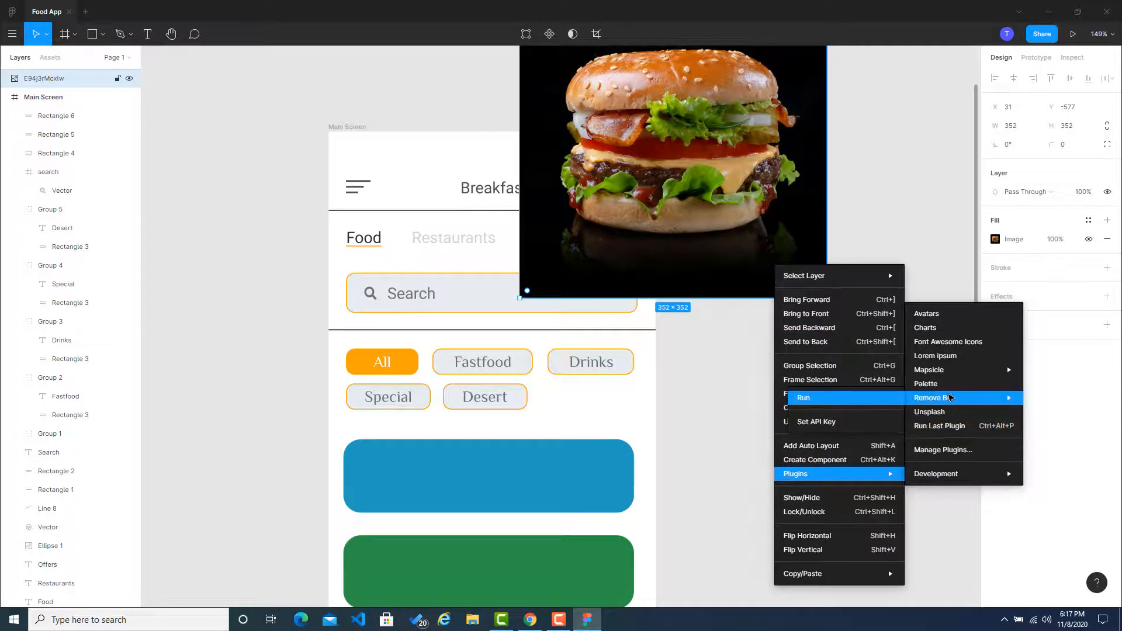
left_click(856, 401)
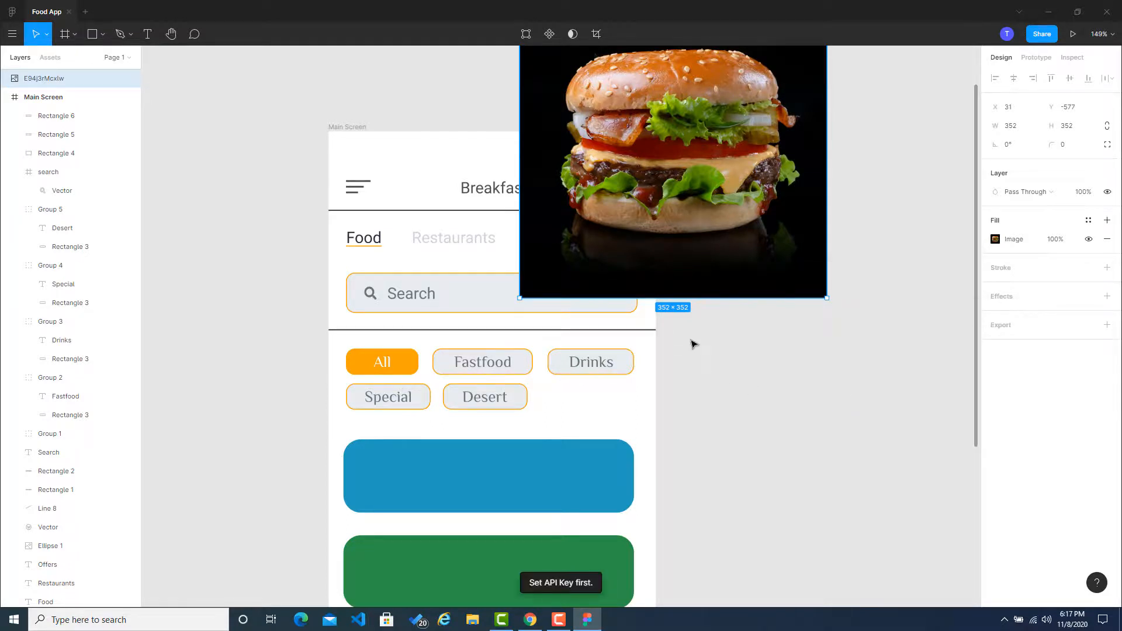
Step: Move the burger image down over the right part of the blue and green cards
scroll(695, 342, "up", 1)
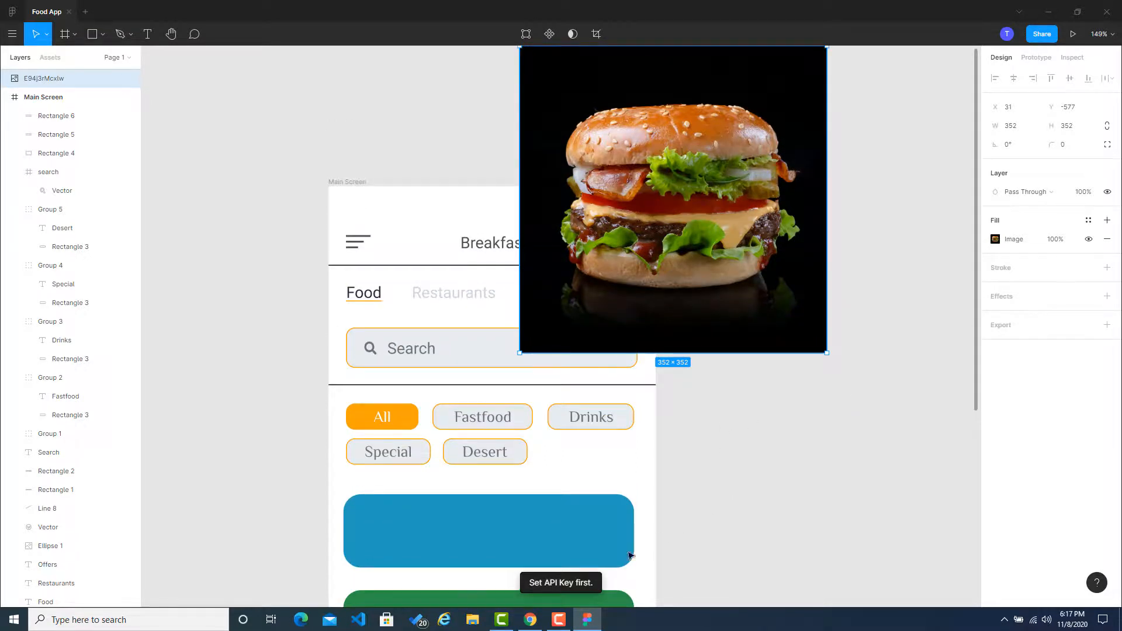
scroll(722, 468, "down", 1)
scroll(722, 468, "down", 2)
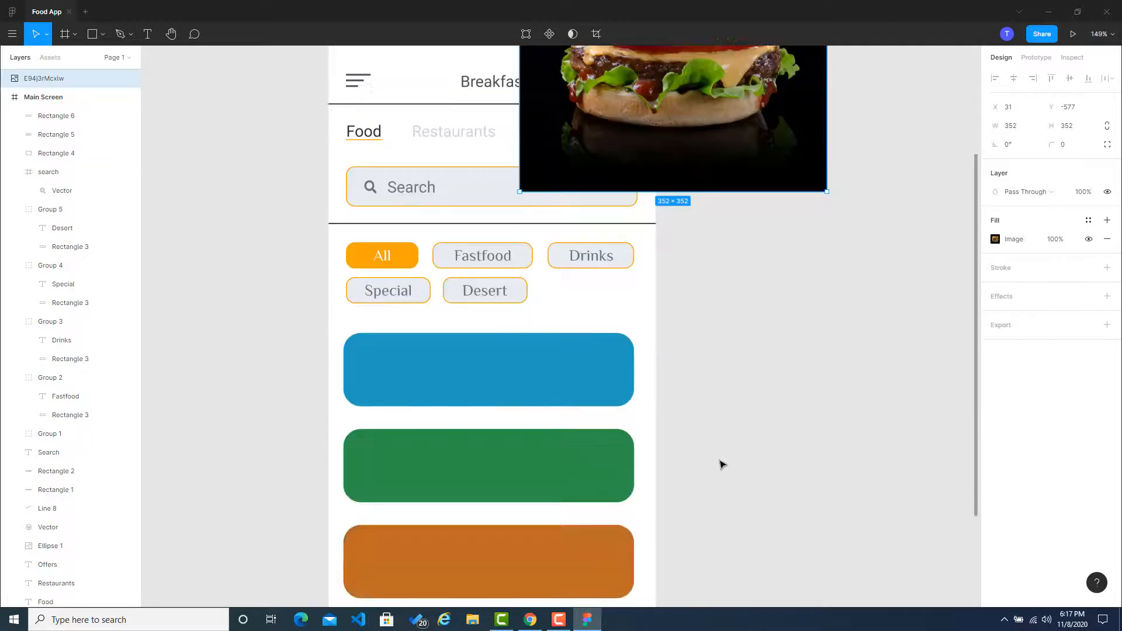
left_click_drag(752, 167, 702, 485)
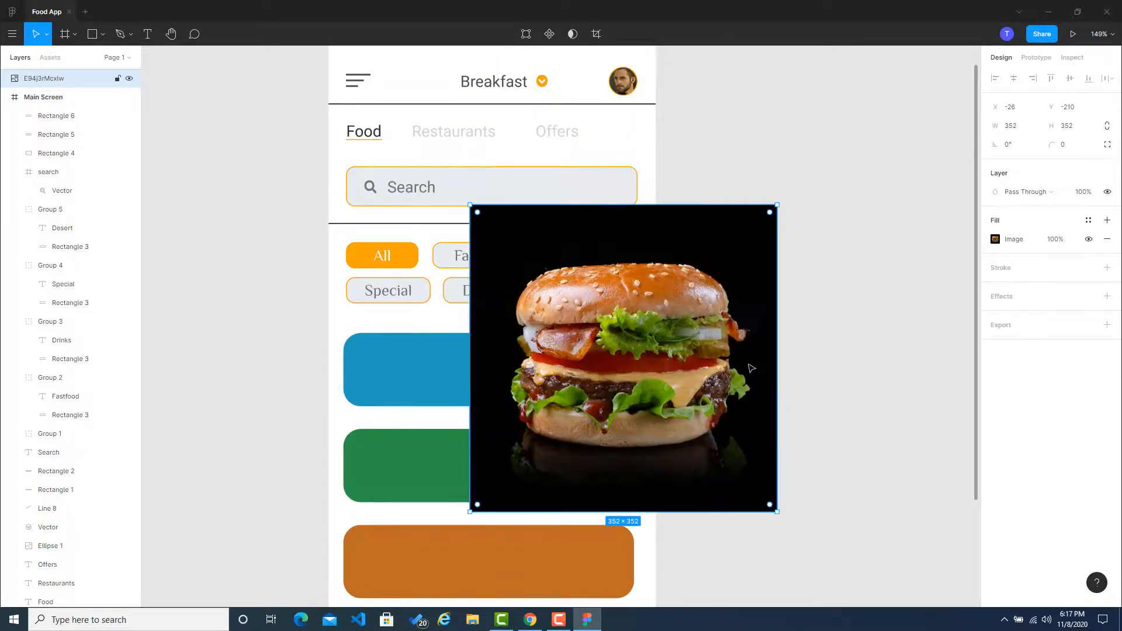
Step: Scale the burger image down to 75 × 75 and place it over the blue card's right end
left_click_drag(715, 296, 700, 335)
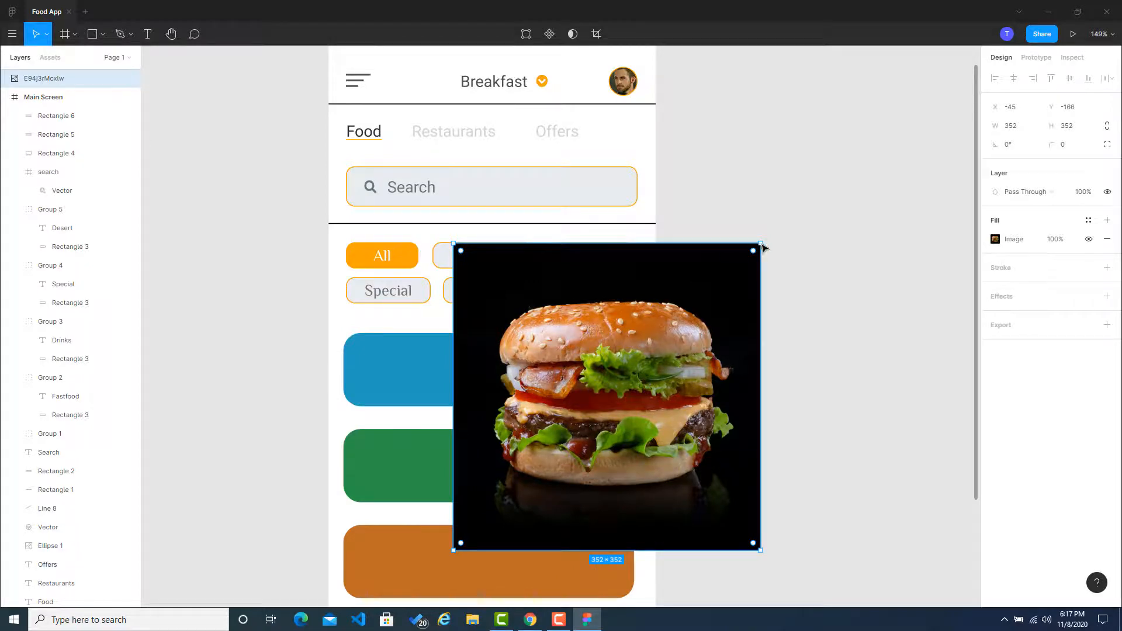
left_click_drag(760, 243, 611, 393)
left_click_drag(524, 490, 569, 411)
scroll(587, 378, "left", 5)
scroll(737, 378, "up", 5)
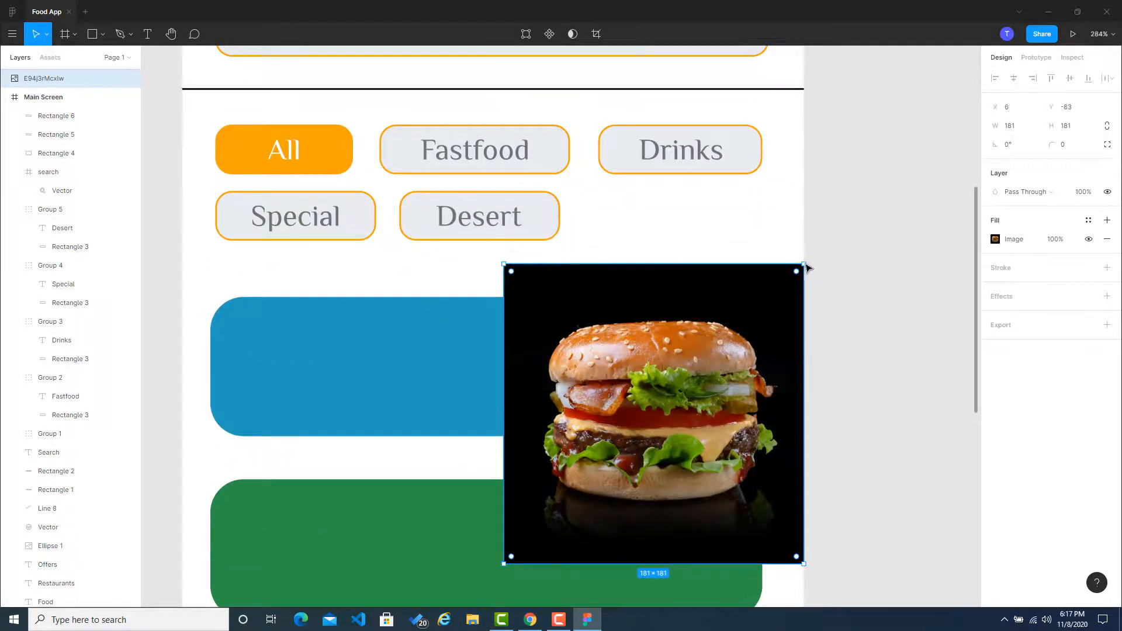
left_click_drag(809, 266, 713, 336)
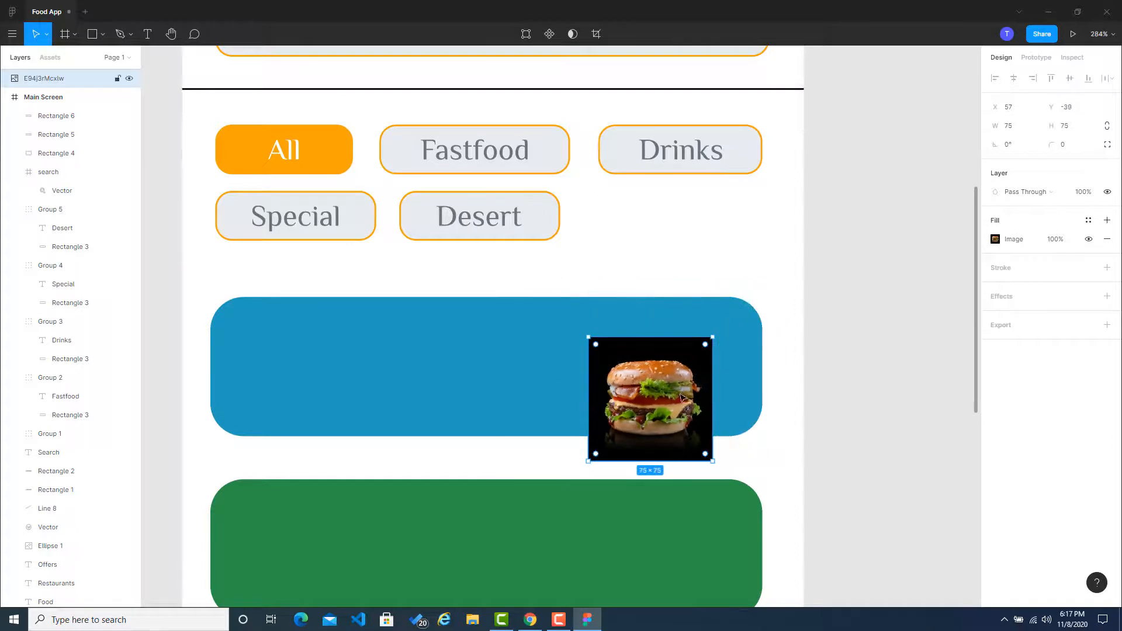
left_click_drag(683, 398, 680, 367)
left_click(879, 370)
left_click(882, 345)
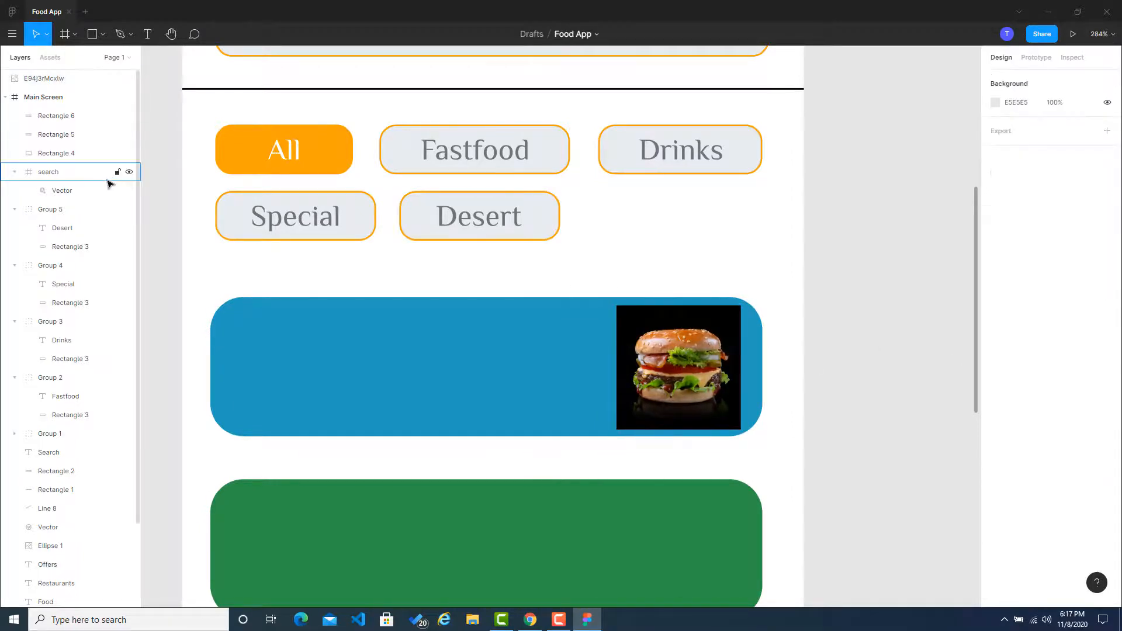
Step: Draw a 70 × 70 circle with the Ellipse tool, centred over the burger image at X 264, Y 360
left_click(103, 34)
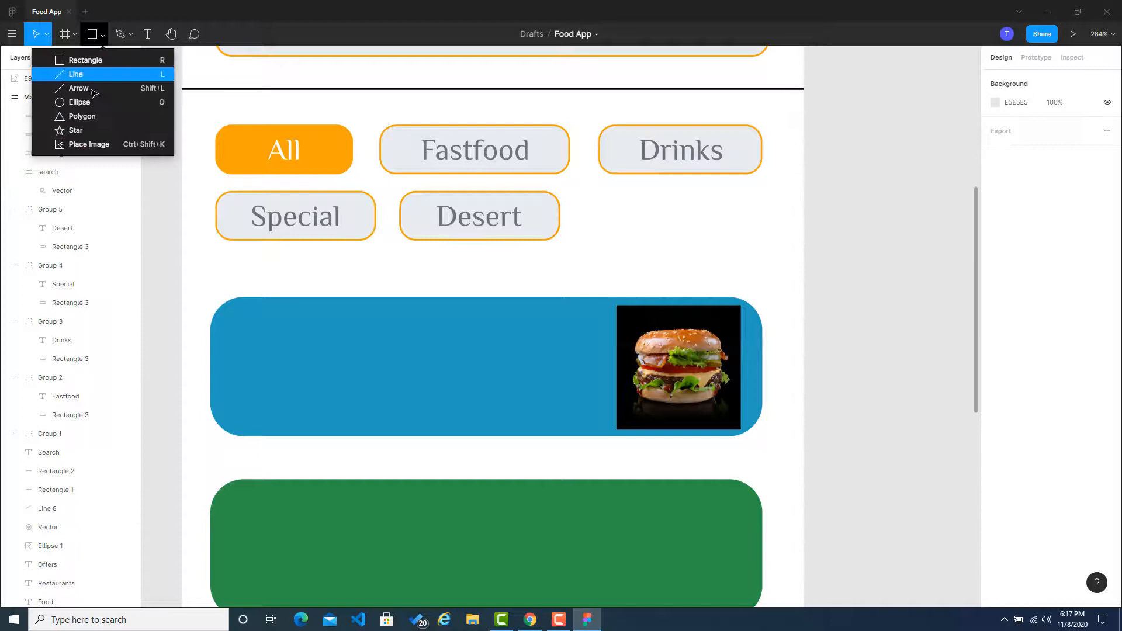
left_click(80, 102)
left_click_drag(535, 337, 711, 381)
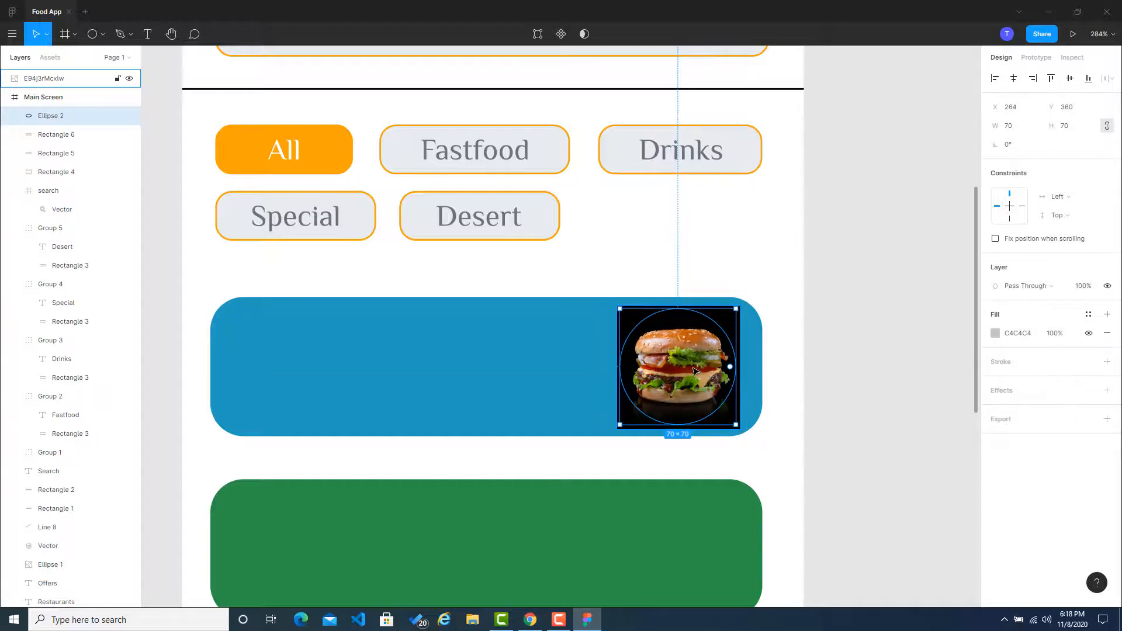
Step: Turn the circle over the burger image into a mask
right_click(694, 370)
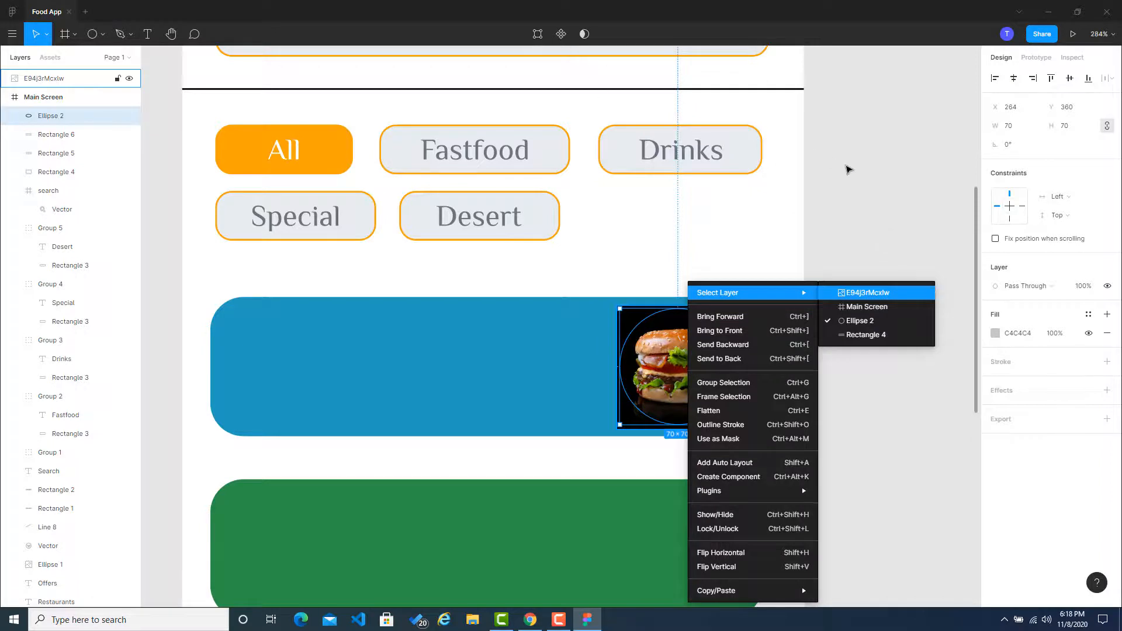
left_click(868, 293)
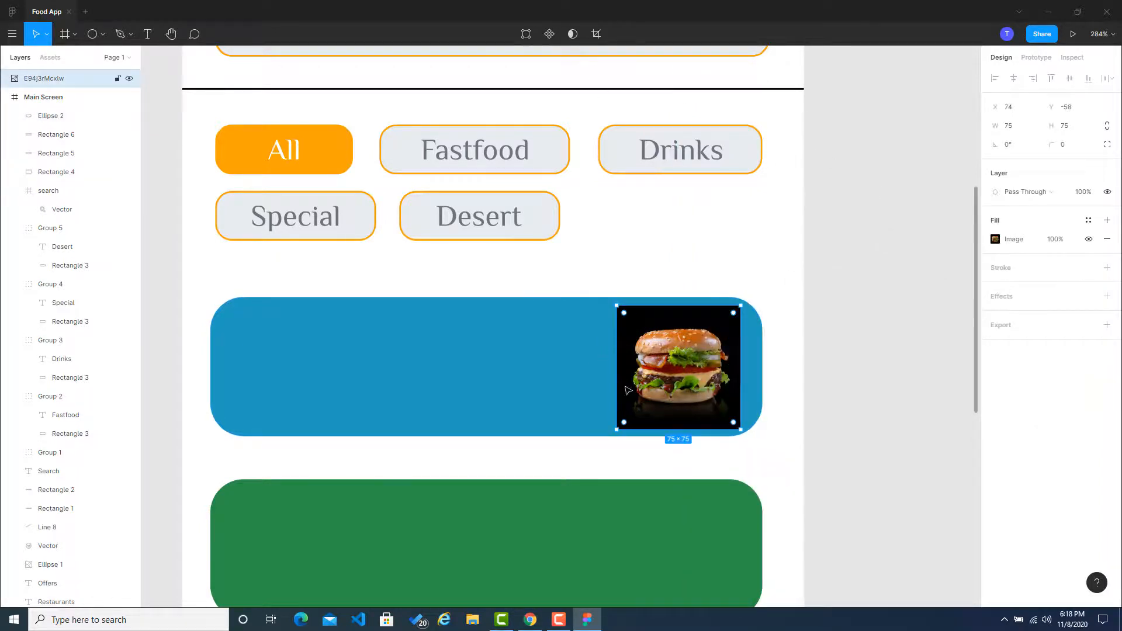
left_click(66, 171)
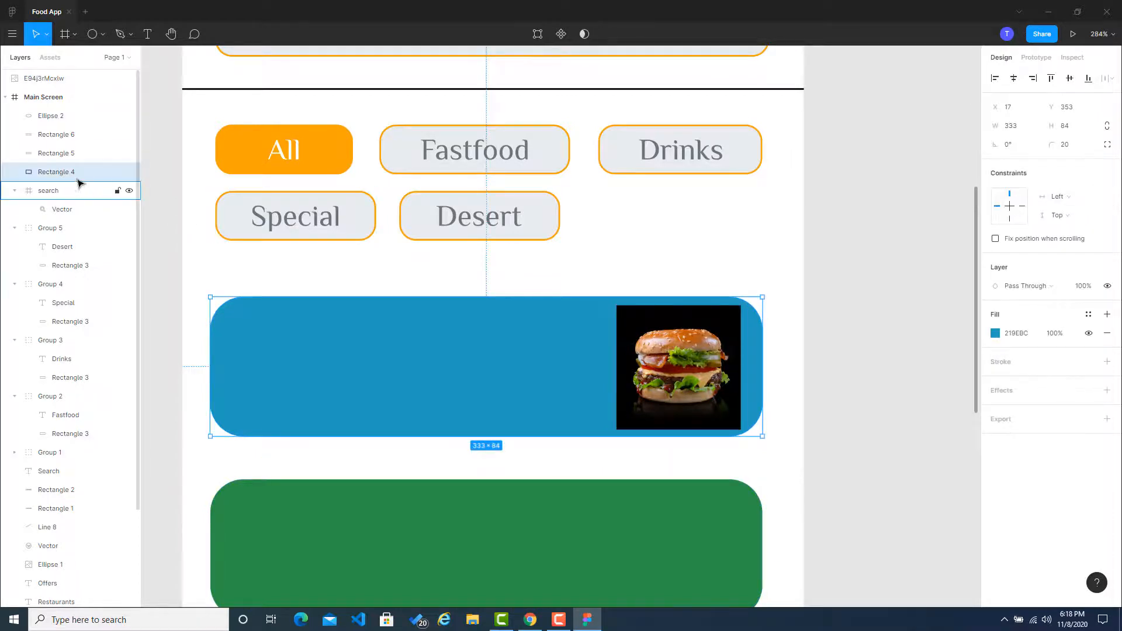
left_click(68, 105)
left_click(651, 353)
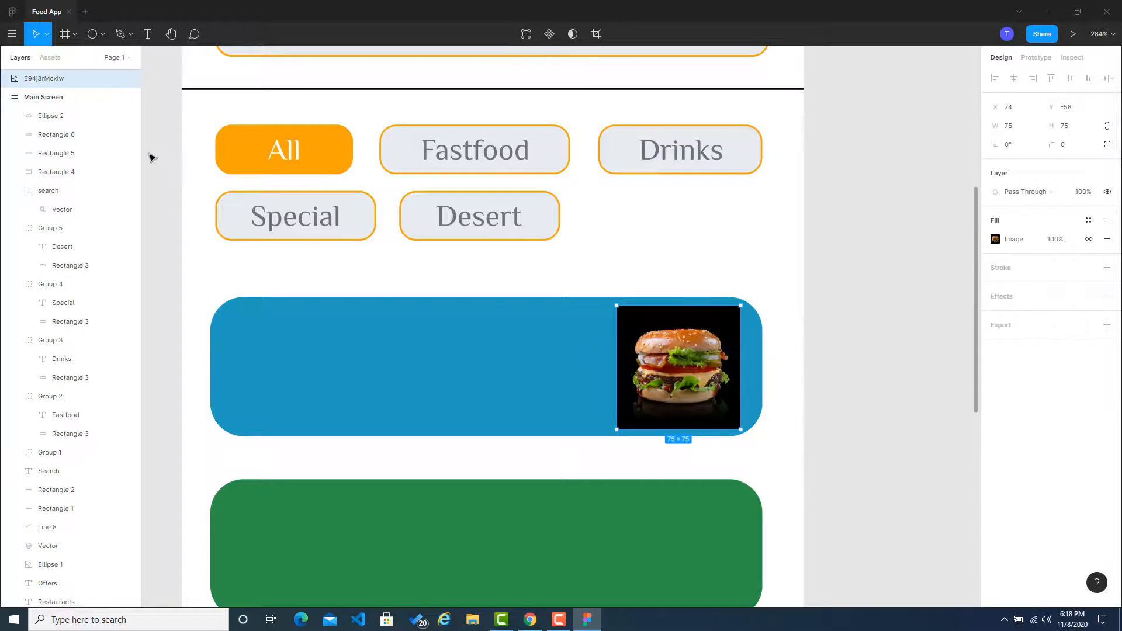
left_click(70, 116)
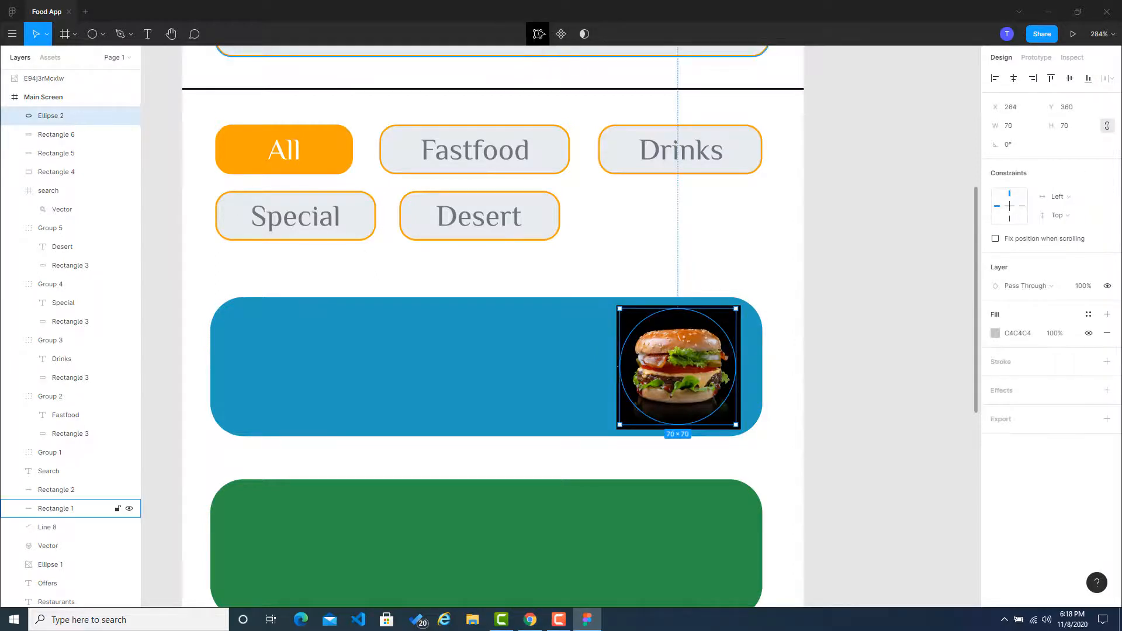
left_click(583, 34)
left_click(869, 306)
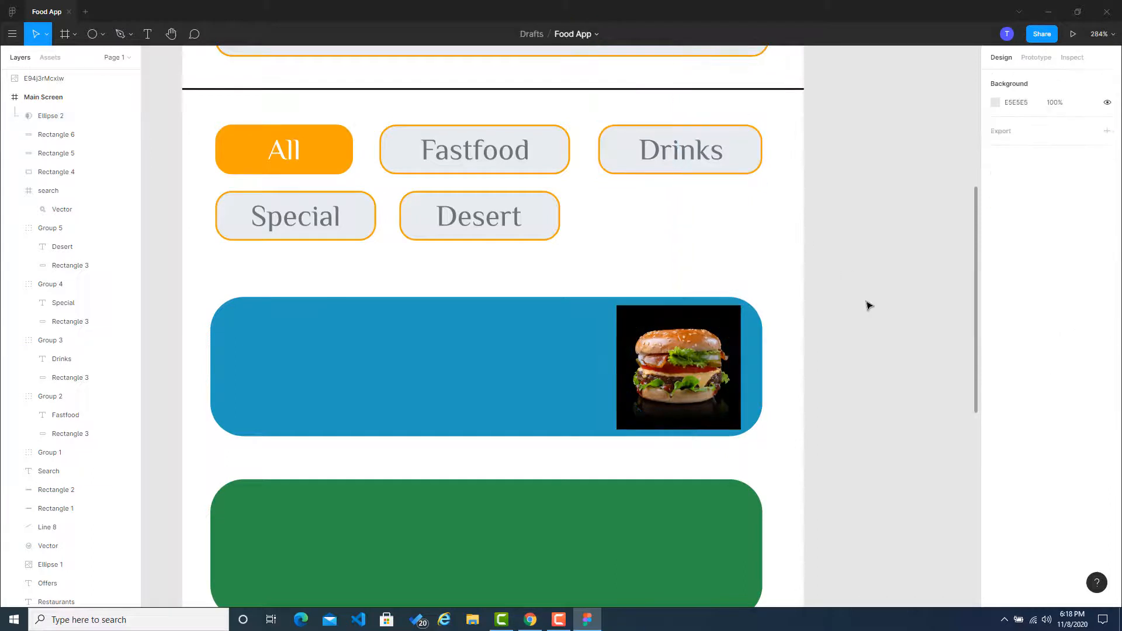
Step: Move the burger image off the blue card so it straddles the Main Screen frame's right edge
left_click_drag(678, 409, 844, 379)
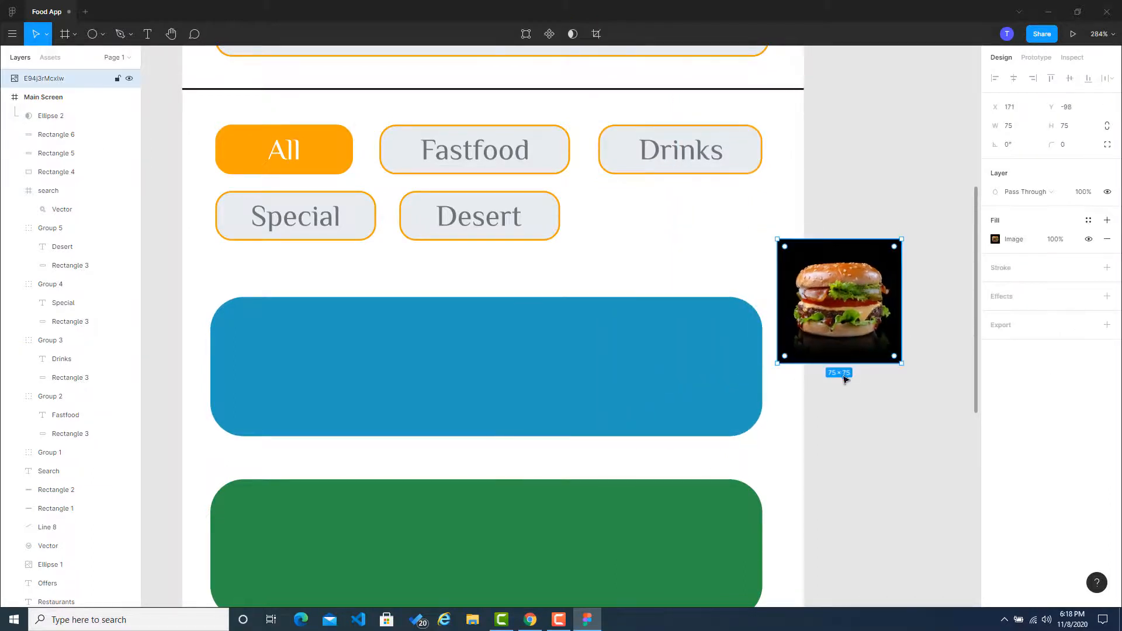
left_click(831, 429)
left_click(725, 385)
left_click_drag(703, 377, 645, 370)
key("ctrl+z")
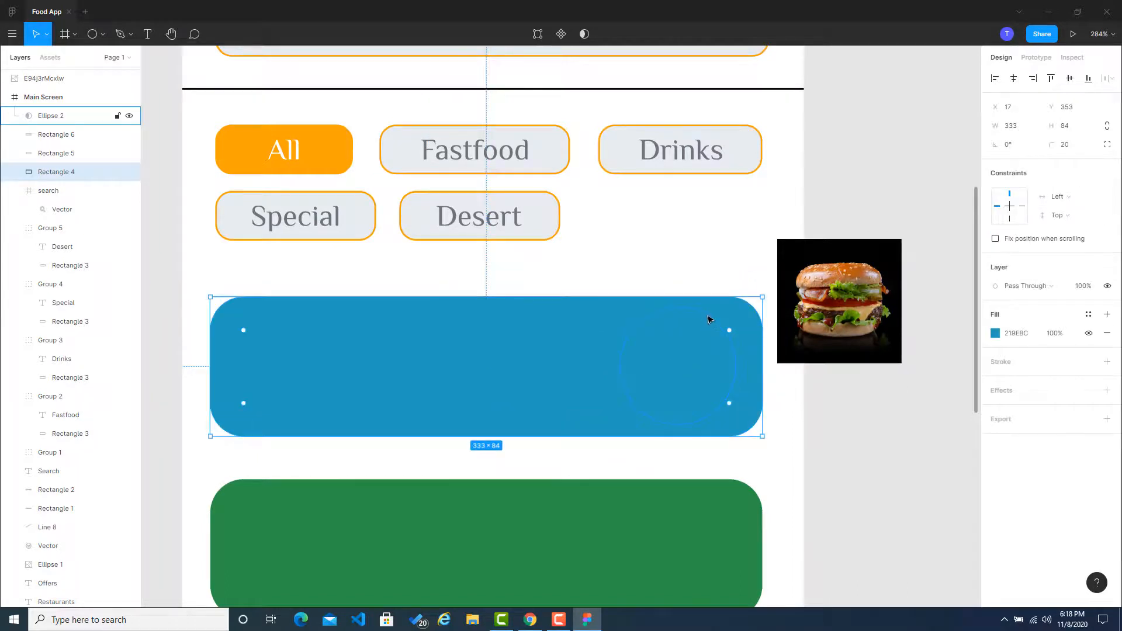
left_click_drag(708, 319, 774, 315)
double_click(713, 324)
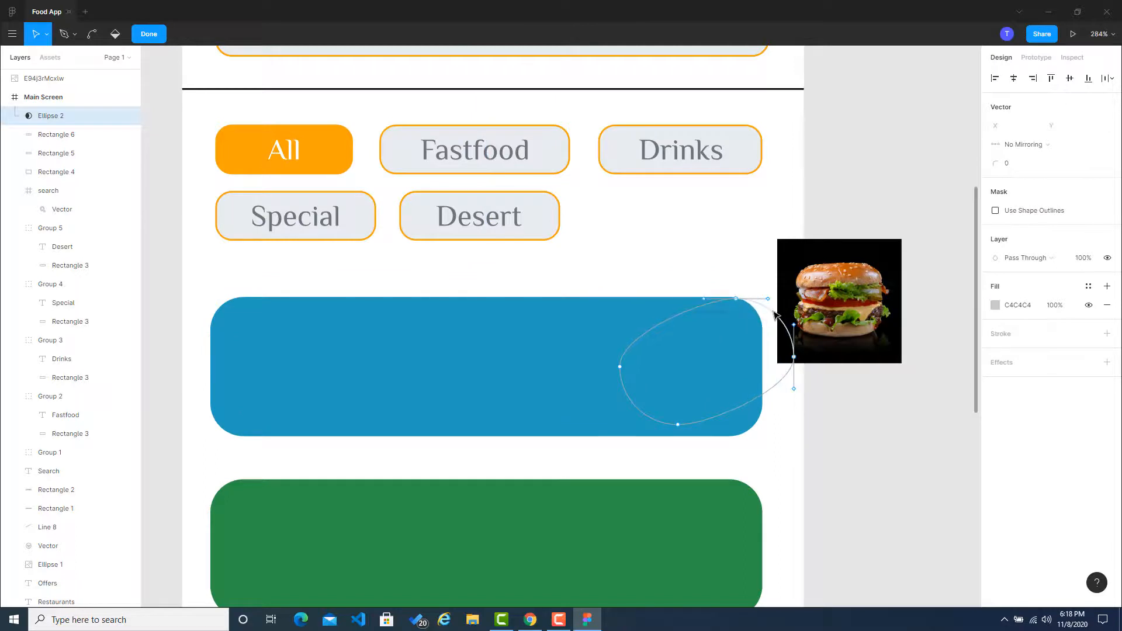
key("ctrl+z")
Step: Move the mask circle's whole outline onto the burger image beside the blue card and leave vector editing
left_click_drag(671, 321, 832, 284)
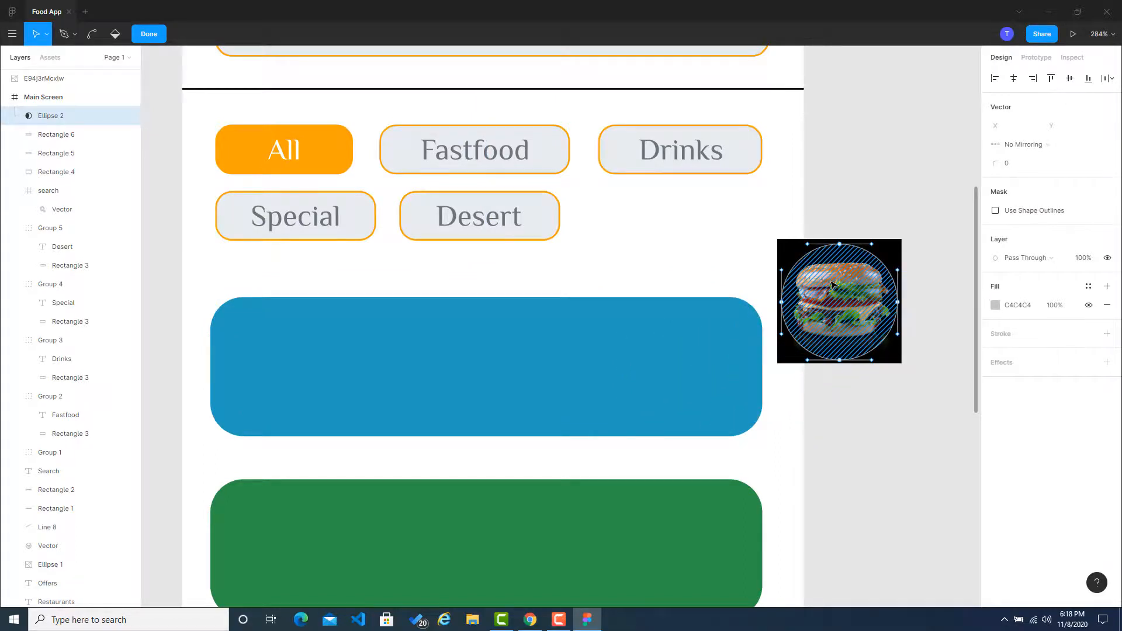
left_click_drag(831, 284, 832, 282)
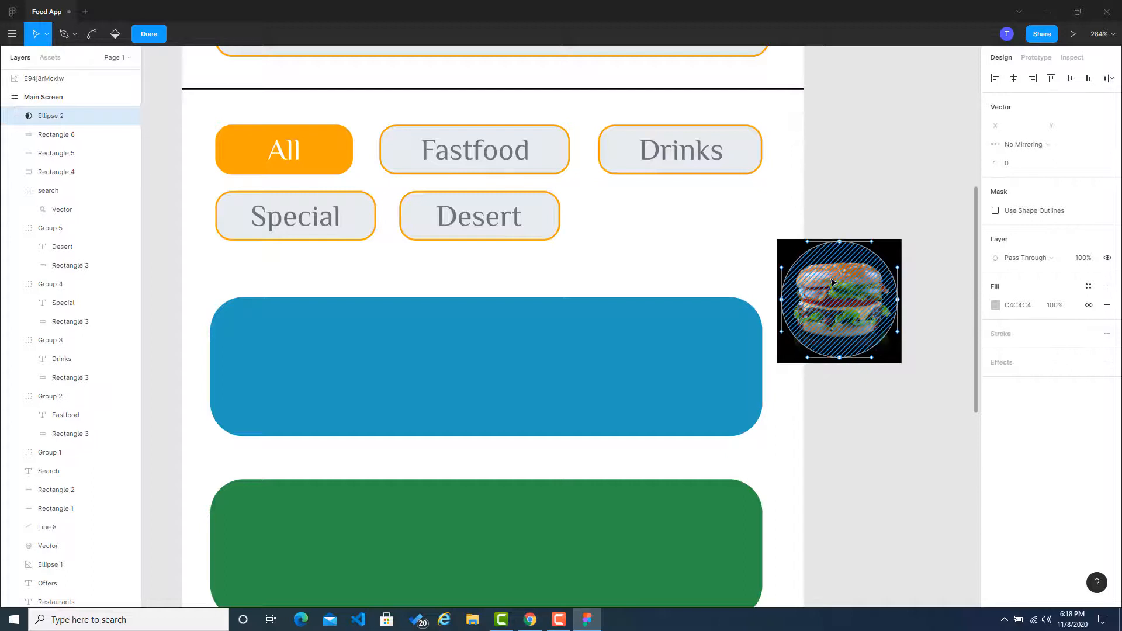
left_click(963, 176)
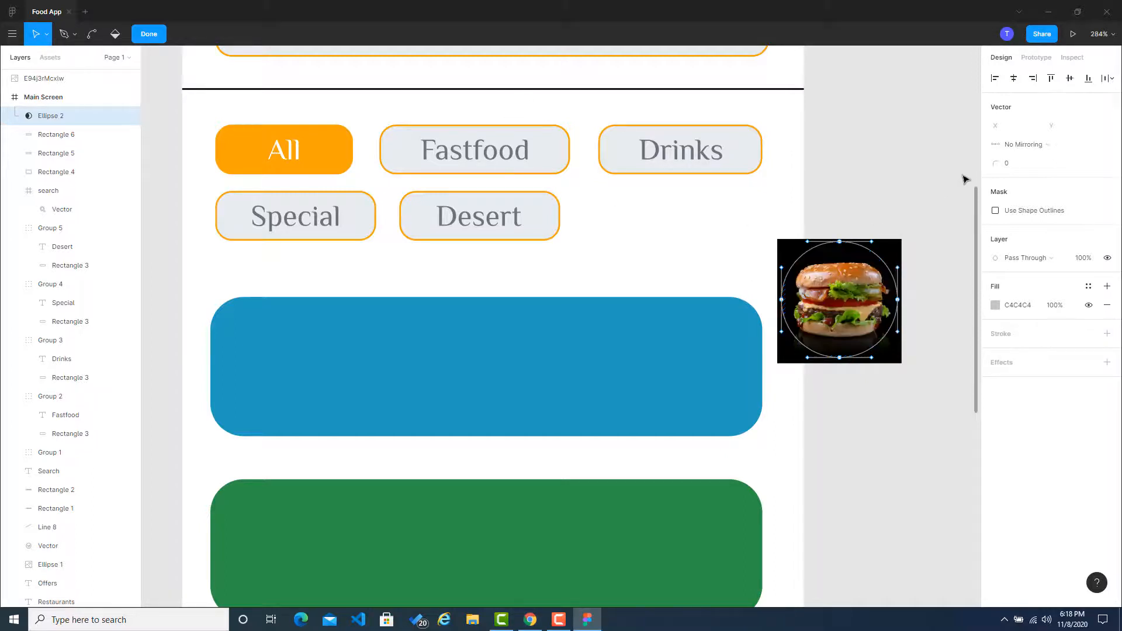
left_click(839, 355)
key("Escape")
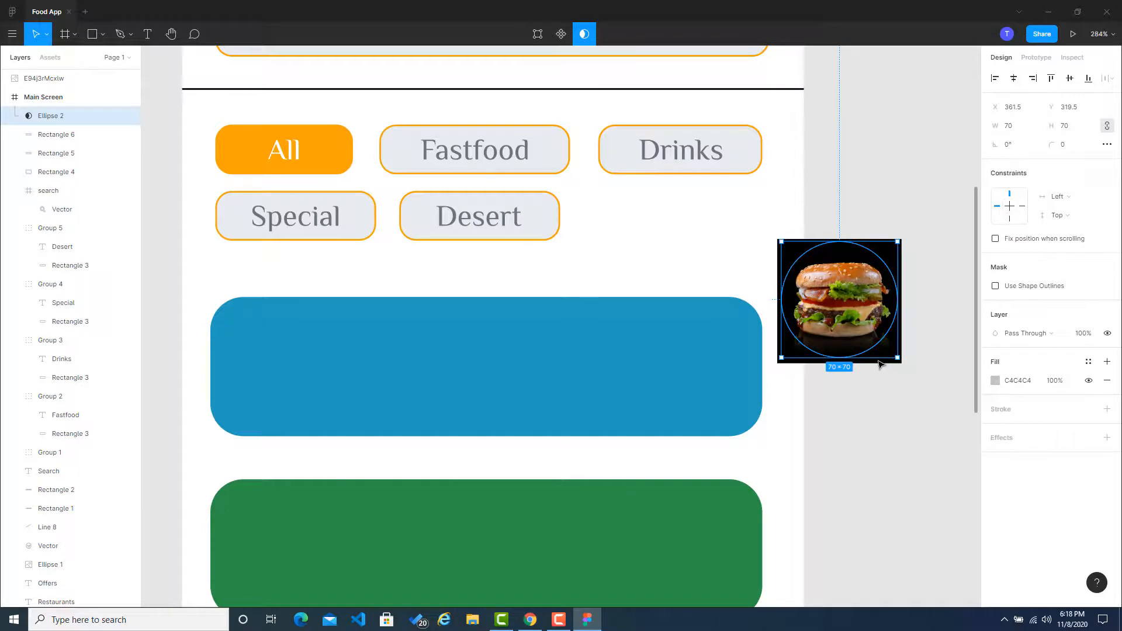
Step: Move the burger image layer into the Main Screen frame, directly beneath the circle mask layer
scroll(878, 364, "up", 3)
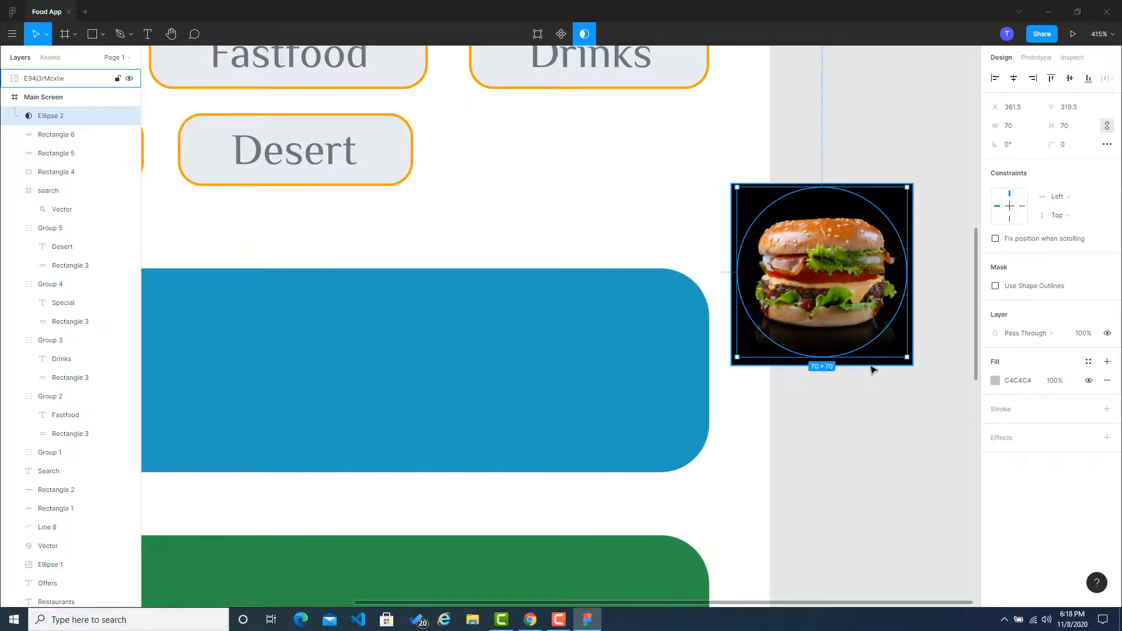
double_click(870, 368)
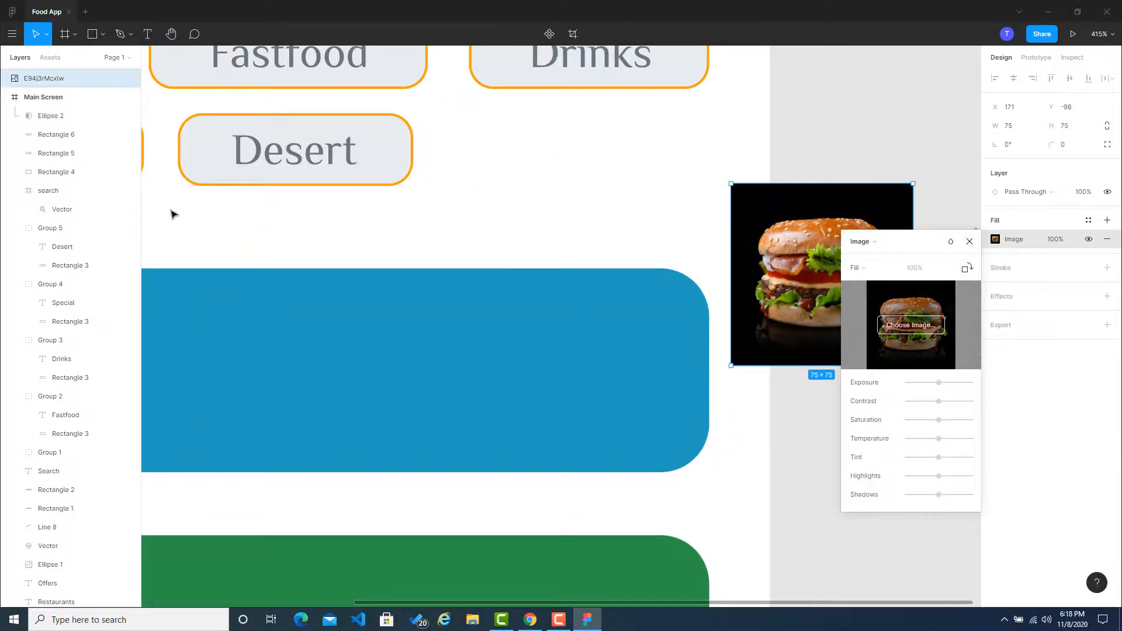
left_click_drag(62, 78, 67, 125)
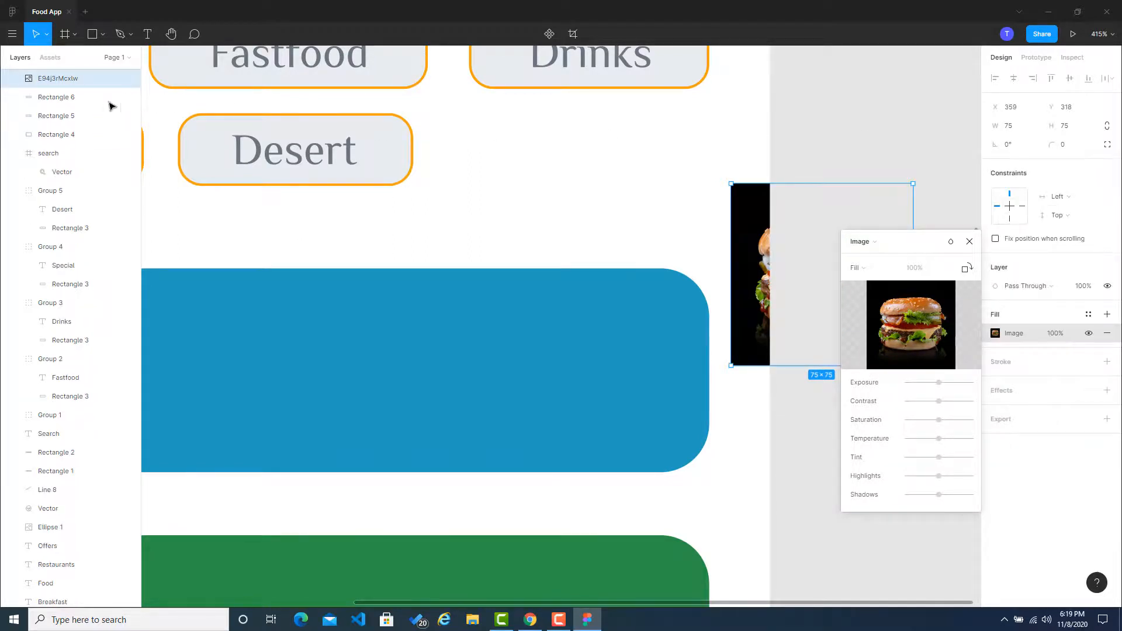
scroll(59, 122, "up", 1)
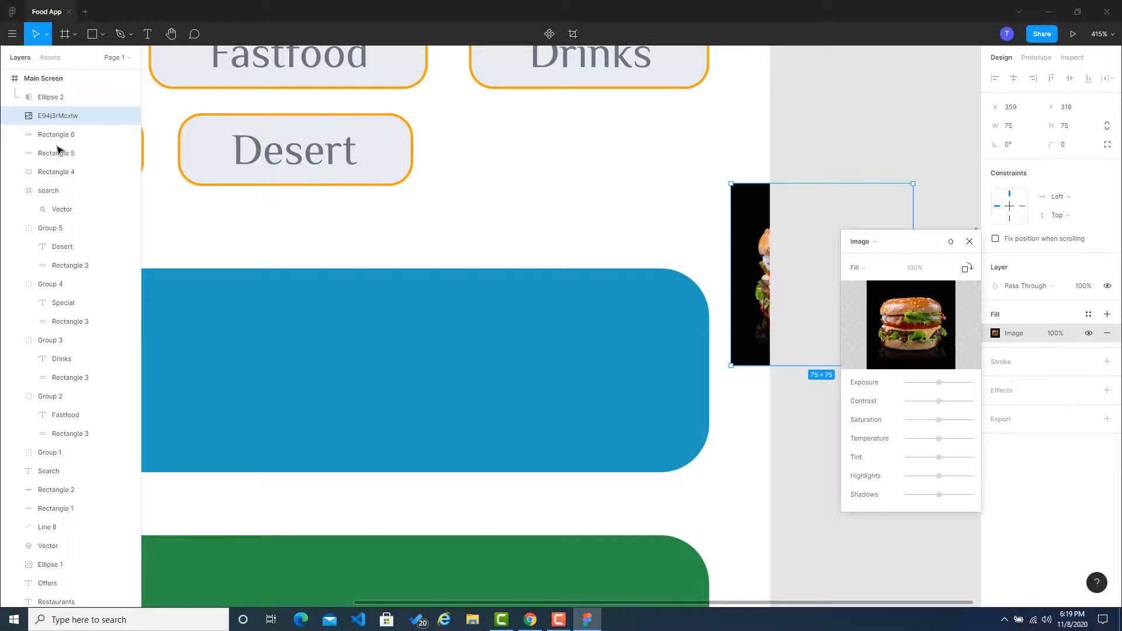
left_click(969, 242)
left_click_drag(751, 208, 618, 189)
key("ctrl+z")
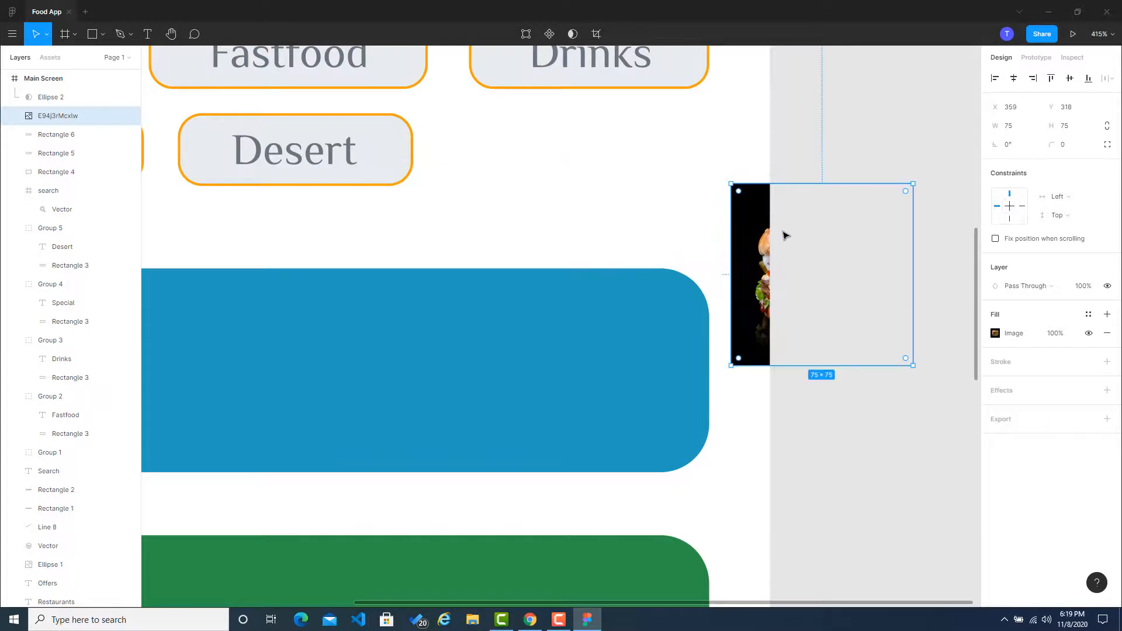
Step: Move the burger image and the circle mask together over the blue card's upper-right corner
double_click(758, 254)
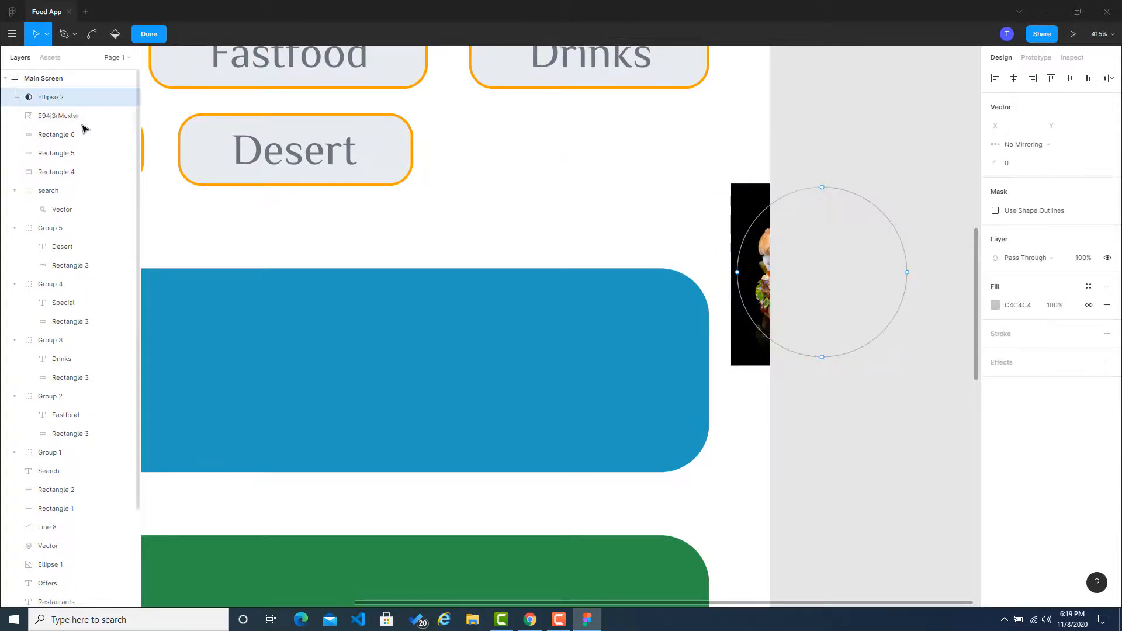
left_click(45, 115)
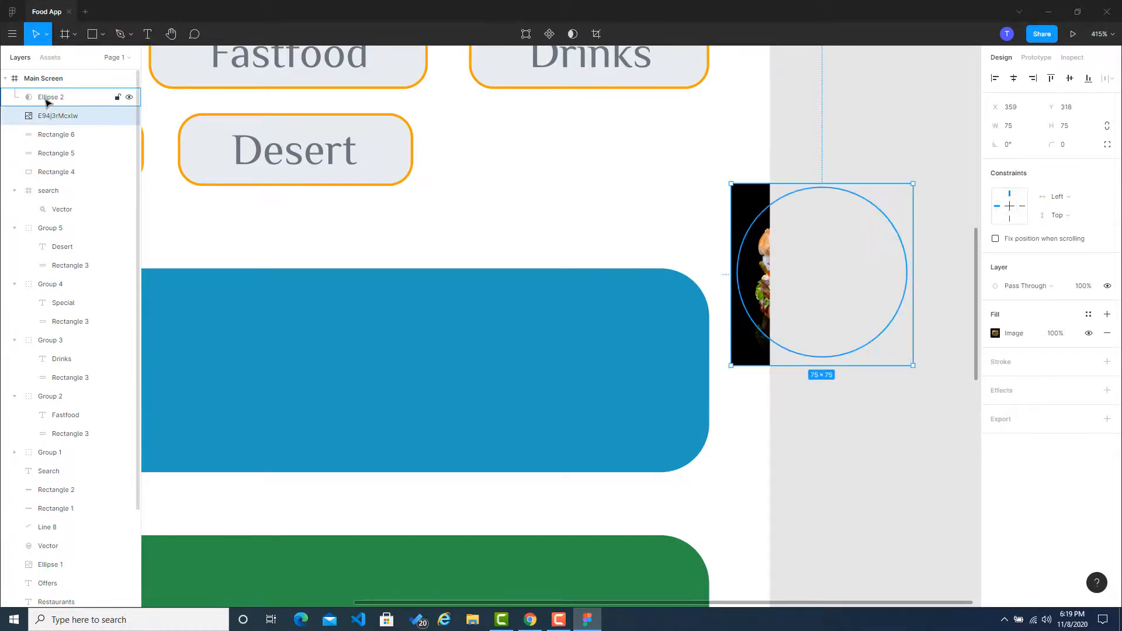
left_click(47, 100)
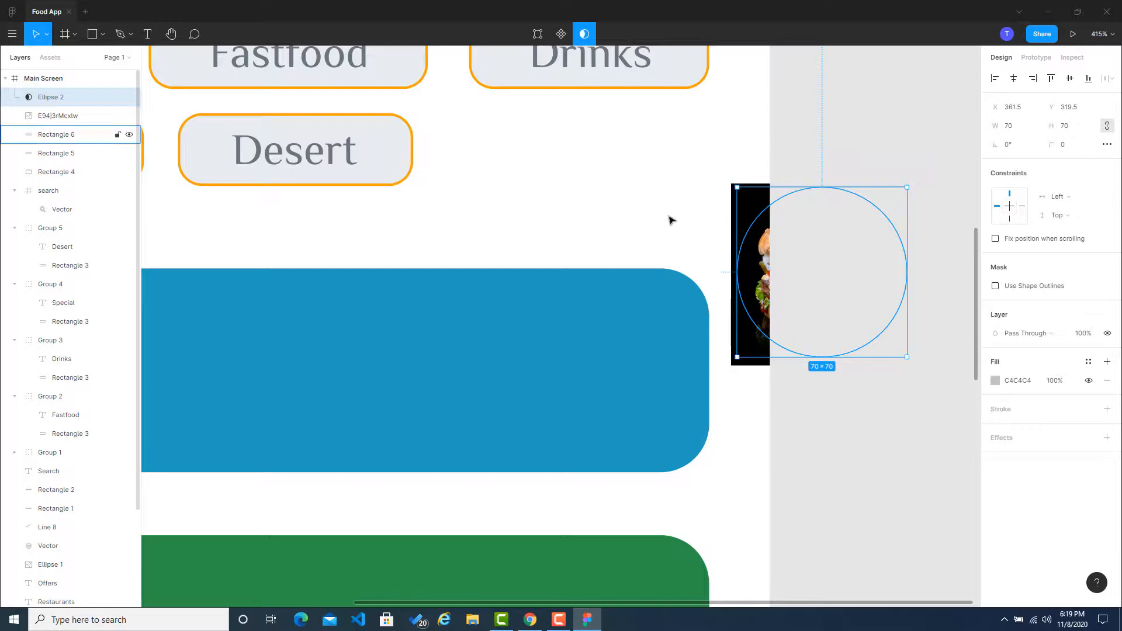
left_click(739, 202, "shift")
left_click_drag(747, 221, 590, 210)
left_click(613, 210)
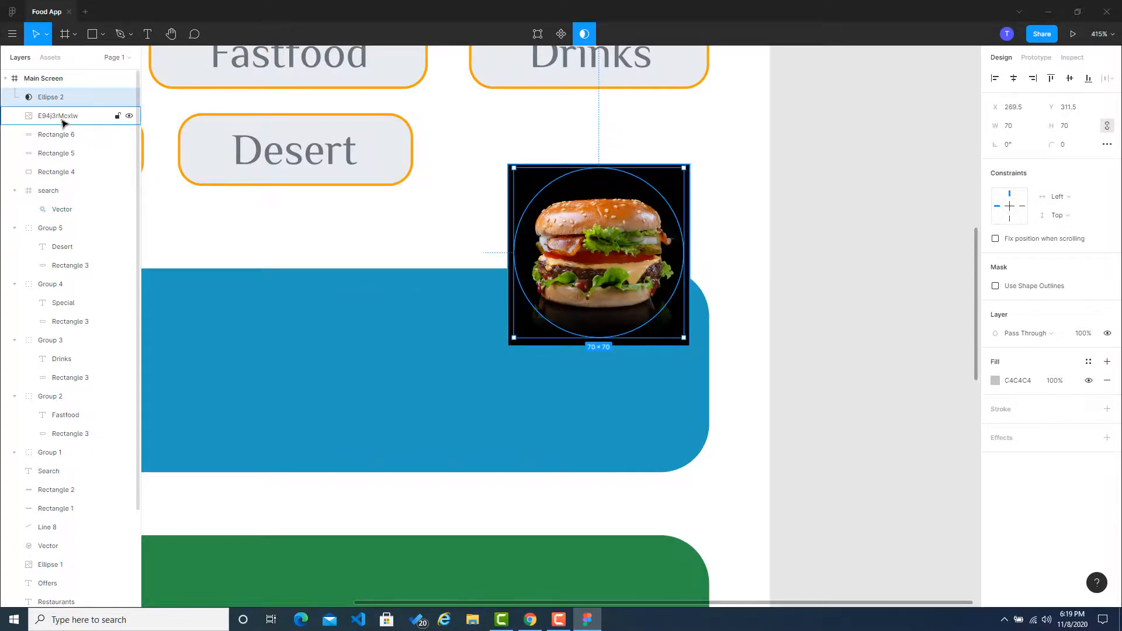
Step: Reorder the burger image layer above the circle mask and group the image on its own
left_click_drag(65, 122, 48, 93)
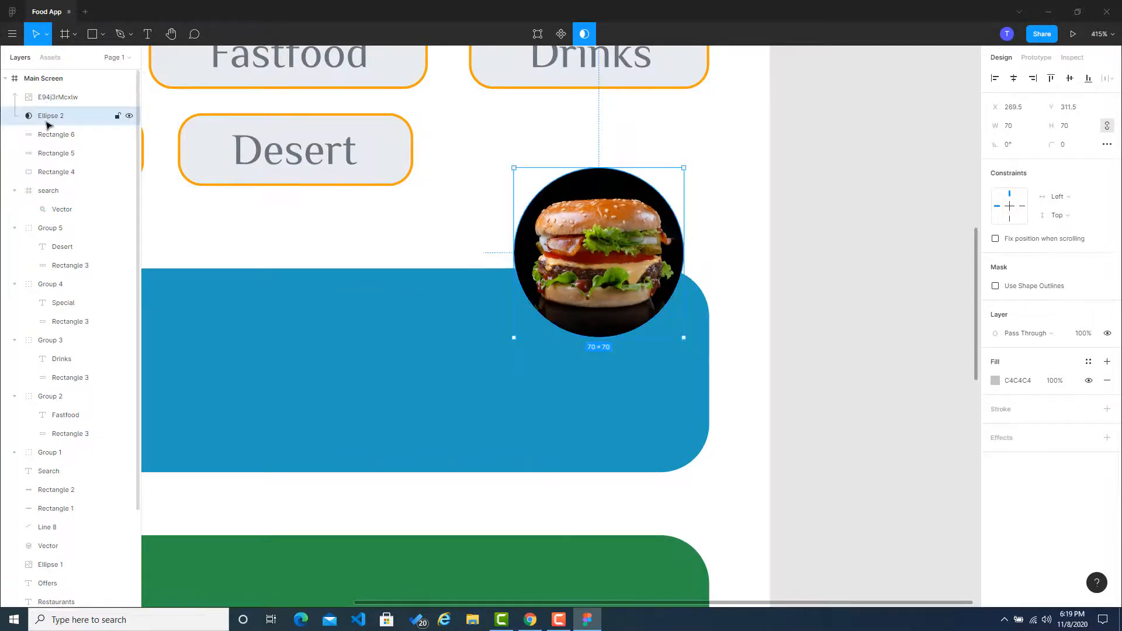
left_click(756, 230)
left_click(593, 181)
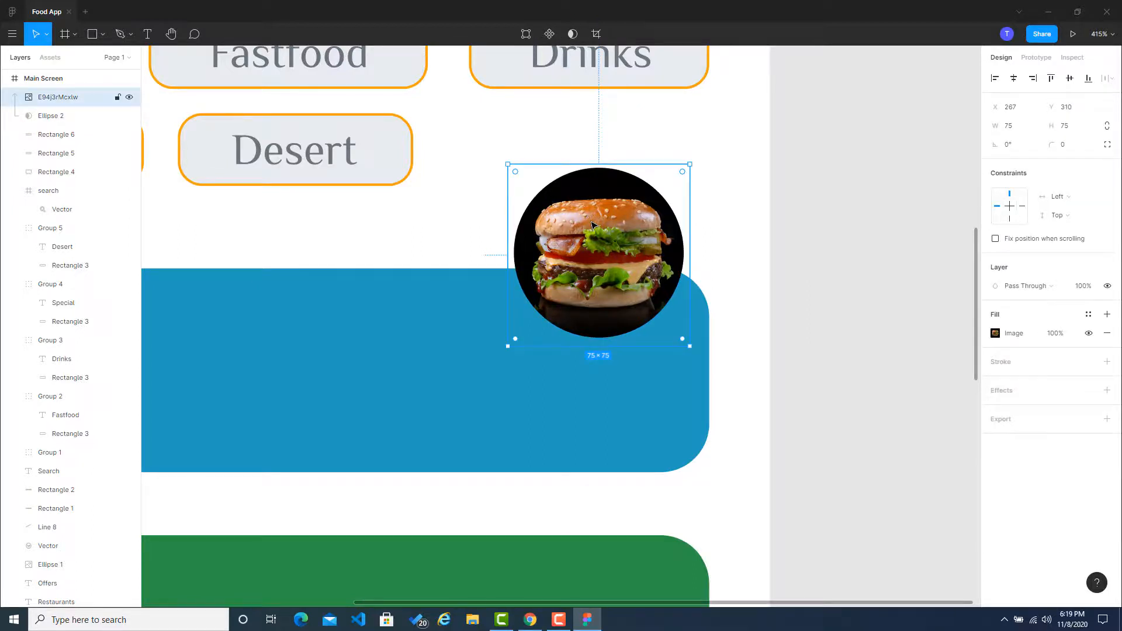
key("ctrl+g")
mouse_move(582, 215)
left_mouse_down()
mouse_move(570, 248)
mouse_move(592, 213)
left_mouse_up()
key("ctrl+z")
Step: Group the grouped burger image together with its circle mask
left_click(501, 214)
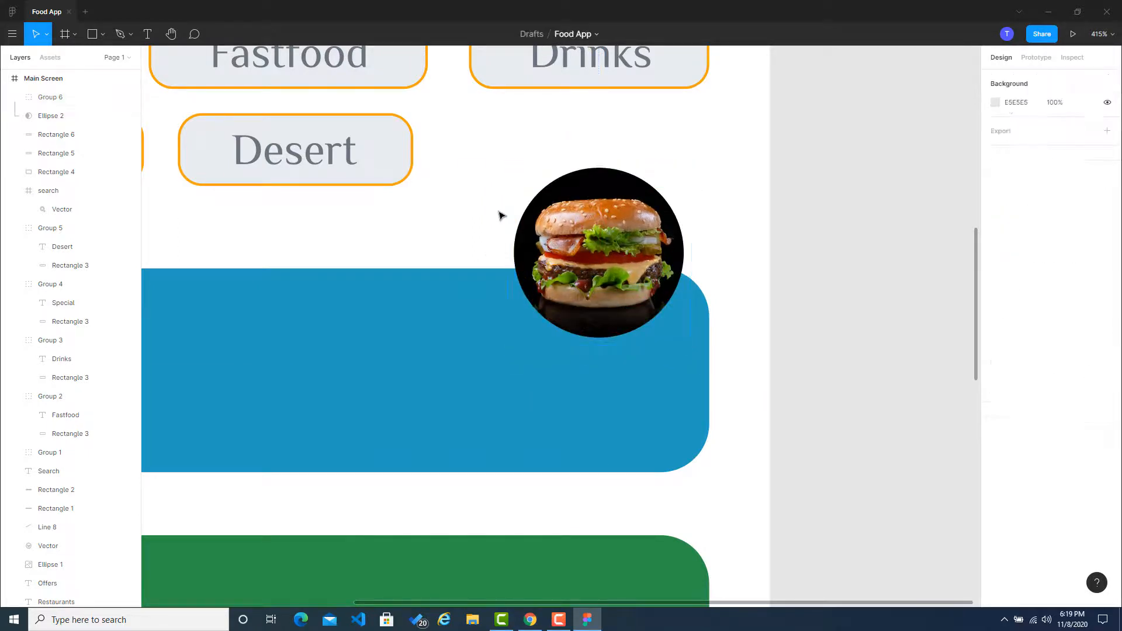
left_click(558, 205)
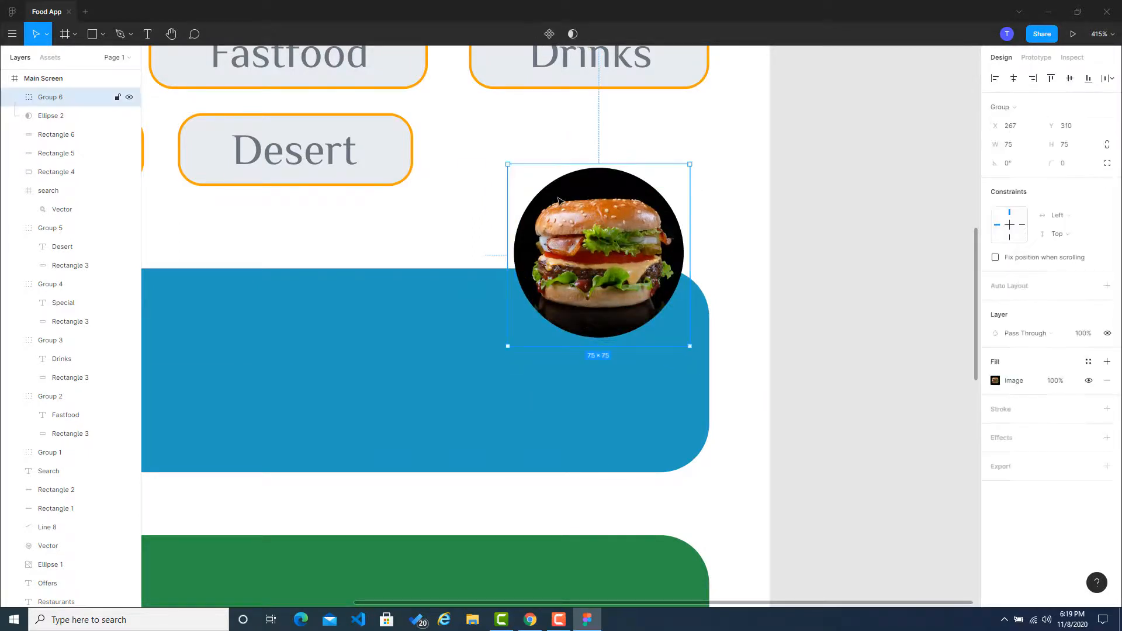
left_click(50, 115, "shift")
key("ctrl+g")
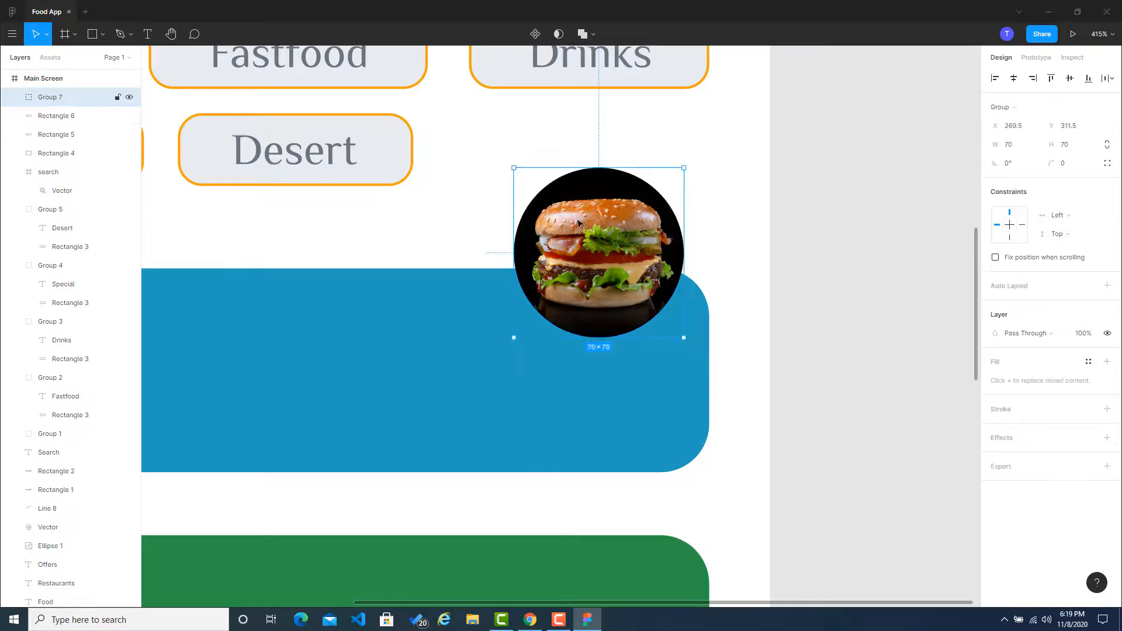
Step: Move the circular burger group down onto the right end of the blue card at X 263, Y 360
left_click_drag(578, 198, 567, 313)
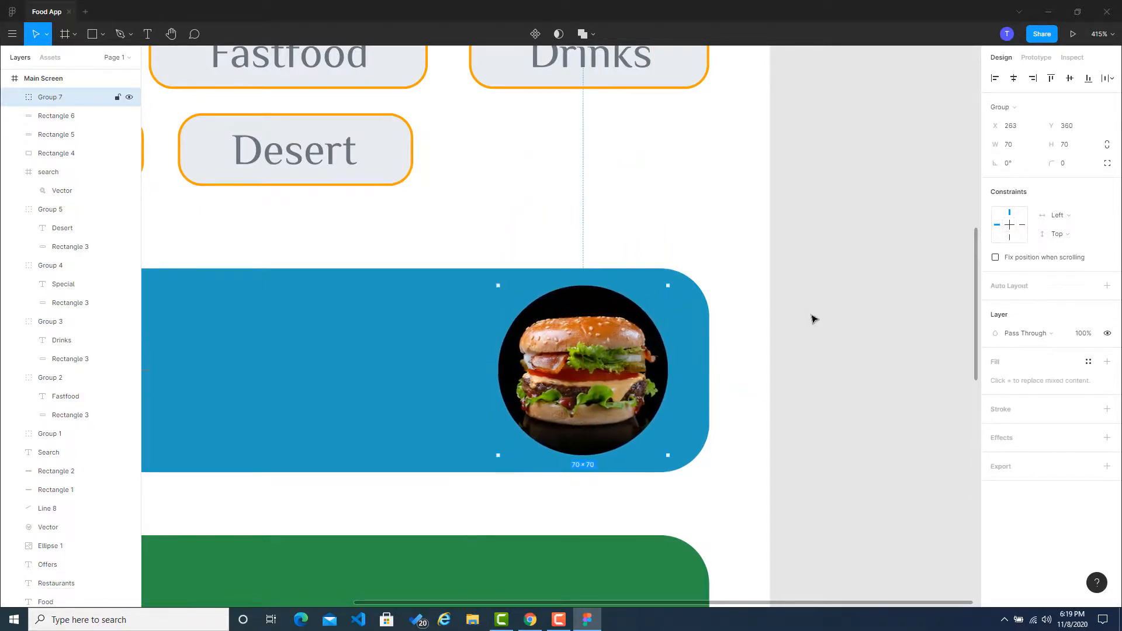
left_click(818, 318)
scroll(821, 318, "down", 5)
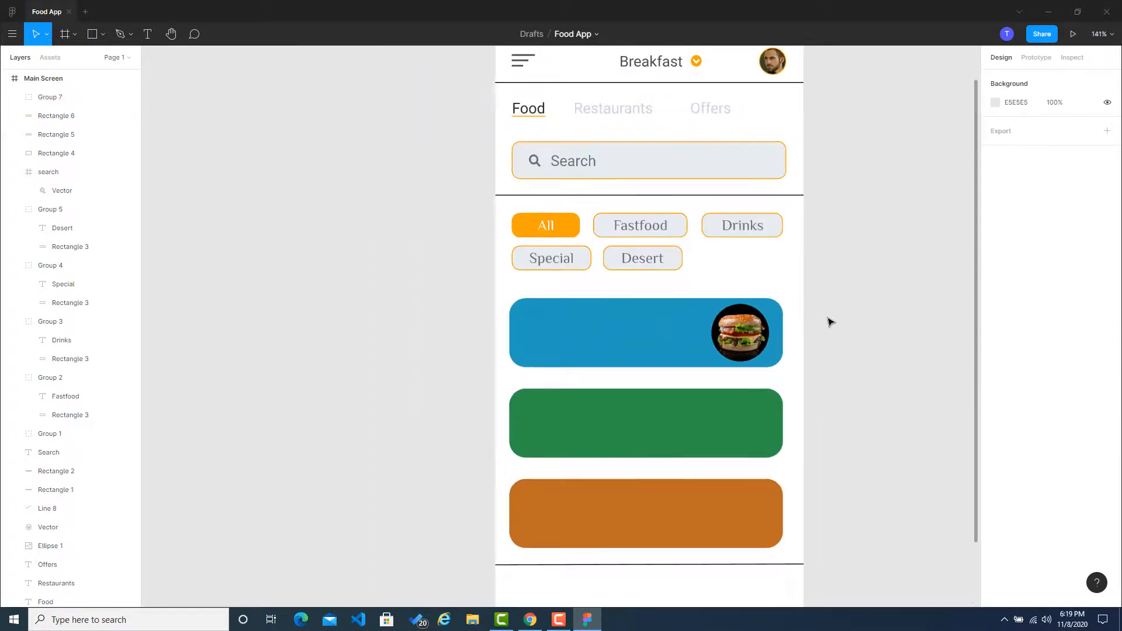
Step: Enlarge the circular burger group to 115 × 115 and place it on the blue card's right end at X 235, Y 322
scroll(830, 322, "up", 4)
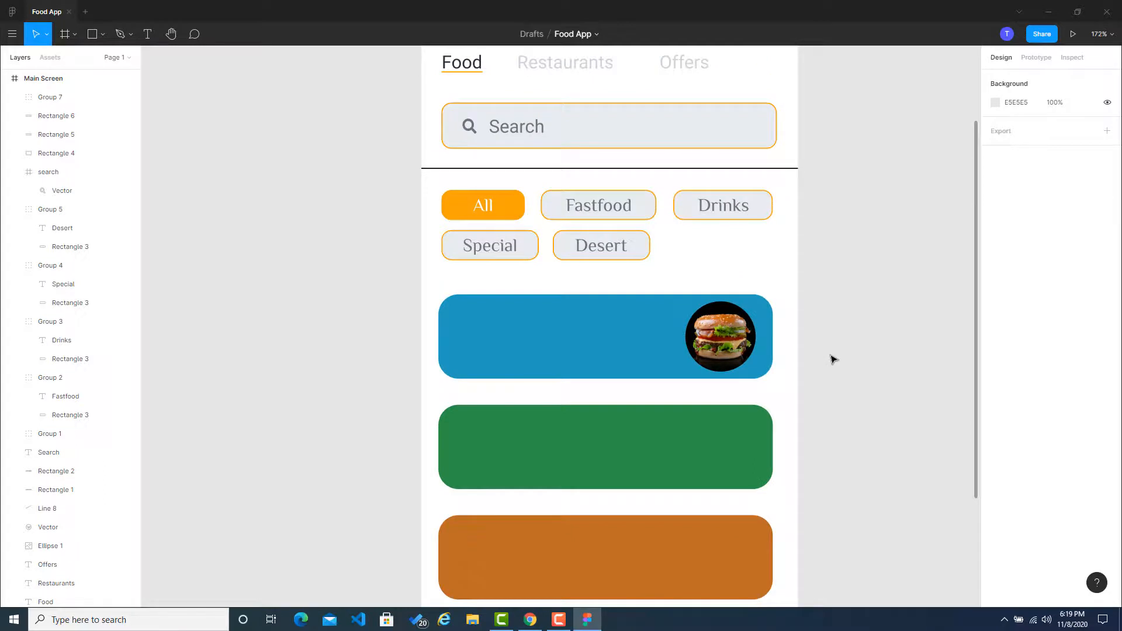
scroll(832, 361, "down", 2)
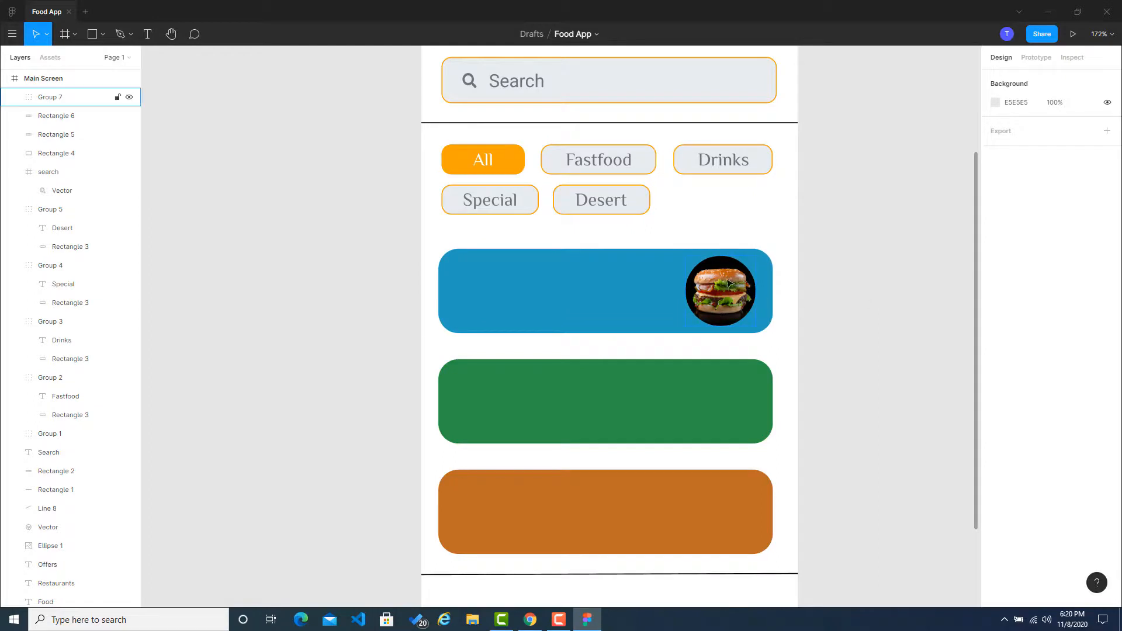
left_click_drag(720, 281, 714, 280)
left_click(830, 280)
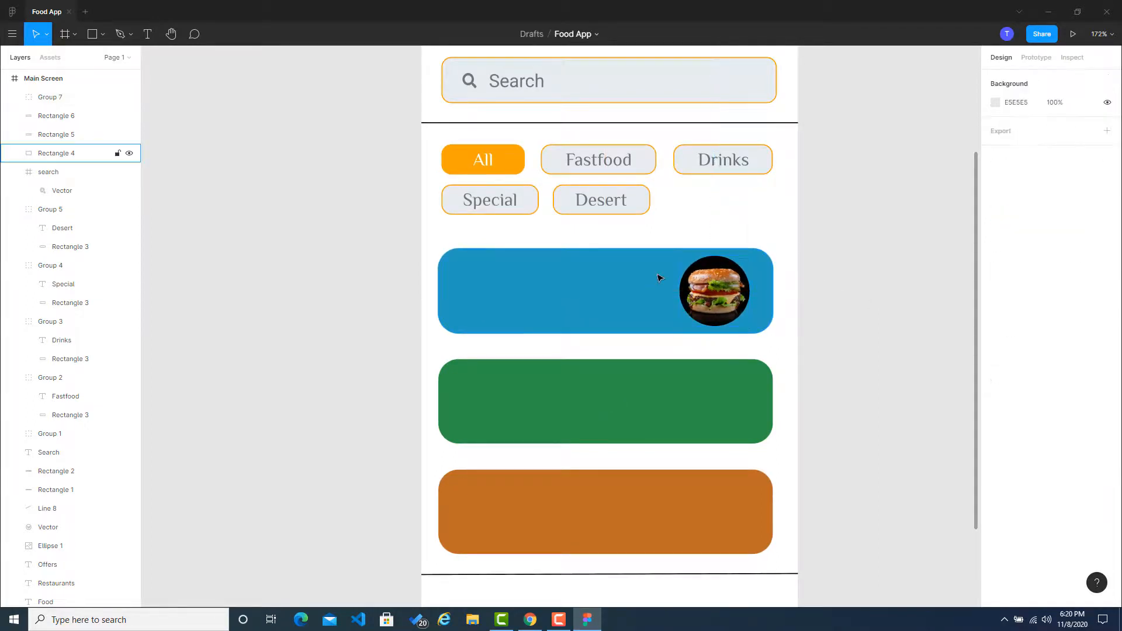
left_click(659, 278)
left_click_drag(772, 290, 771, 251)
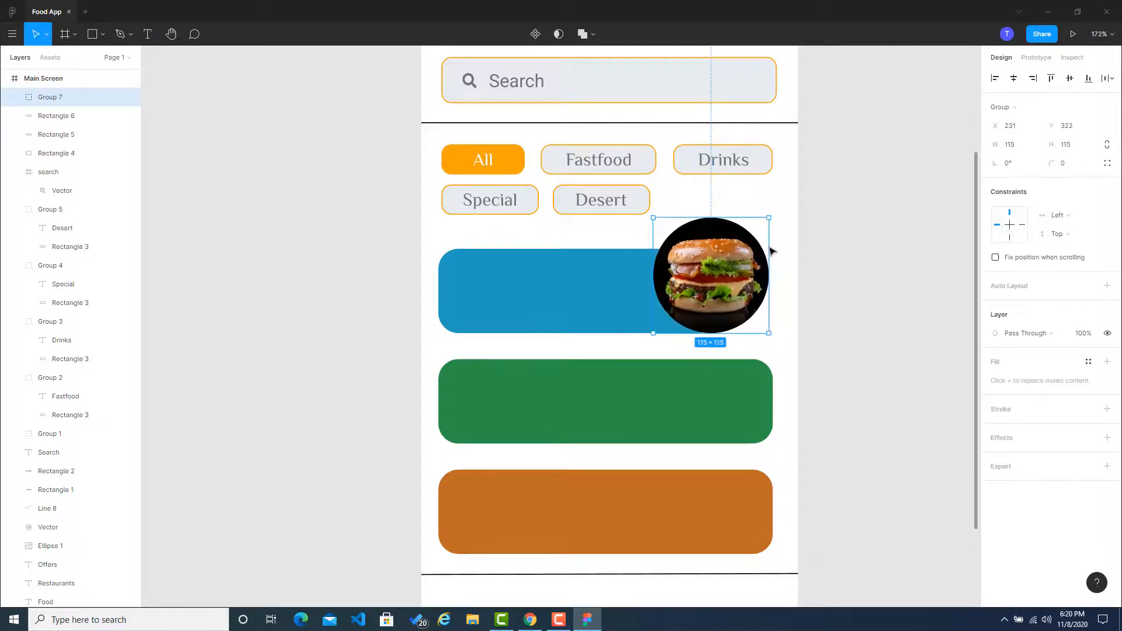
left_click_drag(722, 291, 725, 290)
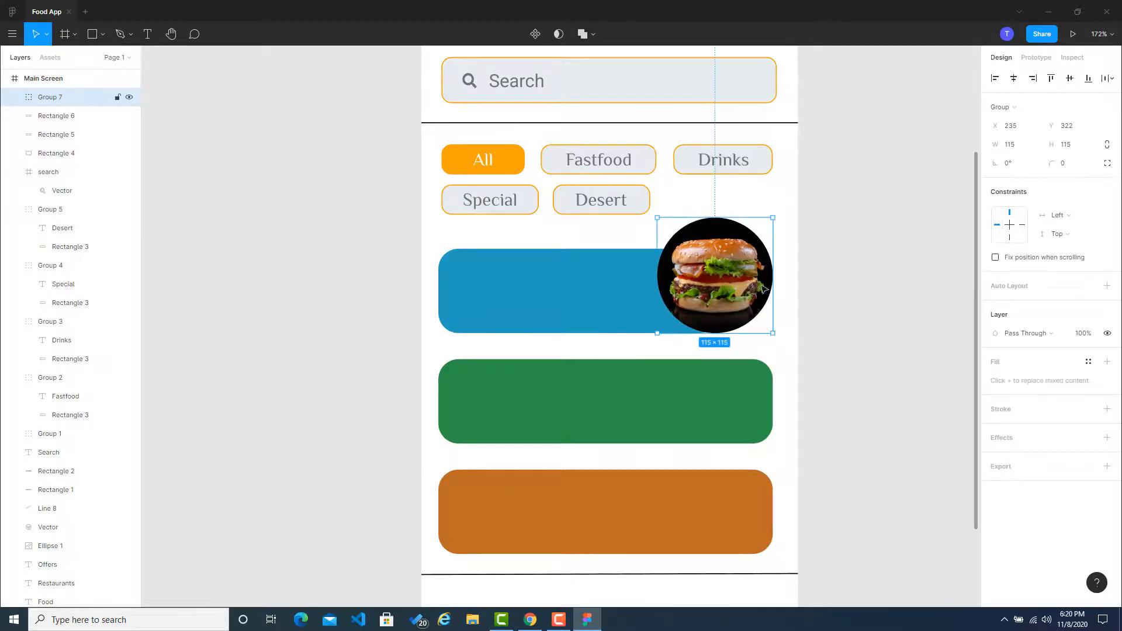
left_click(868, 290)
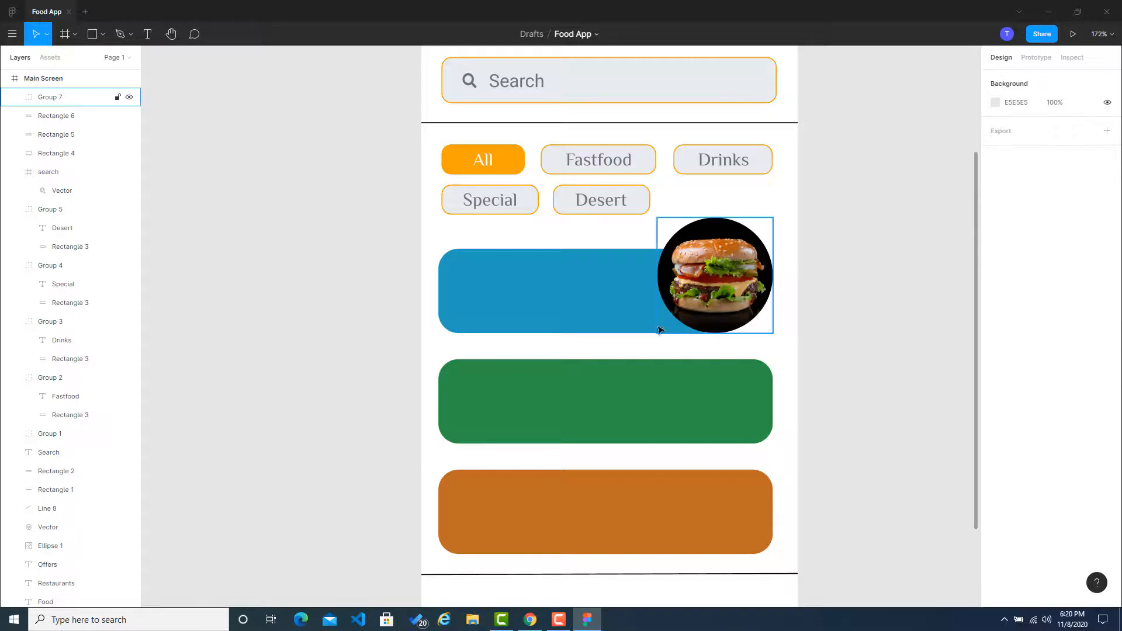
left_click(621, 413)
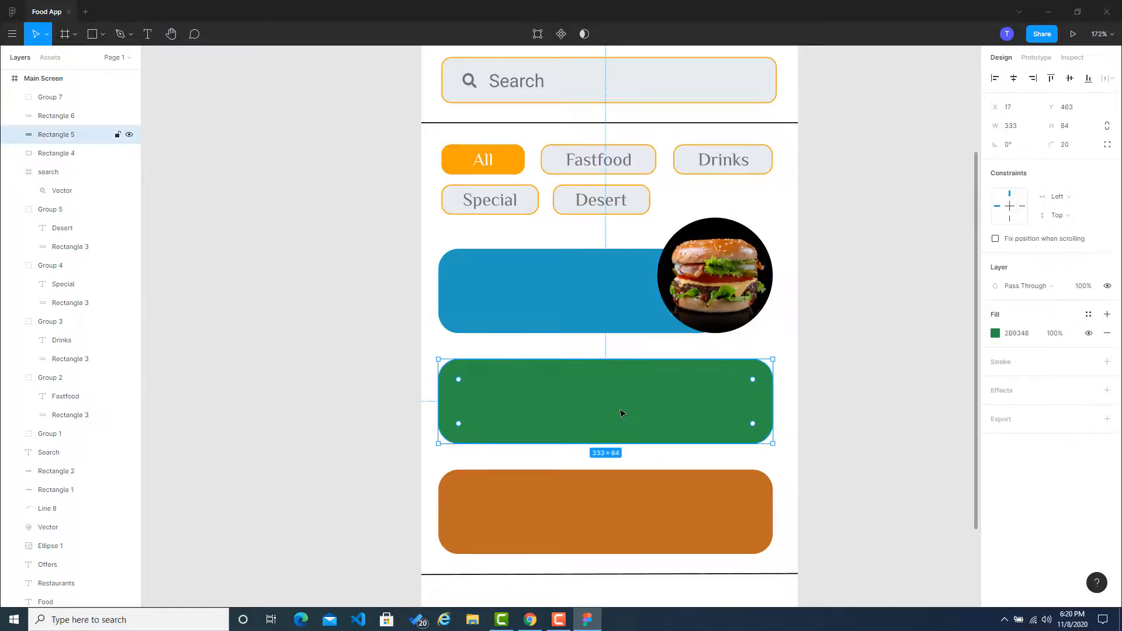
double_click(710, 292)
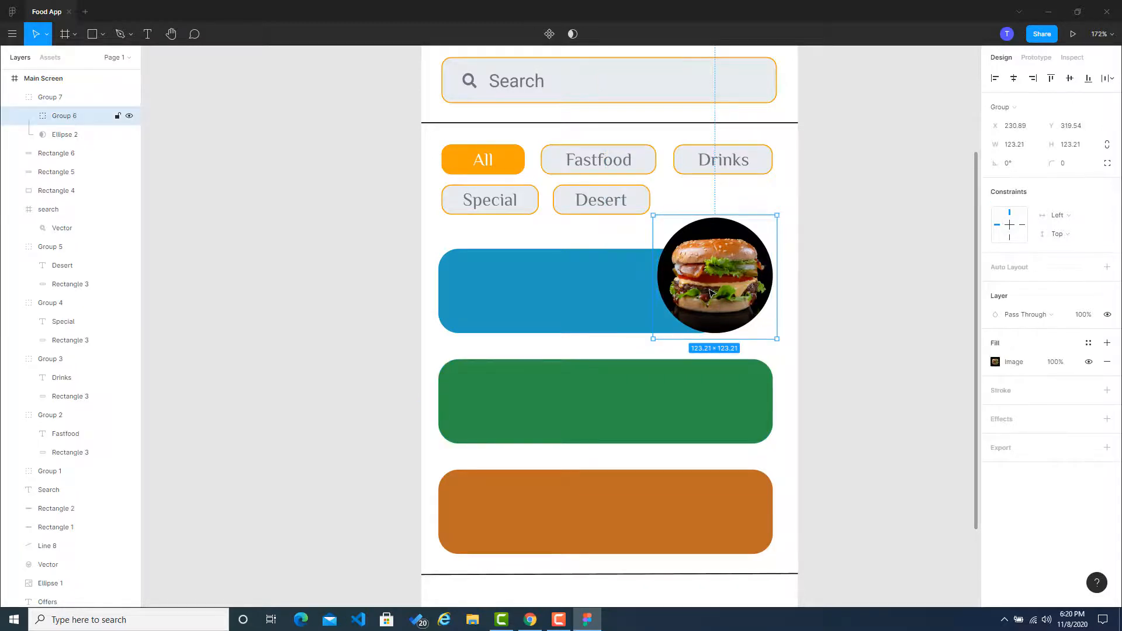
left_click(839, 298)
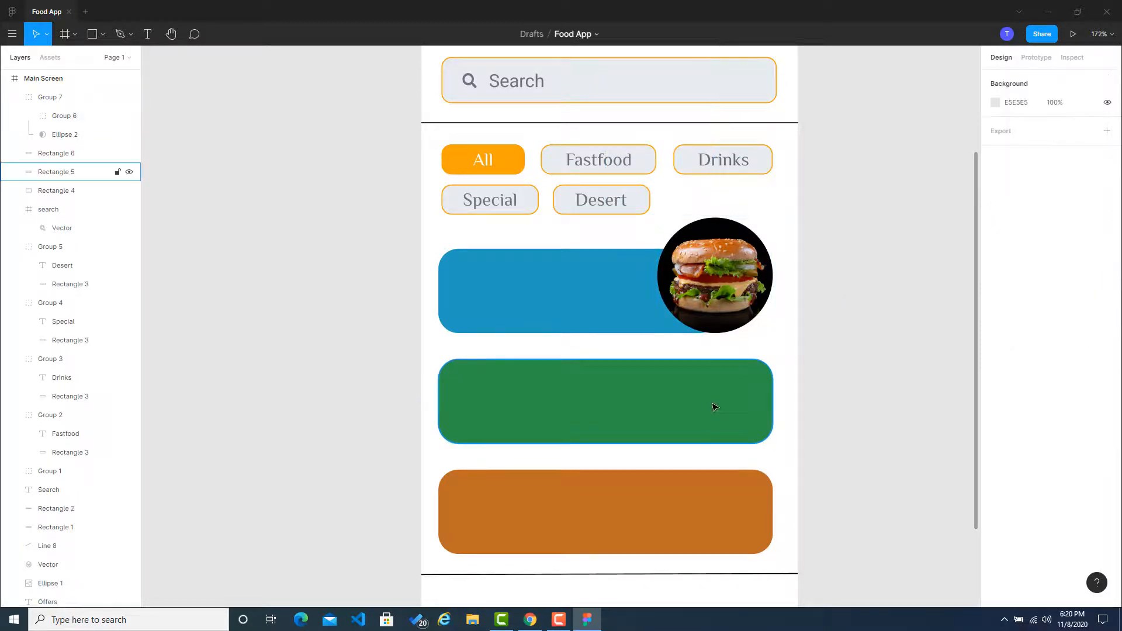
left_click(714, 292)
left_click(839, 293)
Step: Run the Unsplash plugin and search its photos for "pizza"
right_click(856, 310)
mouse_move(871, 347)
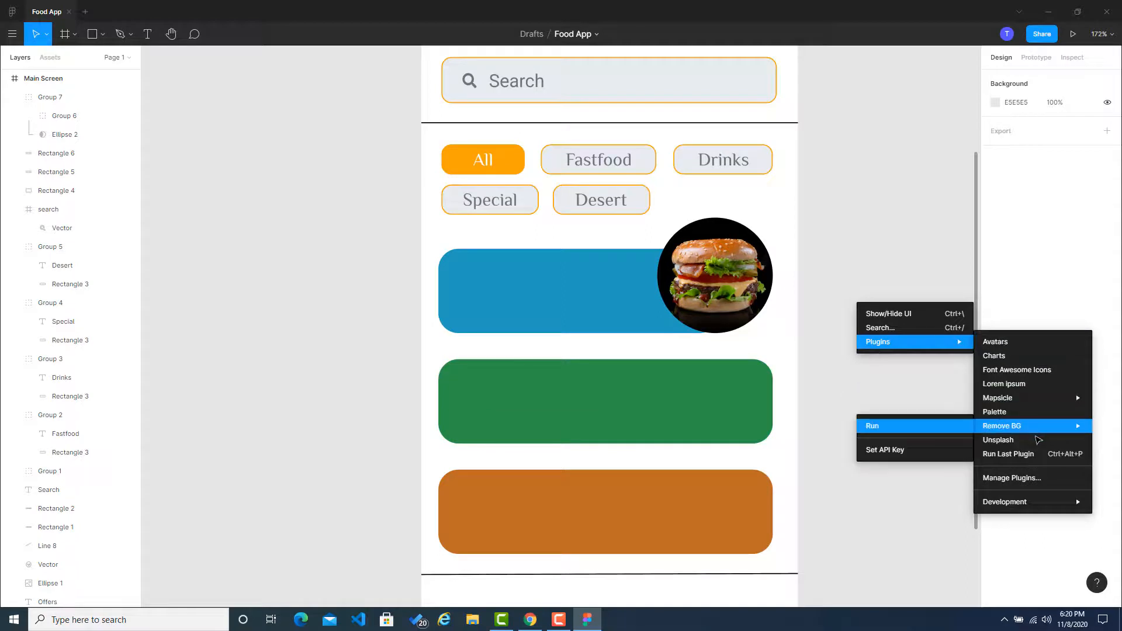
left_click(1016, 439)
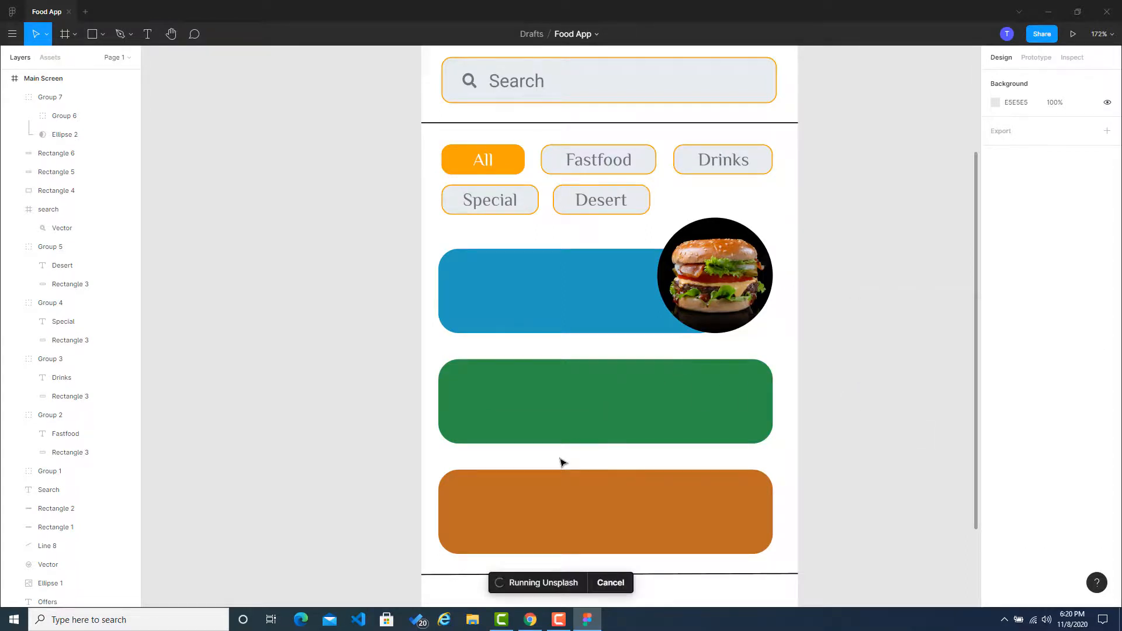
left_click(738, 209)
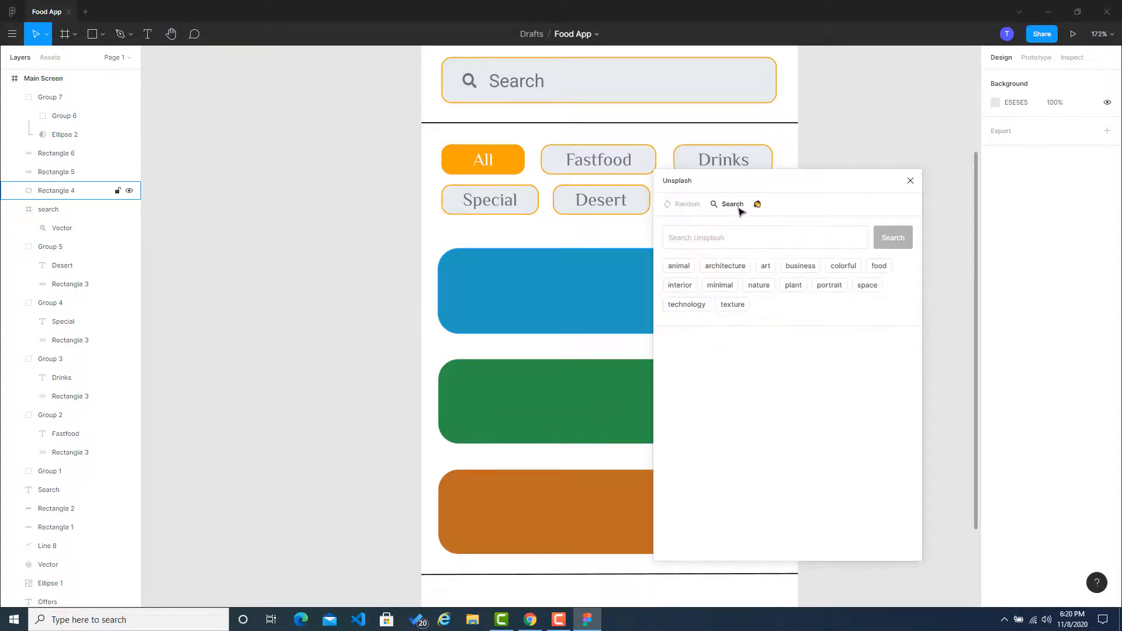
left_click(737, 238)
type("pizza")
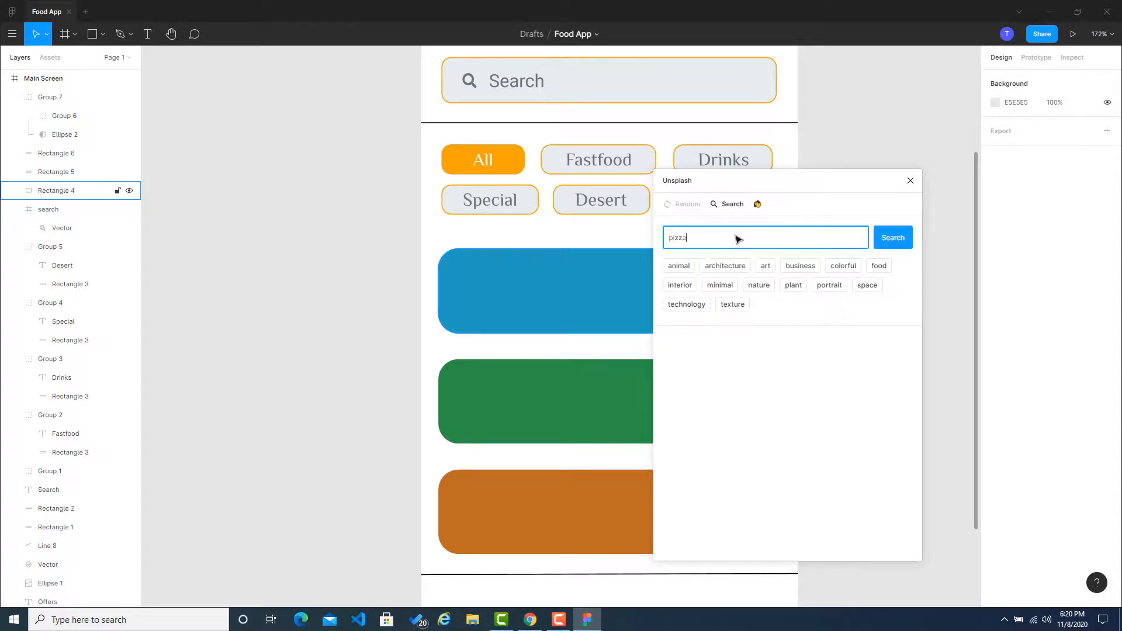
key("Return")
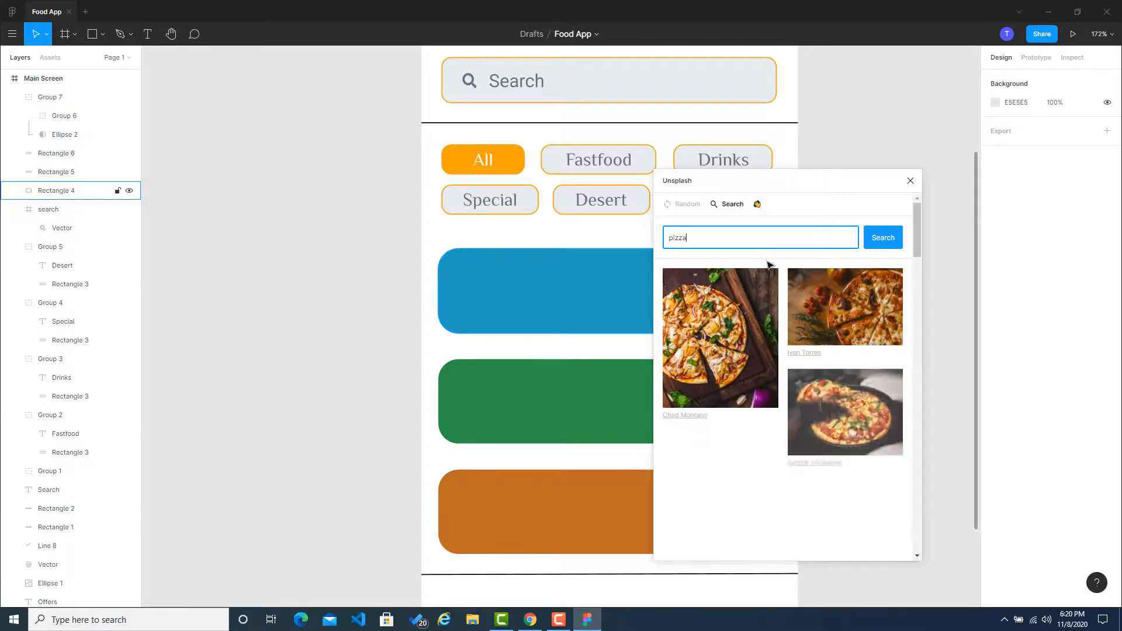
Step: Browse the Unsplash pizza results for a close-up photo that suits the second card
scroll(792, 308, "down", 10)
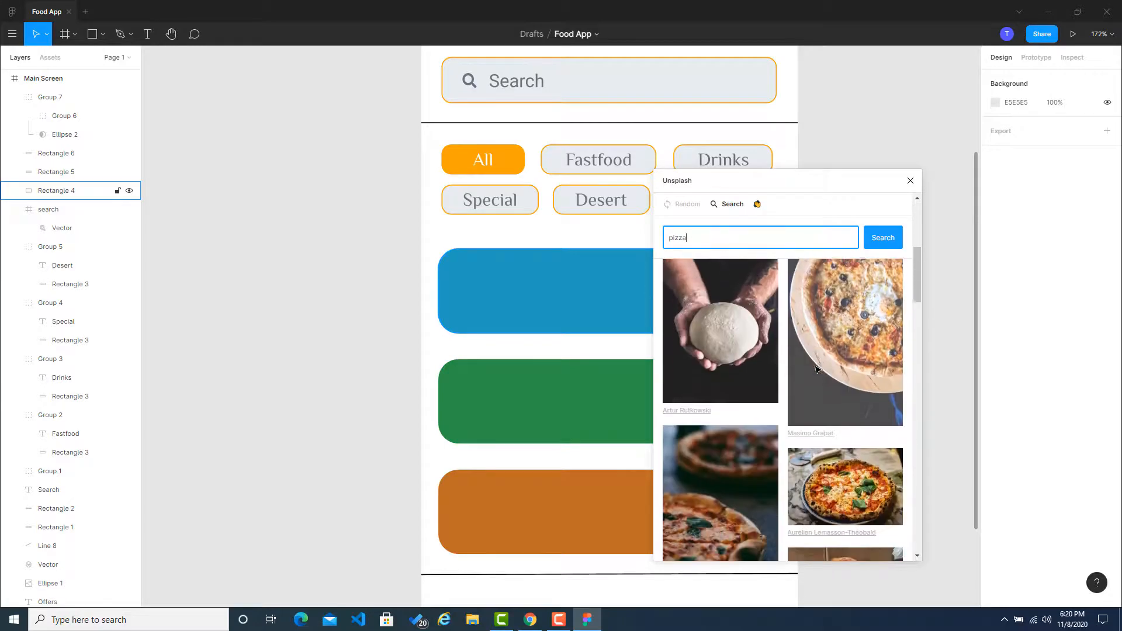
scroll(804, 402, "down", 8)
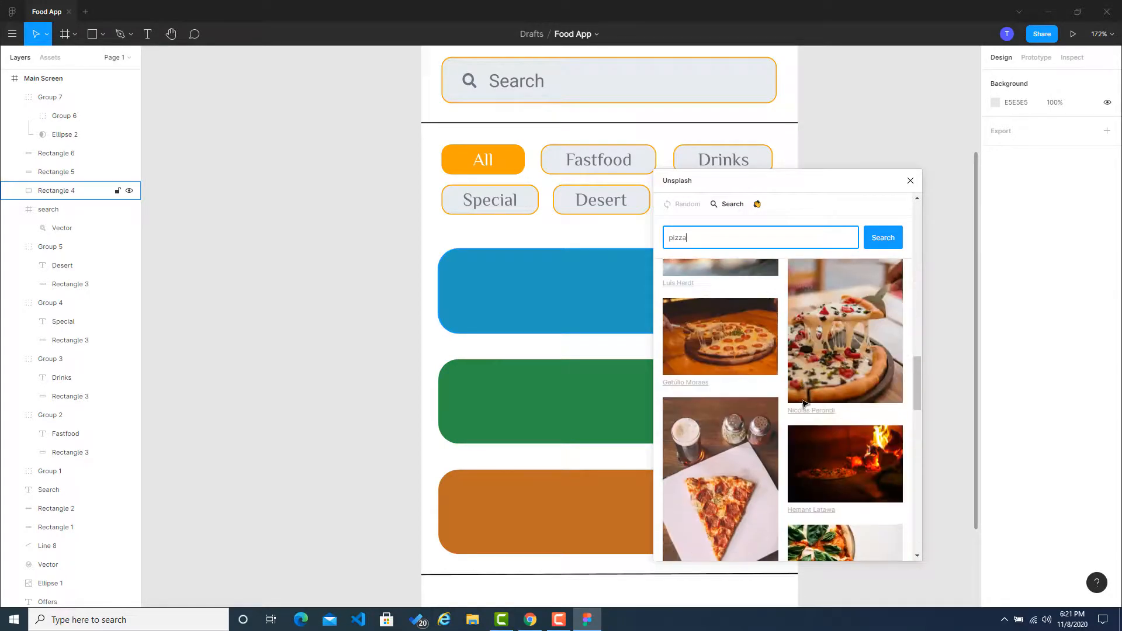
scroll(832, 363, "down", 6)
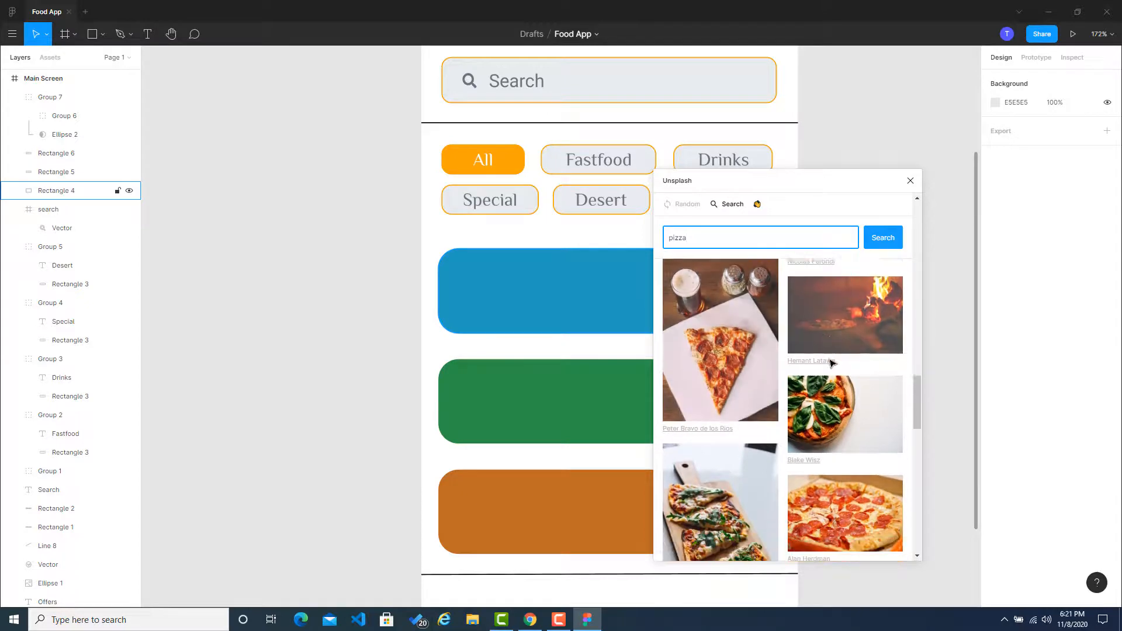
scroll(832, 362, "down", 10)
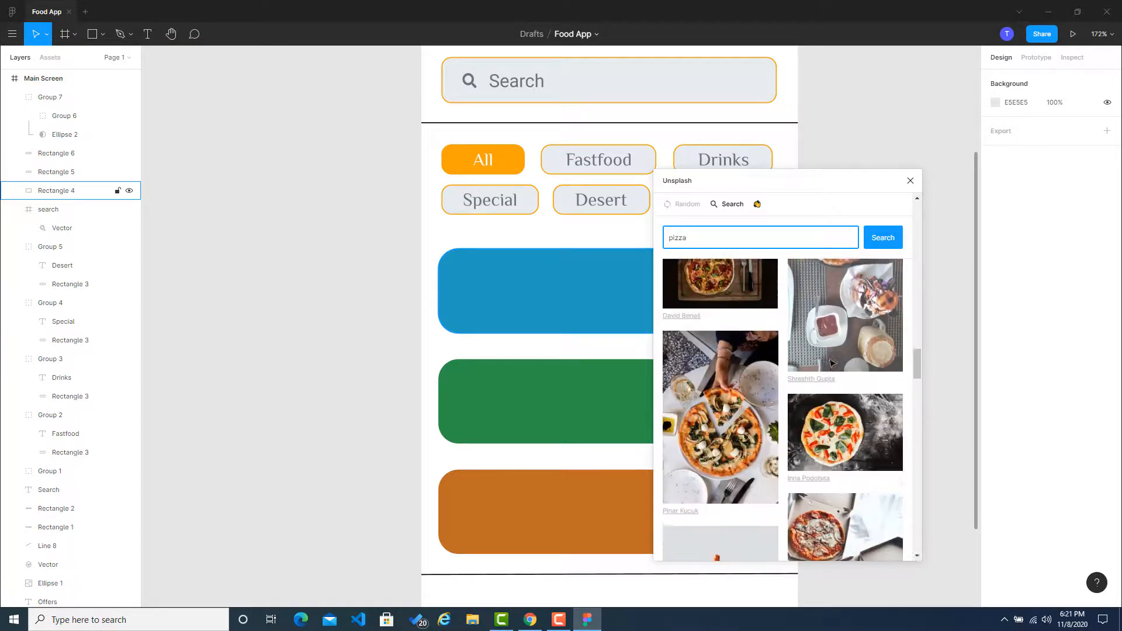
scroll(832, 362, "down", 6)
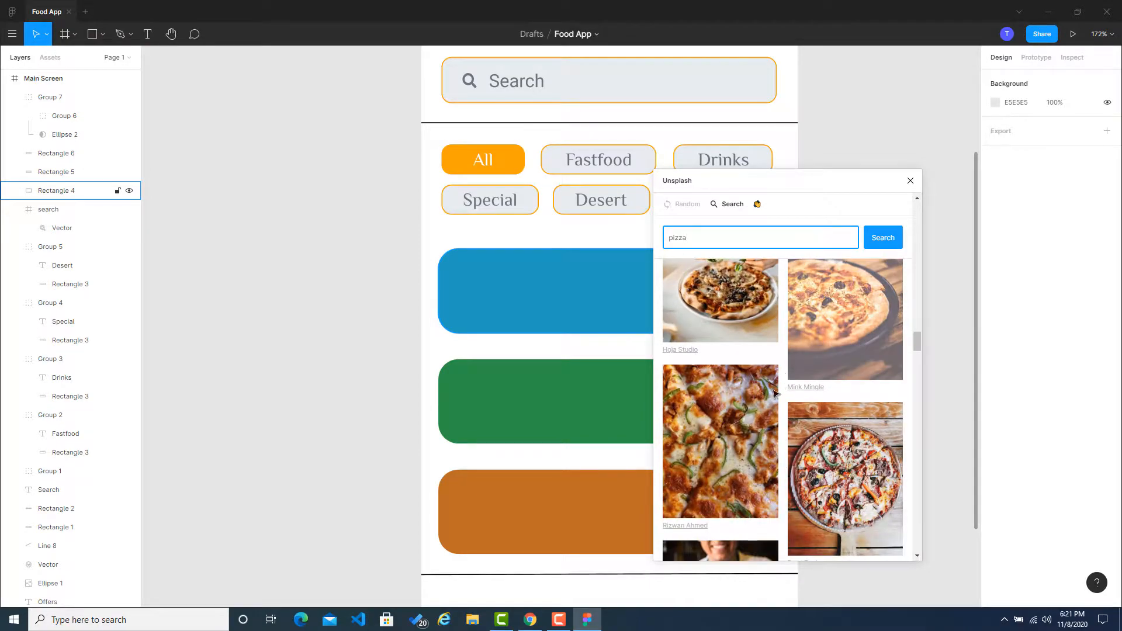
scroll(777, 391, "down", 5)
scroll(772, 394, "down", 8)
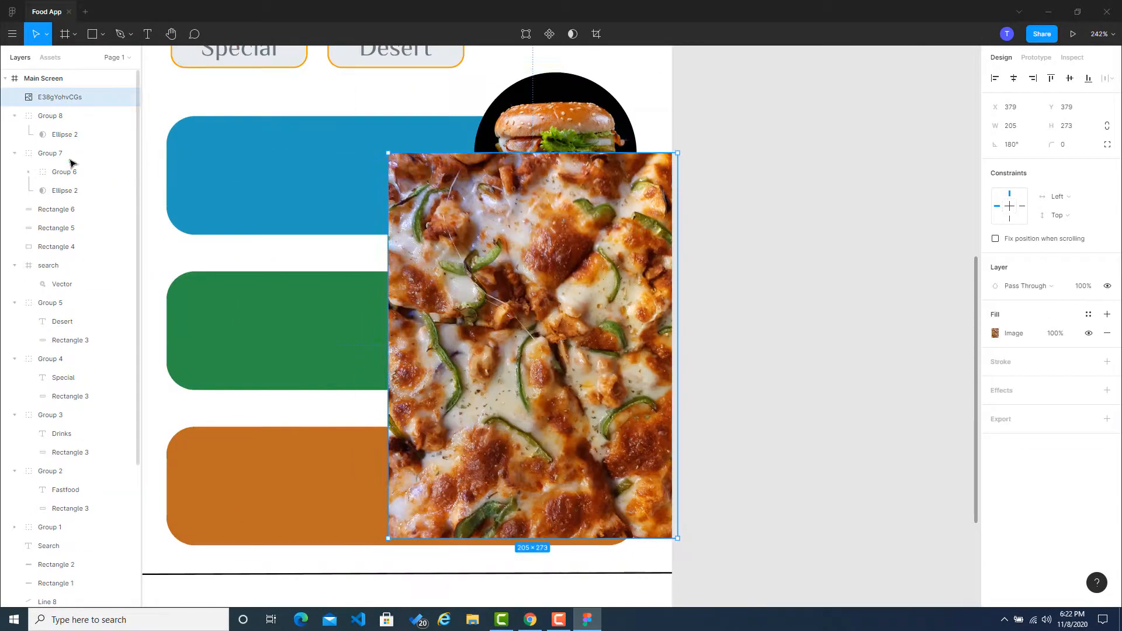
left_click_drag(71, 163, 73, 168)
double_click(73, 168)
key("ctrl+z")
key("ctrl+z")
key("ctrl+z")
key("ctrl+z")
Step: Move the pizza image layer into the duplicated circle's inner image group and delete the burger image there
left_click(61, 134)
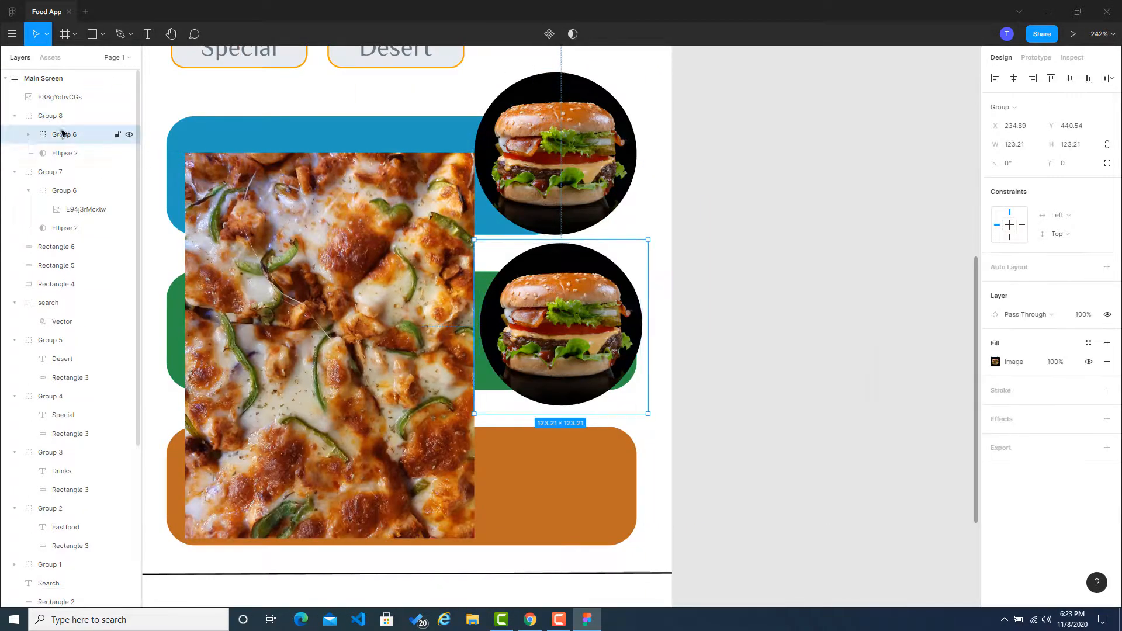
left_click(60, 122)
left_click(28, 134)
left_click_drag(55, 100, 70, 144)
right_click(68, 152)
key("Escape")
key("Delete")
Step: Scale the pizza image down inside its circular mask and align the circle with the green card's right edge
left_click(82, 134)
left_click_drag(329, 345, 584, 316)
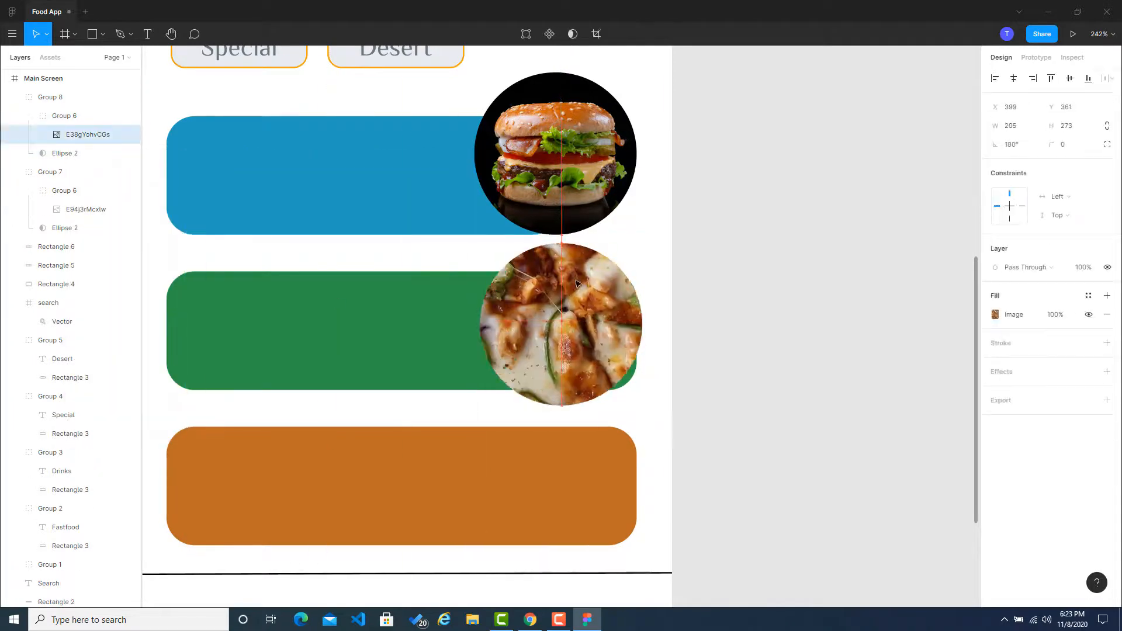
left_click_drag(747, 115, 609, 297)
left_click_drag(534, 401, 555, 355)
Step: Narrow the green card to a width of 280 so it ends beneath the pizza circle, and shift it down slightly
left_click_drag(441, 341, 441, 352)
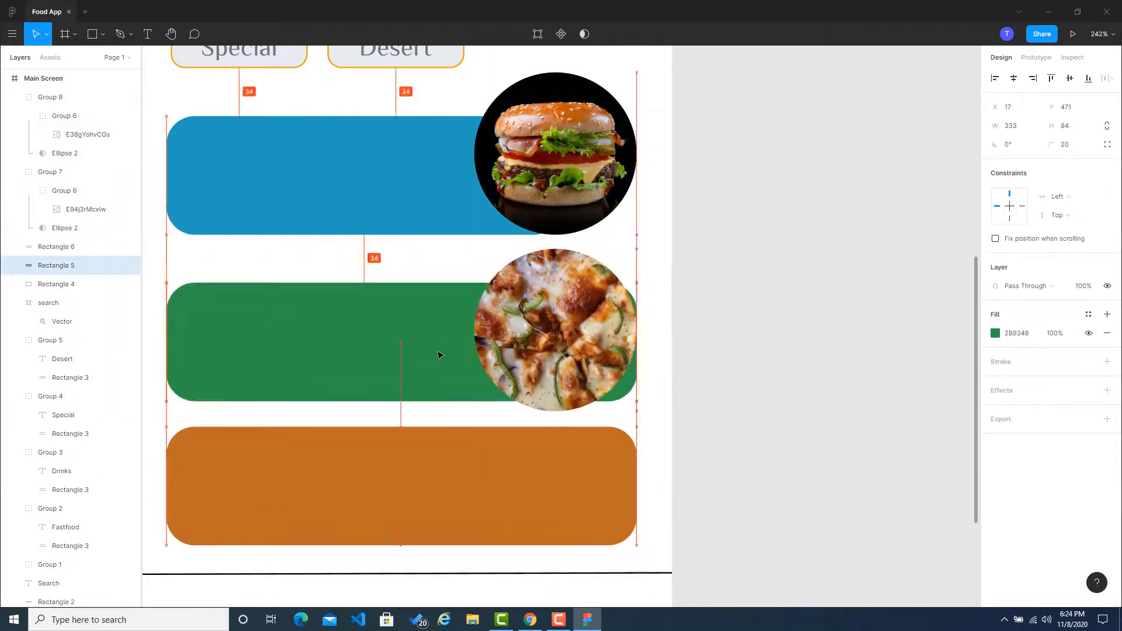
key("ctrl+z")
left_click_drag(636, 331, 562, 331)
left_click_drag(432, 333, 432, 355)
left_click(447, 257)
Step: Move the wide orange card out of the Main Screen frame onto the empty canvas beside it
left_click_drag(409, 485, 409, 526)
scroll(799, 216, "down", 3)
scroll(672, 281, "up", 3)
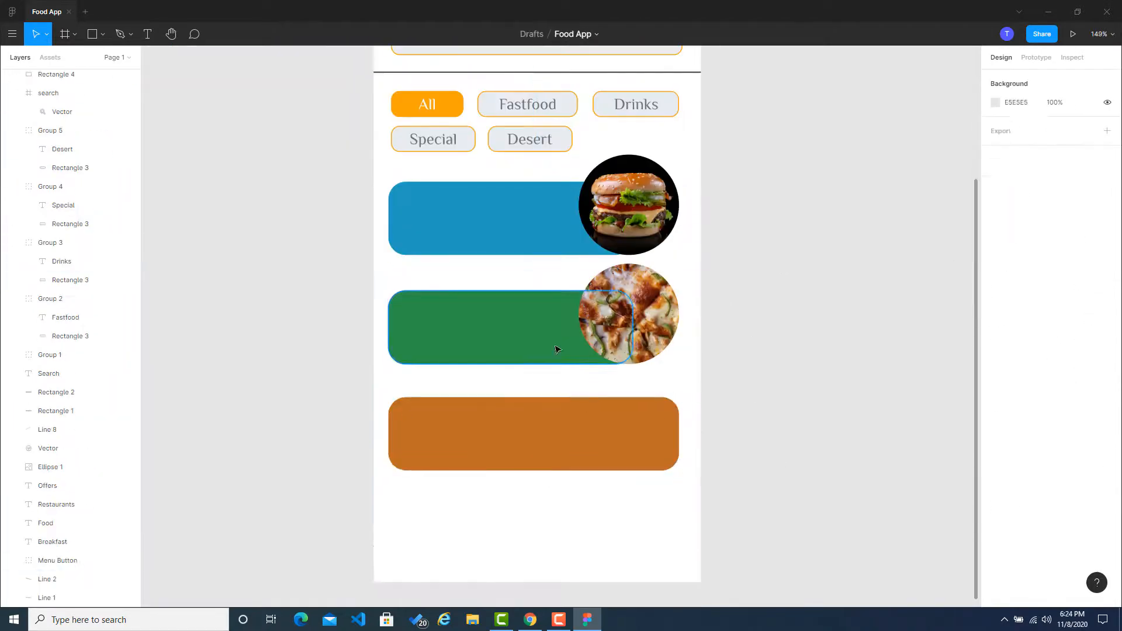
left_click_drag(526, 435, 817, 495)
Step: Duplicate the green card and its pizza circle, and place the copies below as the third food card
key("ctrl+c")
key("ctrl+v")
left_click_drag(521, 341, 521, 433)
left_click_drag(625, 315, 625, 425)
left_click_drag(538, 417, 538, 438)
left_click_drag(625, 424, 626, 429)
Step: Fill the third card with the orange BC6C25 and delete the wide orange card outside the frame
left_click(818, 495)
left_click(503, 441)
left_click(758, 493)
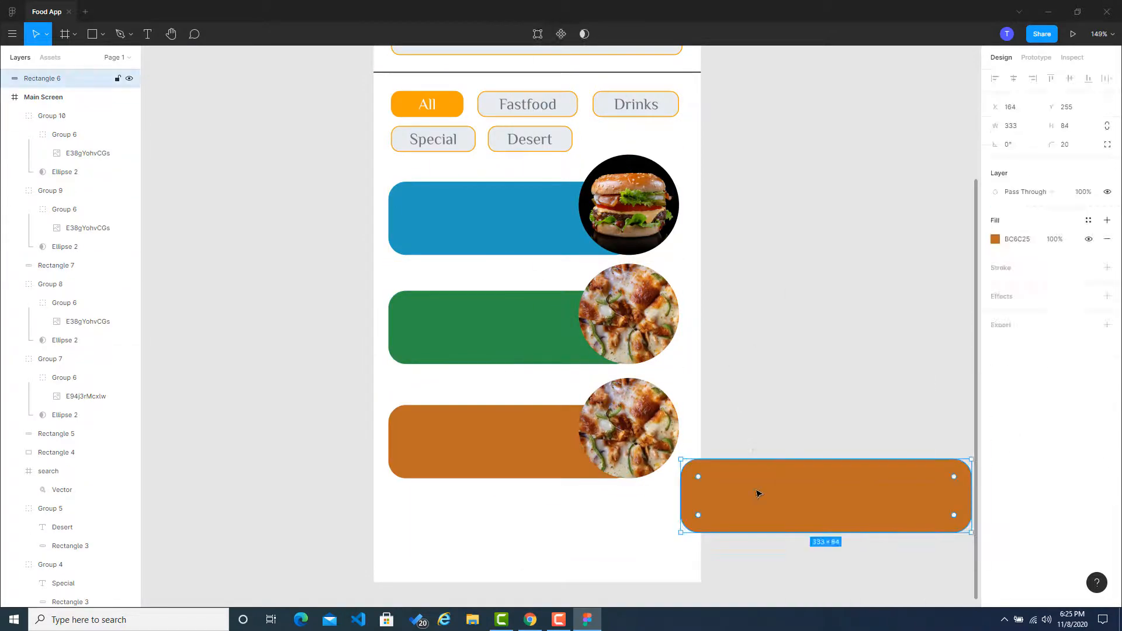
key("Delete")
Step: Search Unsplash for "drink", insert the photo of the glass with mint and lime, and close the plugin
left_click(727, 204)
type("drink")
key("Return")
scroll(846, 444, "down", 3)
left_click(846, 450)
left_click(910, 180)
Step: Shrink the drink photo to about 134 × 160 and substitute it for the pizza image in the third circle mask
left_click_drag(526, 117, 439, 273)
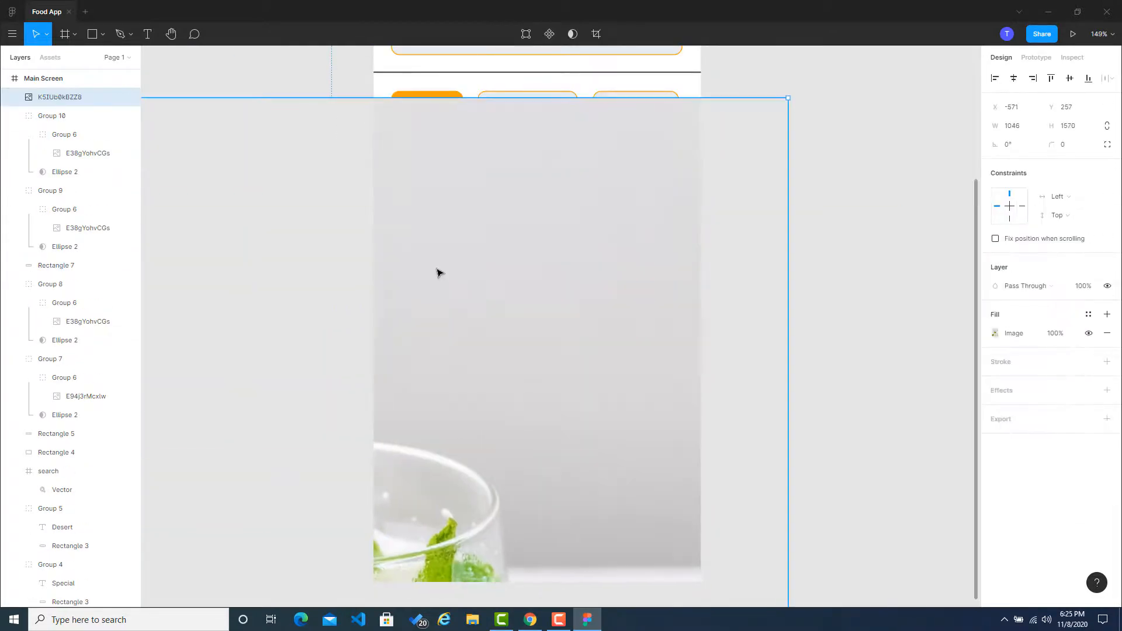
left_click_drag(787, 97, 686, 371)
key("ctrl+x")
key("ctrl+v")
left_click(667, 369)
key("Delete")
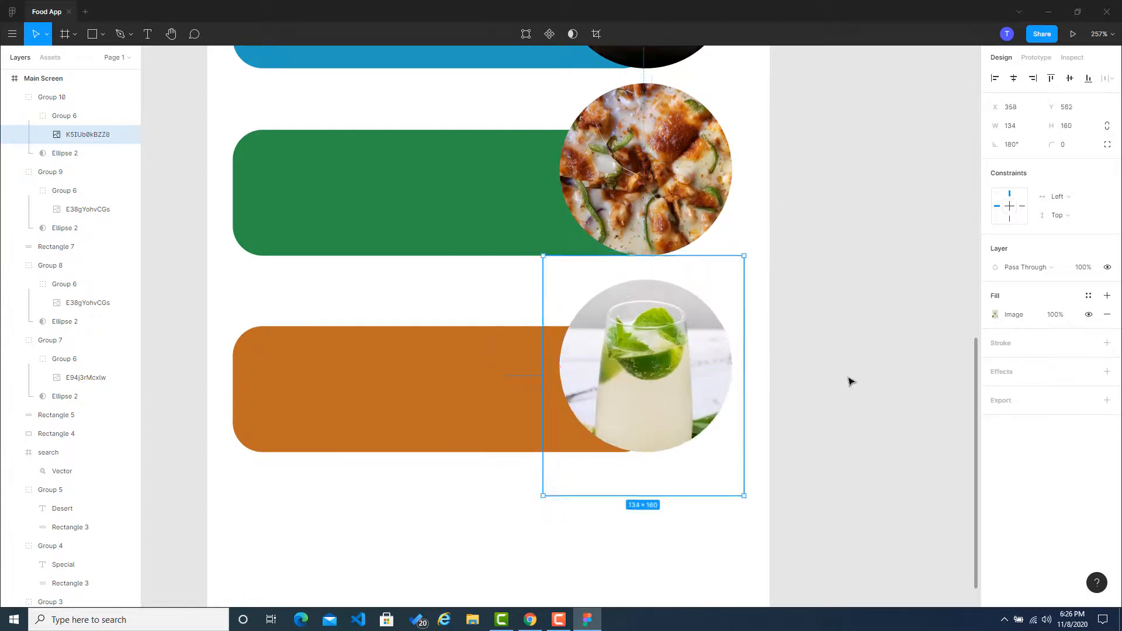
Step: Distribute the blue, green and orange cards with equal vertical spacing
scroll(853, 377, "down", 4)
left_click(602, 150)
left_click(664, 150)
left_click(611, 256, "shift")
left_click(603, 387, "shift")
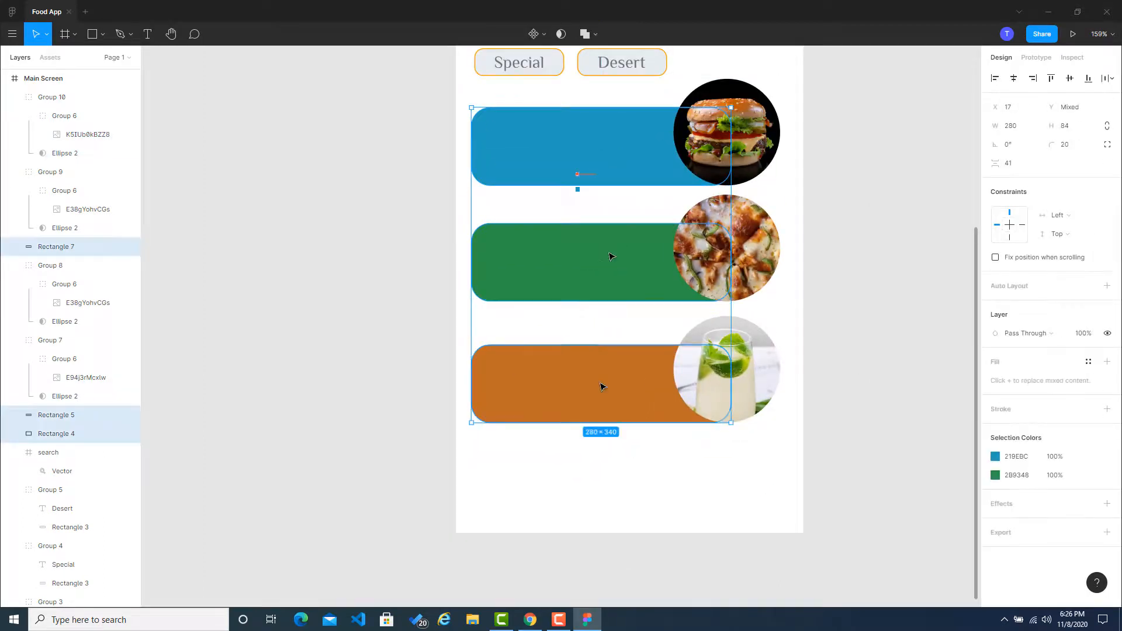
left_click(1106, 77)
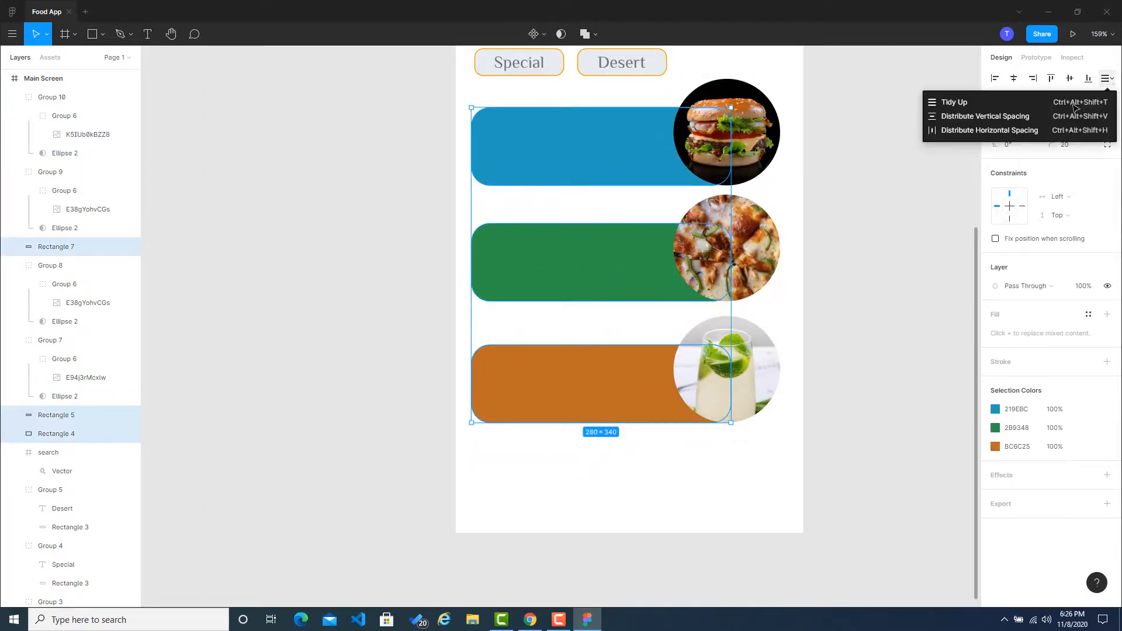
left_click(981, 116)
left_click(838, 257)
Step: Move the pizza circle to Y 450 so it sits evenly between the burger and drink circles
left_click(726, 248)
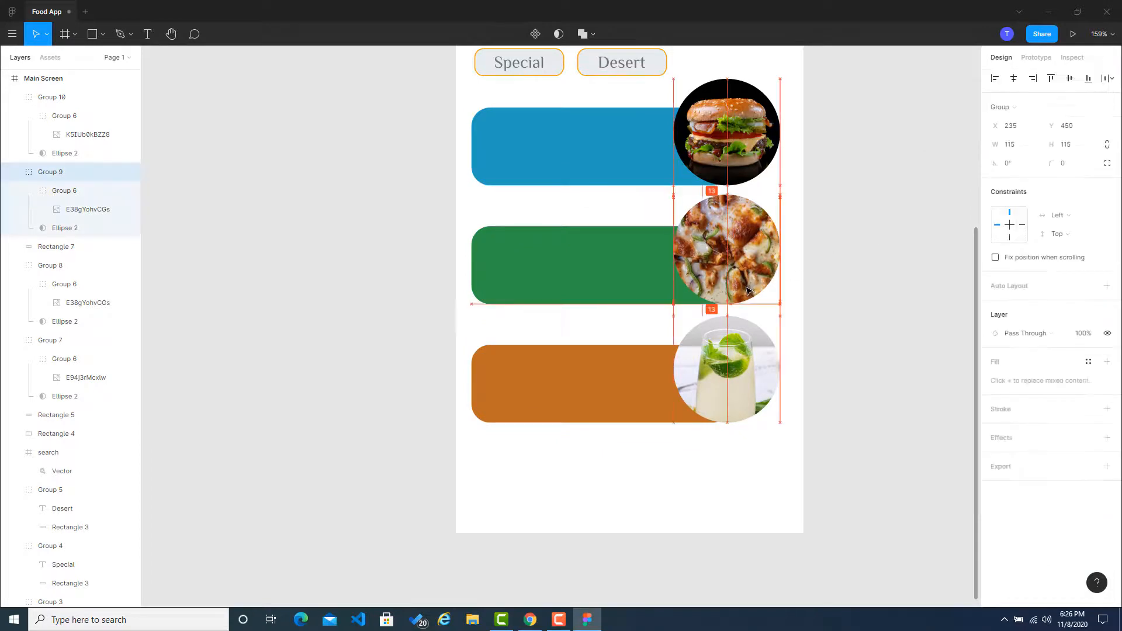
left_click(824, 292)
left_click(722, 382)
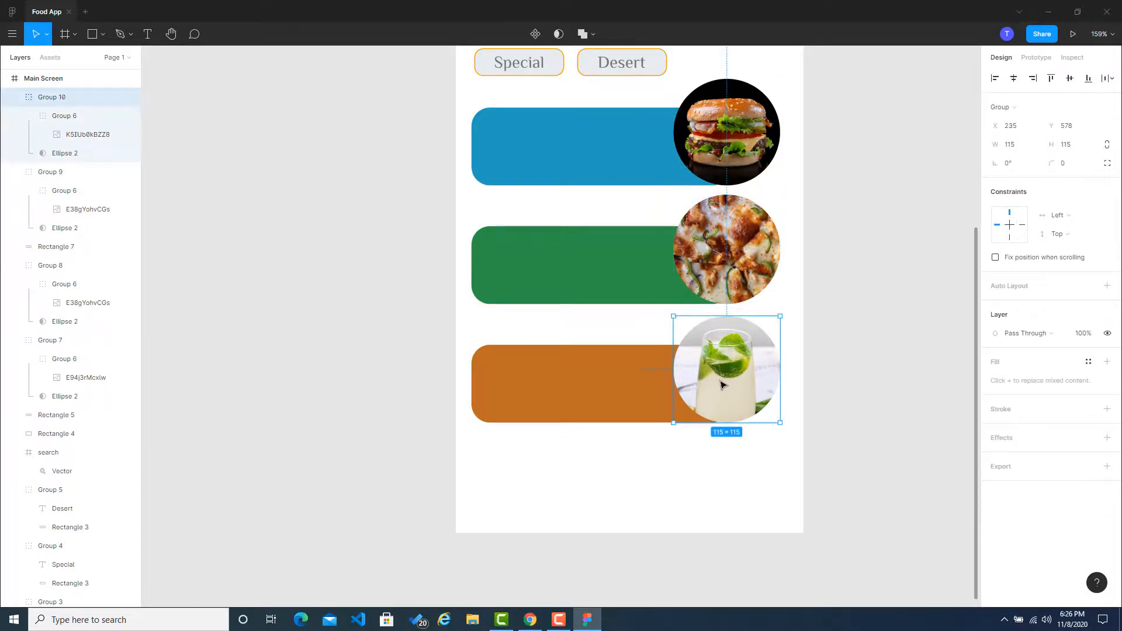
left_click(850, 371)
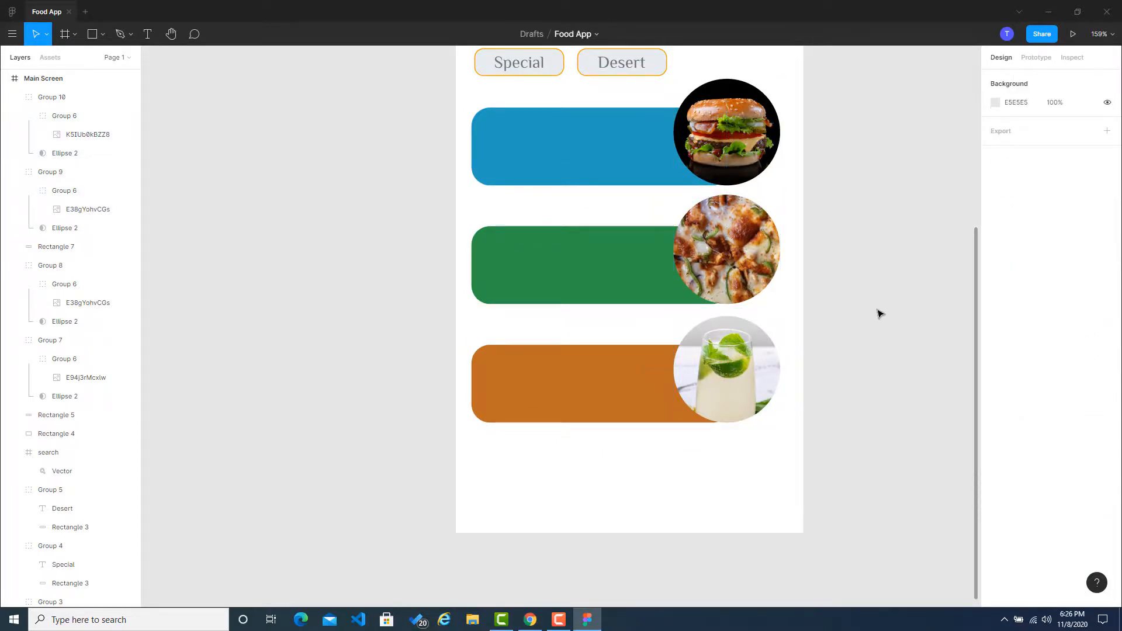
scroll(879, 314, "up", 5)
scroll(880, 314, "down", 2)
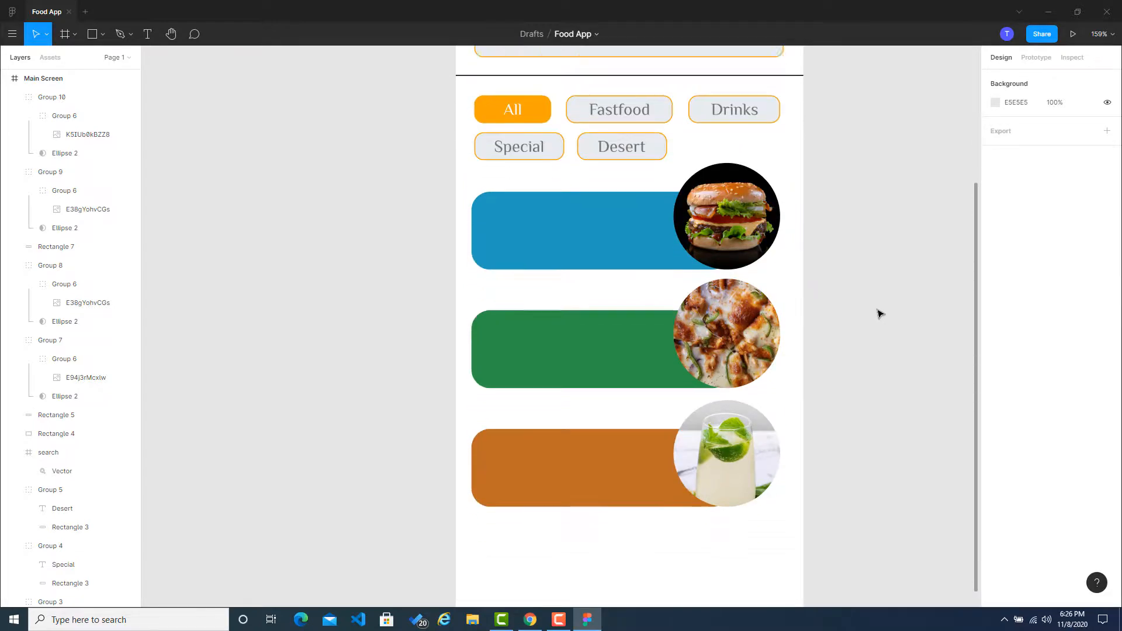
scroll(879, 314, "up", 4)
scroll(879, 313, "down", 2)
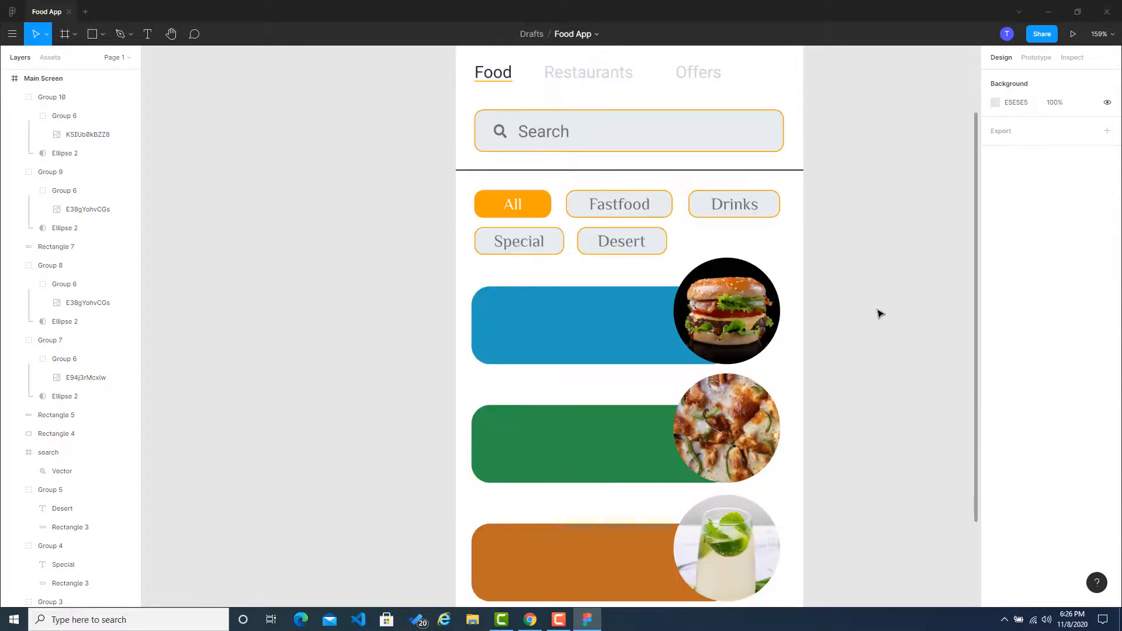
Step: Add a text box on the blue card containing "Burger" and, on a second line, "$5.99"
scroll(879, 314, "down", 3)
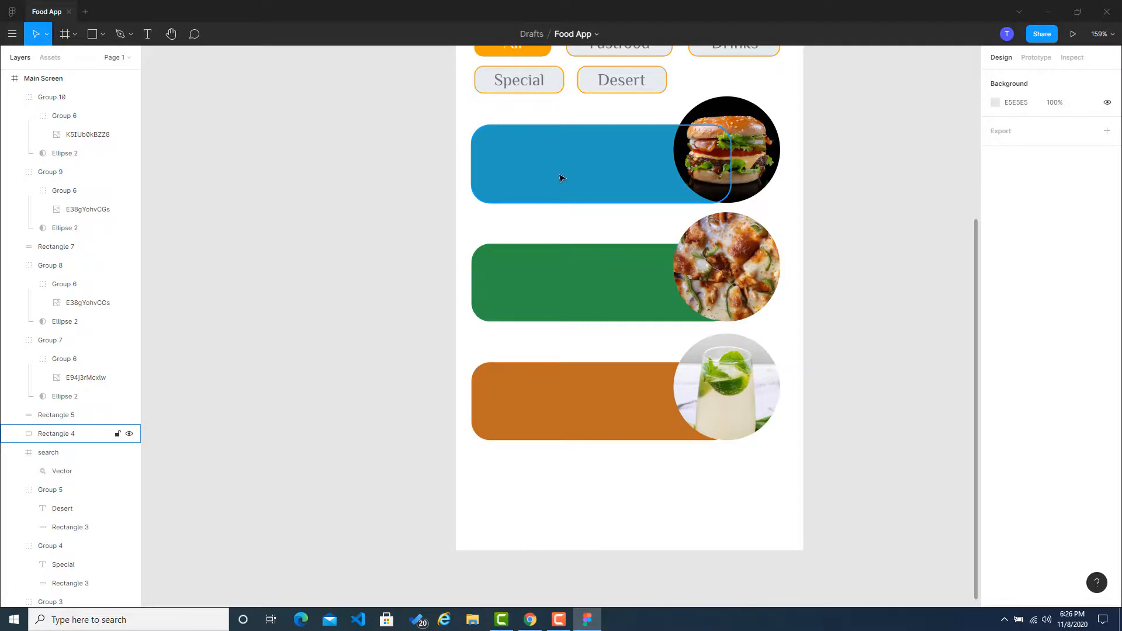
left_click(148, 34)
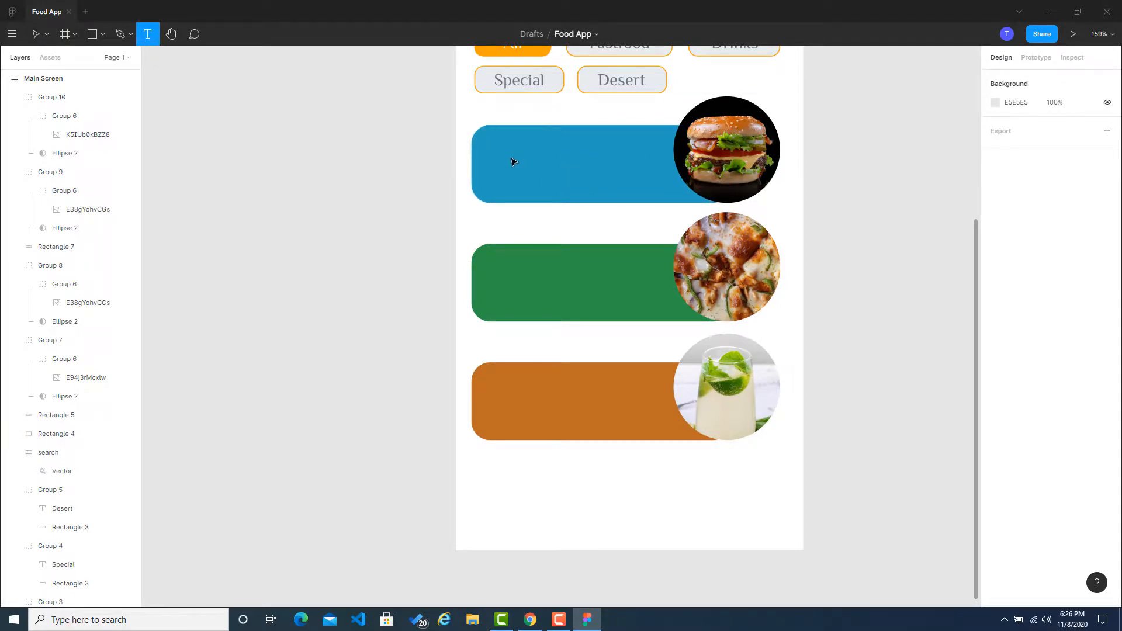
left_click_drag(488, 145, 592, 164)
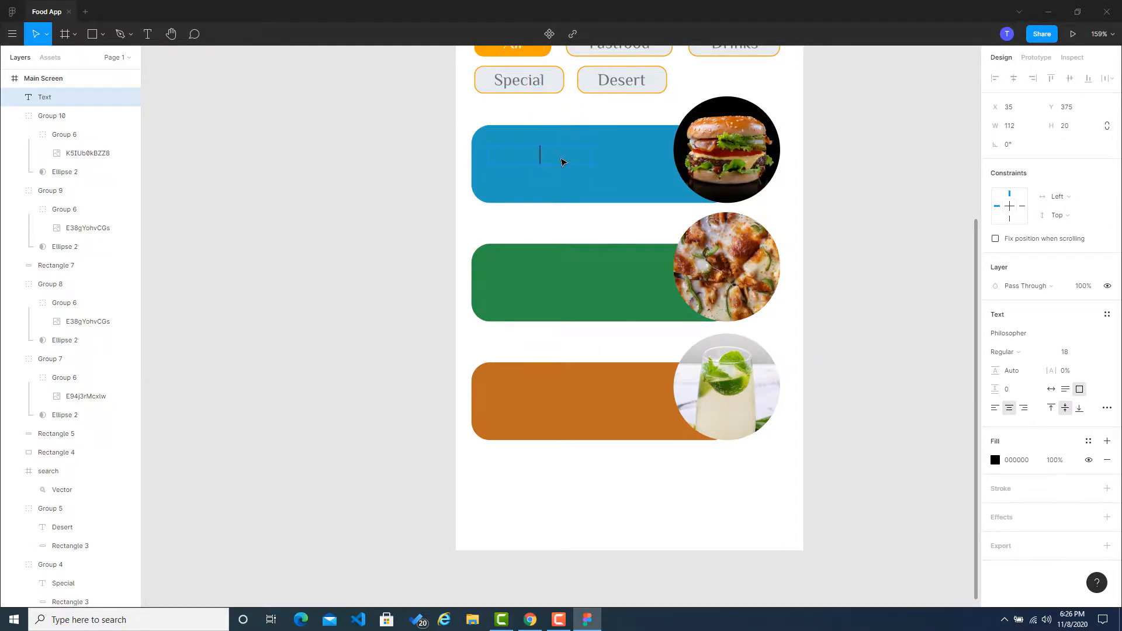
type("Burger")
key("Return")
type("5.99")
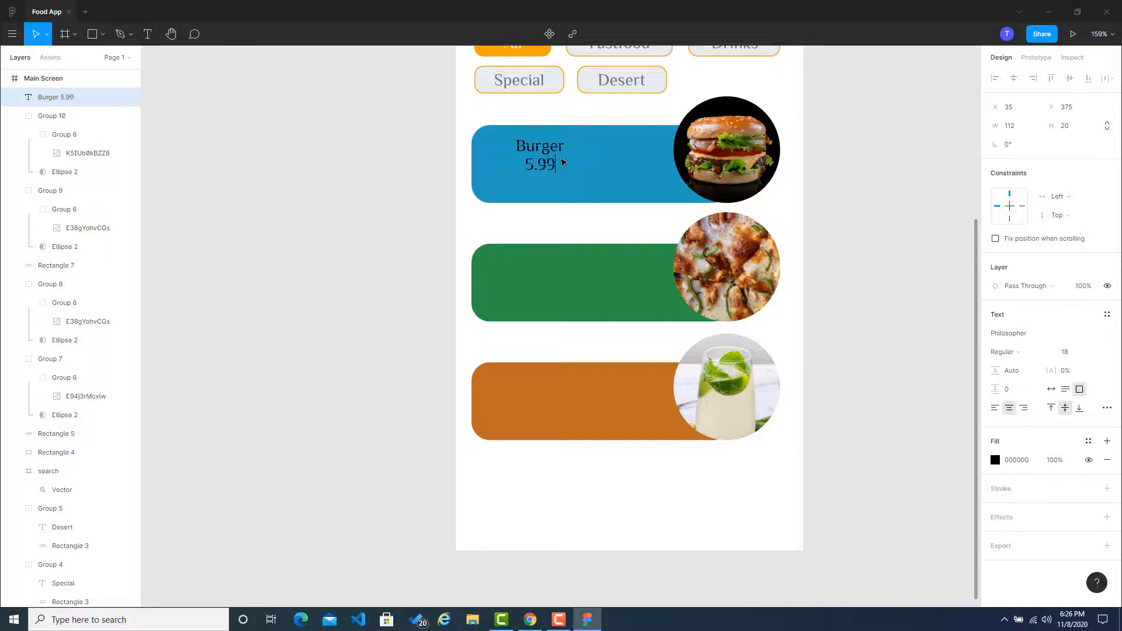
type("$")
key("BackSpace")
Step: Add "More Details >" below the price in the burger text
key("Return")
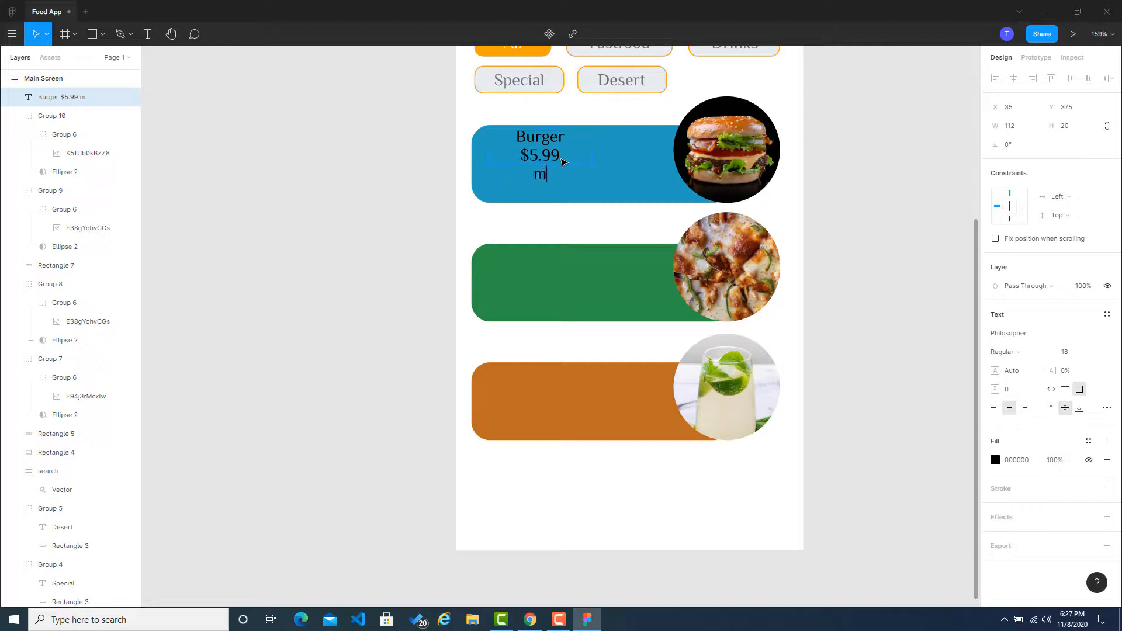
key("BackSpace")
type("m")
key("BackSpace")
type("MC")
key("BackSpace")
type("ore Details")
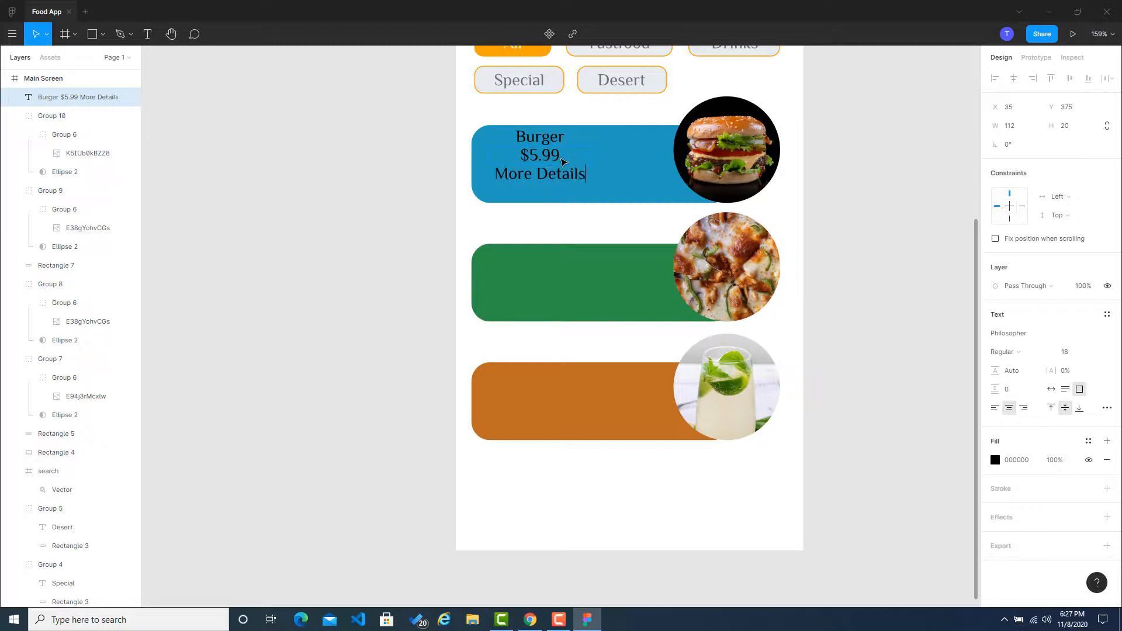
key("Return")
key("BackSpace")
key("Return")
type(">")
key("Escape")
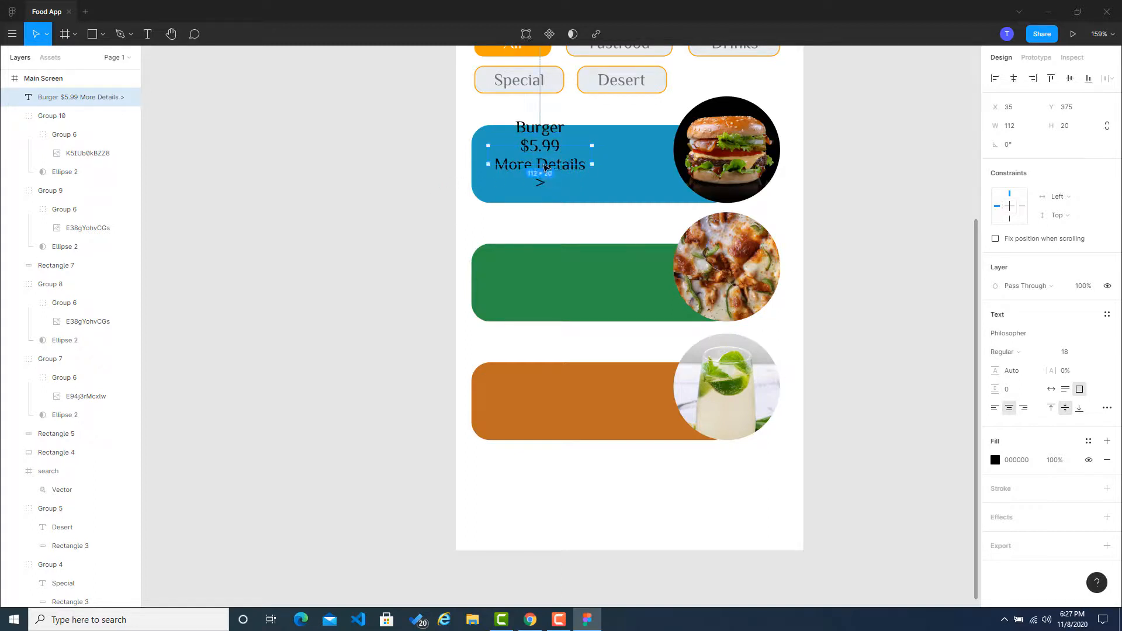
Step: Widen the burger text box so "More Details >" fits on one line, and set the box to auto width
left_click_drag(597, 159, 619, 160)
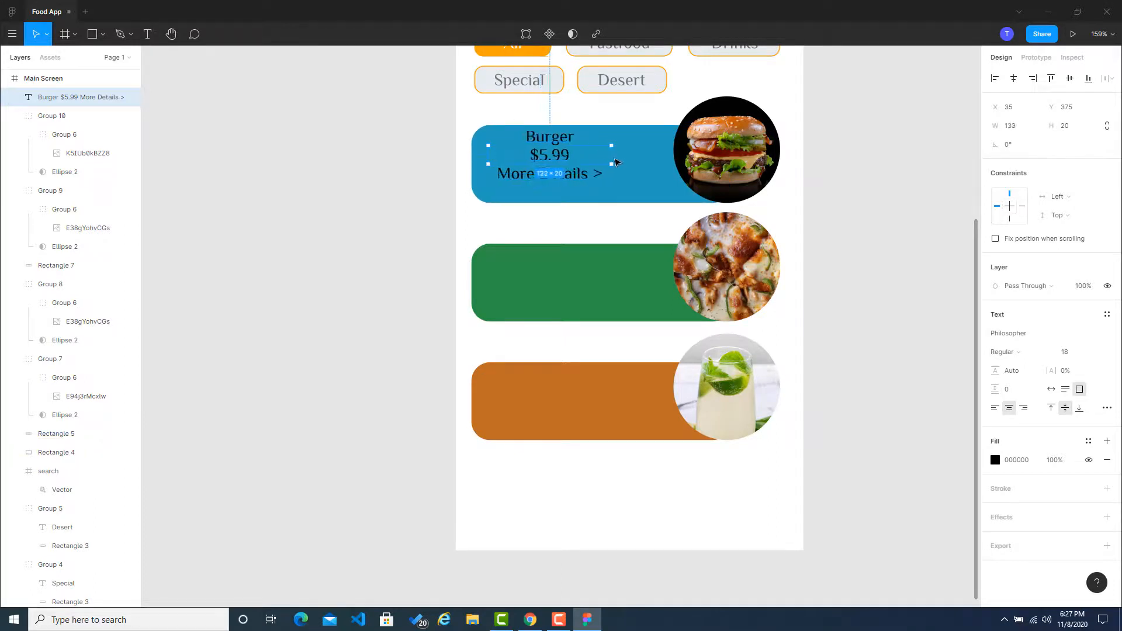
double_click(569, 160)
key("Escape")
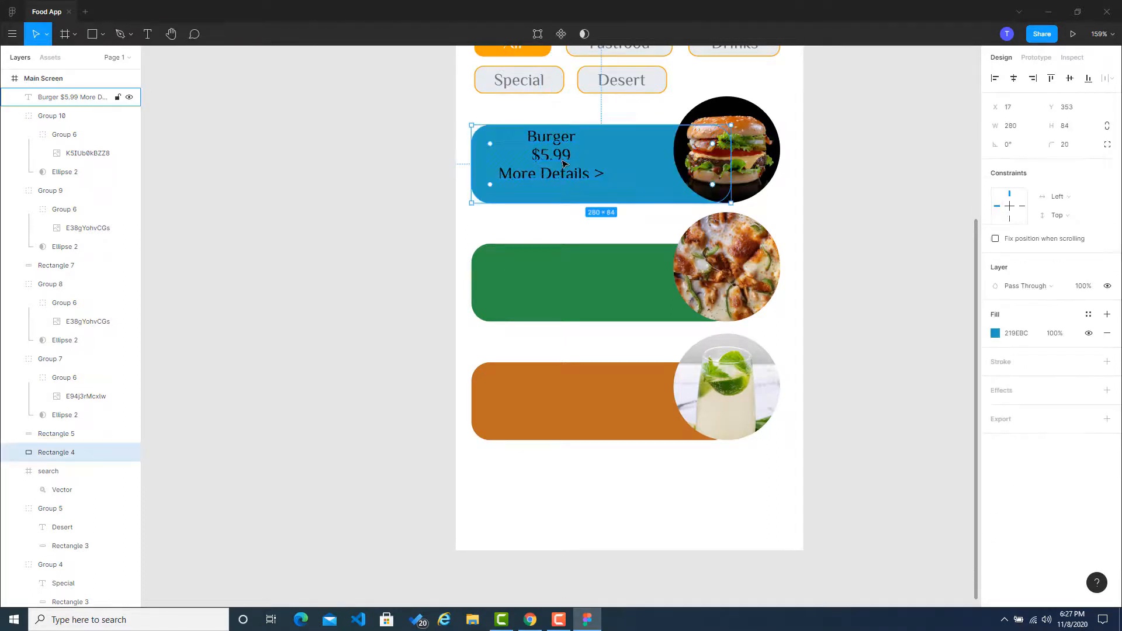
left_click(546, 155)
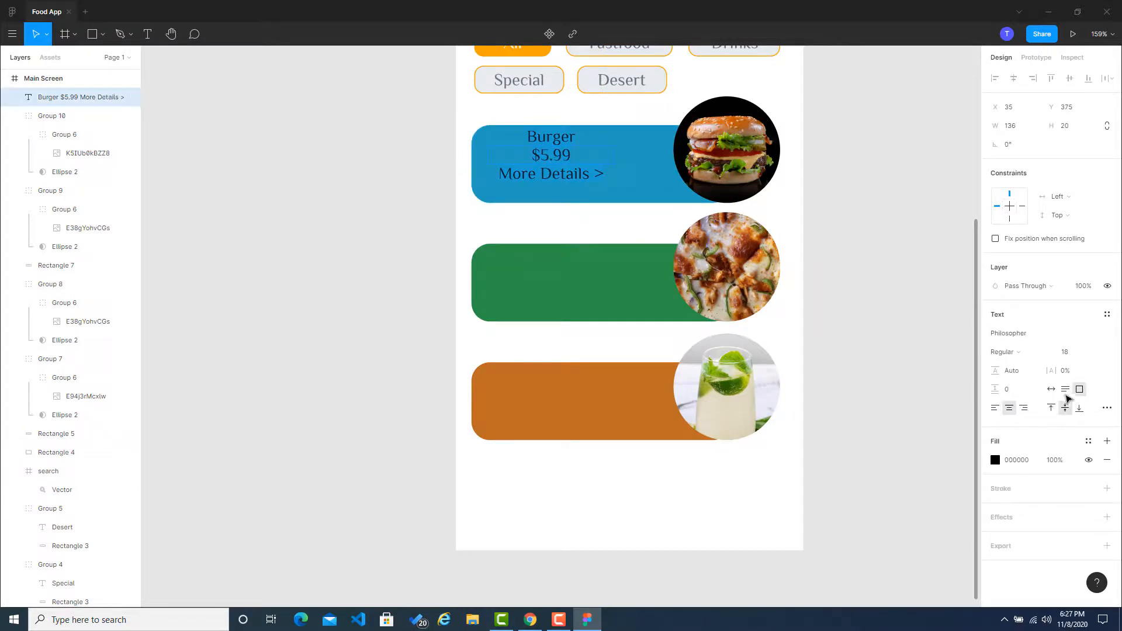
left_click(1050, 389)
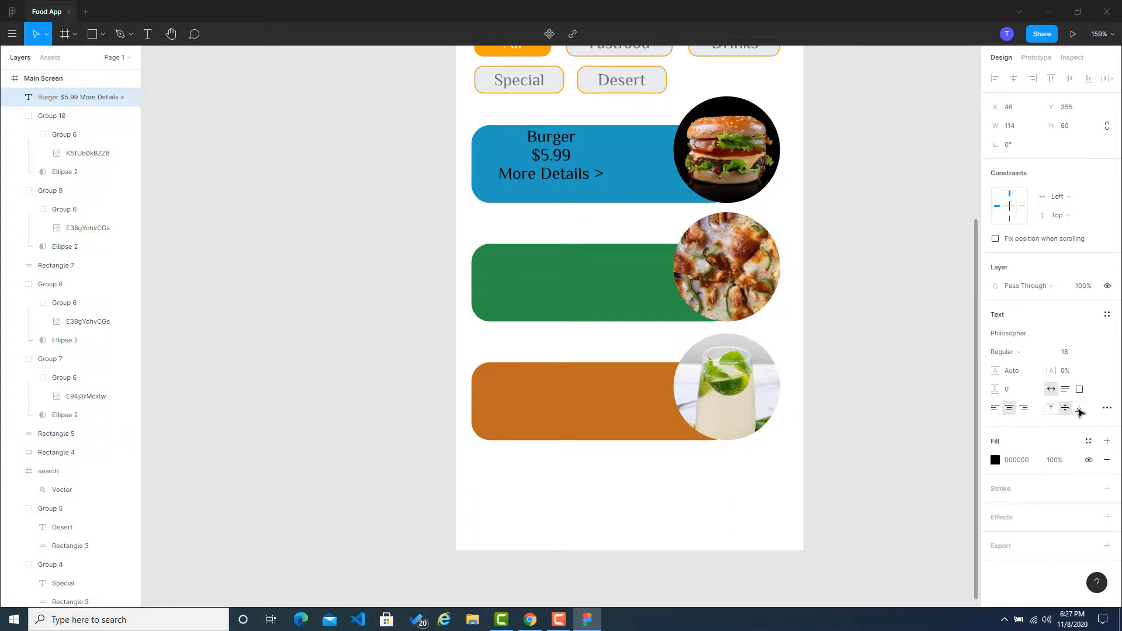
left_click(534, 158)
left_click(425, 194)
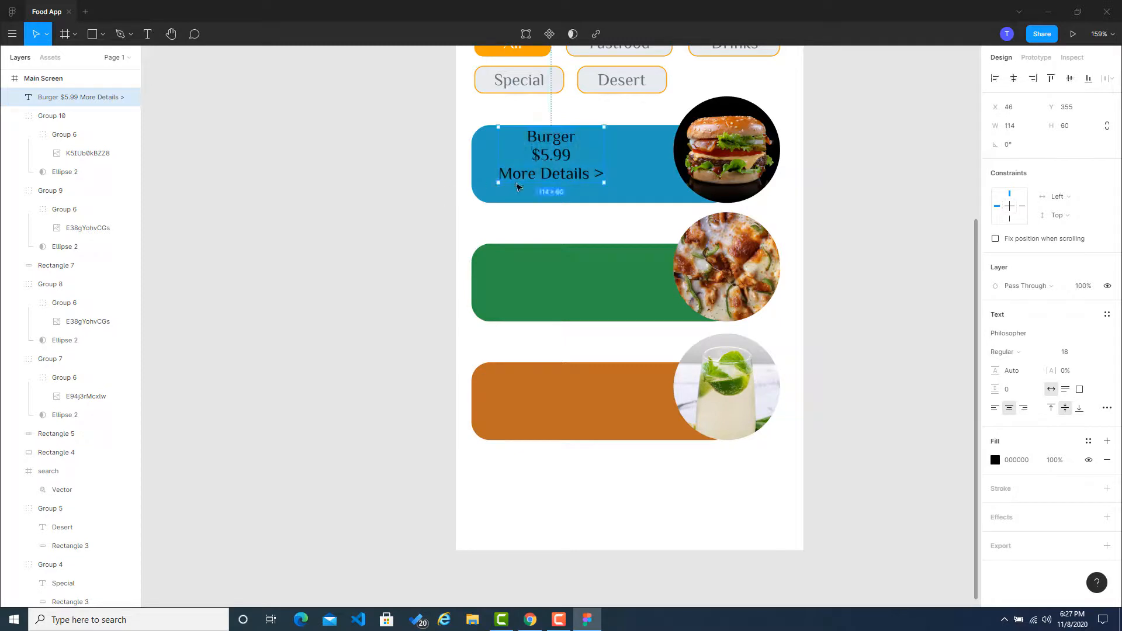
Step: Left-align the burger text and move it to about X 39, Y 365 on the blue card
left_click(1004, 408)
left_click(900, 328)
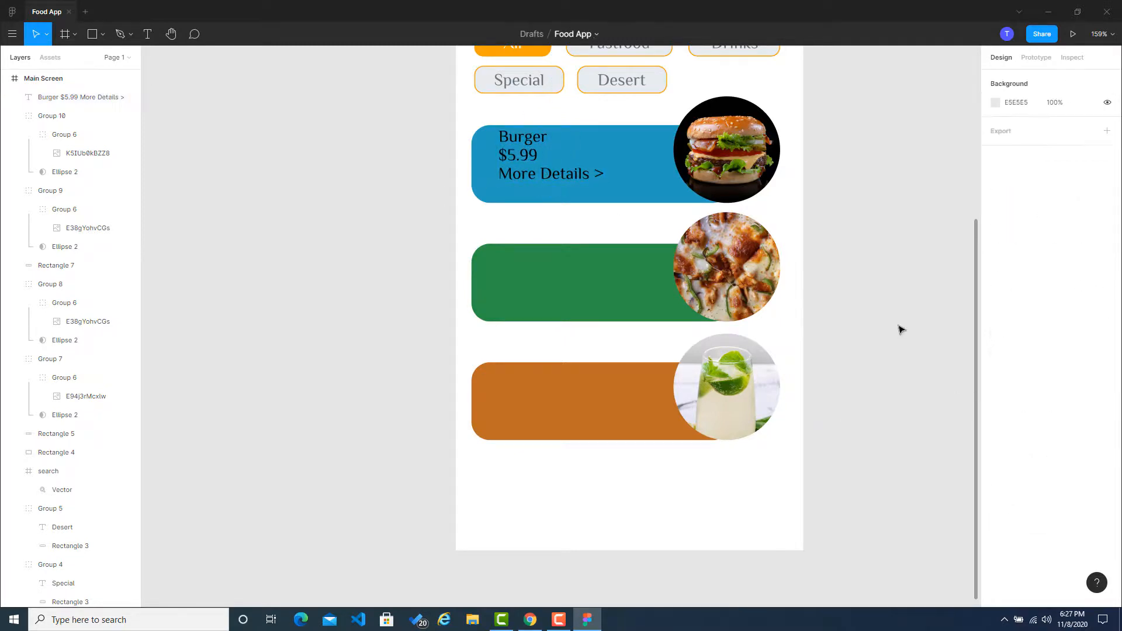
scroll(521, 155, "up", 2)
left_click_drag(522, 155, 513, 166)
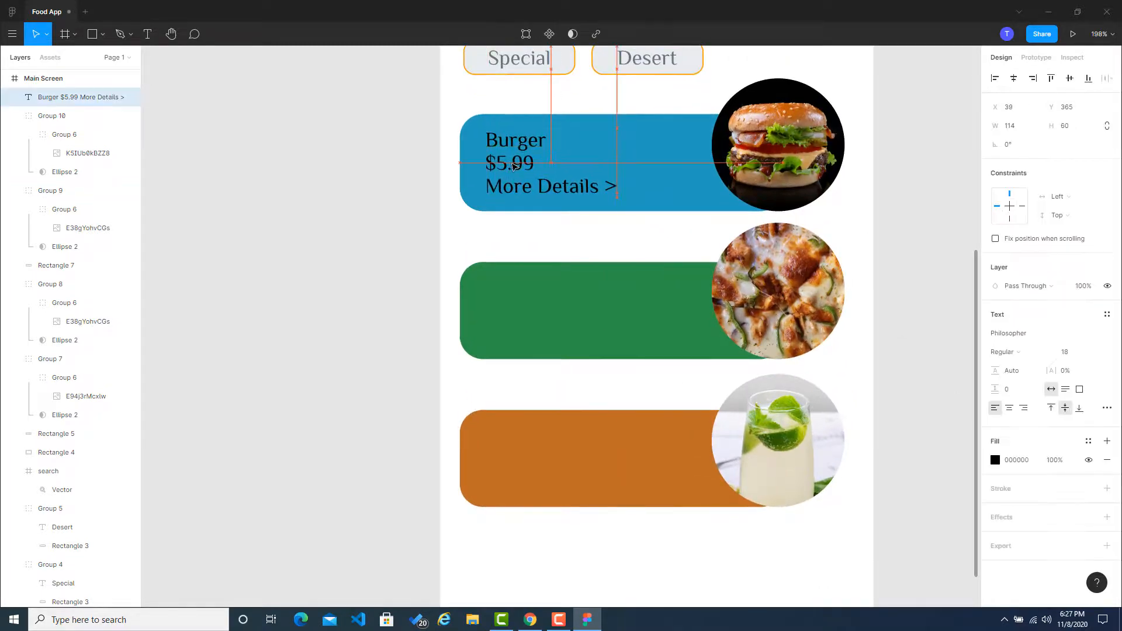
left_click(871, 281)
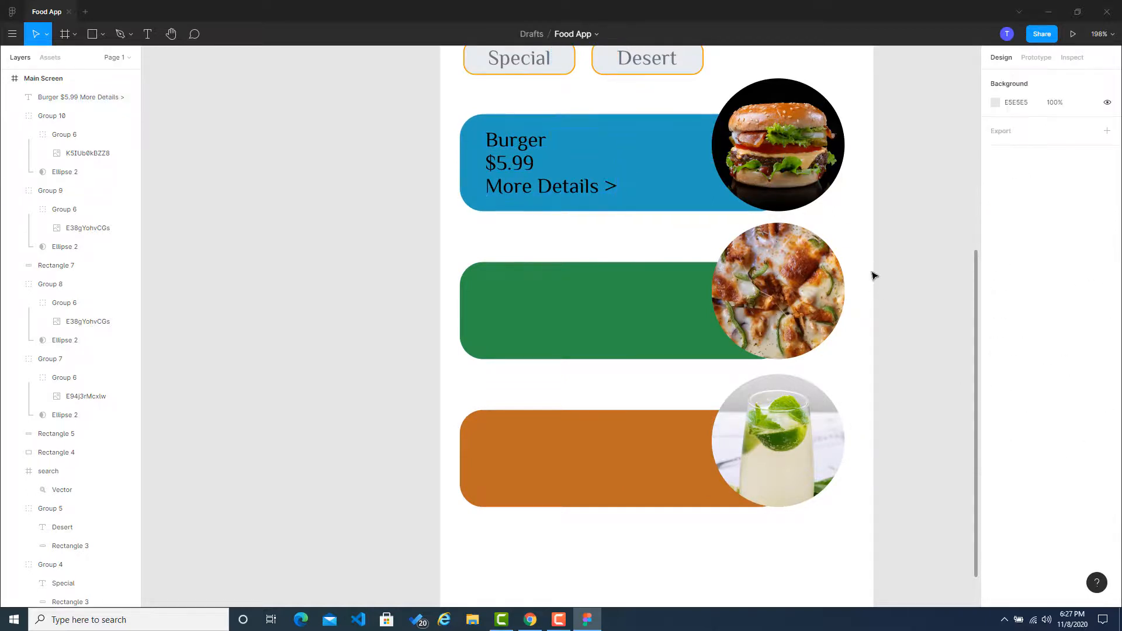
left_click(521, 144)
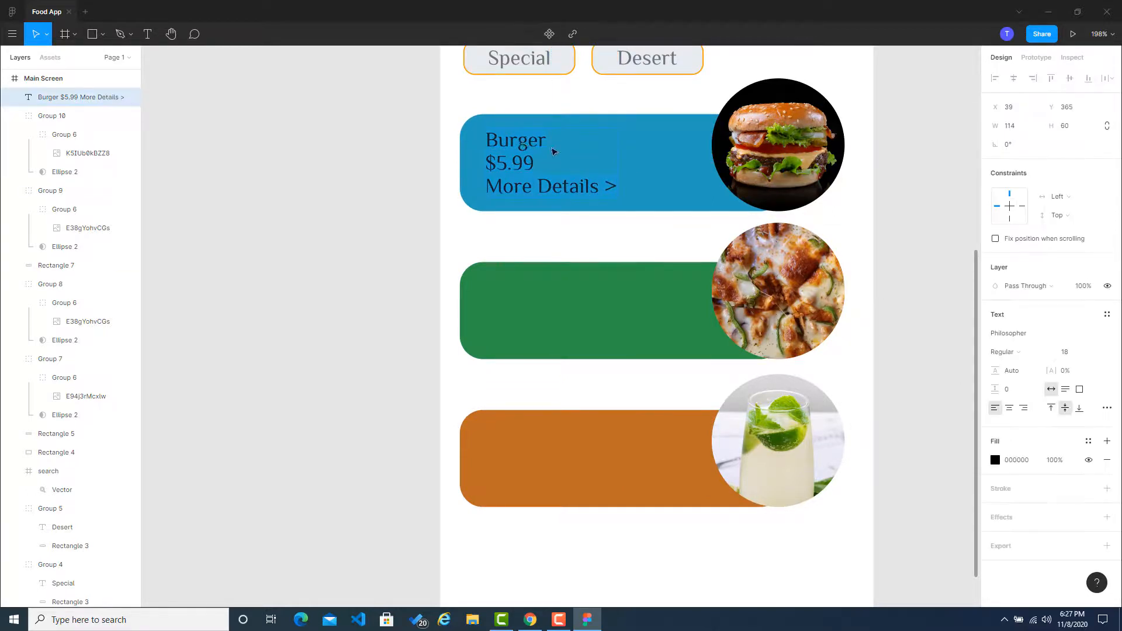
left_click(553, 151)
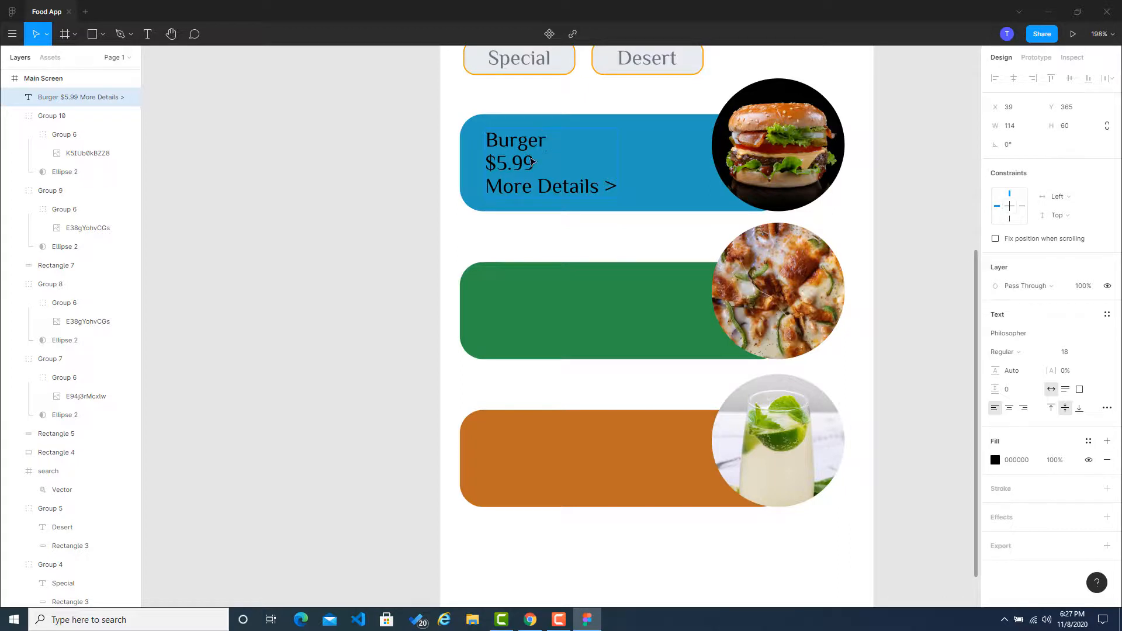
key("Escape")
scroll(510, 248, "up", 3)
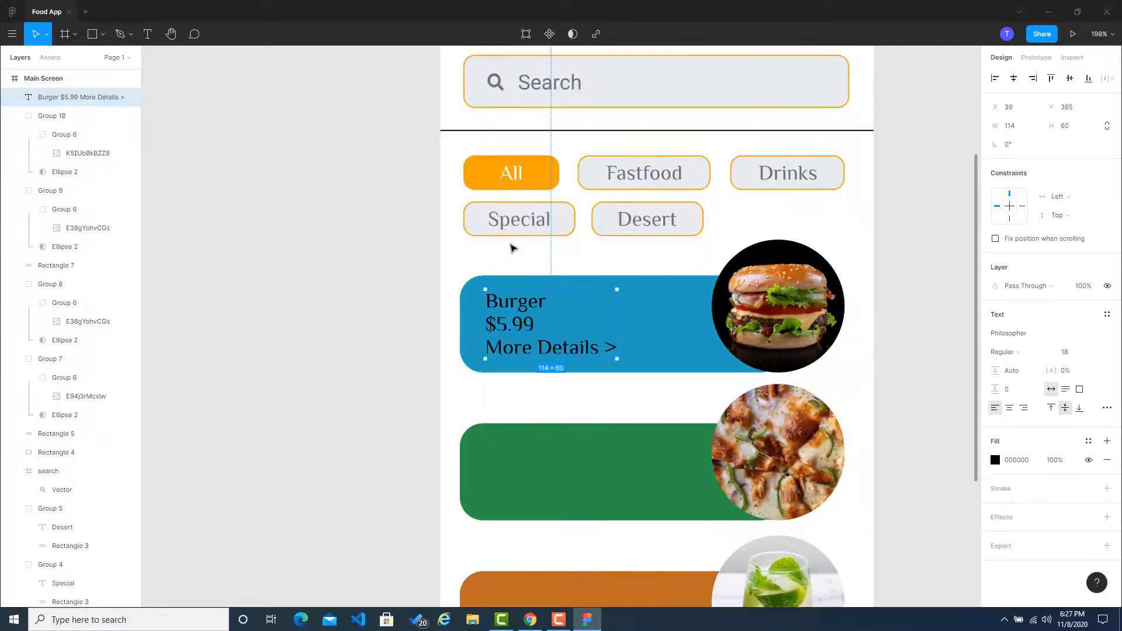
left_click(366, 313)
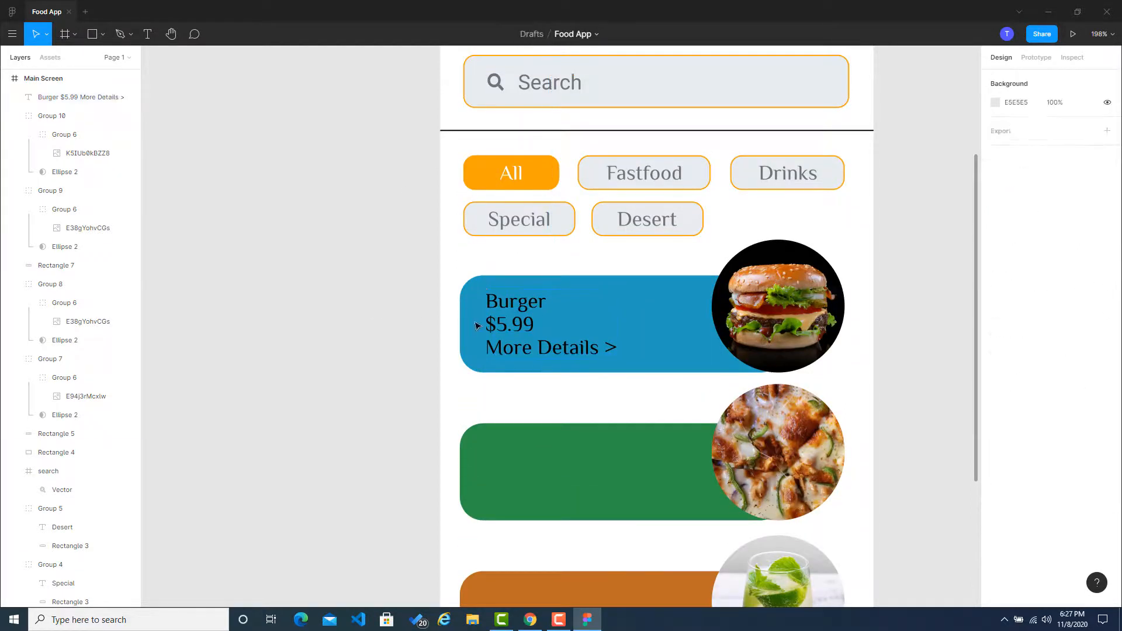
Step: Try several document colors on the burger text's fill and settle on light grey E9ECEF
left_click(528, 313)
left_click(1001, 460)
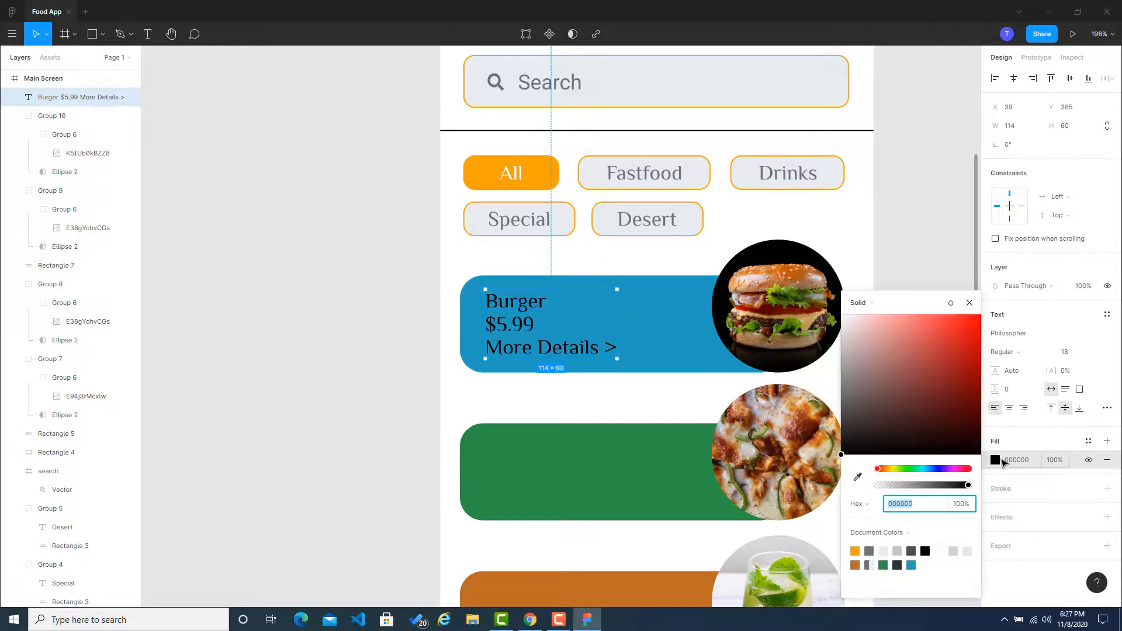
left_click(856, 552)
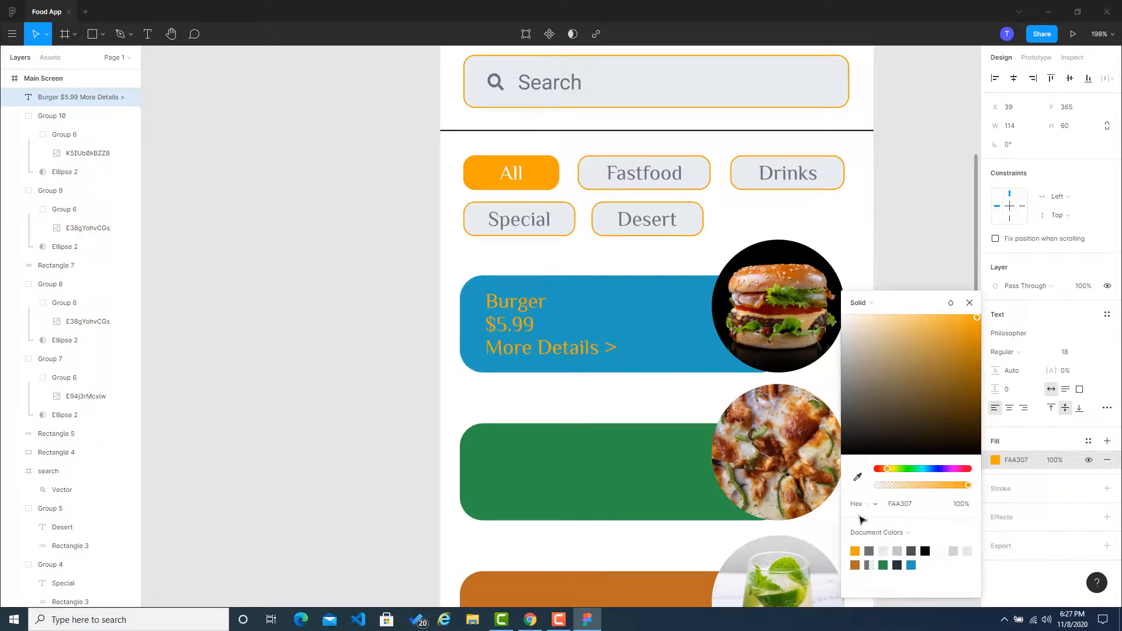
left_click(871, 551)
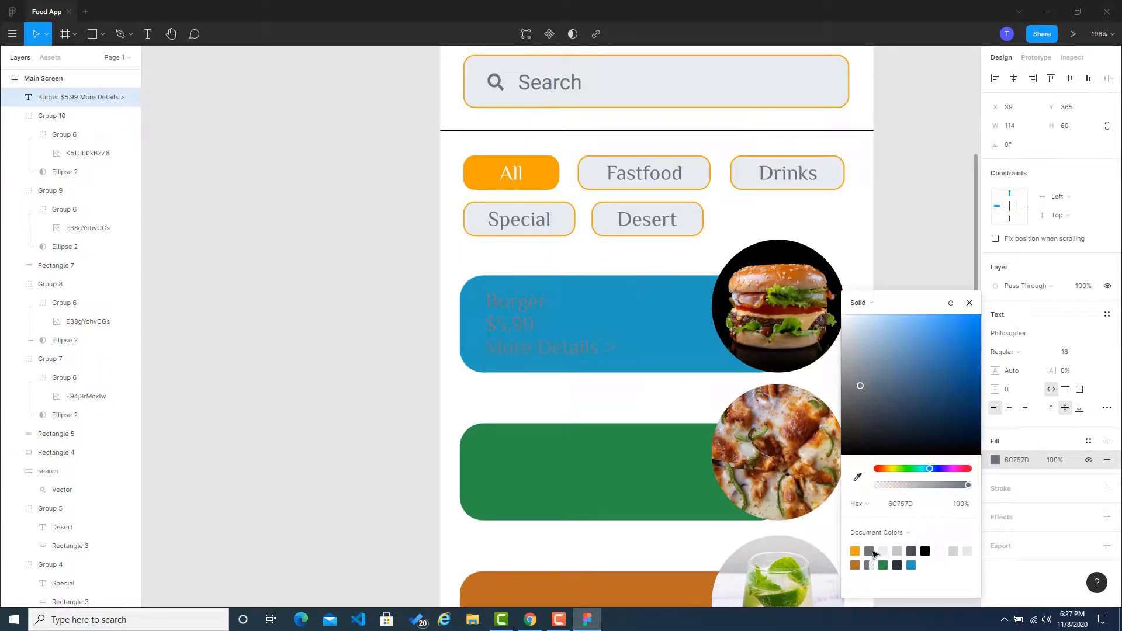
left_click(953, 551)
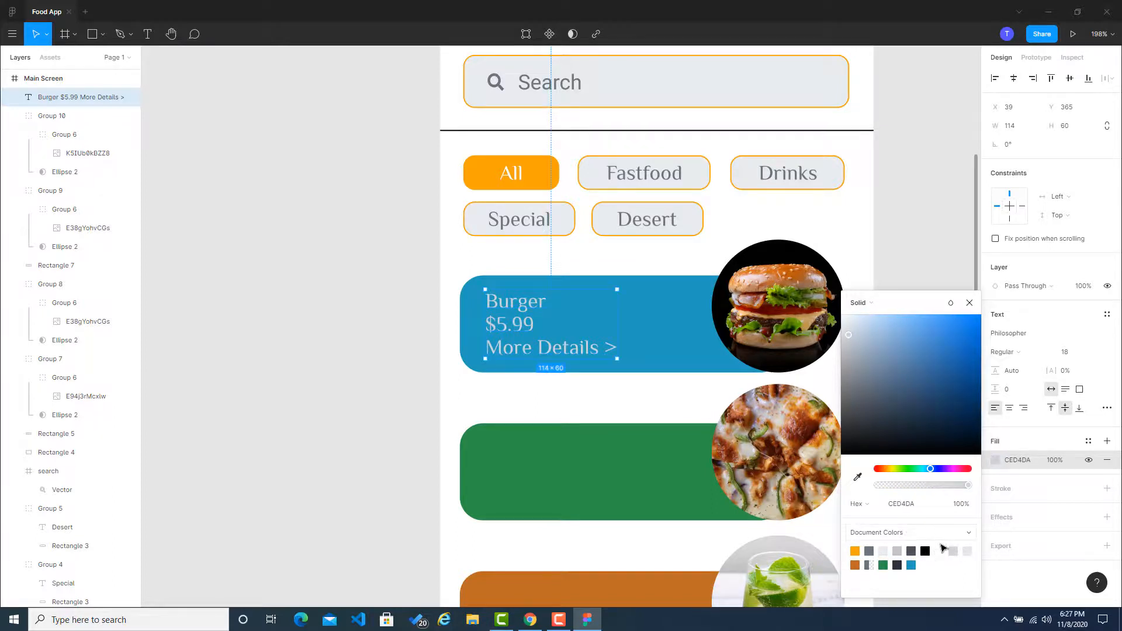
left_click(883, 553)
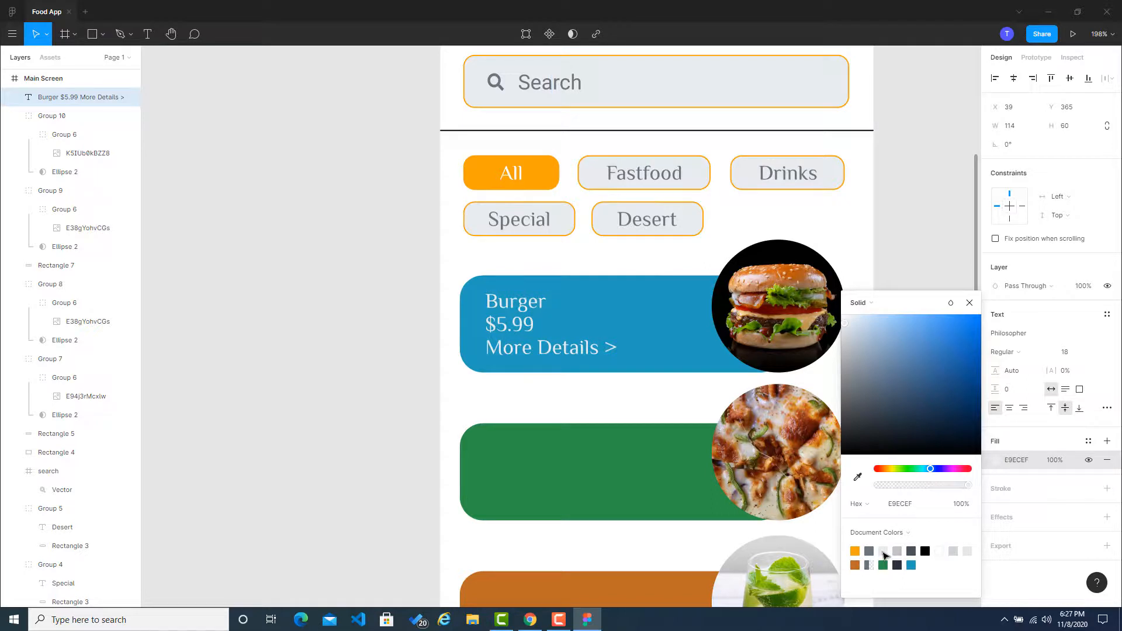
left_click(909, 283)
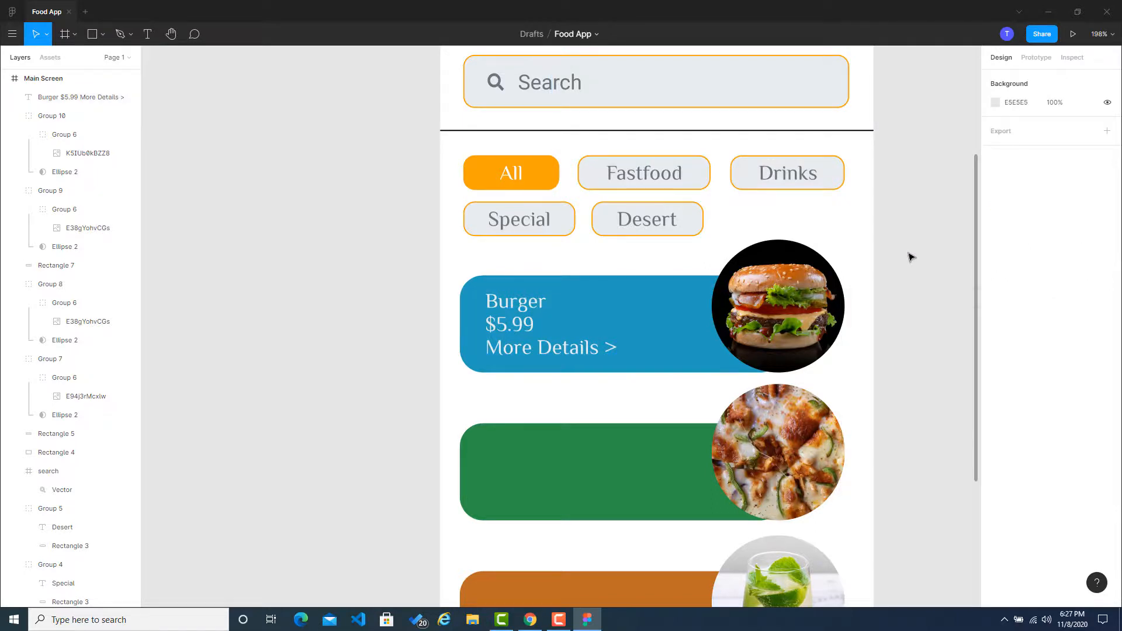
Step: Reduce the font size of the "$5.99" and "More Details >" lines to 12
left_click(523, 329)
left_click(524, 331)
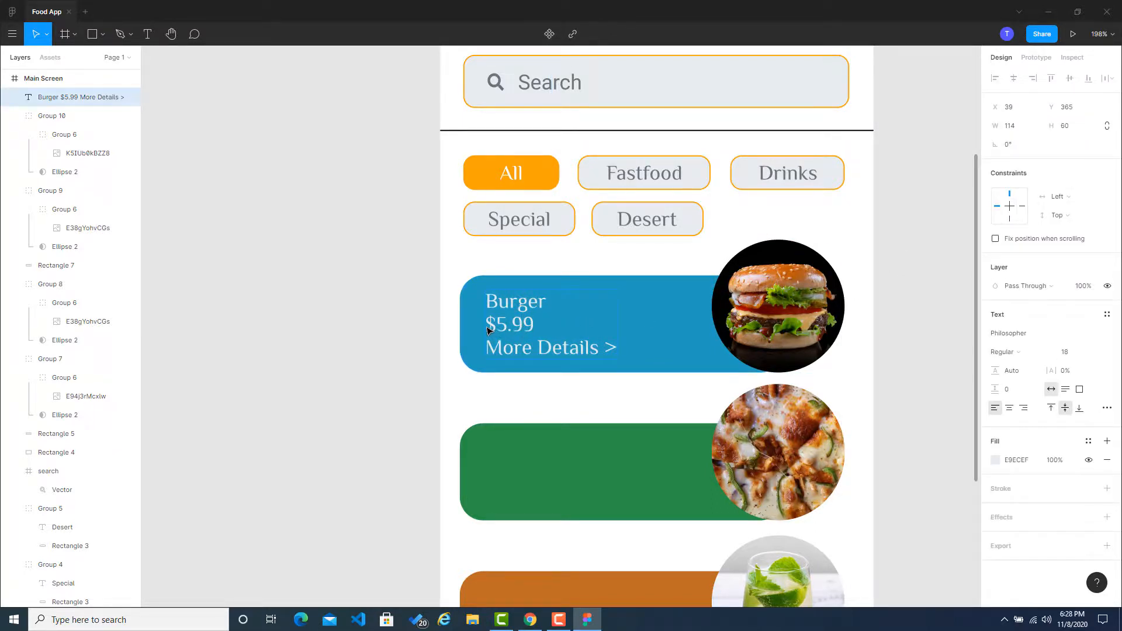
left_click_drag(487, 331, 608, 349)
left_click(1070, 352)
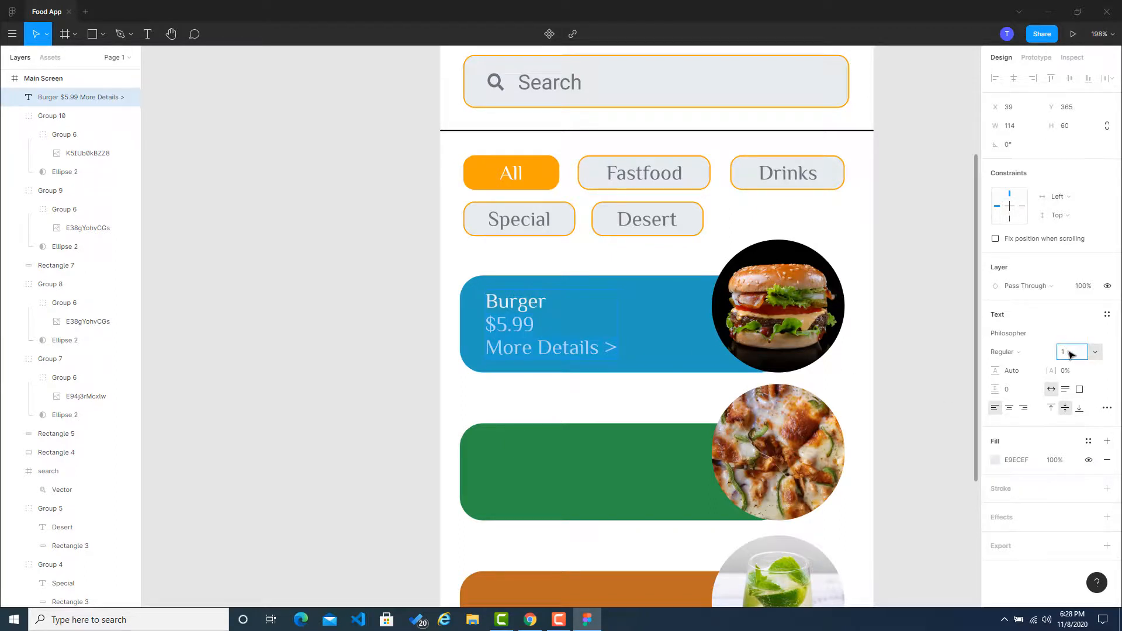
key("Return")
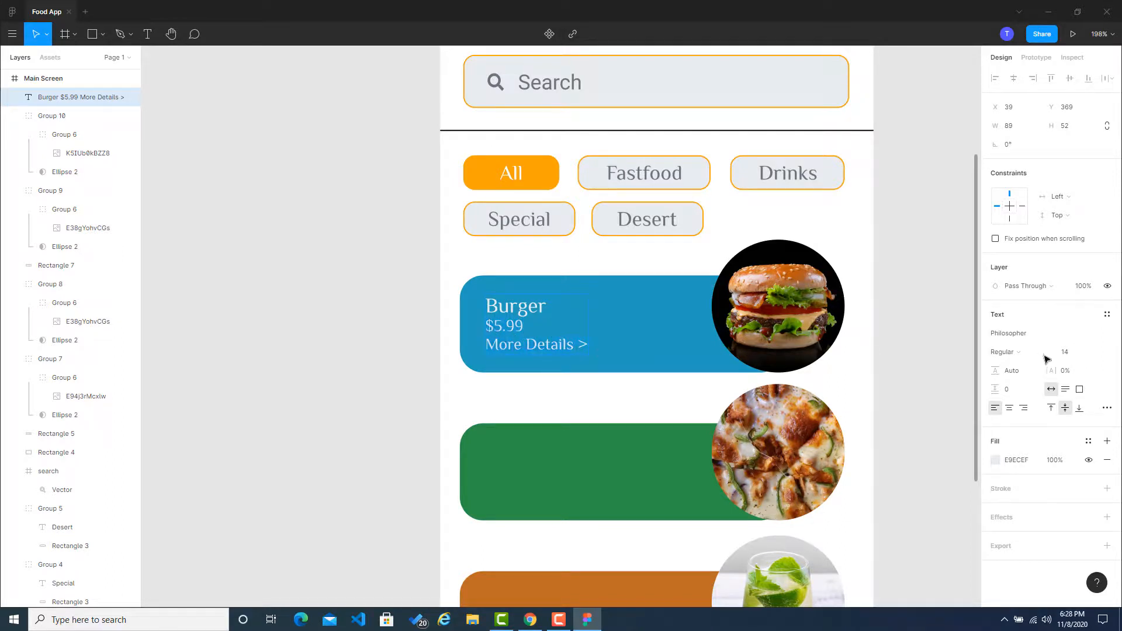
left_click(1077, 353)
type("12")
key("Return")
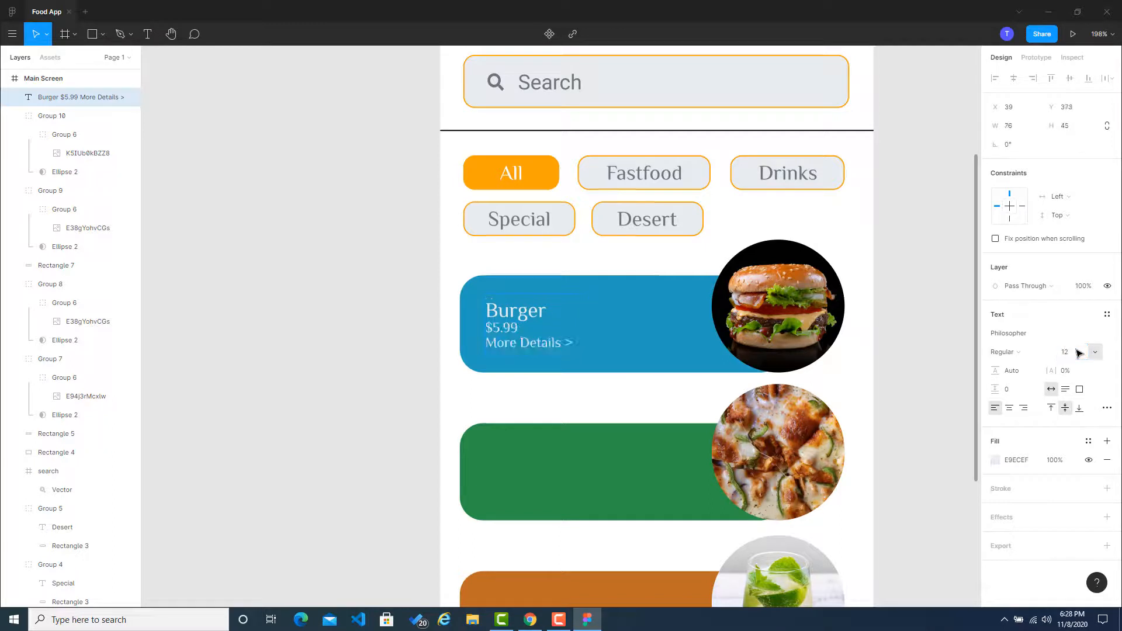
Step: Shift the burger text slightly to about X 43, Y 369 on the blue card
left_click(382, 313)
left_click(508, 316)
double_click(508, 316)
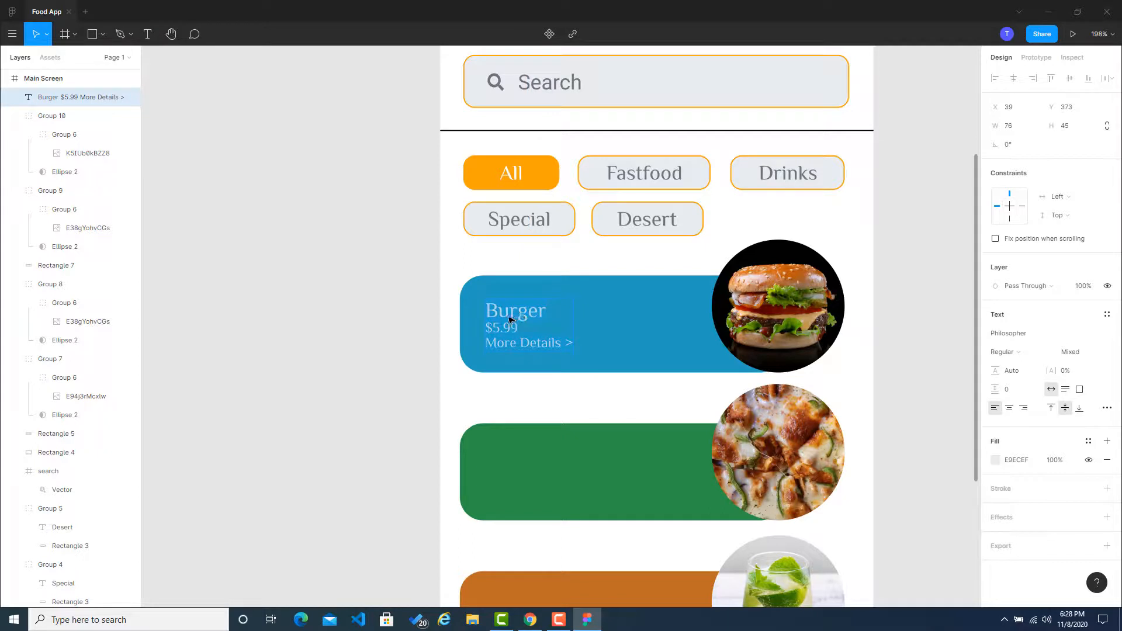
left_click(537, 313)
left_click_drag(486, 311, 500, 310)
key("Escape")
left_click_drag(518, 319, 523, 313)
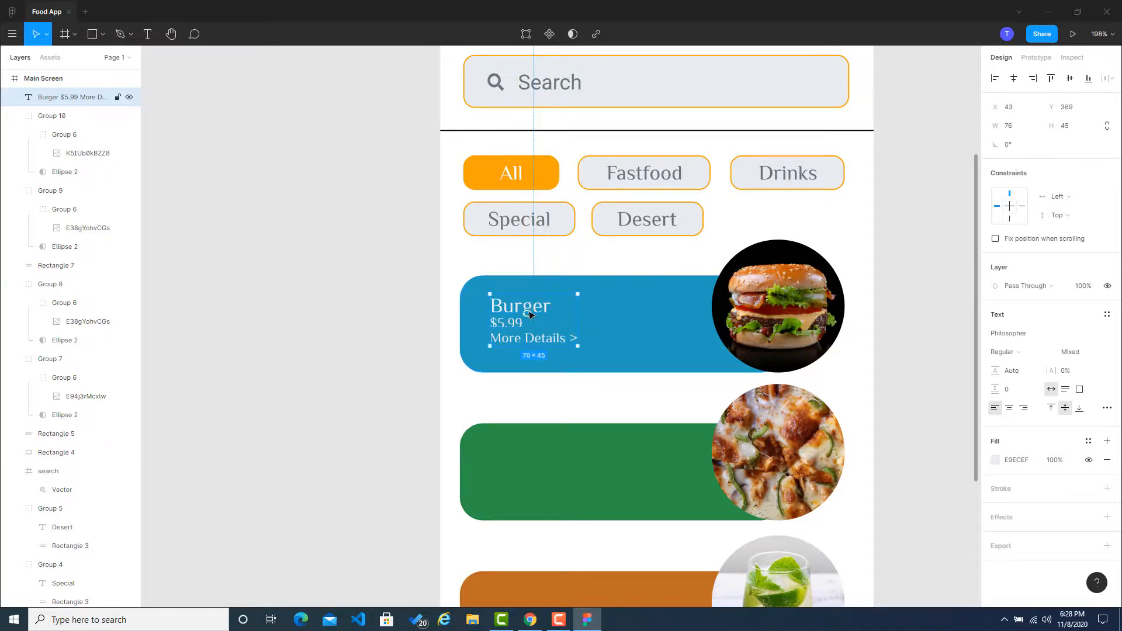
Step: Align the burger text with the blue card's left edge, and undo the shift that follows the alignment
left_click(618, 330, "shift")
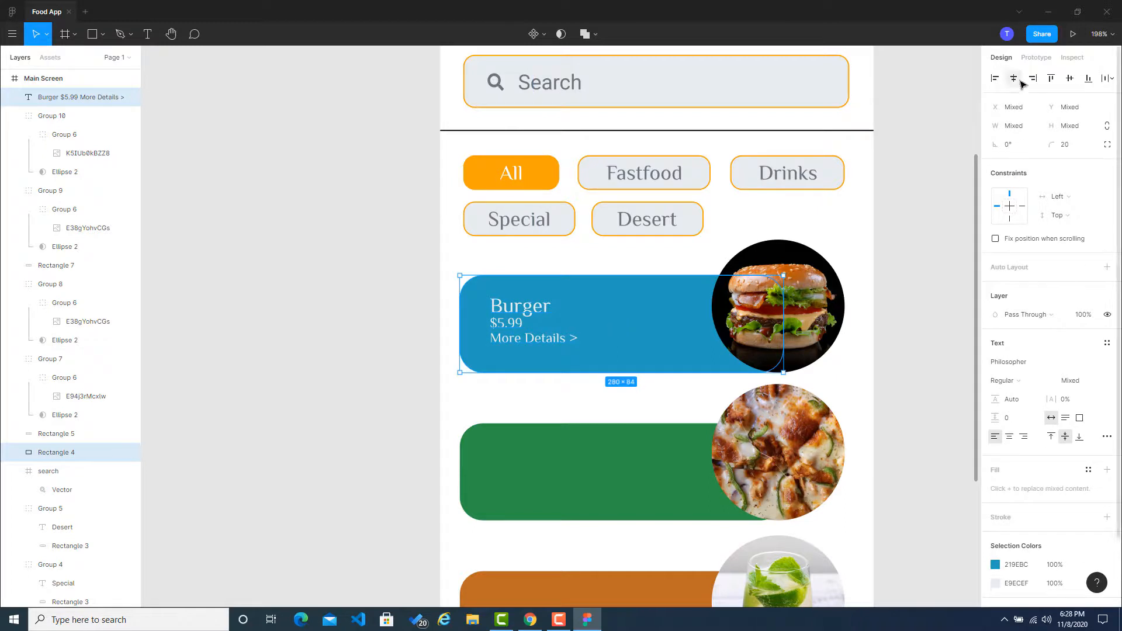
left_click(996, 80)
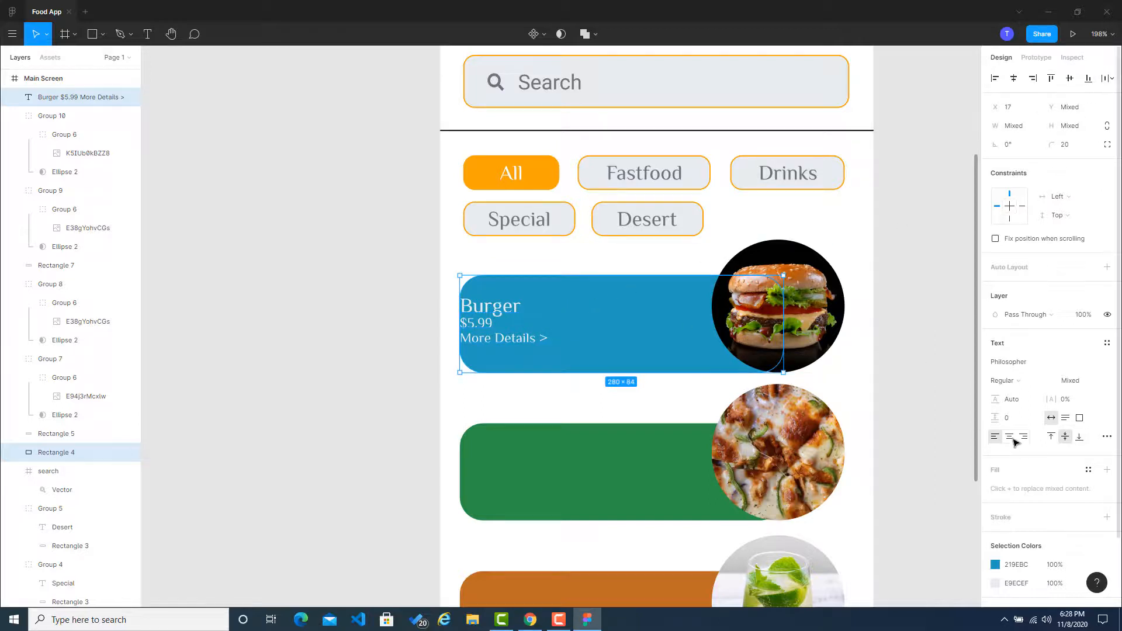
left_click_drag(487, 324, 523, 324)
key("ctrl+z")
Step: Move the burger text inward from the blue card's edge to about X 48, Y 366
left_click(401, 309)
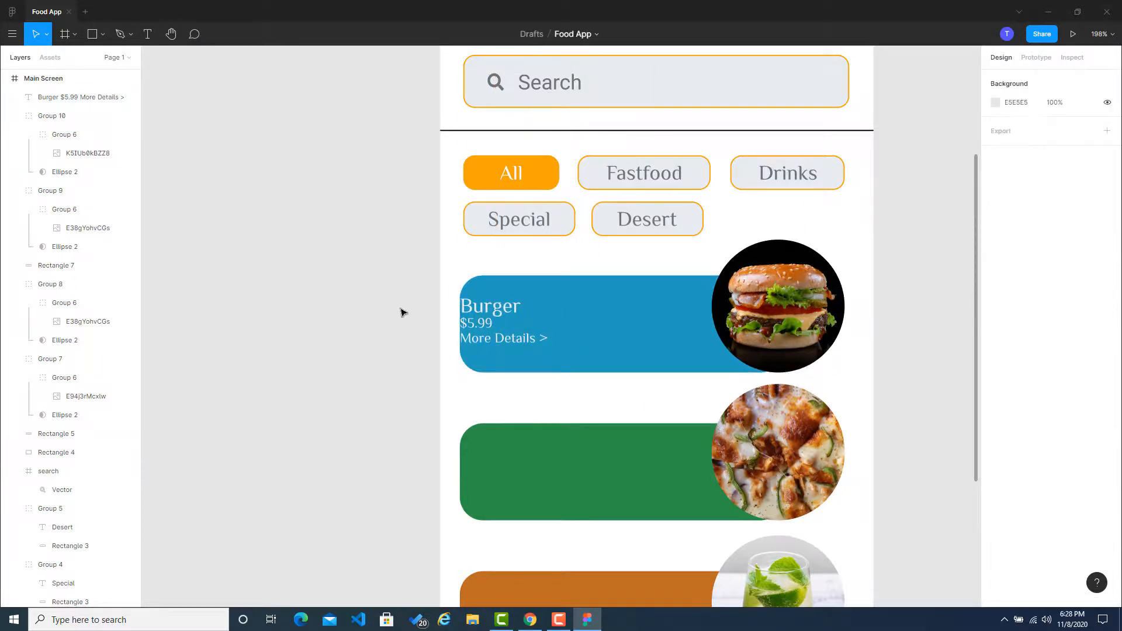
left_click(494, 326)
left_click_drag(491, 310, 523, 308)
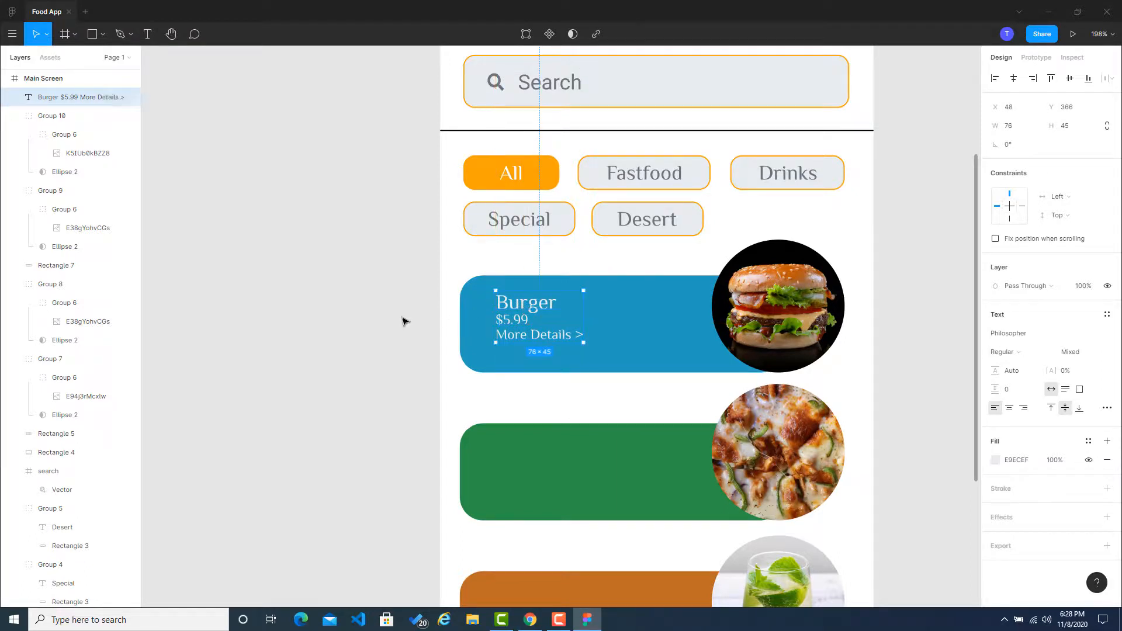
Step: Duplicate the burger text block and place the copy on the green card at about X 48, Y 500
left_click(403, 321)
scroll(453, 316, "down", 3)
left_click(537, 218)
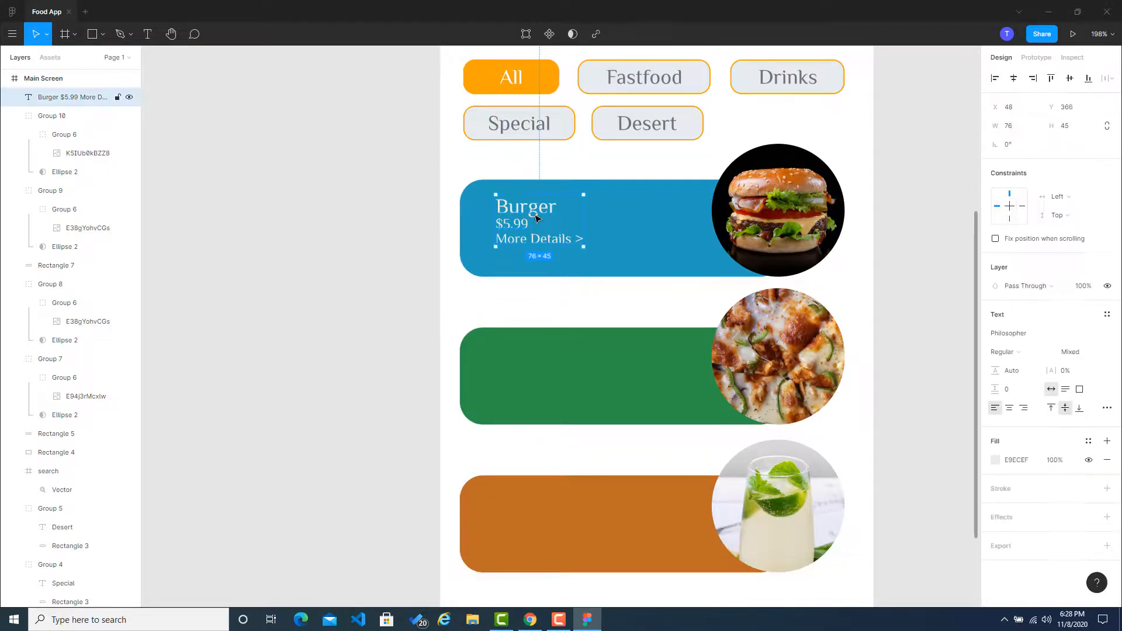
key("ctrl+v")
left_click_drag(536, 218, 538, 367)
left_click(427, 368)
Step: Duplicate the text block again and place the copy on the orange card at about X 48, Y 628
scroll(433, 345, "down", 3)
left_click(533, 177)
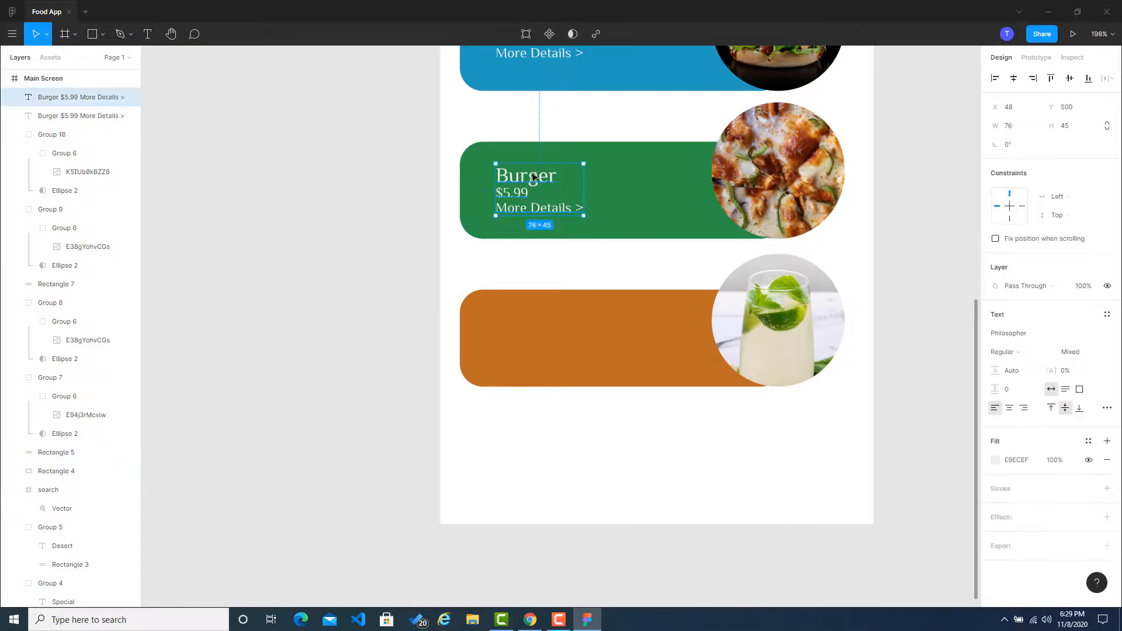
key("ctrl+v")
left_click_drag(533, 177, 532, 323)
left_click(409, 321)
scroll(409, 320, "up", 3)
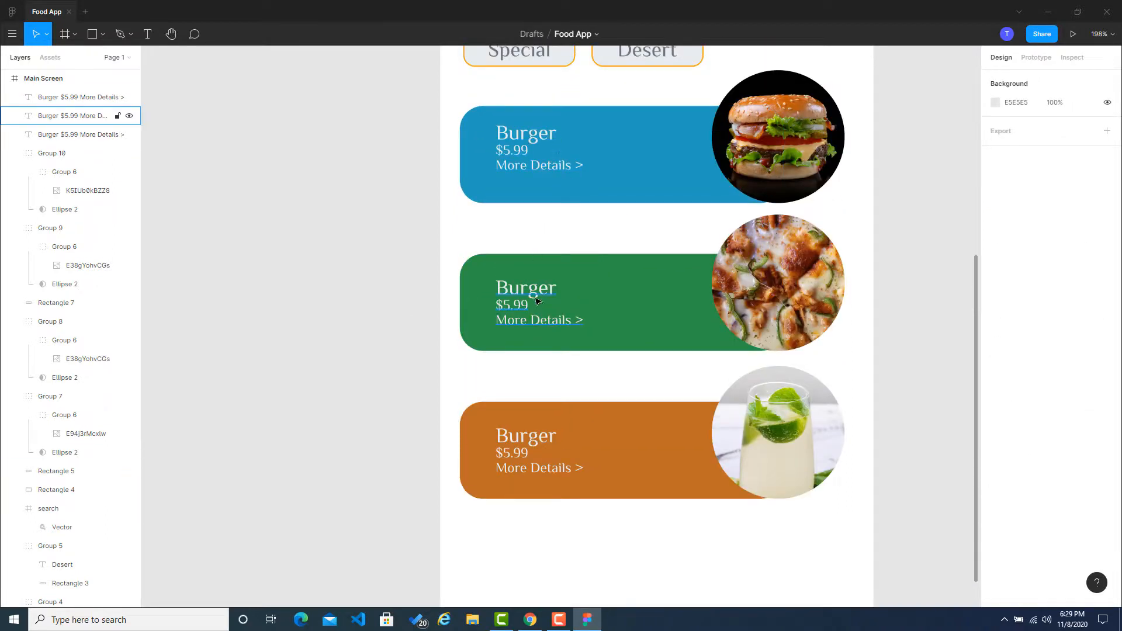
Step: Replace the food name on the green card with "Lasagna"
double_click(529, 290)
left_click(565, 293)
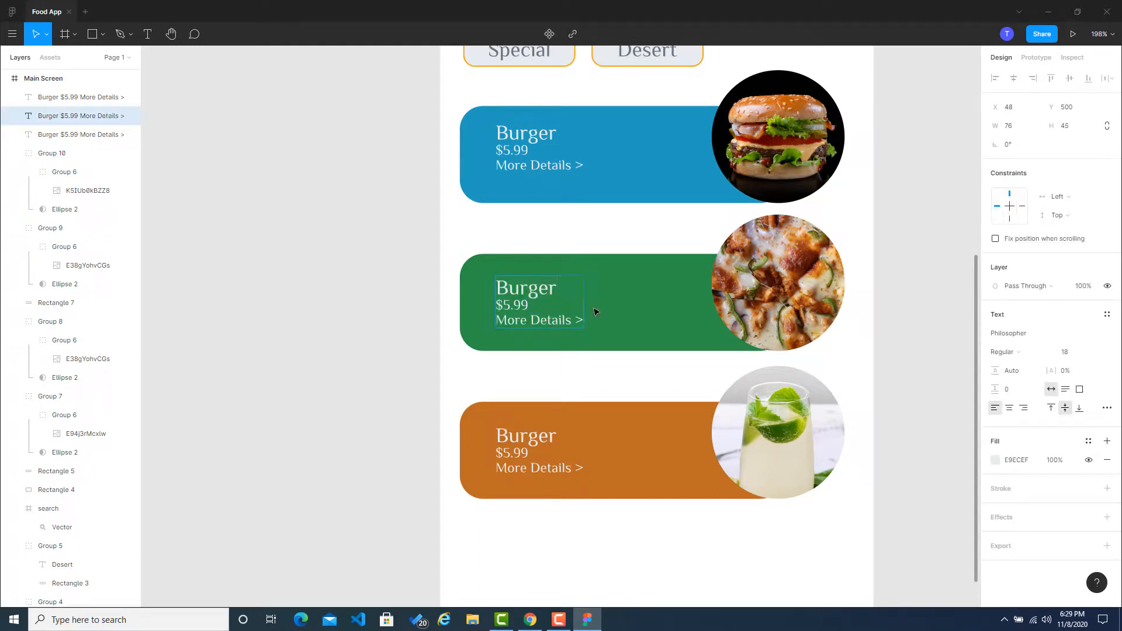
key("BackSpace")
key("BackSpace")
key("BackSpace")
key("BackSpace")
key("BackSpace")
key("BackSpace")
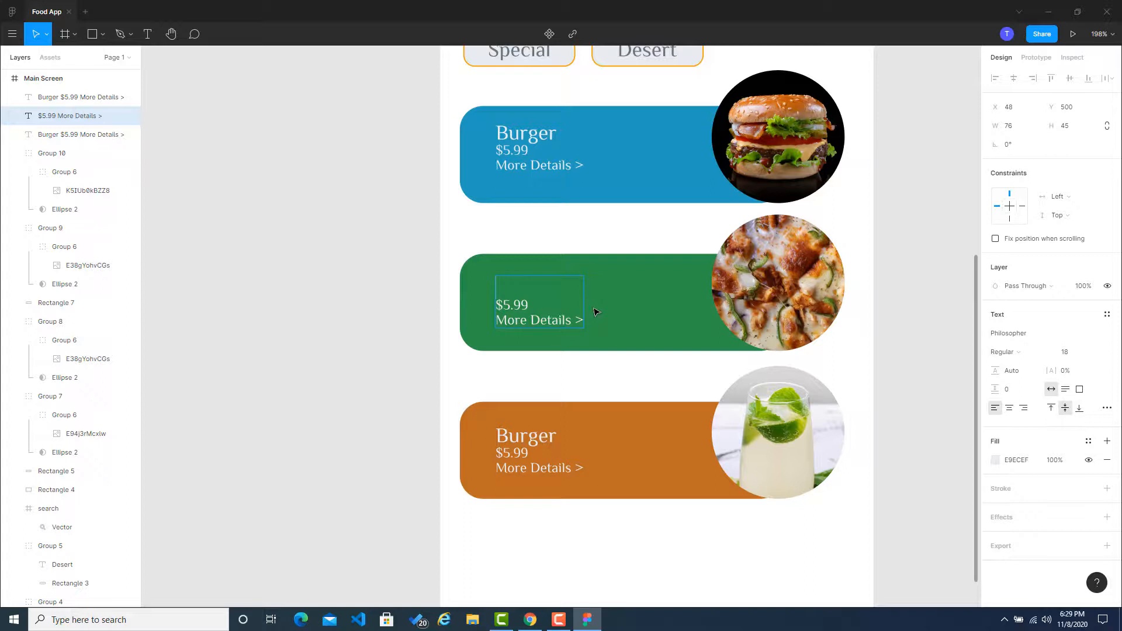
type("Lasagna")
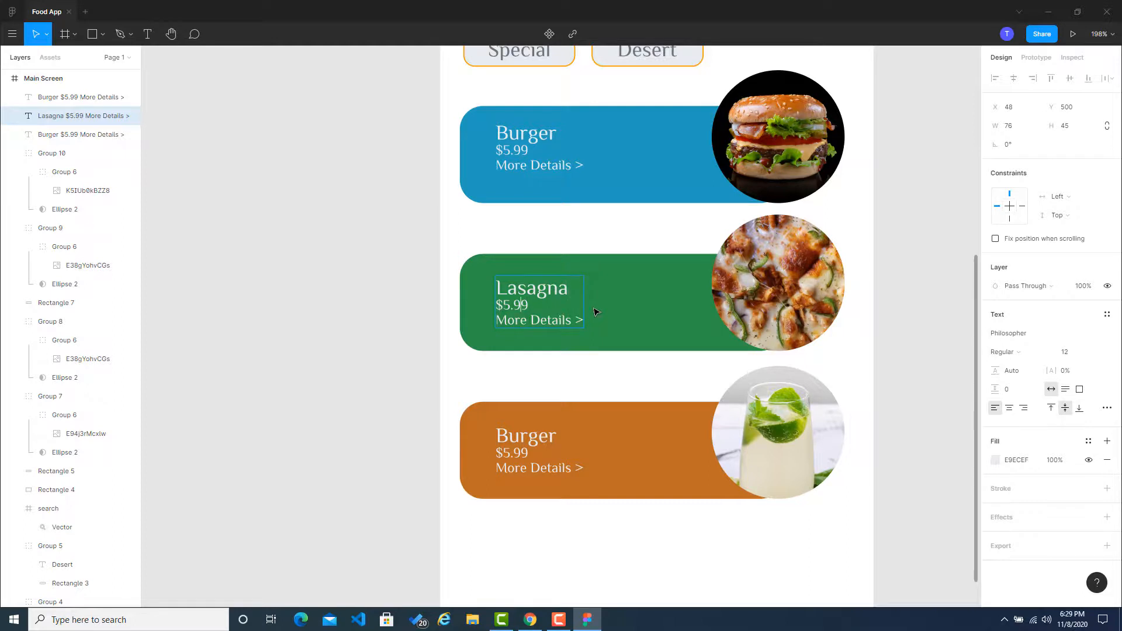
Step: Set the lasagna price to "$ 15.99" and add a space in the burger price so it reads "$ 5.99"
key("Left")
key("Left")
key("Left")
type("1")
key("Left")
double_click(505, 152)
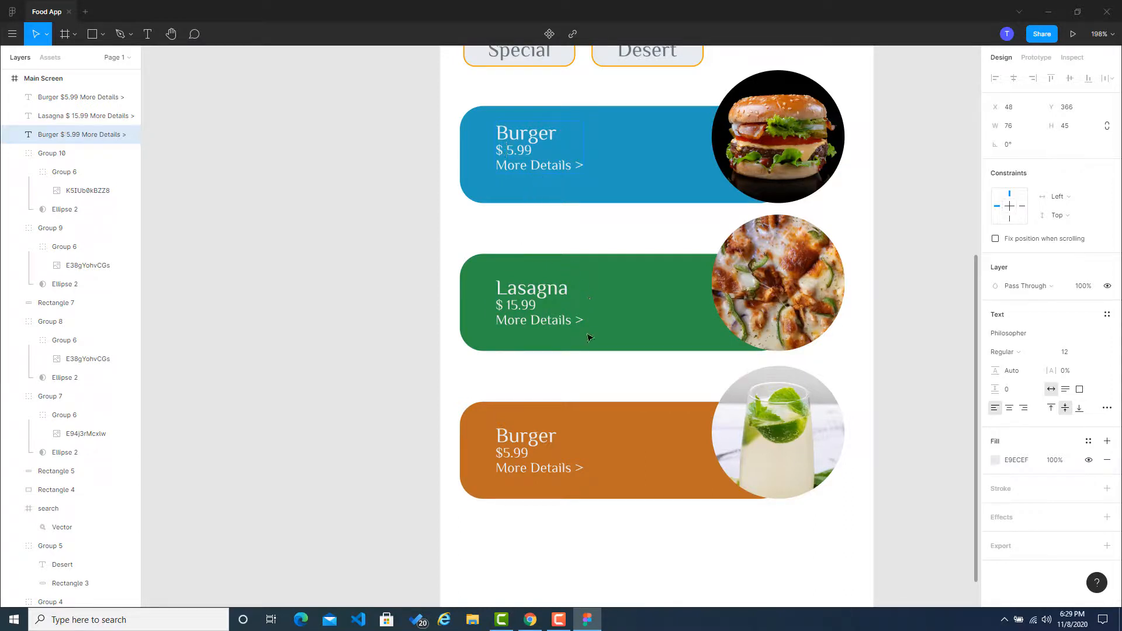
Step: Replace the food name on the orange card with "Lemon Drink"
double_click(518, 443)
key("BackSpace")
key("BackSpace")
key("BackSpace")
key("BackSpace")
key("BackSpace")
key("BackSpace")
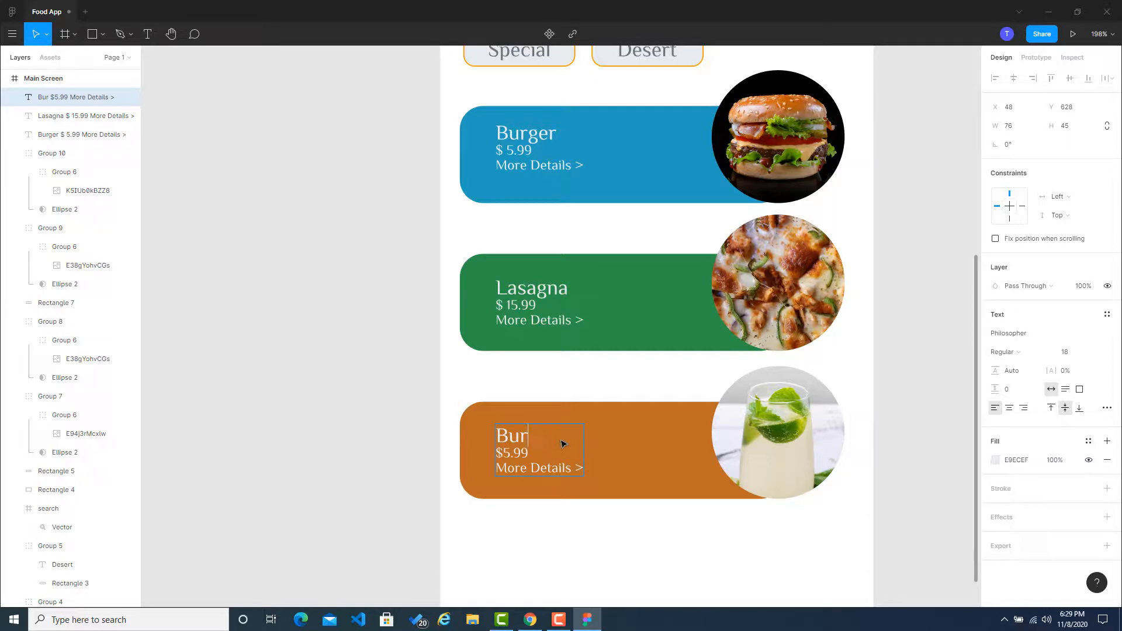
type("Lemon ")
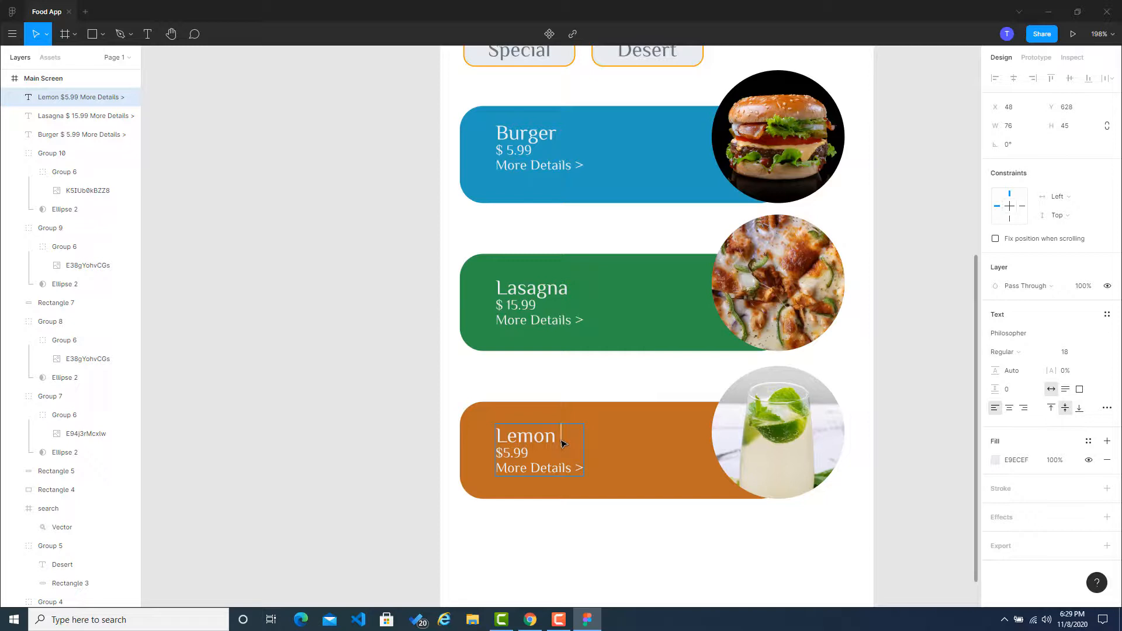
type("Drink")
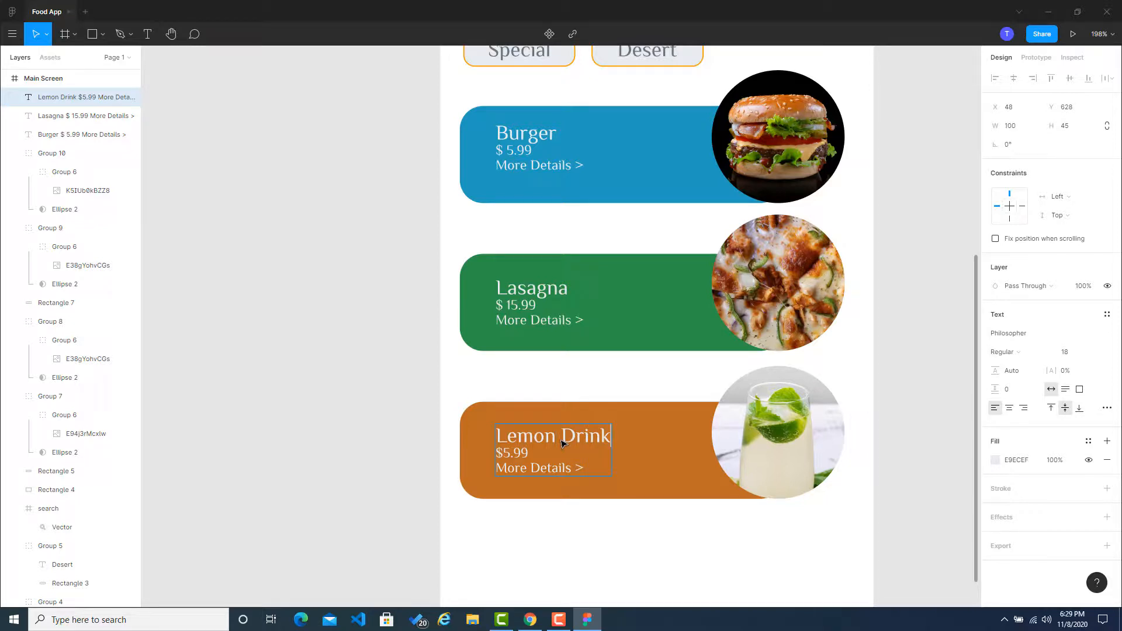
Step: Change the price on the orange card to "$ 1.99" and finish editing the text
key("Left")
key("Left")
key("Left")
key("BackSpace")
type("1")
key("Left")
key("Escape")
key("Escape")
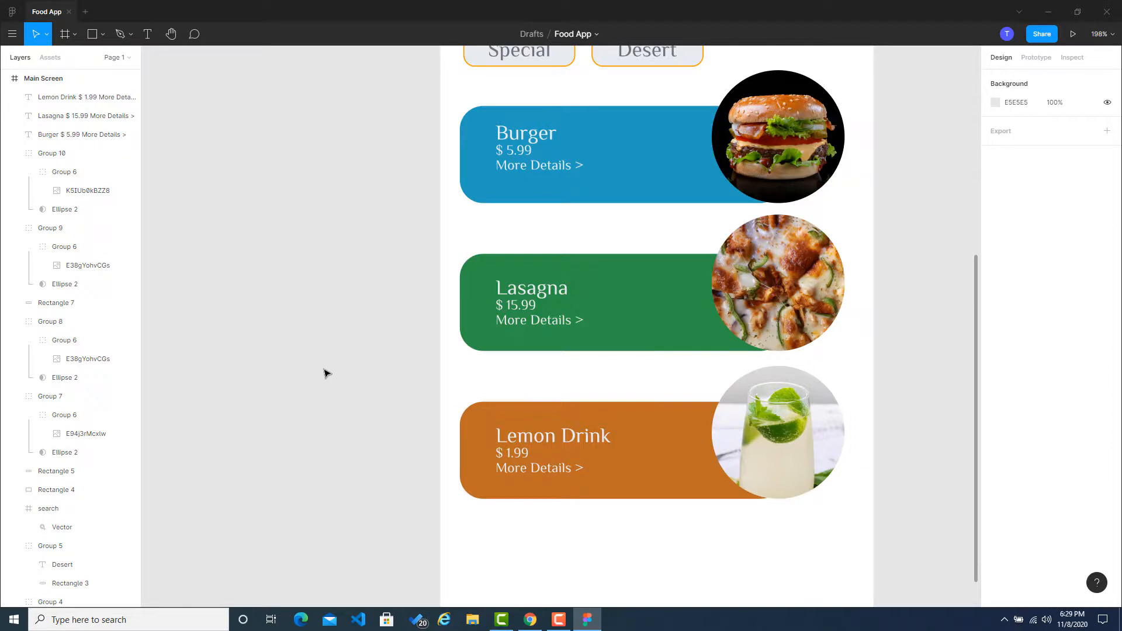
Step: Draw a rectangle below the orange card and adjust it to about 333 × 48 at X 23, Y 737
scroll(602, 310, "down", 2)
scroll(884, 353, "down", 2)
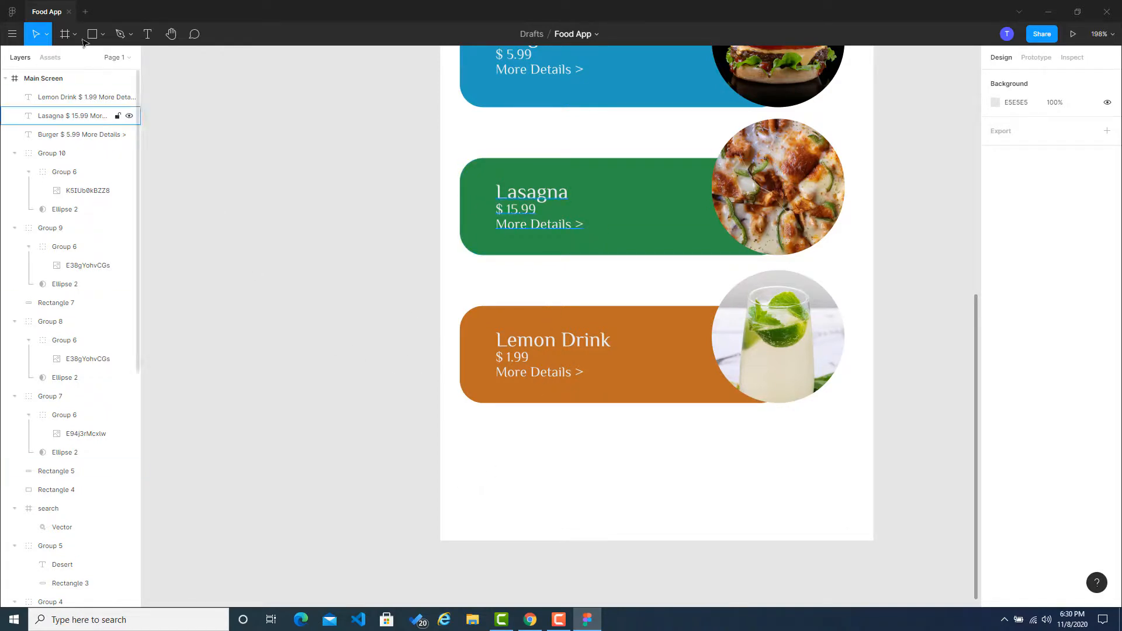
key("r")
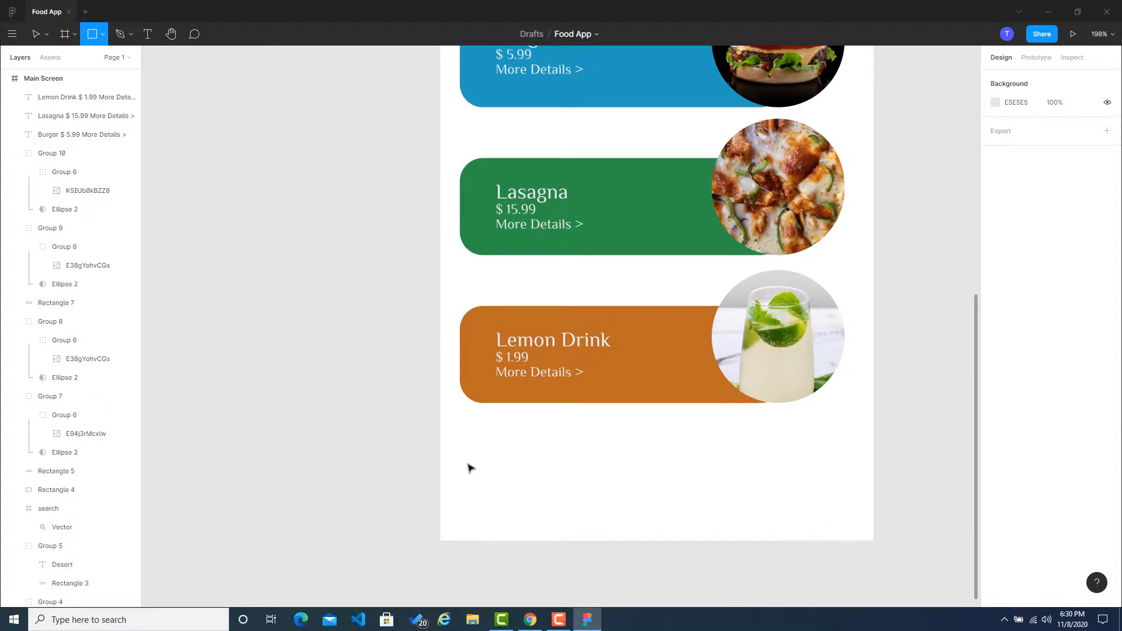
mouse_move(466, 463)
left_mouse_down()
mouse_move(696, 508)
mouse_move(812, 513)
mouse_move(849, 511)
mouse_move(794, 499)
mouse_move(793, 483)
mouse_move(845, 478)
left_mouse_up()
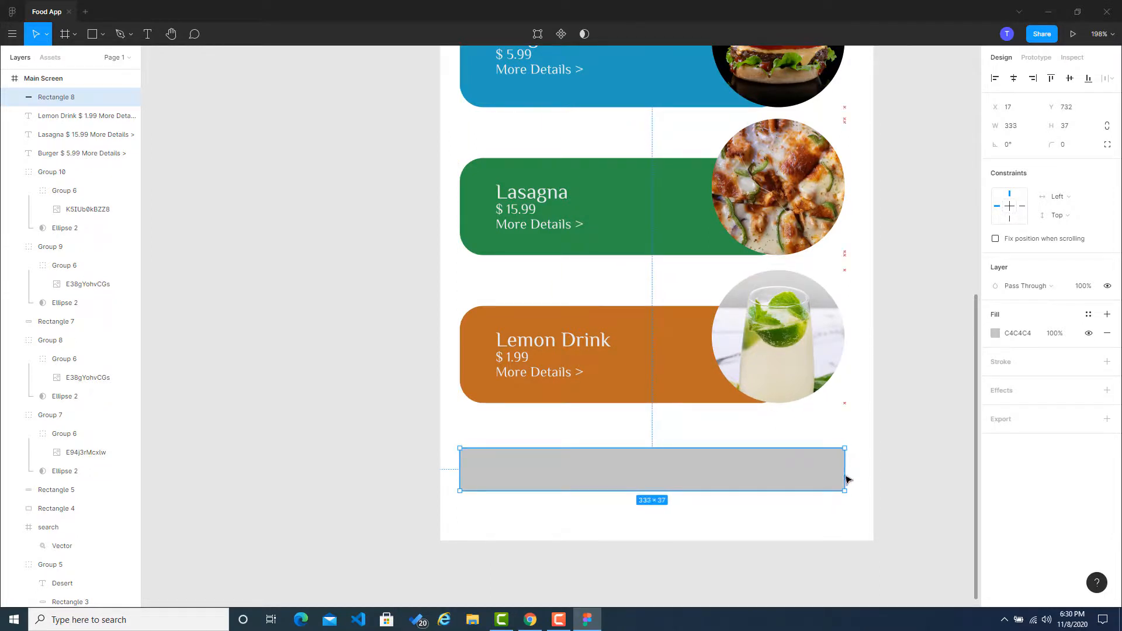
mouse_move(690, 482)
left_mouse_down()
mouse_move(703, 494)
mouse_move(690, 483)
mouse_move(687, 498)
left_mouse_up()
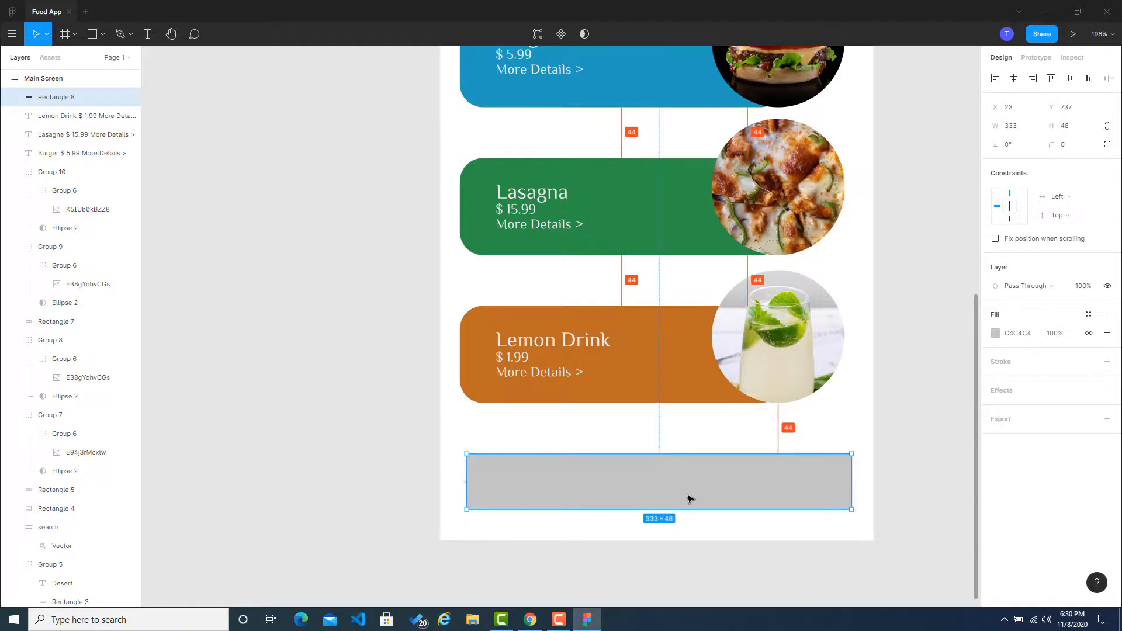
left_click(912, 440)
Step: Round the corners of the new gray rectangle with a radius of 15
left_click(784, 464)
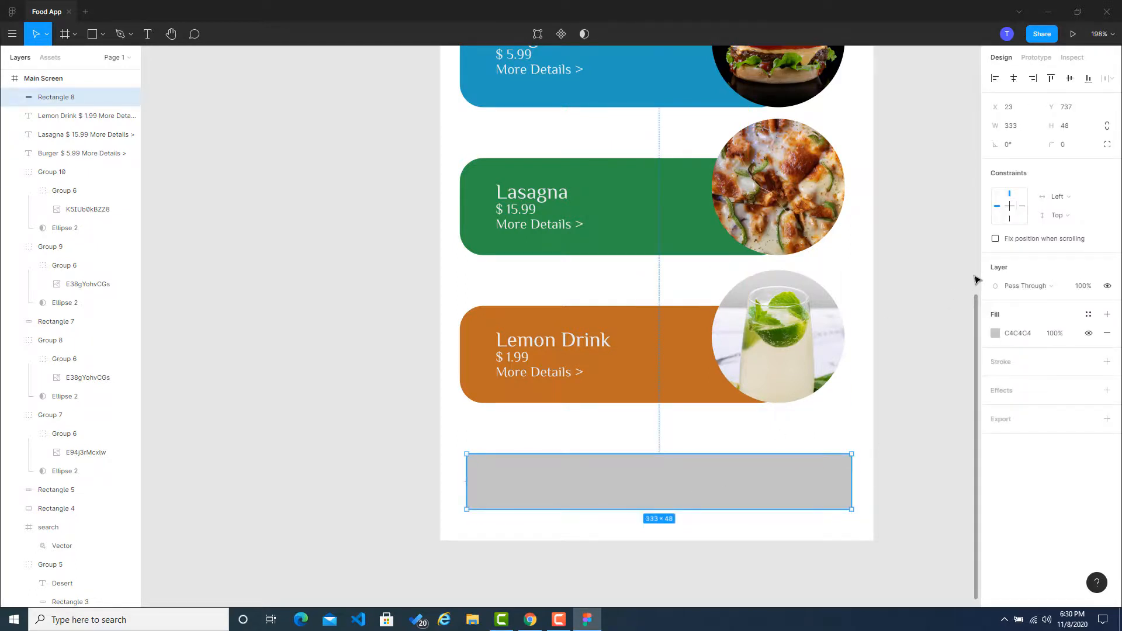
left_click(1066, 151)
key("Return")
left_click(839, 411)
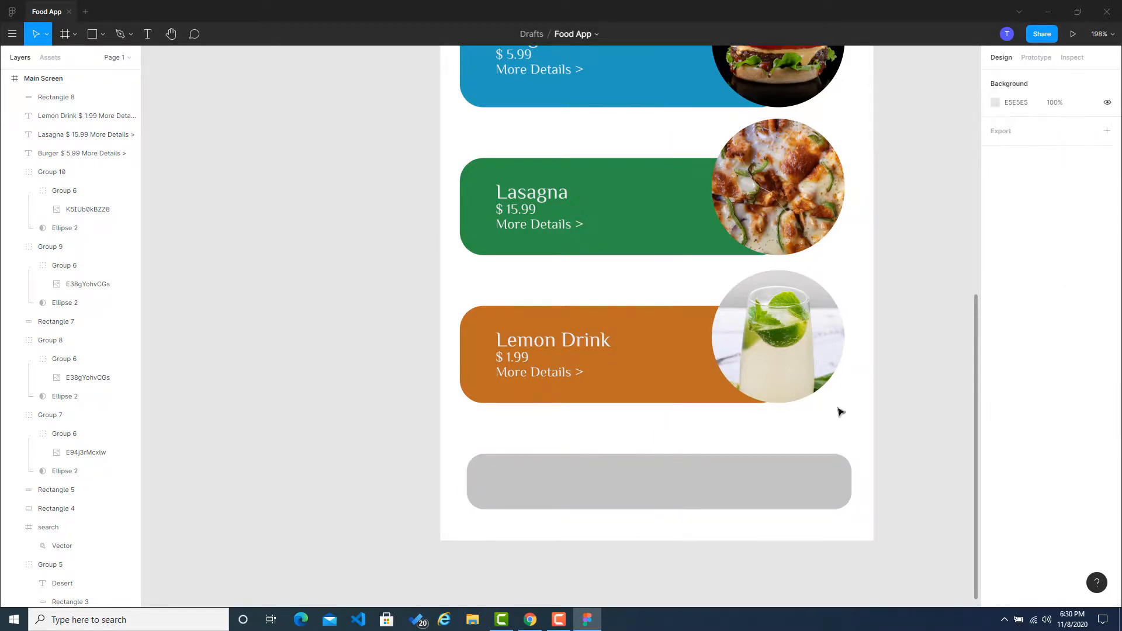
Step: Duplicate the rounded bar in place and narrow the copy from its left edge to about 251 wide
left_click(658, 493)
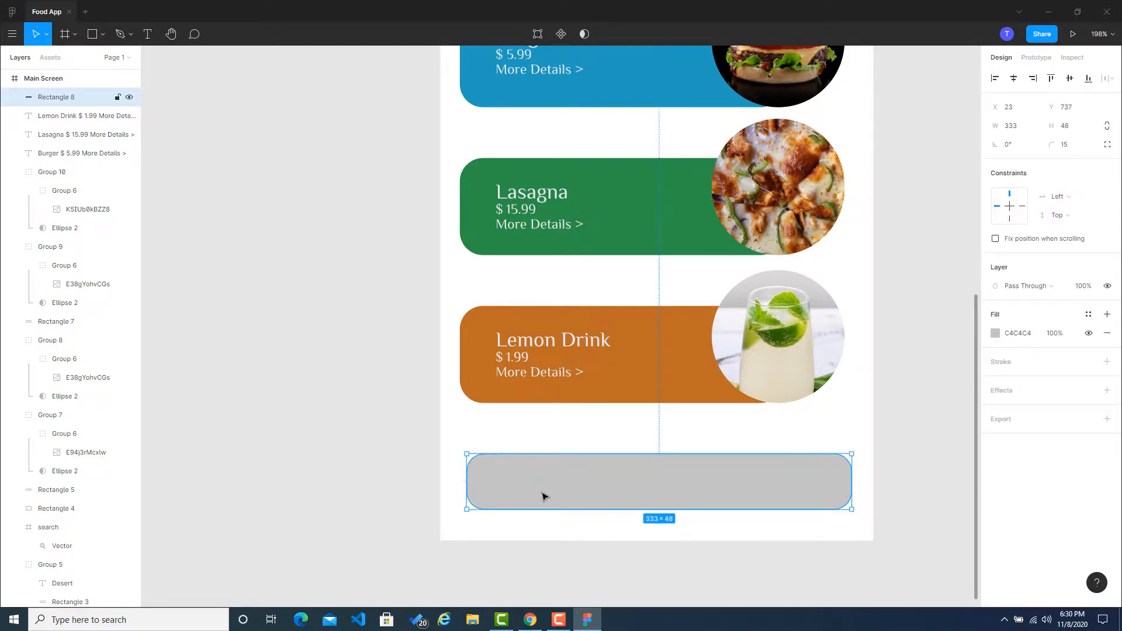
key("ctrl+c")
key("ctrl+v")
left_click_drag(470, 483, 564, 485)
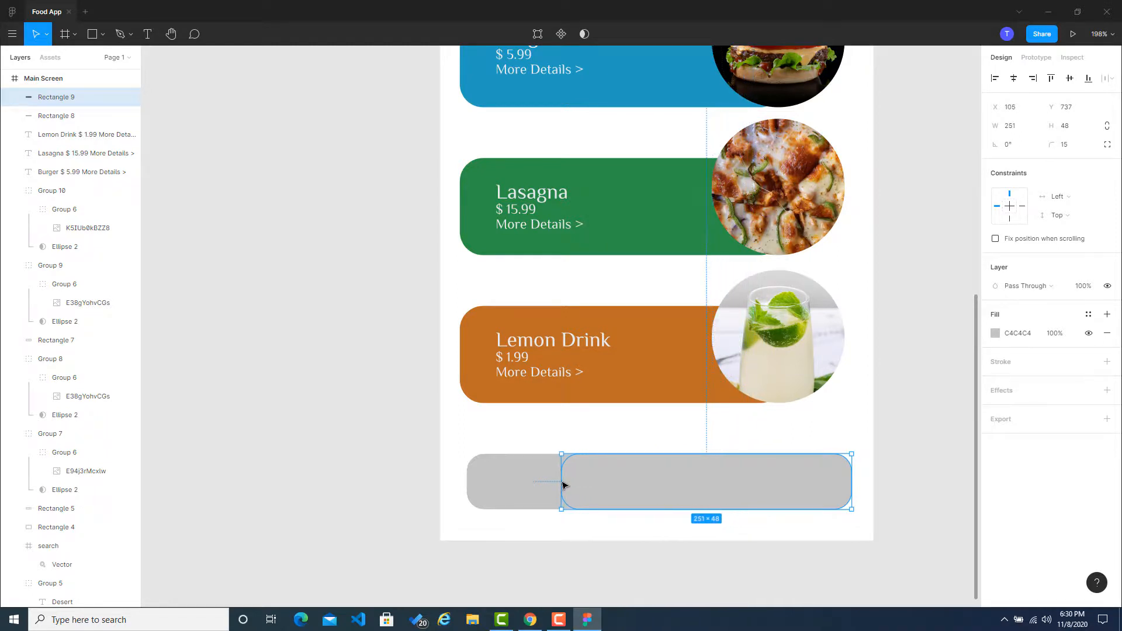
Step: Copy the dark green from the first palette on Coolors and fill the full-width bar in Figma with it (283618)
left_click(530, 619)
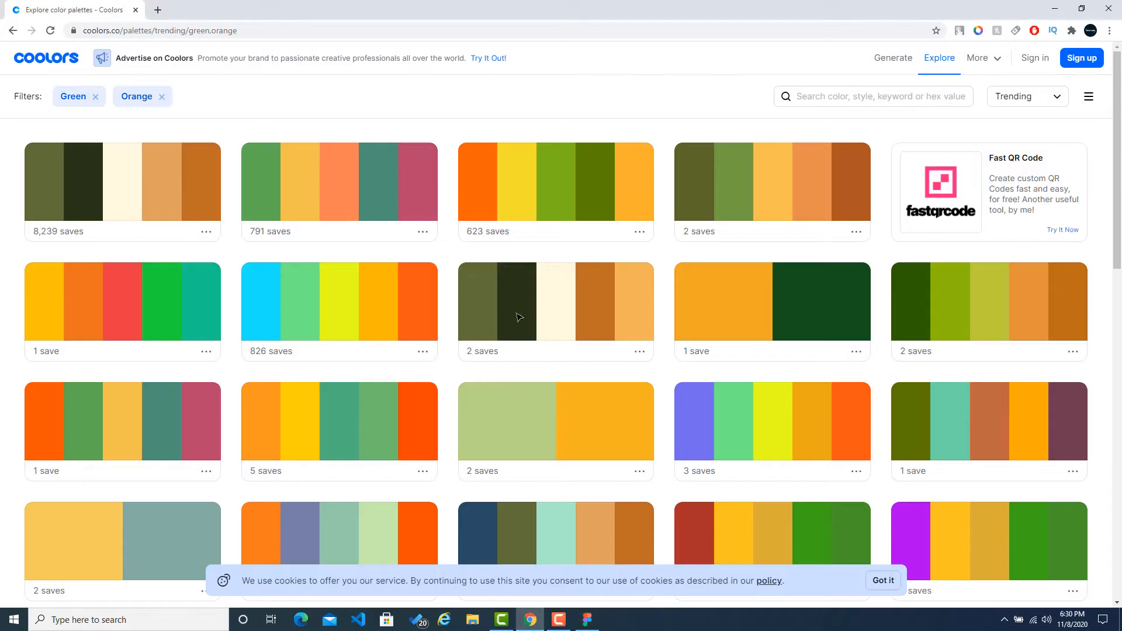
left_click(133, 207)
left_click(587, 621)
left_click(510, 484)
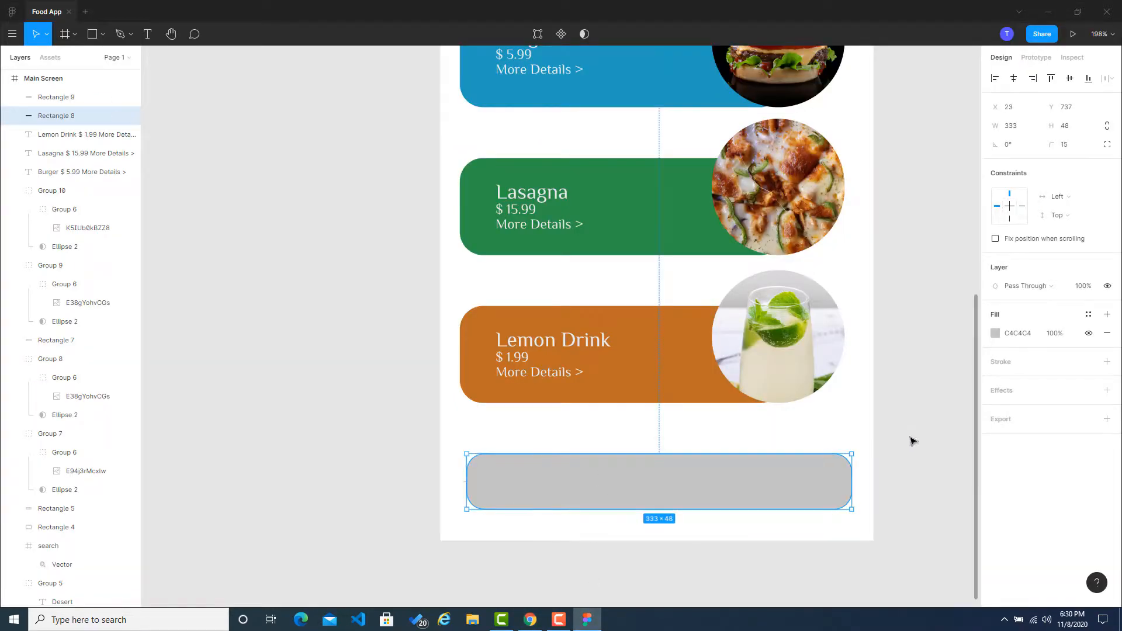
left_click(1004, 338)
left_click(995, 333)
left_click(929, 503)
key("ctrl+v")
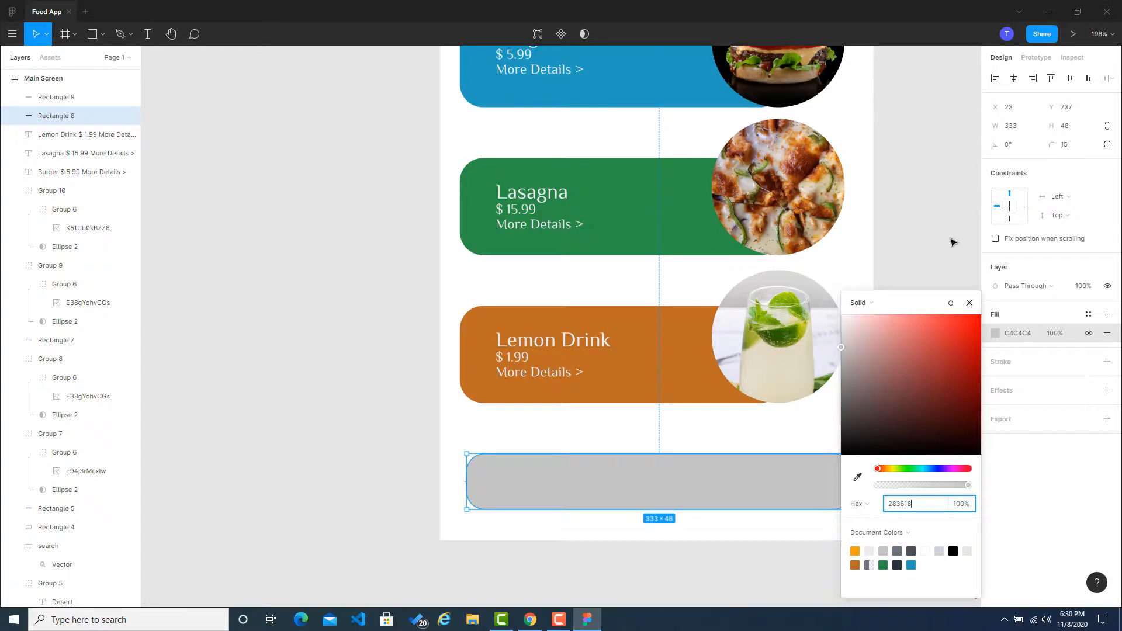
left_click(952, 241)
Step: Copy the yellow-orange from the fourth palette of the first row on Coolors and fill the shorter bar in Figma with it
left_click(663, 481)
left_click(529, 619)
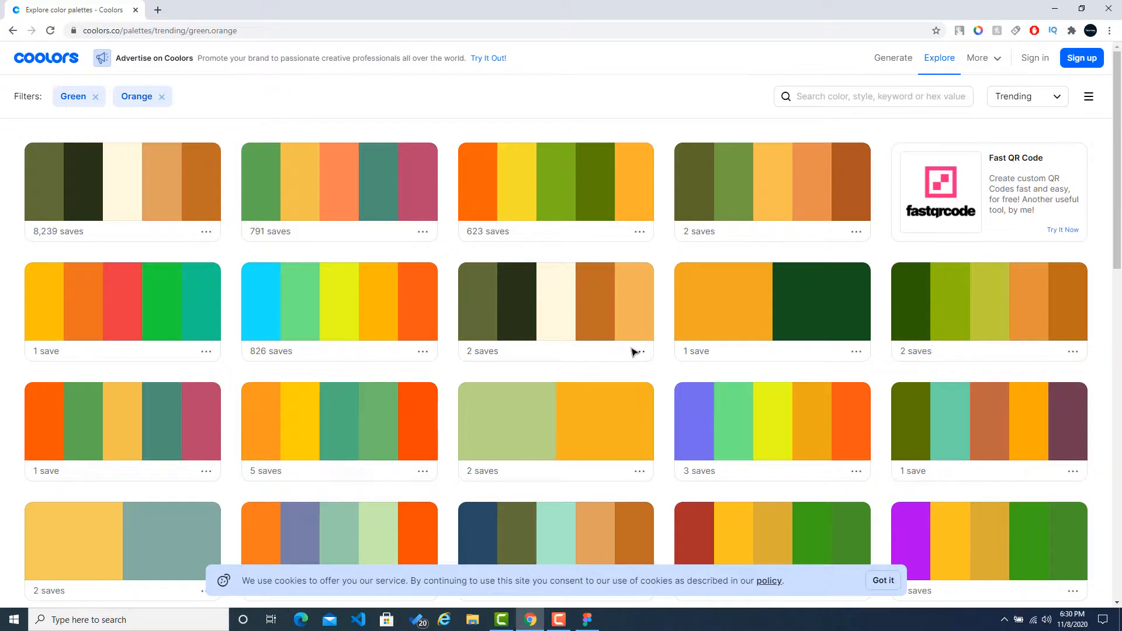
left_click(790, 175)
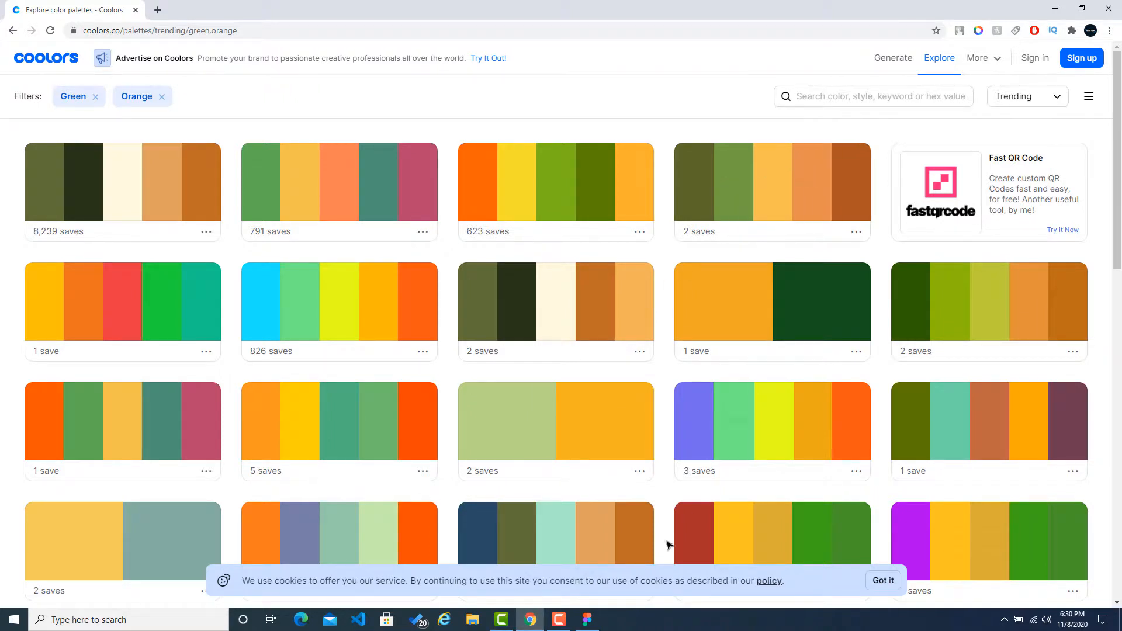
left_click(588, 614)
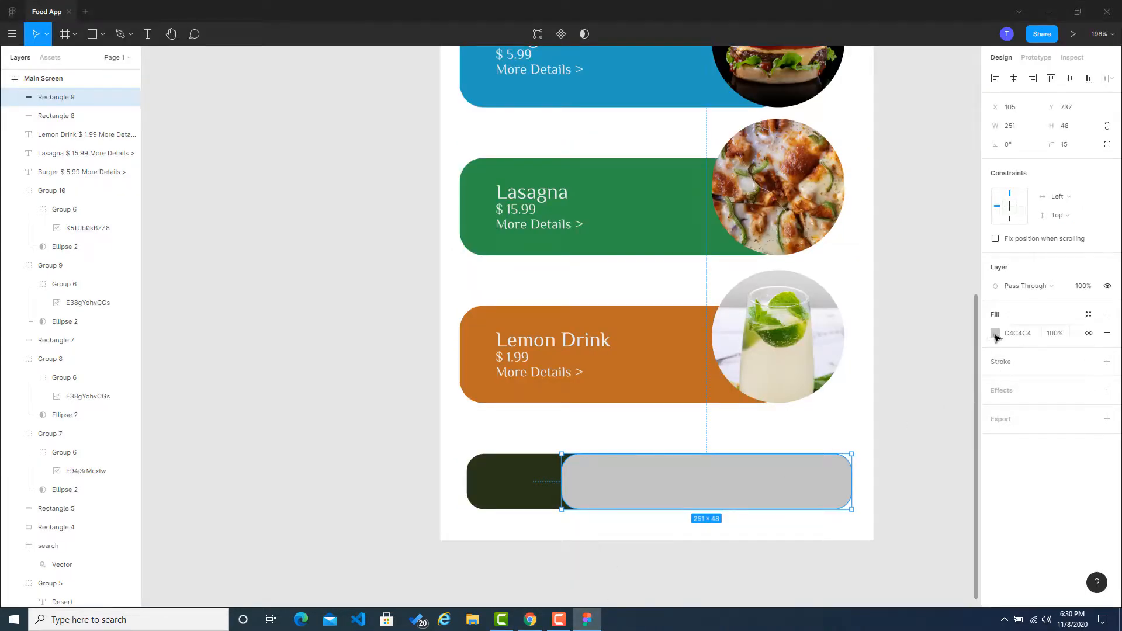
left_click(995, 333)
key("ctrl+v")
left_click(910, 259)
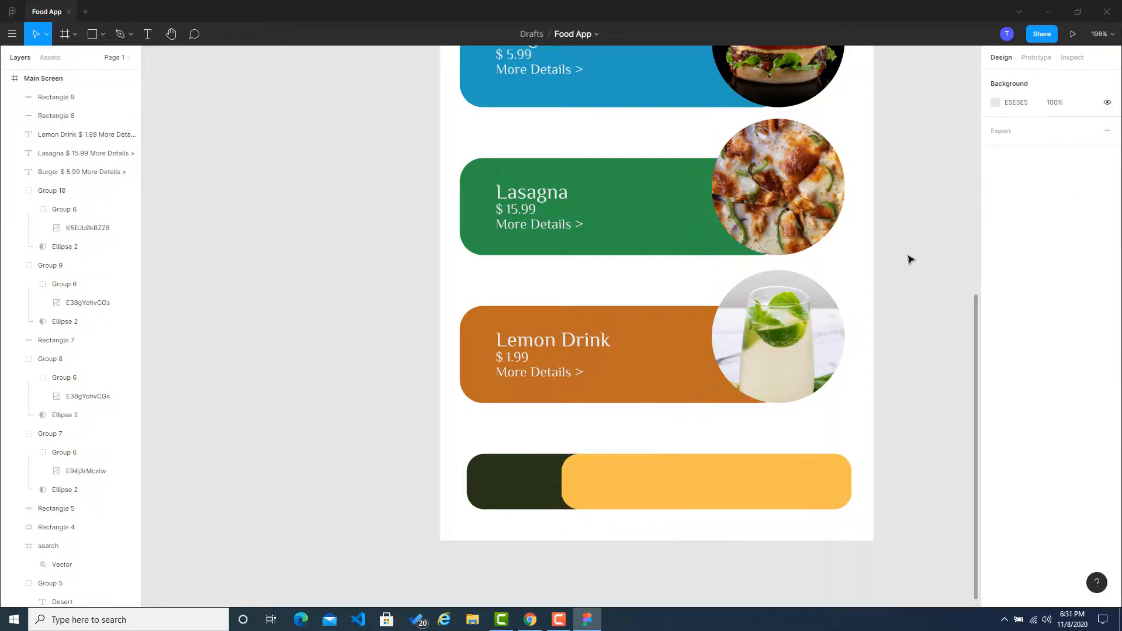
Step: Insert a house icon with the Font Awesome Icons plugin by searching for "home"
left_click(517, 484)
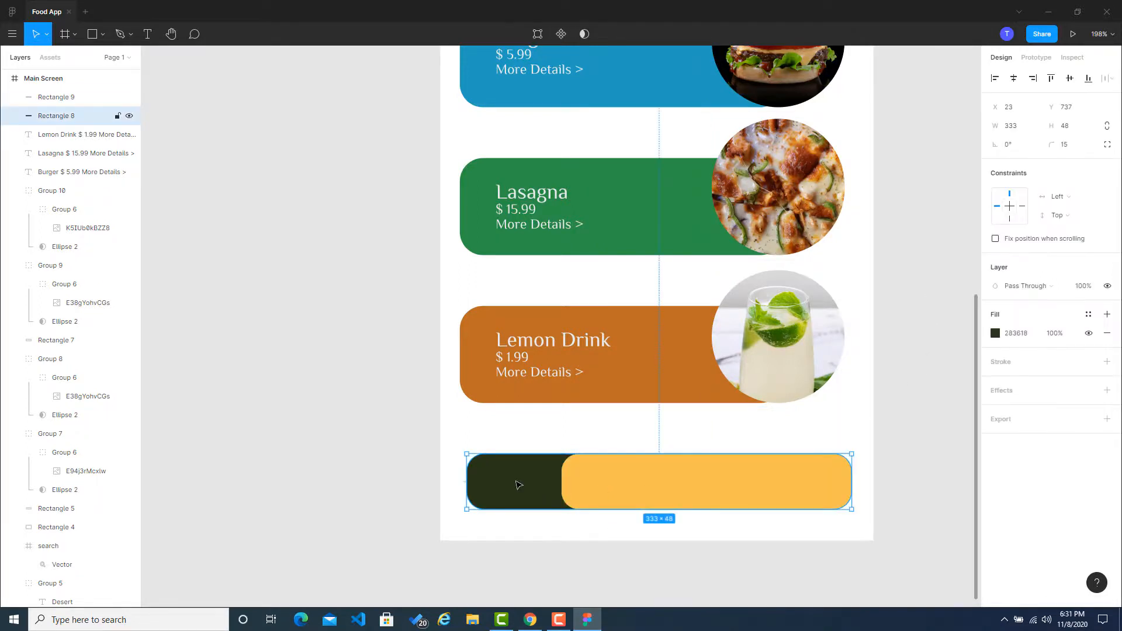
left_click(282, 399)
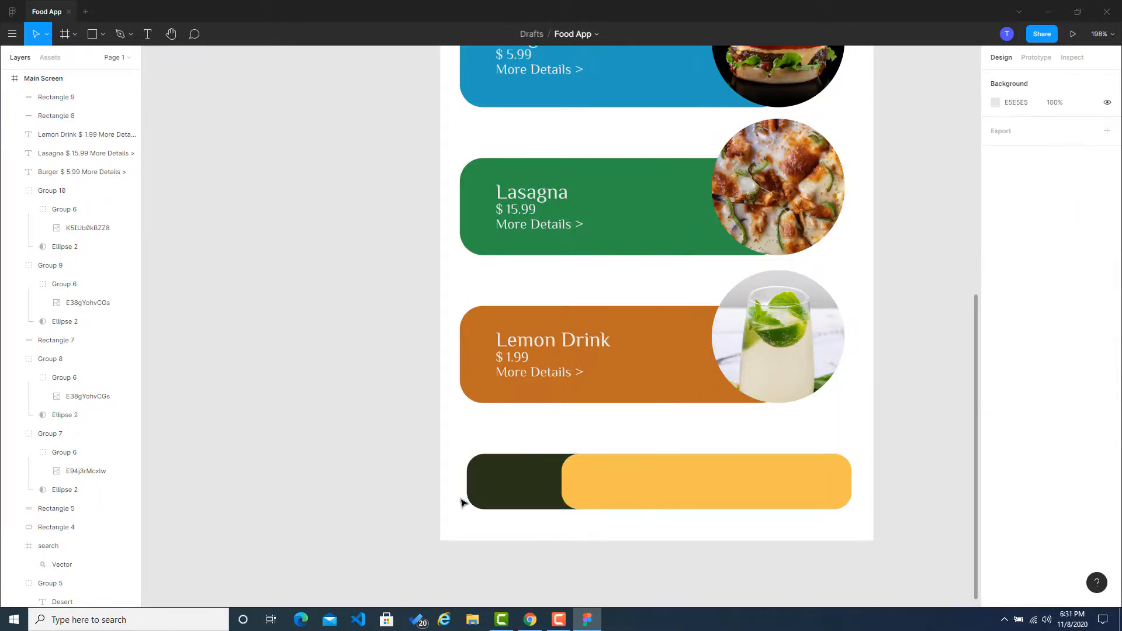
right_click(517, 474)
left_click(304, 367)
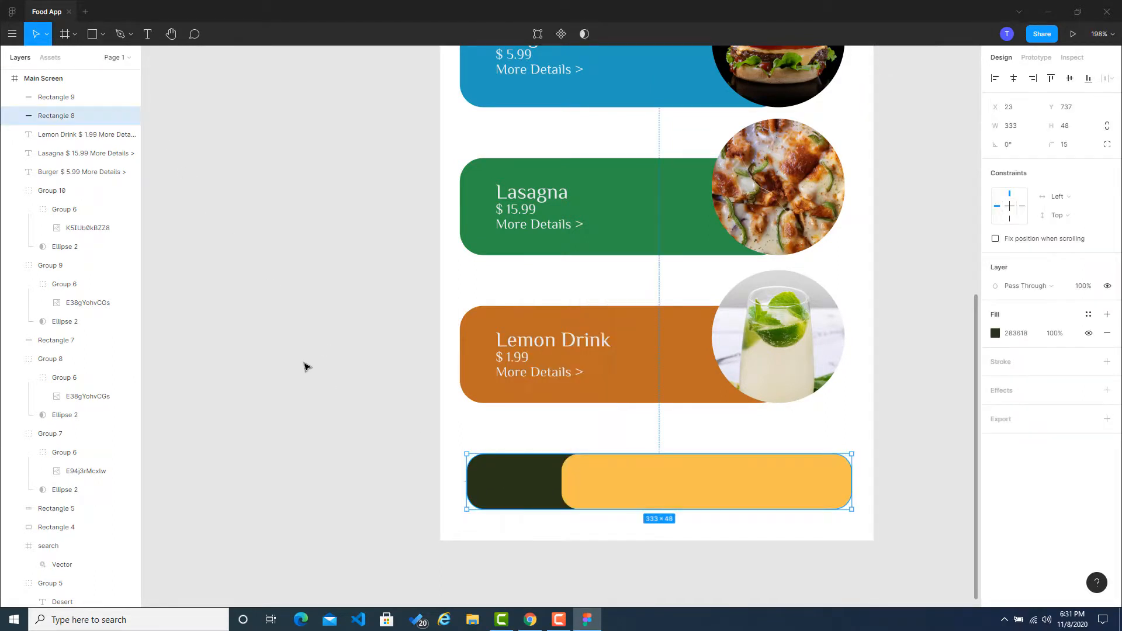
right_click(346, 358)
mouse_move(374, 395)
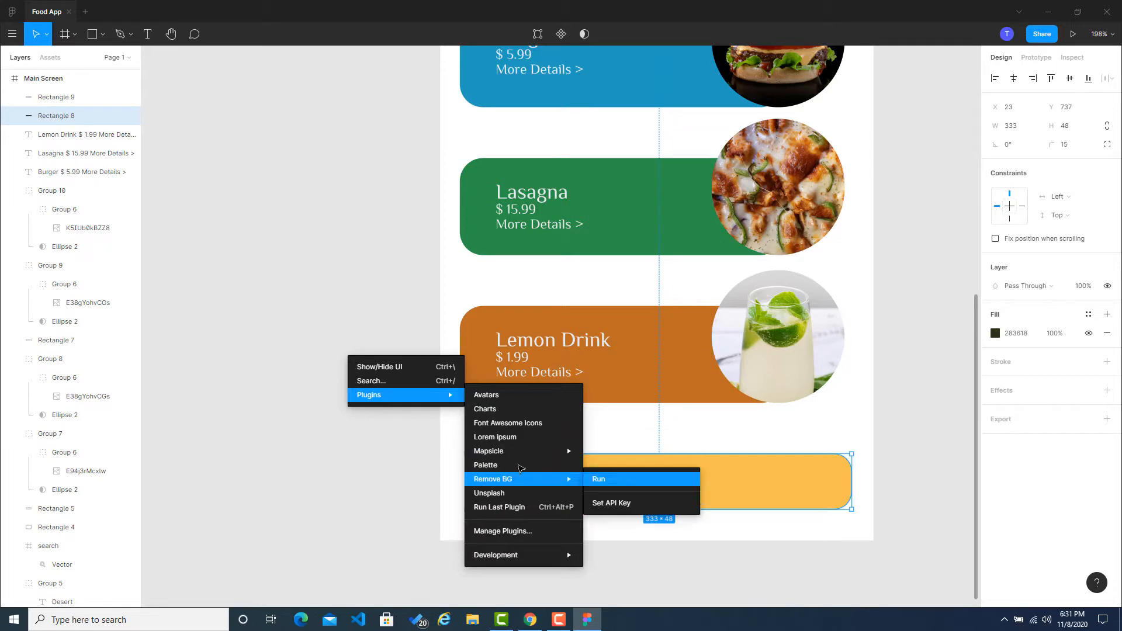
left_click(526, 423)
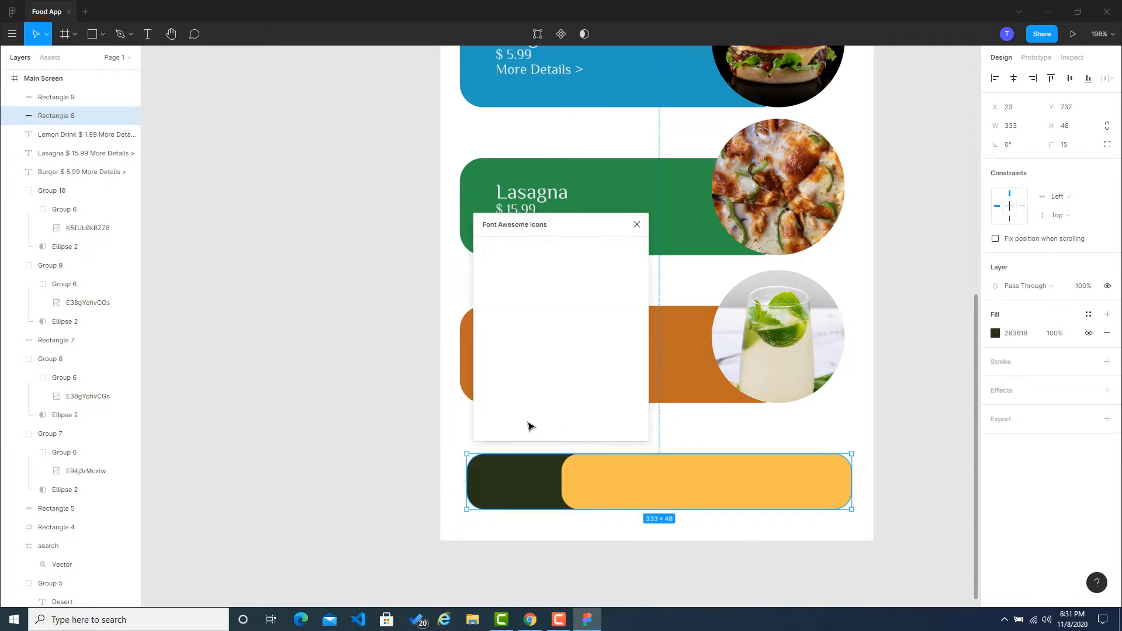
left_click(531, 264)
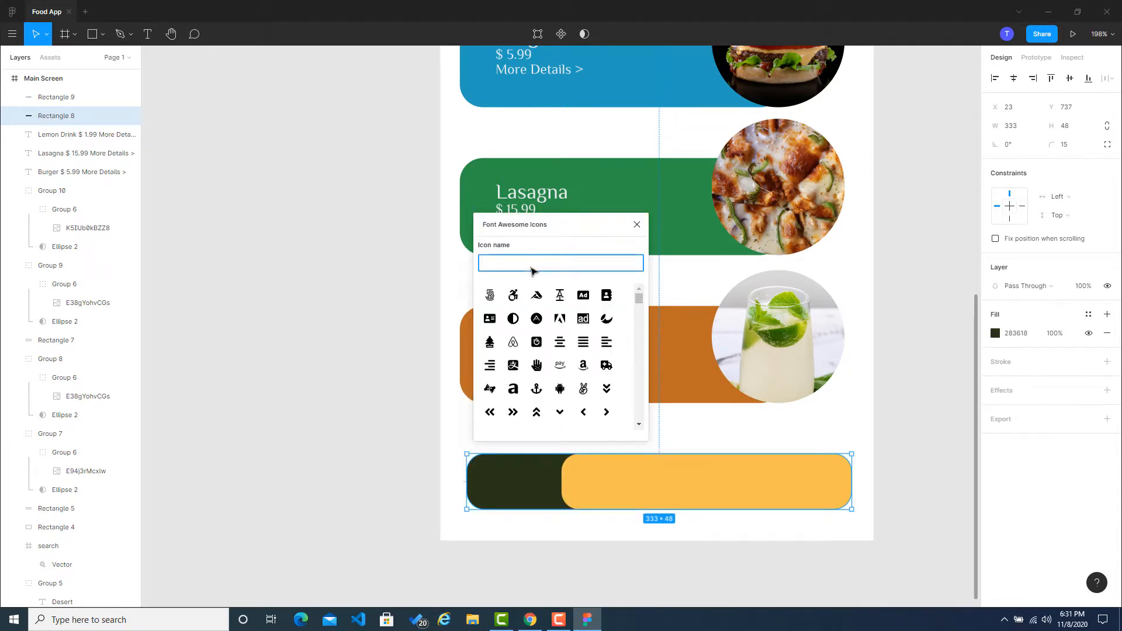
type("home")
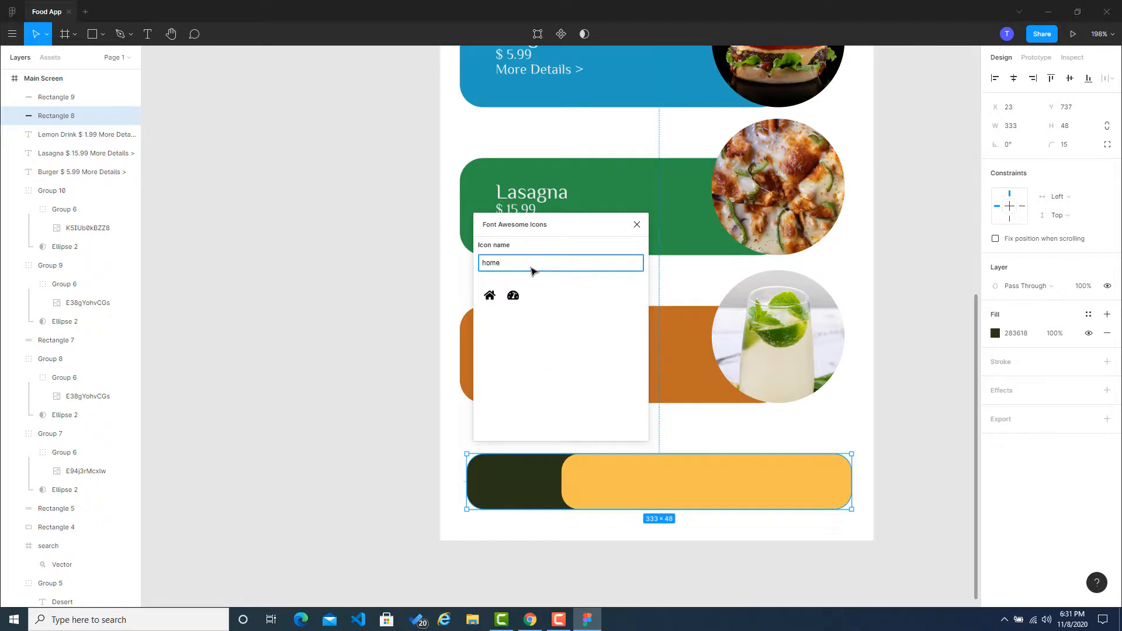
left_click(490, 295)
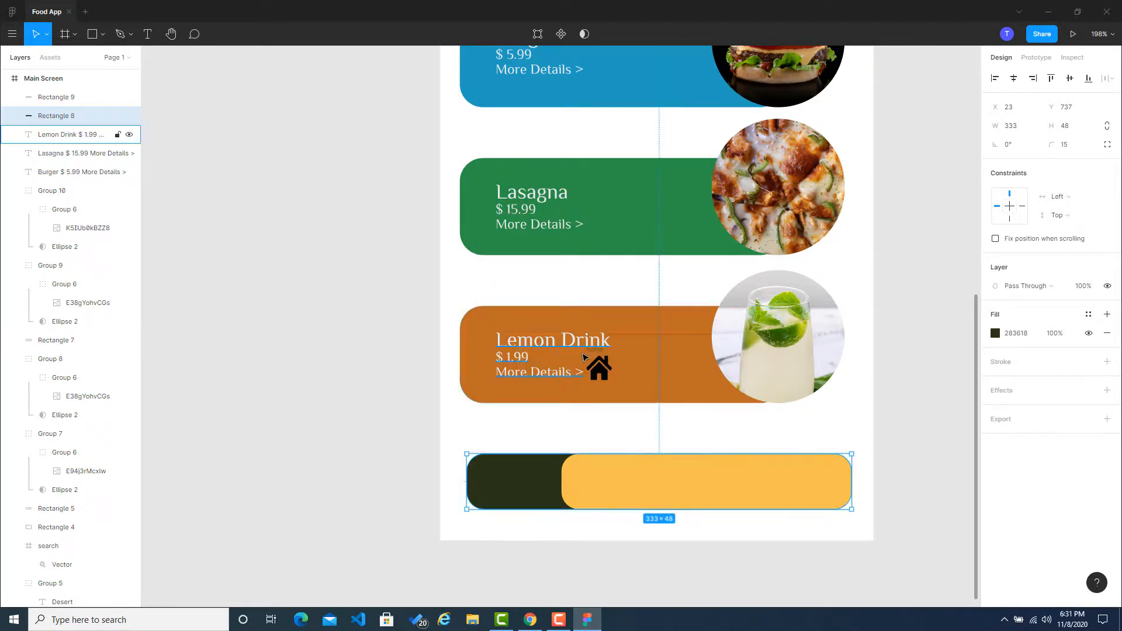
Step: Move the home icon onto the dark green part of the bottom bar, vertically centered at about X 51, Y 751
left_click_drag(598, 370, 513, 484)
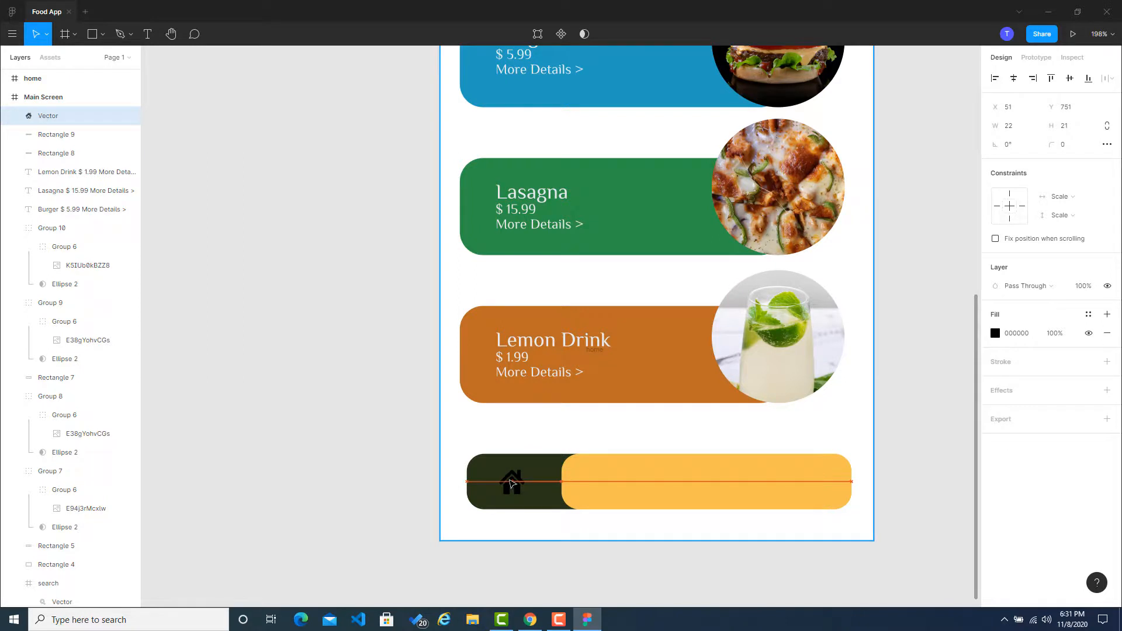
left_click_drag(510, 482, 516, 492)
scroll(513, 482, "up", 5)
left_click(306, 461)
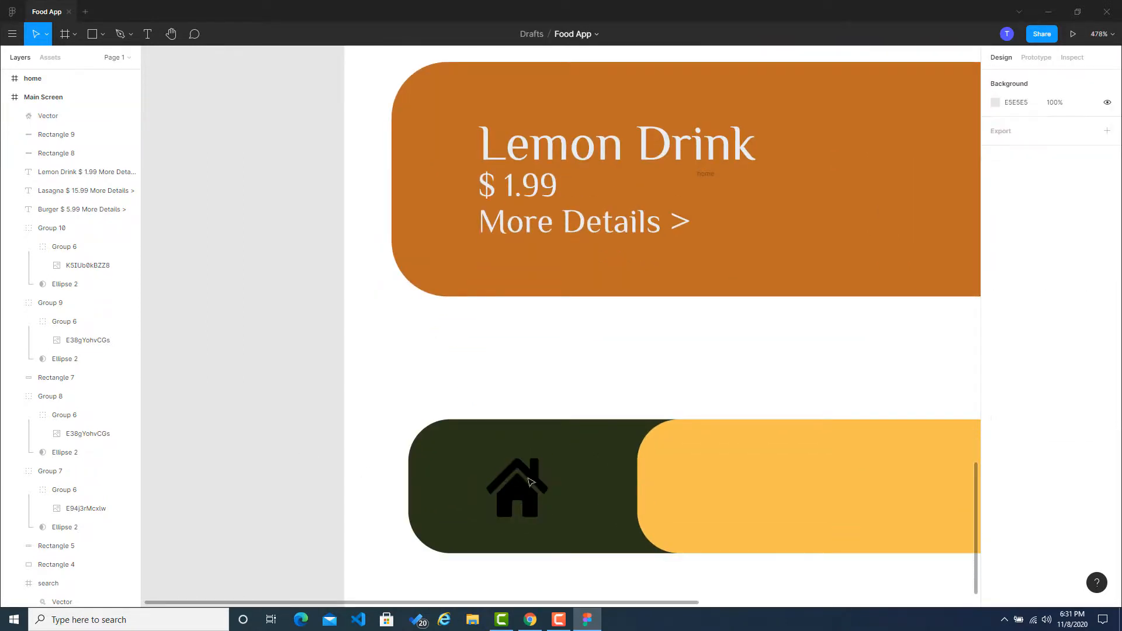
Step: Fill the home icon on the bottom bar with the document's light gray (C4C4C4)
left_click(530, 481)
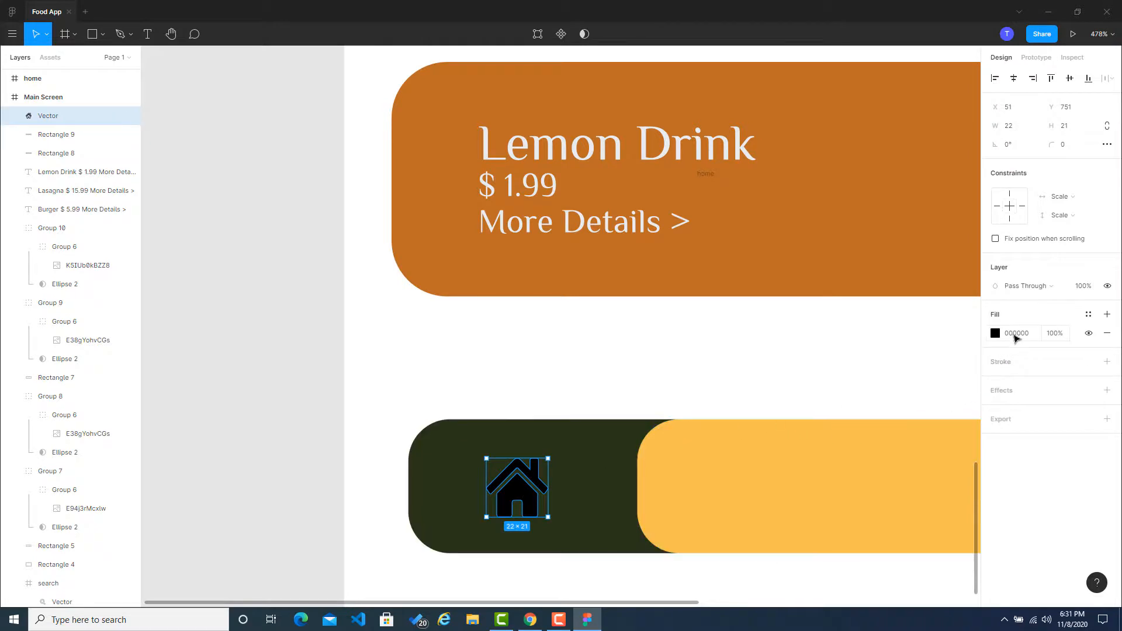
left_click(999, 333)
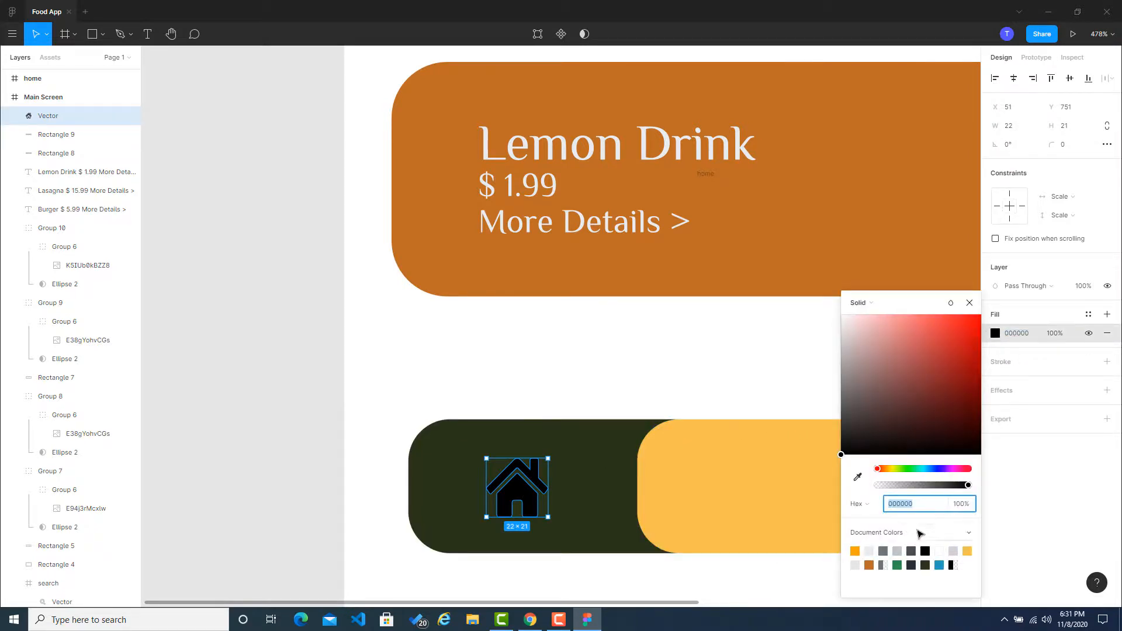
left_click(897, 550)
left_click(277, 410)
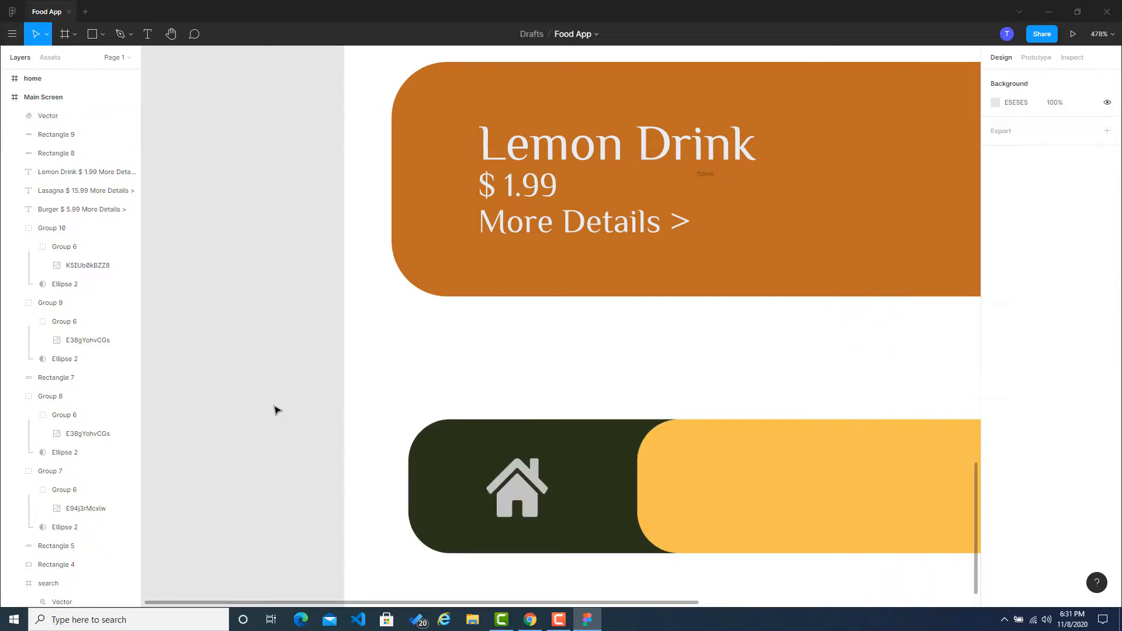
Step: Insert a cart-arrow-down icon with Font Awesome Icons by searching "cart" and place it near the yellow bar's right end, about X 307, Y 749
scroll(476, 390, "down", 5)
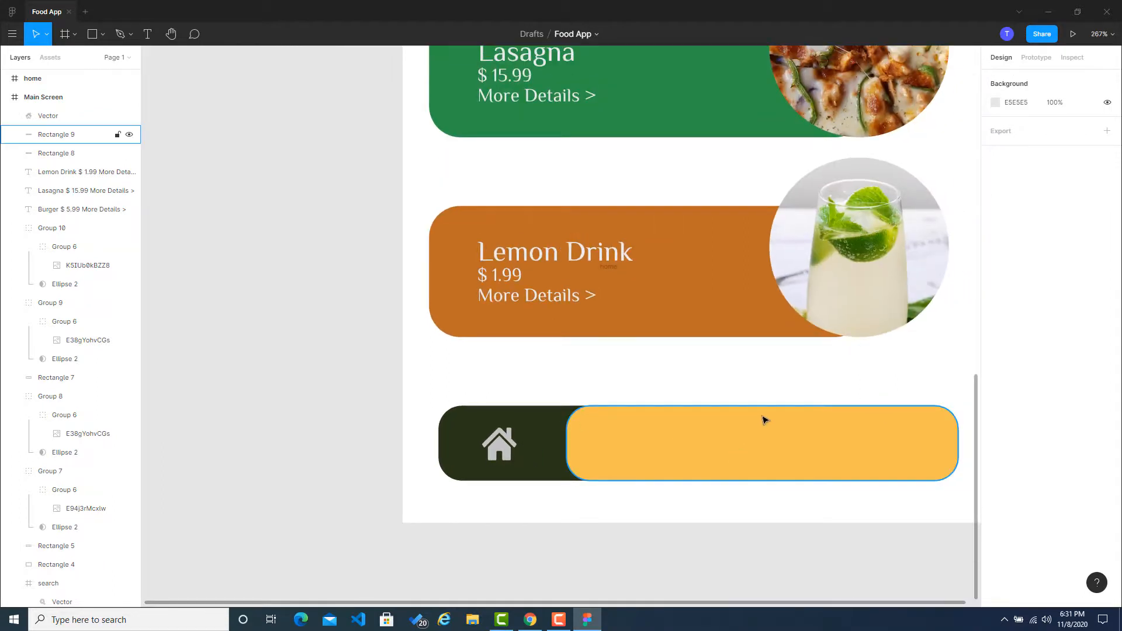
scroll(701, 403, "right", 5)
left_click(628, 432)
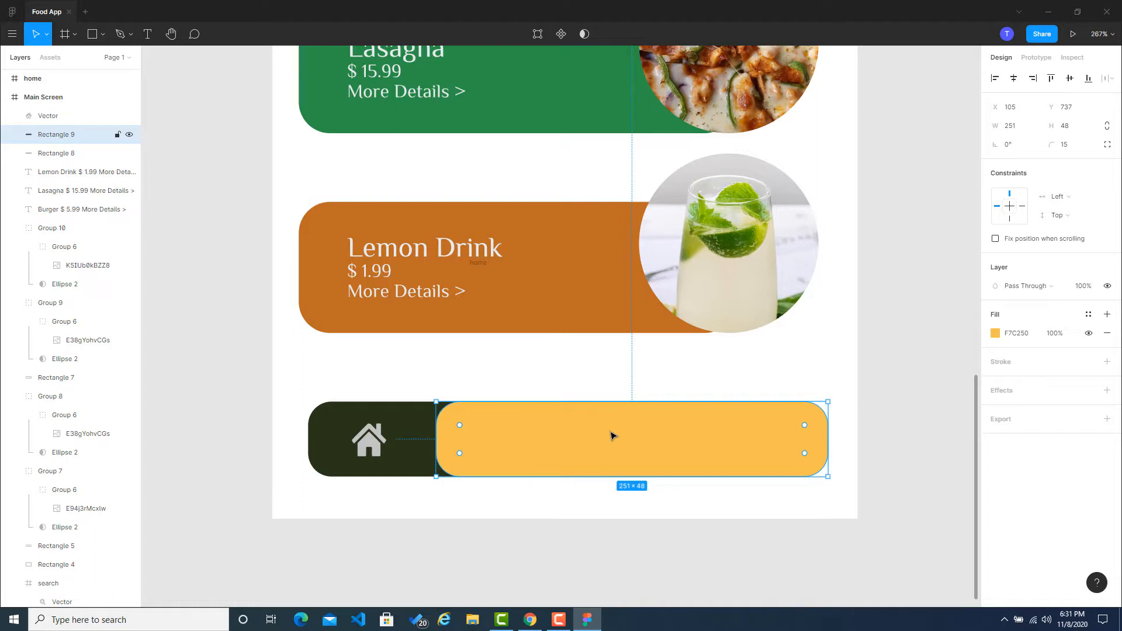
right_click(206, 246)
mouse_move(245, 284)
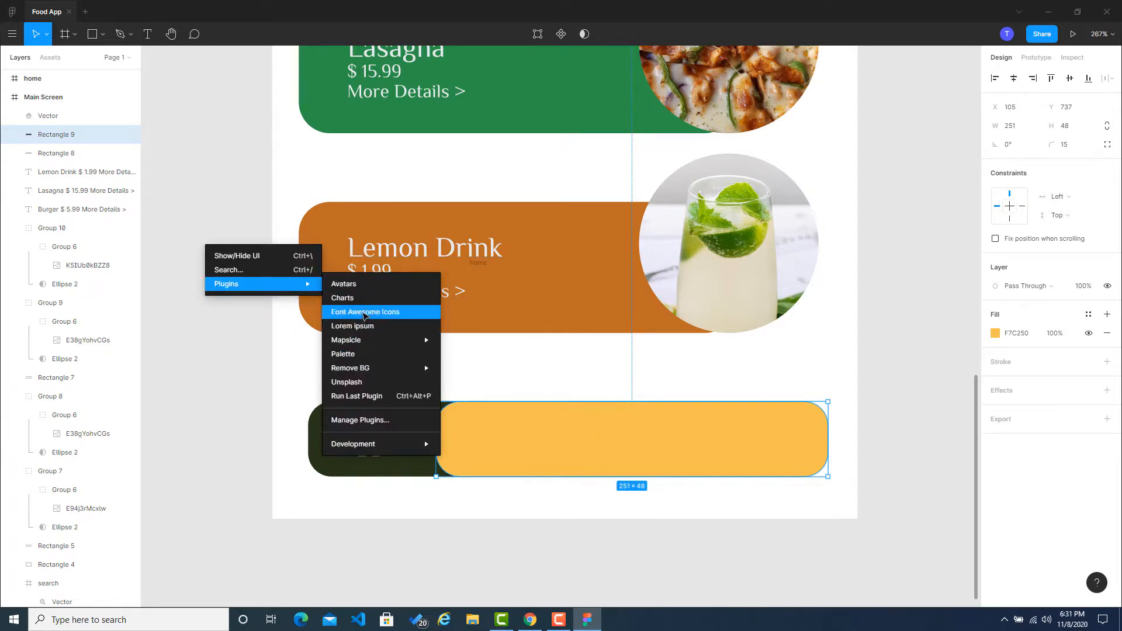
left_click(364, 313)
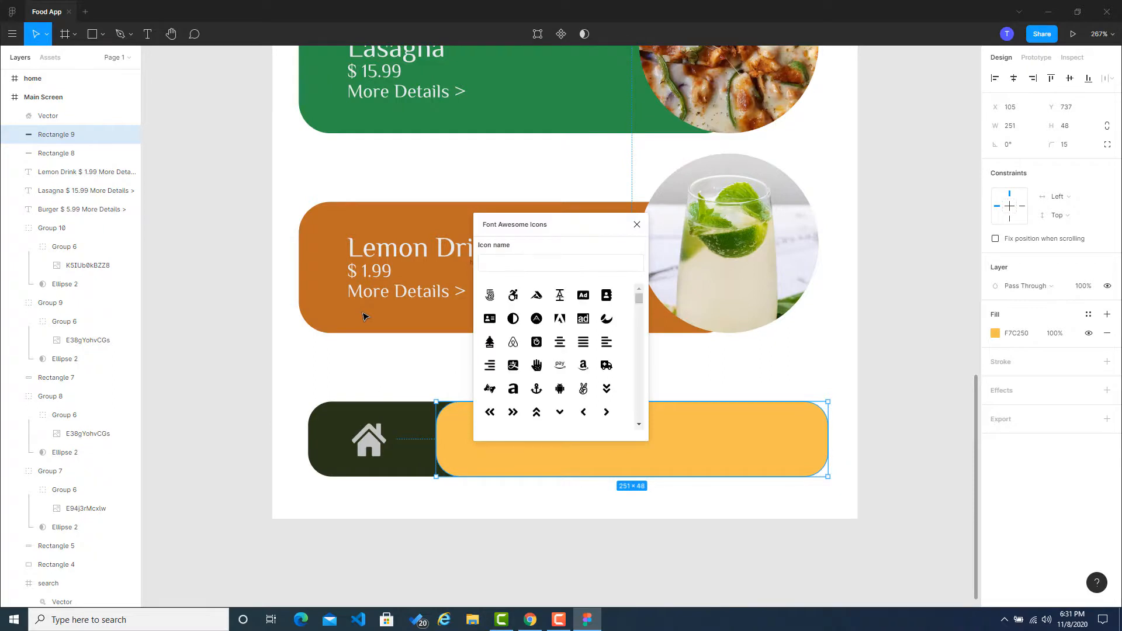
left_click(550, 266)
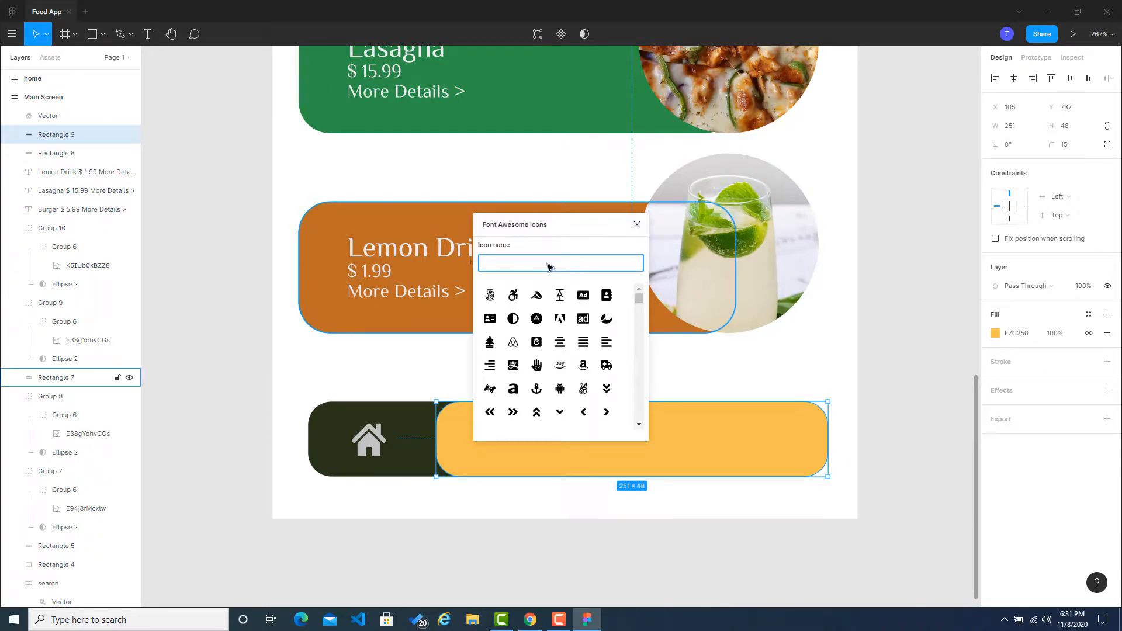
type("cart")
left_click(490, 295)
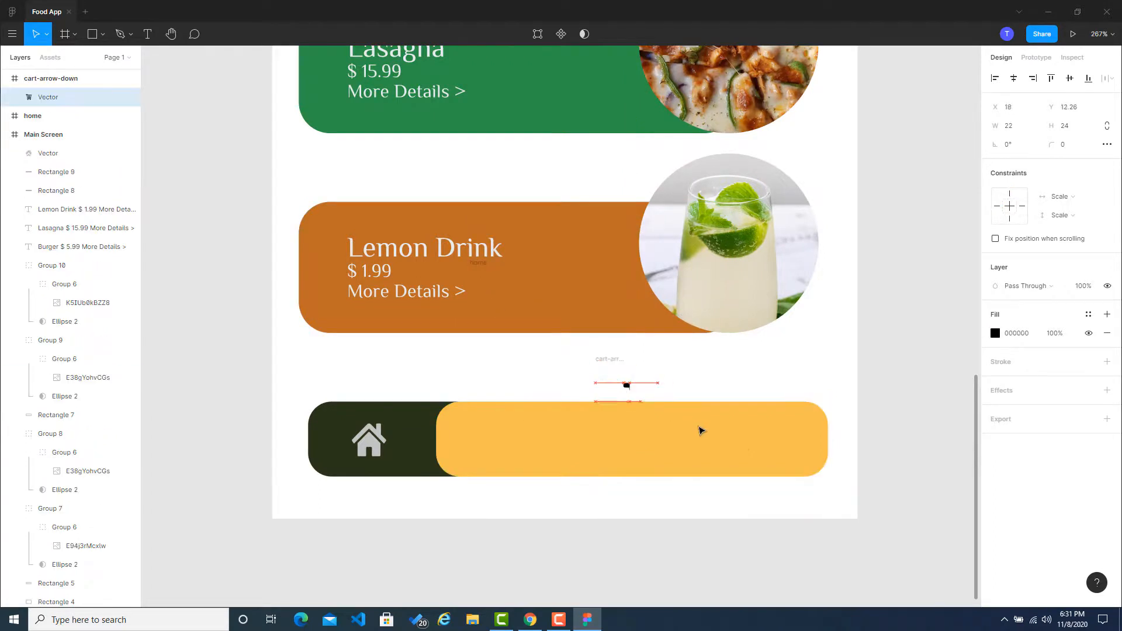
left_click_drag(701, 430, 773, 440)
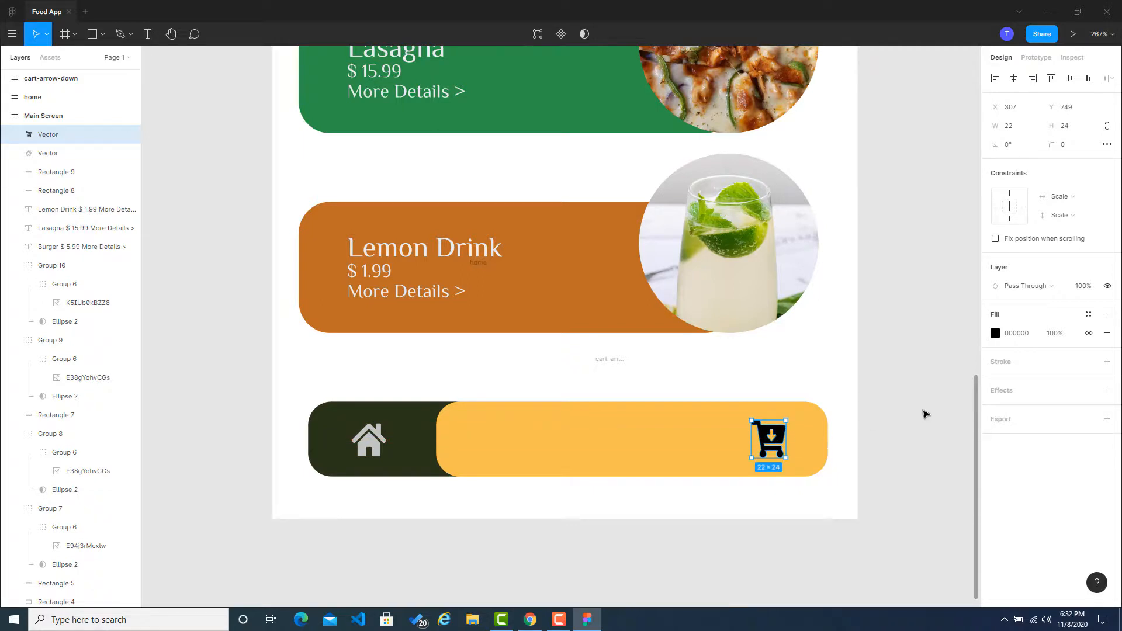
left_click(924, 413)
Step: Try dark green (283618) and light gray (C4C4C4) fills on the cart icon, sampled around the home icon, and return it to black (000000)
left_click(765, 445)
left_click(995, 333)
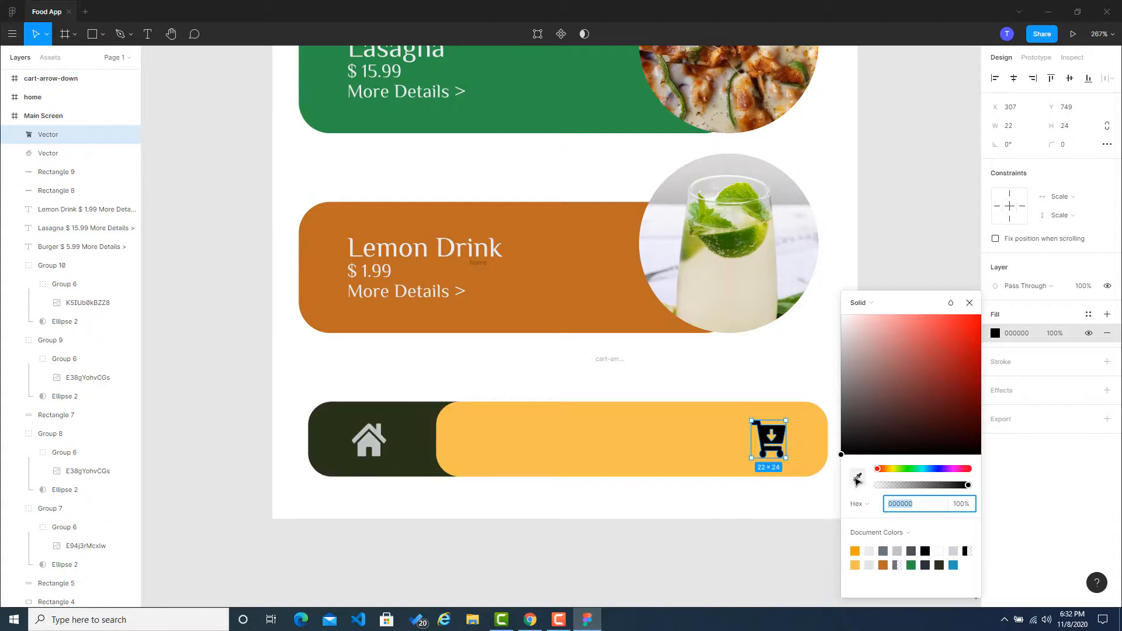
left_click(857, 477)
left_click(377, 438)
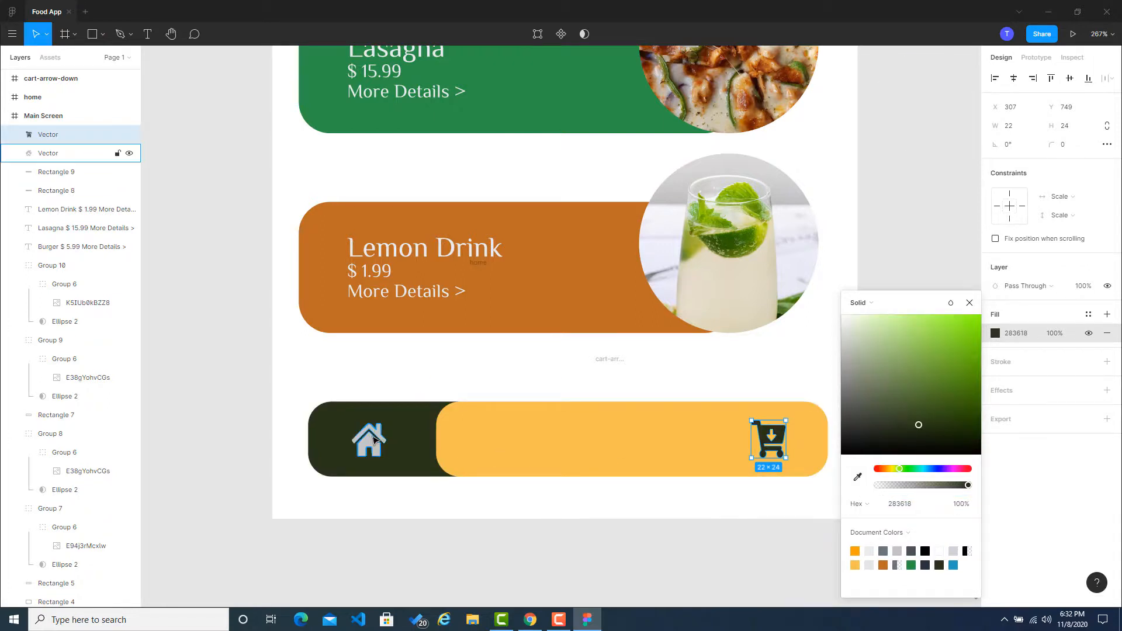
left_click(377, 438)
left_click(770, 439)
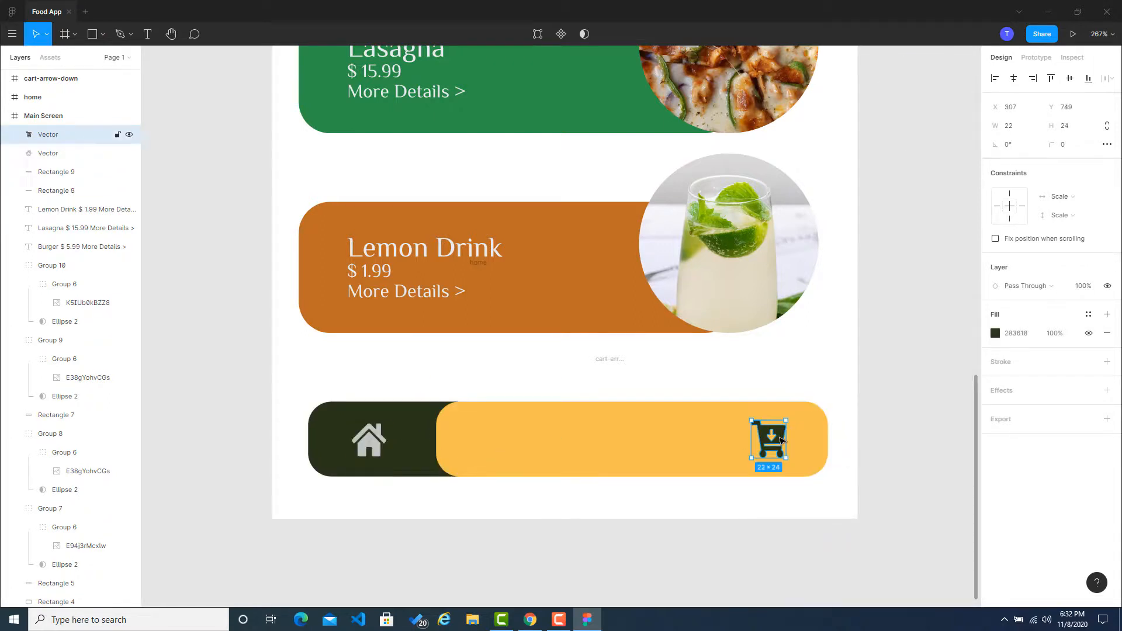
left_click(995, 333)
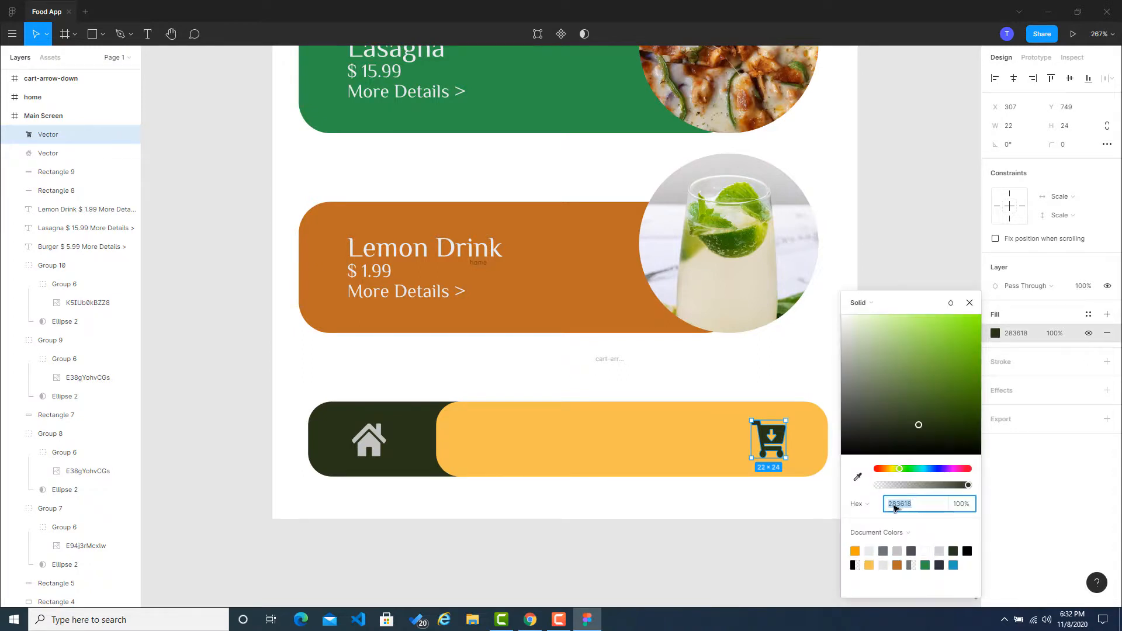
left_click(858, 477)
left_click(368, 446)
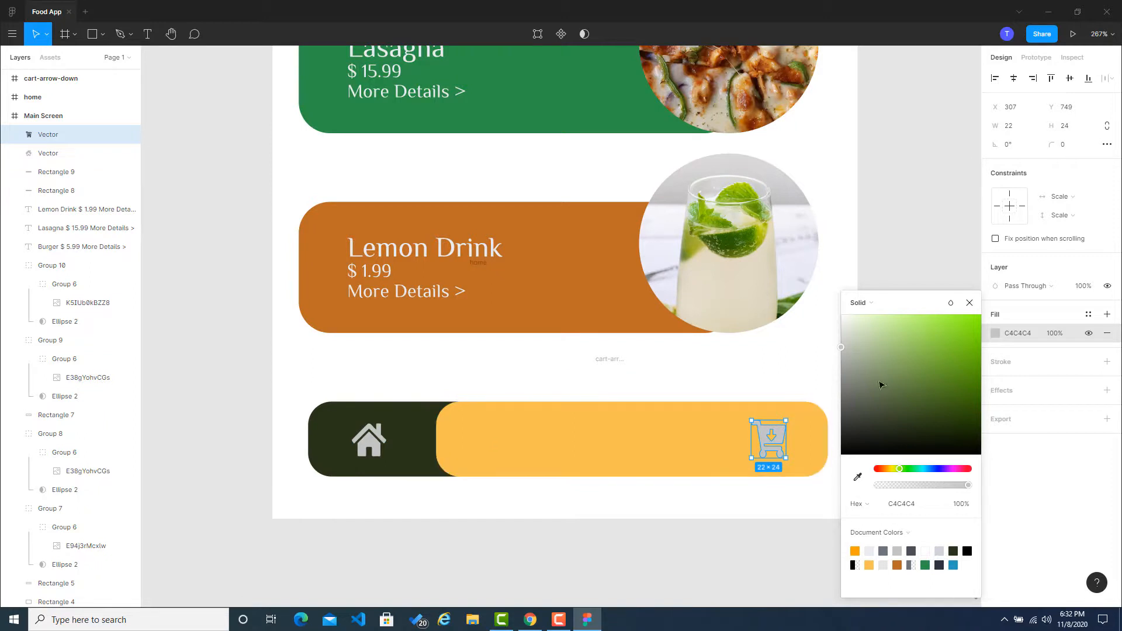
left_click(967, 551)
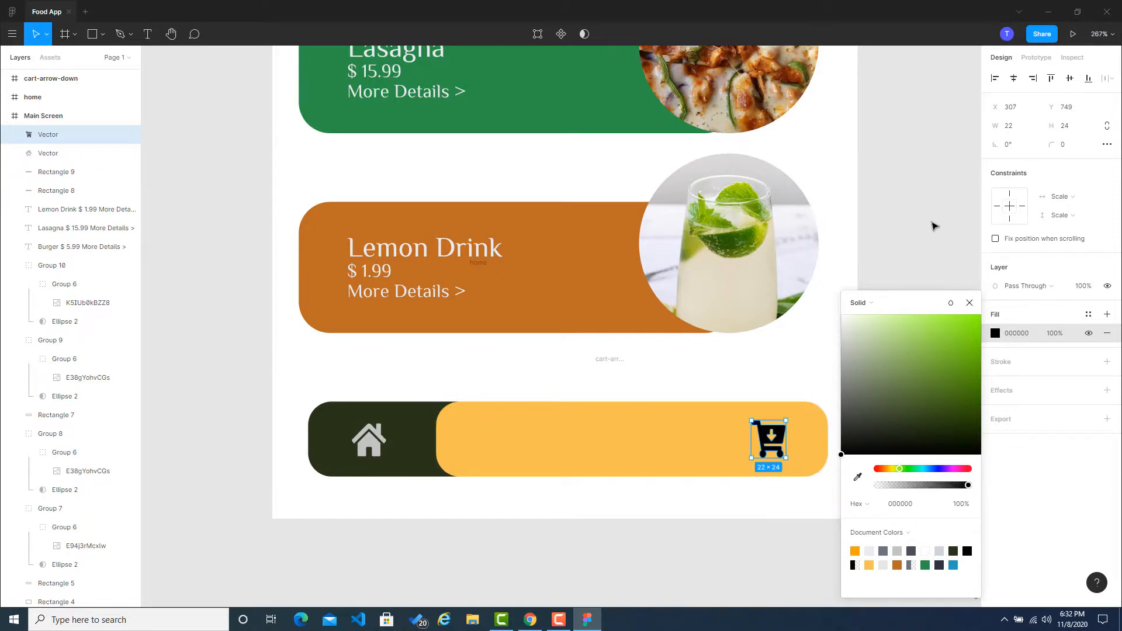
Step: Delete the empty cart-arrow-down frame left above the bottom bar
left_click(934, 226)
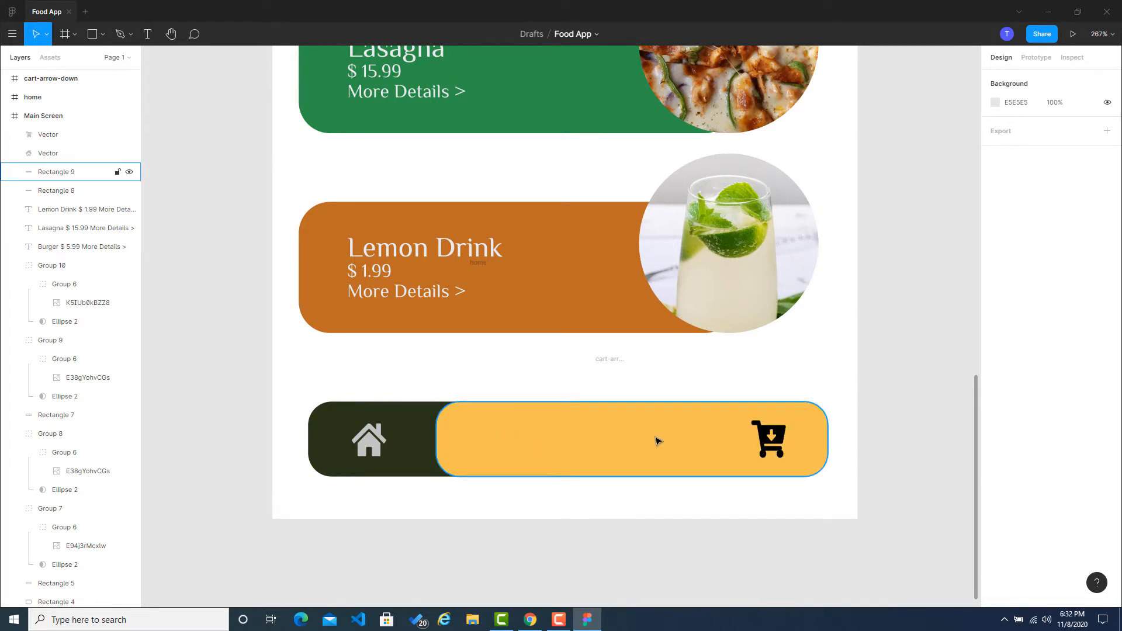
left_click(608, 359)
key("Delete")
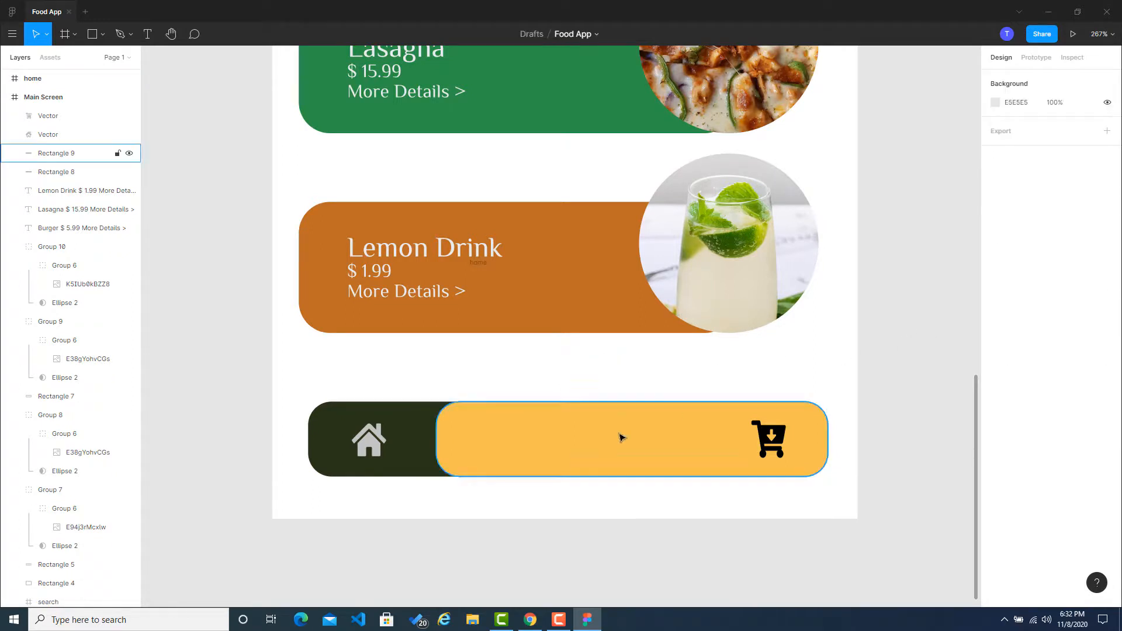
Step: Add a text box about 159 × 22 reading "Add to cart" on the yellow bar, to the left of the cart icon
left_click(147, 34)
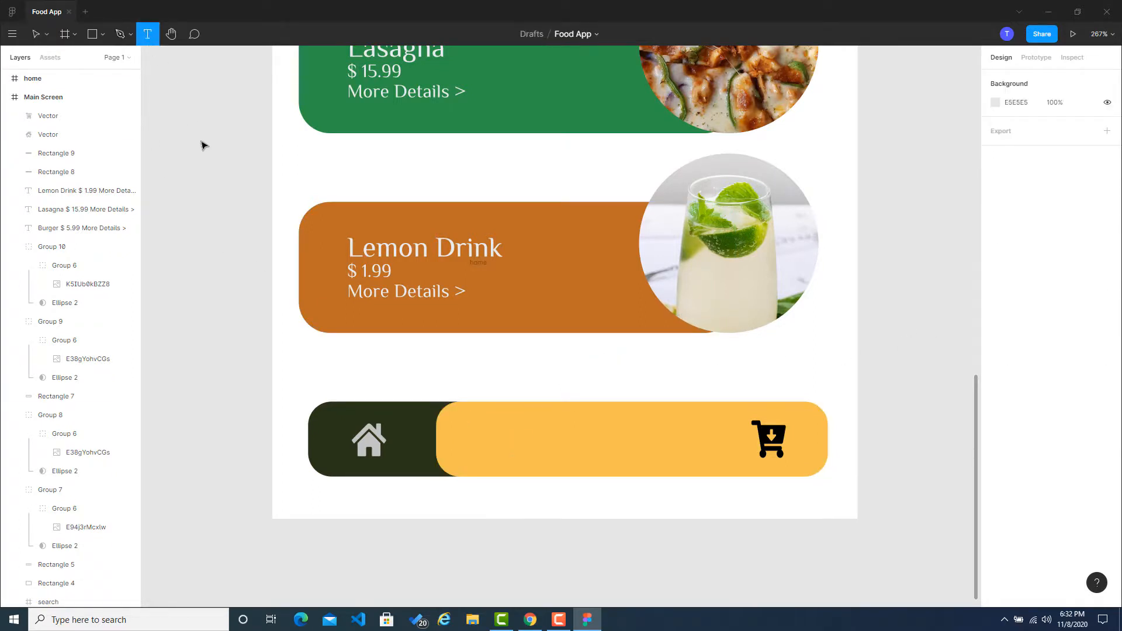
left_click_drag(466, 421, 715, 457)
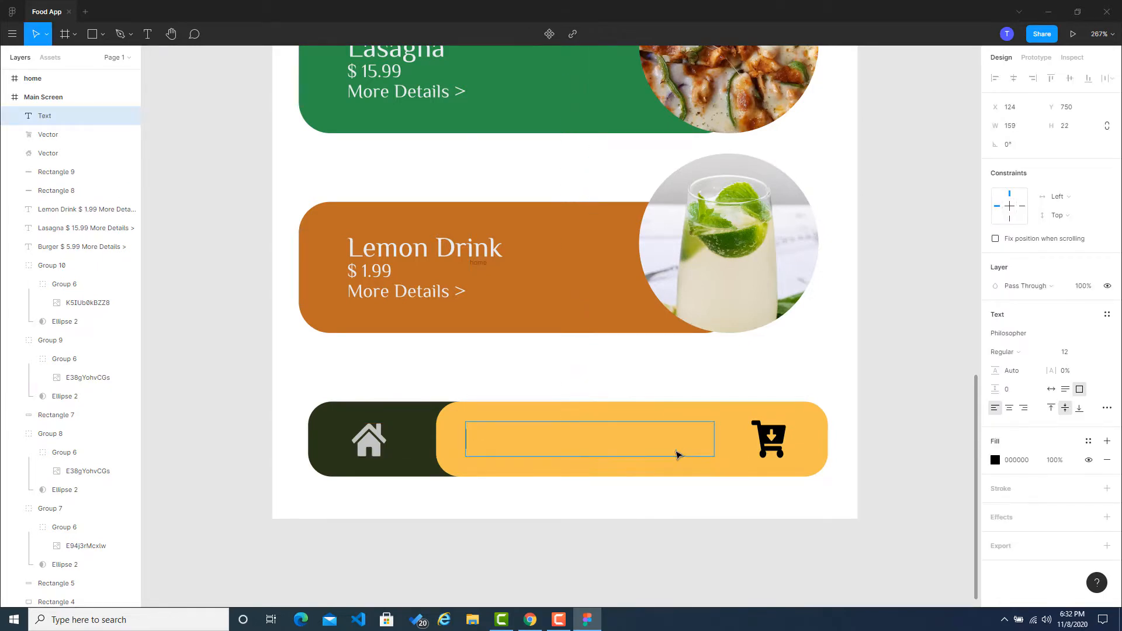
type("Add to cart")
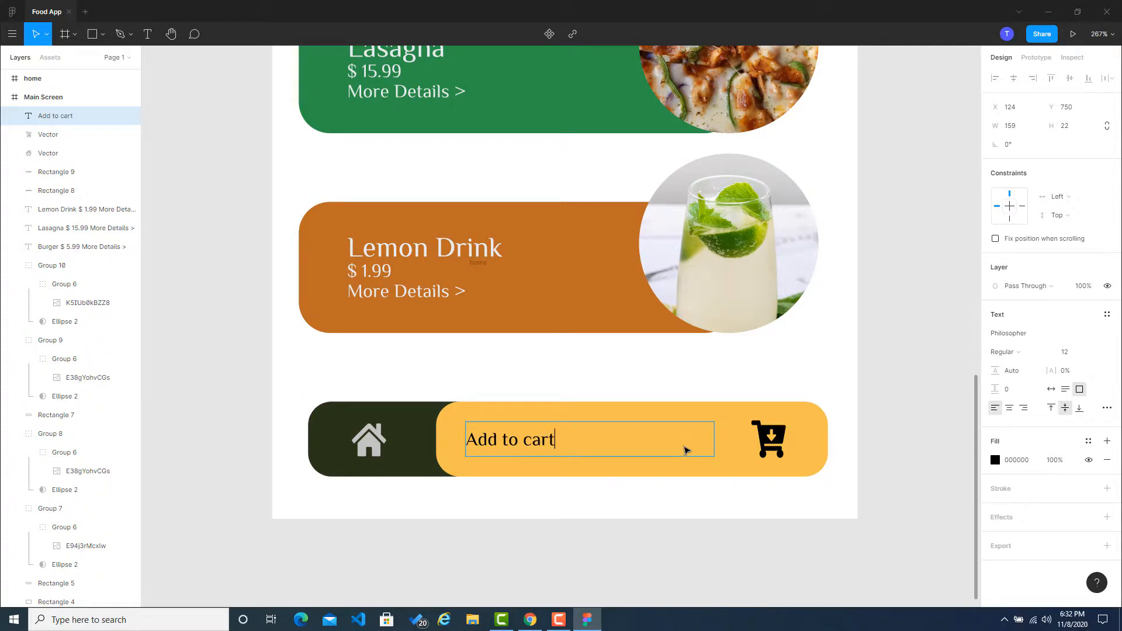
key("Escape")
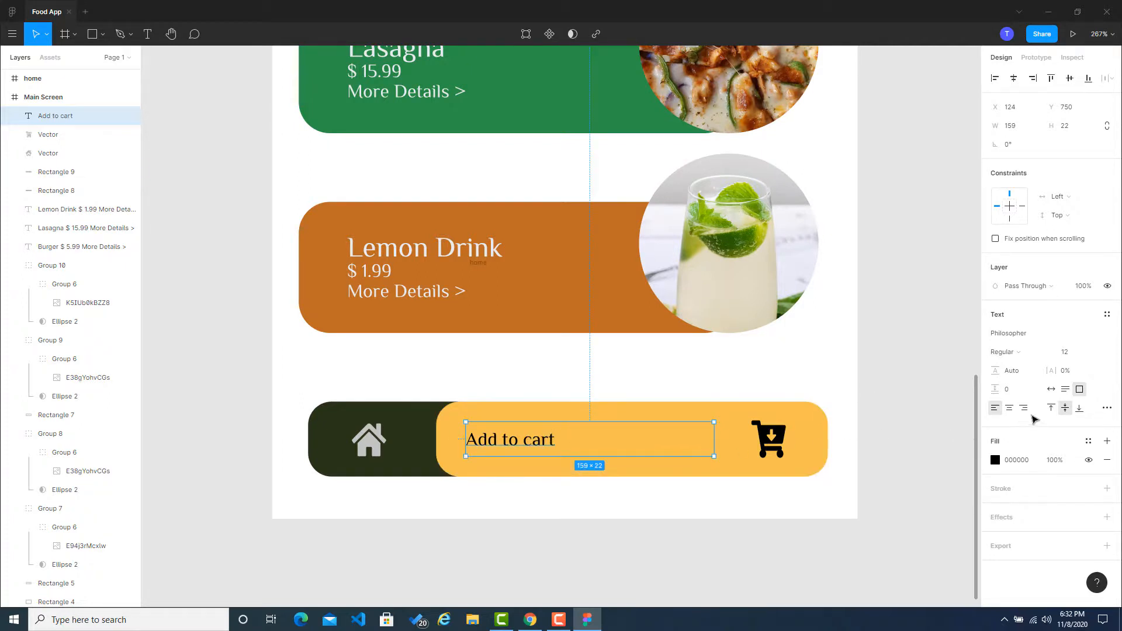
Step: Right-align the "Add to cart" text and move it closer to the cart icon, at about X 141, Y 750
left_click(1023, 407)
left_click(946, 425)
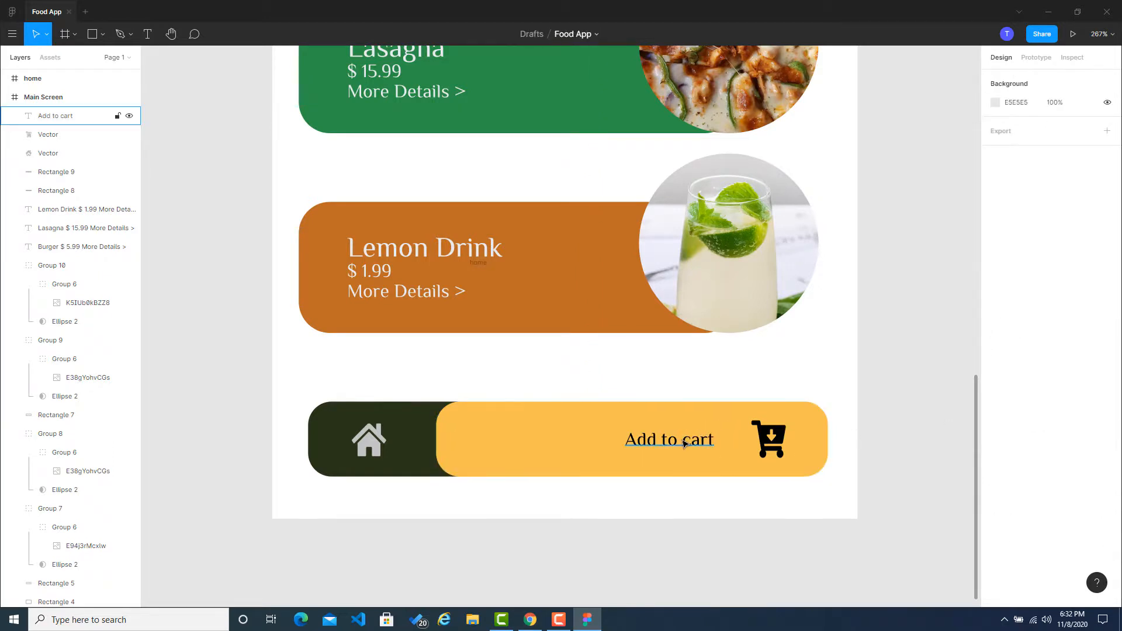
left_click_drag(678, 443, 705, 444)
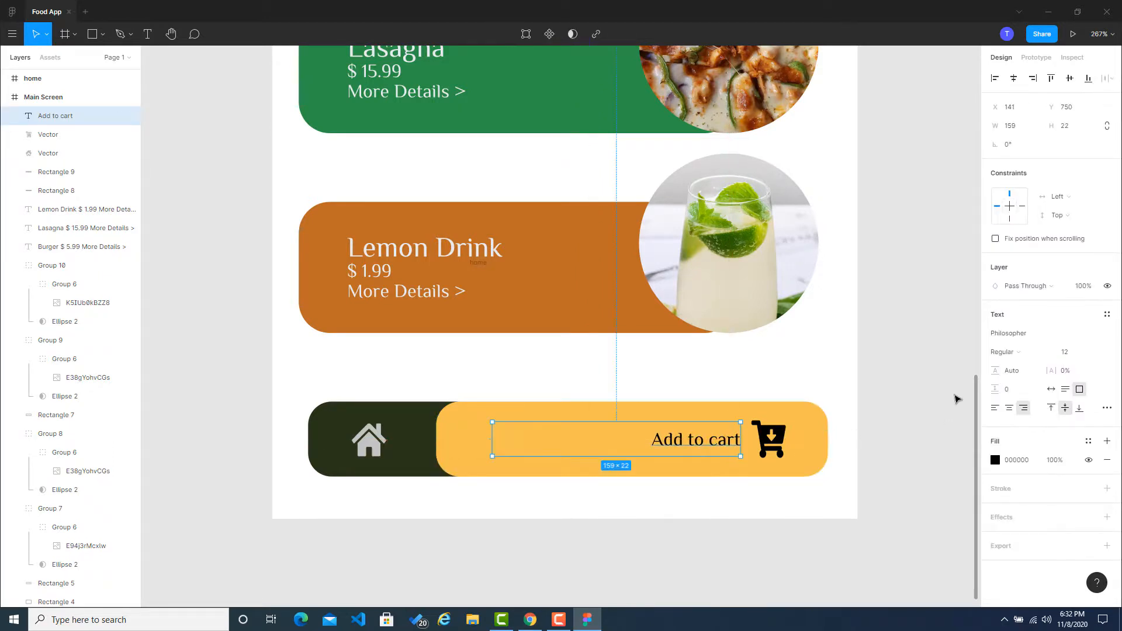
left_click(847, 405)
Step: Set the font size of the "Add to cart" text to 14
left_click(709, 450)
left_click(1060, 352)
key("Return")
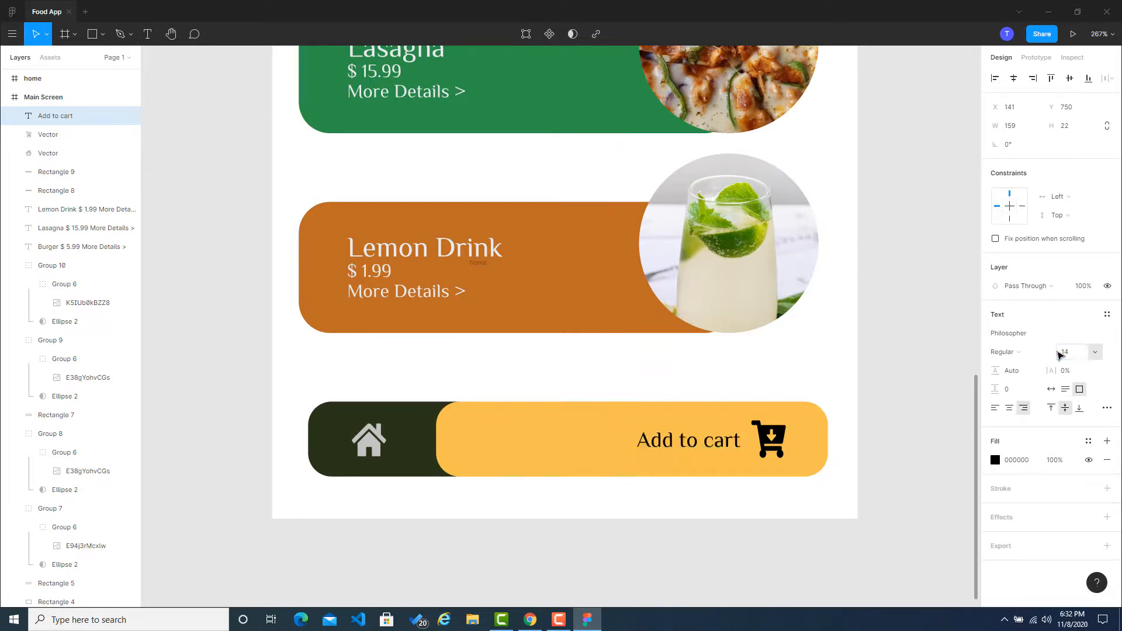
left_click(868, 396)
left_click_drag(708, 447, 709, 445)
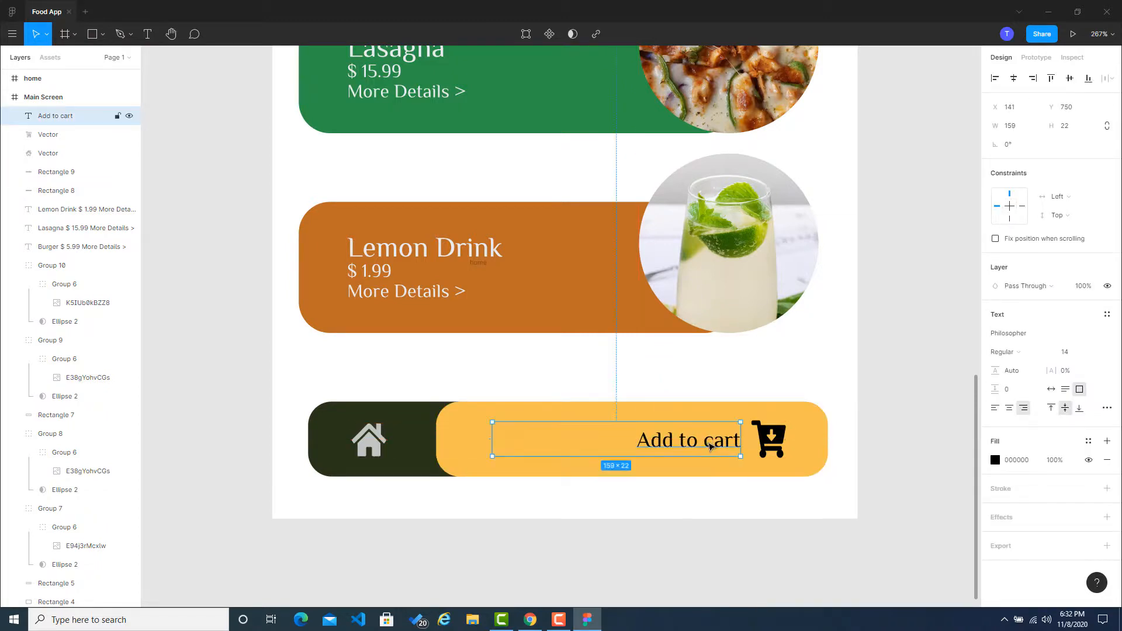
left_click(910, 432)
Step: Collapse the Main Screen frame's layers so only the top-level frames are listed
scroll(930, 428, "down", 5)
left_click_drag(901, 307, 730, 486)
scroll(760, 330, "down", 1)
scroll(781, 391, "down", 2)
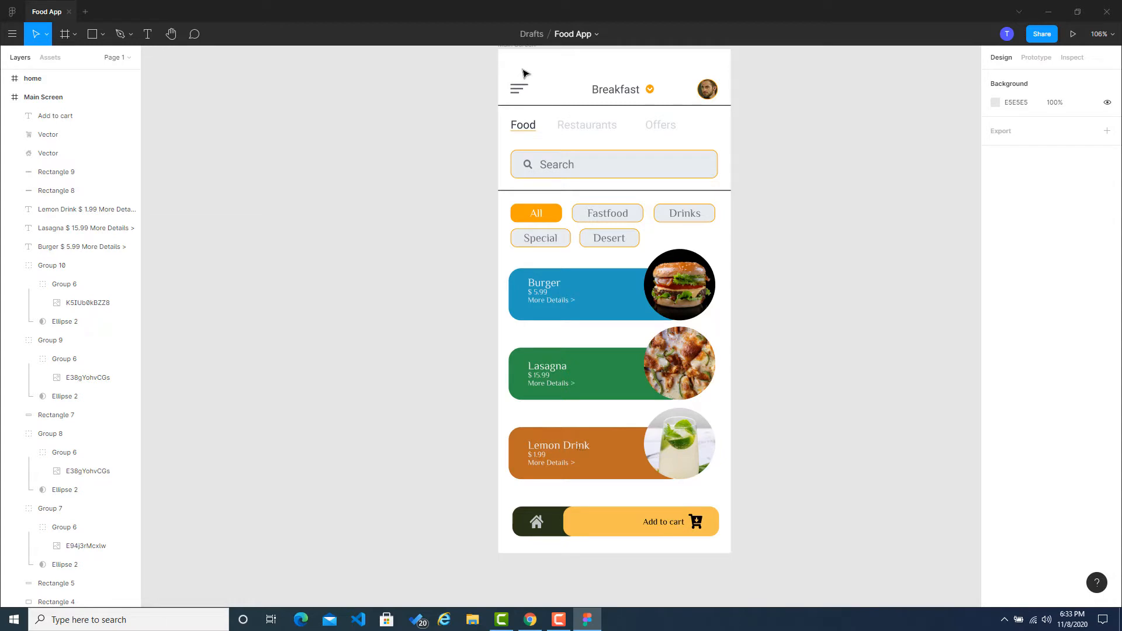
left_click(28, 84)
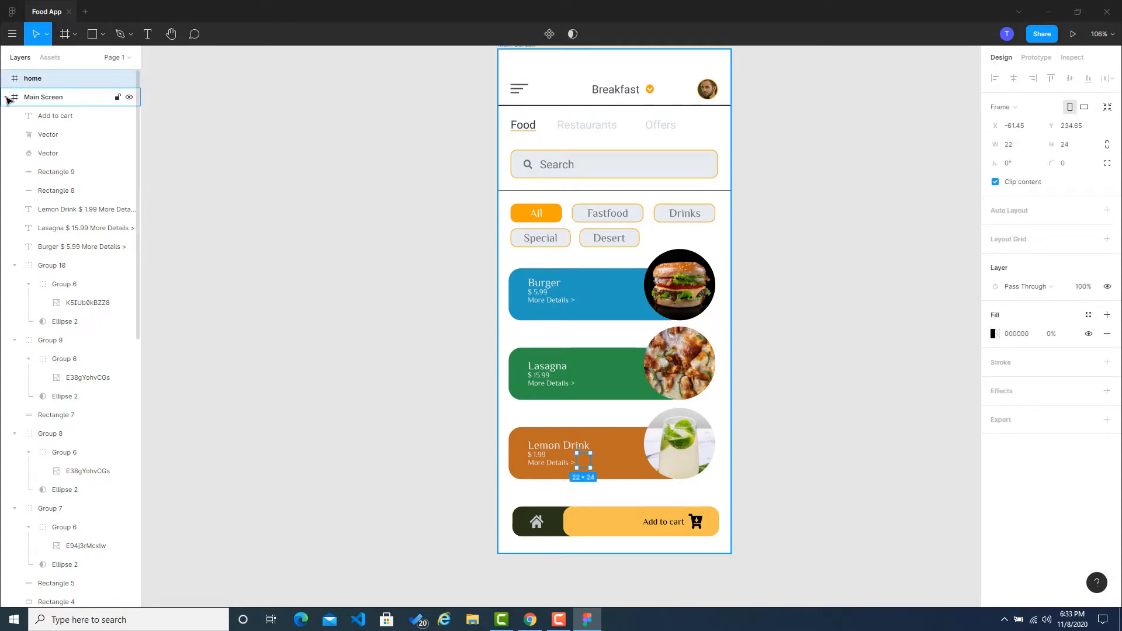
left_click(7, 99)
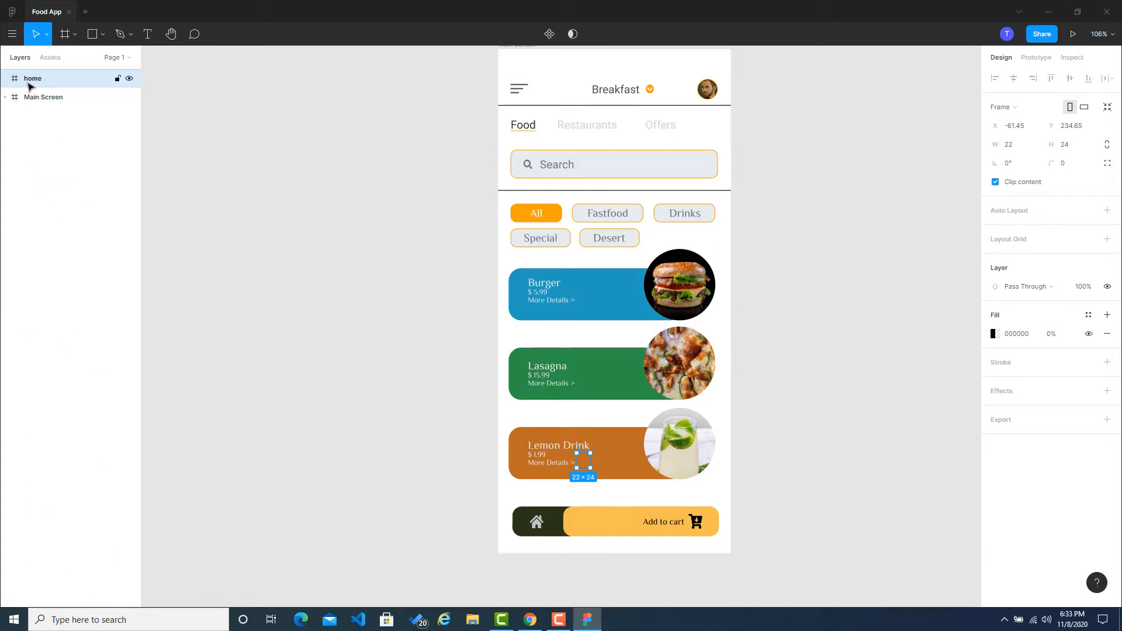
scroll(222, 104, "up", 2)
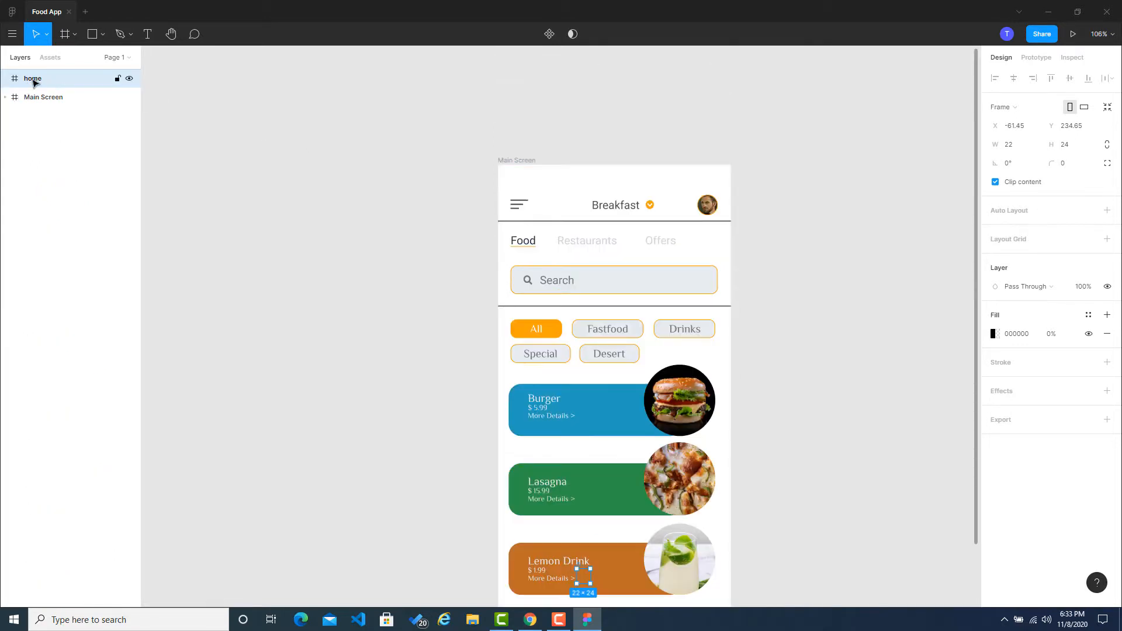
left_click(181, 110)
left_click(34, 86)
Step: Try a black (000000) background fill on the Main Screen frame and undo it
left_click(32, 98)
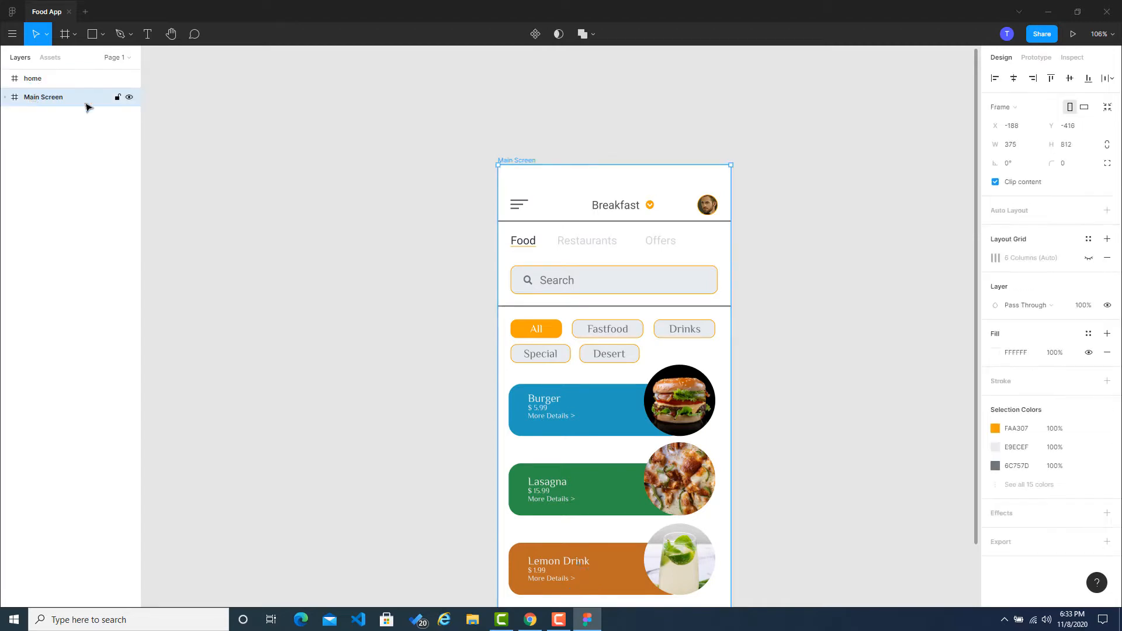
left_click(995, 354)
left_click(925, 552)
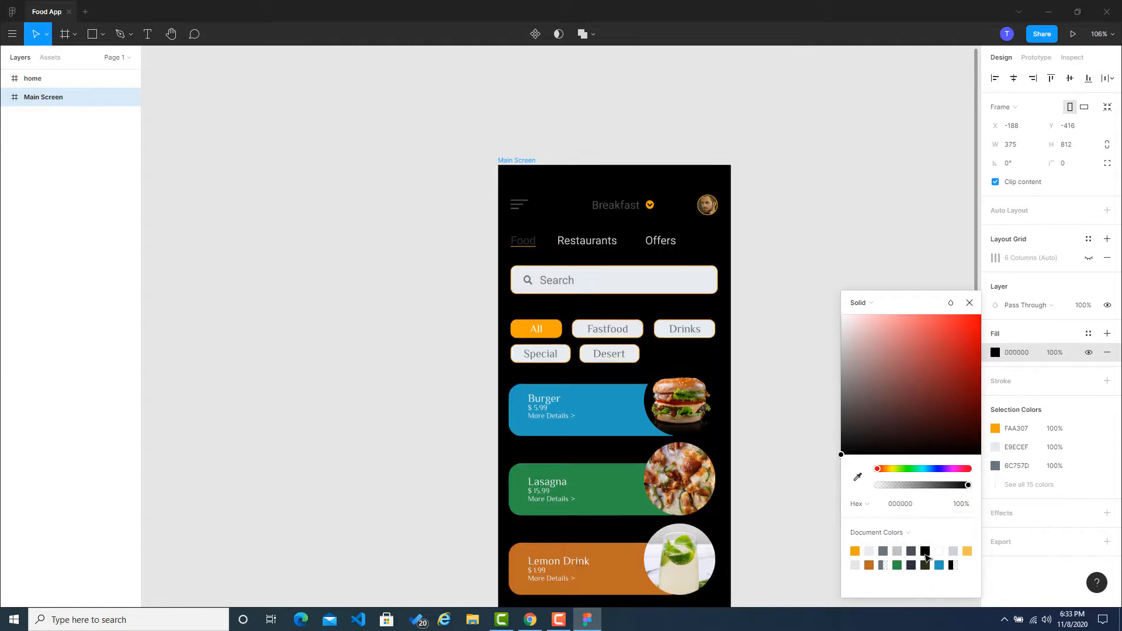
scroll(865, 234, "down", 2)
scroll(865, 233, "down", 1)
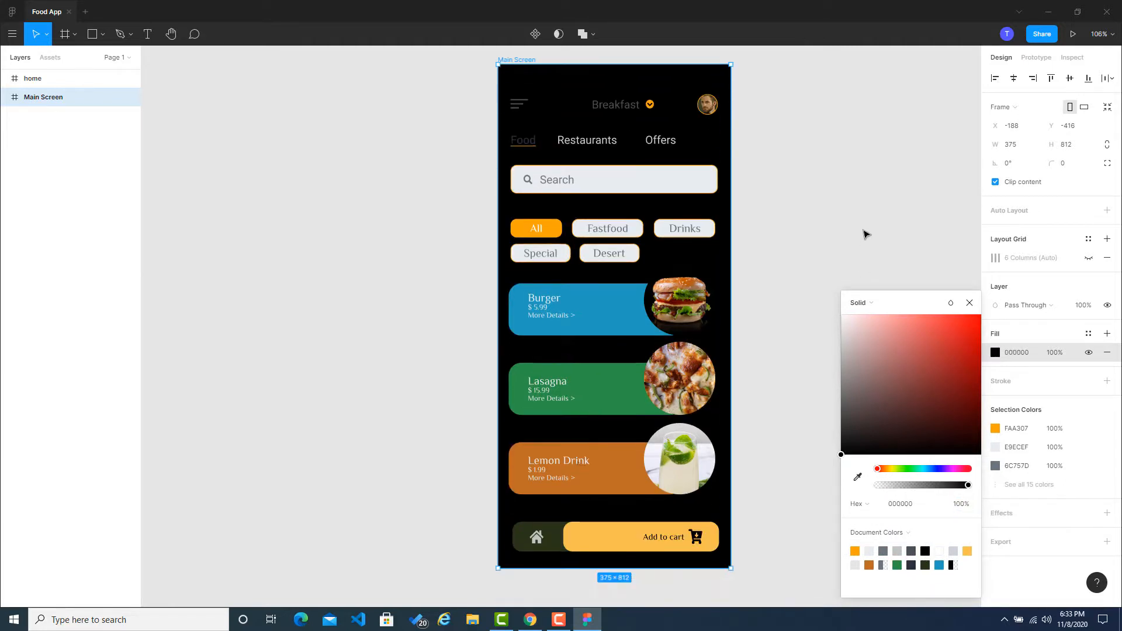
key("ctrl+z")
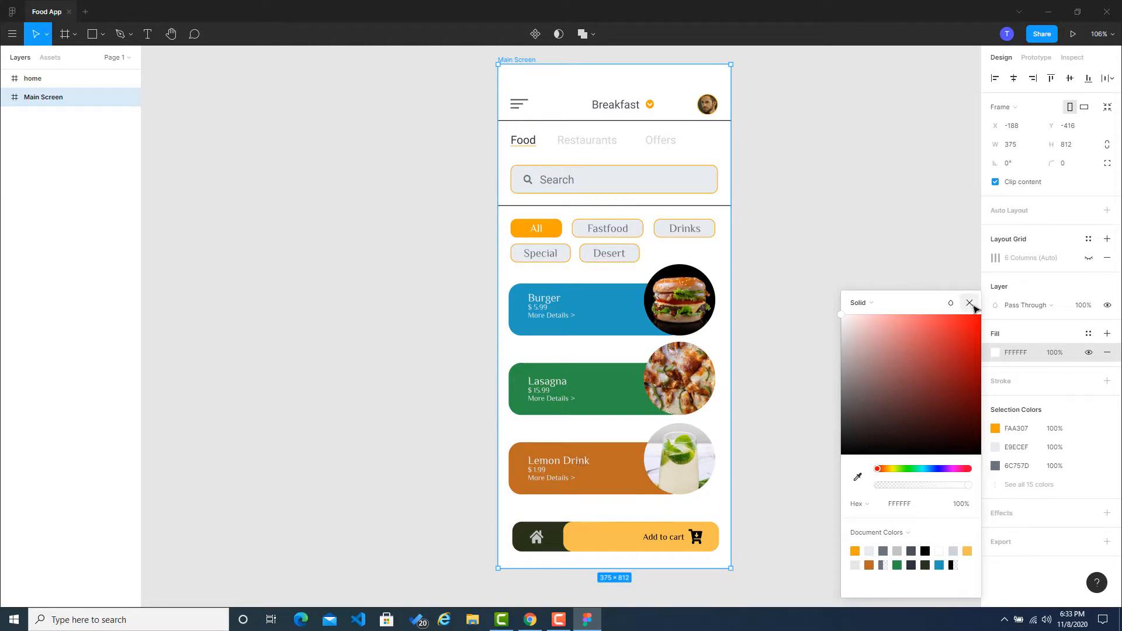
Step: Try E9ECEF, CED4DA and E5E5E5 as the Main Screen frame's background fill, and return the fill to white
left_click(868, 551)
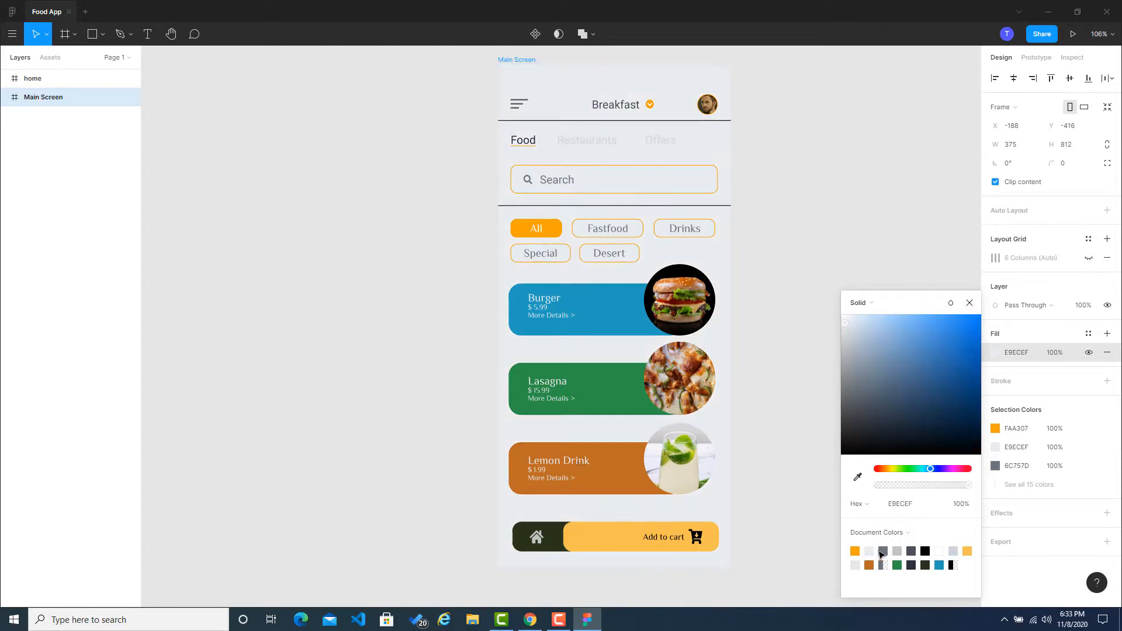
left_click(954, 552)
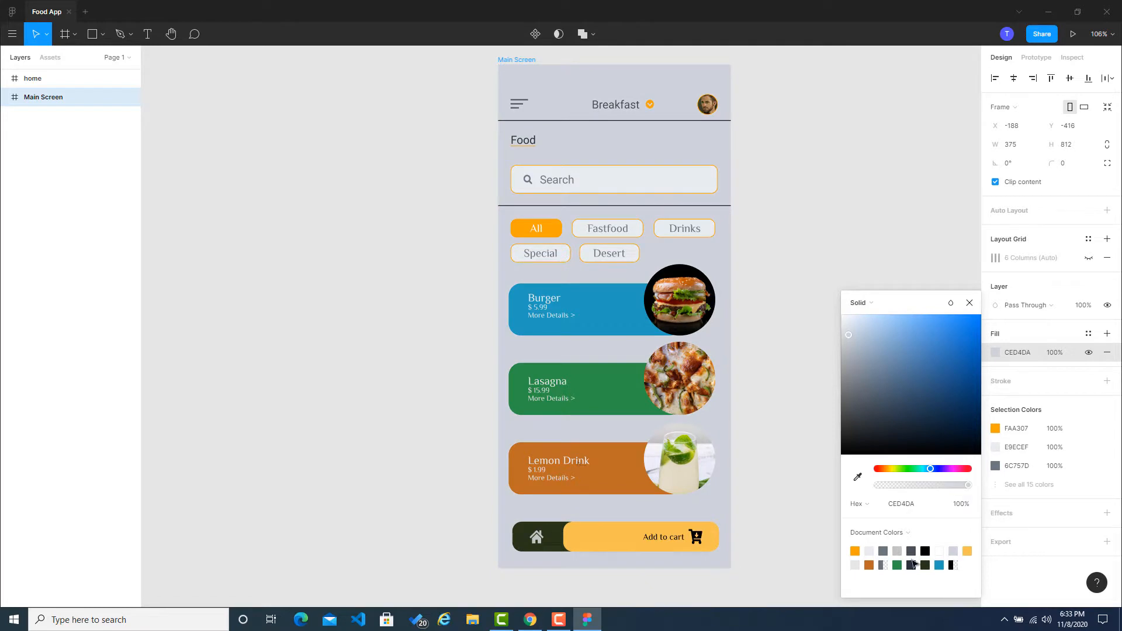
left_click(855, 565)
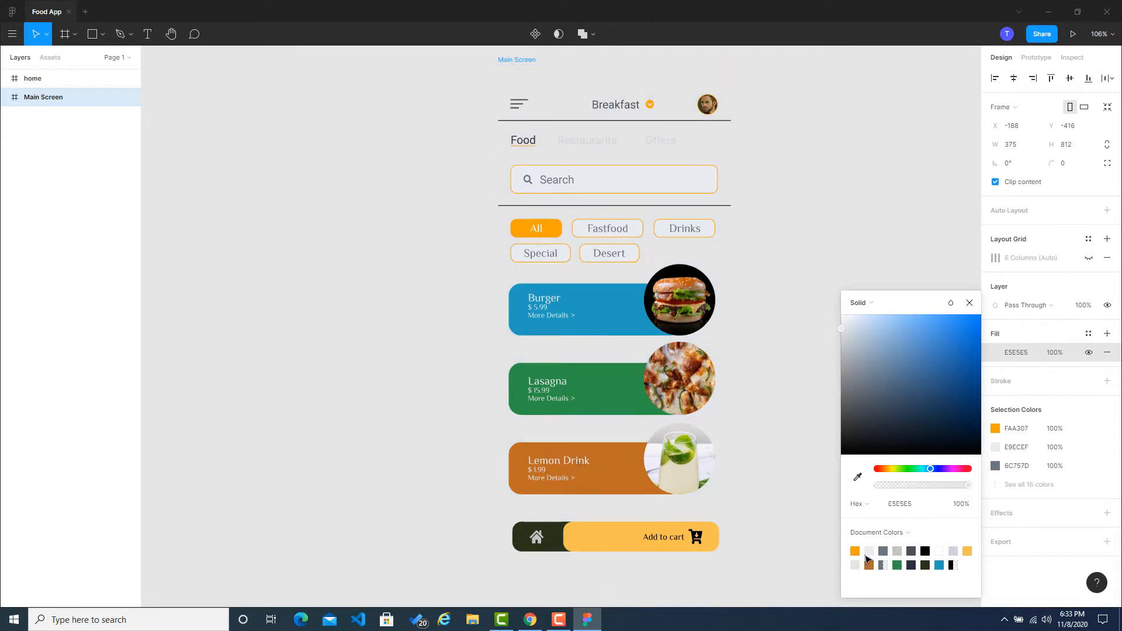
left_click(909, 503)
type("fff")
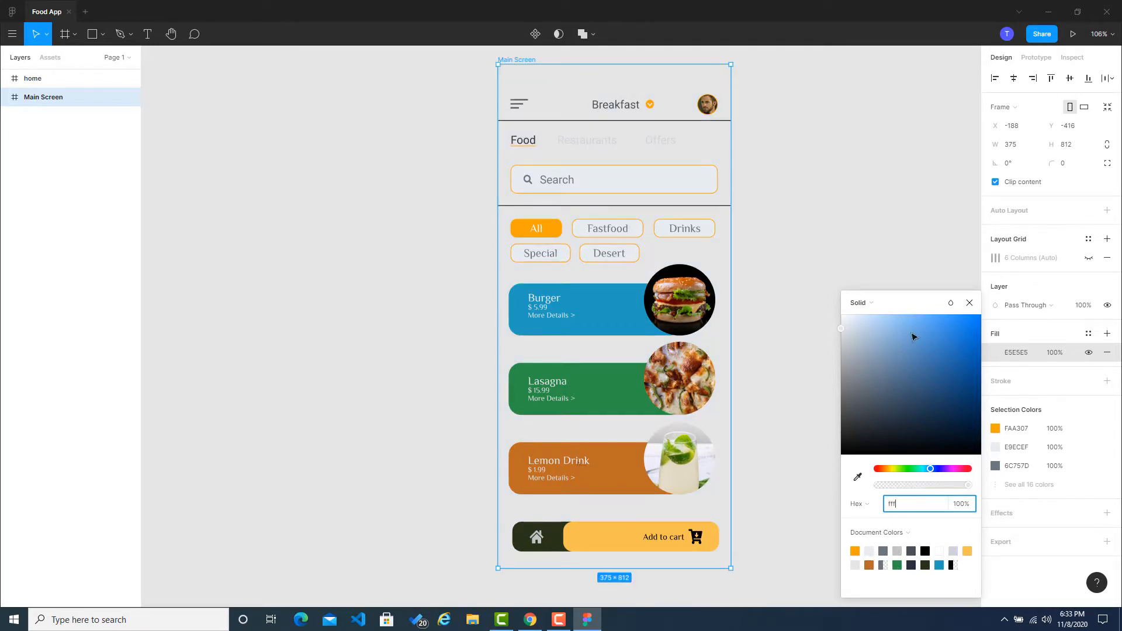
left_click(915, 229)
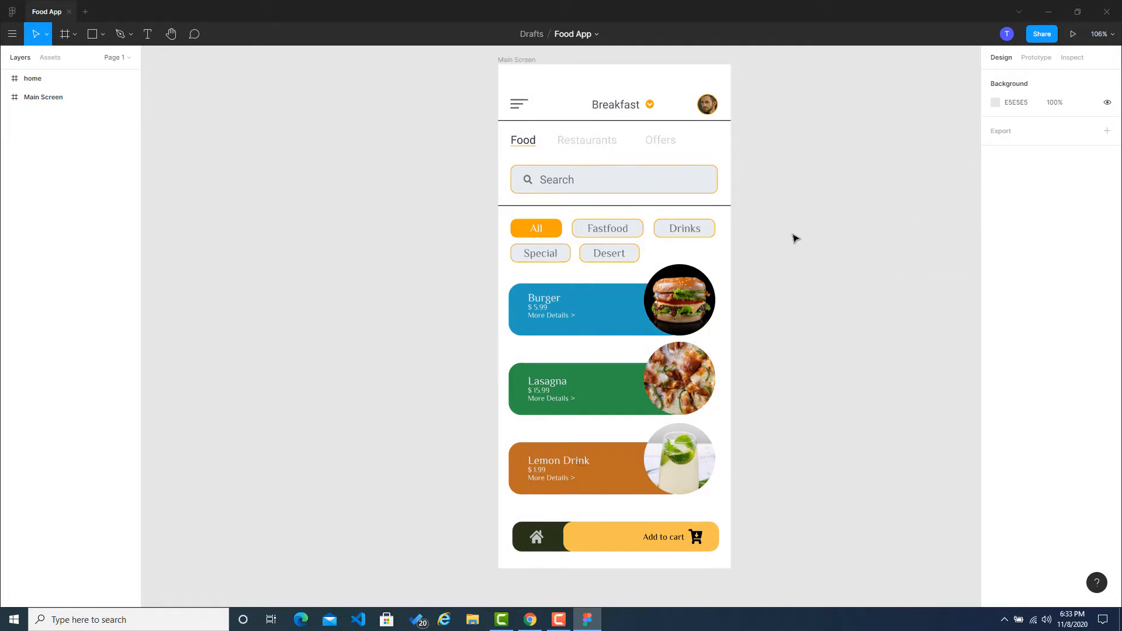
Step: Delete the two full-width divider lines, one below the header and one below the search box
left_click(606, 124)
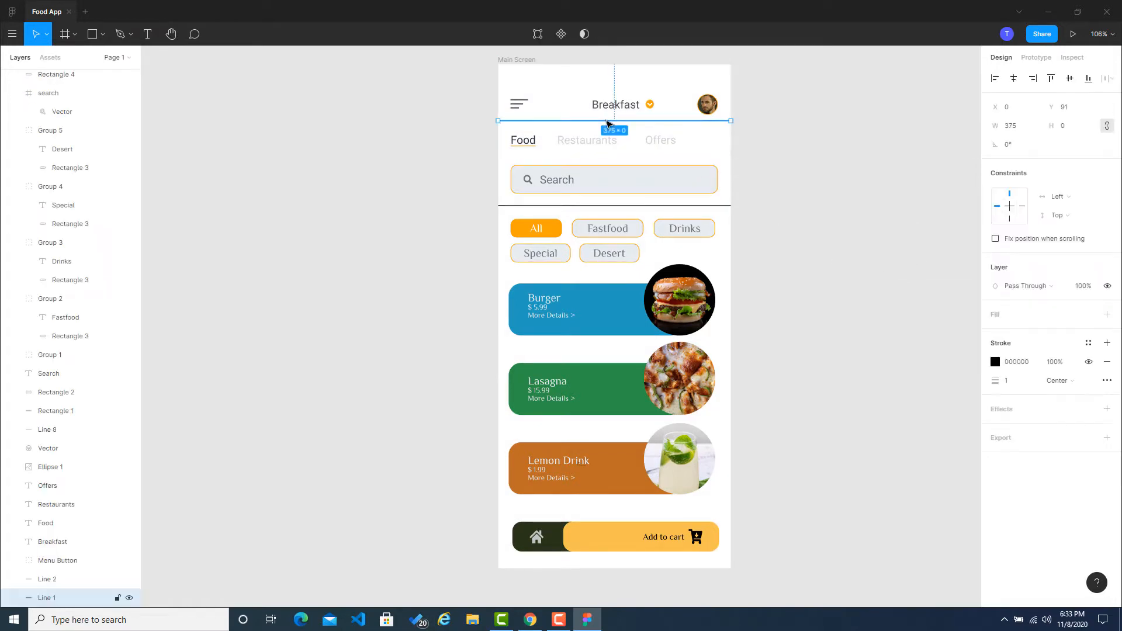
left_click(745, 151)
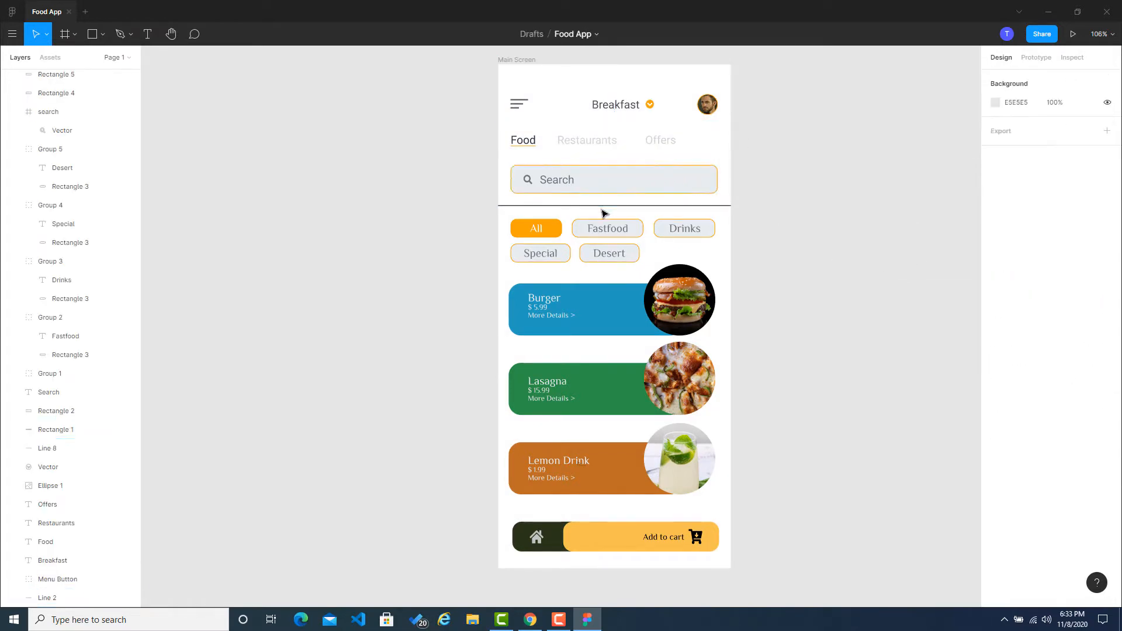
left_click(602, 206)
left_click(817, 214)
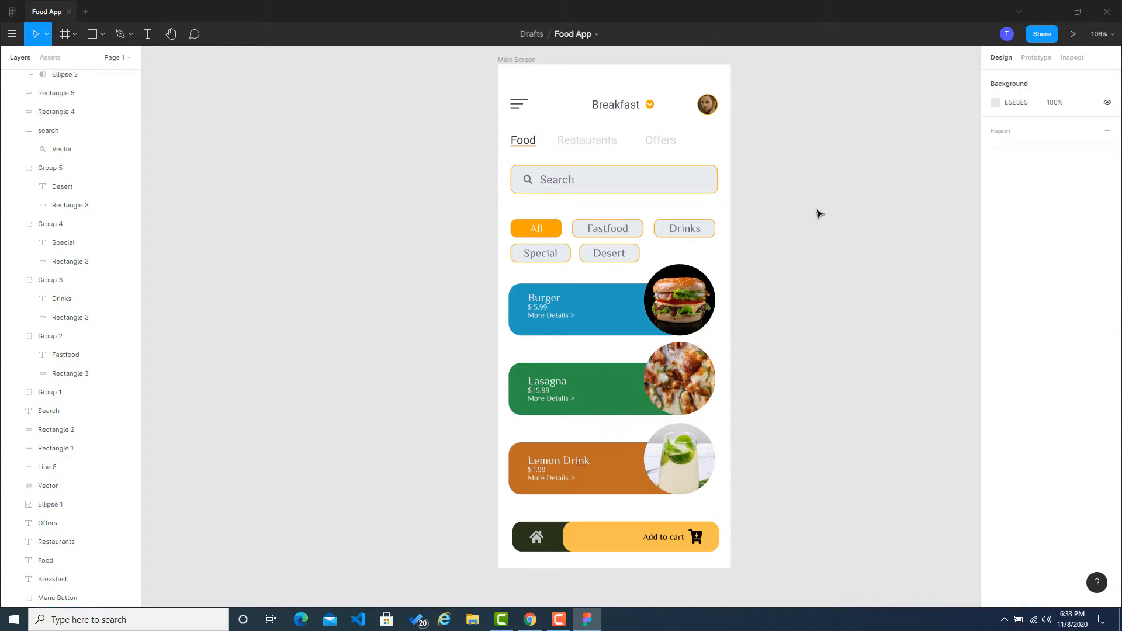
Step: Set the font size of the "Breakfast" header text to 20
left_click(616, 107)
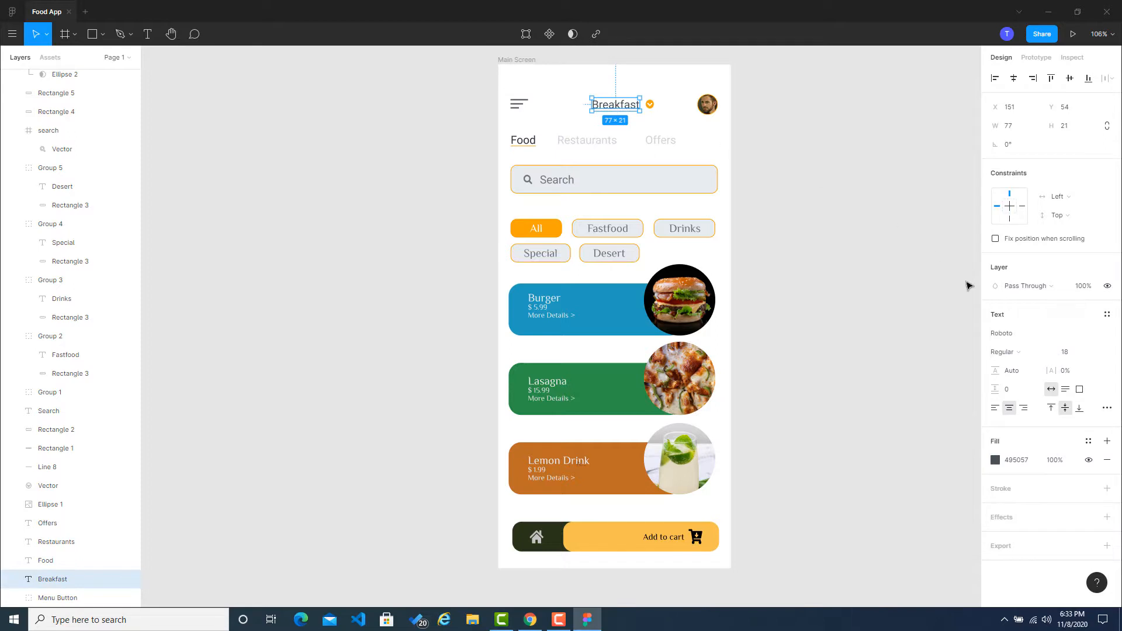
left_click(1075, 353)
key("Return")
left_click(844, 183)
Step: Shift the "Breakfast" text slightly left to X 140 and move the orange arrow icon closer to it
scroll(611, 87, "up", 5, "ctrl")
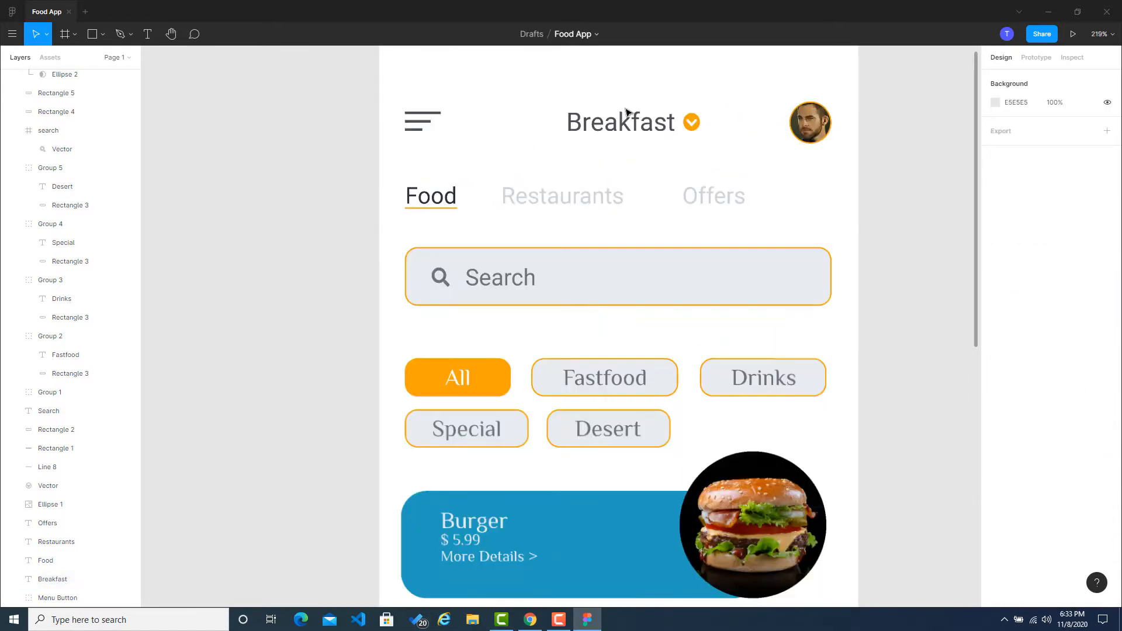
scroll(625, 114, "up", 2)
left_click(624, 126)
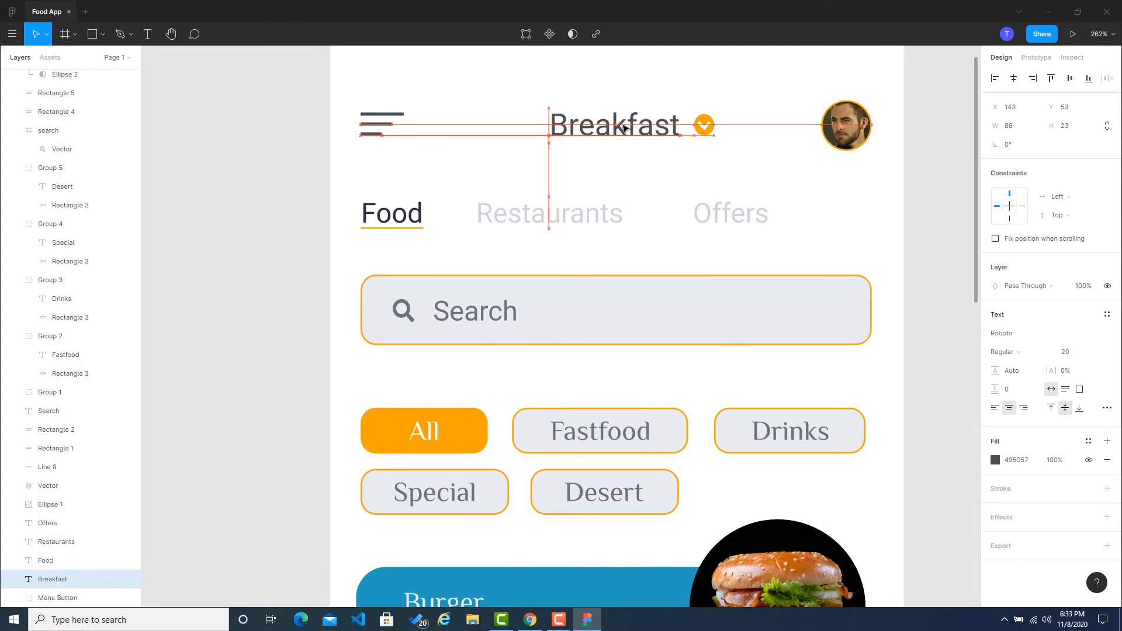
left_click_drag(624, 127, 619, 127)
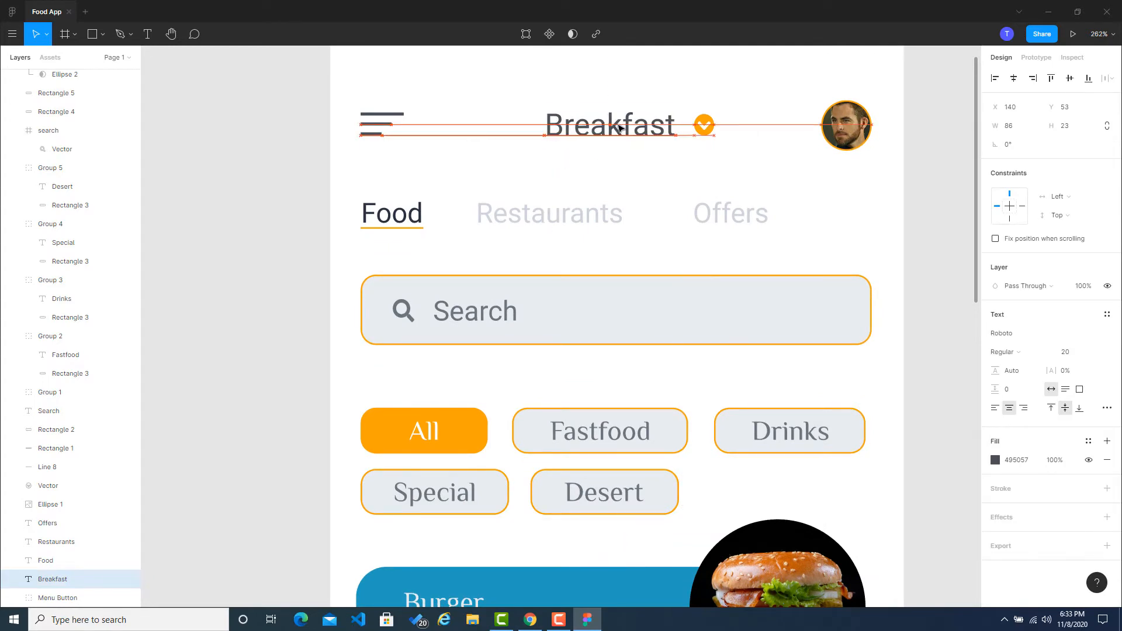
left_click(701, 126)
left_click_drag(701, 125, 695, 126)
Step: Try to align the menu button, "Breakfast" text, arrow icon and profile picture on their horizontal and vertical centers, and undo it
left_click(382, 124)
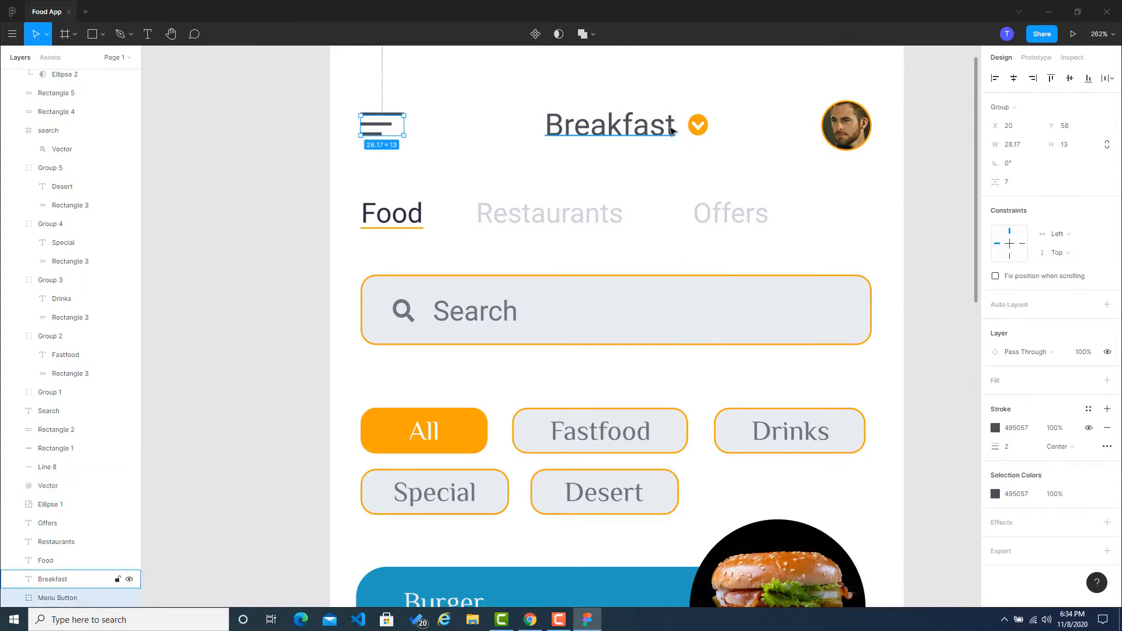
left_click(611, 126, "shift")
left_click(701, 130, "shift")
left_click(853, 138, "shift")
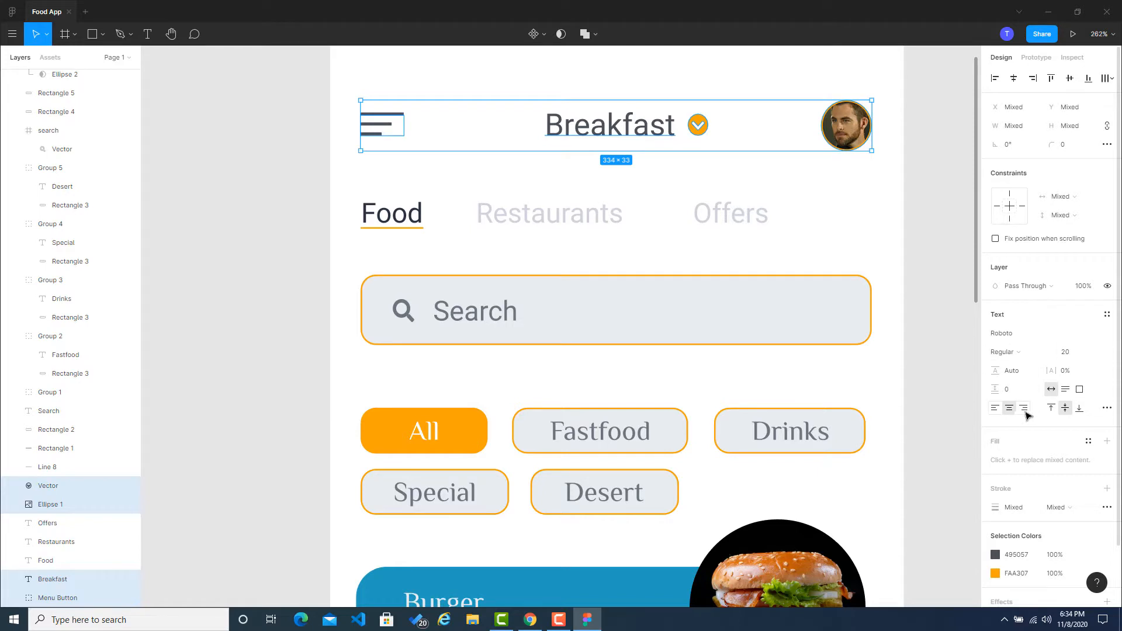
left_click(1110, 84)
left_click(1014, 81)
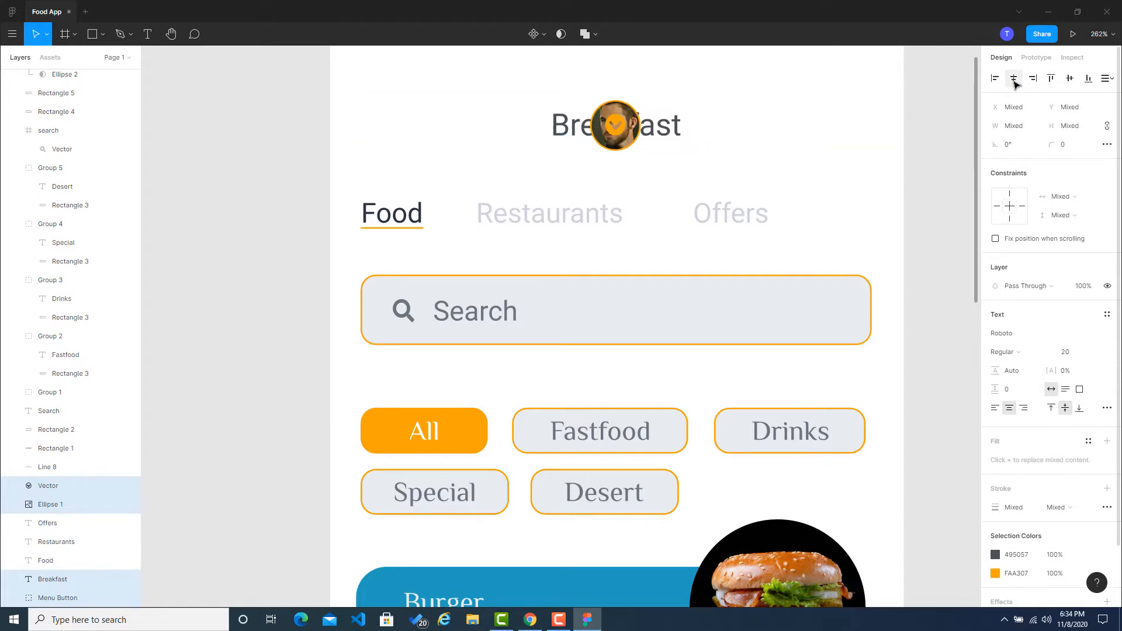
left_click(1072, 84)
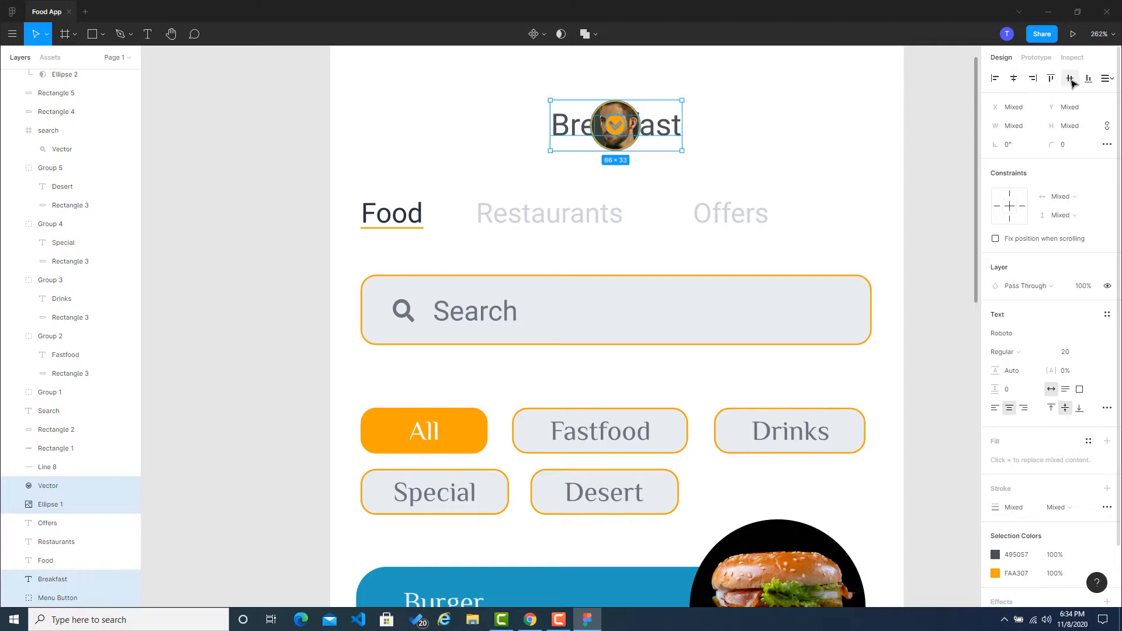
key("ctrl+z")
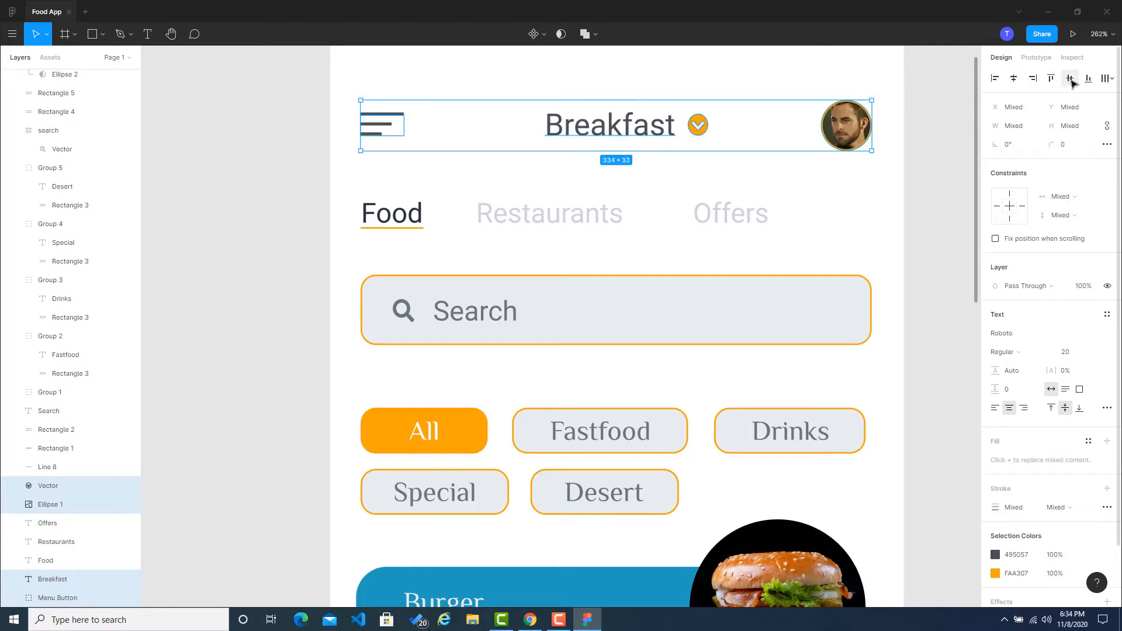
Step: Preview the Main Screen in presentation mode inside the phone mockup and return to the design file
left_click(928, 133)
scroll(773, 202, "down", 3)
scroll(773, 203, "down", 3)
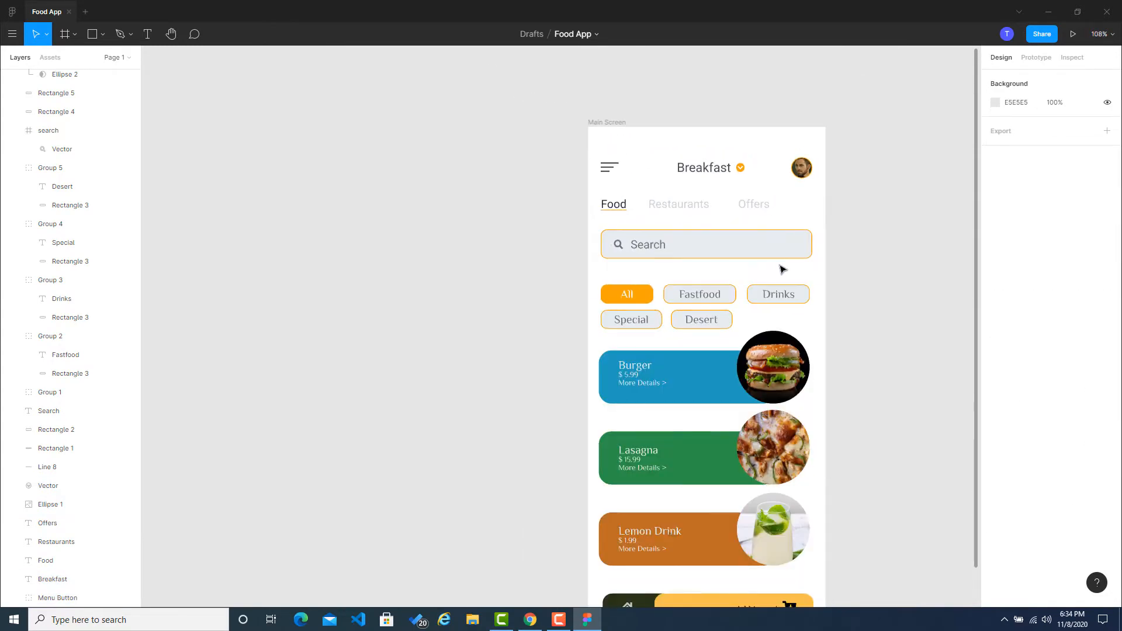
scroll(808, 216, "down", 3)
scroll(809, 216, "right", 2)
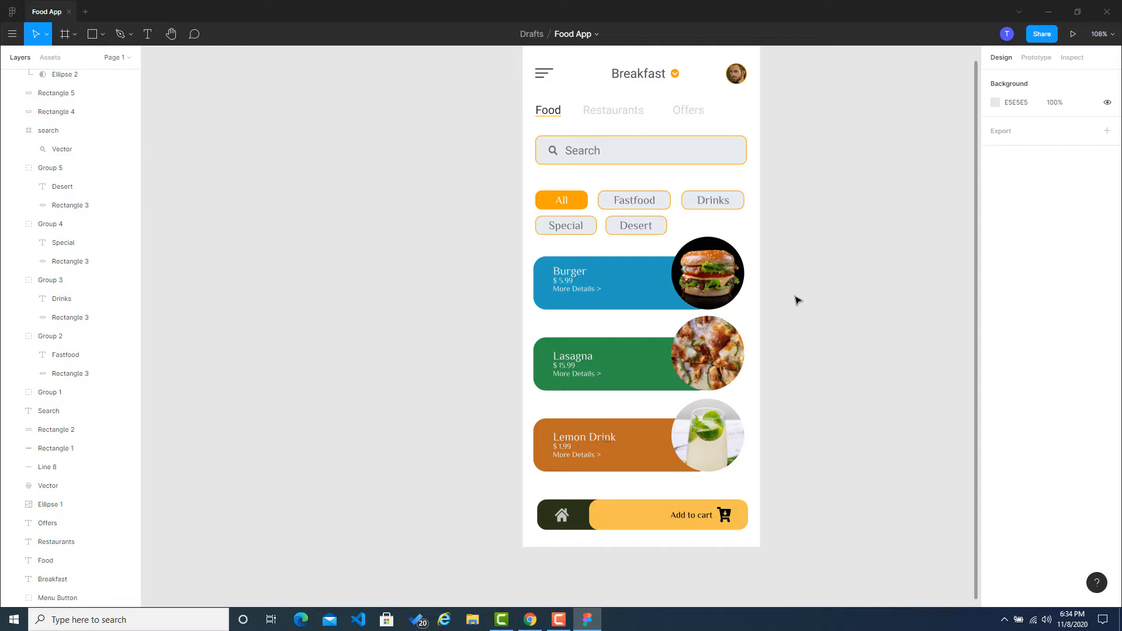
scroll(818, 181, "up", 2)
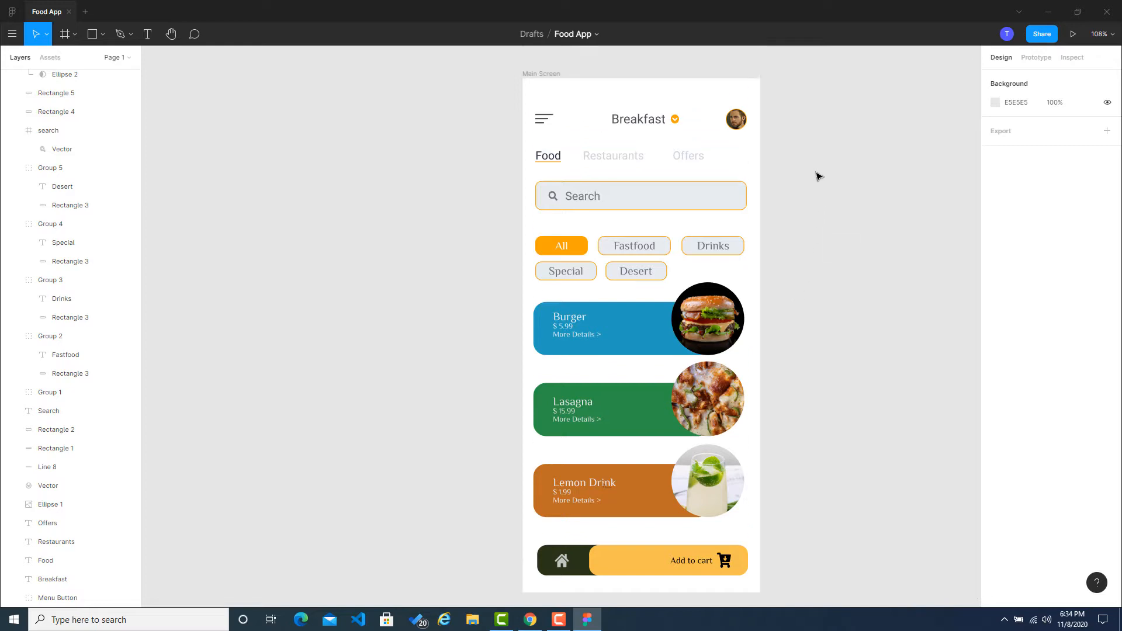
left_click(1073, 33)
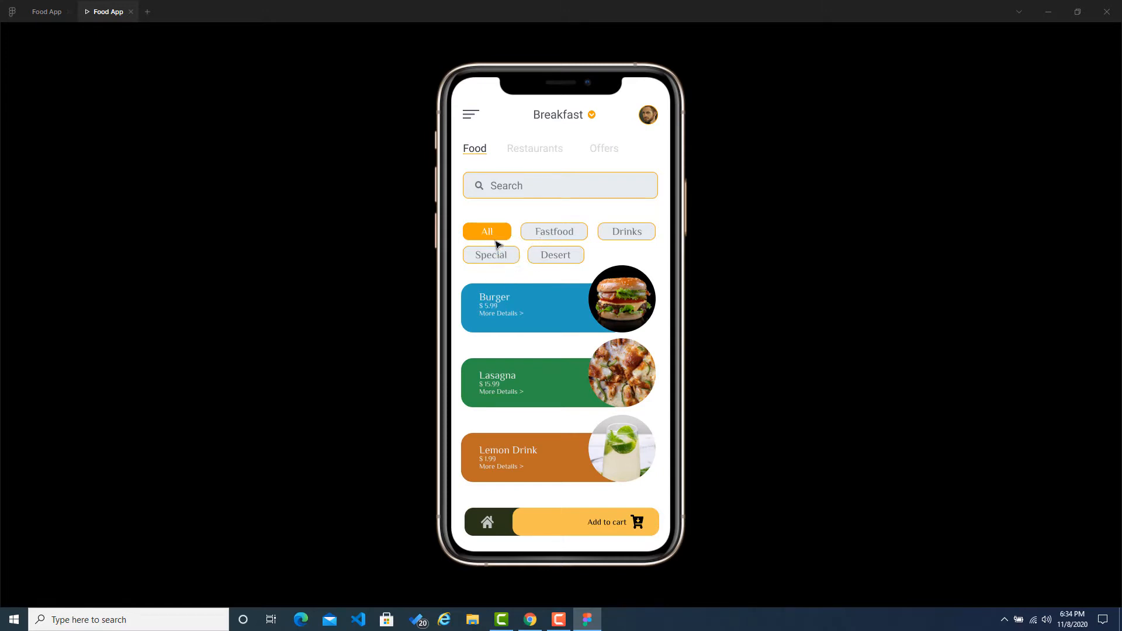
left_click(55, 12)
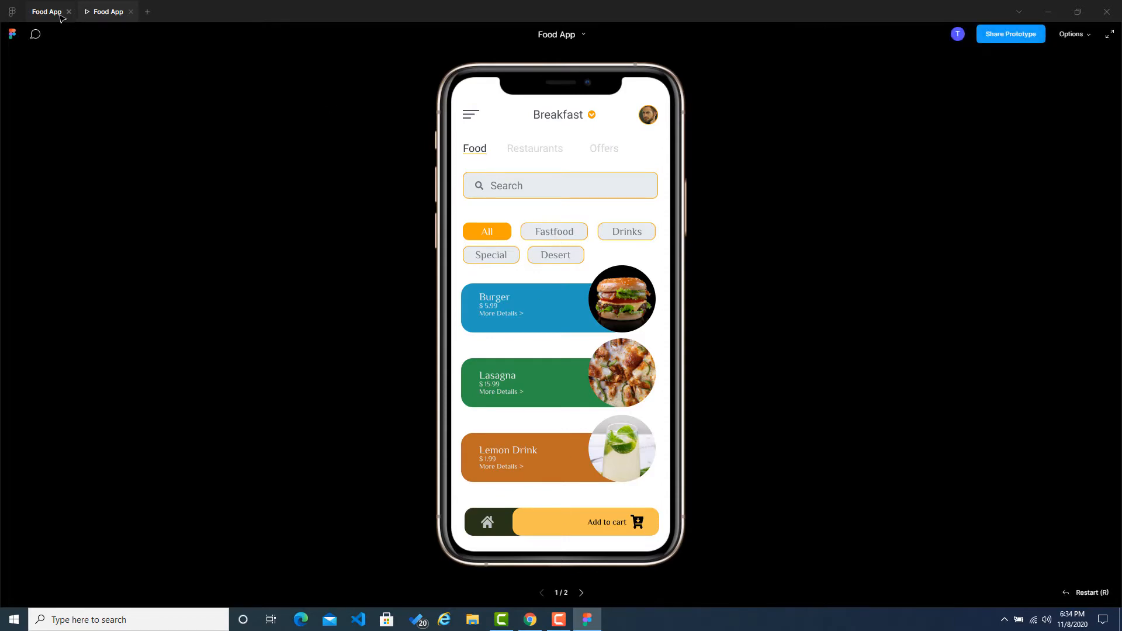
Step: Compare the font size of the Burger card's title with that of the "All" category button's label
scroll(591, 310, "up", 5)
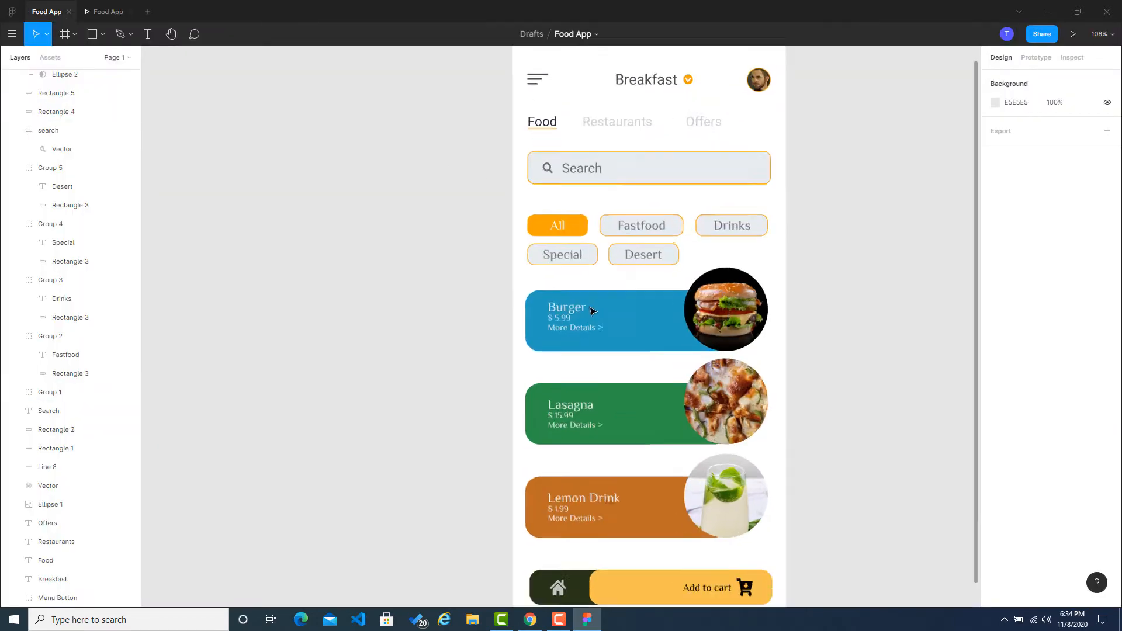
left_click(556, 312)
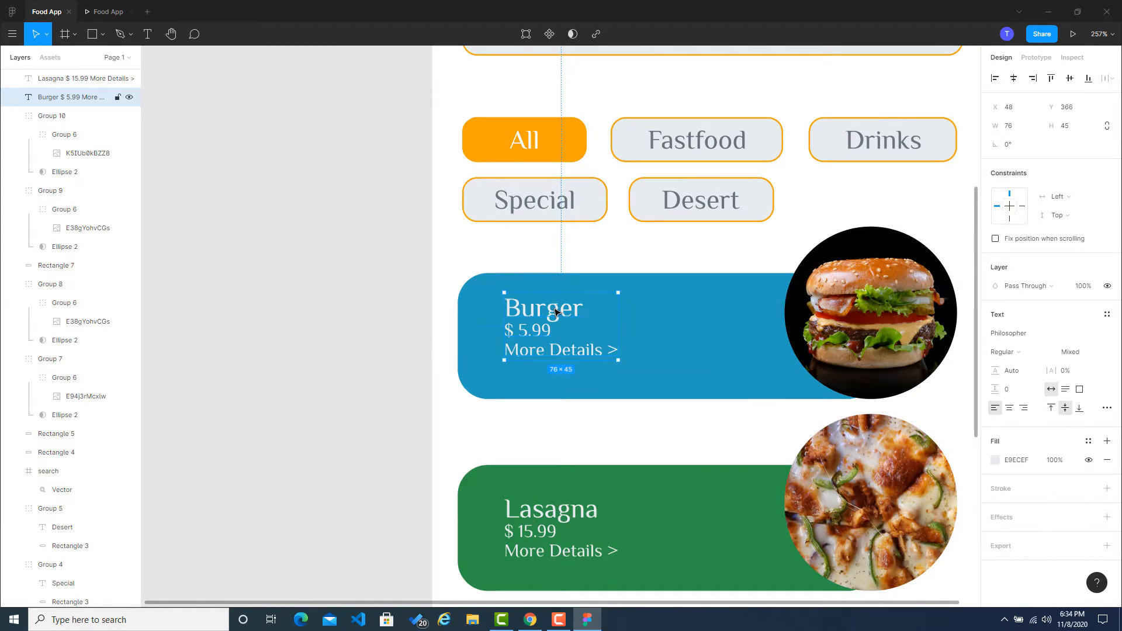
left_click(522, 150)
double_click(523, 150)
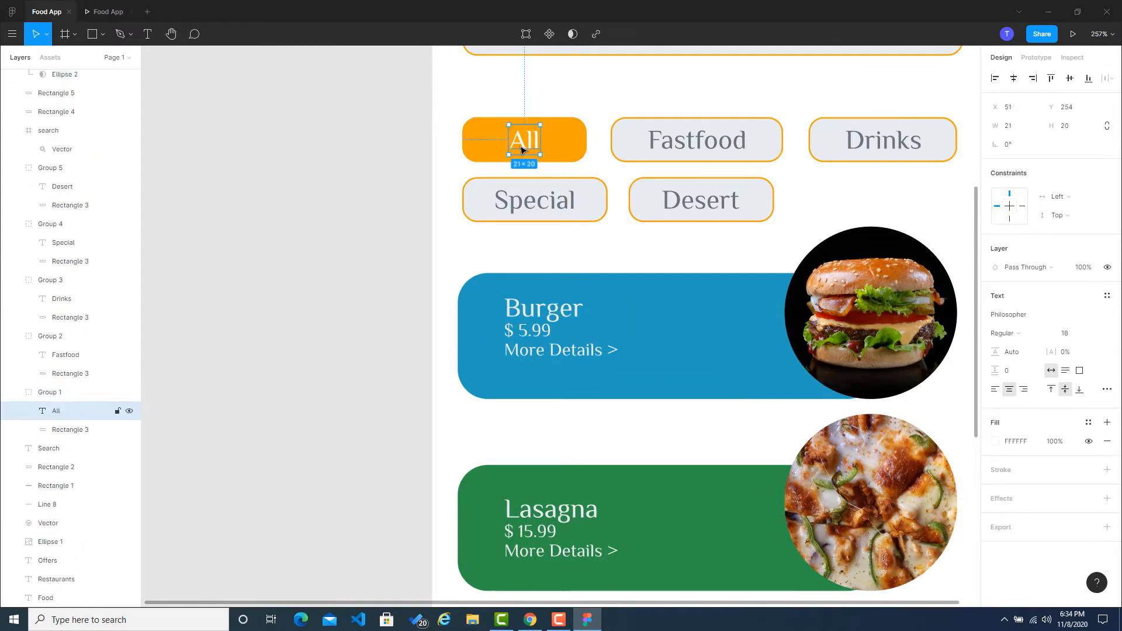
left_click(554, 316)
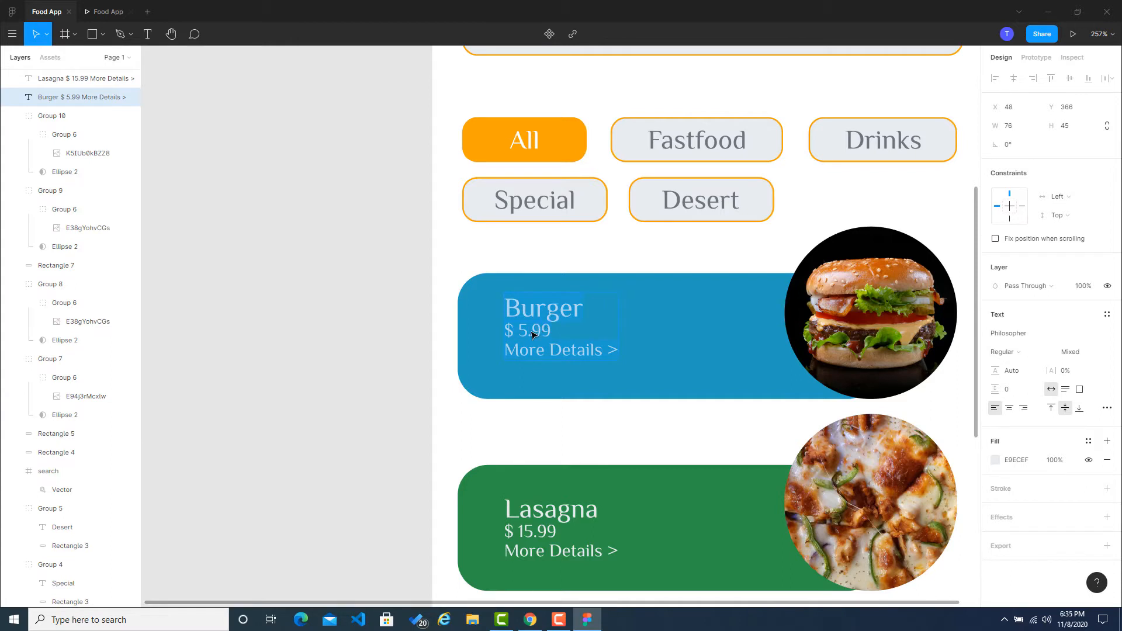
left_click(536, 310)
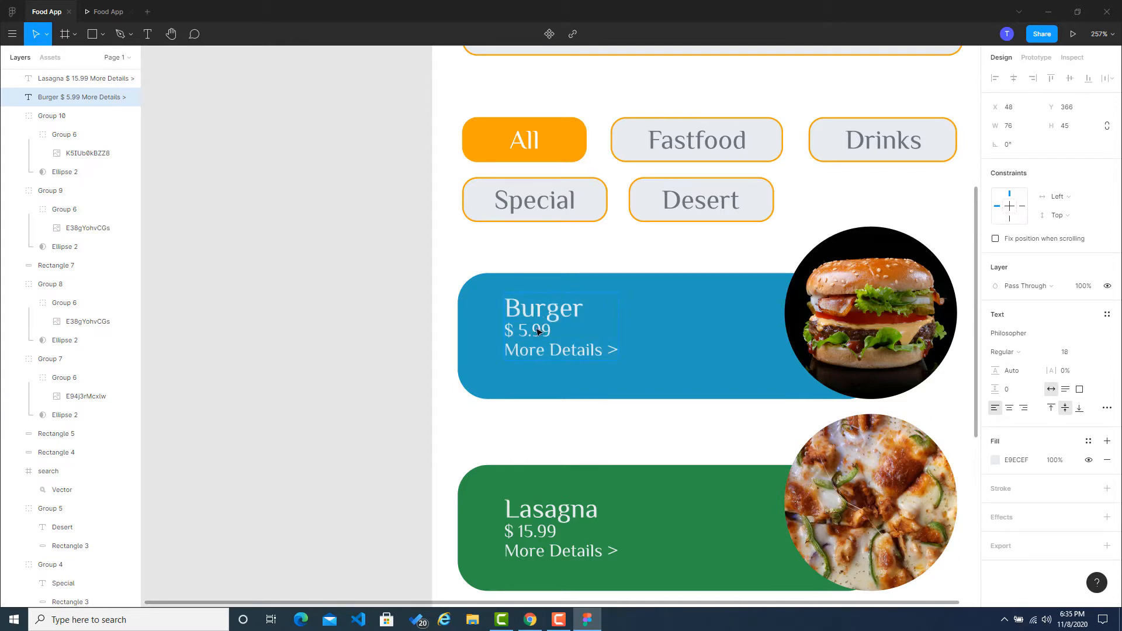
left_click(529, 149)
Step: Set the font size of the "Fastfood" category button's label to 16
double_click(675, 147)
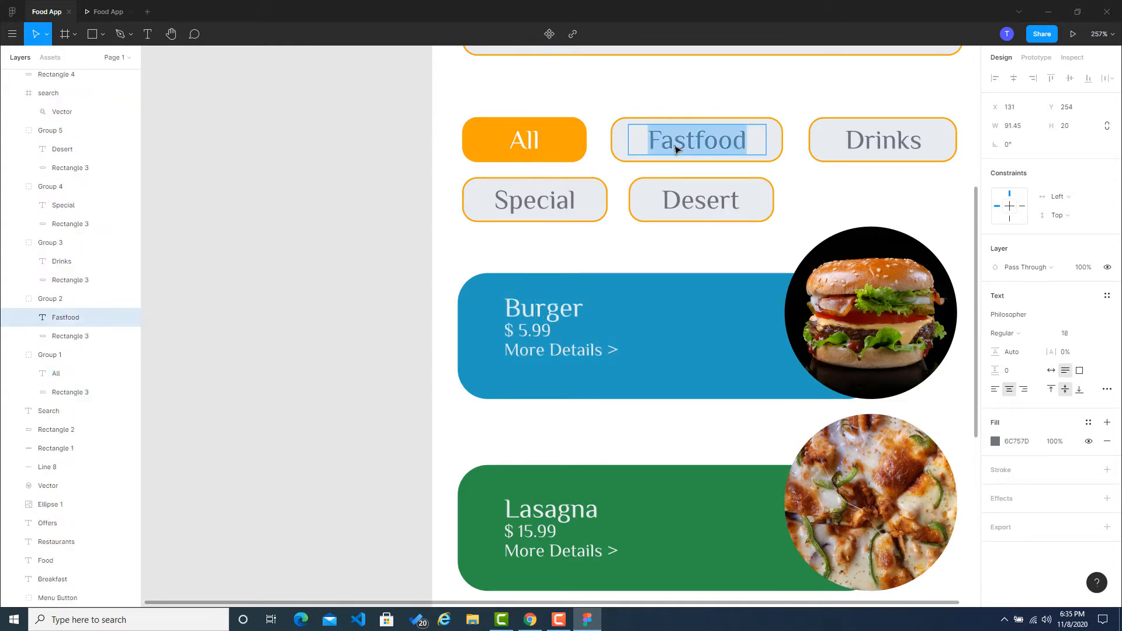
left_click(1084, 334)
type("16")
key("Return")
Step: Set the font size of the "Drinks" category button's label to 16
double_click(872, 153)
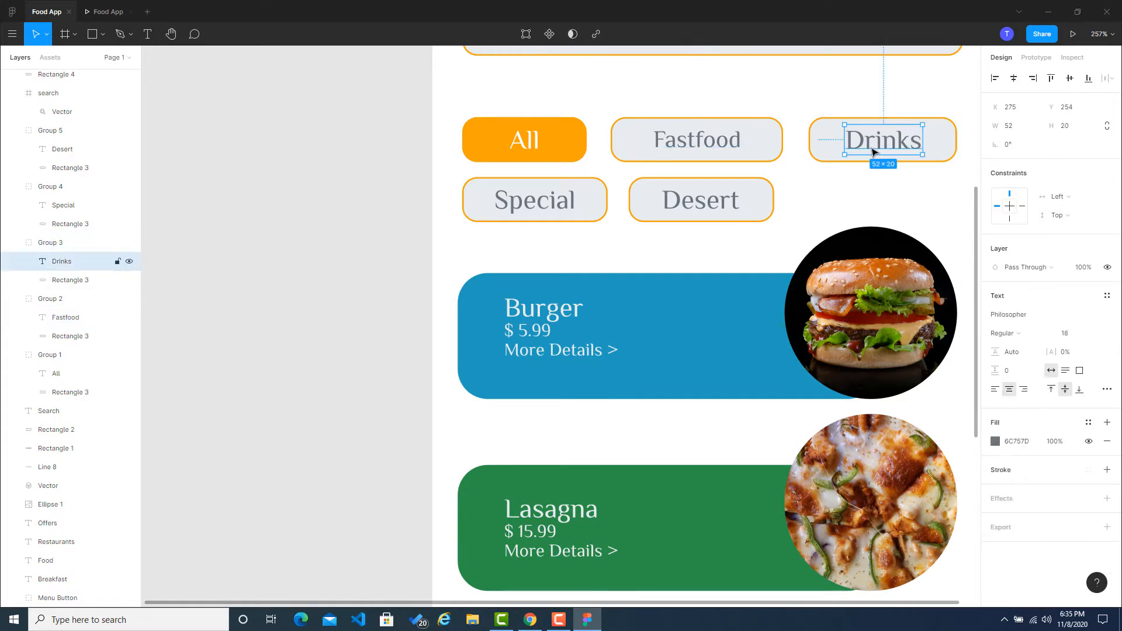
left_click(1064, 334)
type("1")
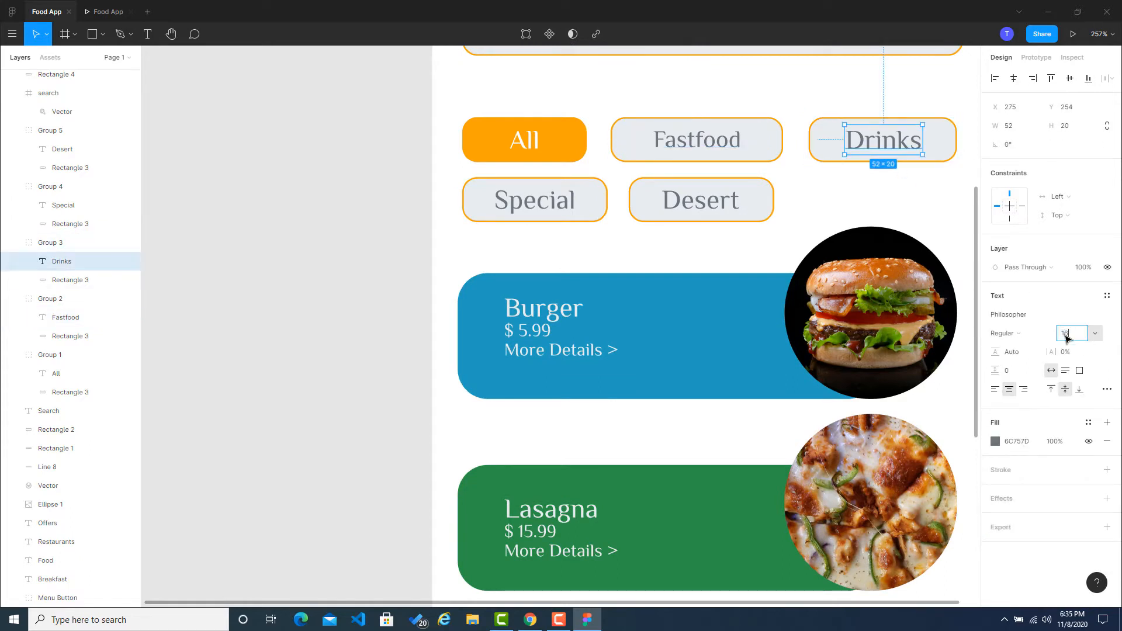
type("6")
left_click(341, 257)
Step: Set the font size of the "Special" category button's label to 16
left_click(528, 203)
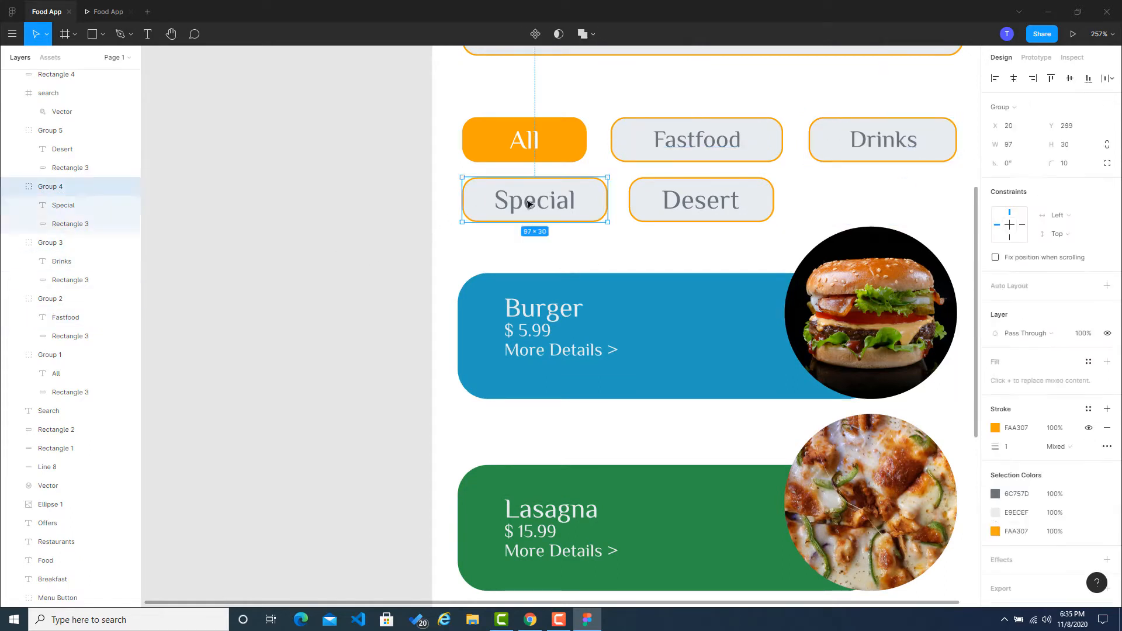
double_click(527, 204)
left_click(1064, 338)
type("1")
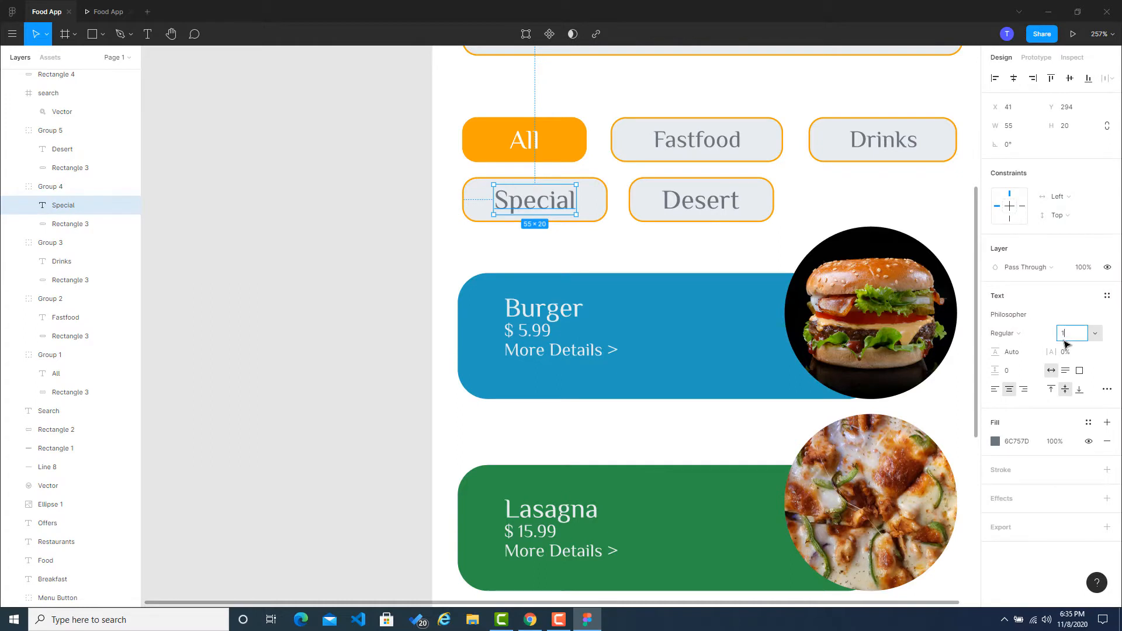
type("6")
left_click(396, 304)
Step: Set the font size of the "Desert" category button's label to 16
left_click(682, 198)
double_click(689, 195)
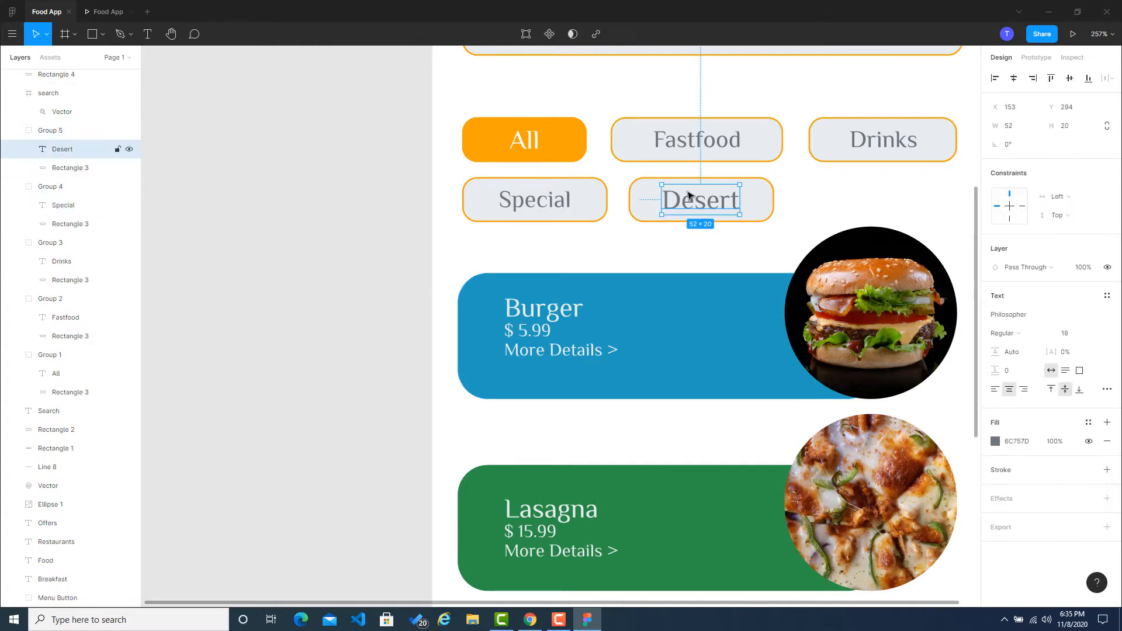
left_click(1064, 333)
type("16")
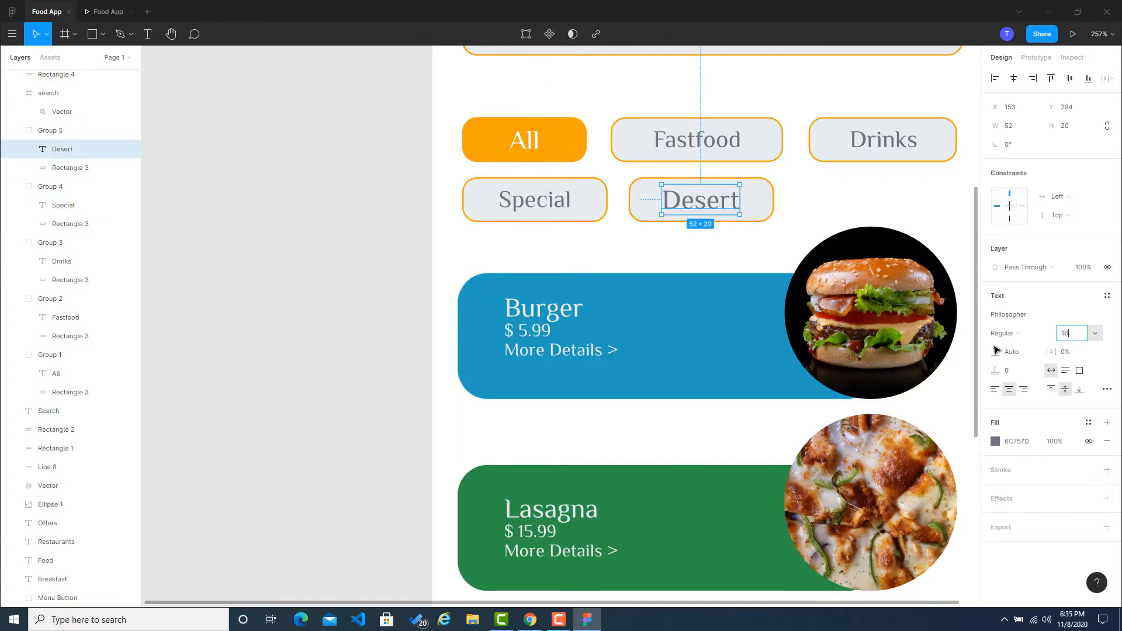
key("Return")
left_click(323, 269)
Step: Set the font size of the "All" category button's label to 16, matching the other category labels
left_click(528, 145)
double_click(526, 141)
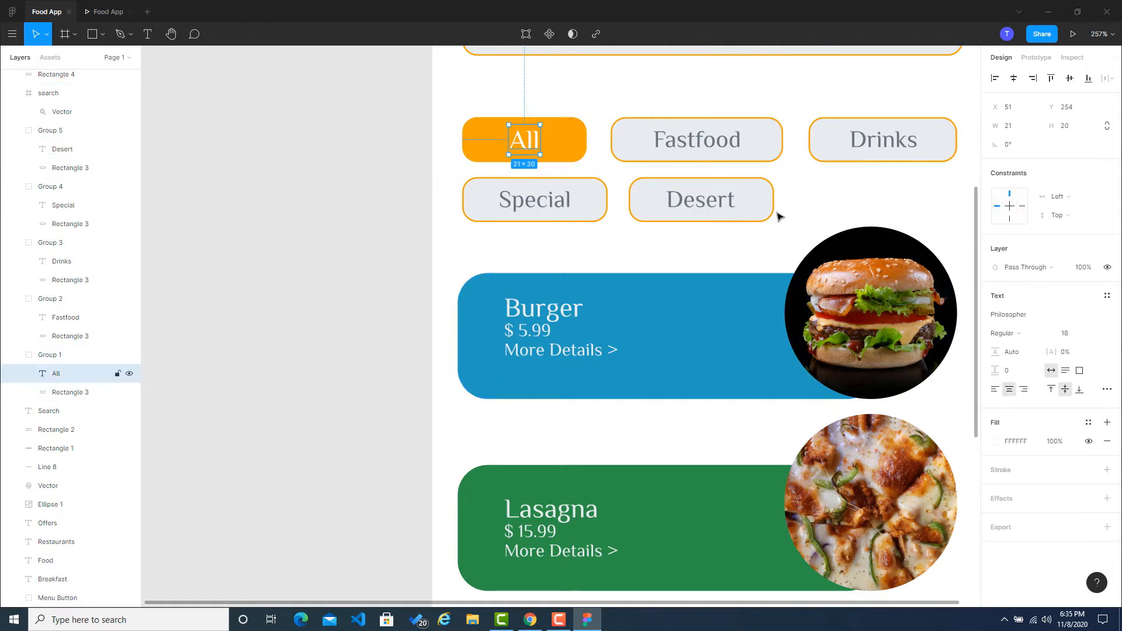
left_click(1072, 339)
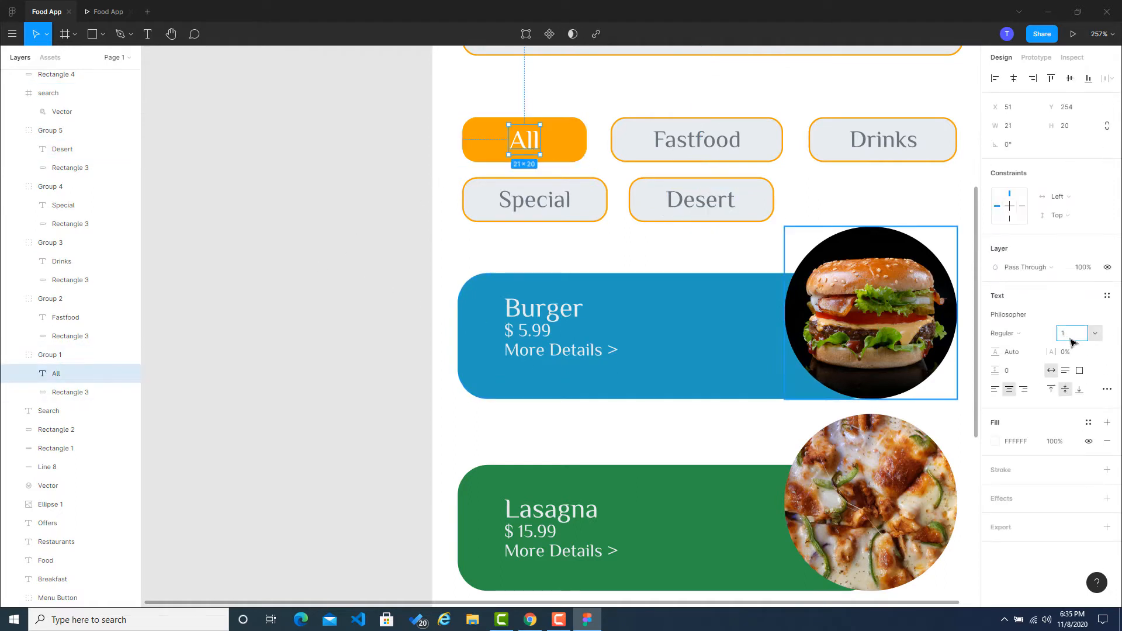
left_click(332, 286)
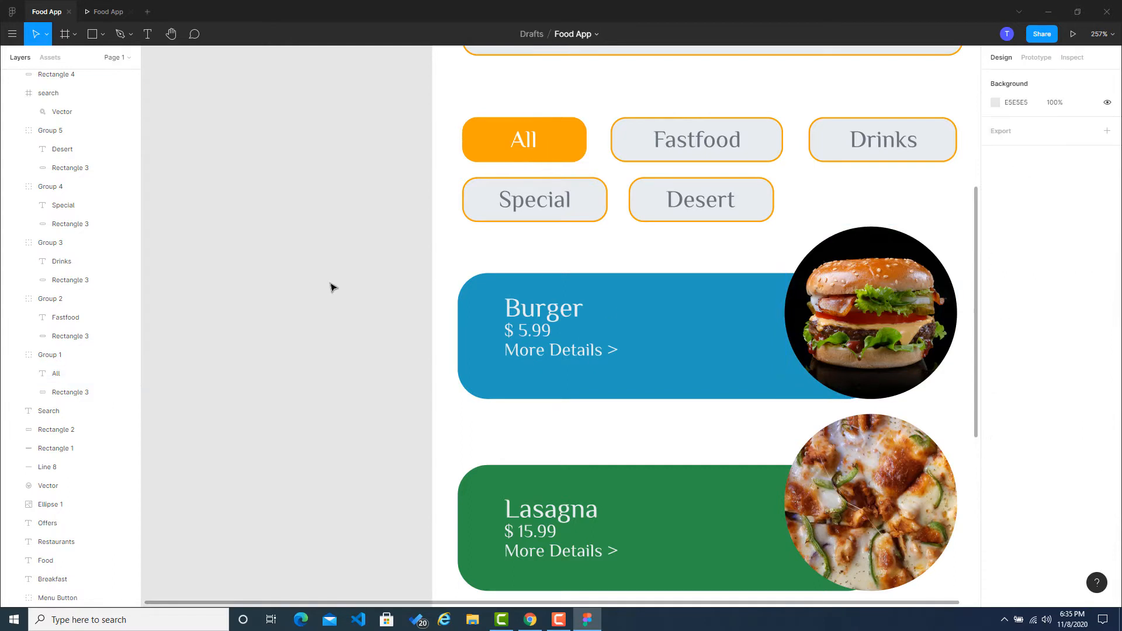
Step: Set the font size of the "Search" placeholder text in the search bar to 16
scroll(346, 252, "down", 5)
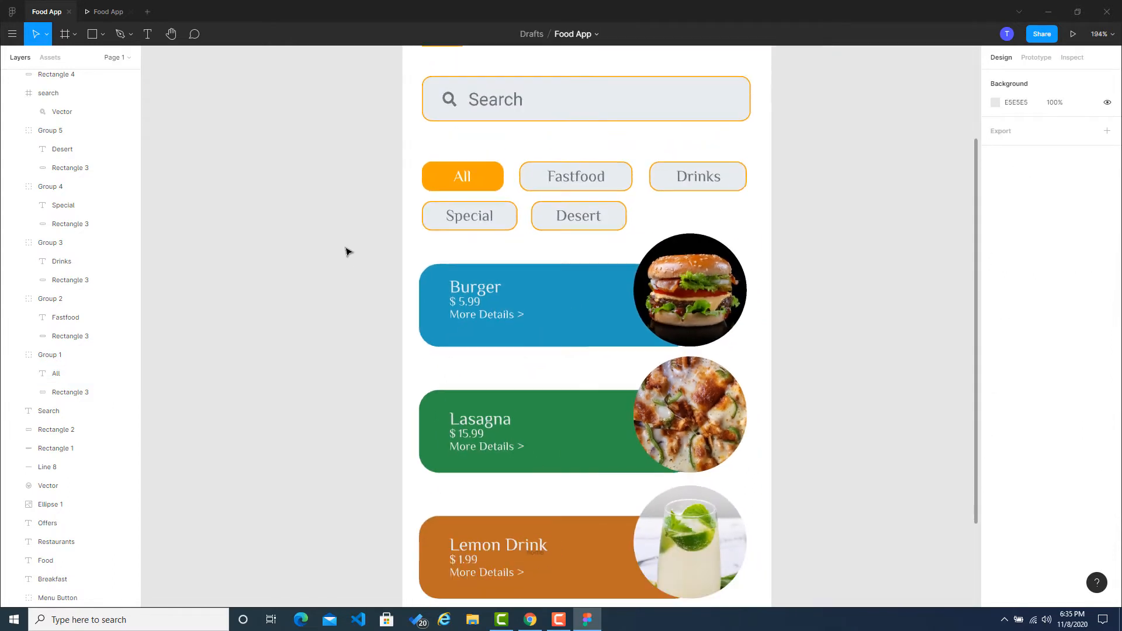
left_click(446, 146)
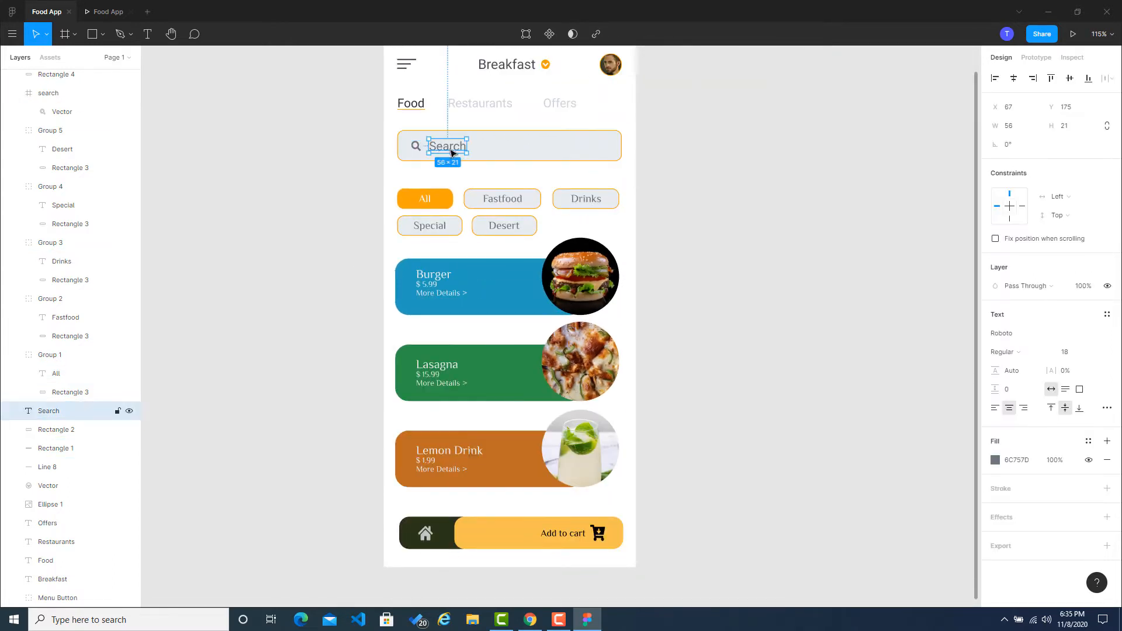
left_click(1065, 351)
type("16")
left_click(859, 321)
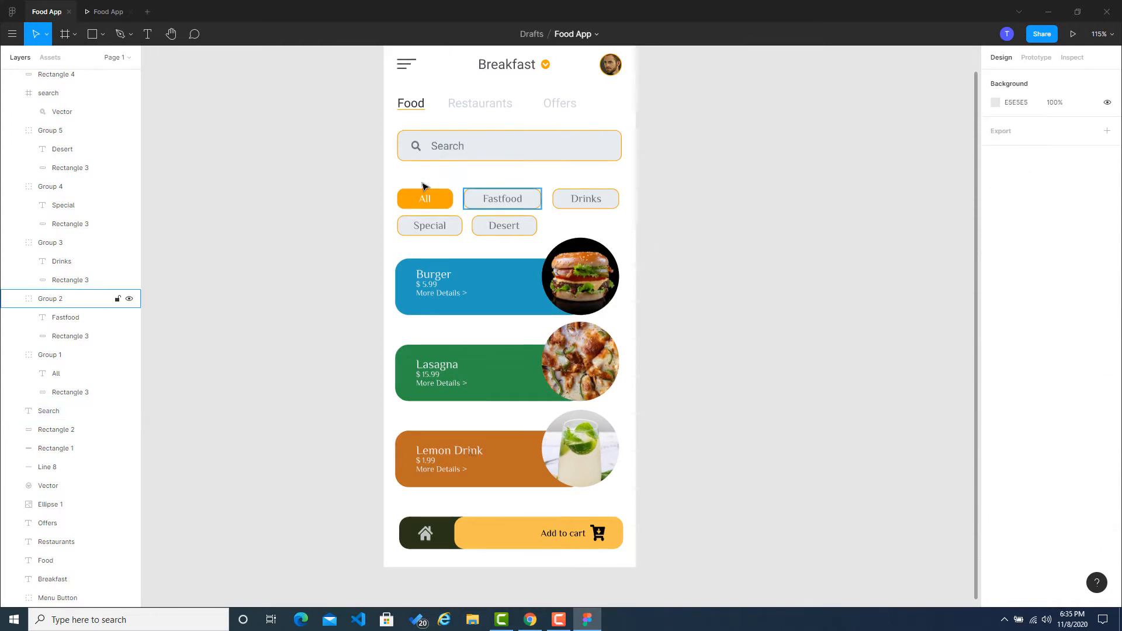
Step: Resize the magnifier icon's frame in the search bar to 16 by 16
left_click(416, 147)
left_click(1077, 149)
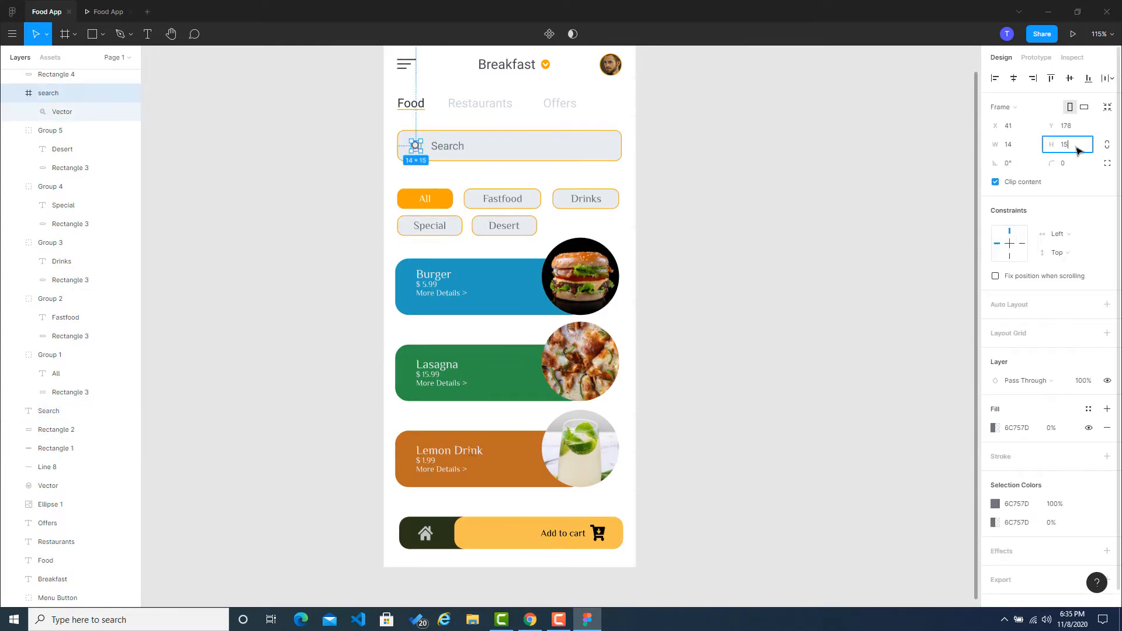
type("6")
left_click(1020, 146)
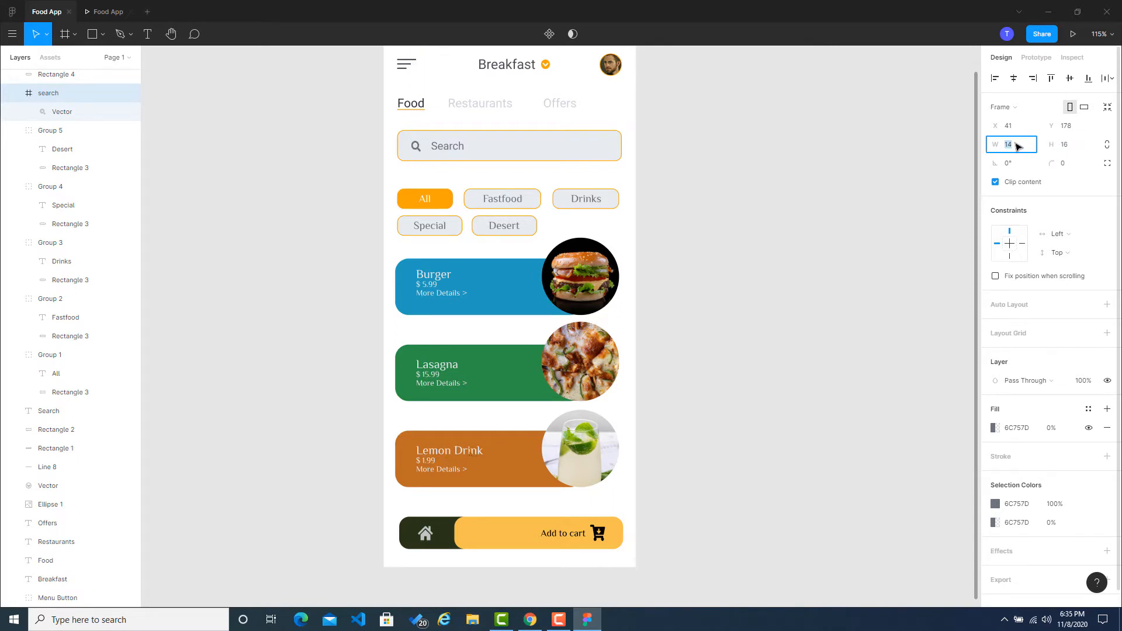
type("16")
left_click(908, 167)
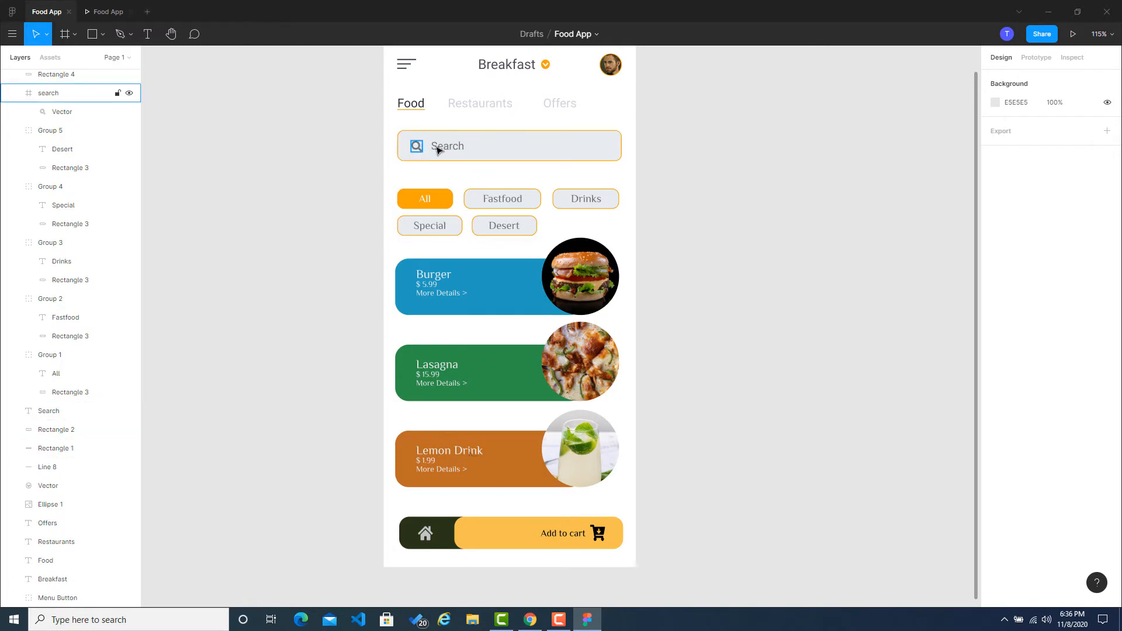
Step: Move the "Search" placeholder text closer to the magnifier icon, to about X 63, Y 176
left_click_drag(439, 150, 434, 148)
scroll(436, 148, "up", 7)
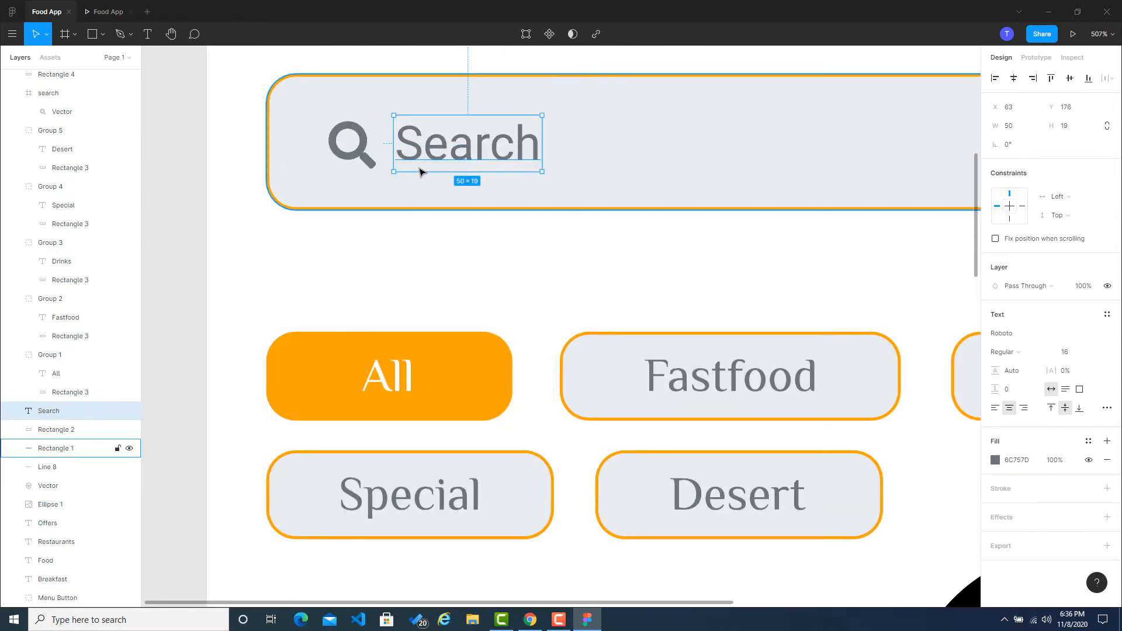
scroll(420, 171, "down", 5)
scroll(421, 171, "down", 3)
left_click(651, 213)
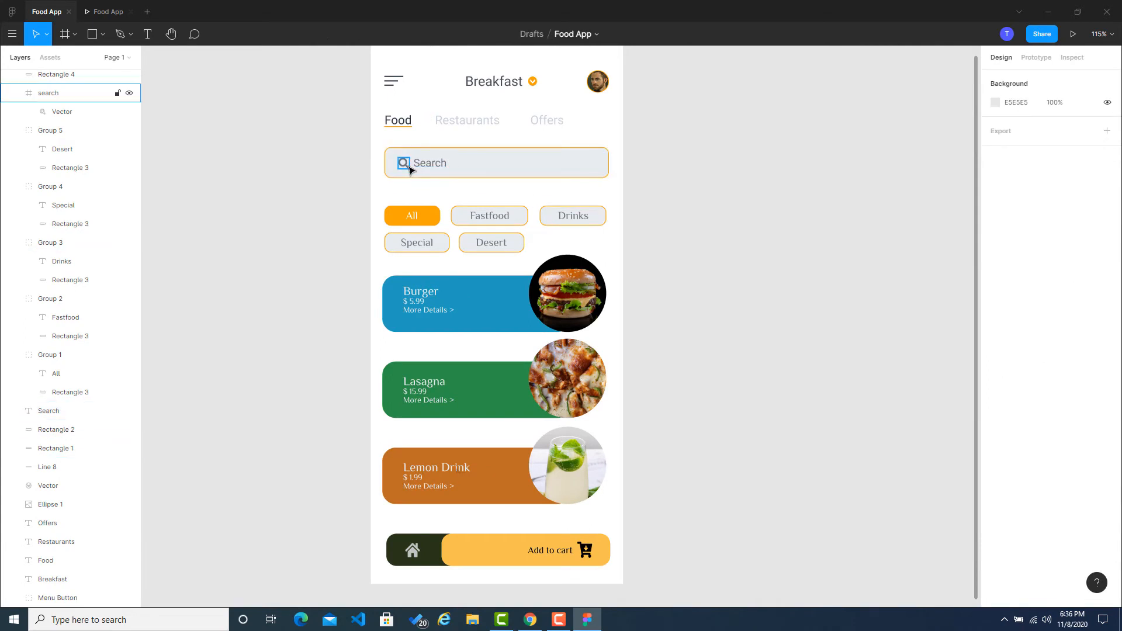
Step: Fill the magnifier icon's frame with the document colour E9ECEF at 100% opacity
left_click(406, 167)
scroll(402, 166, "up", 7)
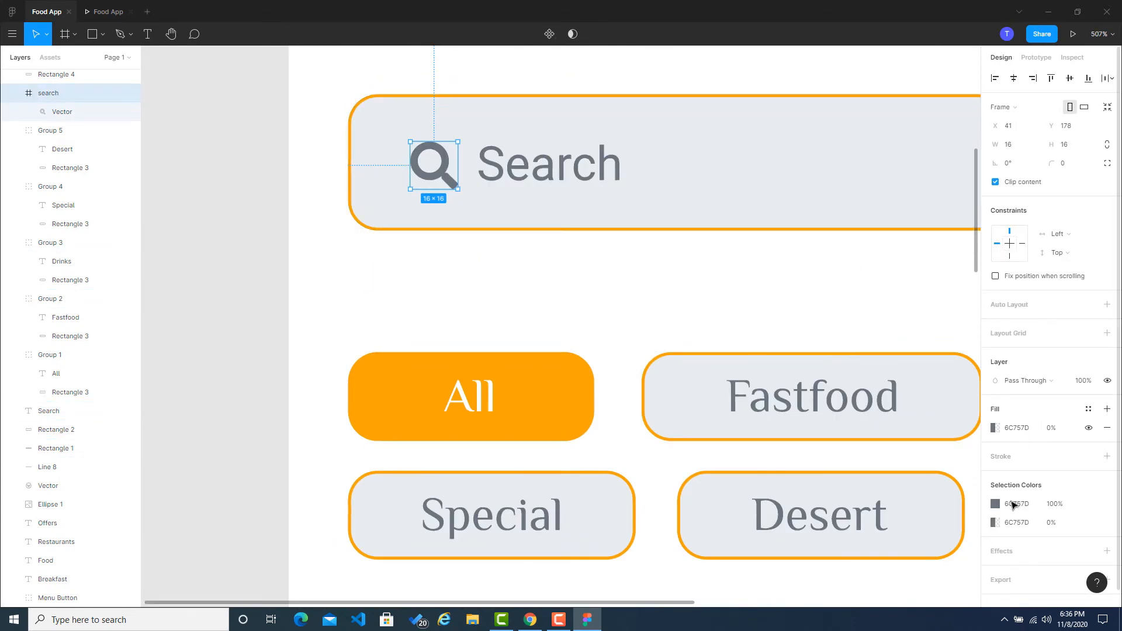
left_click(995, 428)
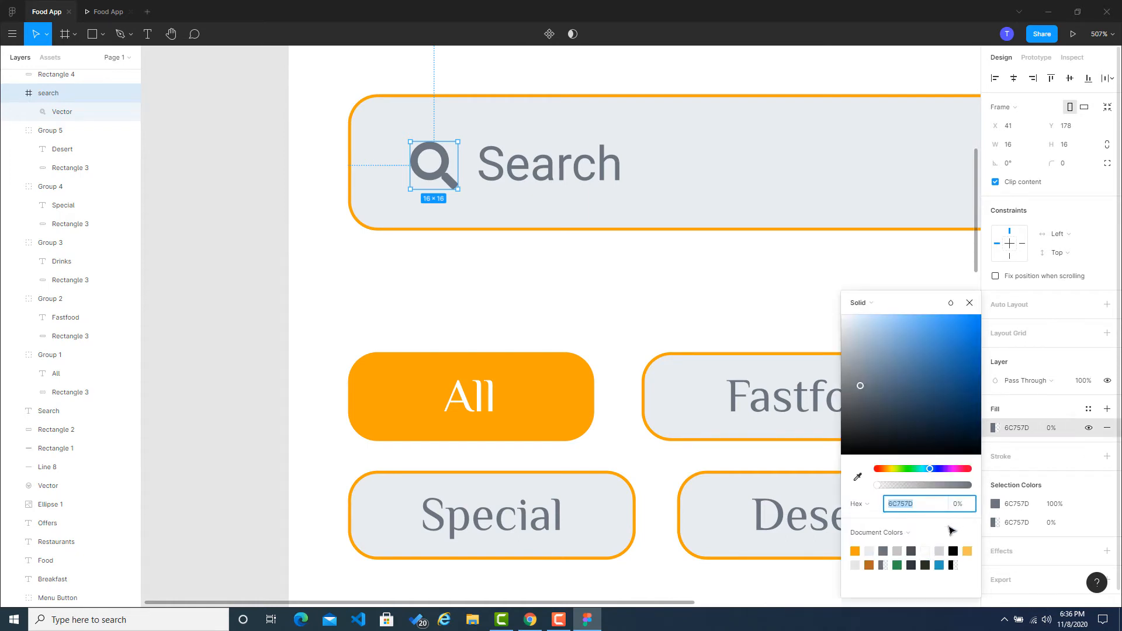
left_click(871, 554)
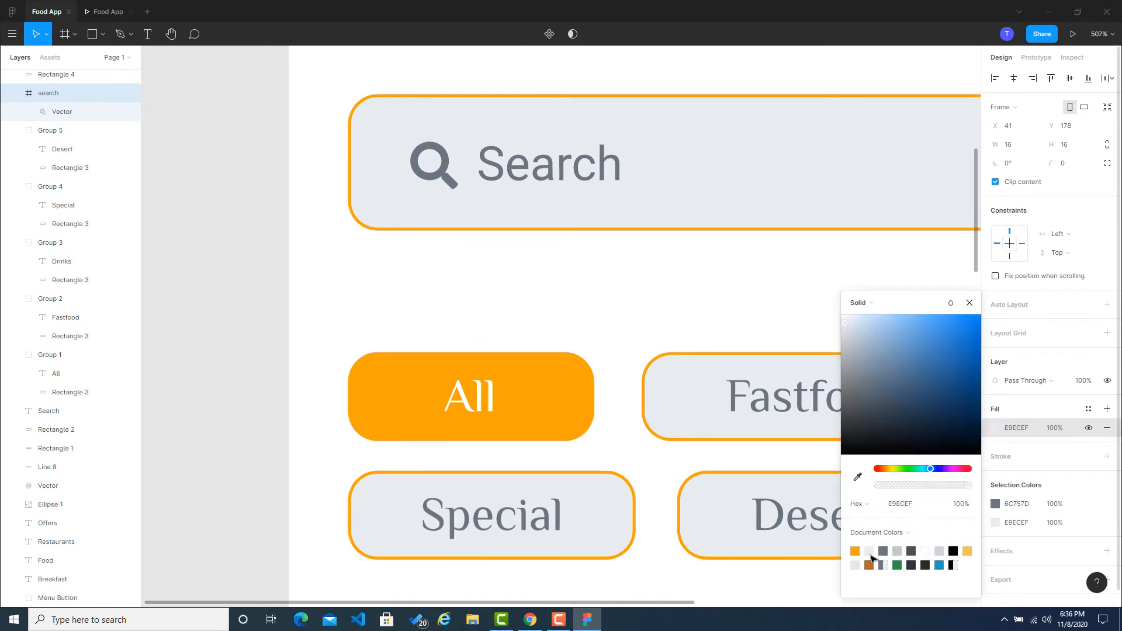
Step: Try lighter document greys on the magnifier icon's vector shape and set its fill to CED4DA
left_click(62, 111)
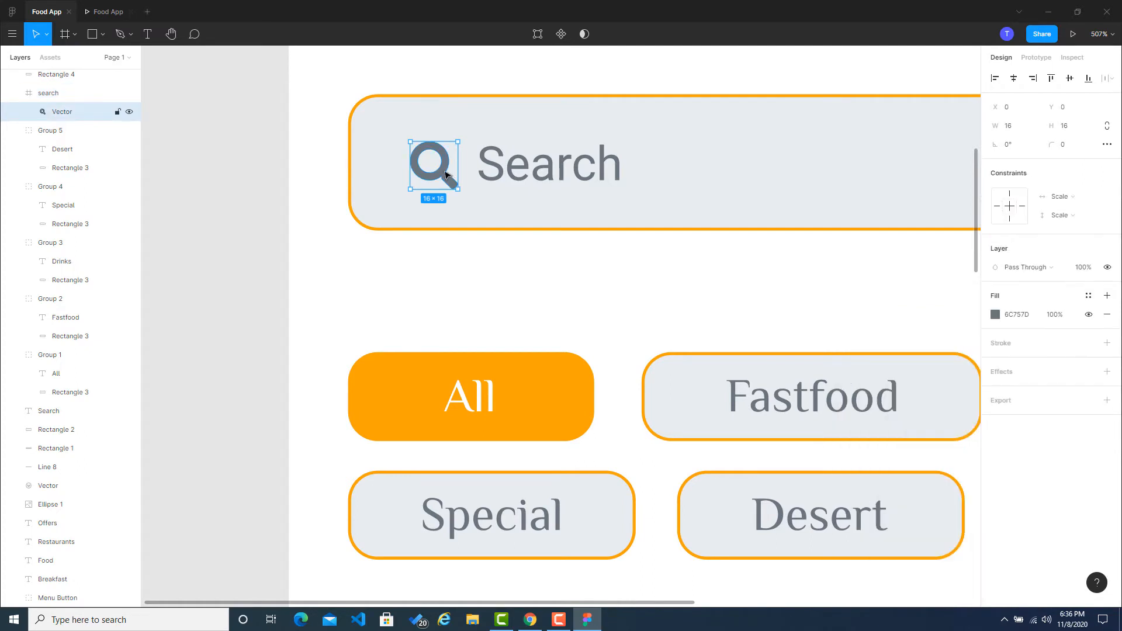
double_click(445, 174)
left_click(1001, 258)
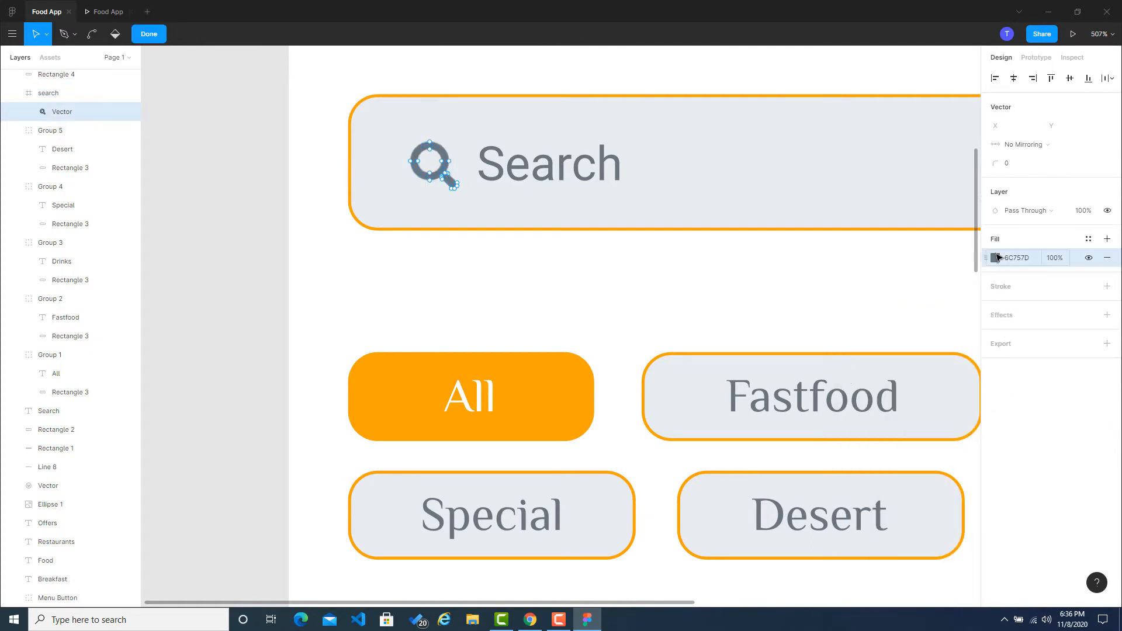
left_click(995, 258)
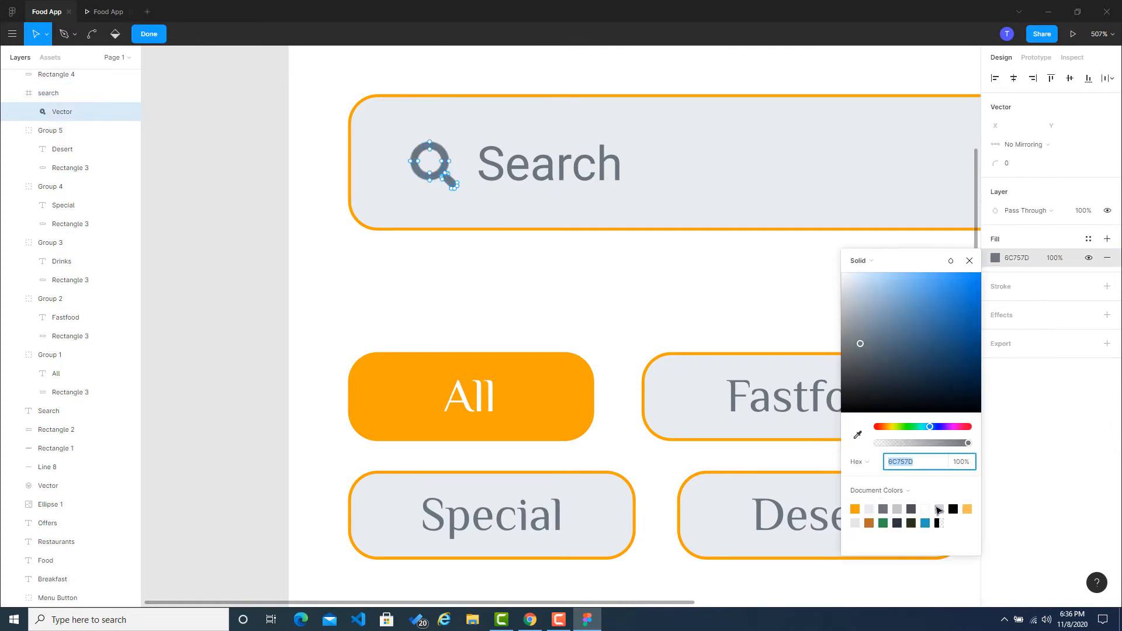
left_click(939, 510)
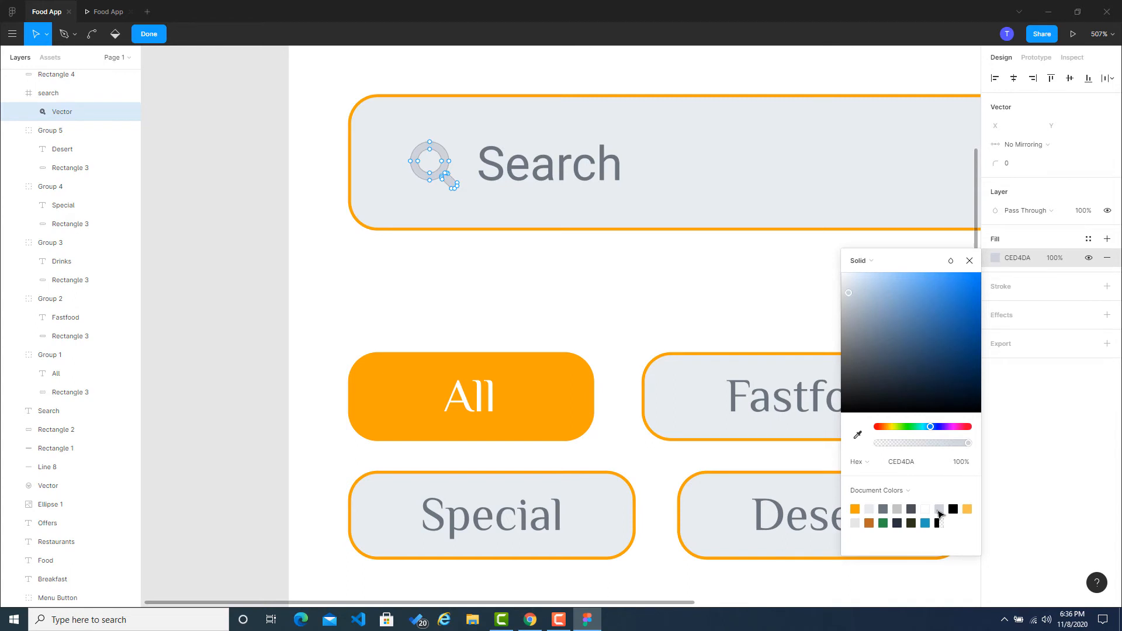
left_click(898, 510)
left_click(856, 523)
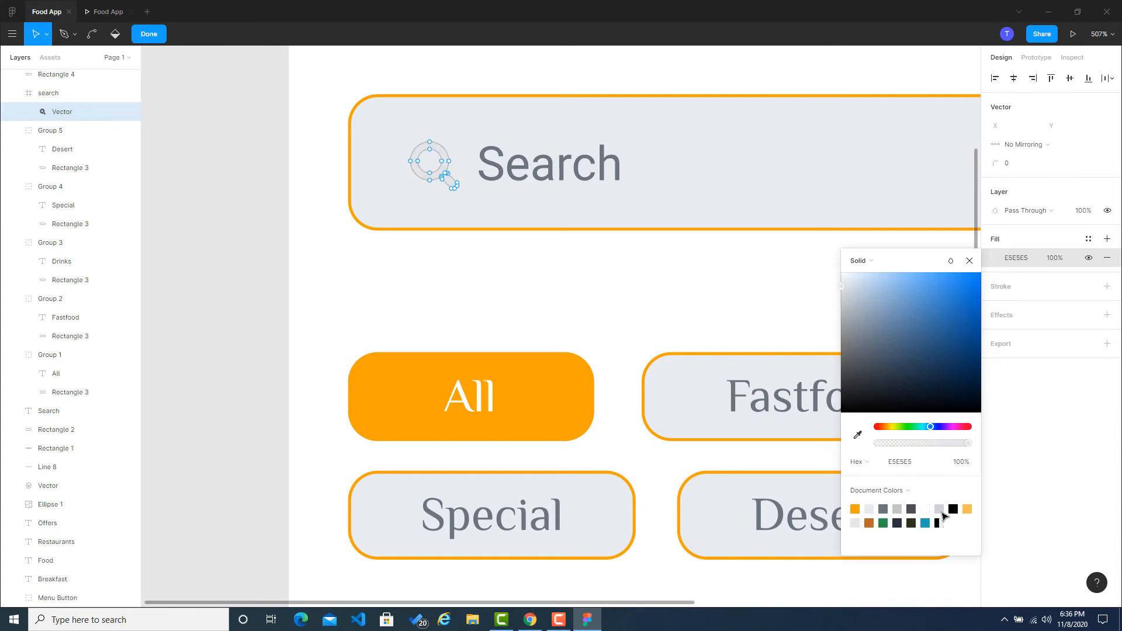
left_click(939, 510)
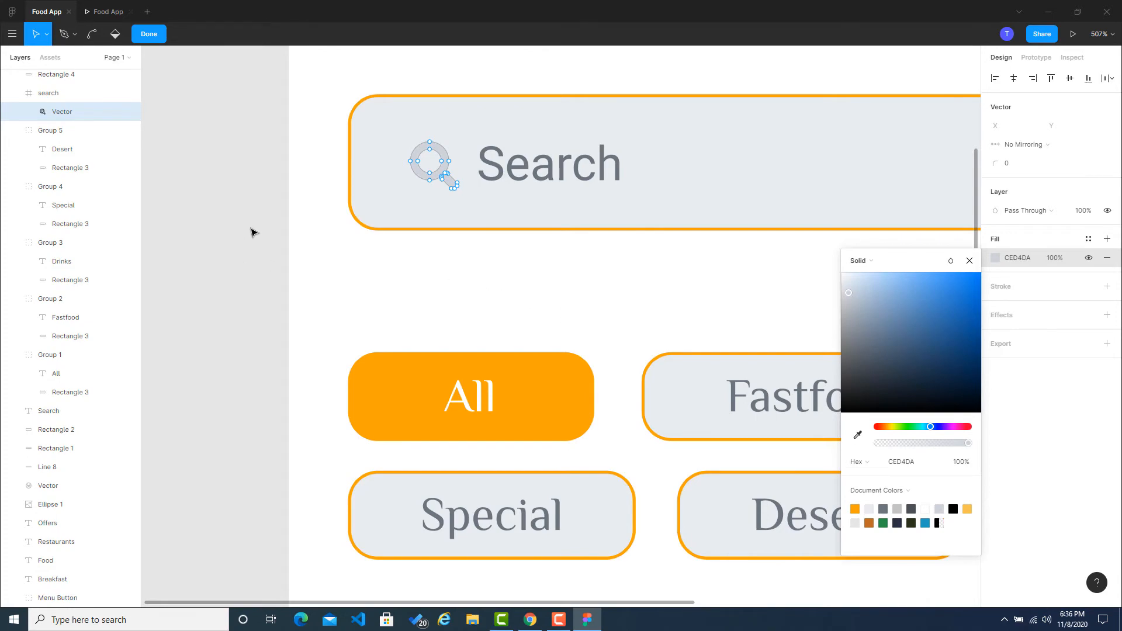
key("Escape")
key("Escape")
Step: Review the whole main screen and present it as a prototype in the phone preview
scroll(296, 207, "down", 3)
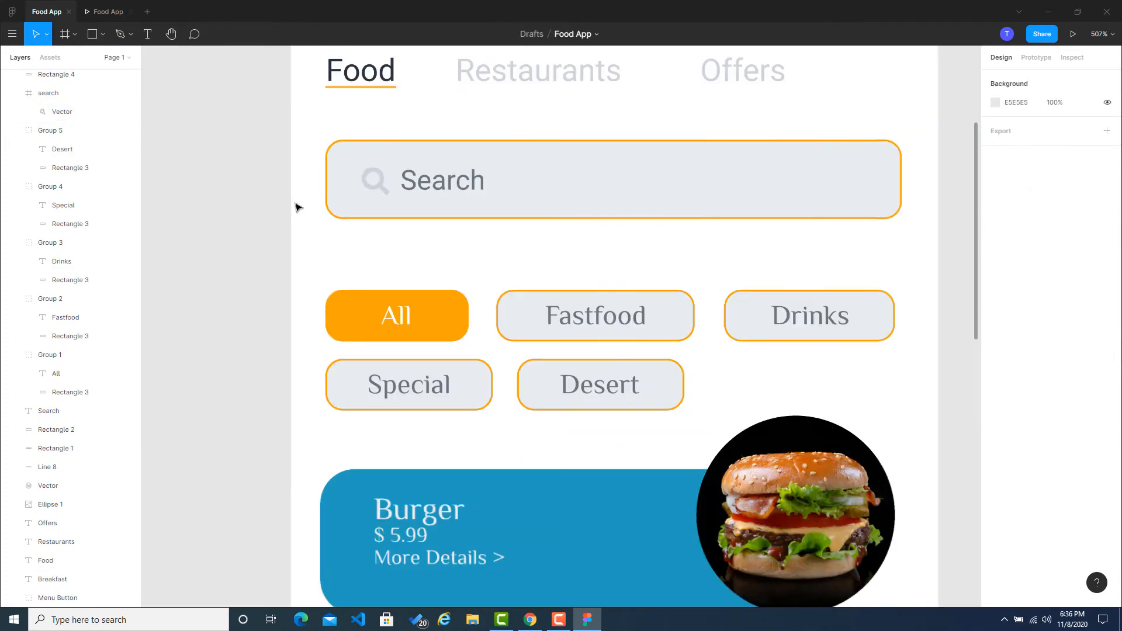
scroll(301, 213, "down", 5)
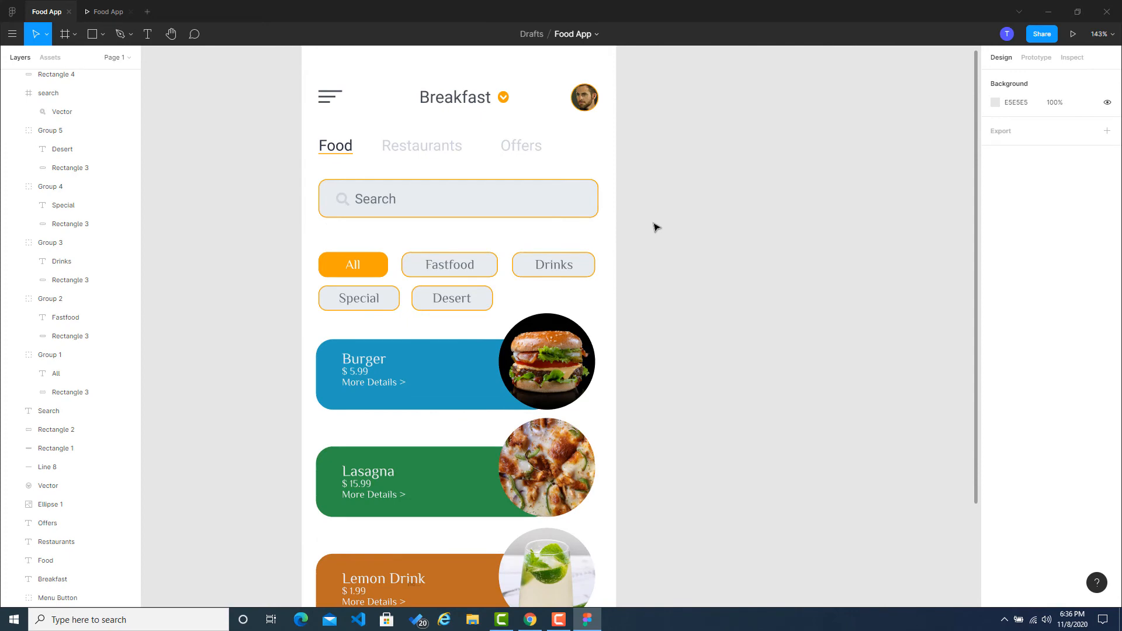
scroll(673, 230, "down", 2)
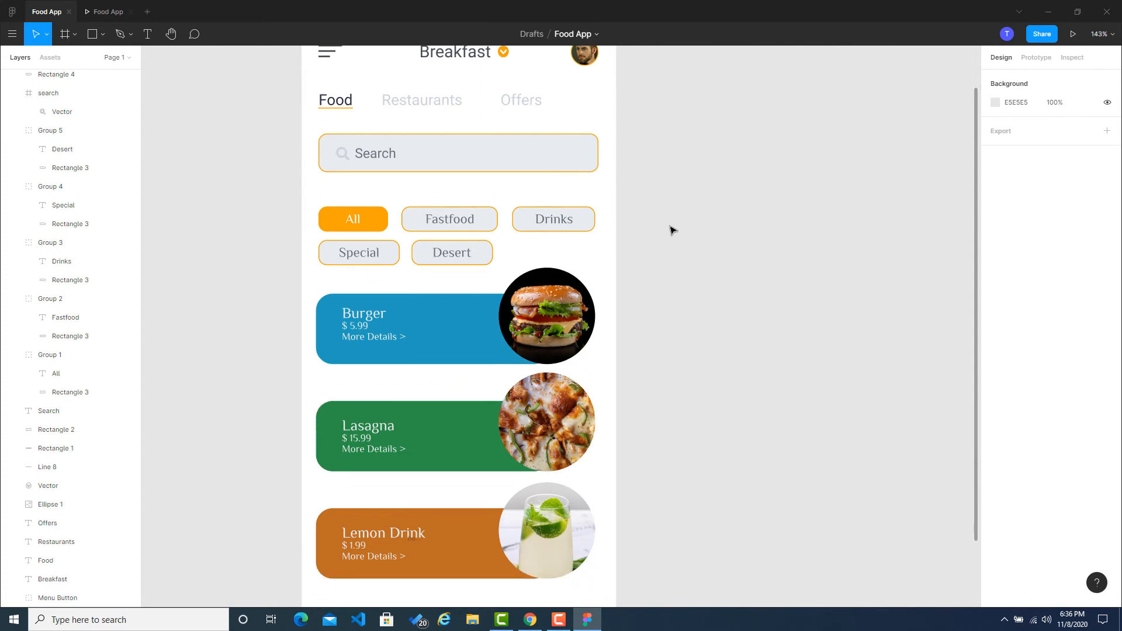
scroll(672, 229, "down", 5)
scroll(671, 198, "down", 3)
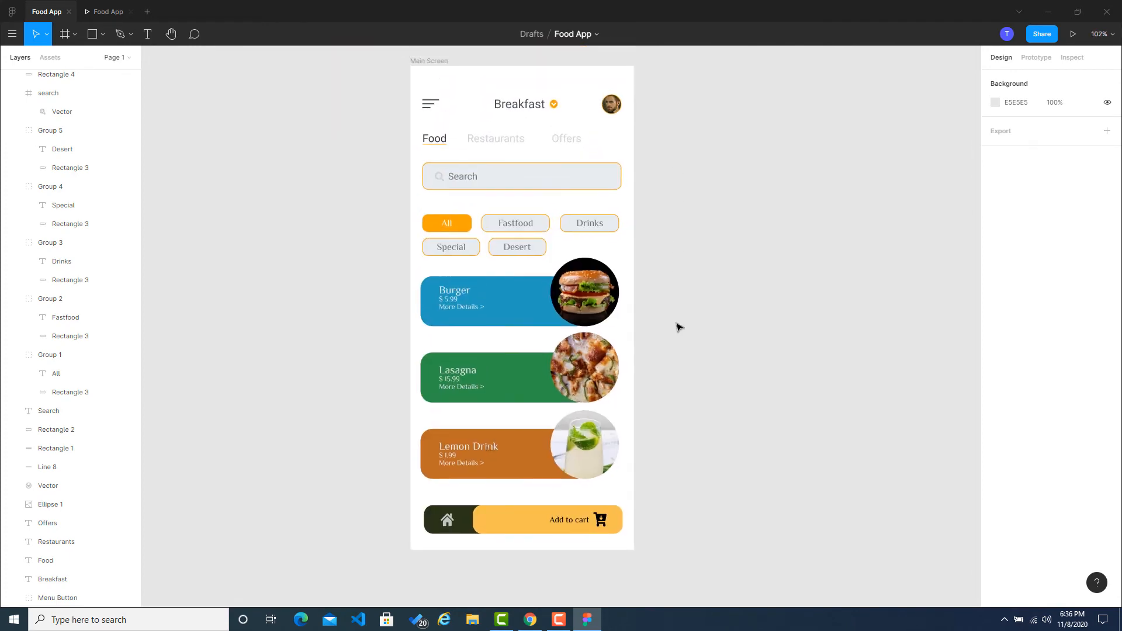
scroll(677, 326, "up", 1)
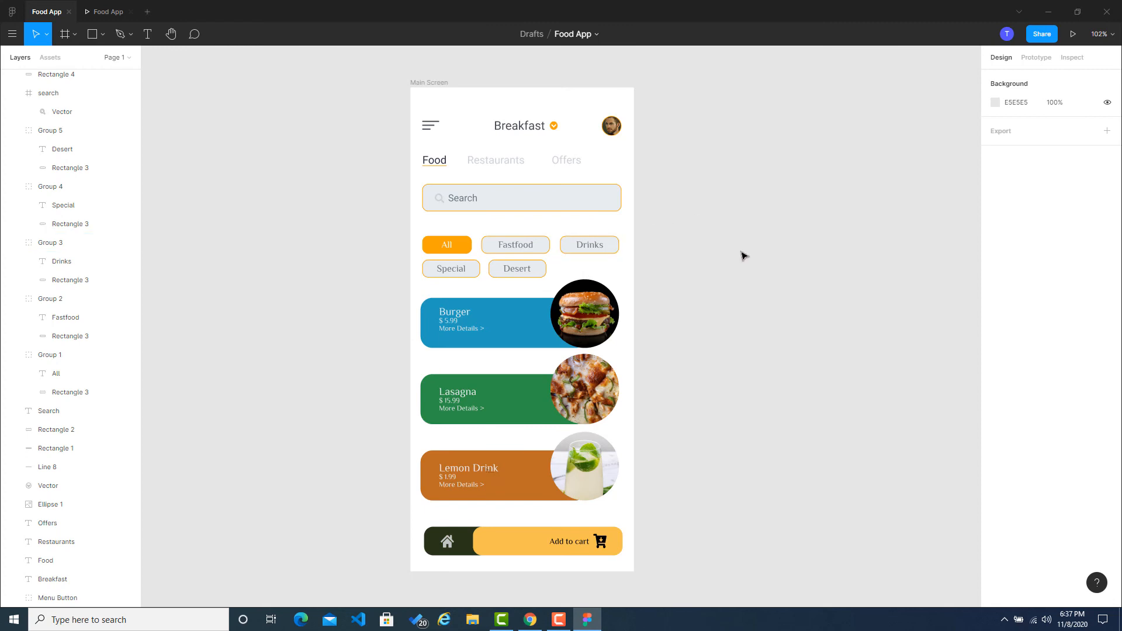
left_click(1074, 35)
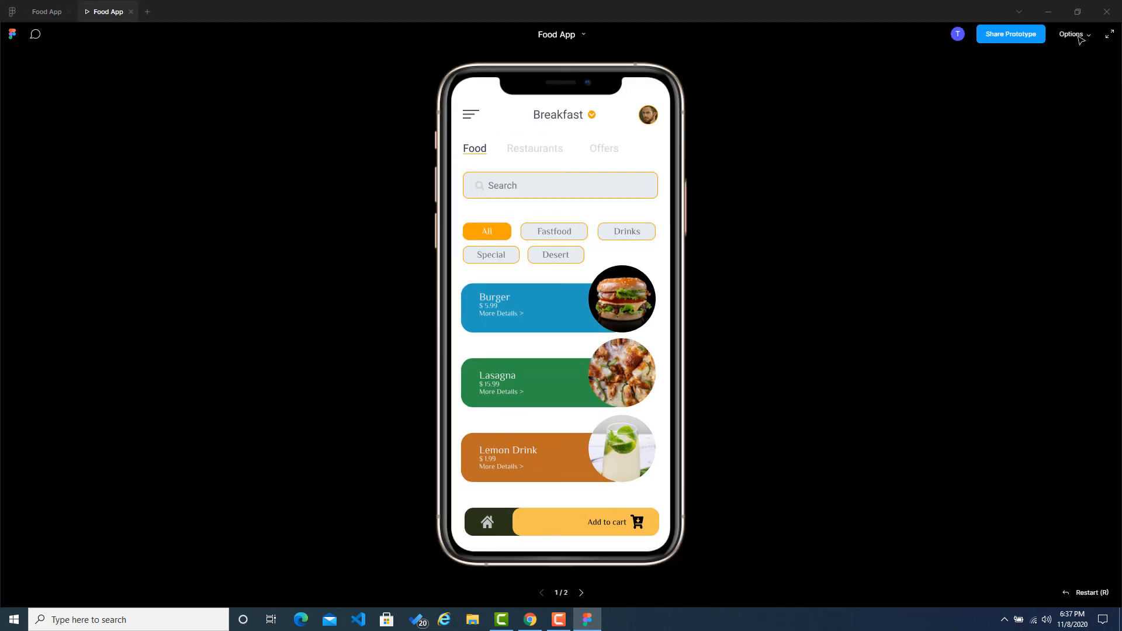